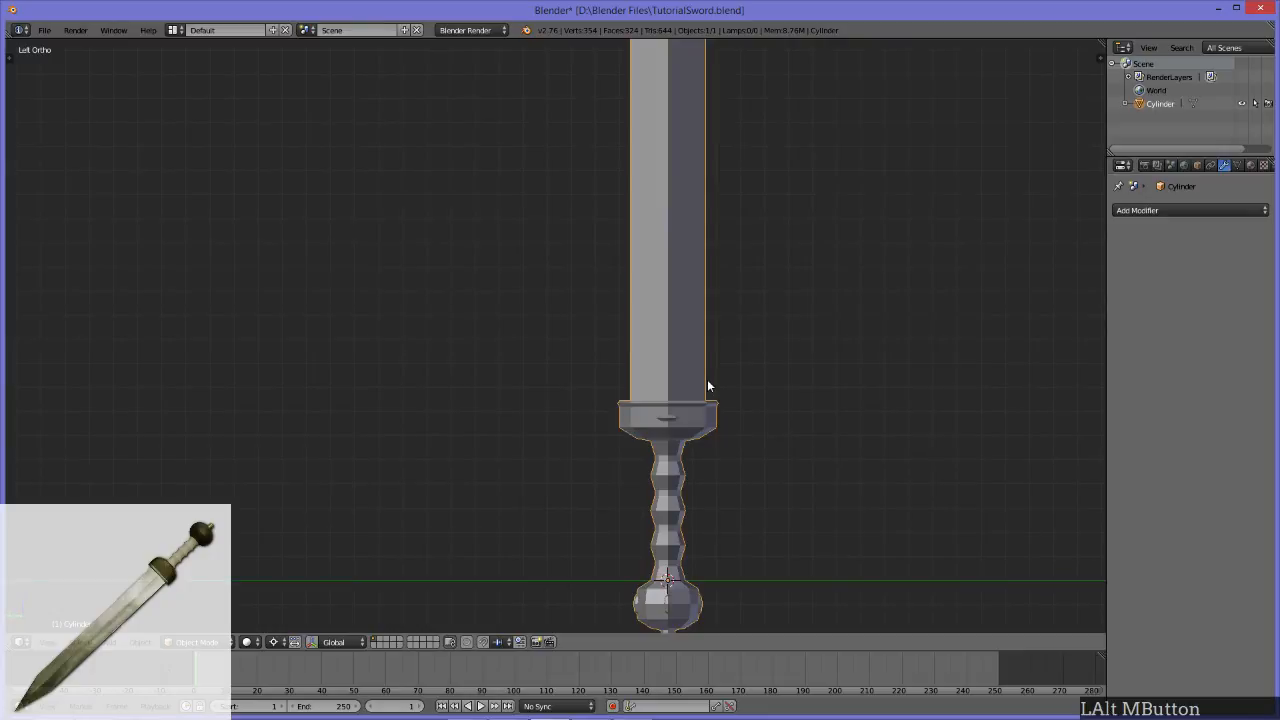
Step: Examine the finished sword model from several angles, including its blade, guard, grip and pommel
scroll(536, 318, "down", 4)
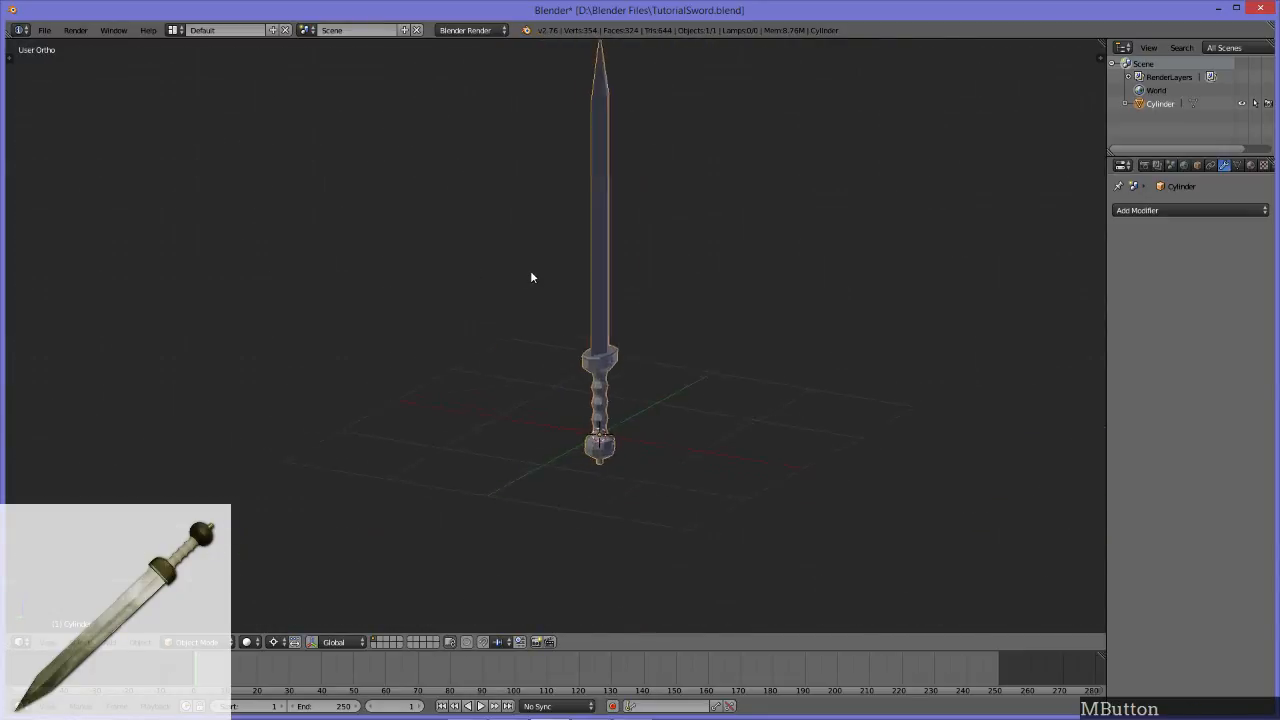
left_click(612, 360)
key("Tab")
key("Tab")
mouse_move(640, 365)
middle_mouse_down()
mouse_move(703, 357)
mouse_move(648, 351)
mouse_move(643, 365)
middle_mouse_up()
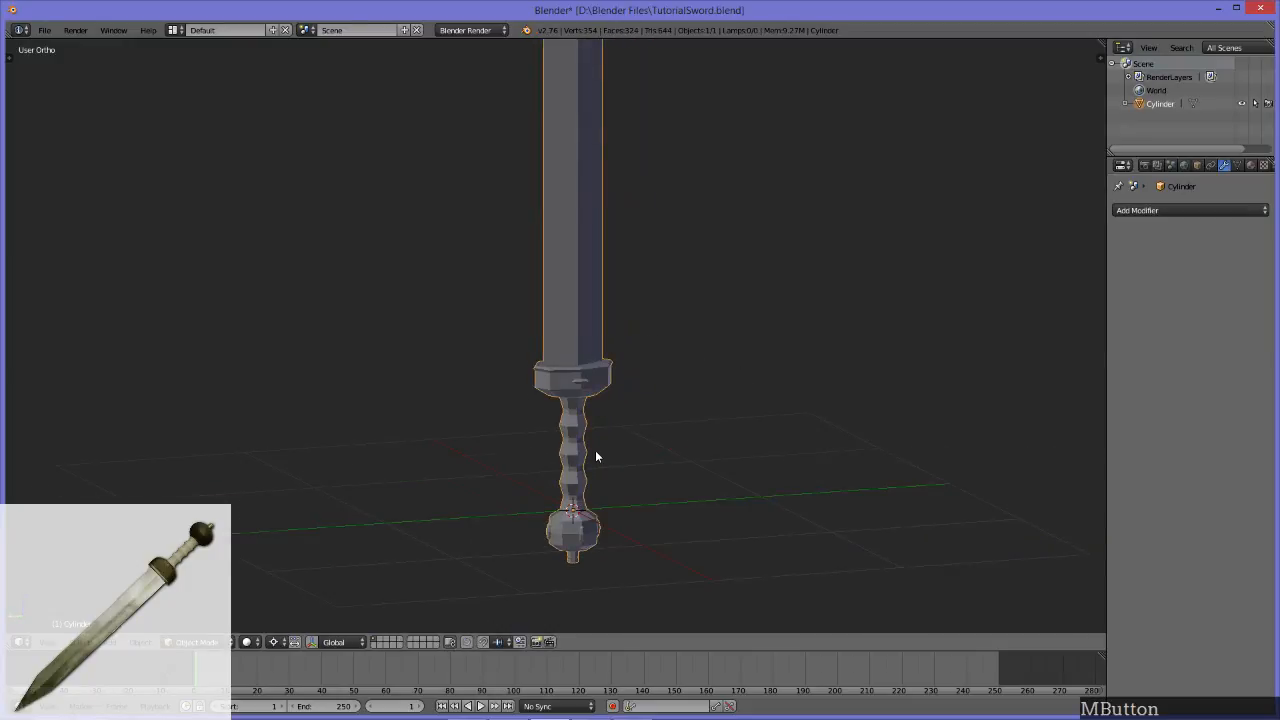
scroll(595, 450, "up", 4)
middle_click(571, 570, "alt")
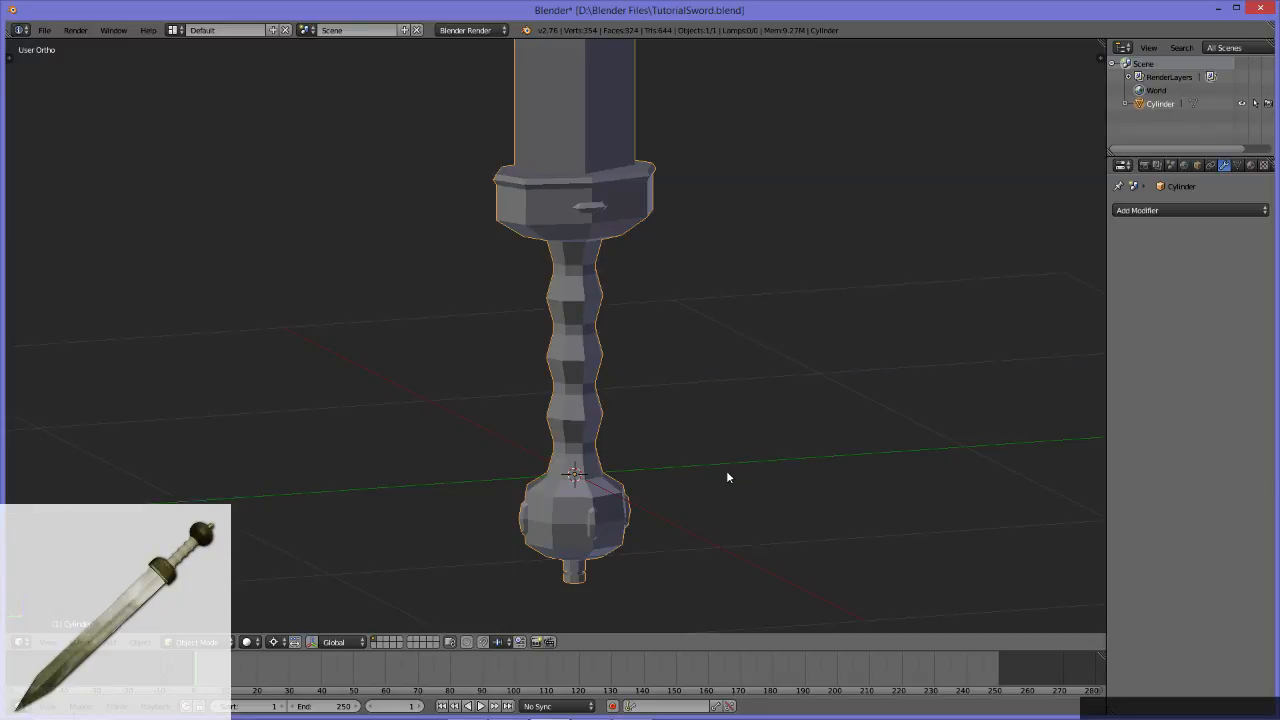
middle_click_drag(688, 336, 660, 370)
scroll(659, 365, "down", 5)
middle_click_drag(555, 290, 616, 402, "alt")
scroll(618, 408, "up", 2)
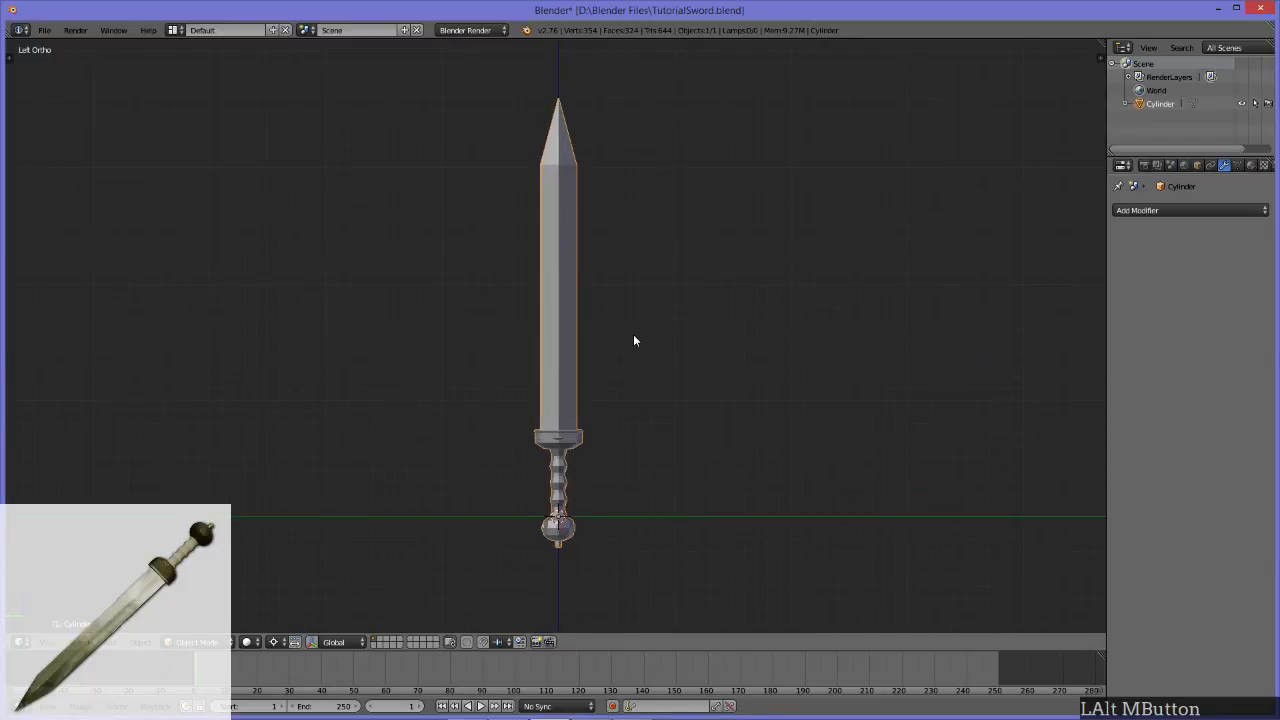
Step: Move the finished sword along the Y axis, well away from the world origin
left_click(555, 344)
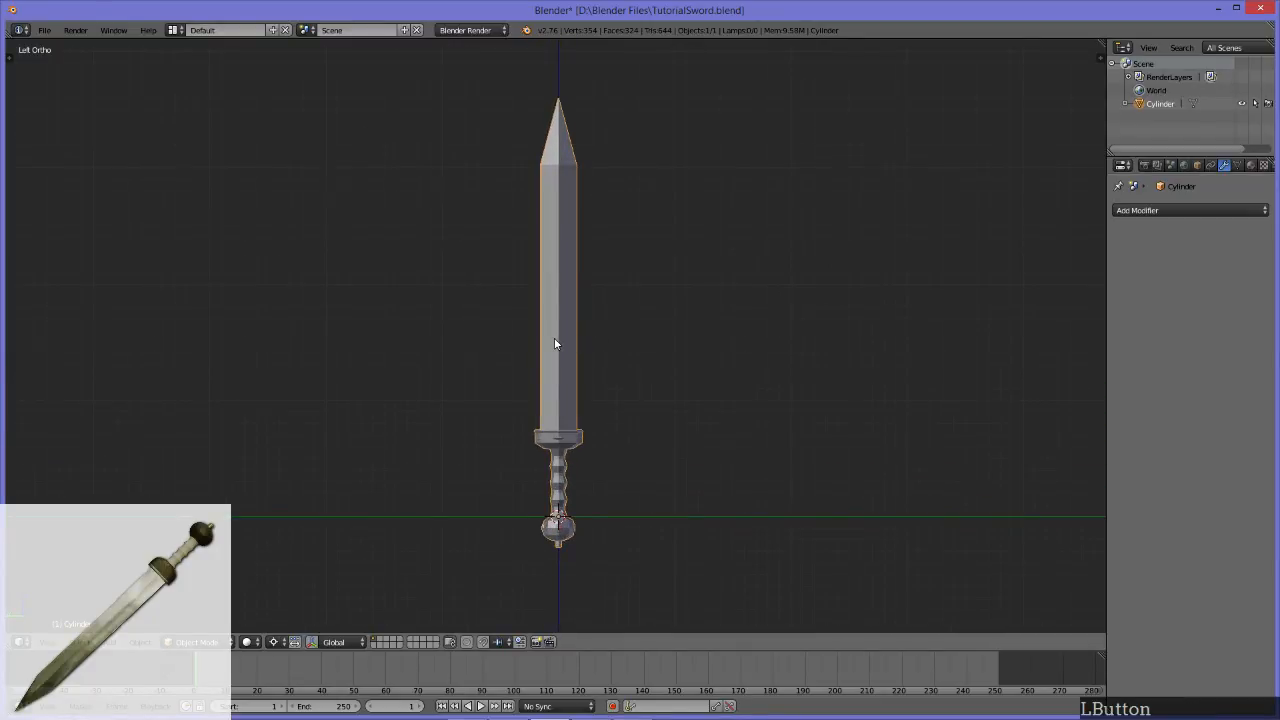
key("g")
key("y")
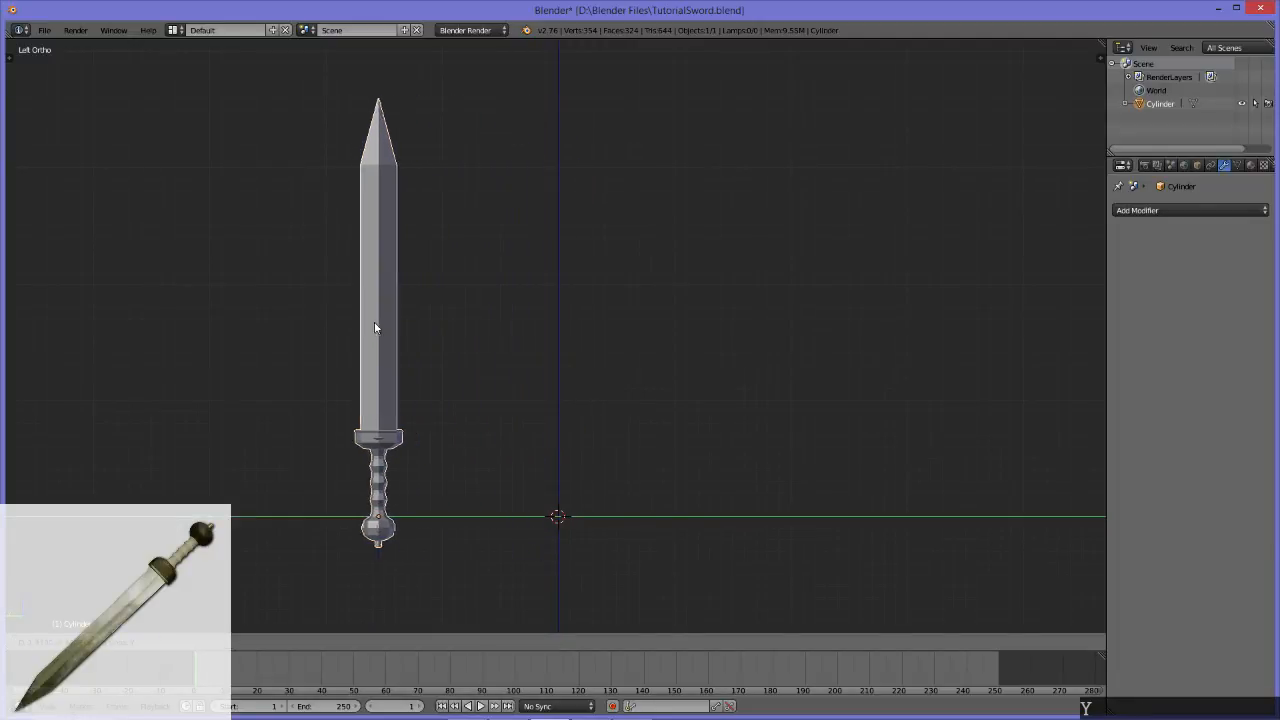
left_click(228, 337)
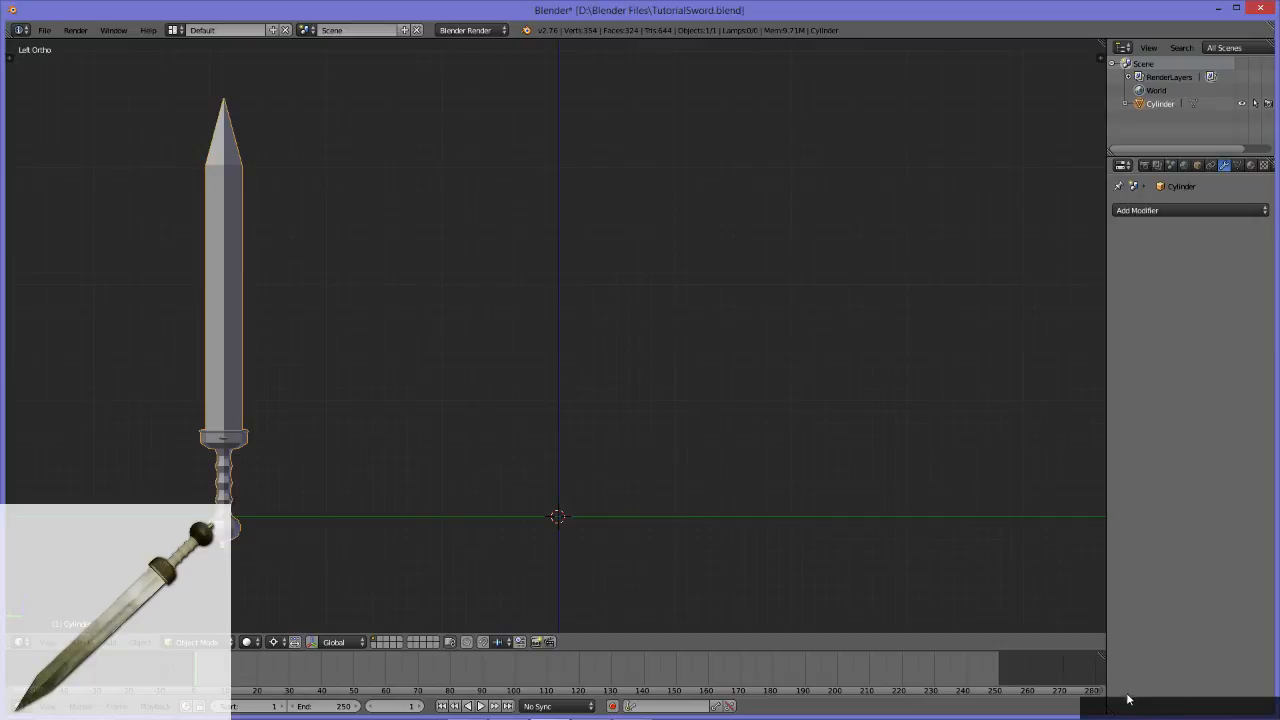
Step: Place the 3D cursor at several spots in empty space and reset it to the world origin
right_click(800, 390)
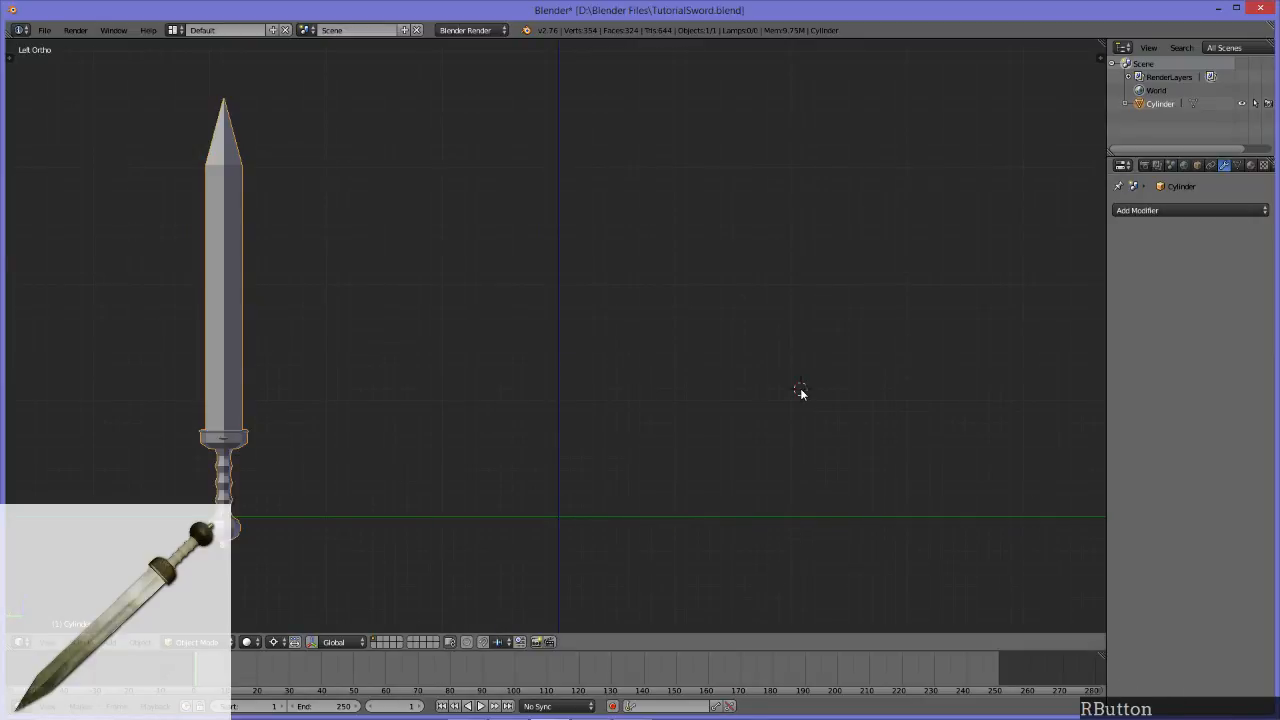
left_click(773, 310)
right_click(822, 306)
left_click(822, 308)
right_click(822, 308)
key("shift+c")
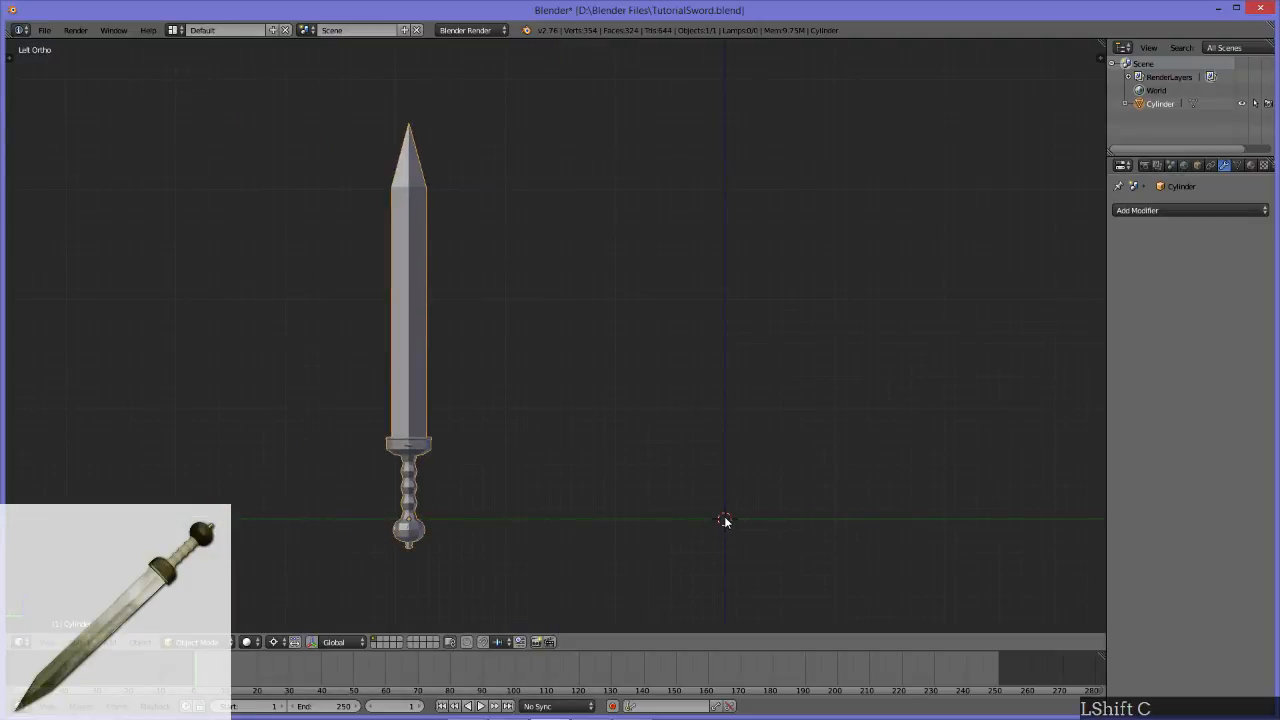
Step: Add a mesh cylinder at the world origin, beside the finished sword
middle_click_drag(755, 389, 640, 457, "alt")
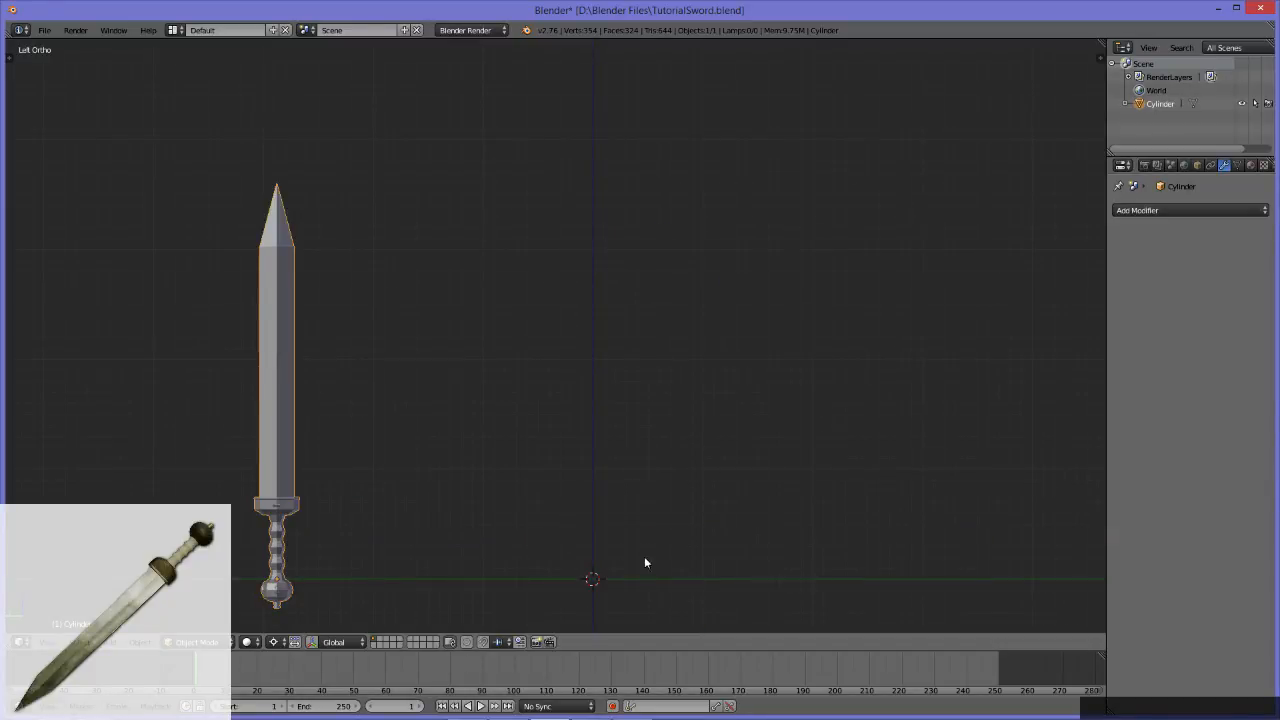
left_click(135, 645)
mouse_move(117, 648)
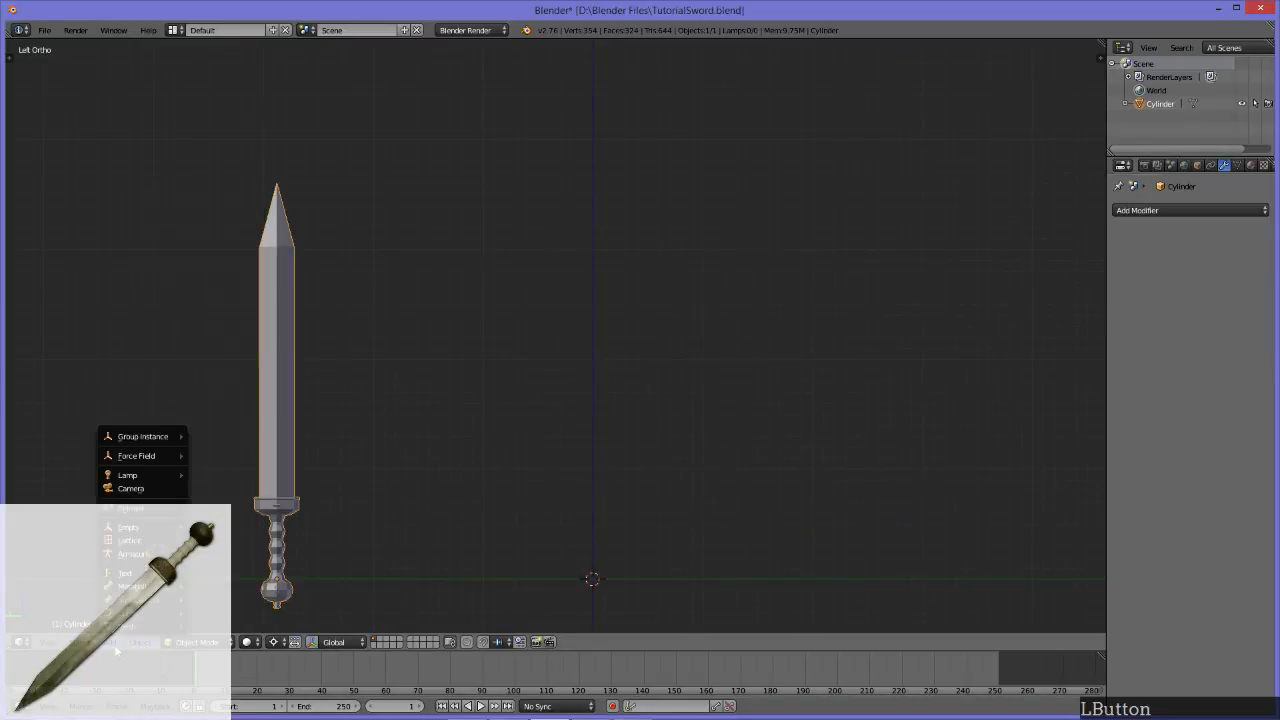
mouse_move(142, 628)
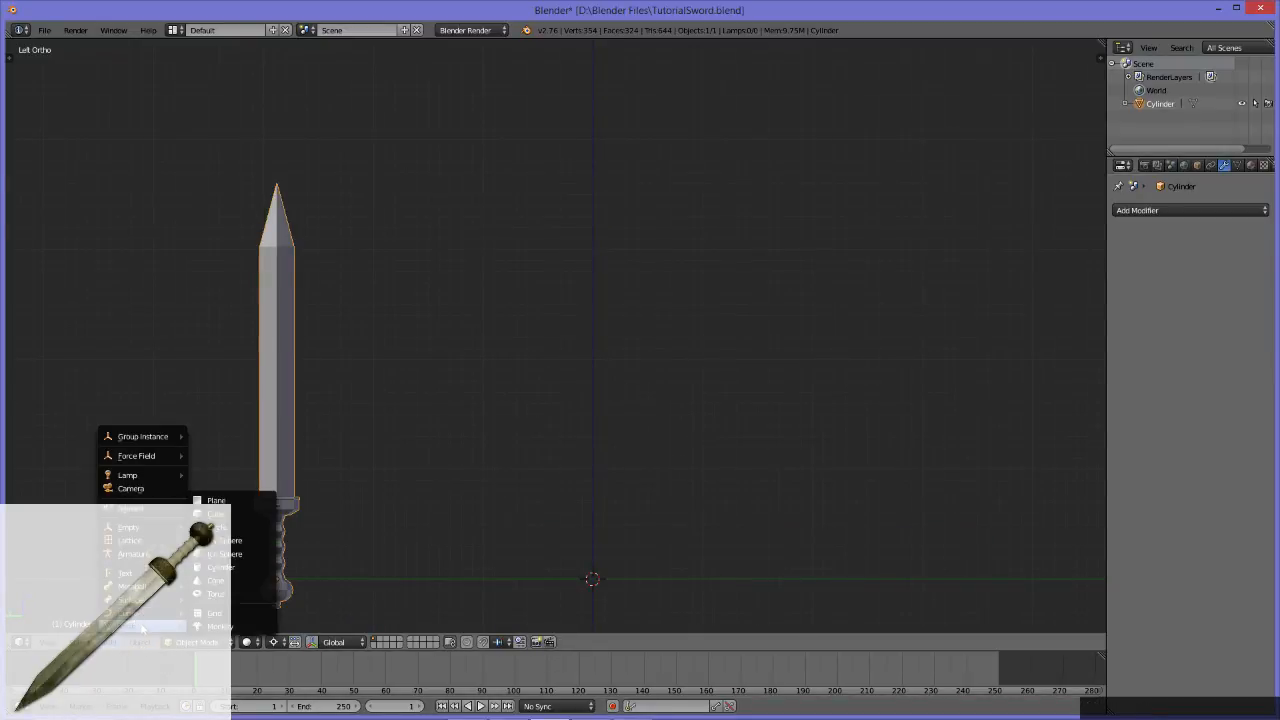
left_click(230, 567)
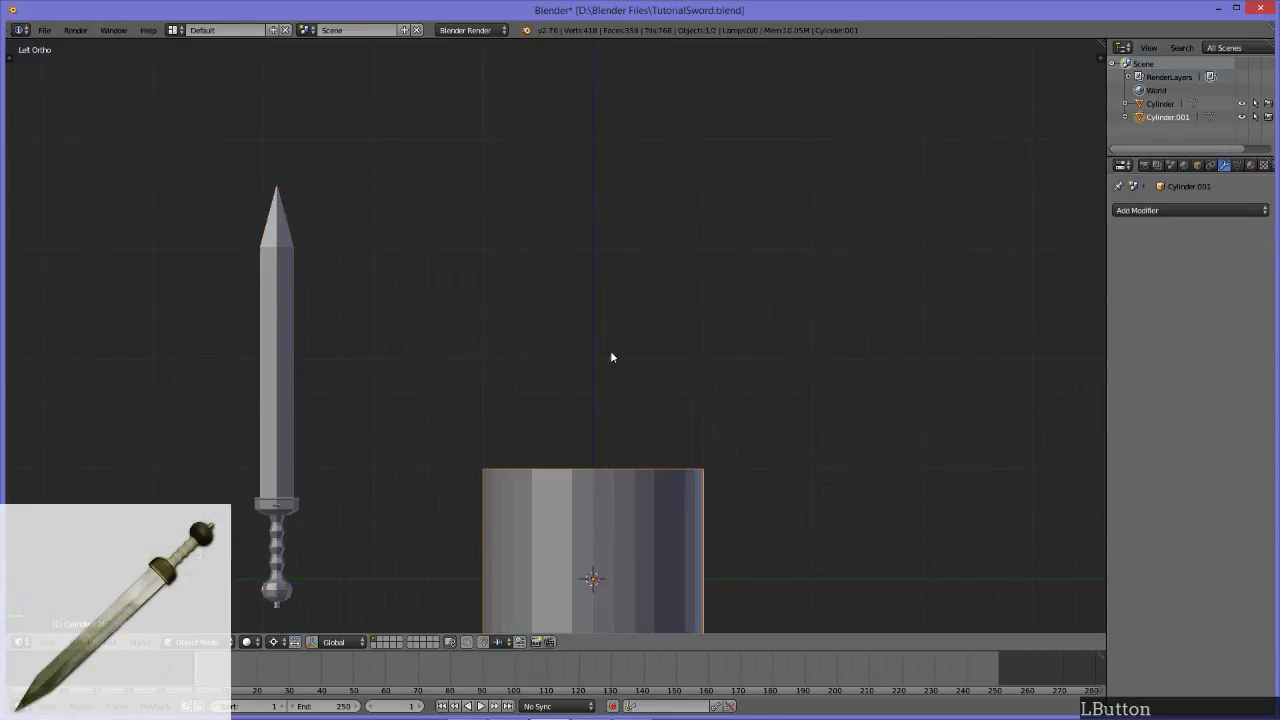
Step: Set the new cylinder's vertex count to 8
middle_click_drag(483, 351, 531, 400)
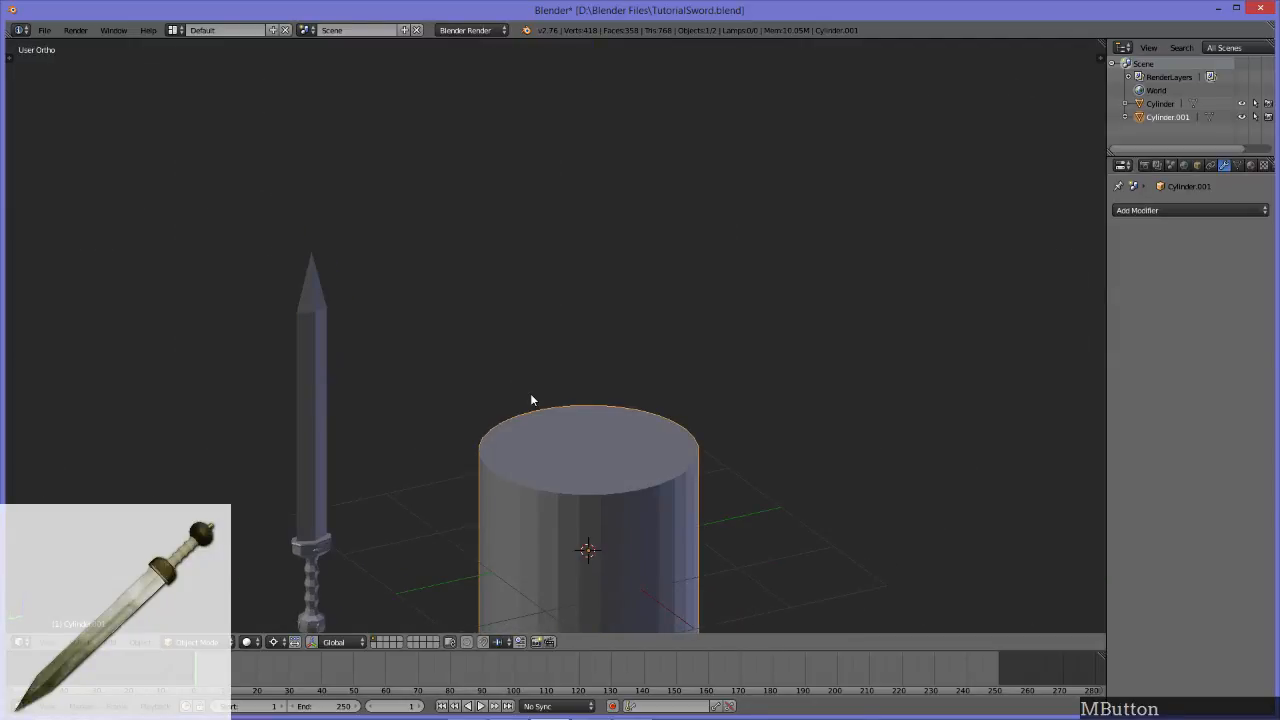
key("t")
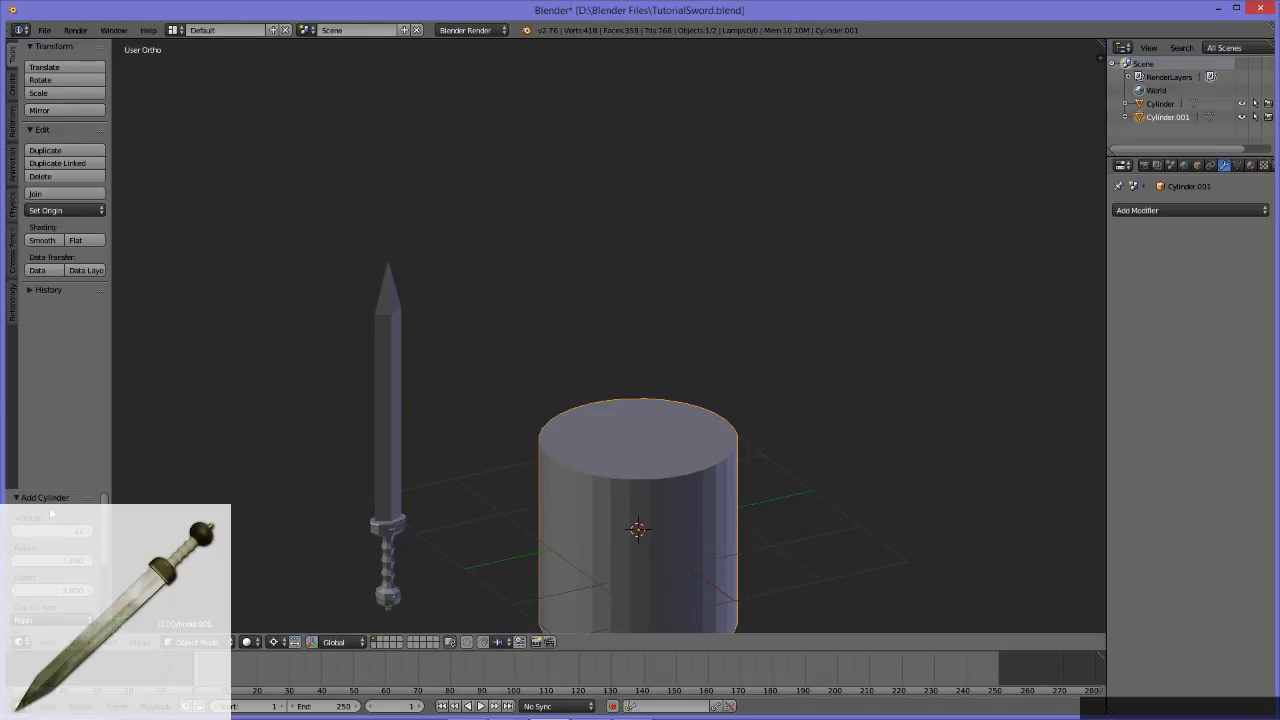
key("t")
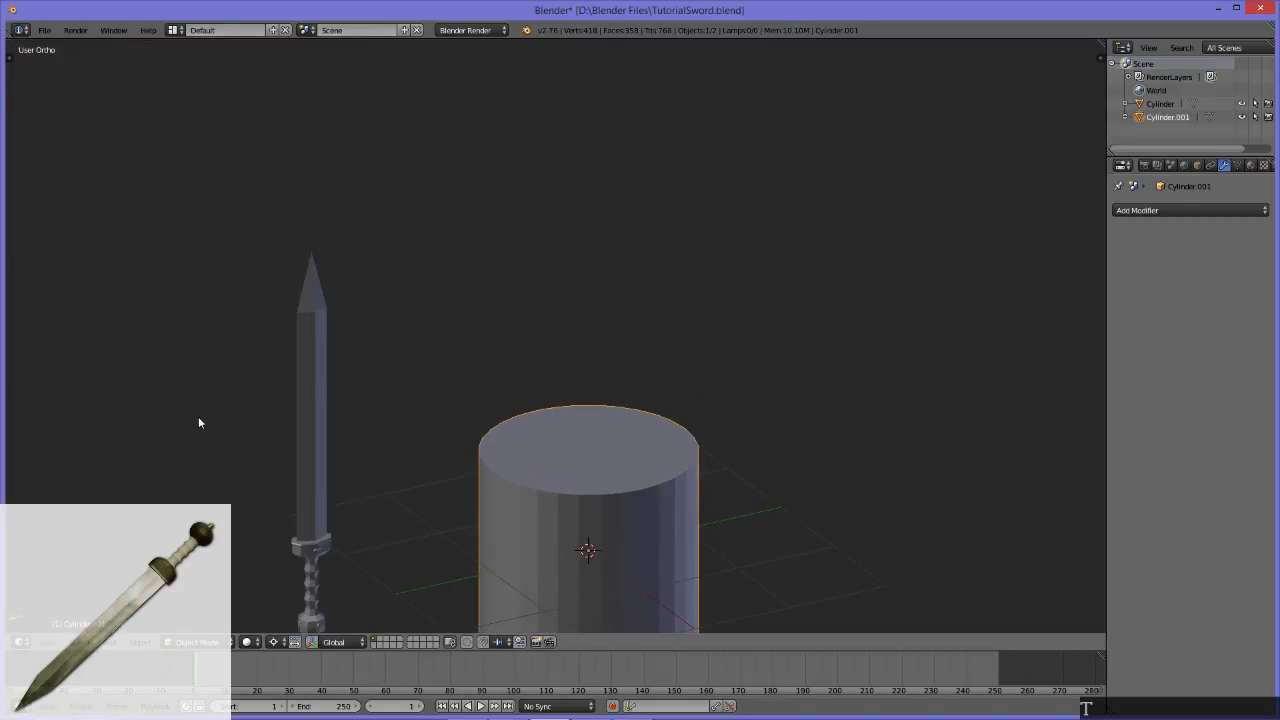
key("t")
key("t")
key("t")
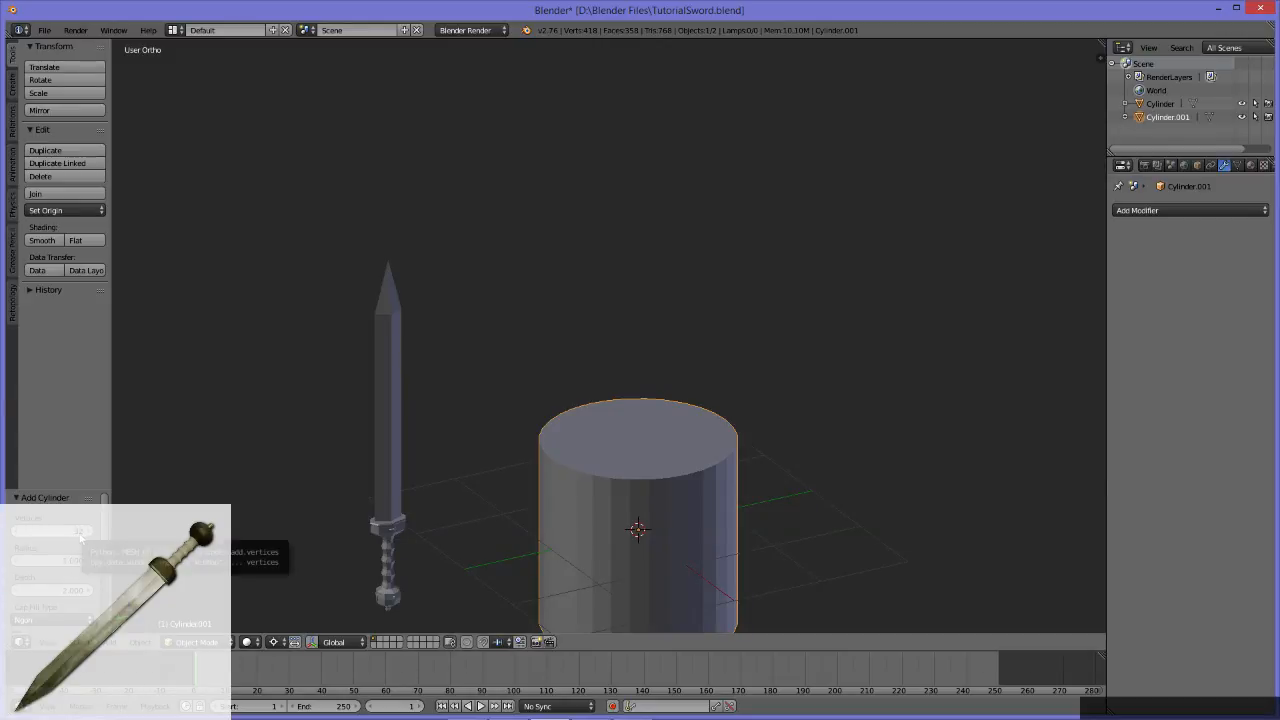
left_click(80, 532)
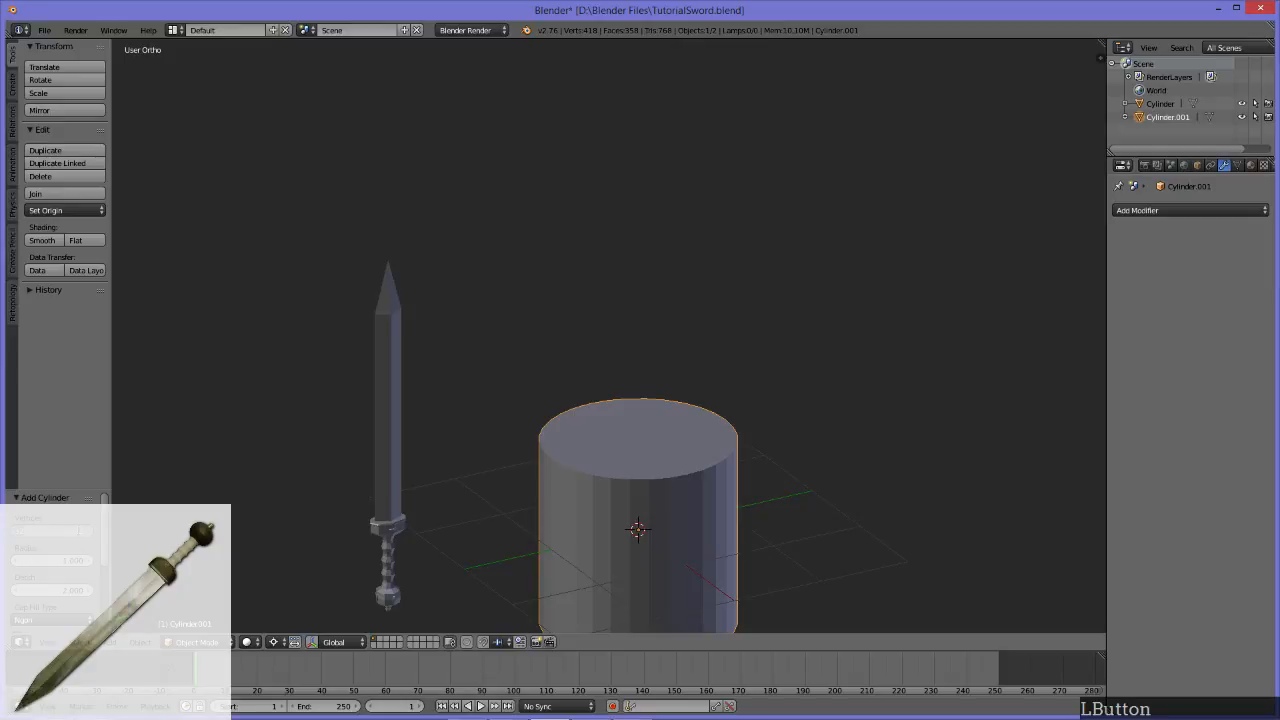
type("8")
key("Return")
middle_click_drag(845, 427, 741, 422)
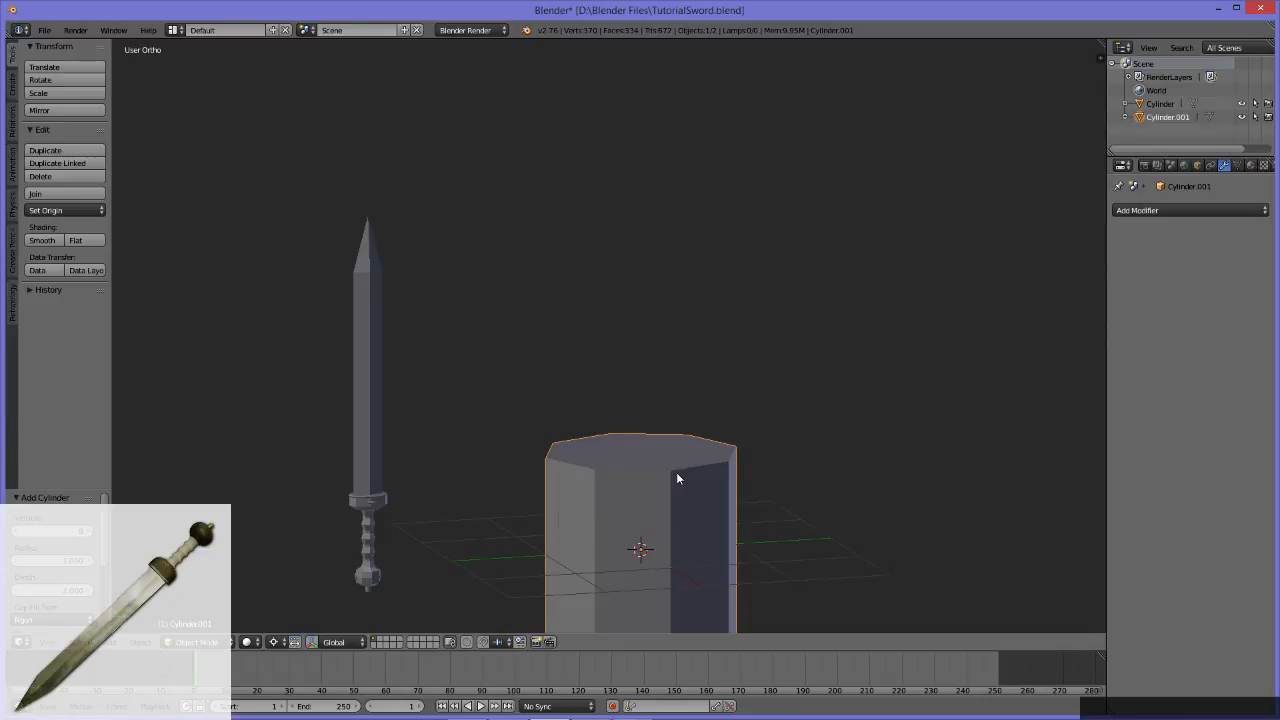
Step: Switch the eight-sided cylinder from Object Mode to Edit Mode
key("Tab")
mouse_move(641, 453)
middle_mouse_down()
mouse_move(609, 526)
mouse_move(592, 404)
middle_mouse_up()
left_click(205, 642)
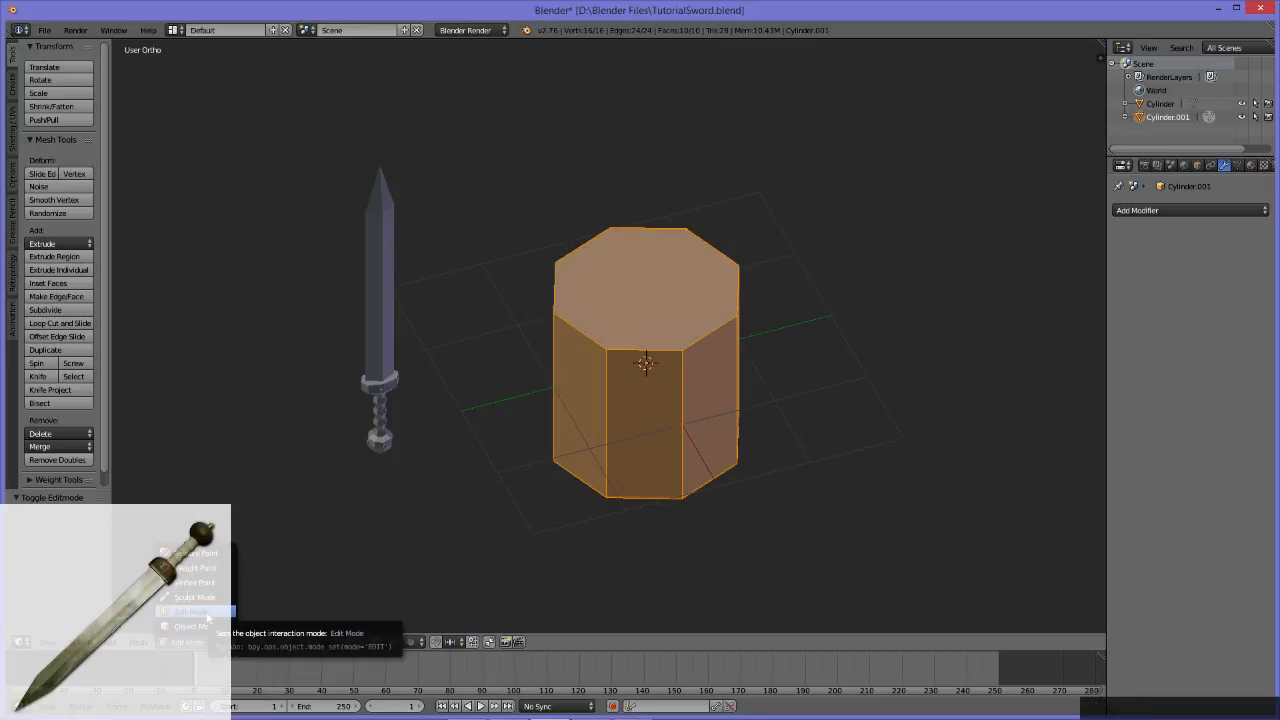
left_click(207, 612)
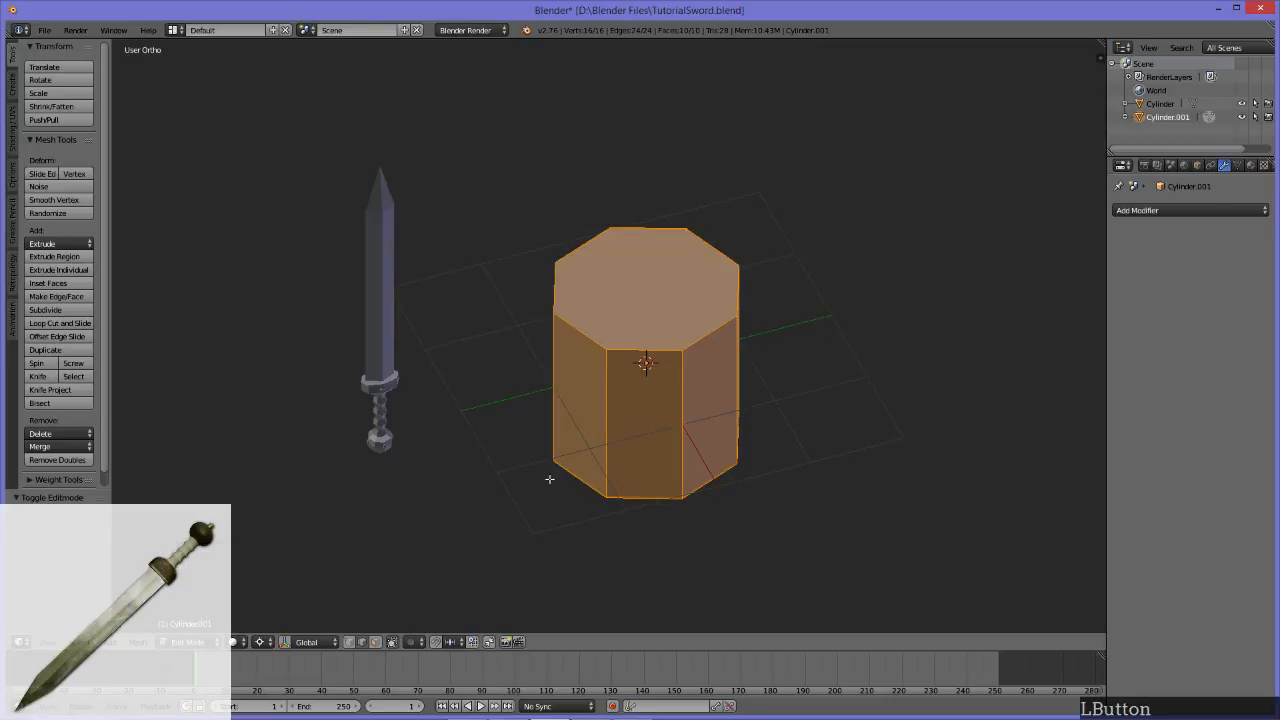
left_click(190, 642)
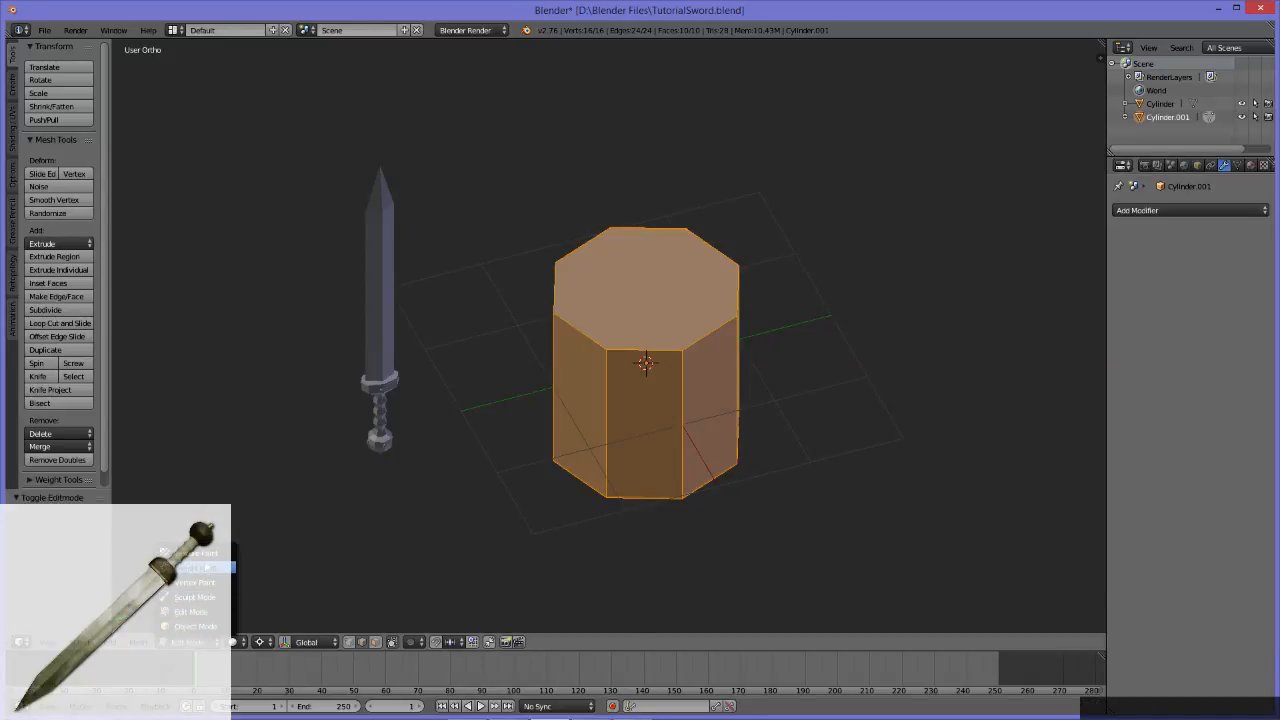
left_click(205, 612)
key("Tab")
key("Tab")
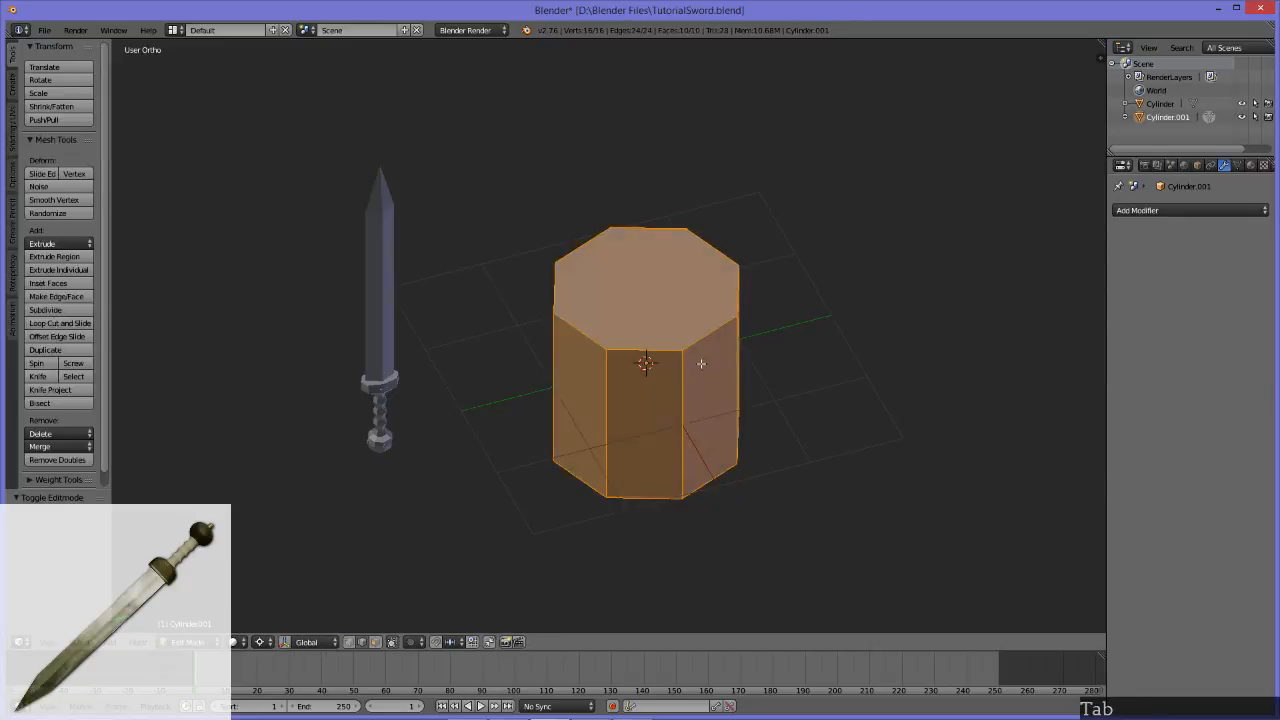
key("Tab")
key("Tab")
middle_click_drag(666, 474, 690, 410)
key("Tab")
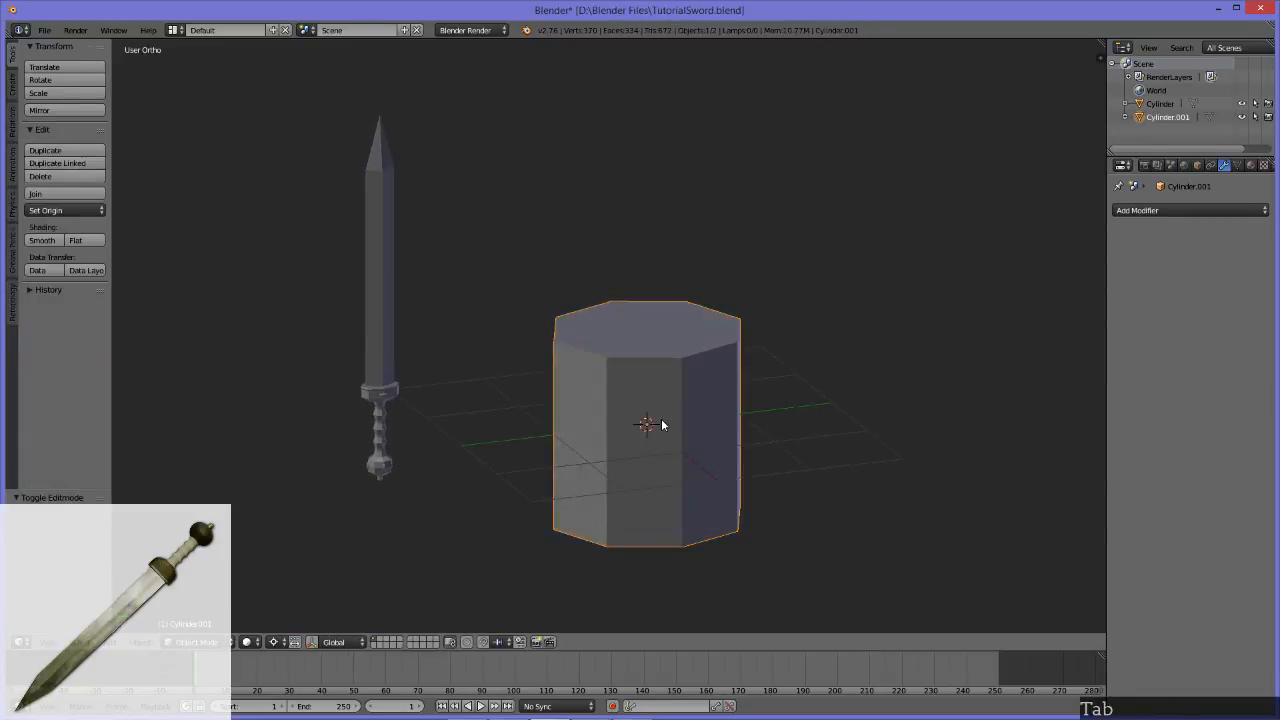
key("Tab")
Step: Delete the top and bottom cap faces of the eight-sided cylinder, using face selection
middle_click_drag(643, 314, 658, 449)
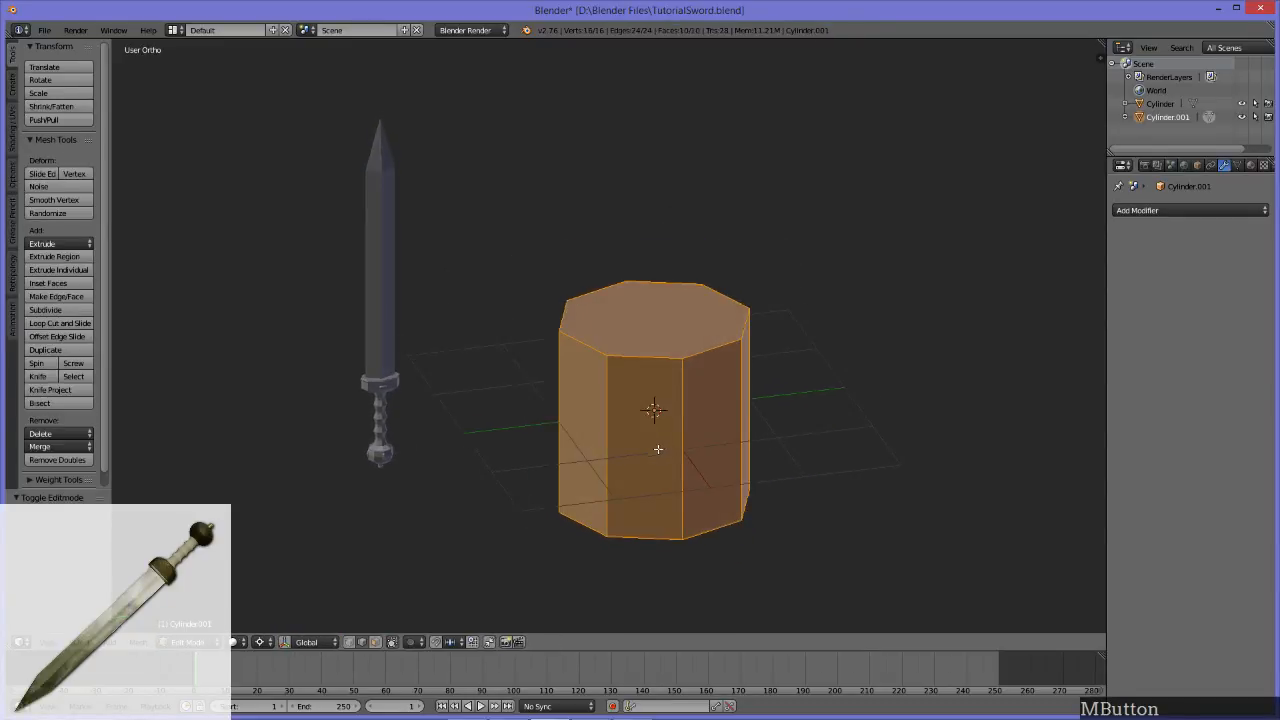
left_click(663, 331)
middle_click_drag(673, 333, 664, 486)
left_click(664, 486, "shift")
middle_click_drag(634, 343, 674, 450)
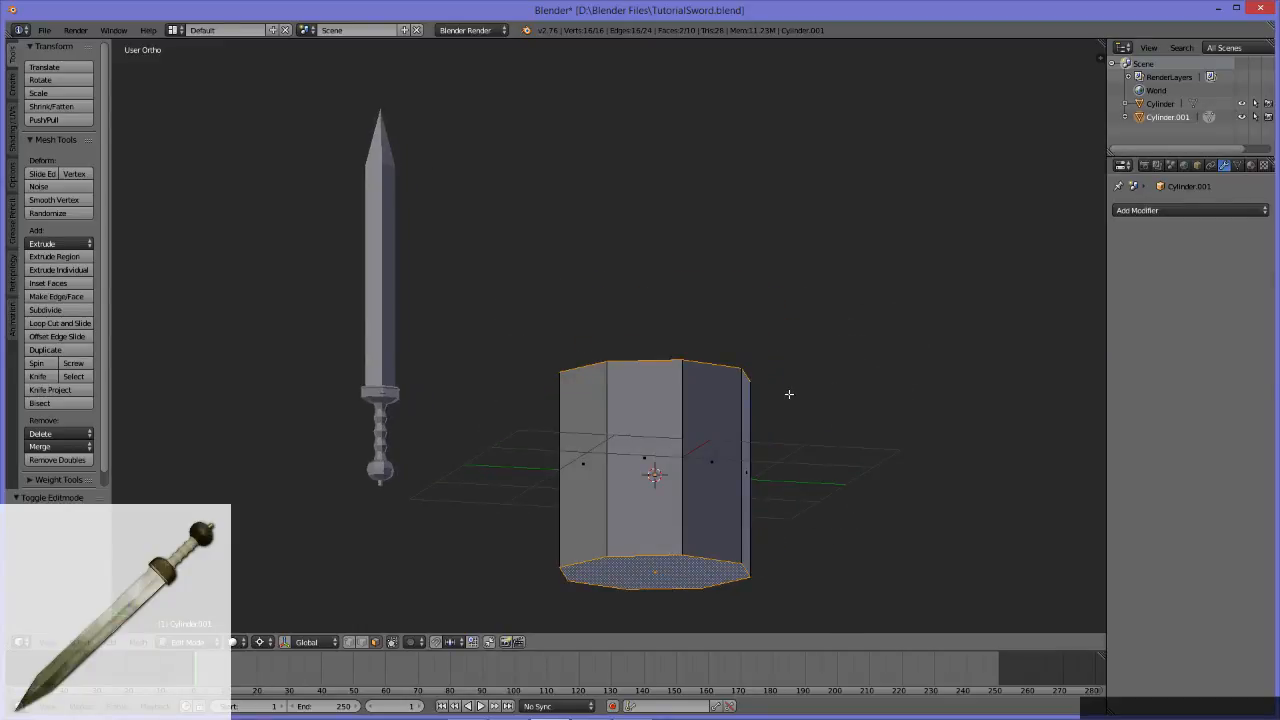
key("x")
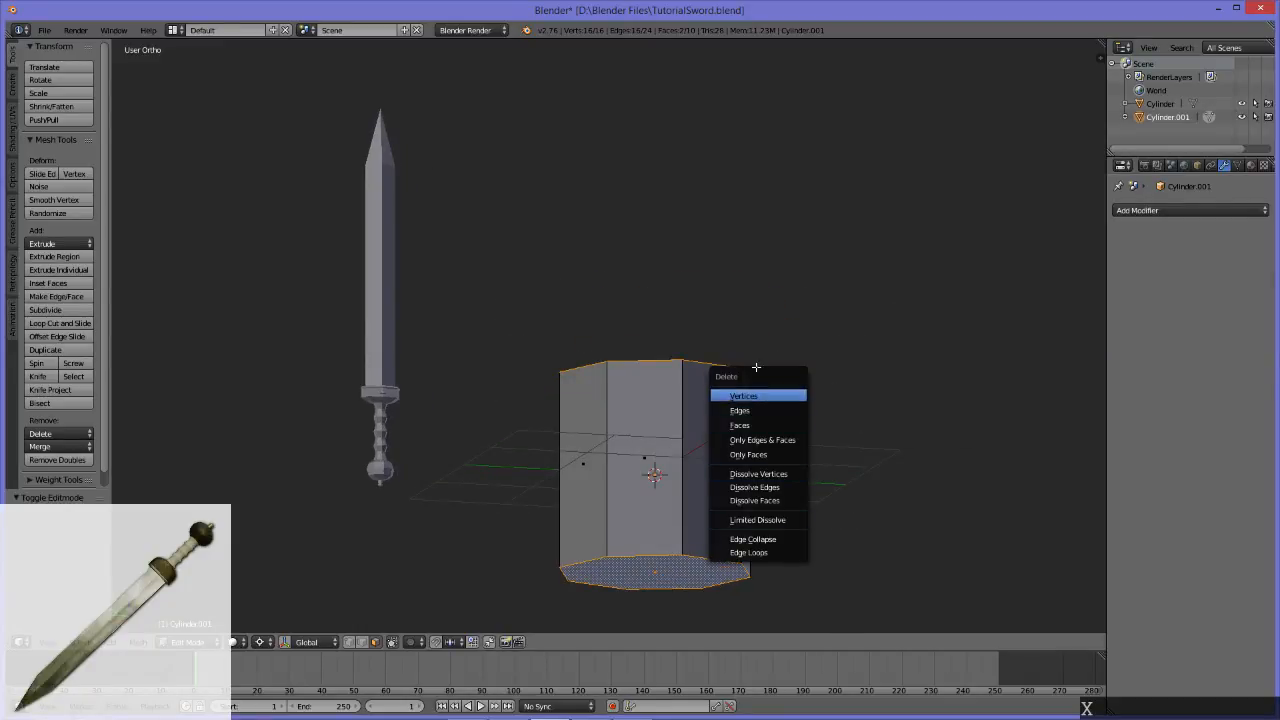
left_click(733, 426)
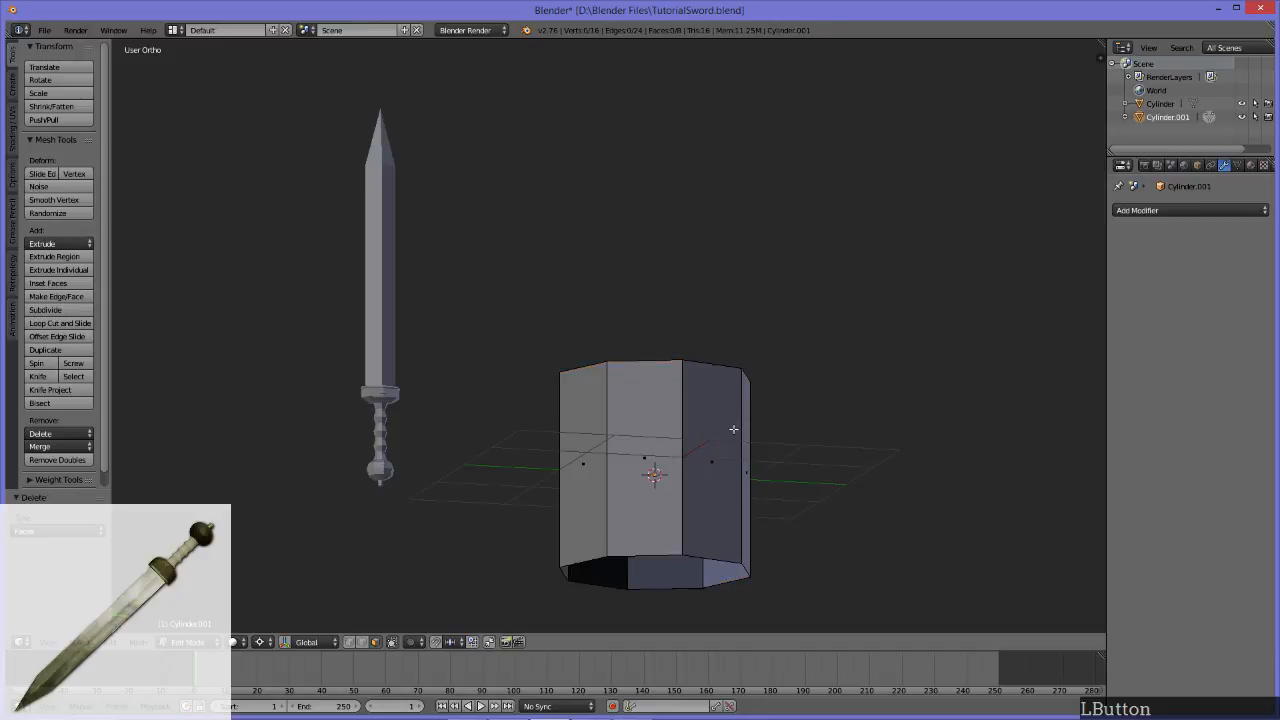
Step: Cycle through the vertex, edge and face selection modes on the open cylinder
middle_click_drag(726, 369, 666, 419)
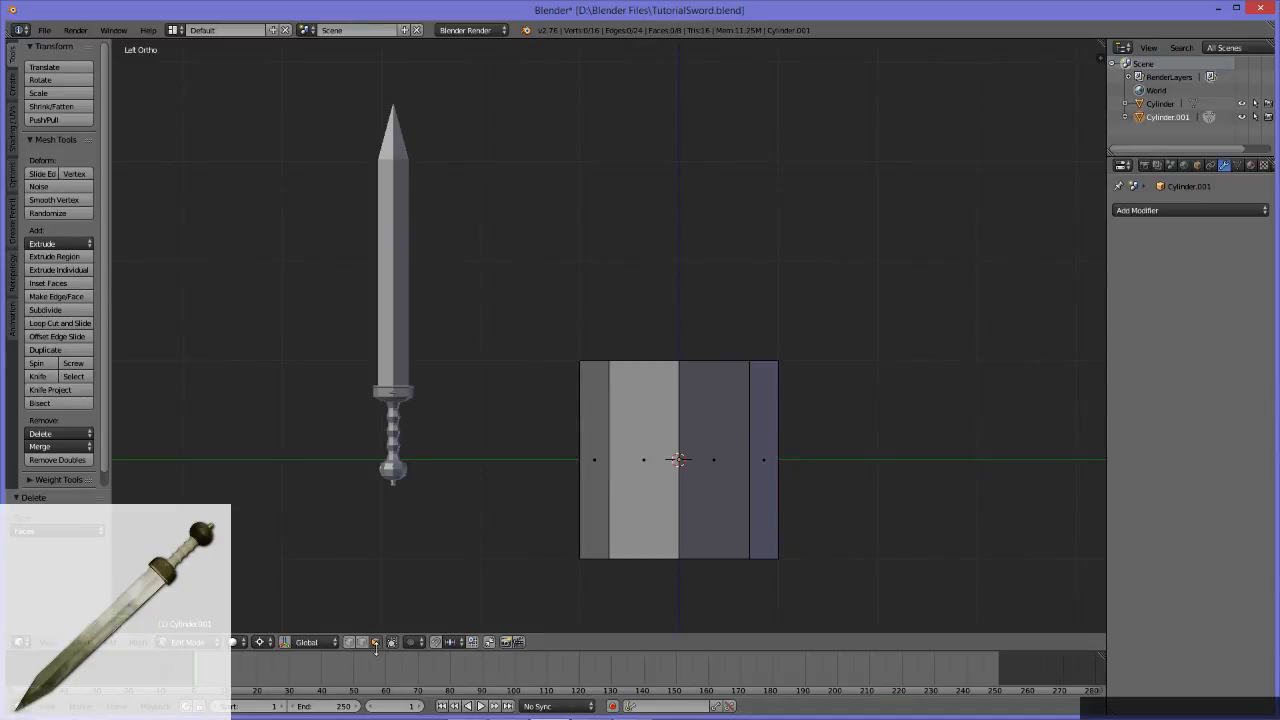
key("1")
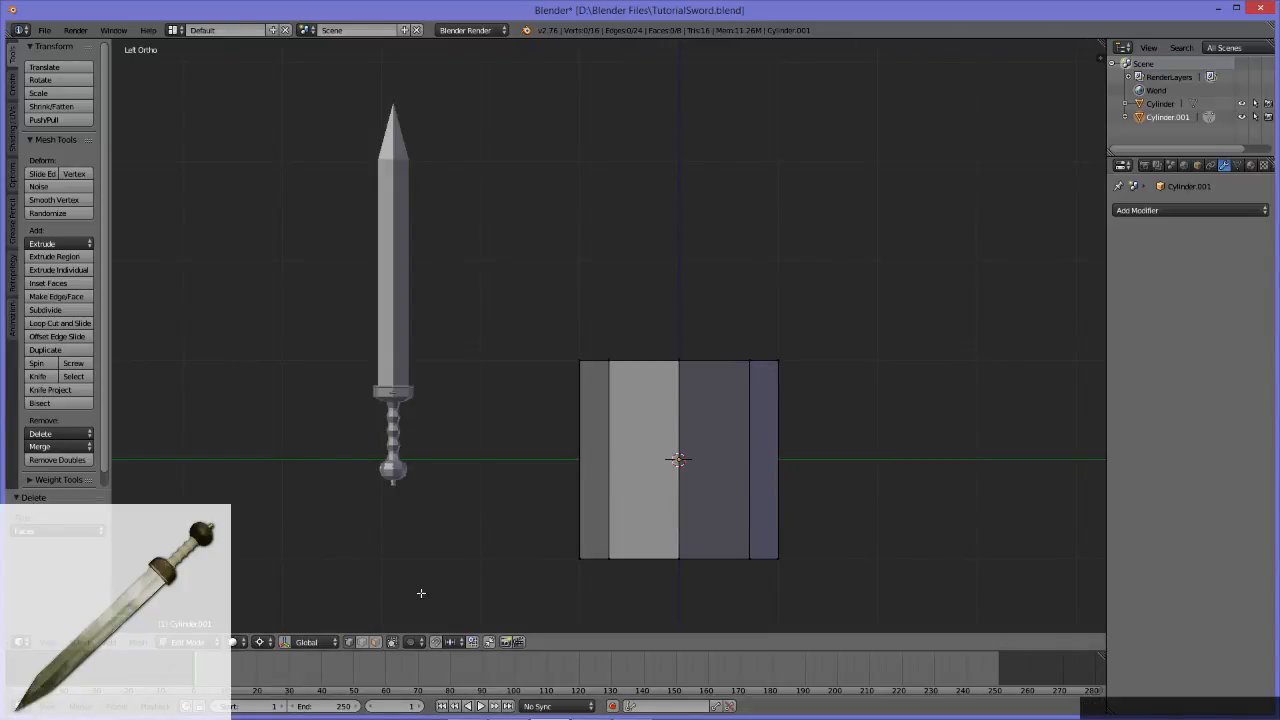
key("2")
key("3")
Step: Try to scale the open cylinder as seen from above
middle_click_drag(601, 411, 555, 428)
scroll(389, 443, "up", 4)
middle_click_drag(341, 463, 621, 302, "alt")
middle_click_drag(787, 375, 296, 373, "alt")
scroll(612, 351, "down", 5)
middle_click_drag(581, 342, 584, 489, "alt")
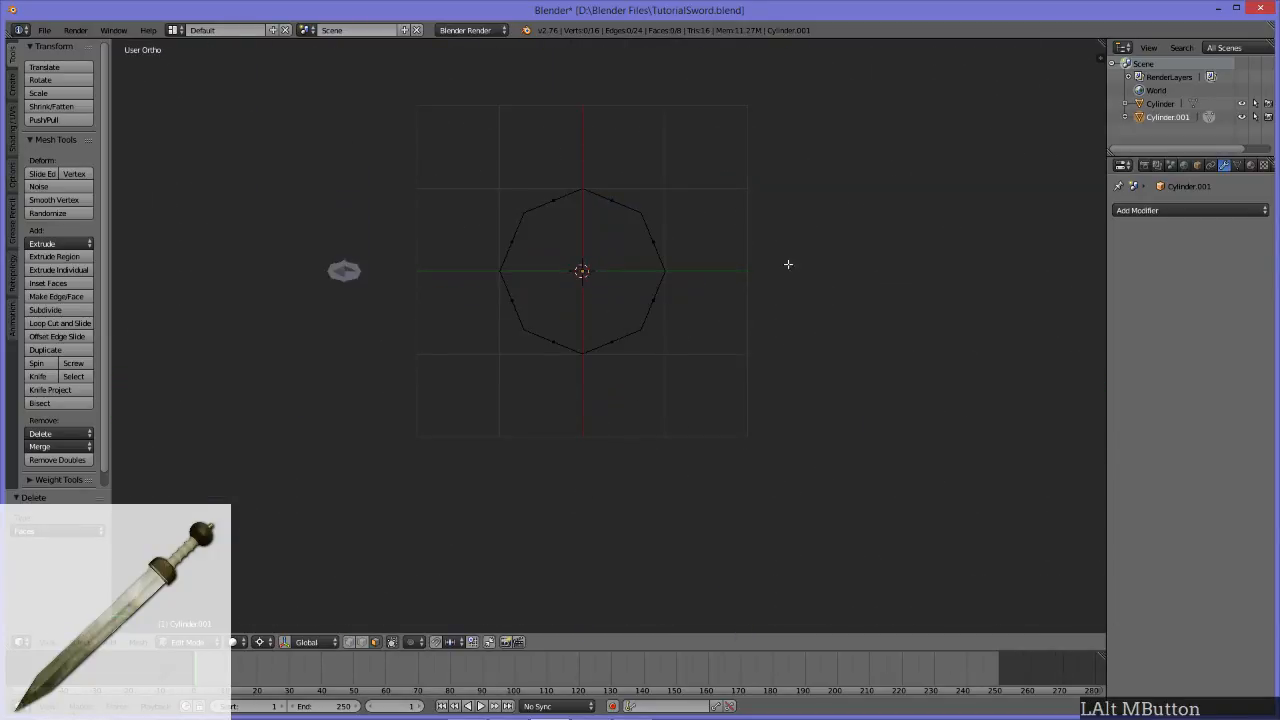
key("s")
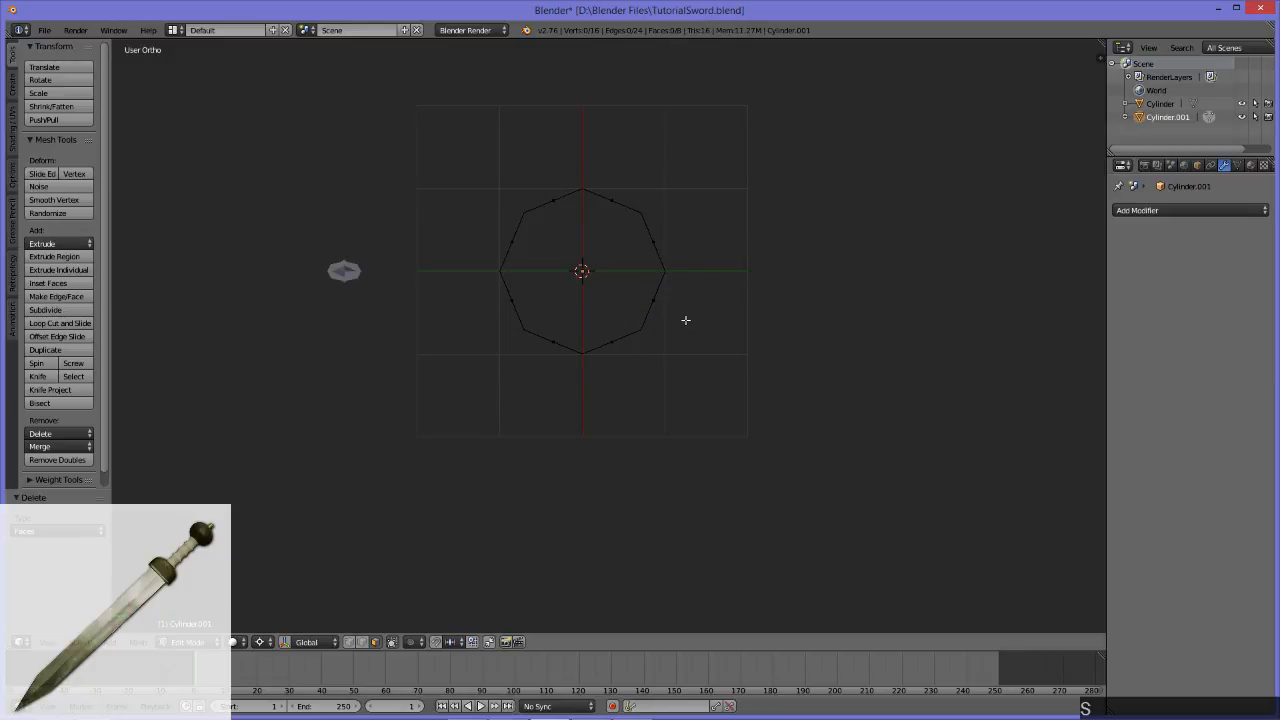
middle_click_drag(686, 320, 639, 321)
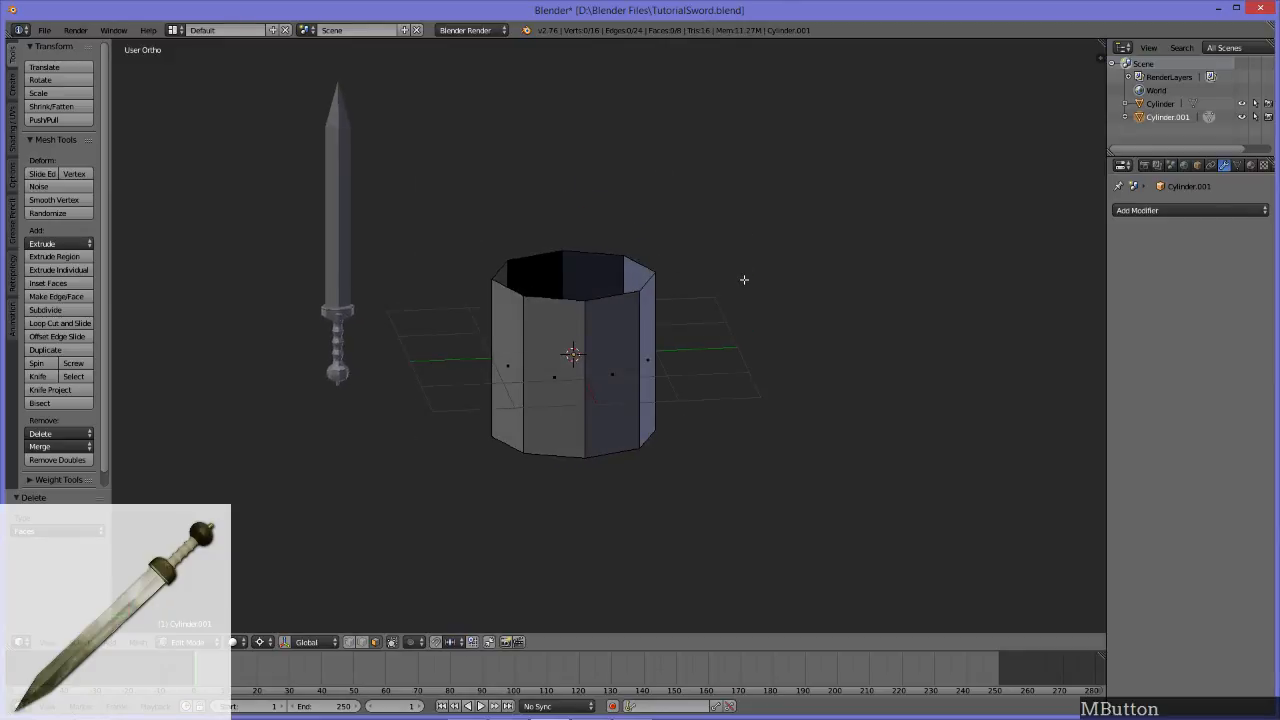
Step: Select all of the open cylinder and scale it down uniformly to about 0.196 of its size
key("a")
middle_click_drag(593, 301, 763, 317)
key("a")
key("a")
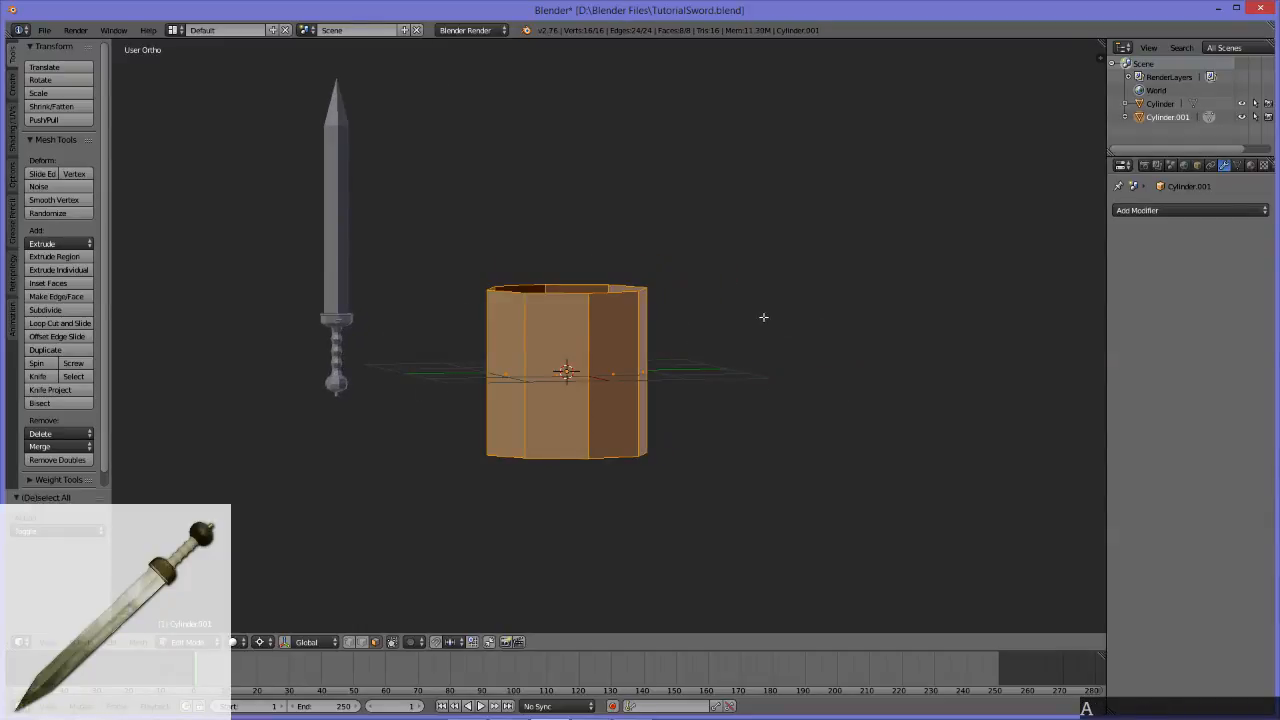
middle_click_drag(761, 316, 729, 463)
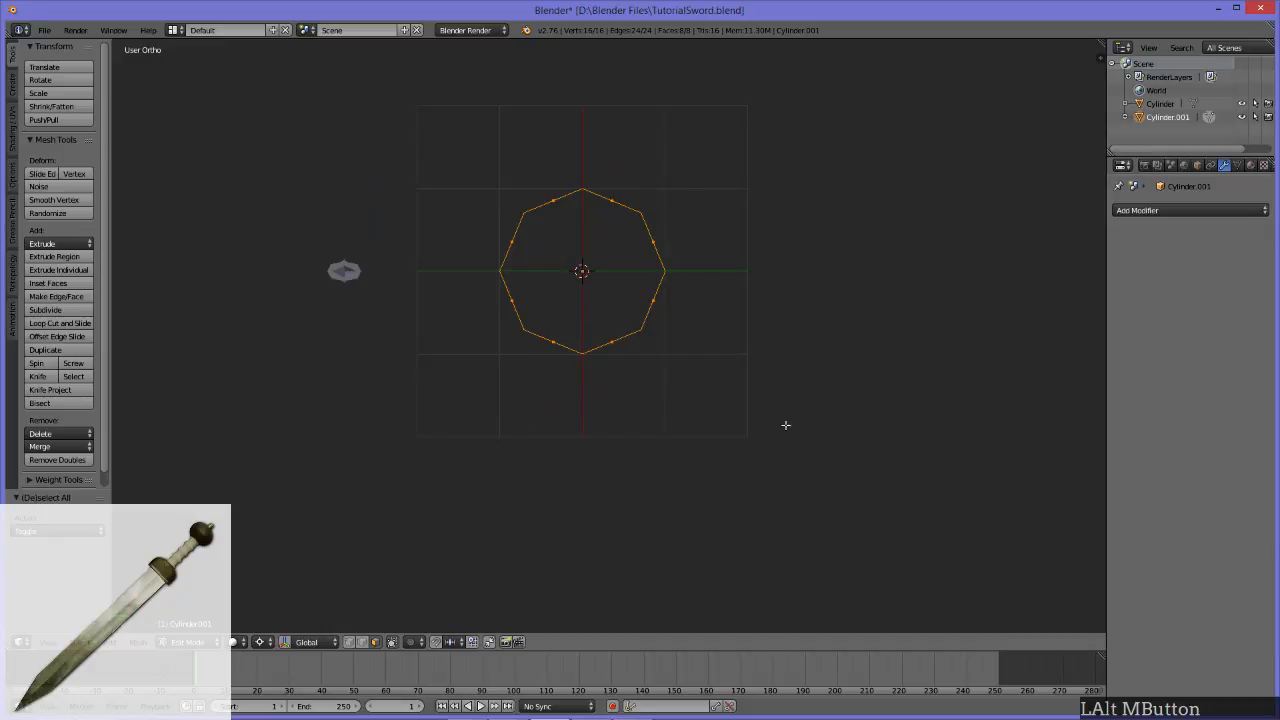
key("s")
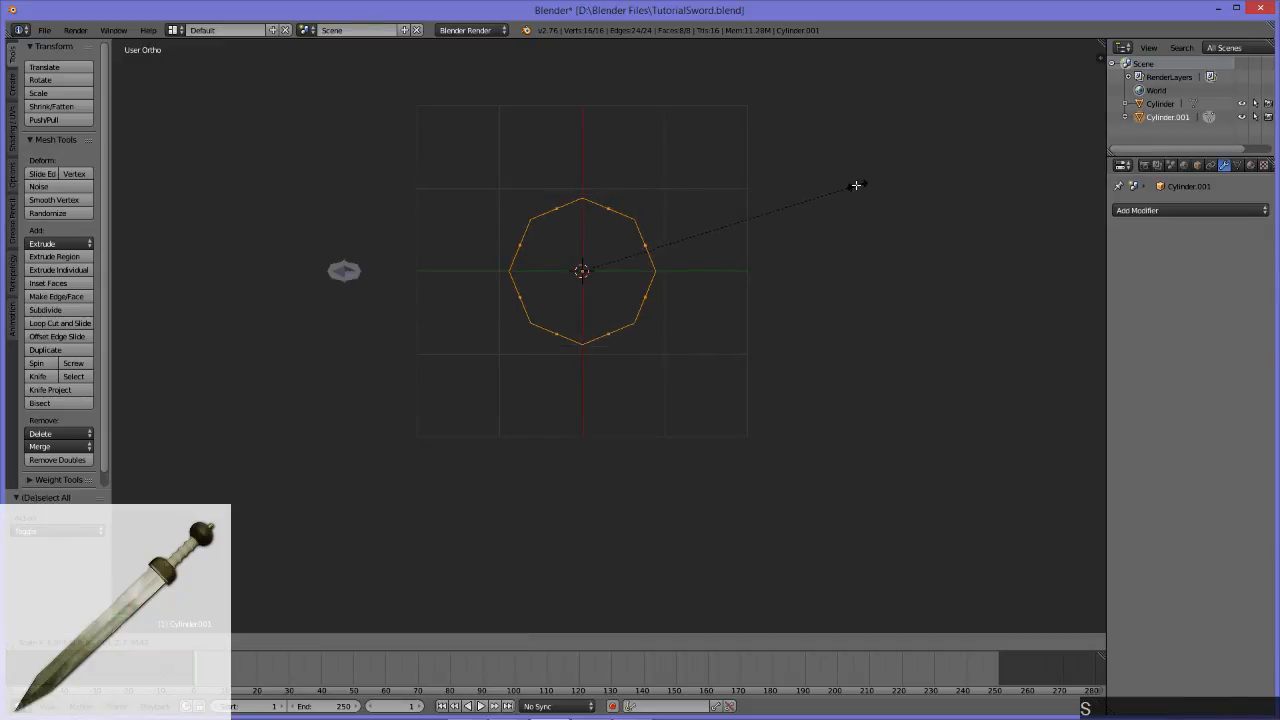
left_click(641, 264)
Step: Scale the selected cylinder down again to about 0.499 of its size in the left orthographic view
middle_click_drag(621, 397, 621, 249, "alt")
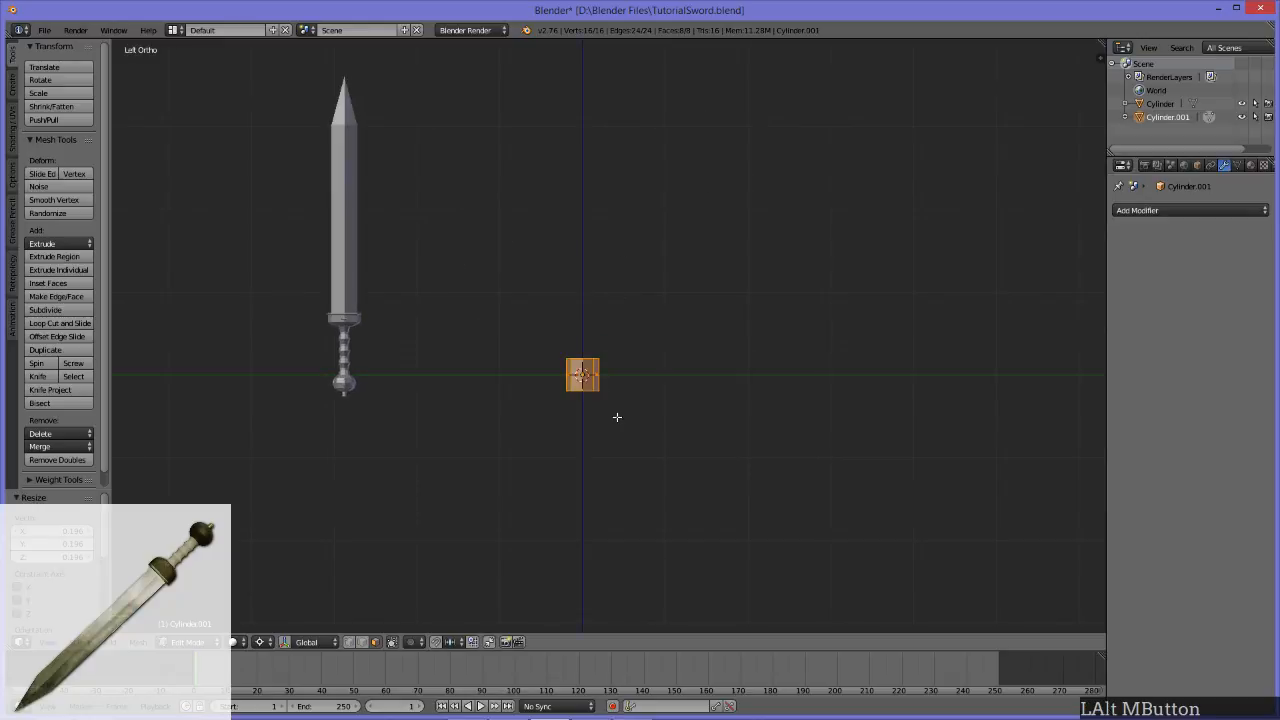
key("KP_Decimal")
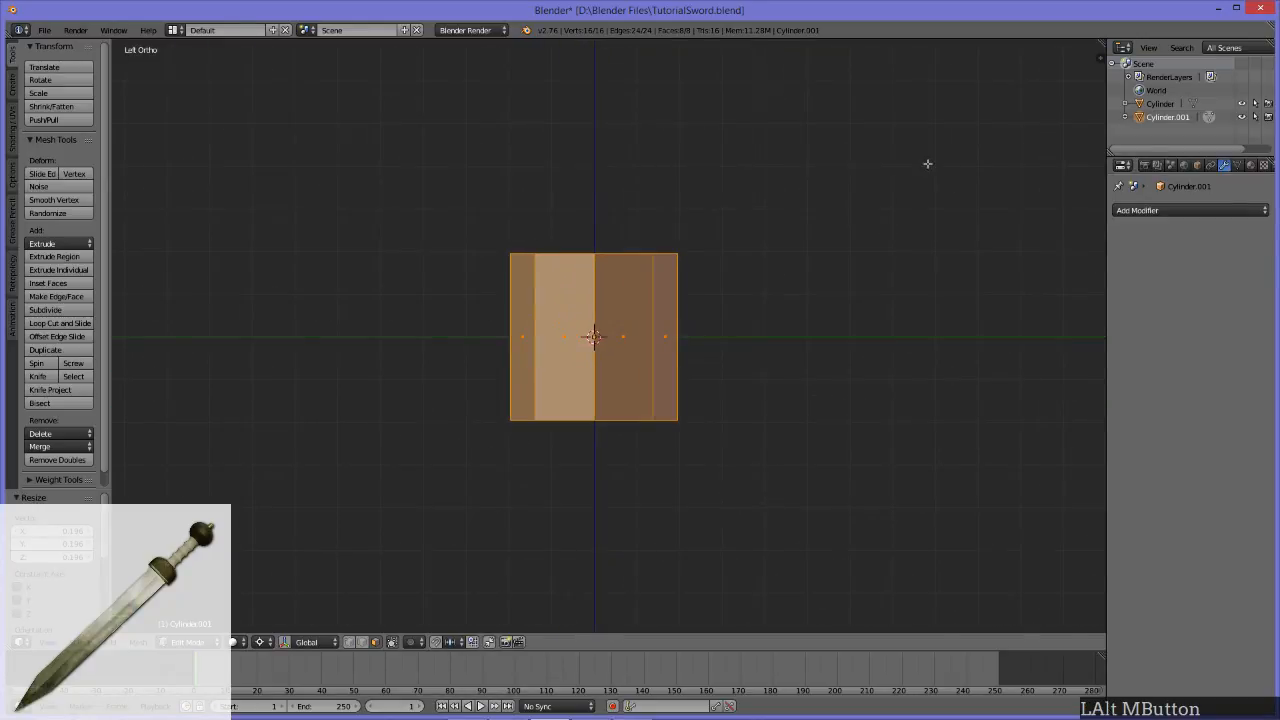
key("s")
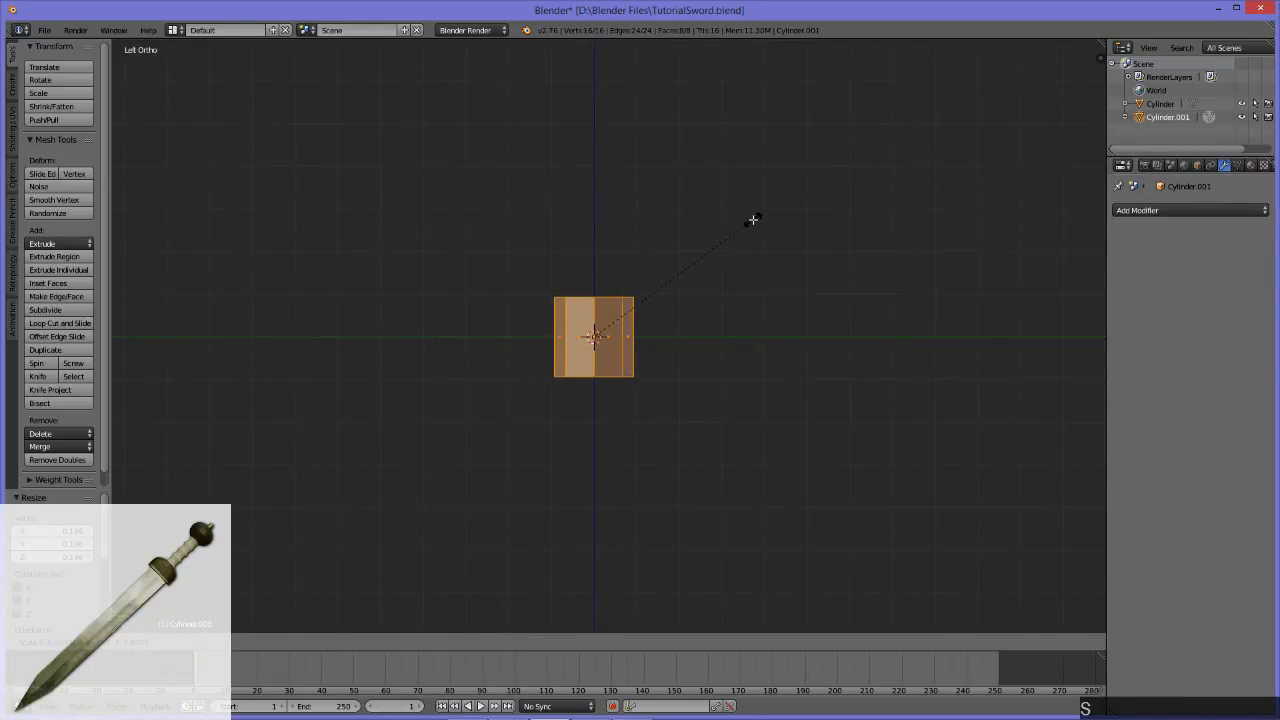
left_click(760, 213)
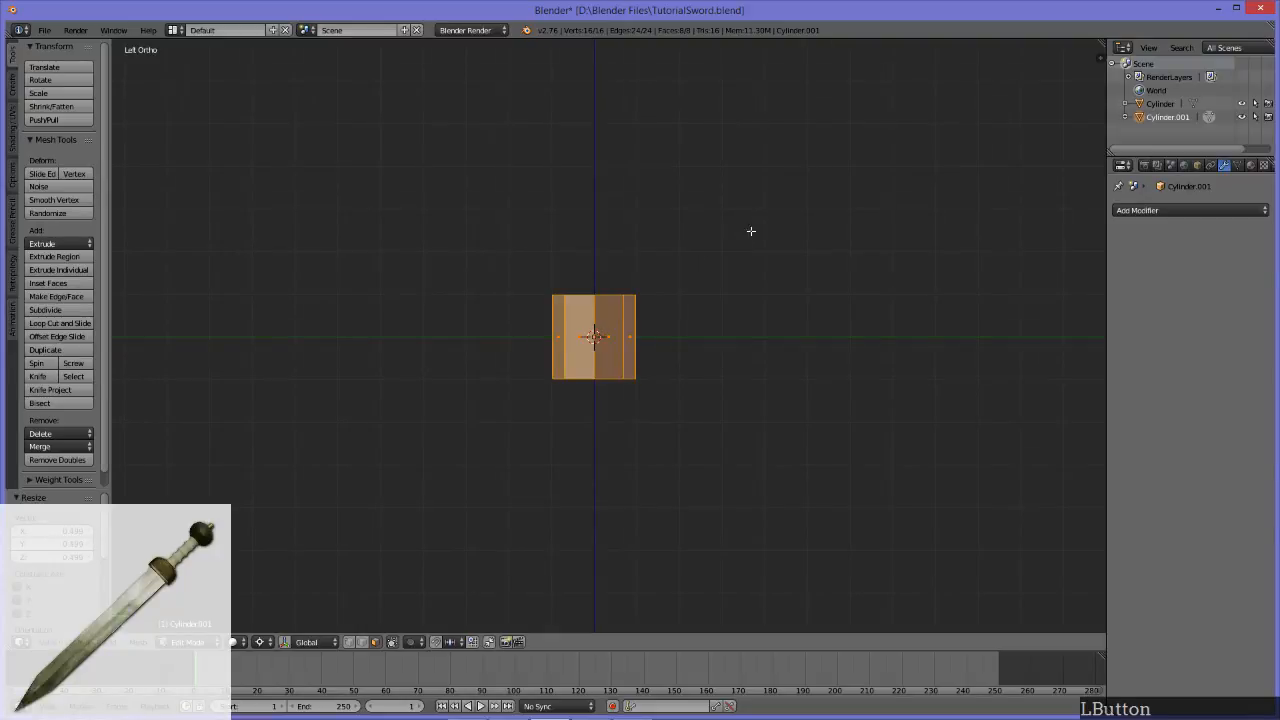
Step: Centre the view on the selected cylinder with View Selected, repeating the framing from a more distant view
scroll(690, 280, "down", 5)
scroll(691, 310, "up", 5)
middle_click_drag(691, 310, 516, 419)
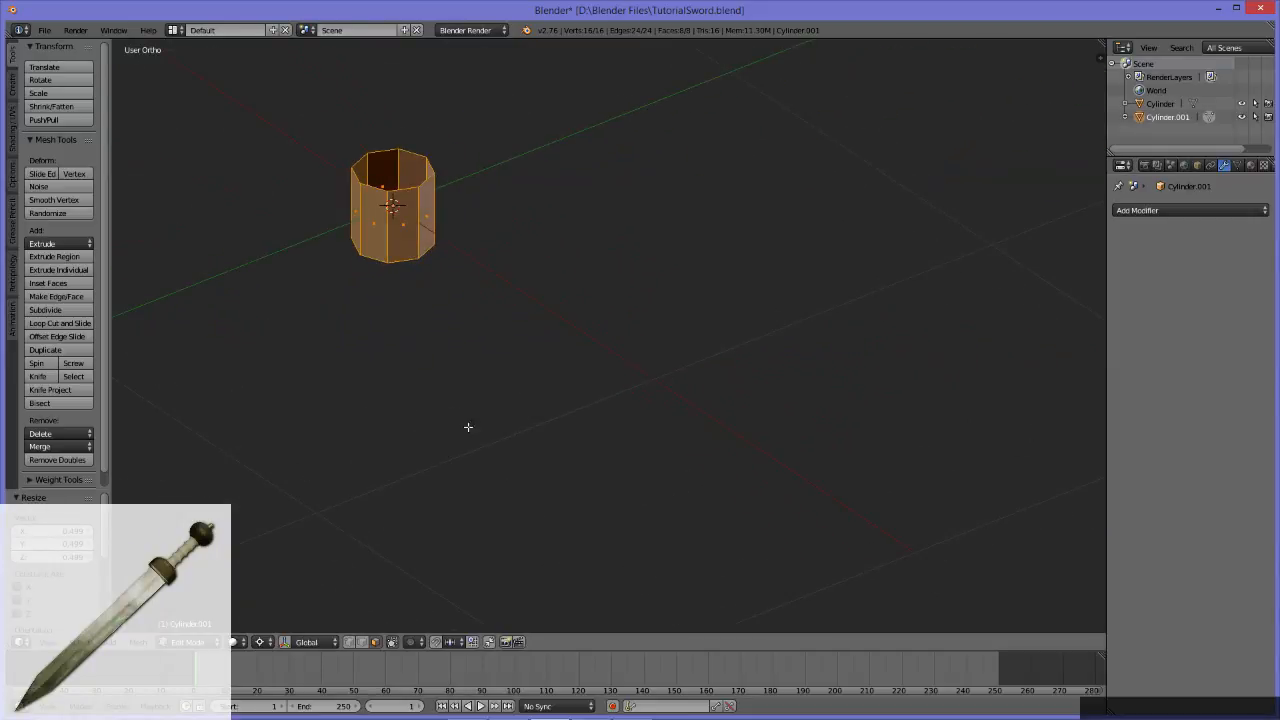
left_click(42, 643)
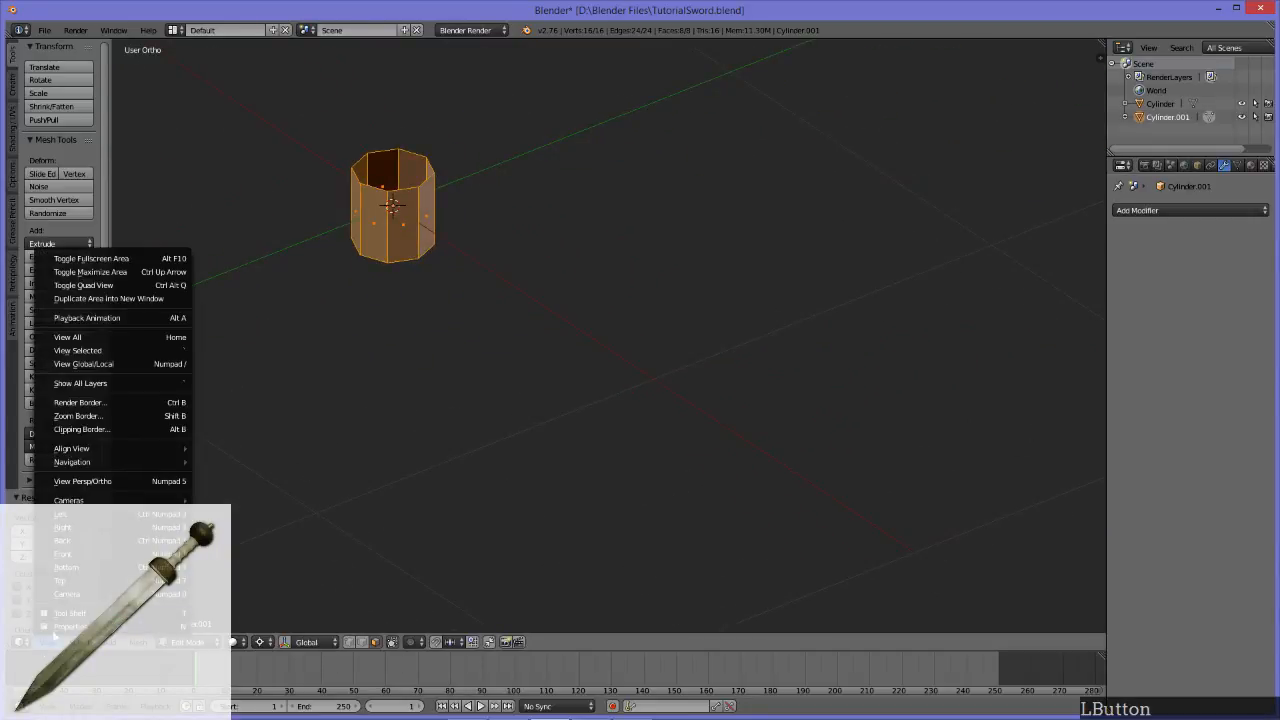
left_click(166, 351)
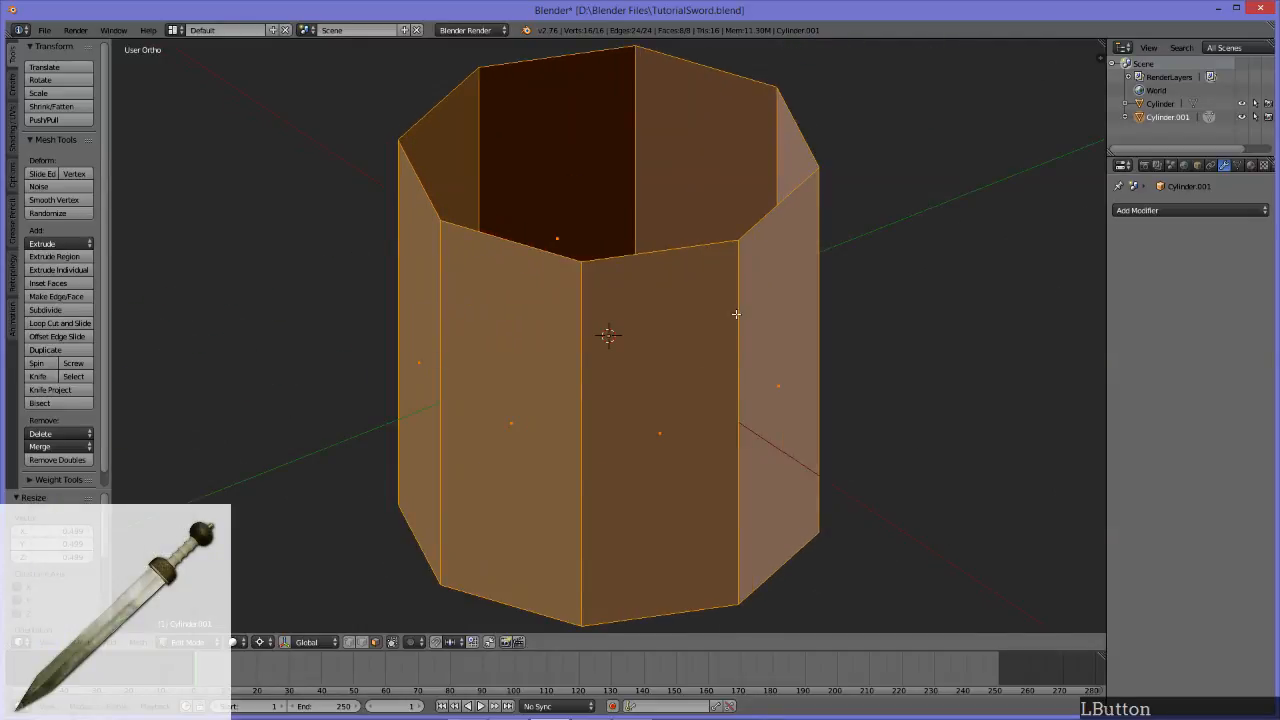
scroll(608, 343, "down", 5)
middle_click_drag(711, 397, 775, 394)
scroll(751, 367, "down", 7)
middle_click_drag(658, 343, 445, 294, "alt")
mouse_move(1186, 716)
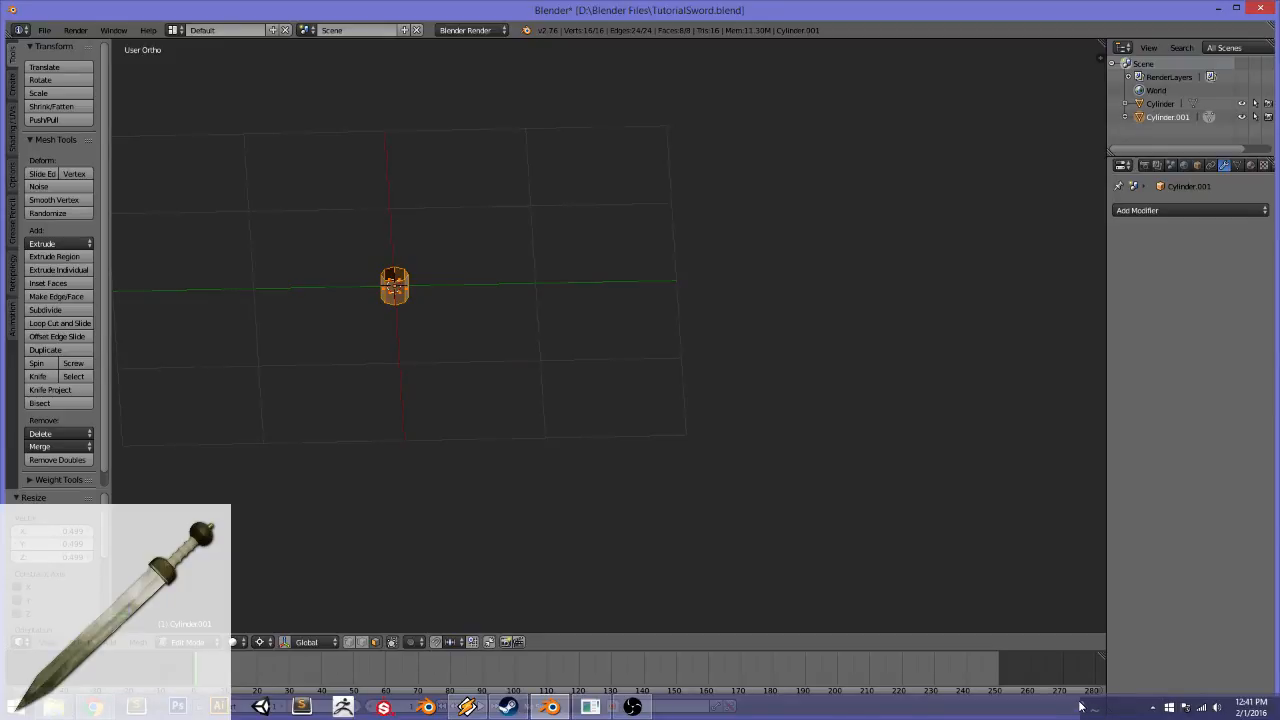
middle_click_drag(540, 334, 680, 437, "alt")
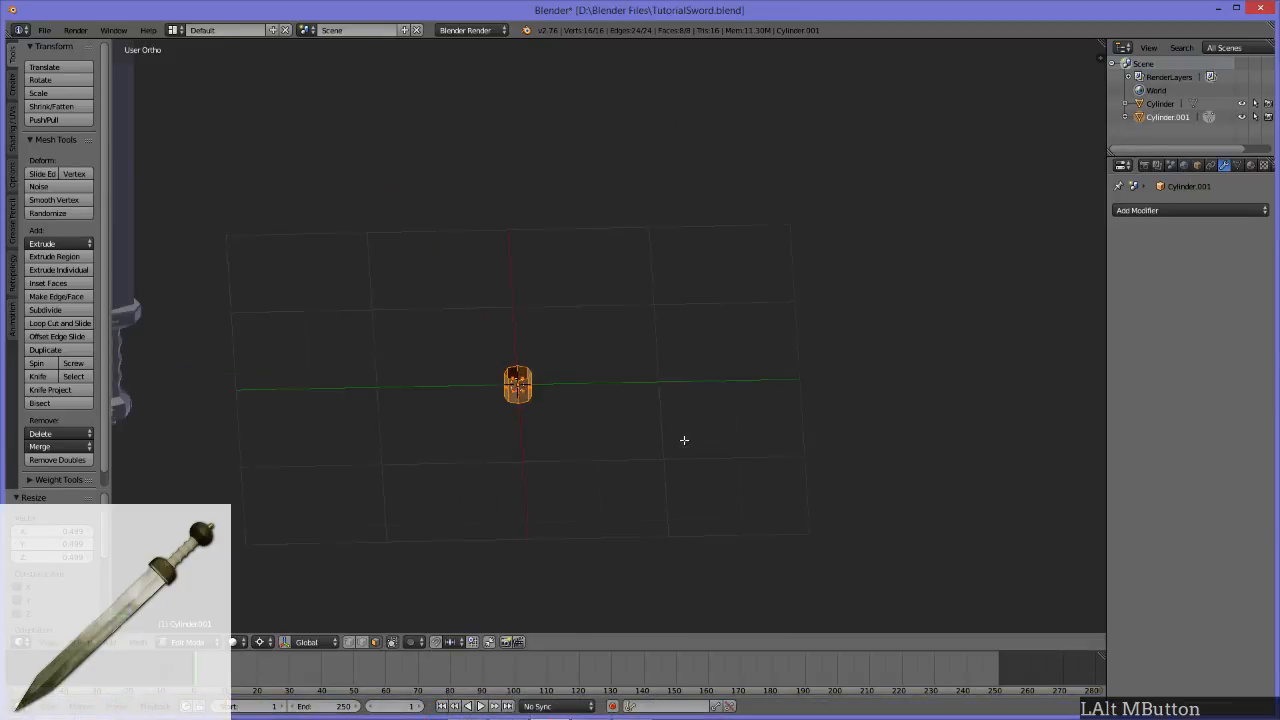
key("KP_Decimal")
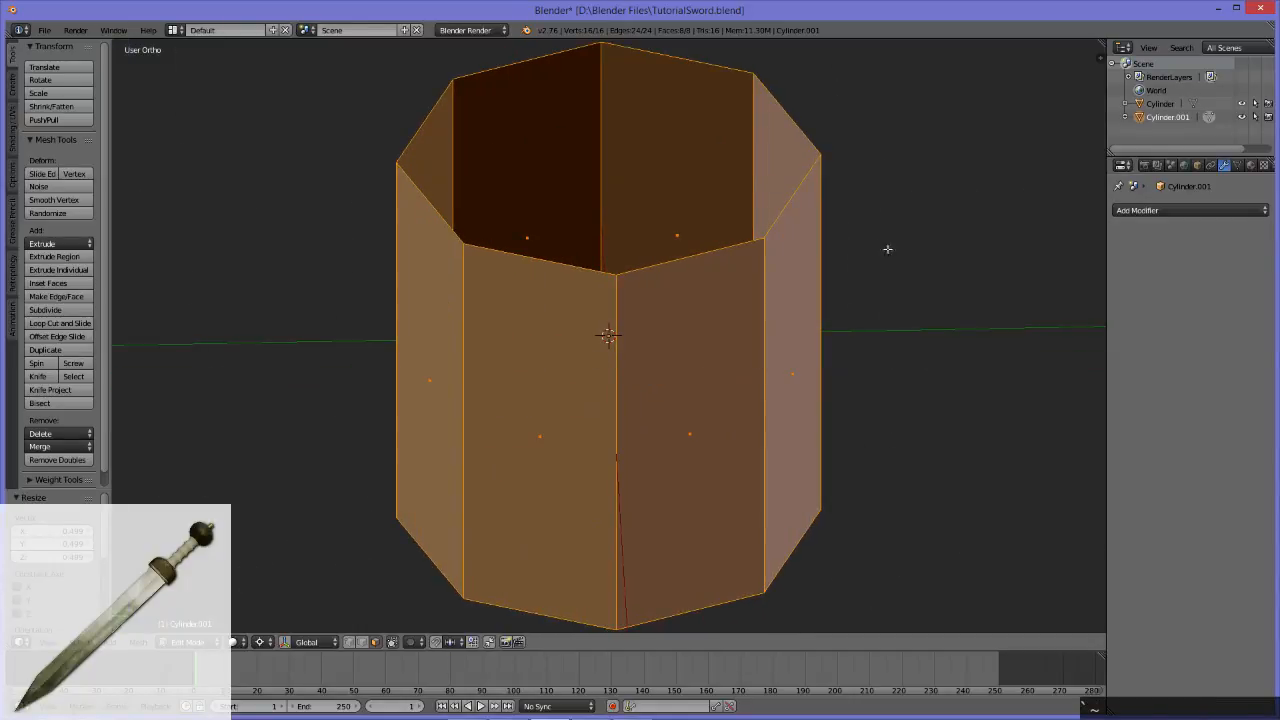
Step: Examine the cylinder from the side and reframe it with View Selected, ending in the left orthographic view
middle_click_drag(894, 397, 443, 334, "alt")
key("KP_3")
scroll(845, 284, "down", 6)
middle_click_drag(834, 329, 540, 346)
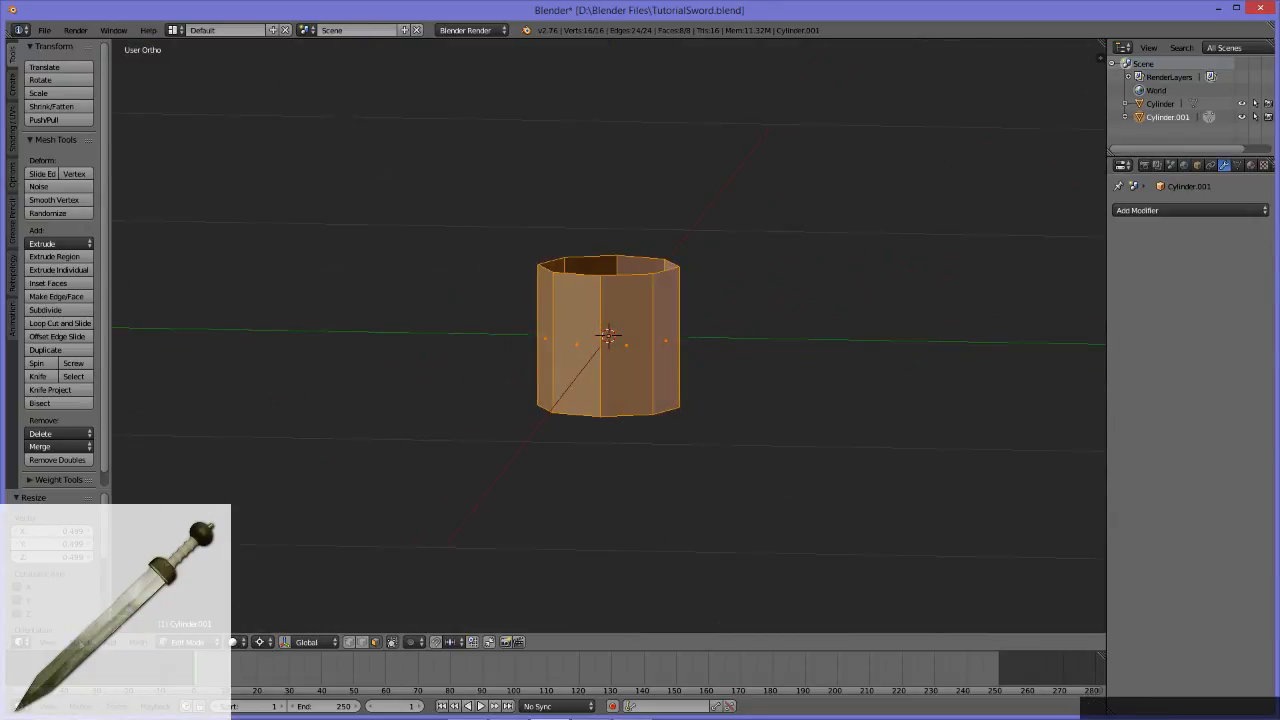
left_click(48, 642)
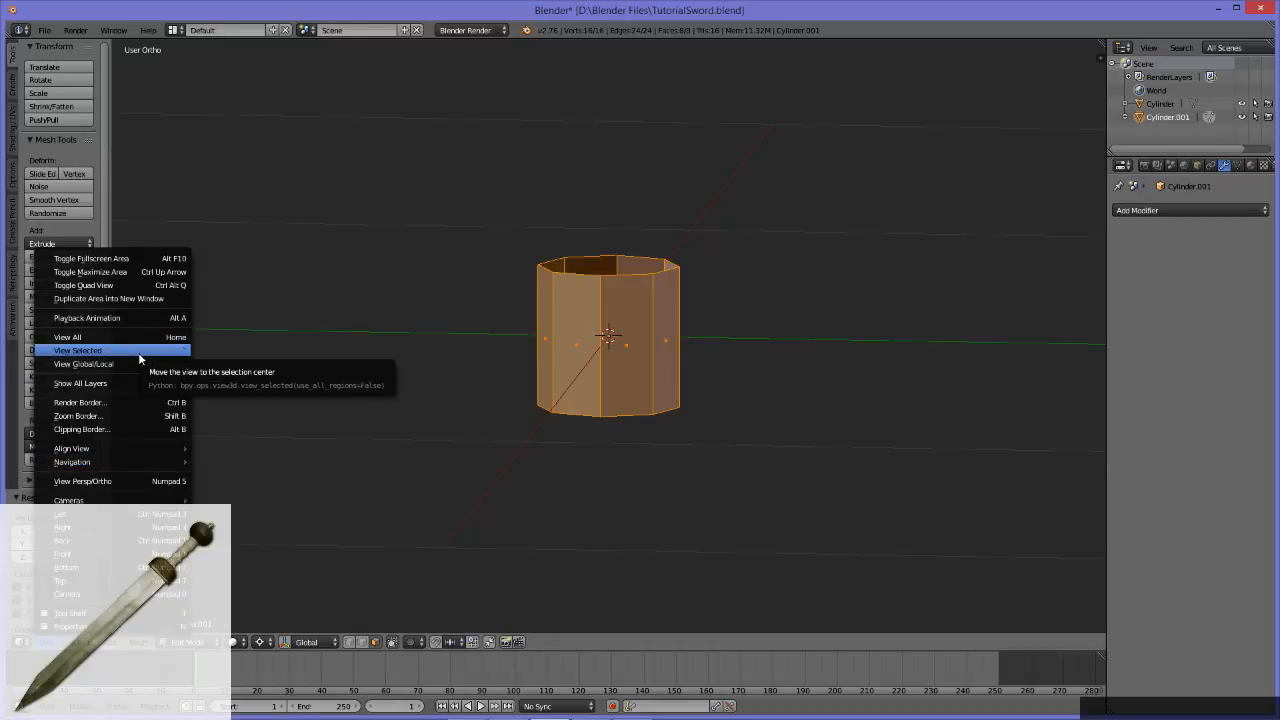
left_click(189, 350)
middle_click_drag(559, 285, 732, 364)
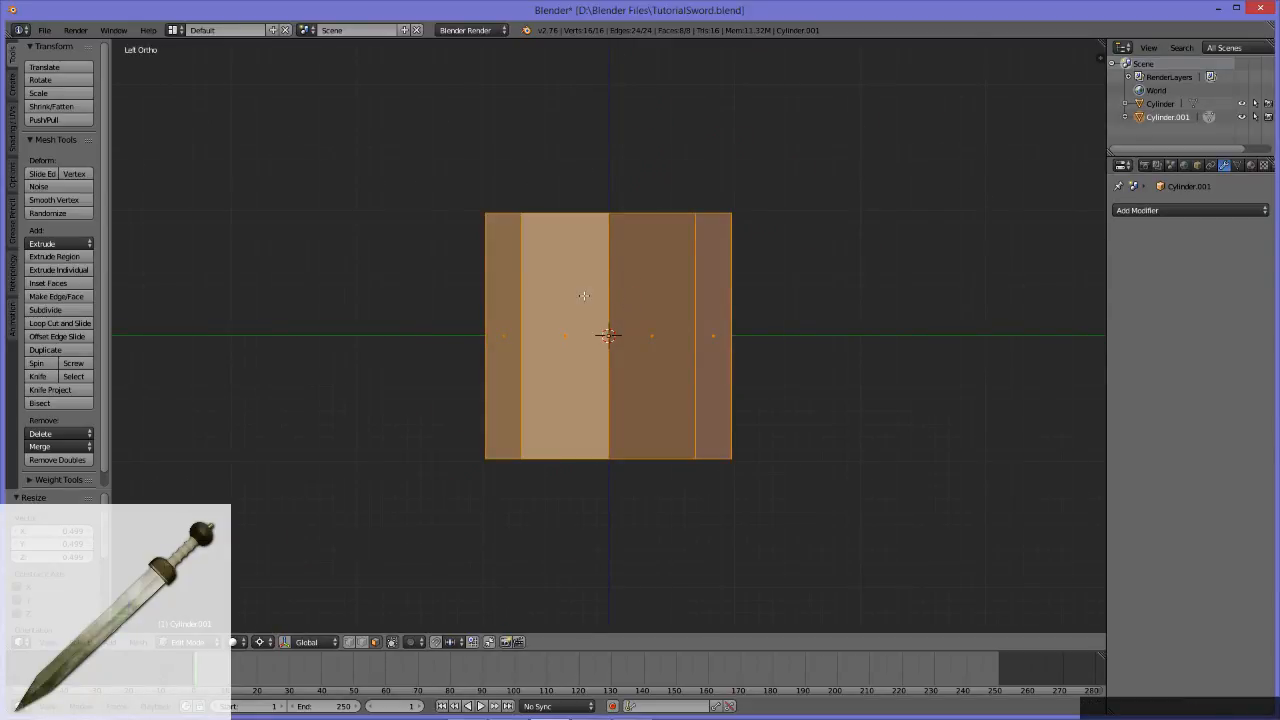
Step: Compare the small cylinder's size with the reference sword's hilt in the left orthographic view
scroll(584, 295, "down", 10)
scroll(589, 294, "down", 1)
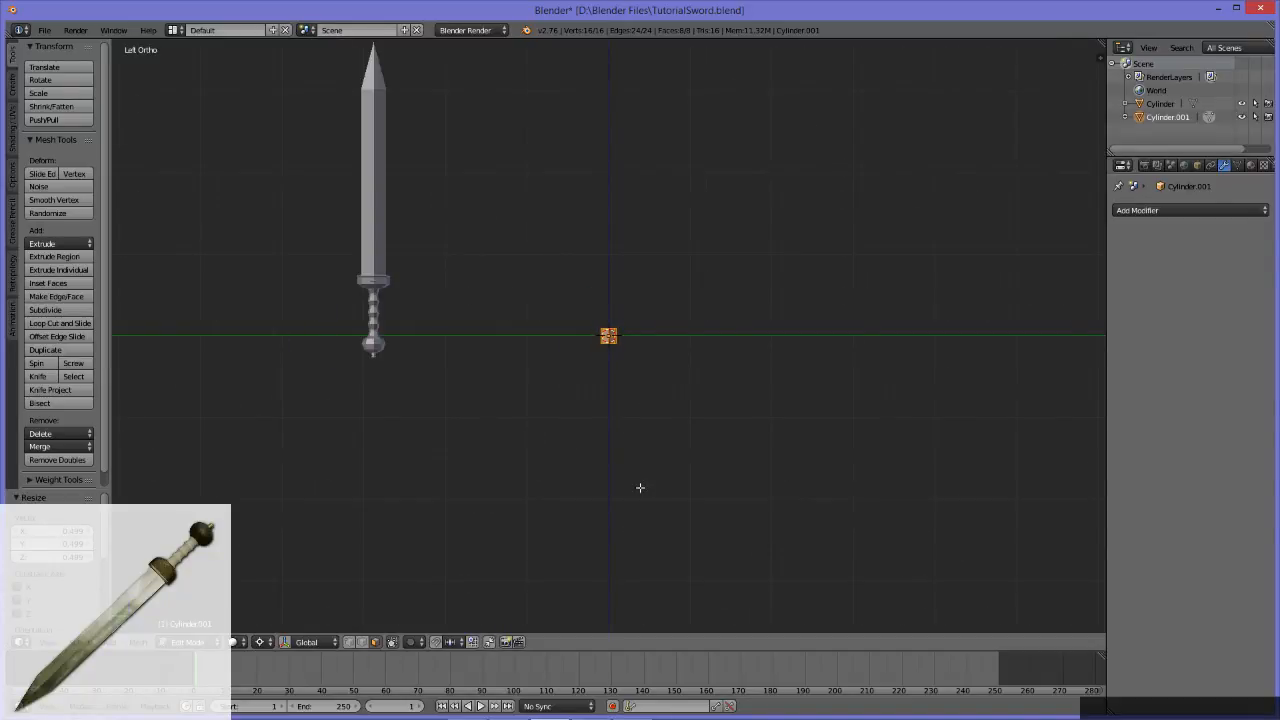
scroll(640, 487, "up", 4)
middle_click_drag(503, 305, 589, 357, "alt")
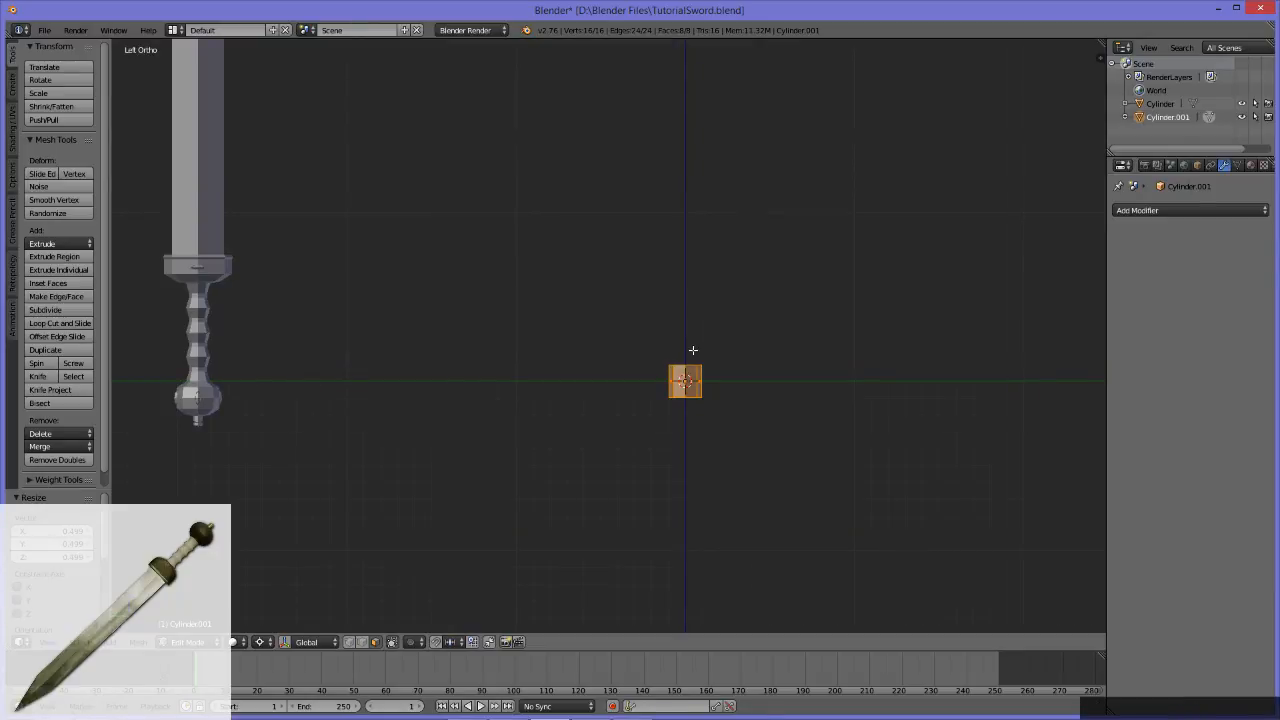
middle_click_drag(731, 402, 671, 367, "alt")
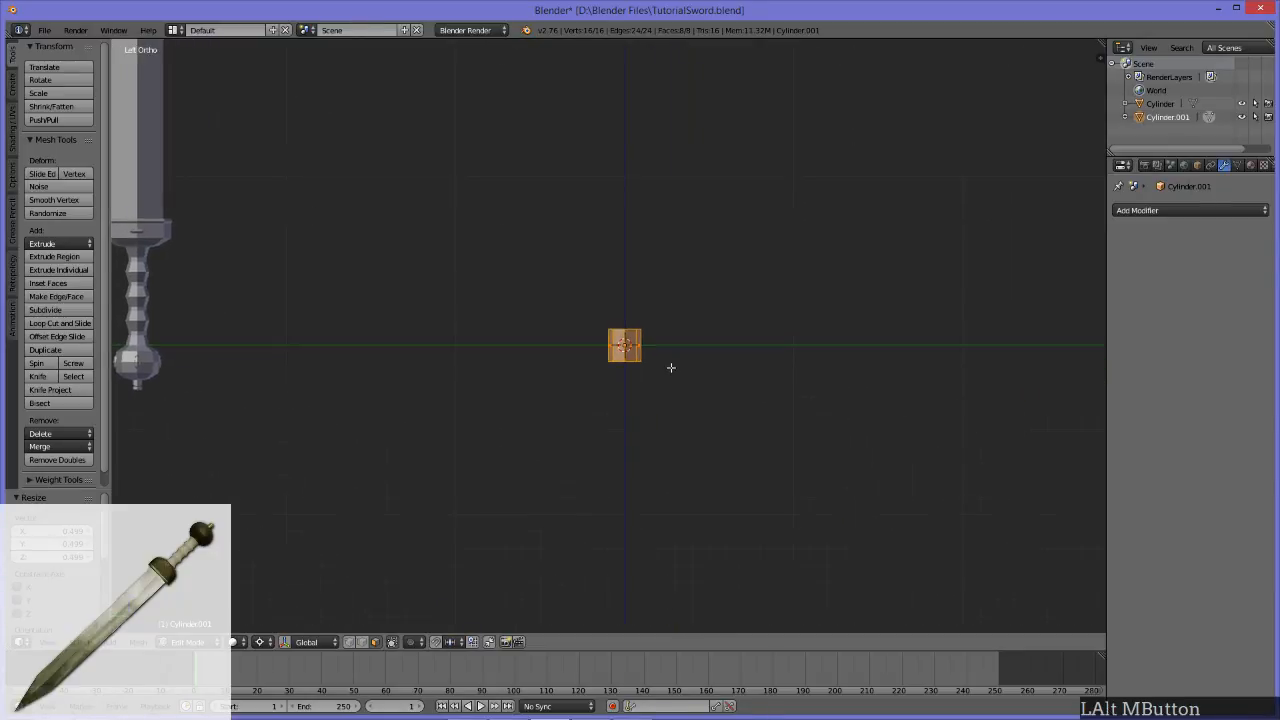
scroll(671, 367, "up", 6)
scroll(739, 318, "down", 5)
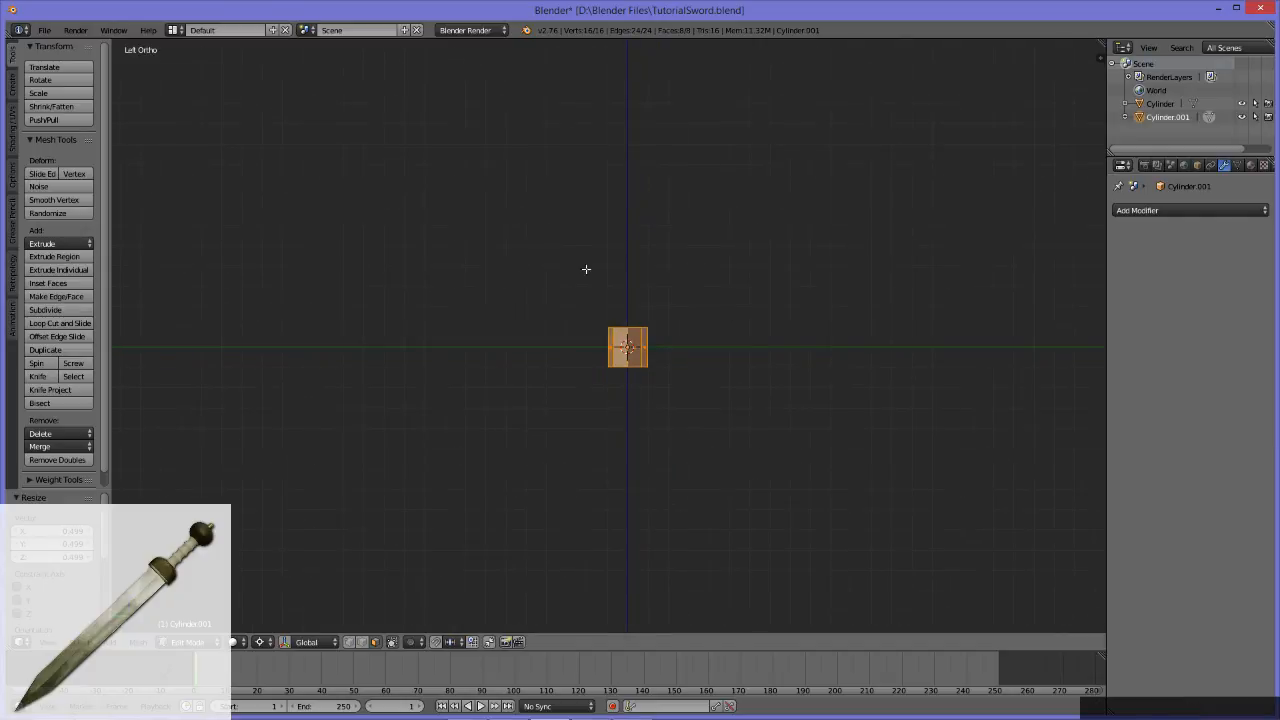
scroll(631, 327, "down", 5)
scroll(950, 566, "up", 2)
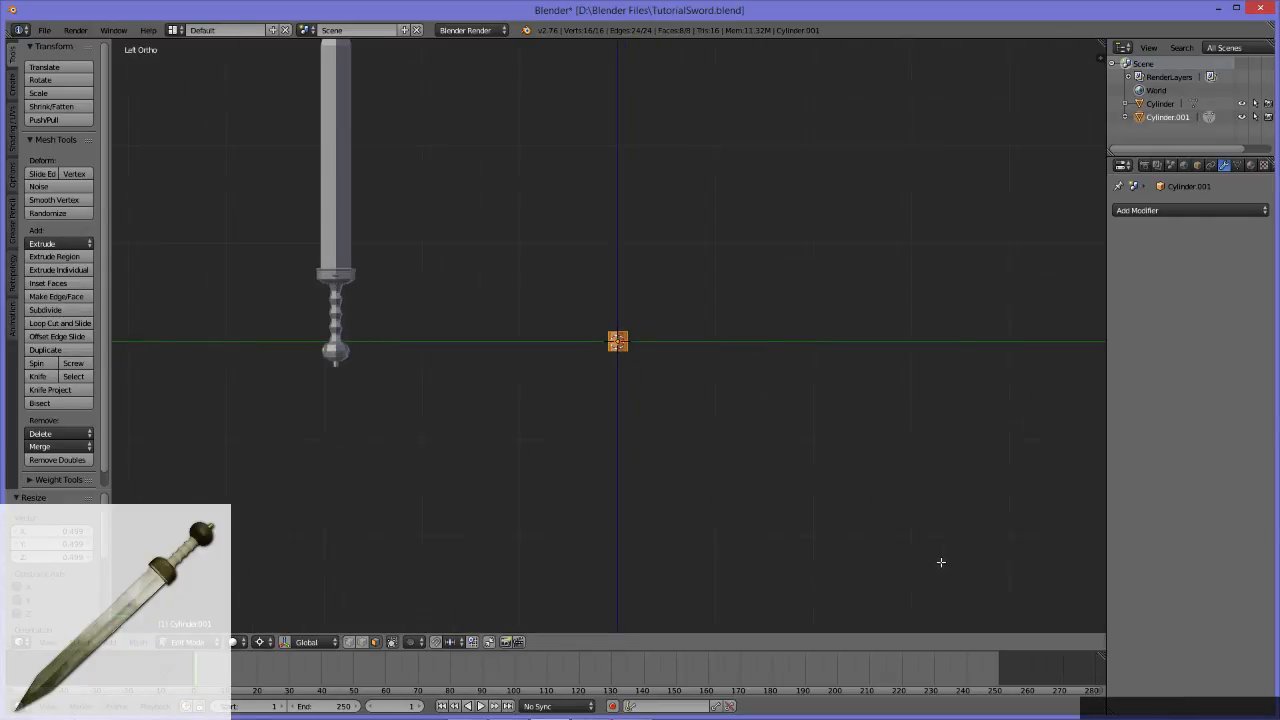
scroll(631, 352, "down", 5)
scroll(631, 352, "up", 2)
scroll(631, 352, "down", 2)
scroll(631, 352, "up", 6)
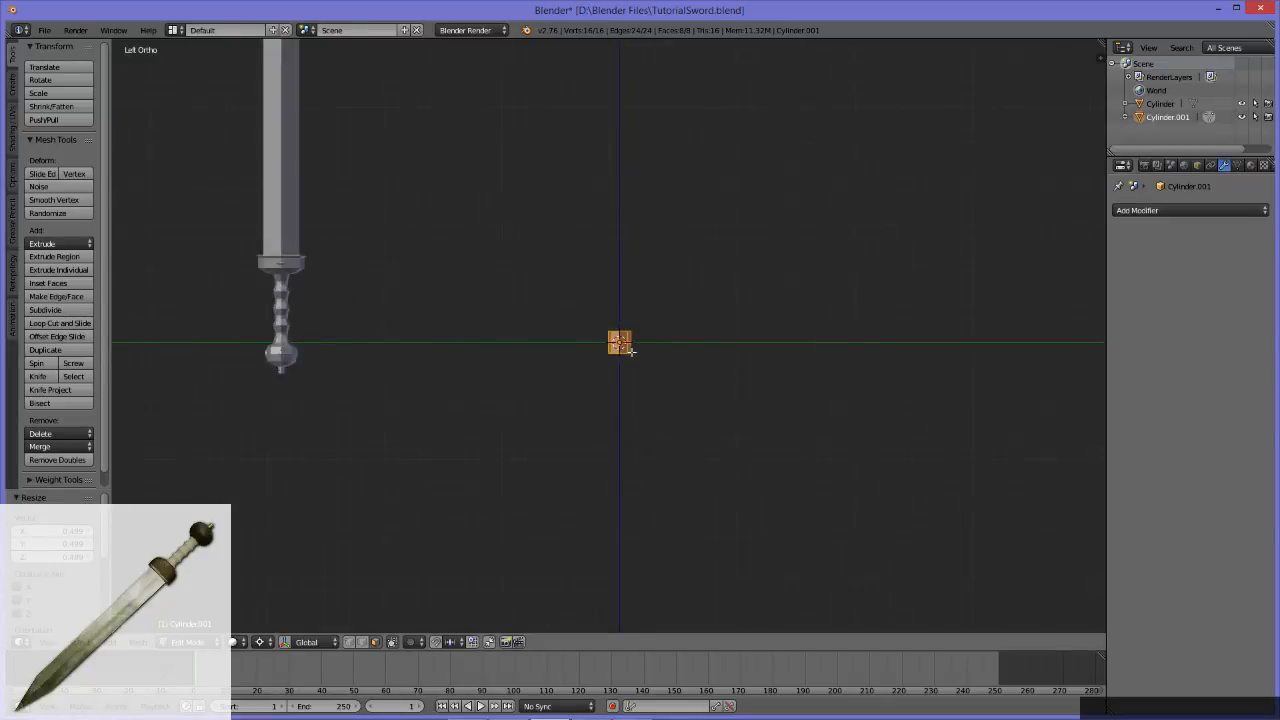
Step: Scale the whole cylinder down to about 0.615 of its size to suit the reference sword's hilt
scroll(626, 356, "down", 1)
middle_click_drag(625, 360, 790, 284, "alt")
scroll(597, 422, "up", 4)
scroll(790, 284, "down", 2)
key("s")
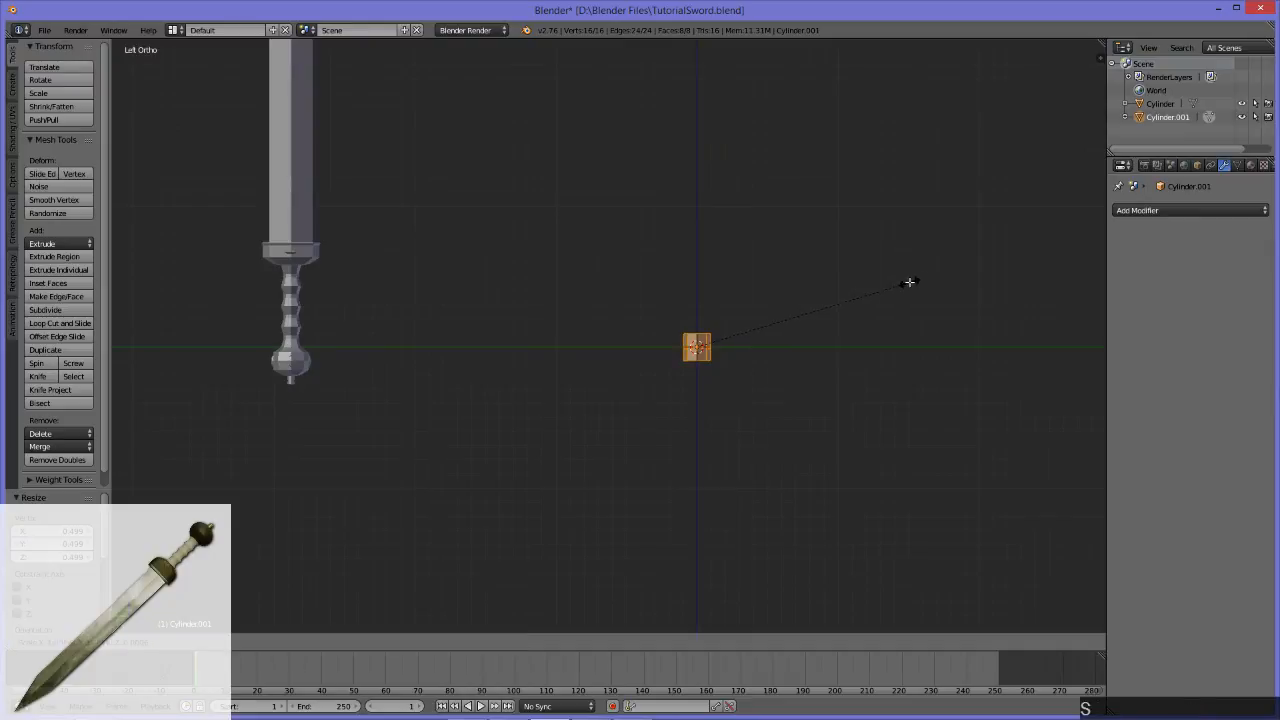
left_click(834, 309)
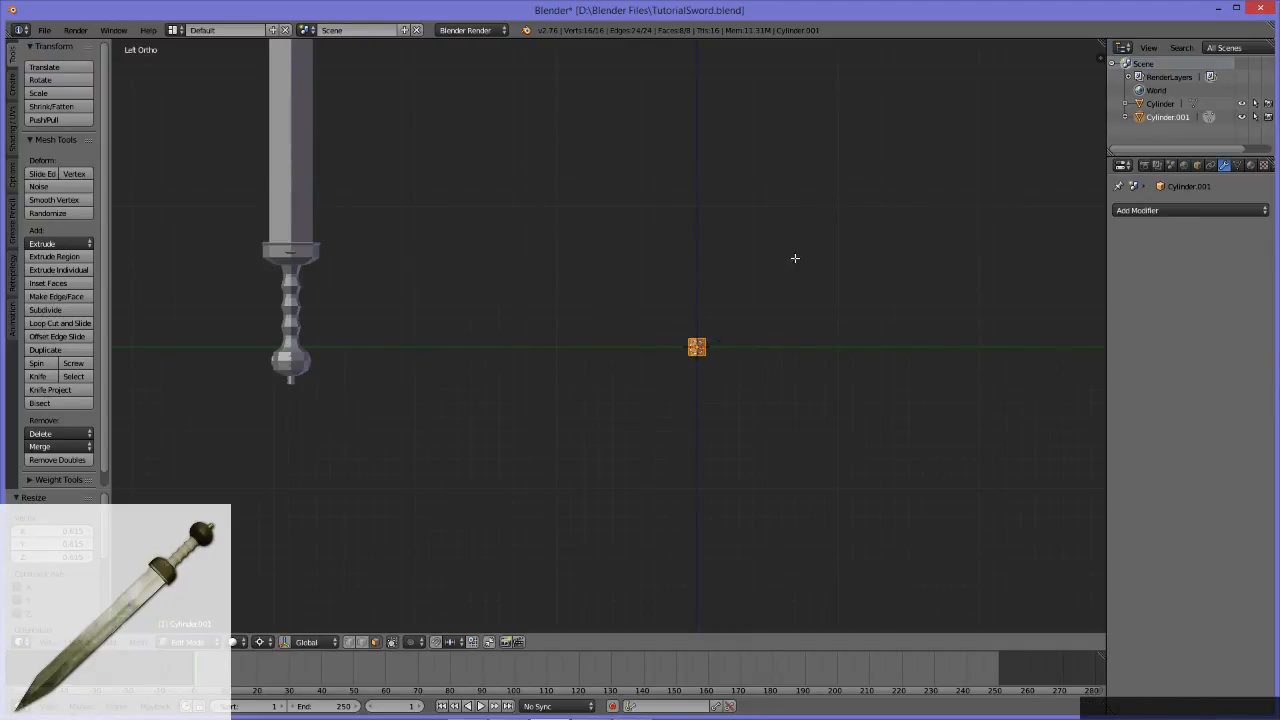
Step: Select the edge loop around the cylinder's top rim
middle_click_drag(681, 286, 609, 353, "alt")
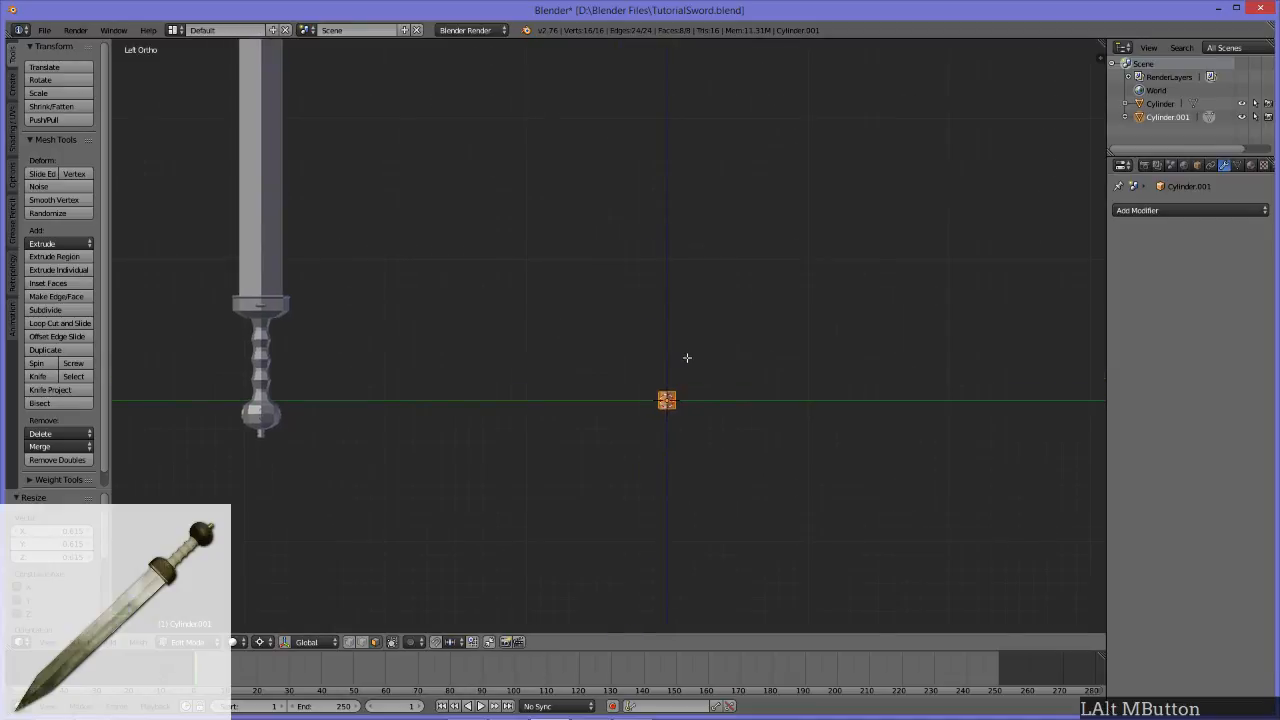
middle_click_drag(717, 394, 603, 381)
left_click(697, 401, "alt")
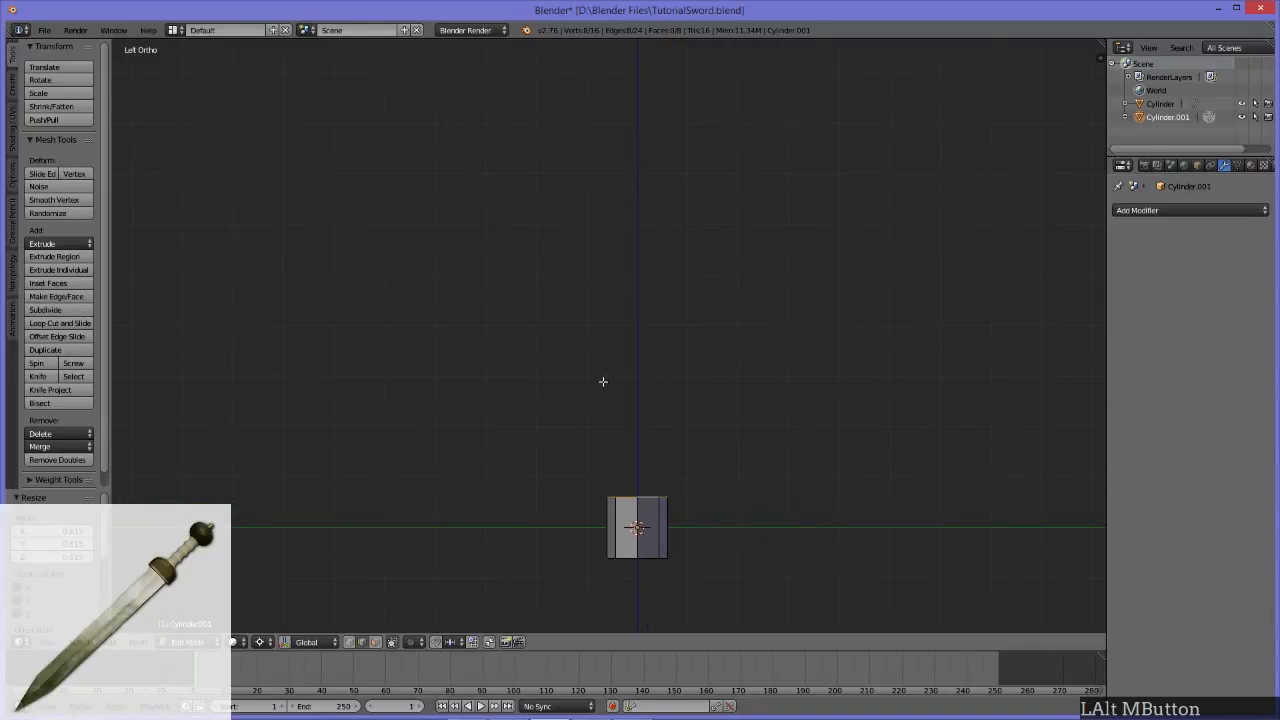
scroll(743, 372, "down", 6)
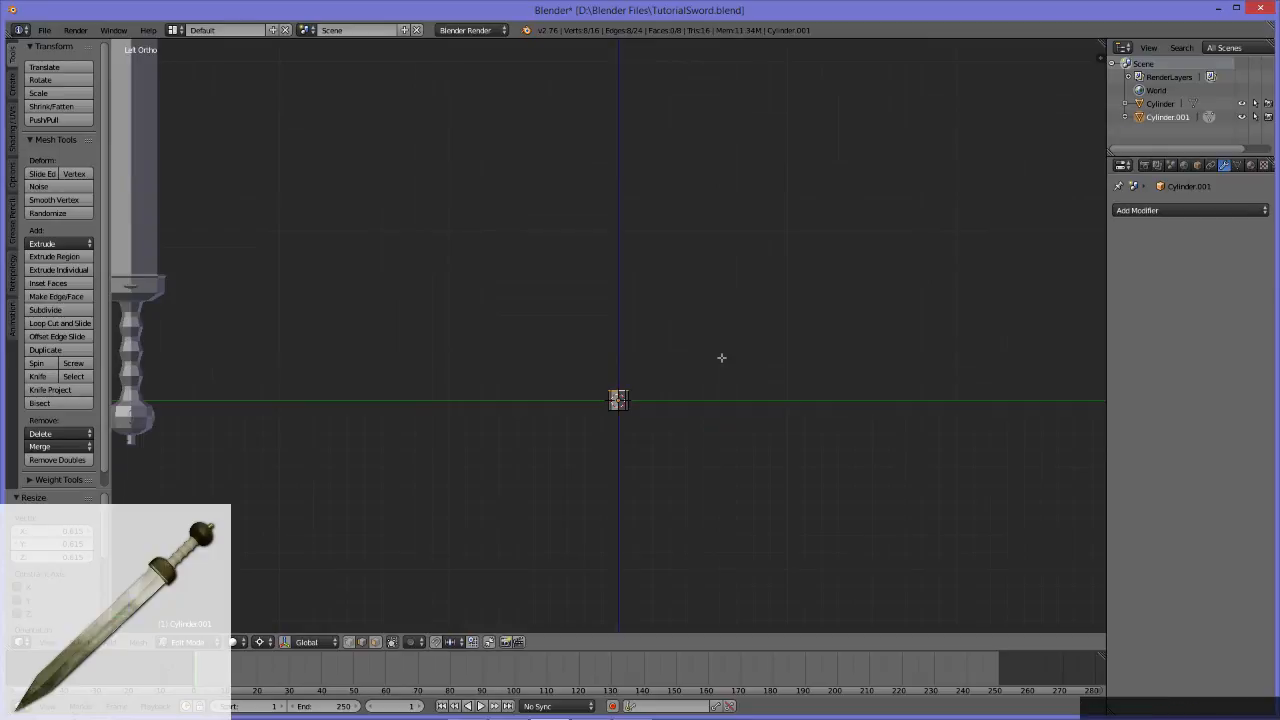
Step: Try selecting individual edges on the cylinder's top rim, and reselect the complete top edge loop
middle_click_drag(663, 343, 689, 394)
scroll(689, 394, "up", 2)
left_click(654, 364)
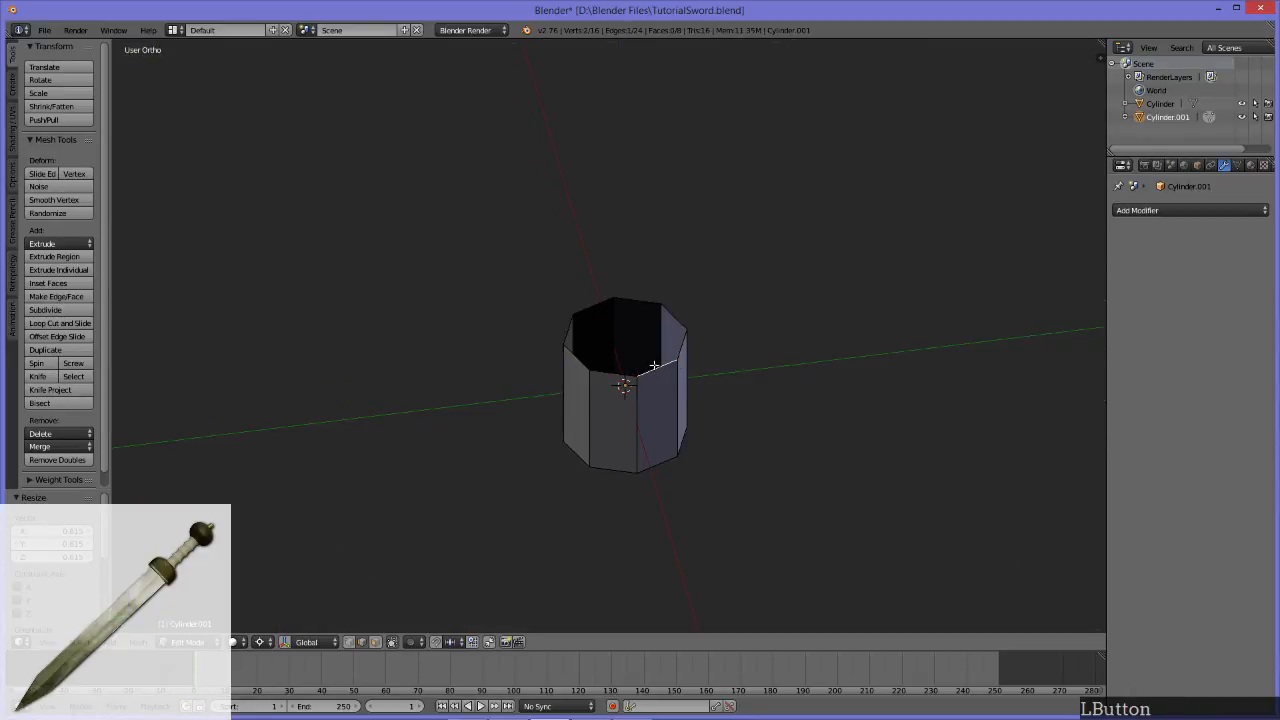
left_click(681, 342)
left_click(653, 370, "alt")
middle_click_drag(641, 441, 470, 352)
left_click(695, 281, "alt")
left_click(668, 272, "alt")
scroll(605, 352, "down", 4)
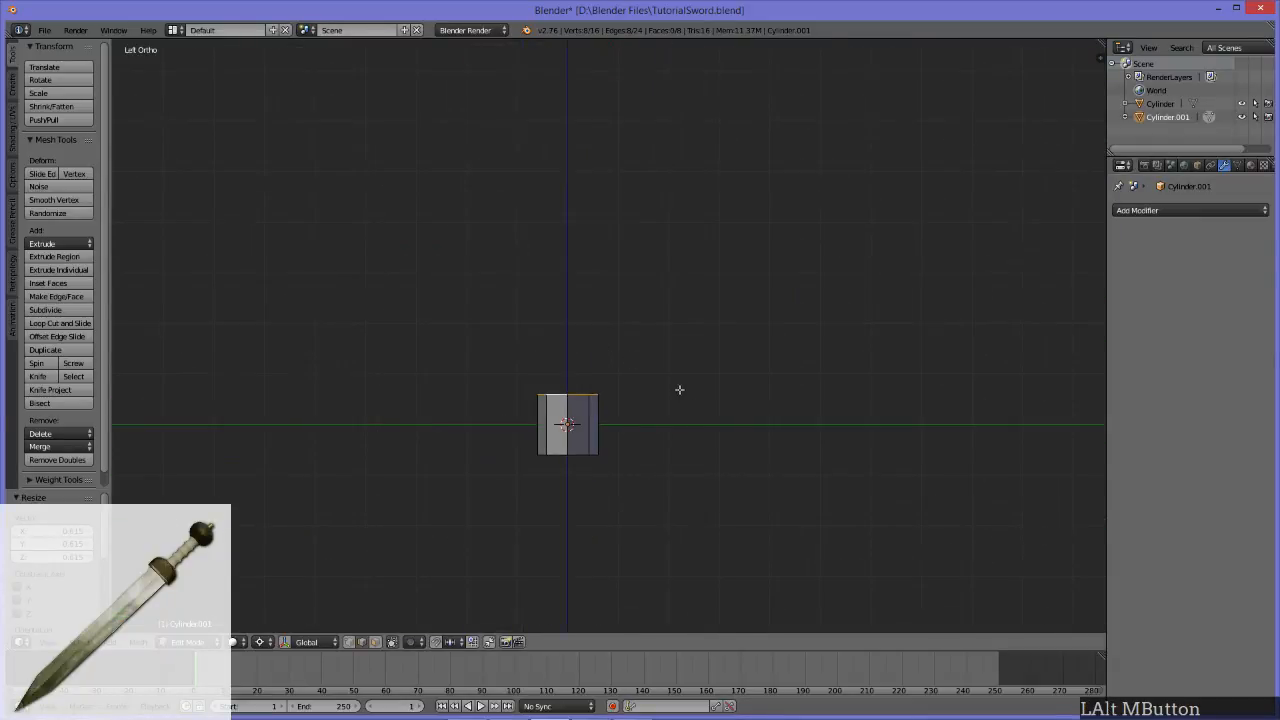
Step: Extrude the top edge loop straight up along the Z axis by about 0.13 units
key("e")
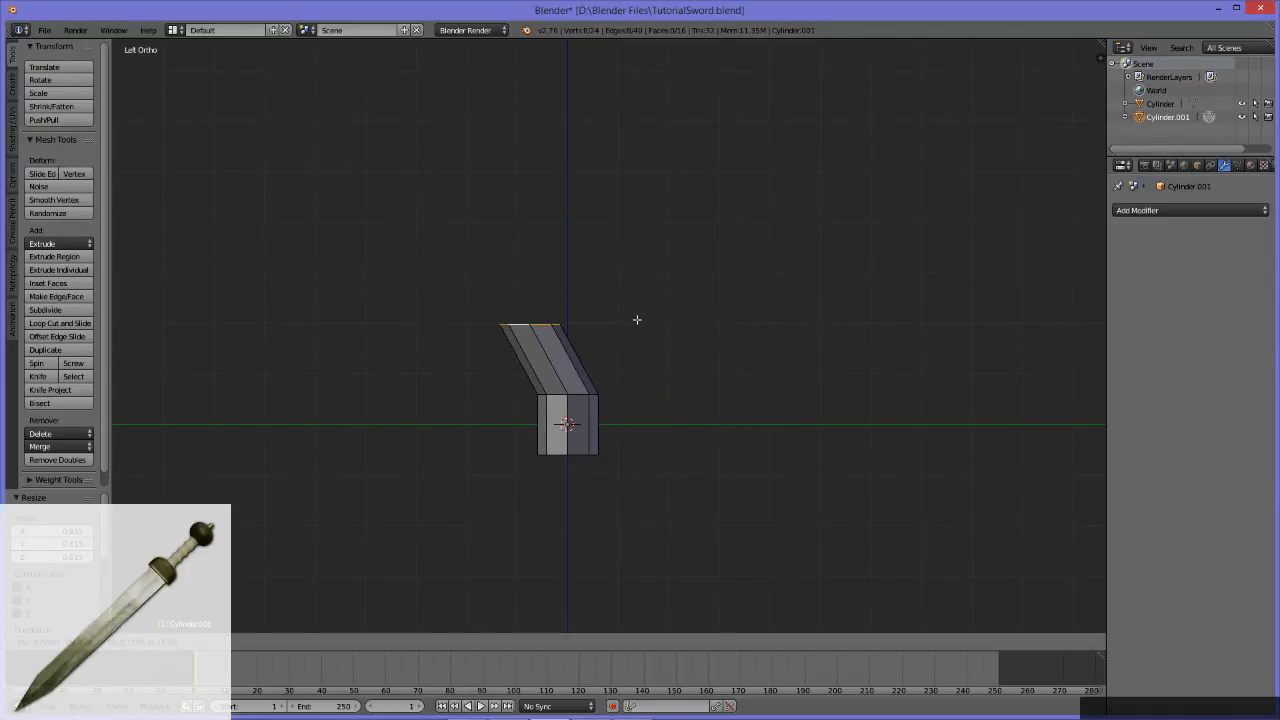
key("z")
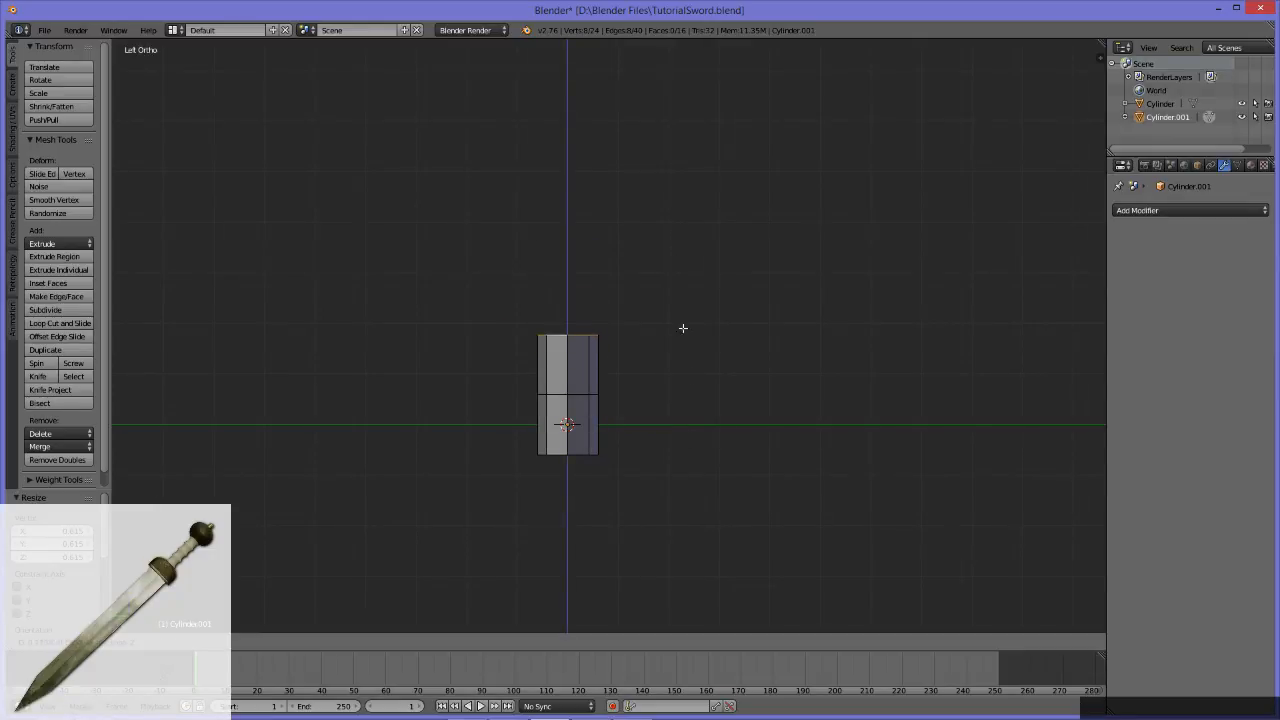
left_click(683, 323)
Step: Undo the hiding of the selected rim and its upward extrusion, and return from wireframe to solid shading
scroll(683, 320, "down", 5)
scroll(683, 318, "down", 1)
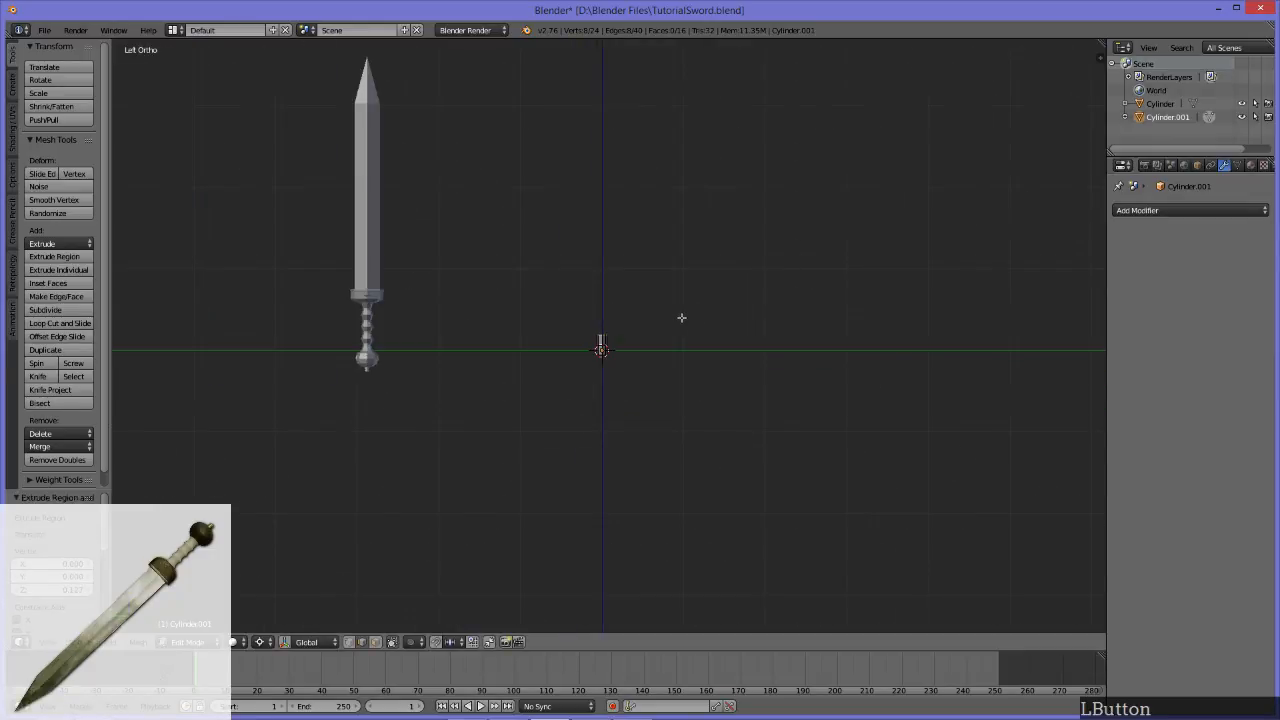
scroll(680, 317, "up", 2)
middle_click_drag(526, 357, 649, 422, "alt")
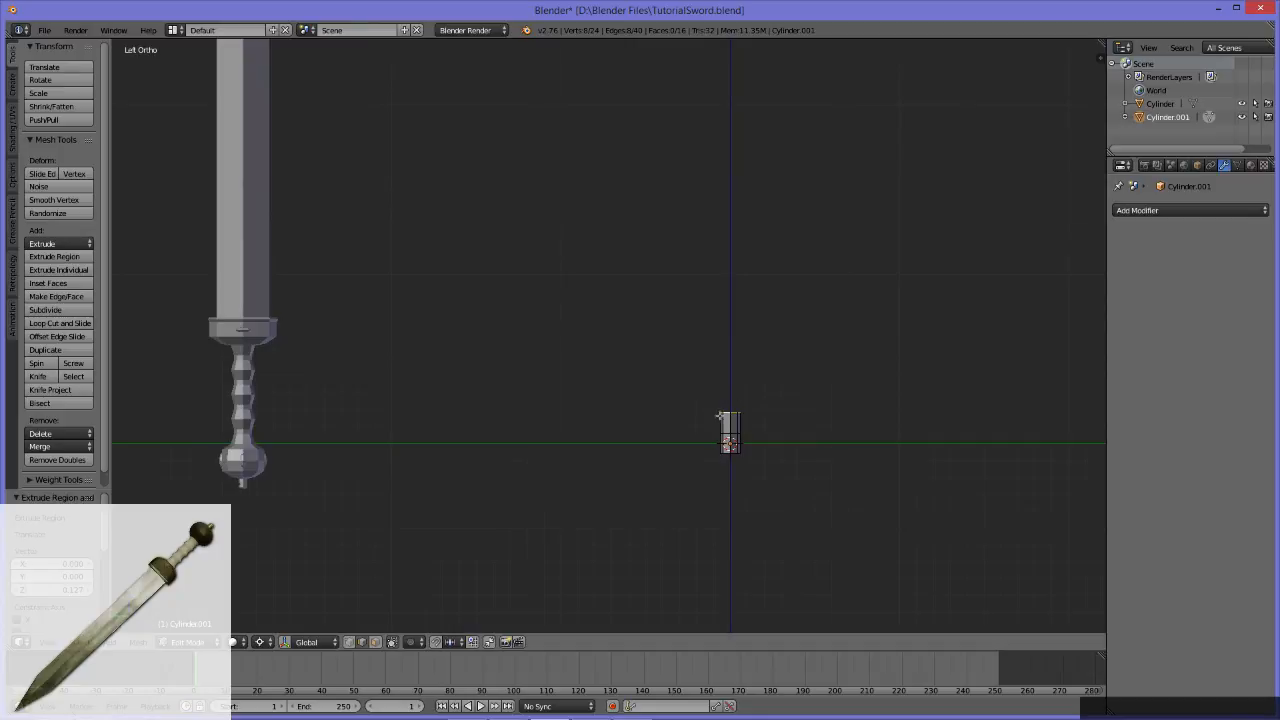
key("h")
key("z")
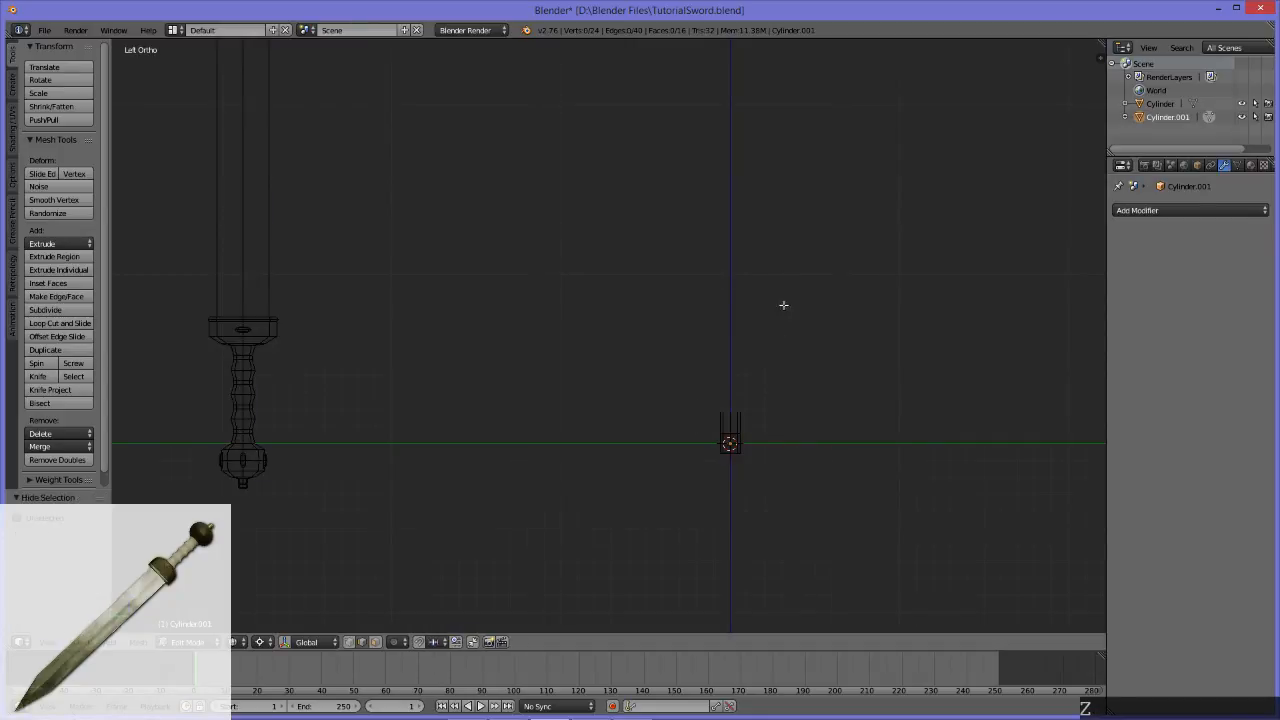
key("ctrl+z")
key("ctrl+z")
key("z")
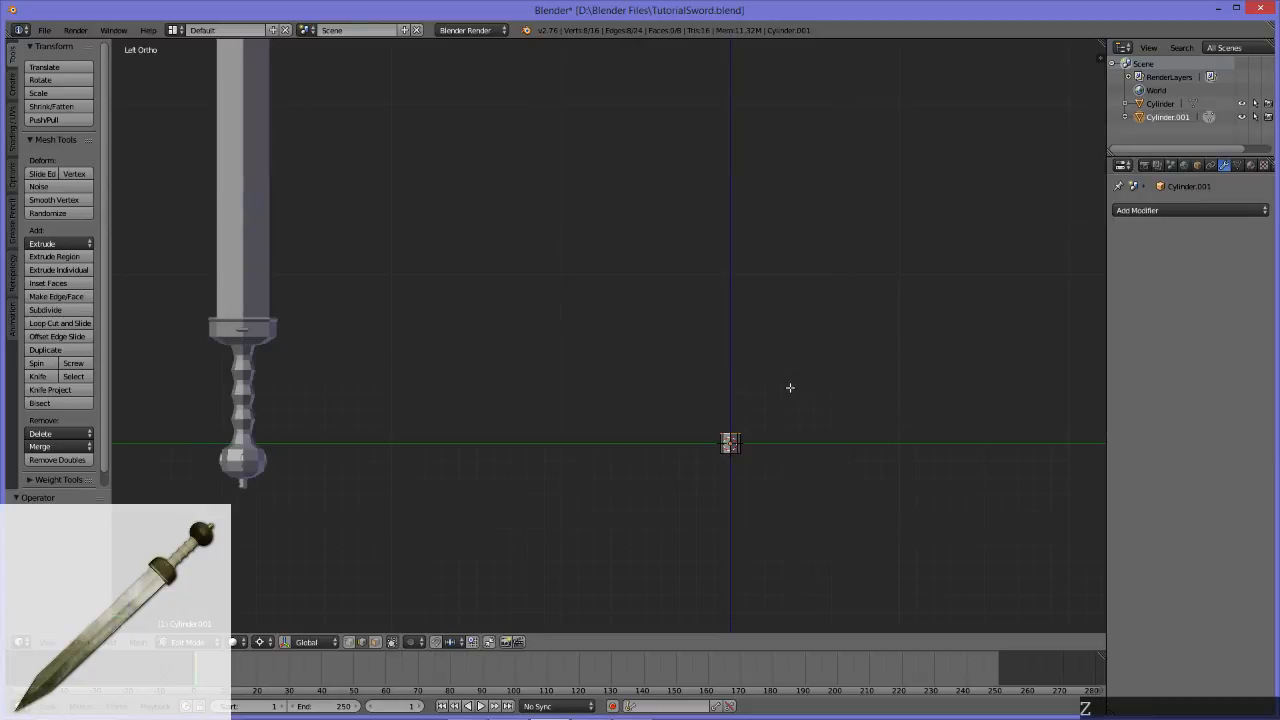
Step: Extrude the cylinder's top edge loop straight up along the Z axis by about 0.21 units
middle_click(701, 412, "alt")
scroll(700, 398, "up", 3)
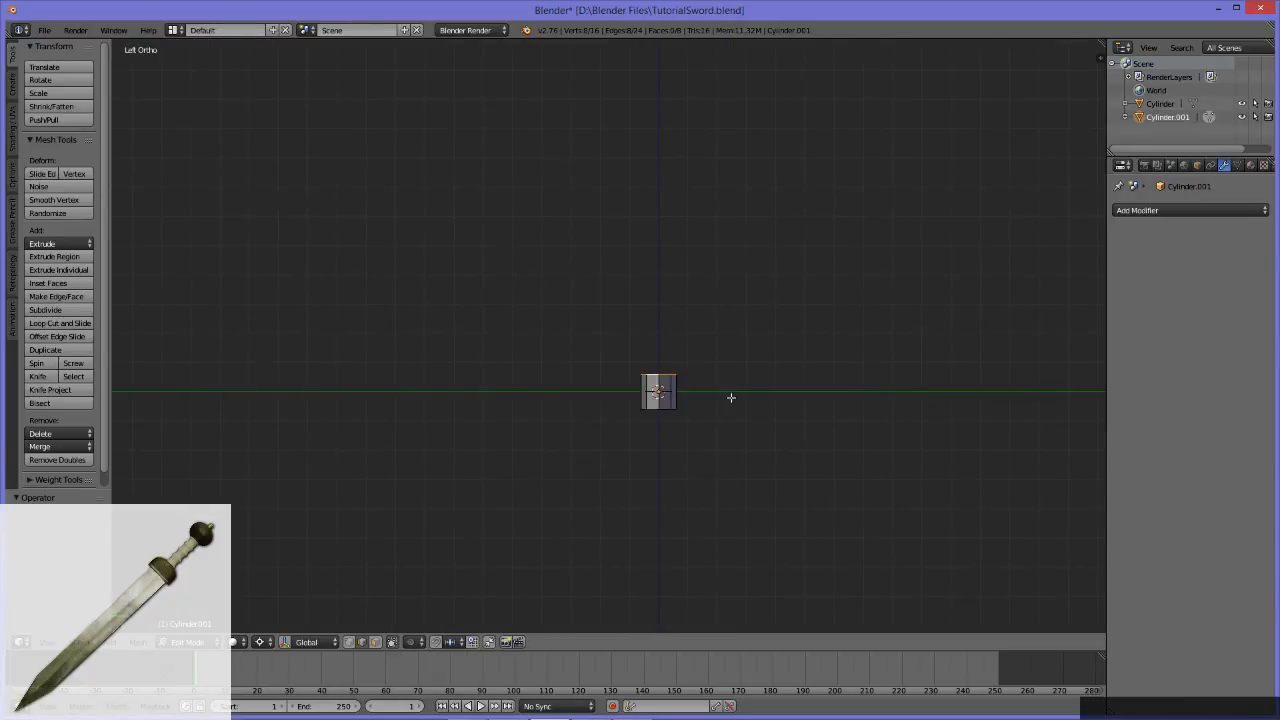
key("g")
key("Escape")
key("e")
key("z")
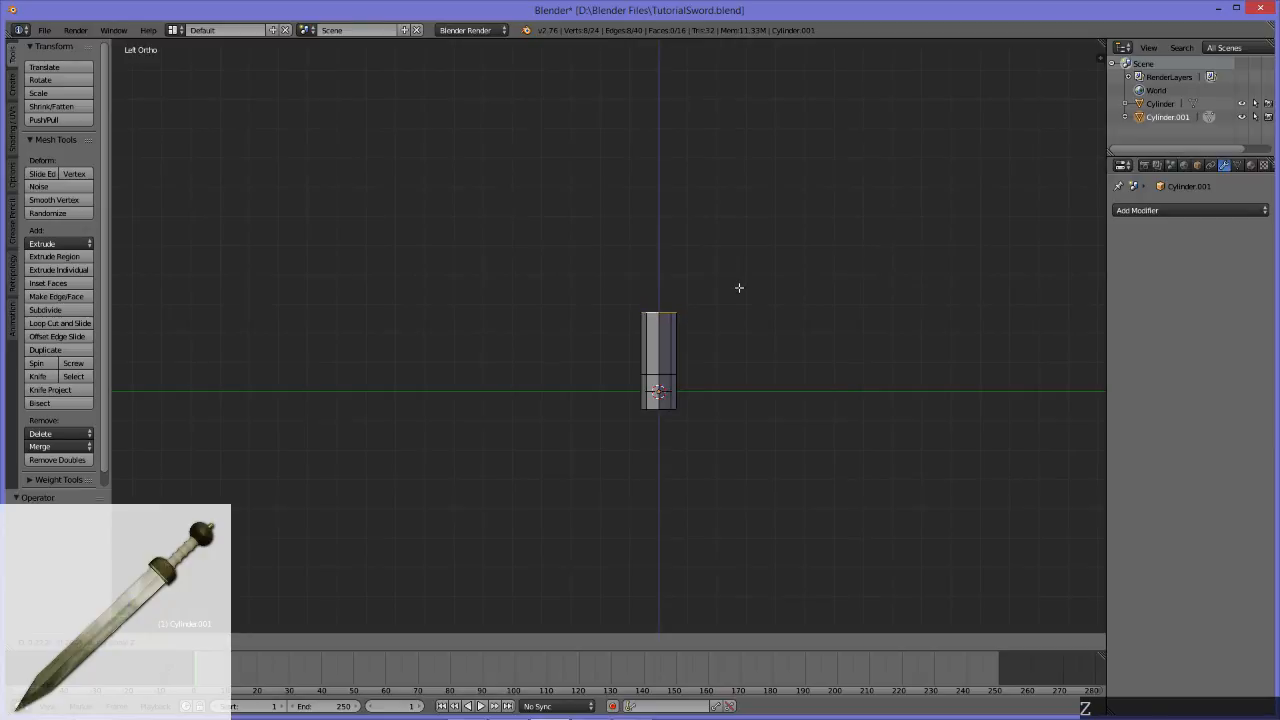
left_click(739, 288)
scroll(737, 289, "down", 5)
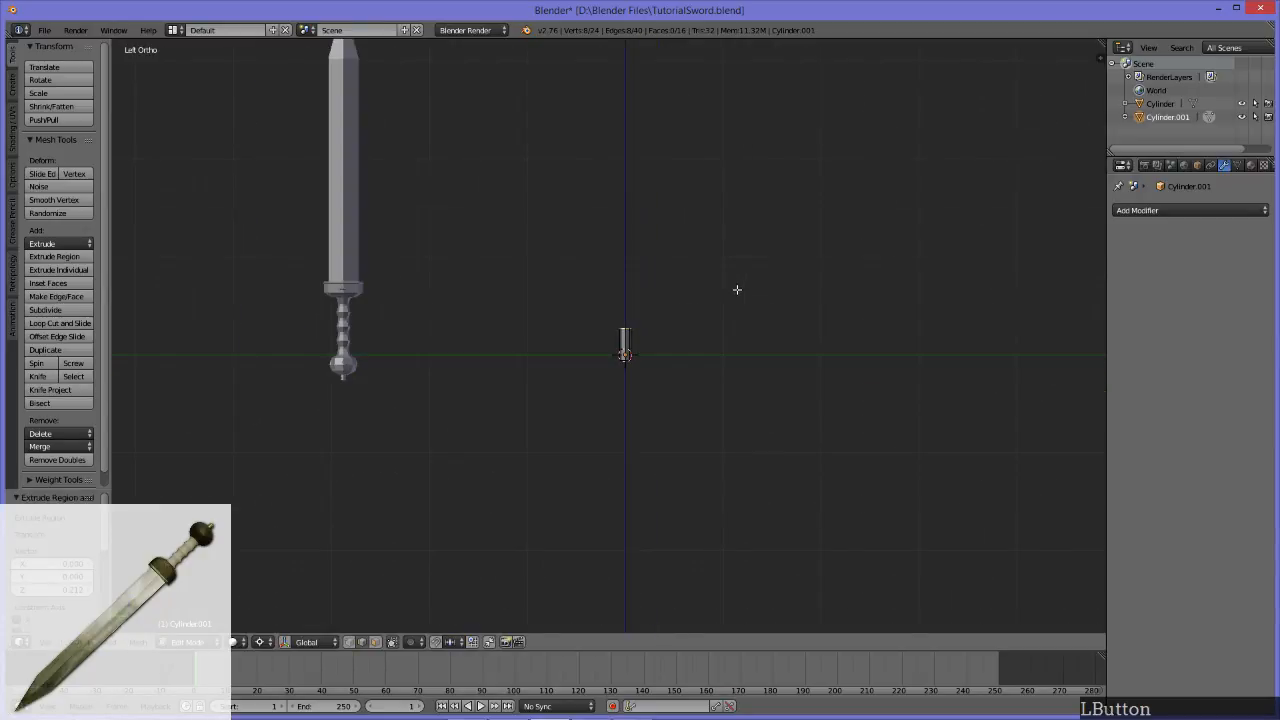
Step: Move the extruded top edge loop a further 0.28 units or so up along the Z axis
scroll(737, 289, "up", 2)
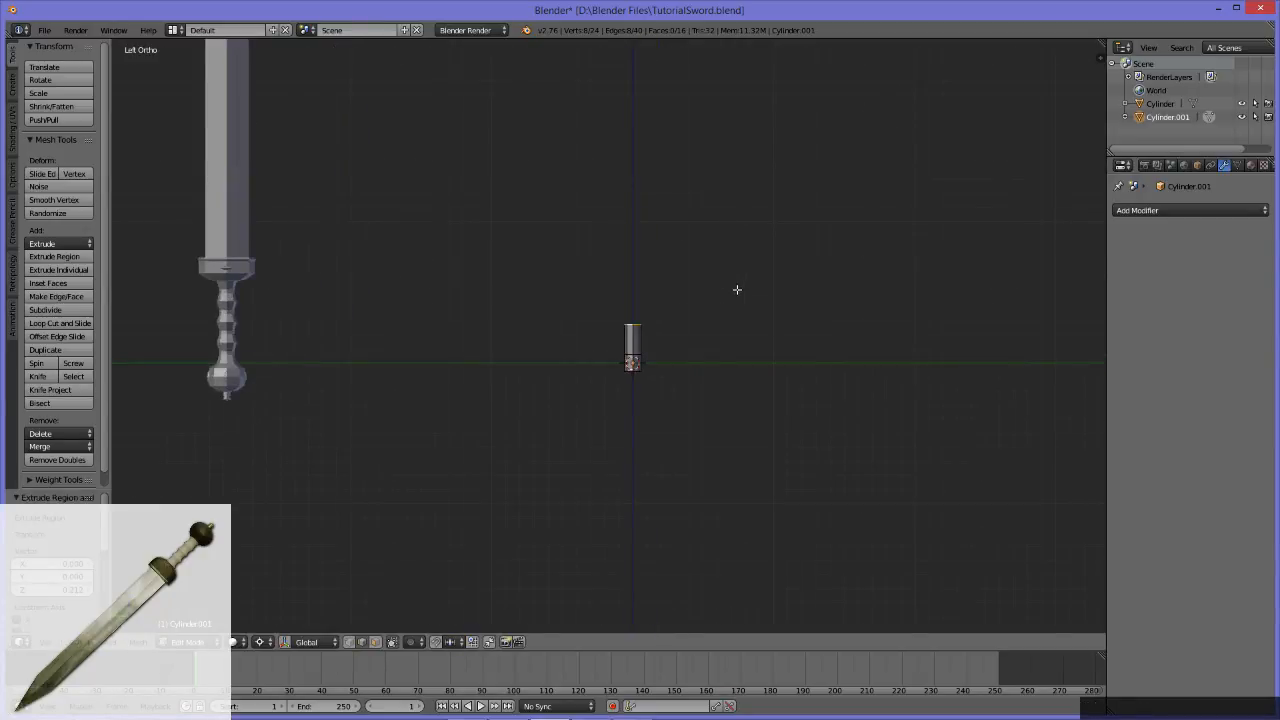
key("e")
key("z")
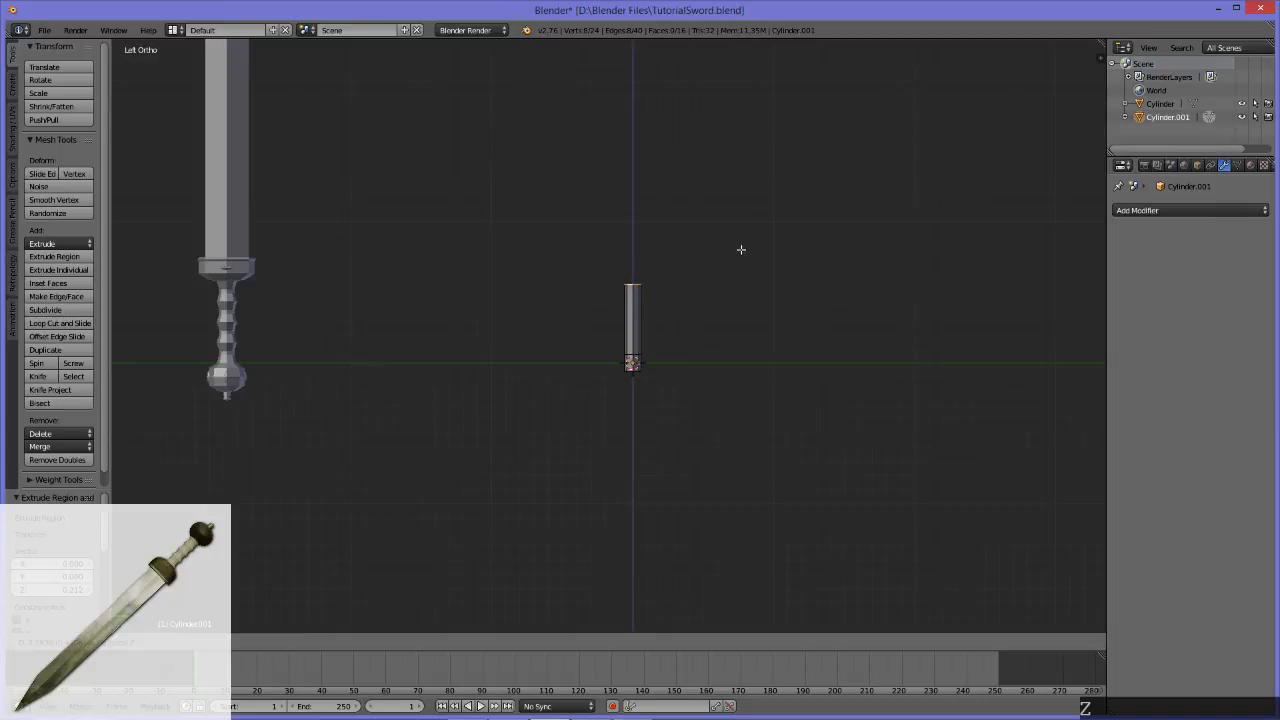
left_click(741, 249)
key("z")
key("z")
key("z")
key("z")
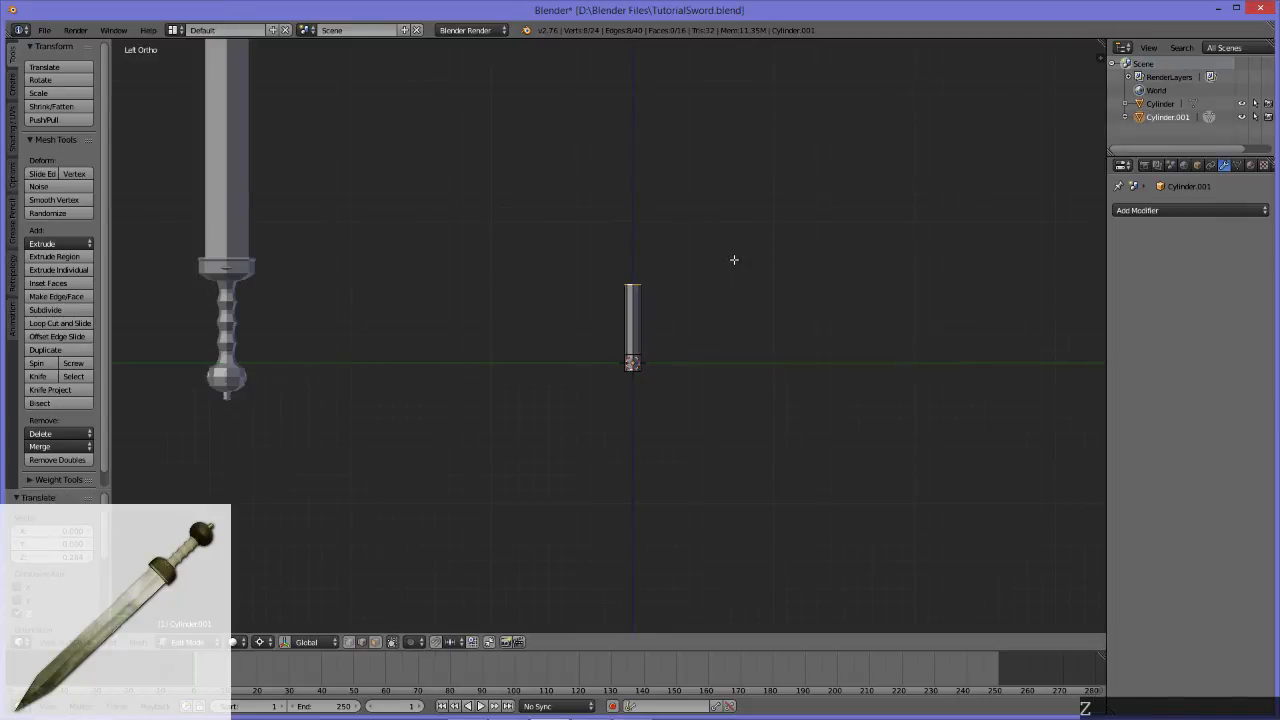
key("z")
key("z")
key("z")
key("z")
Step: Add a single centred loop cut around the short bottom section of the cylinder
scroll(647, 342, "up", 3)
middle_click_drag(463, 349, 768, 332, "alt")
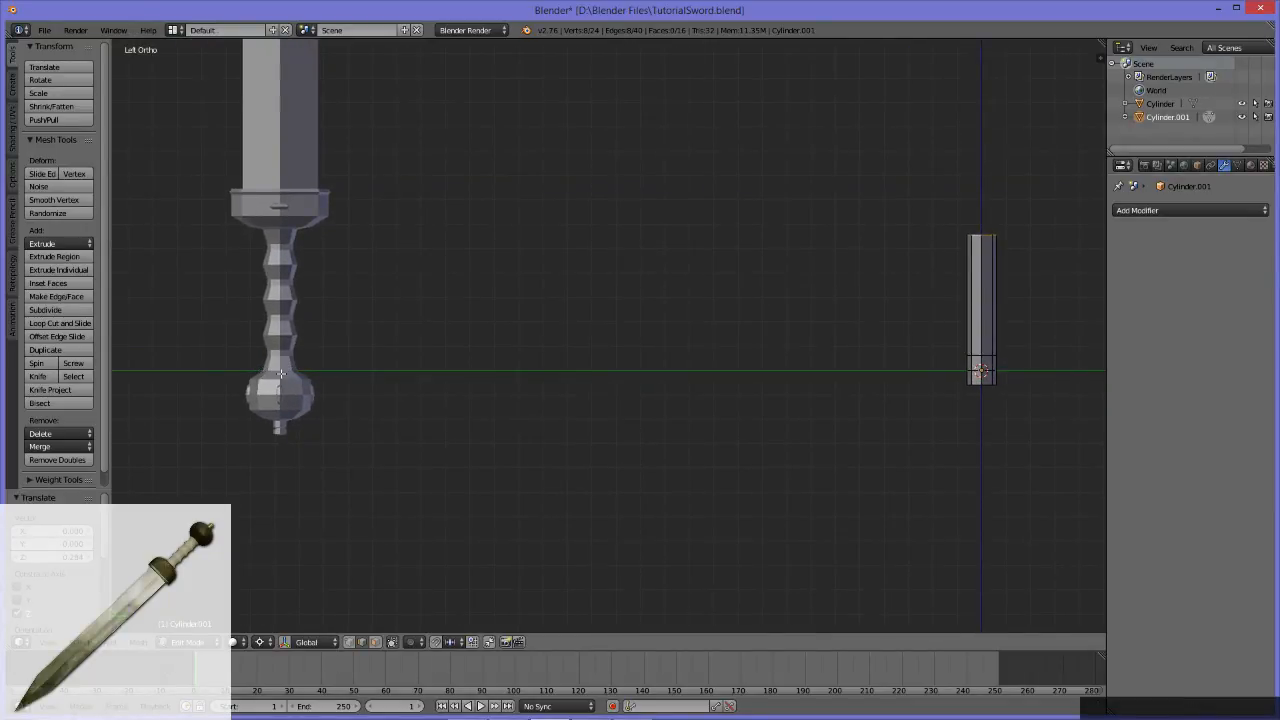
middle_click_drag(770, 376, 375, 334, "alt")
scroll(559, 325, "up", 7)
middle_click_drag(558, 325, 617, 363, "alt")
key("ctrl+r")
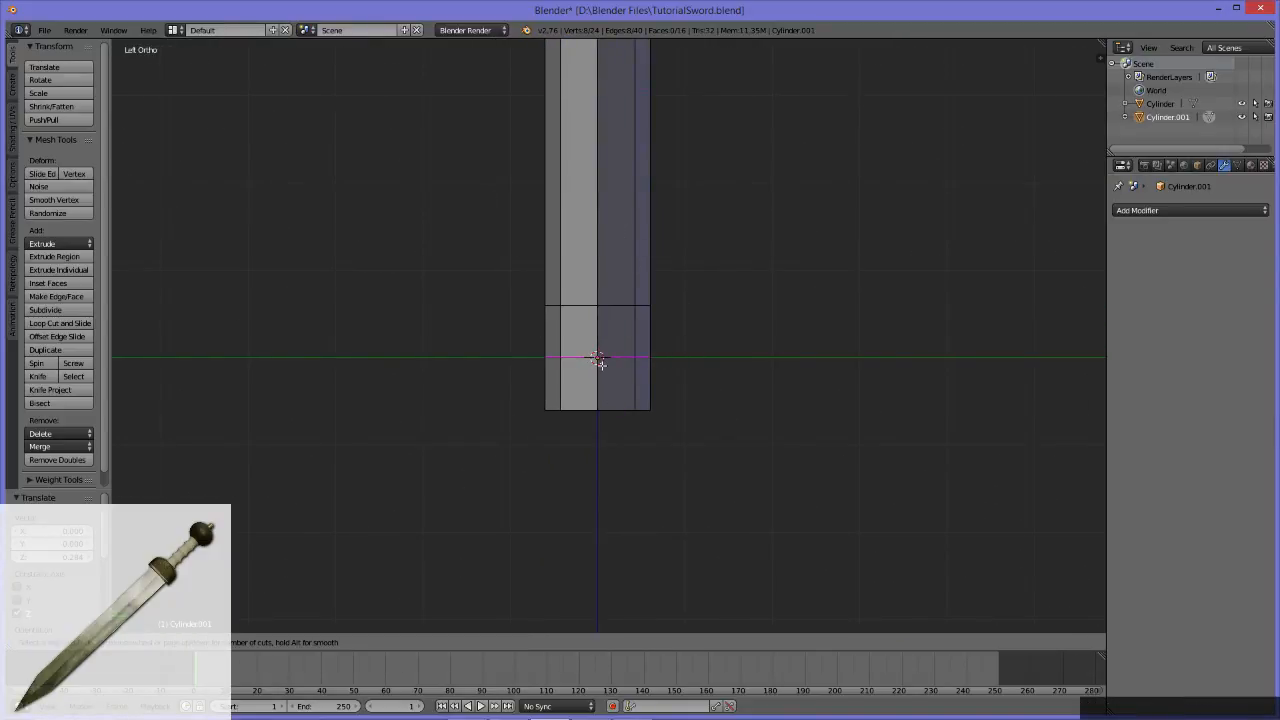
left_click(624, 356)
left_click(643, 358)
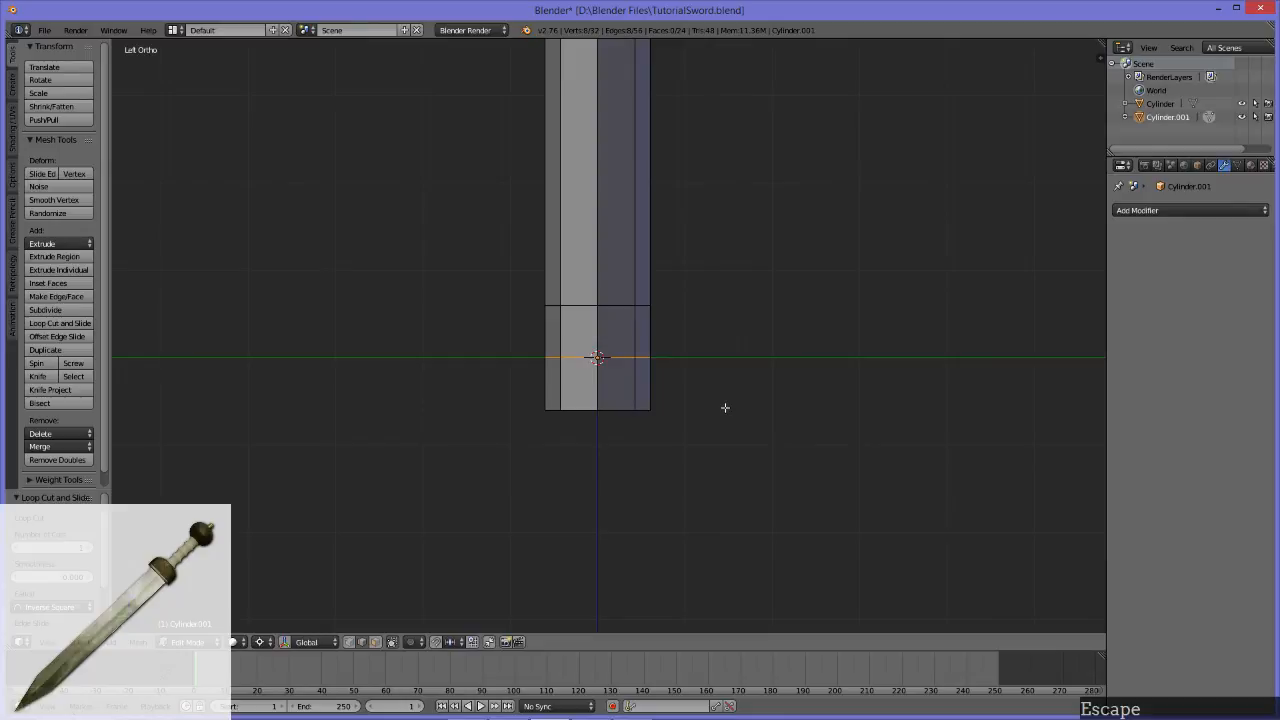
Step: Select the cylinder faces below the new loop cut, and invert the face selection
scroll(725, 407, "up", 5)
scroll(477, 384, "down", 5)
mouse_move(474, 383)
middle_mouse_down()
mouse_move(469, 417)
mouse_move(526, 429)
mouse_move(655, 396)
mouse_move(549, 363)
mouse_move(406, 391)
mouse_move(406, 414)
mouse_move(651, 368)
mouse_move(613, 345)
mouse_move(490, 394)
middle_mouse_up()
left_click_drag(451, 405, 729, 461)
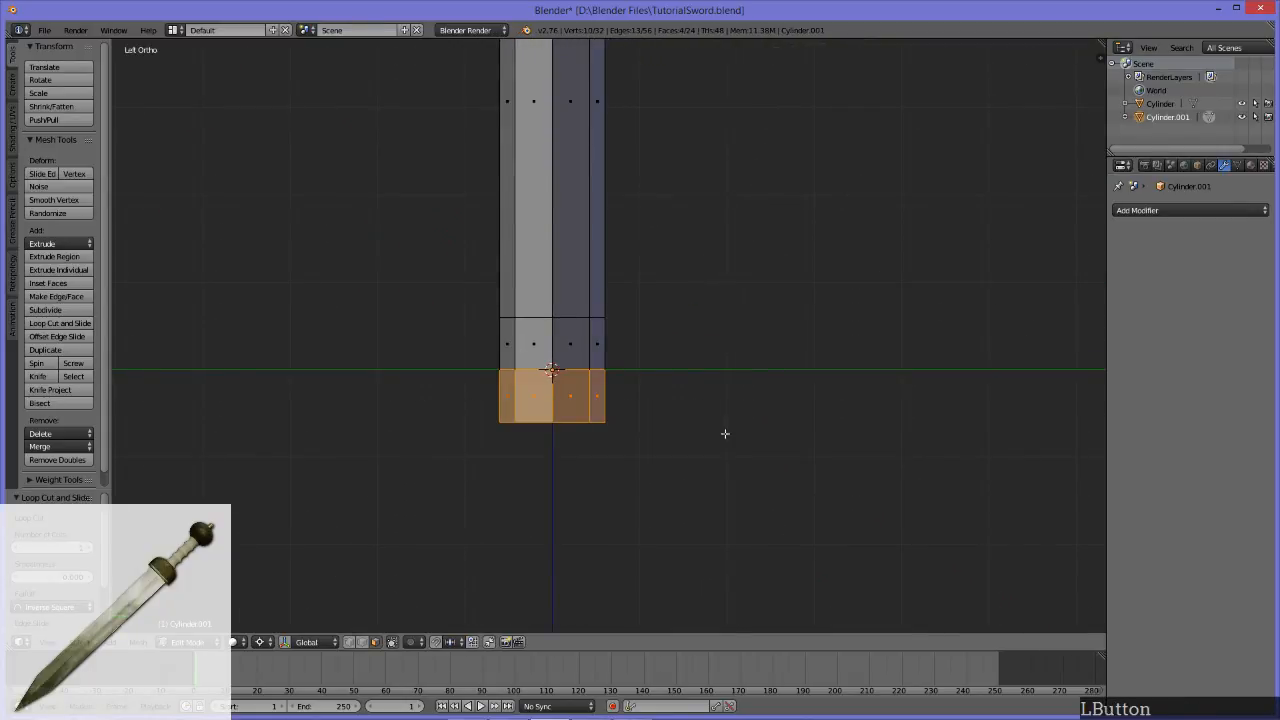
key("ctrl+i")
scroll(729, 343, "down", 9)
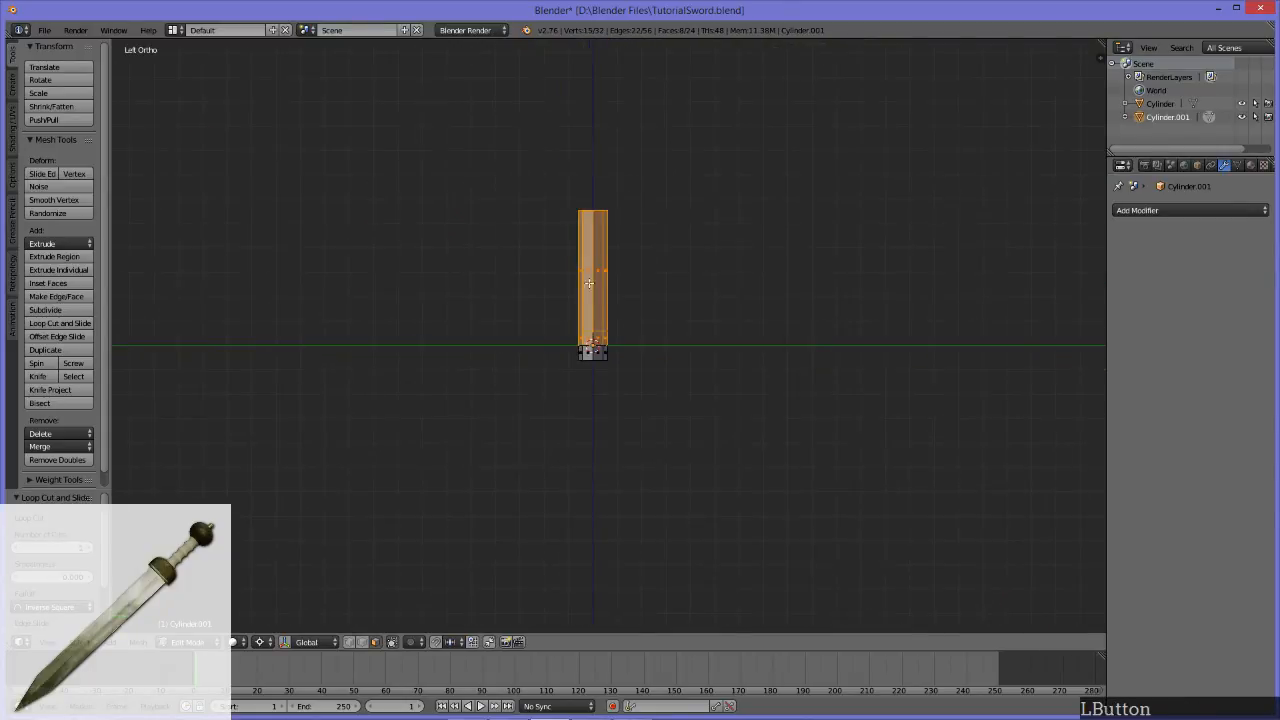
scroll(561, 261, "up", 3)
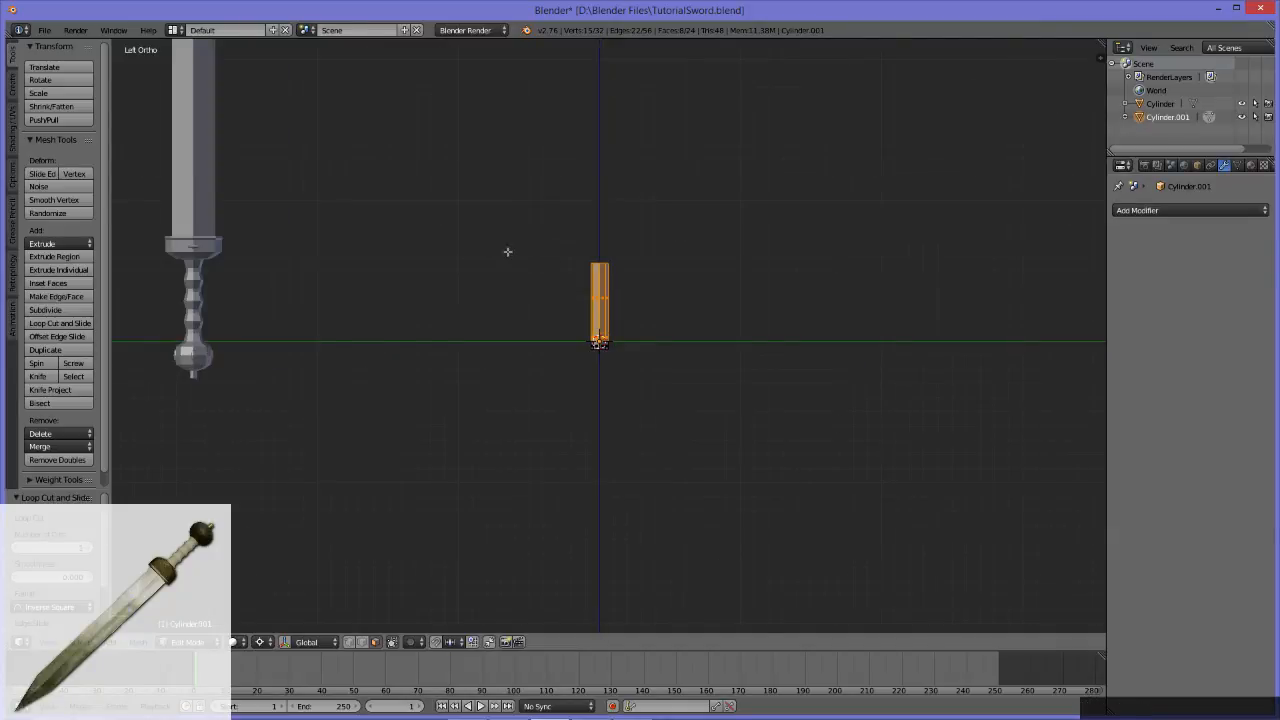
Step: Switch to edge selection and select the complete edge loop around the cylinder's top rim
left_click(596, 264)
middle_click_drag(596, 264, 586, 369)
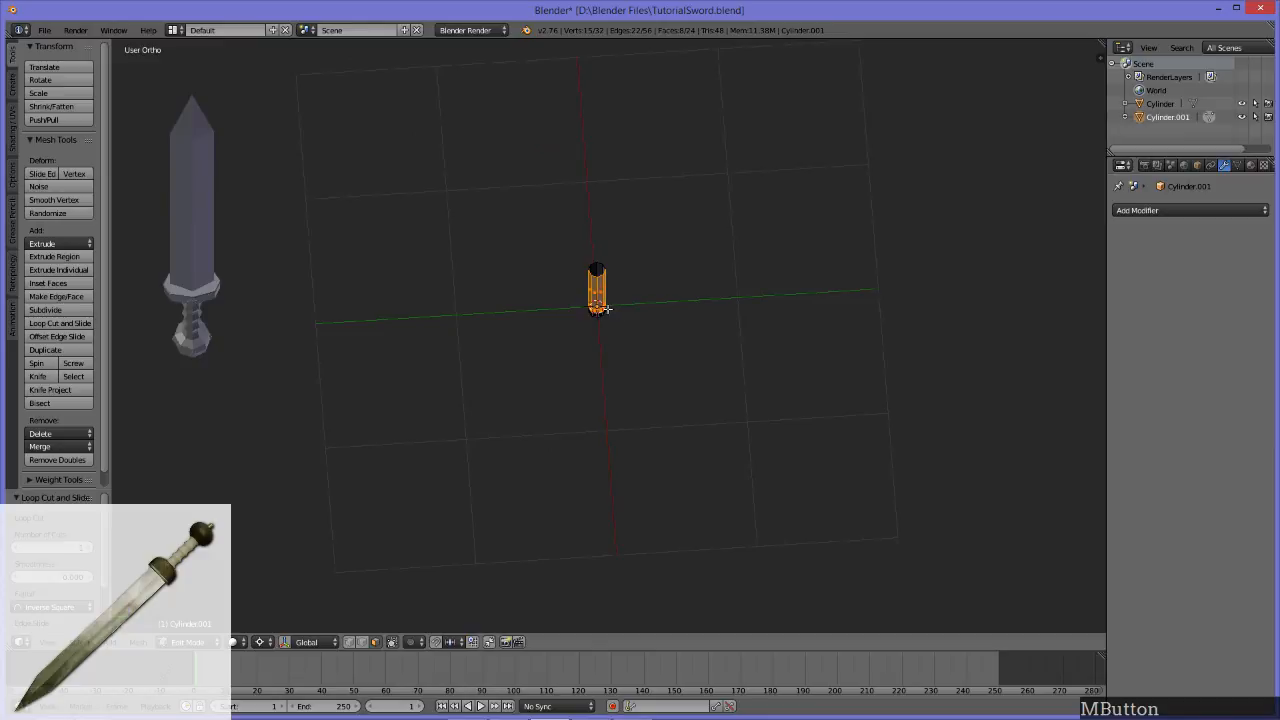
key("2")
left_click(598, 269)
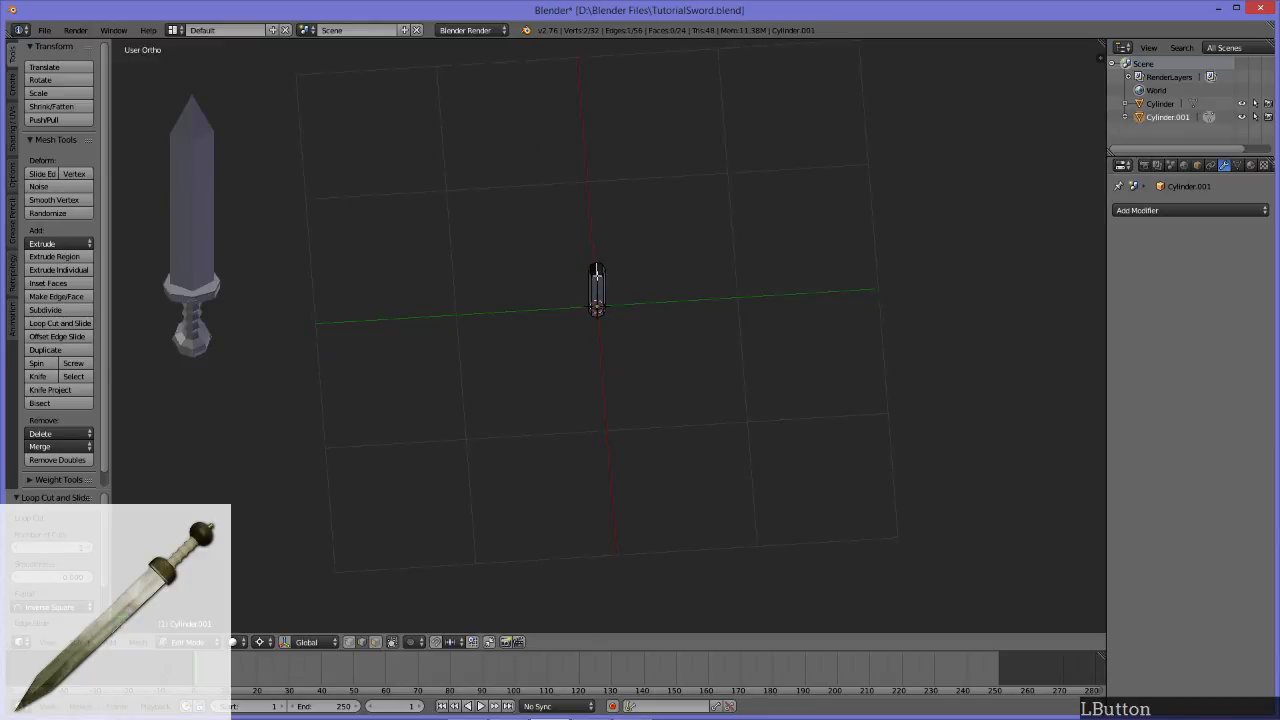
middle_click_drag(594, 271, 617, 213)
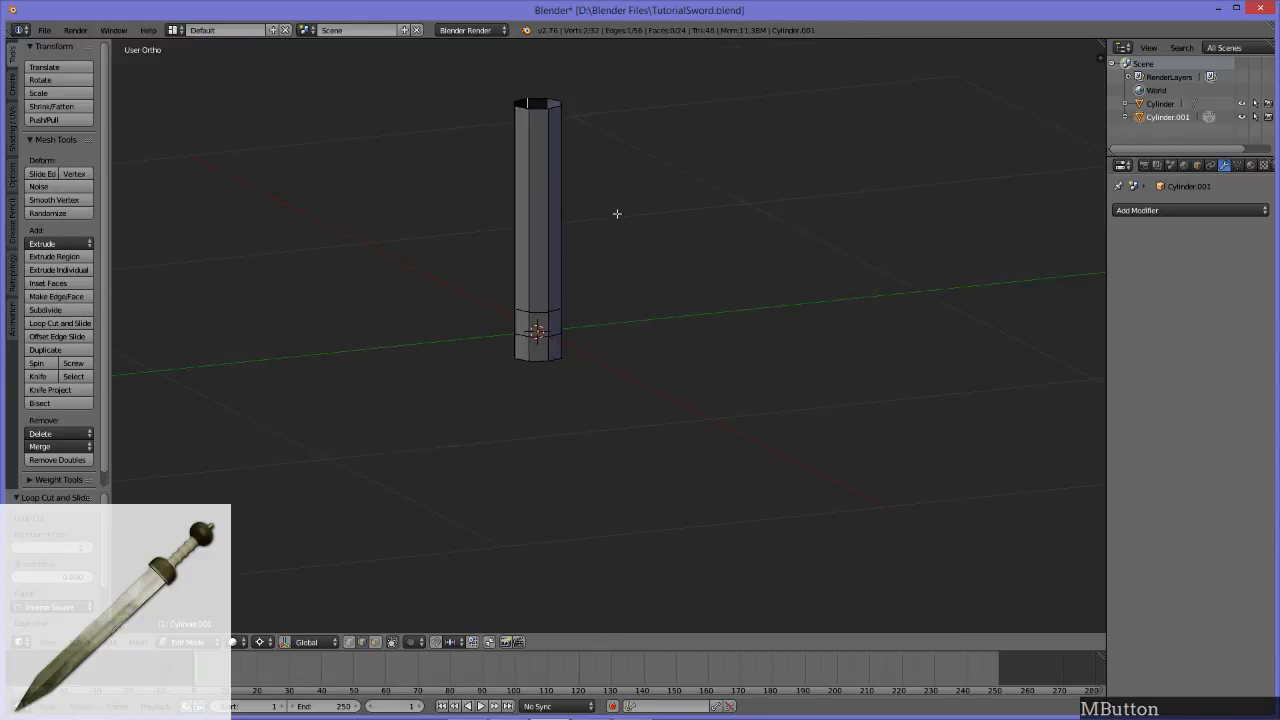
left_click(541, 108, "alt")
middle_click_drag(543, 112, 599, 234)
scroll(500, 114, "down", 1, "alt")
scroll(500, 114, "down", 5)
scroll(568, 162, "down", 4)
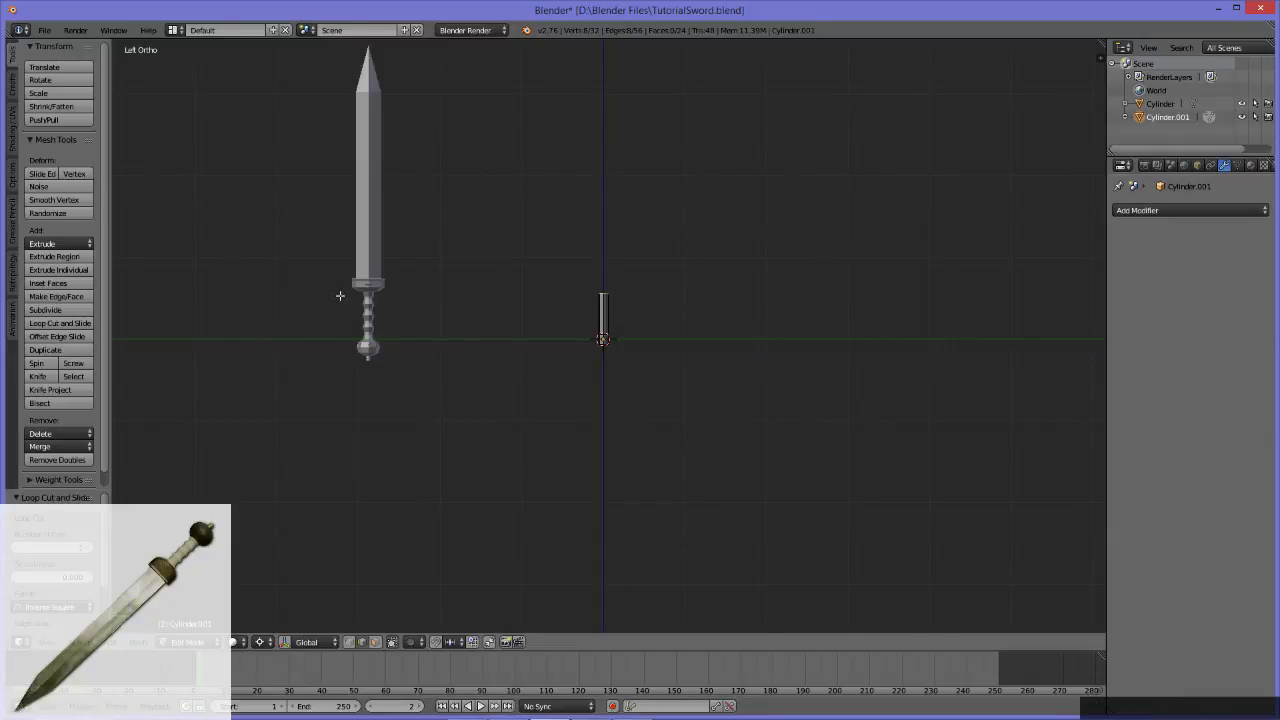
Step: Extrude the top edge loop straight up along the Z axis by about 0.16 units
scroll(706, 297, "up", 4)
middle_click_drag(620, 256, 687, 347, "alt")
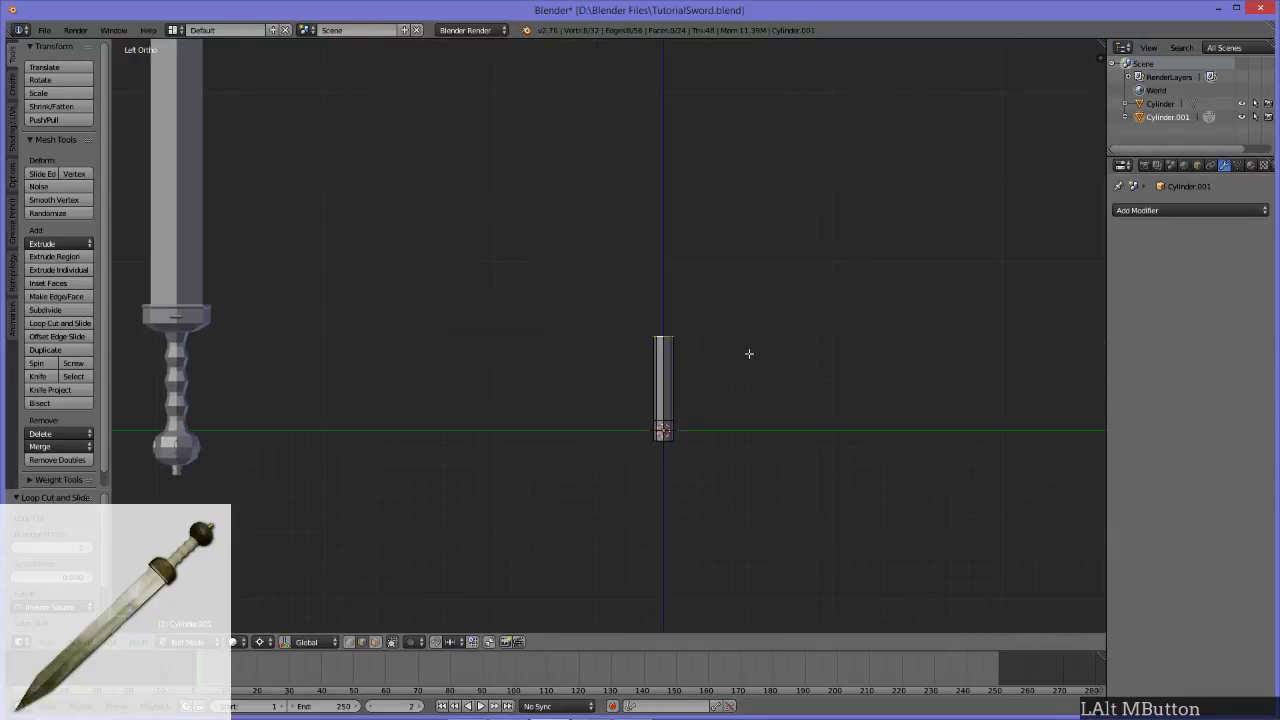
key("e")
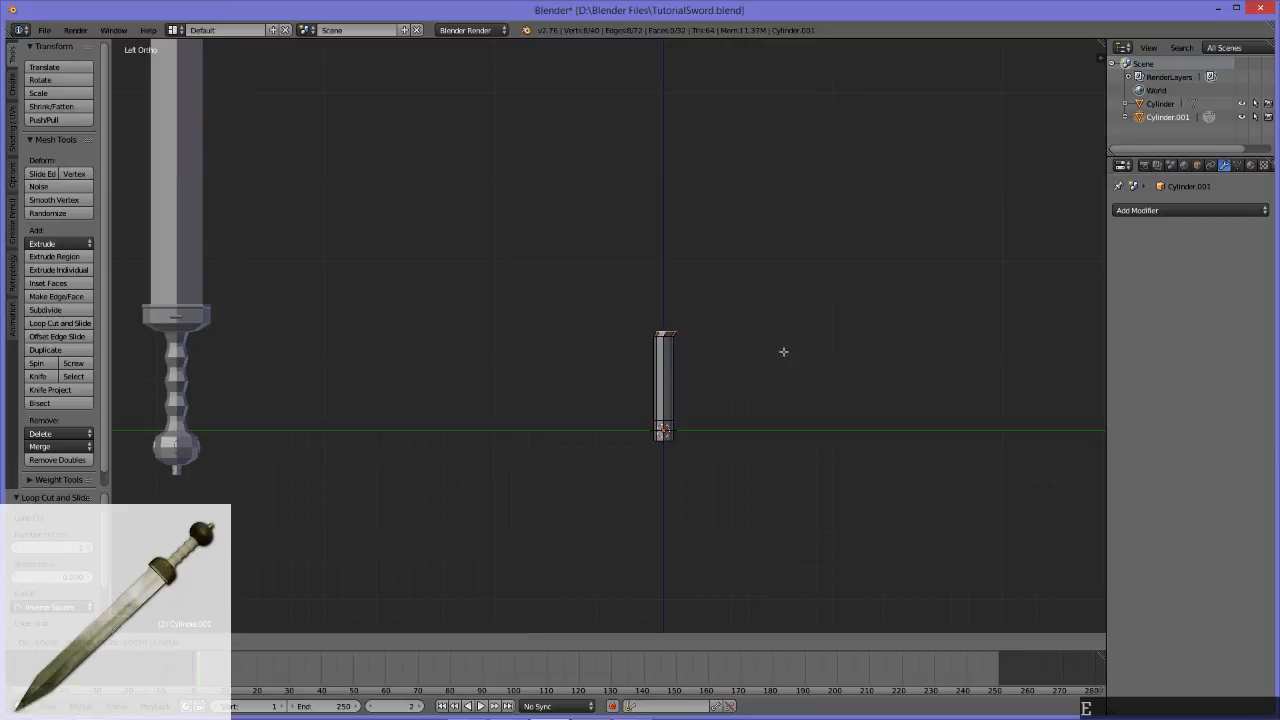
key("z")
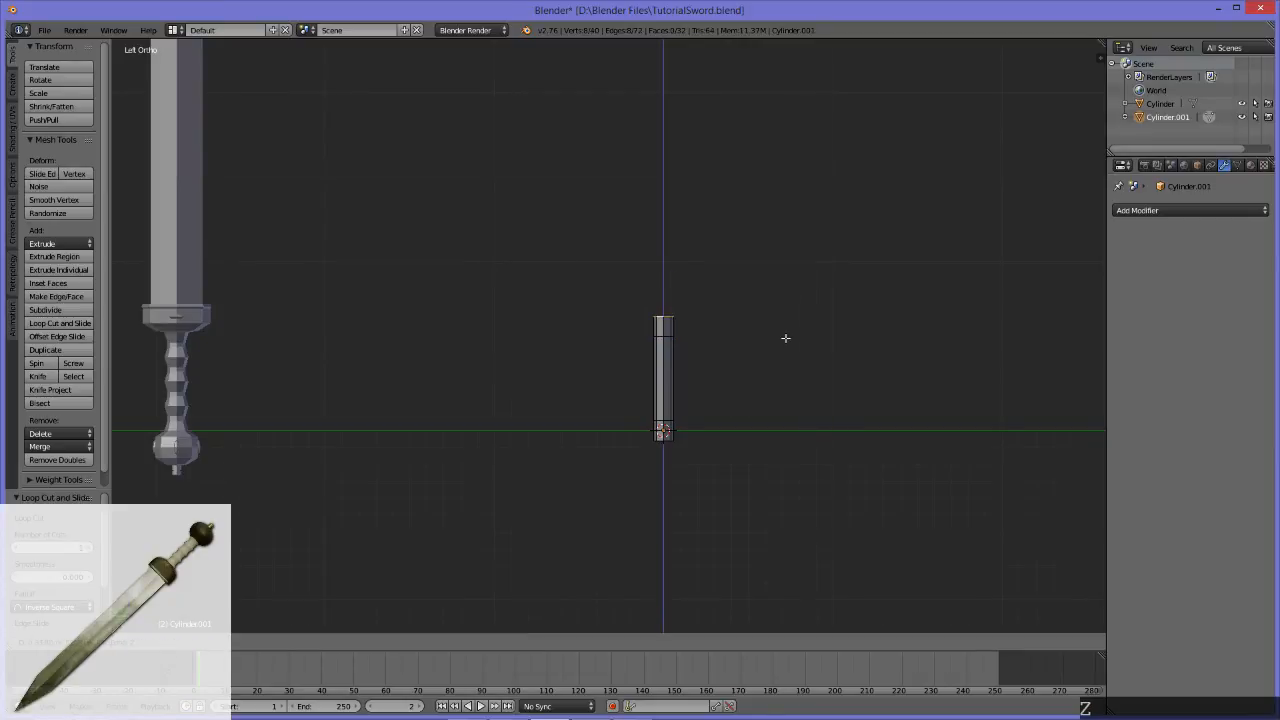
left_click(783, 331)
middle_click_drag(787, 291, 759, 357)
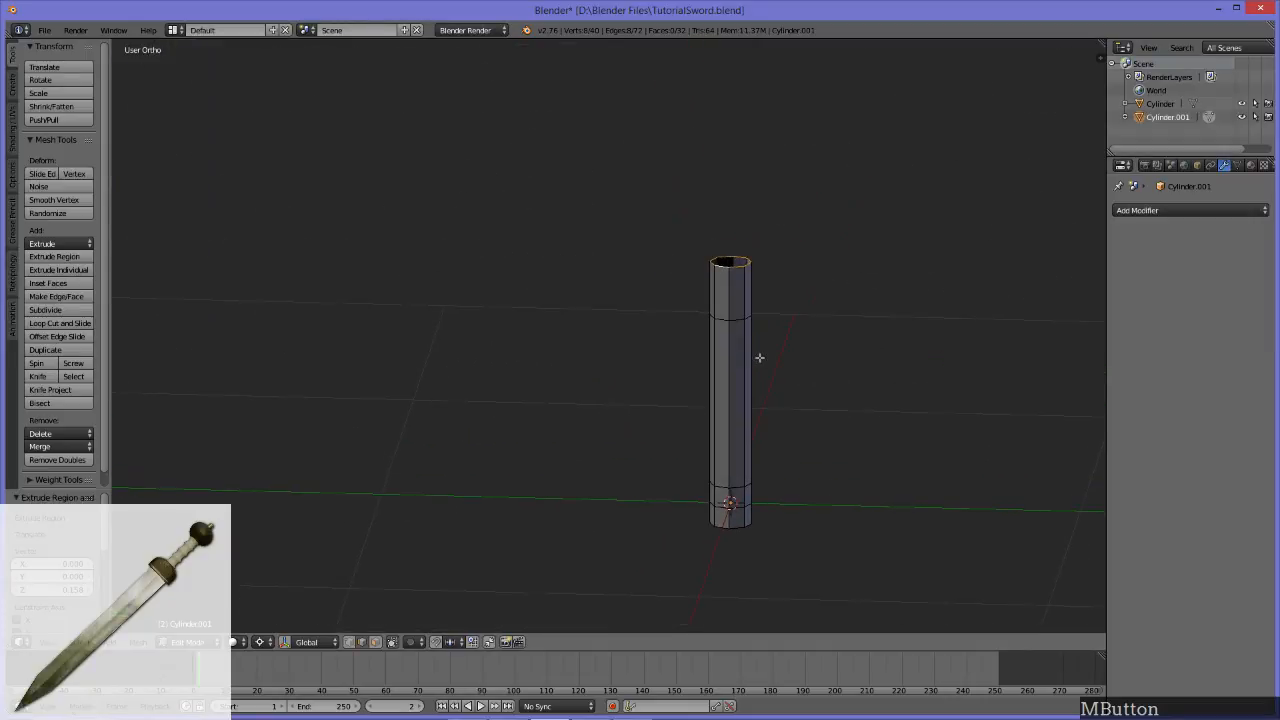
key("s")
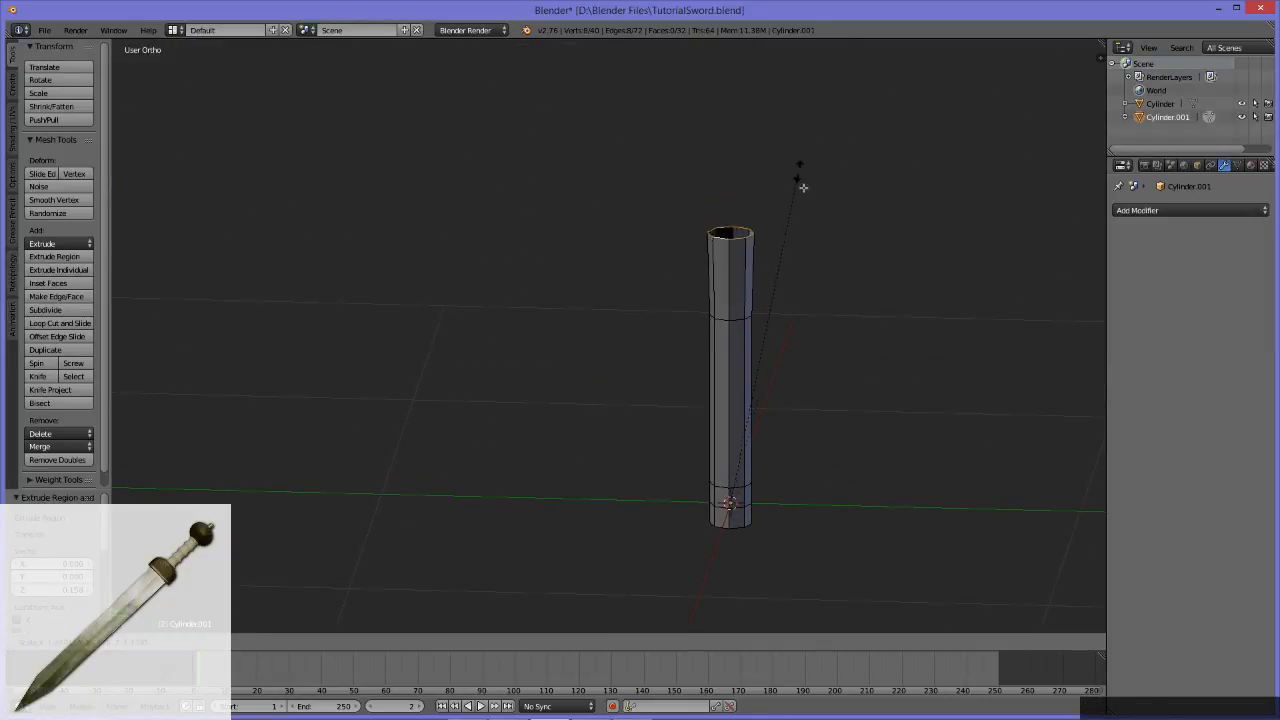
key("Escape")
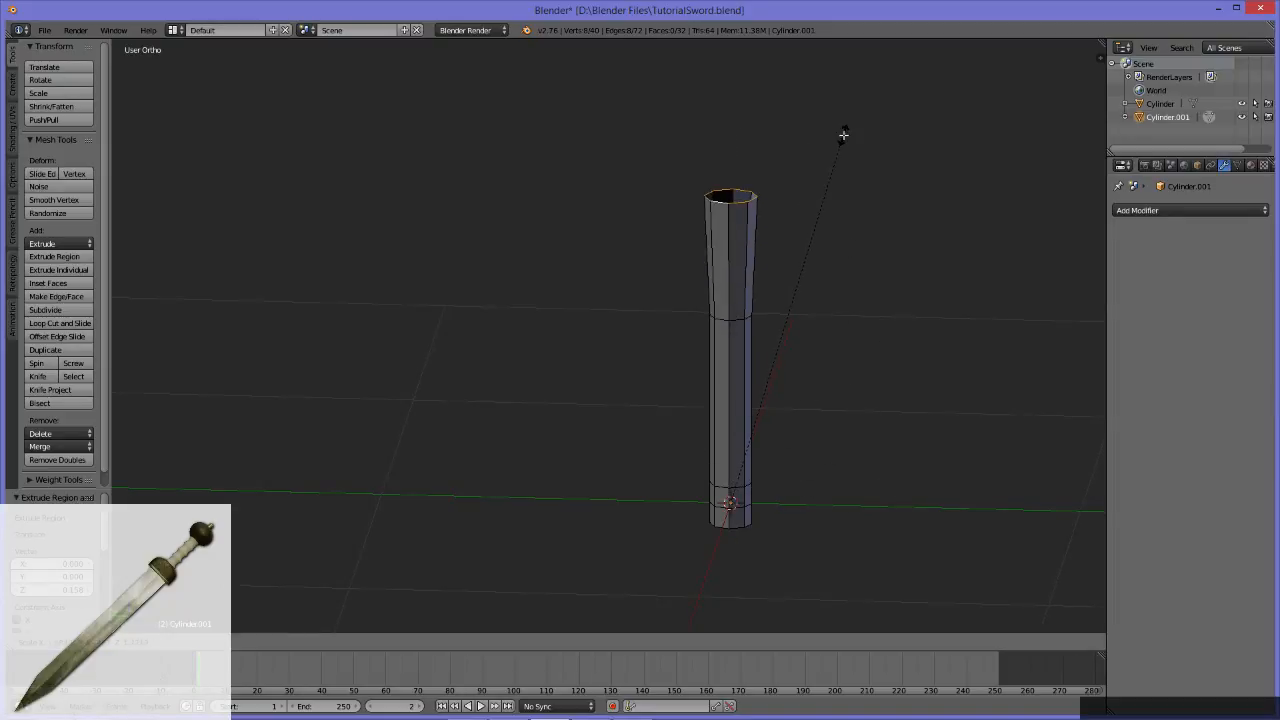
key("Escape")
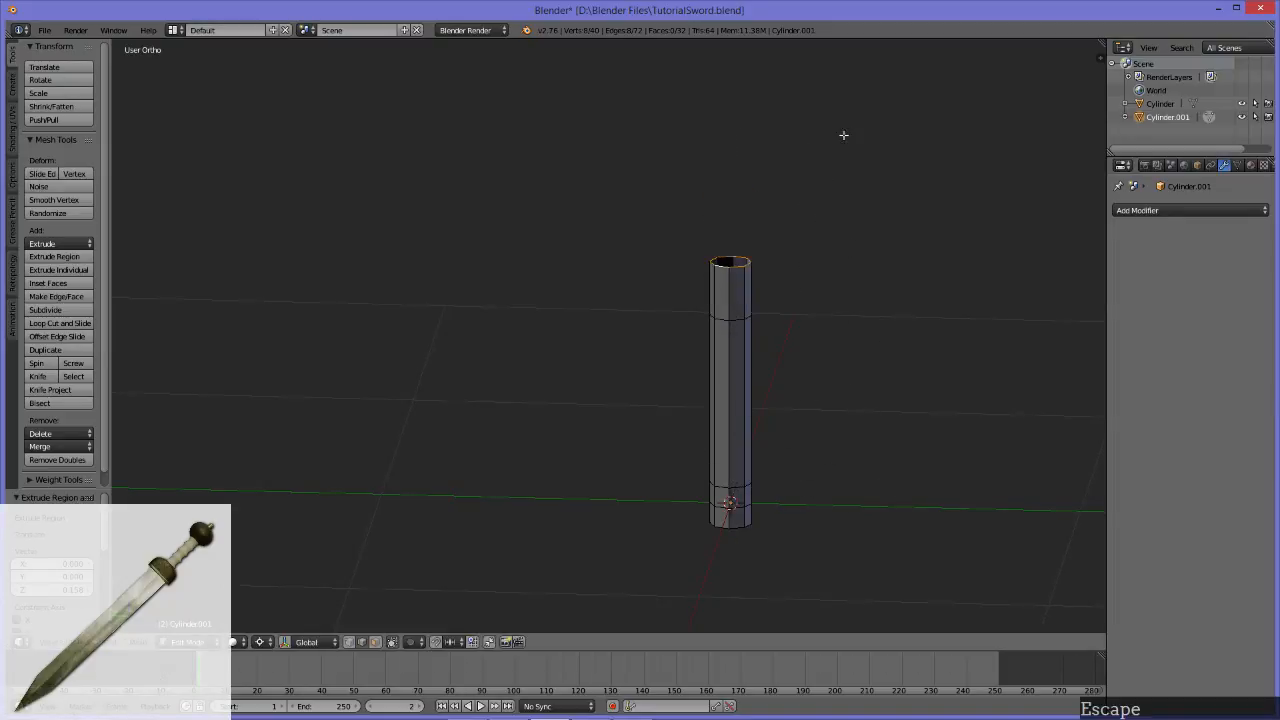
Step: Set the pivot point to Median Point and flare the top edge loop outward by scaling it about 2.5 times and again about 1.42 times
left_click(261, 643)
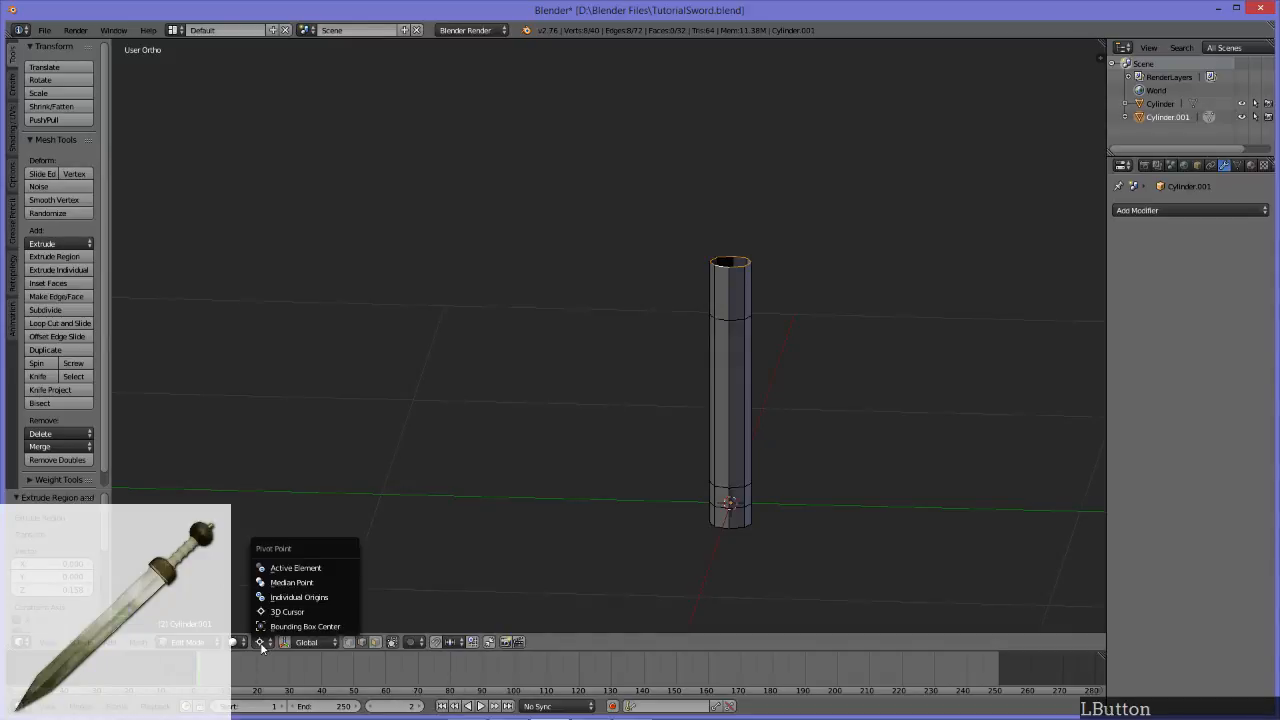
left_click(318, 584)
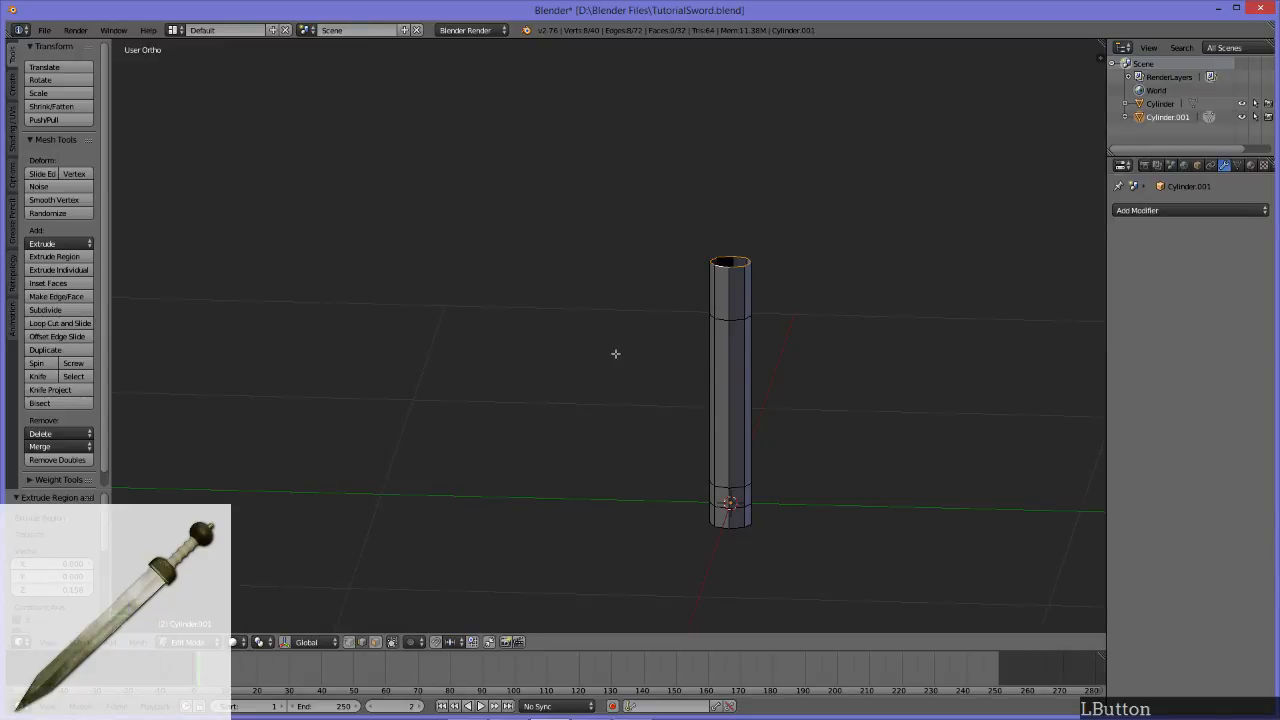
middle_click_drag(597, 300, 607, 408, "alt")
scroll(620, 434, "up", 5)
scroll(620, 423, "down", 4)
scroll(607, 408, "down", 6)
key("s")
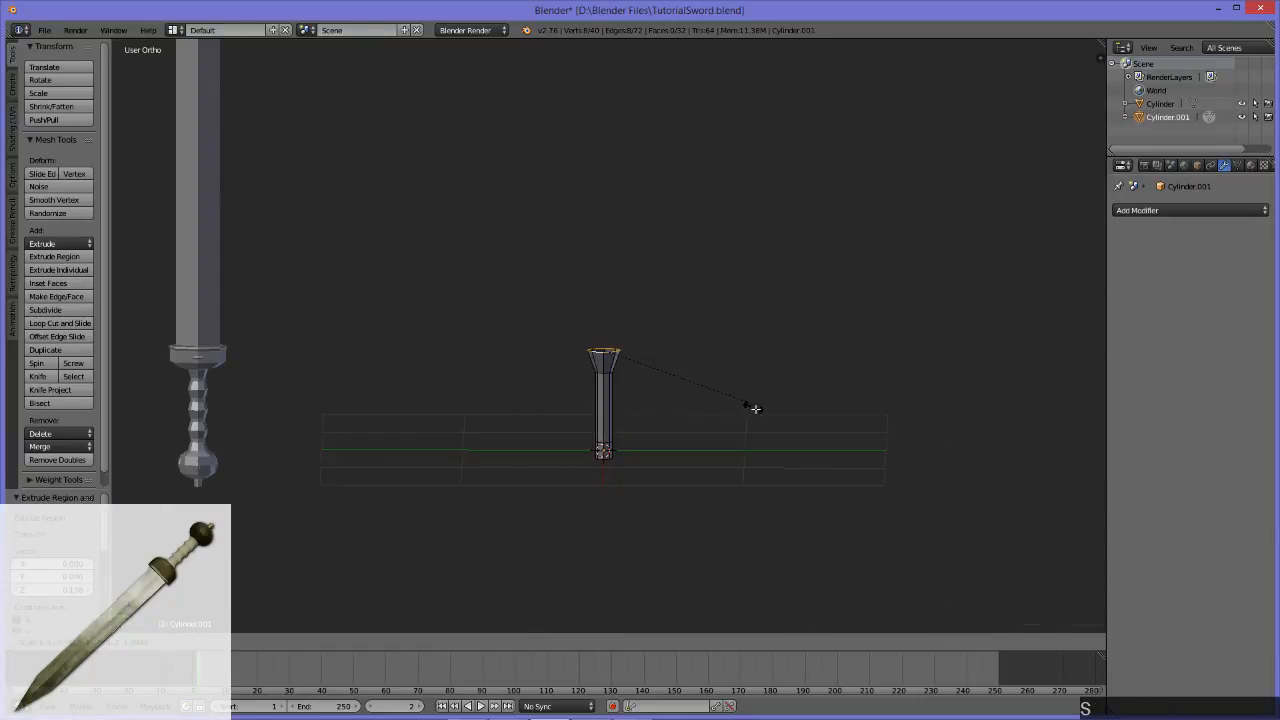
left_click(783, 443)
middle_click_drag(783, 443, 642, 438, "alt")
key("s")
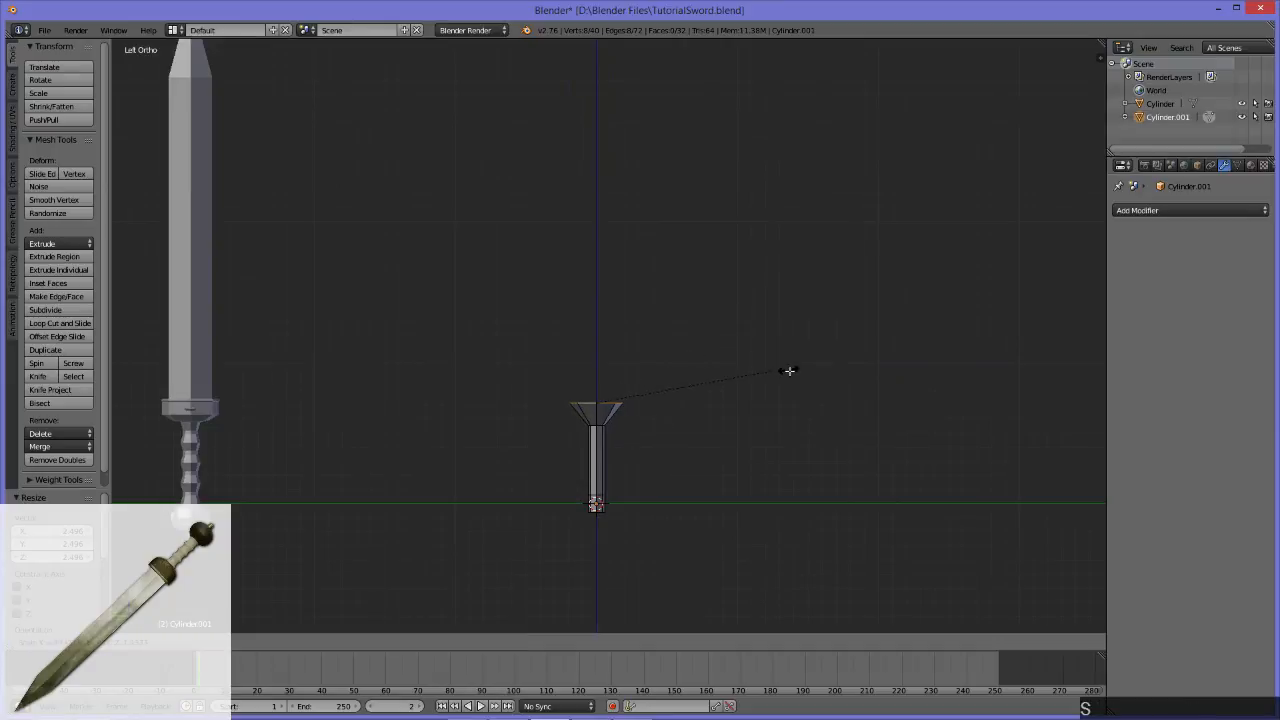
left_click(814, 417)
Step: Compare the flared top rim with the reference sword's guard from the side, from above and from the narrow side
middle_click_drag(690, 410, 841, 382, "alt")
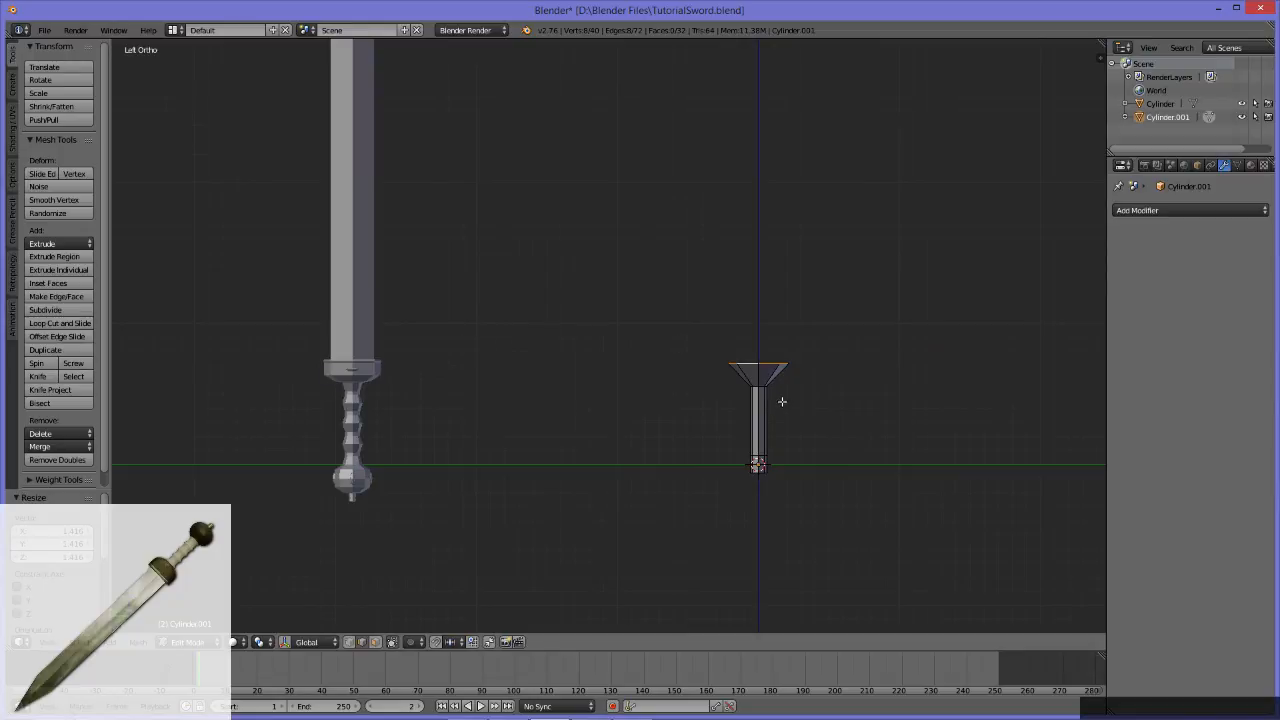
middle_click_drag(836, 301, 795, 263)
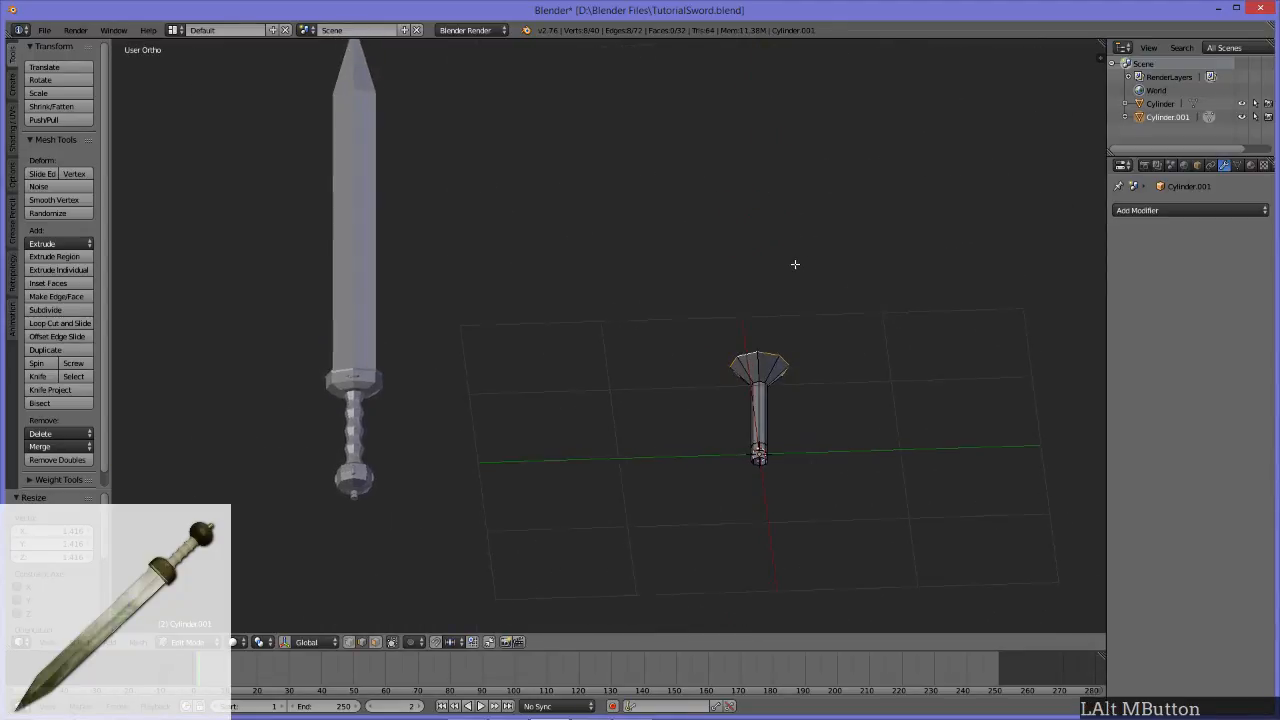
middle_click_drag(800, 331, 819, 516)
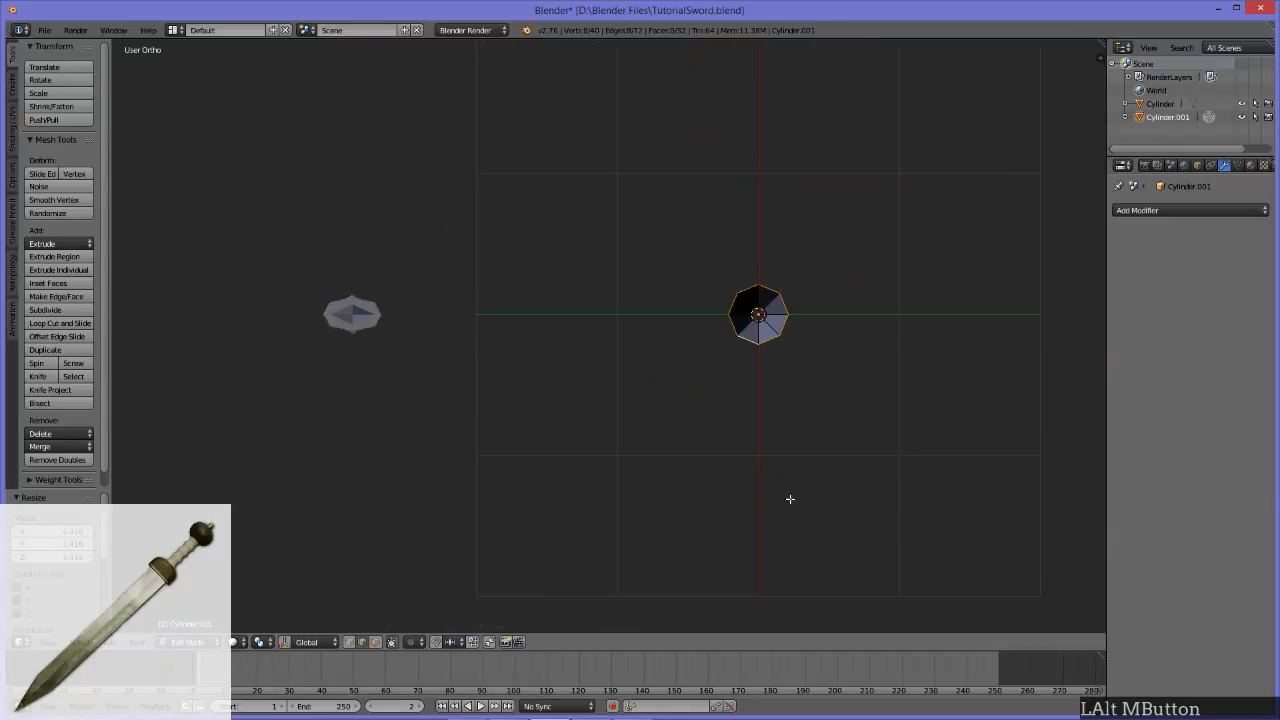
middle_click_drag(829, 379, 703, 431, "shift")
scroll(609, 429, "up", 6)
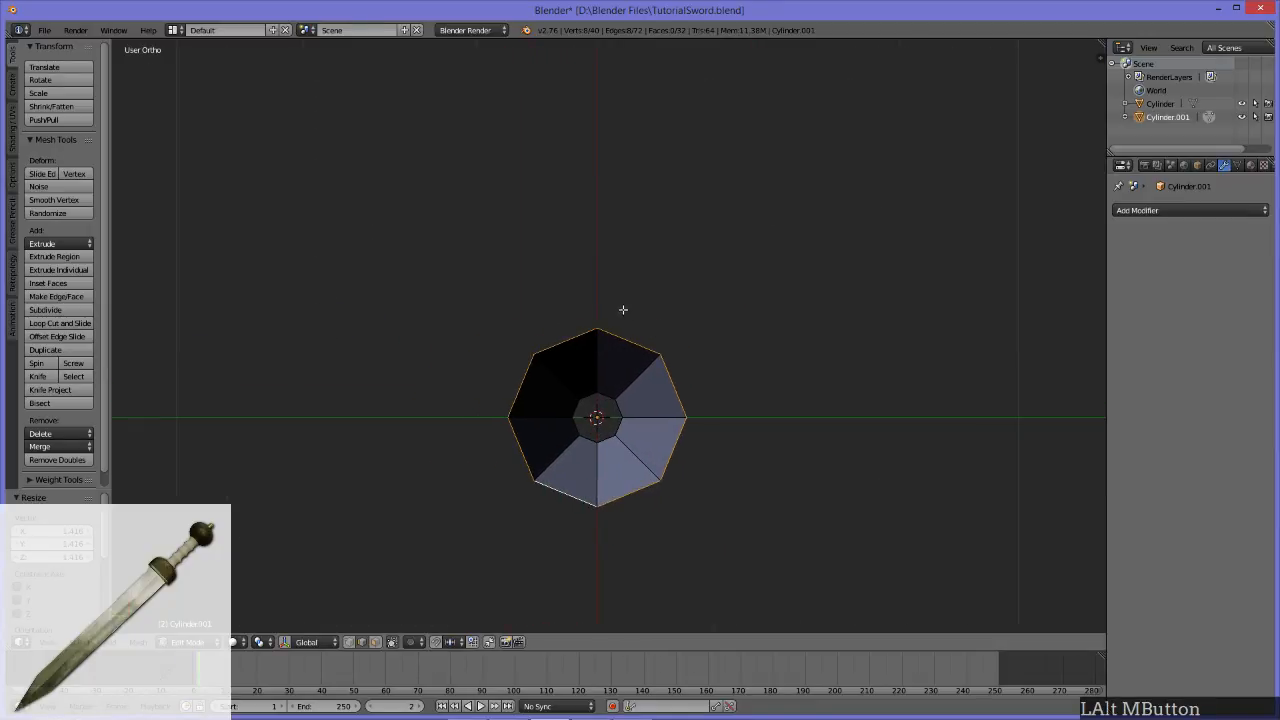
scroll(817, 376, "down", 5)
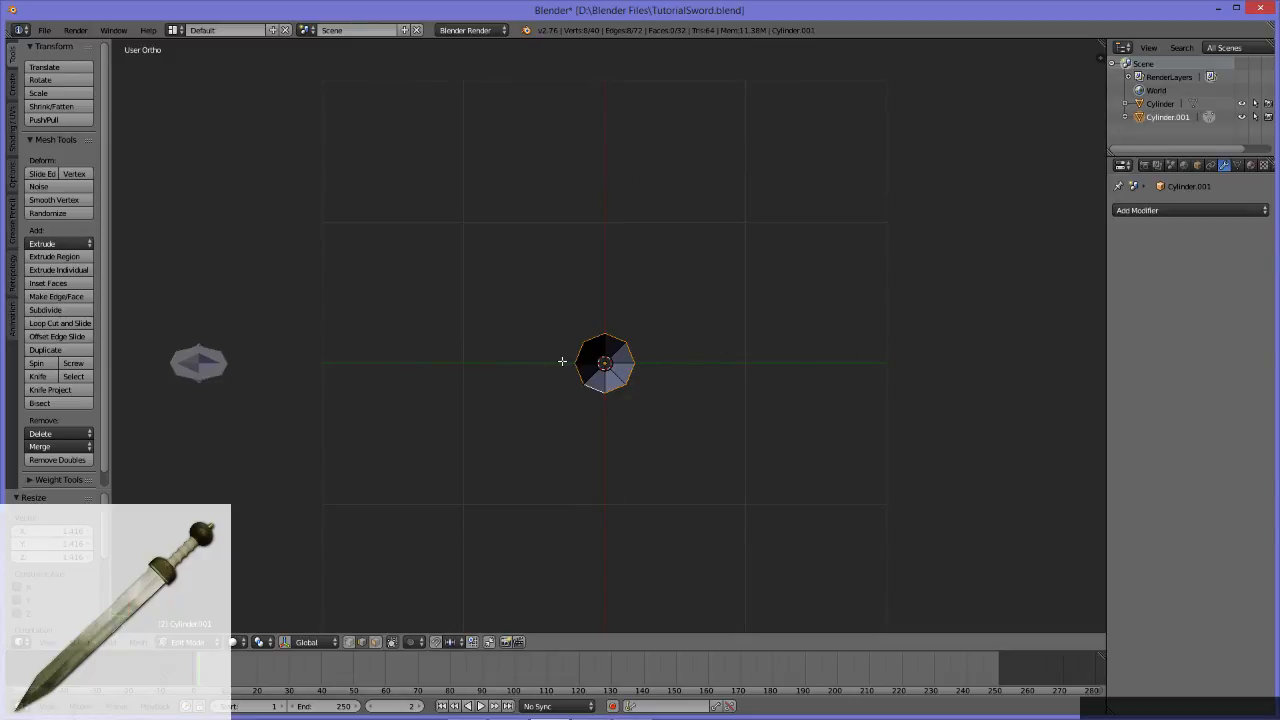
middle_click_drag(576, 361, 622, 345)
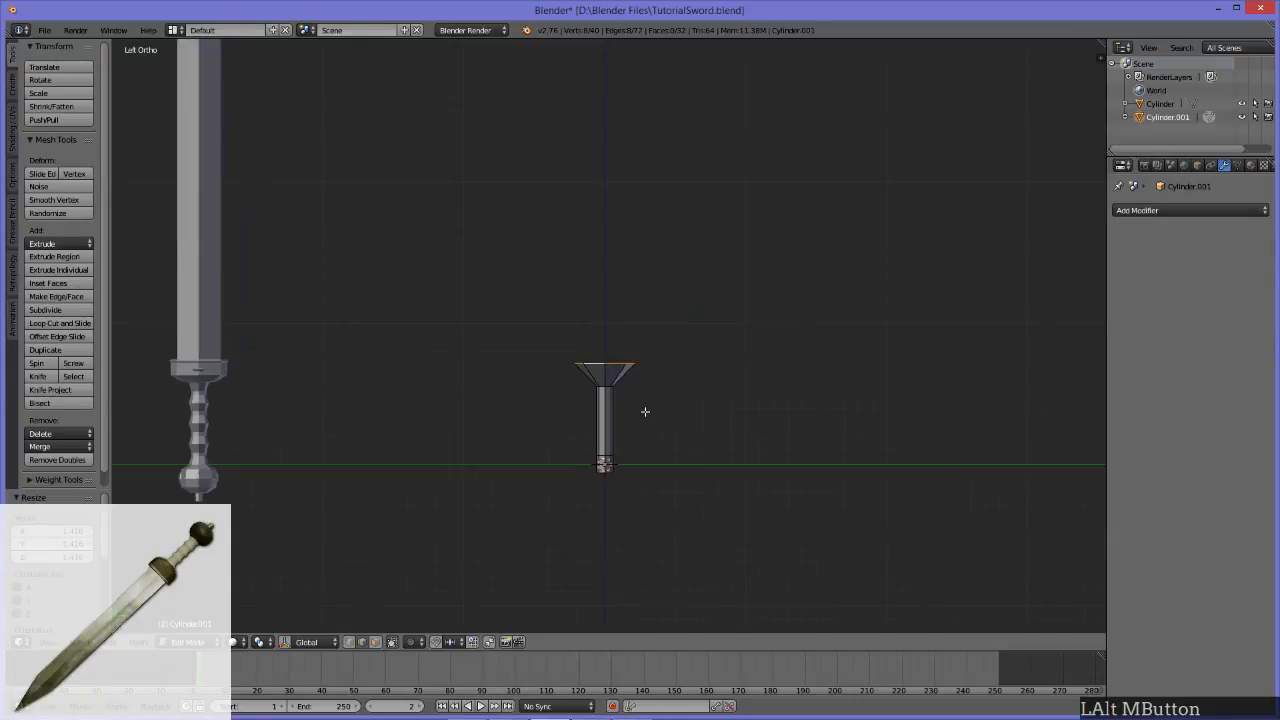
middle_click_drag(751, 403, 780, 268)
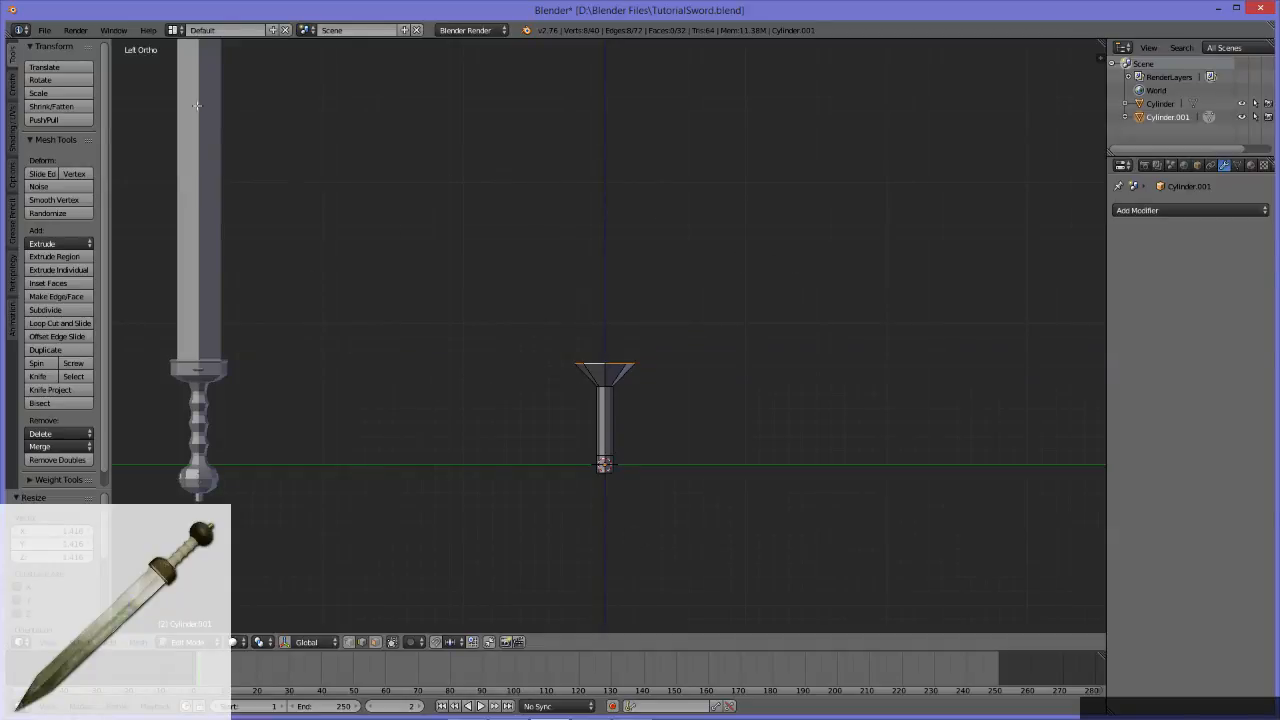
middle_click_drag(544, 344, 677, 336, "alt")
middle_click_drag(497, 334, 588, 346, "alt")
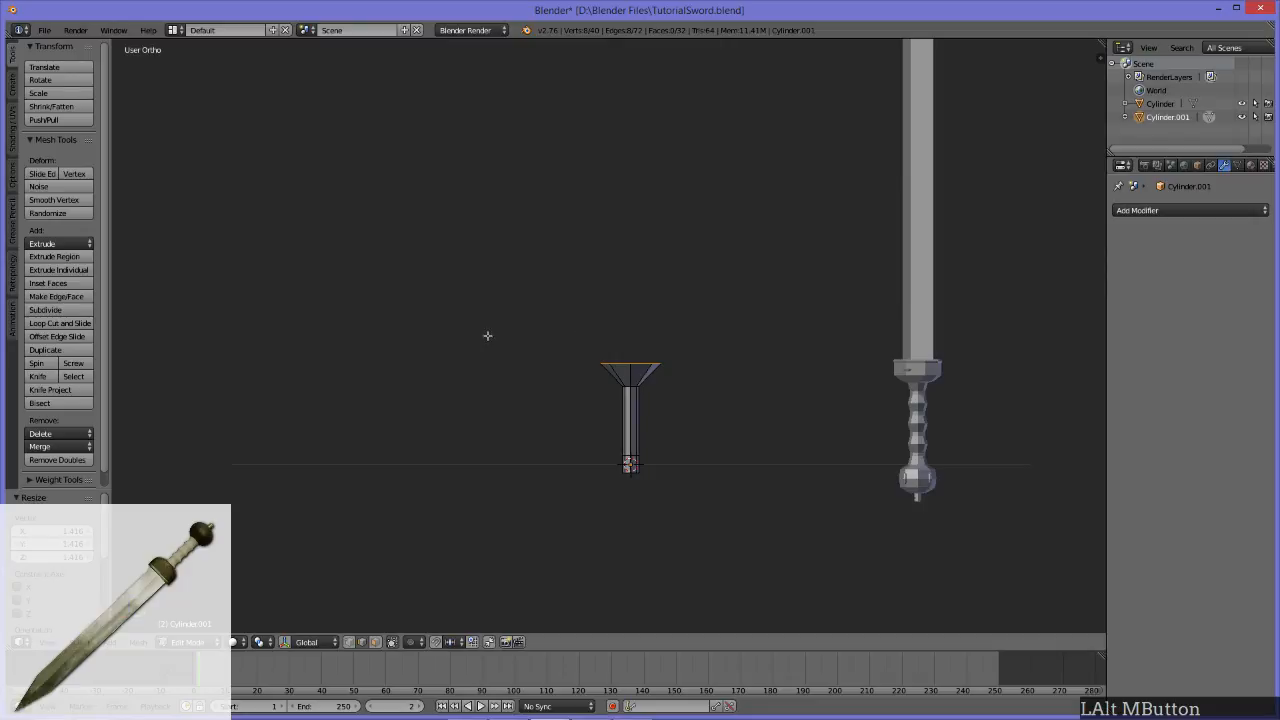
Step: Flatten the flared top edge loop by scaling it along the X axis to about 0.45
middle_click_drag(489, 335, 590, 340, "alt")
middle_click_drag(705, 297, 385, 239, "alt")
middle_click_drag(827, 351, 763, 329, "shift")
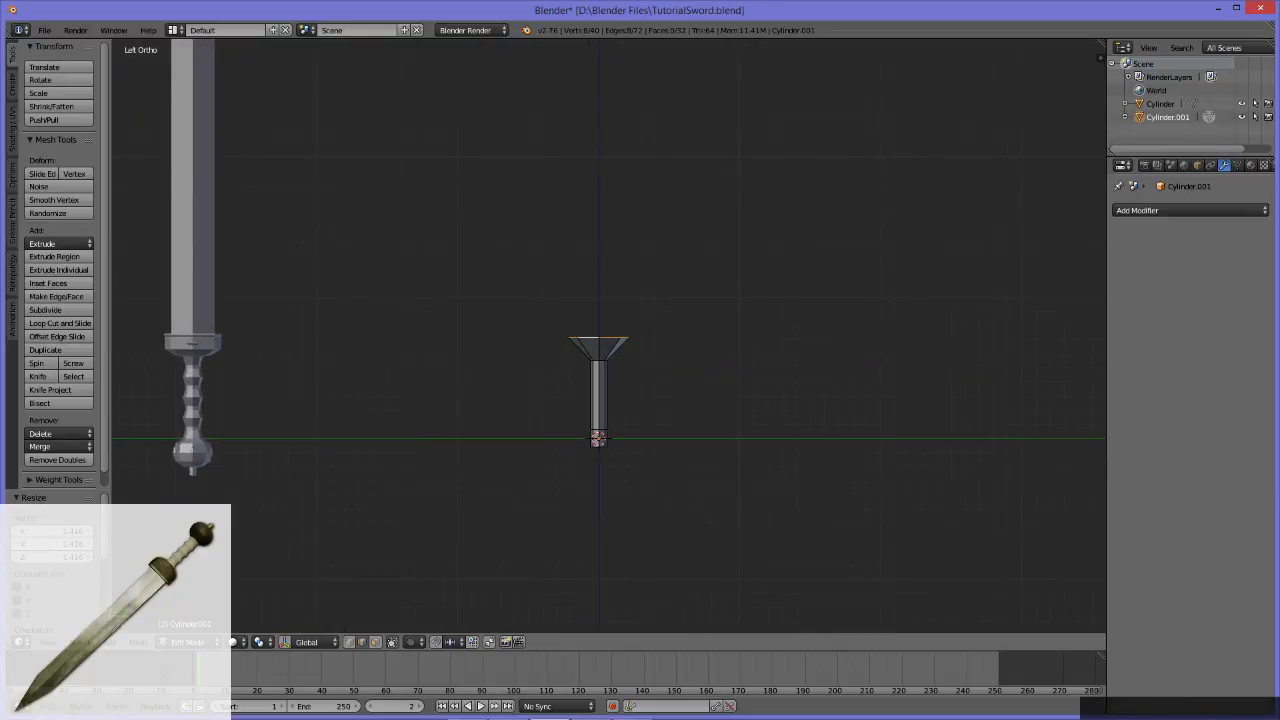
left_click(115, 612)
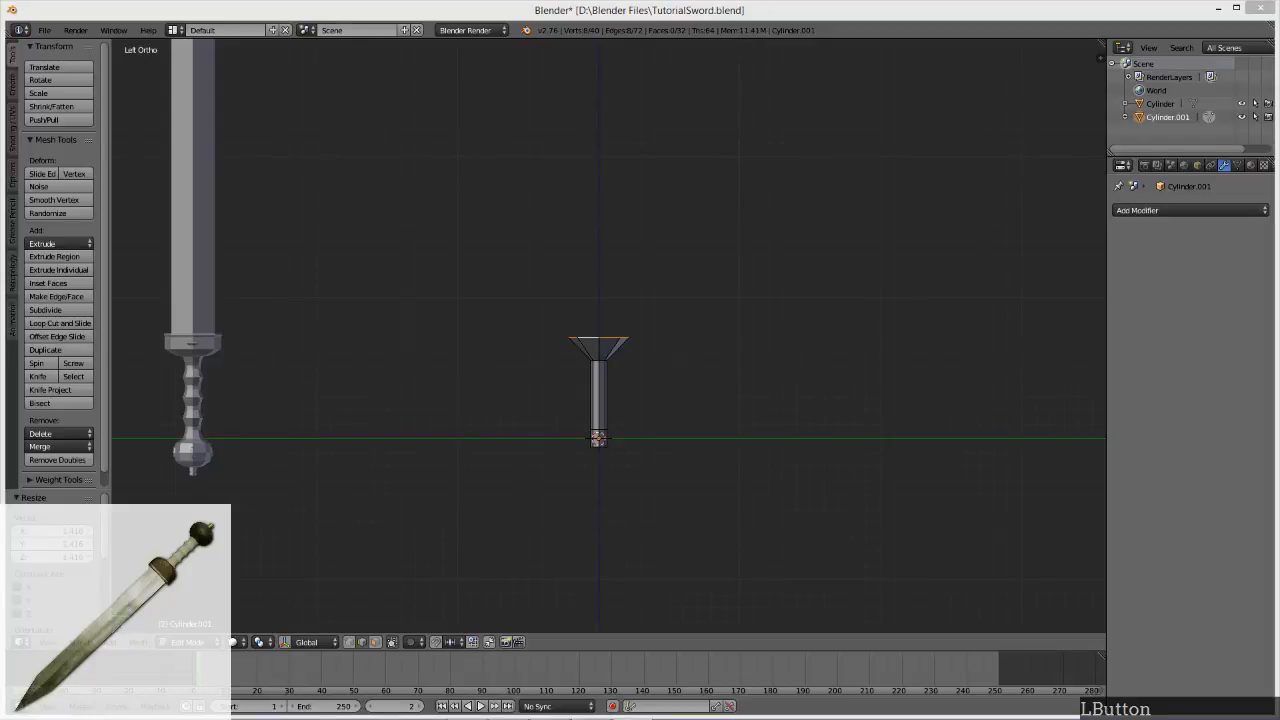
left_click(704, 4)
middle_click_drag(587, 399, 645, 455)
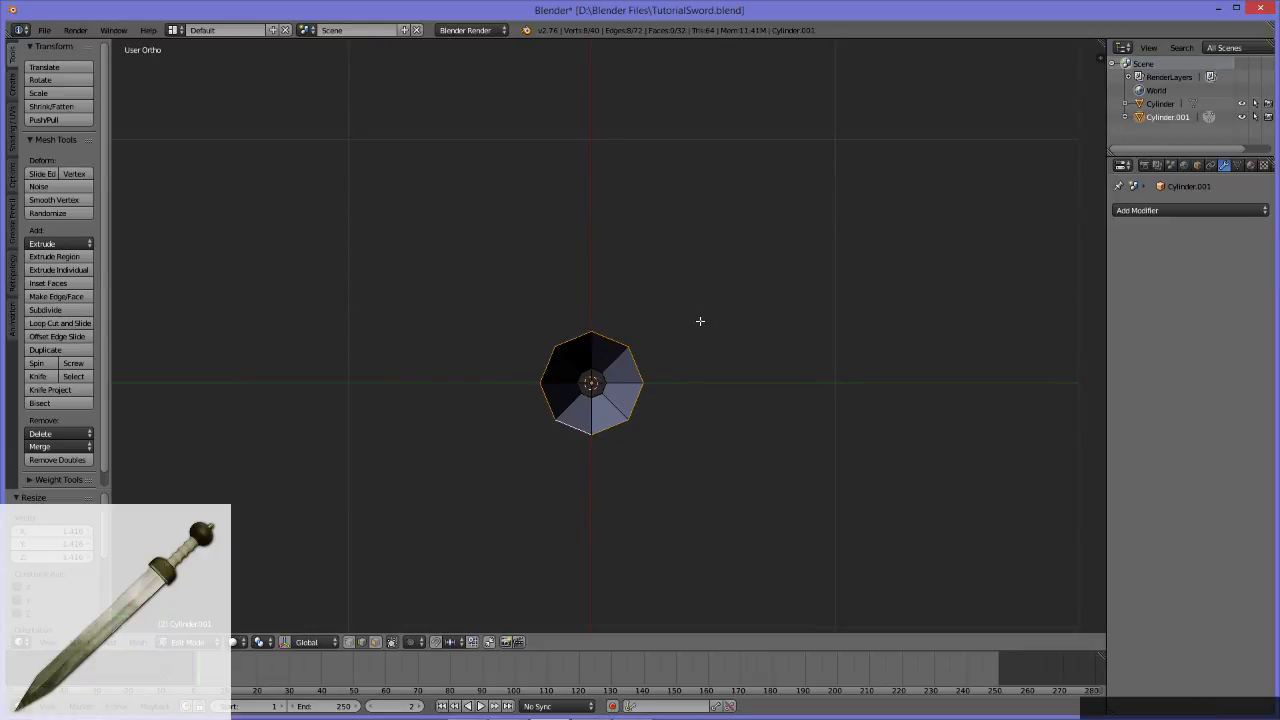
key("s")
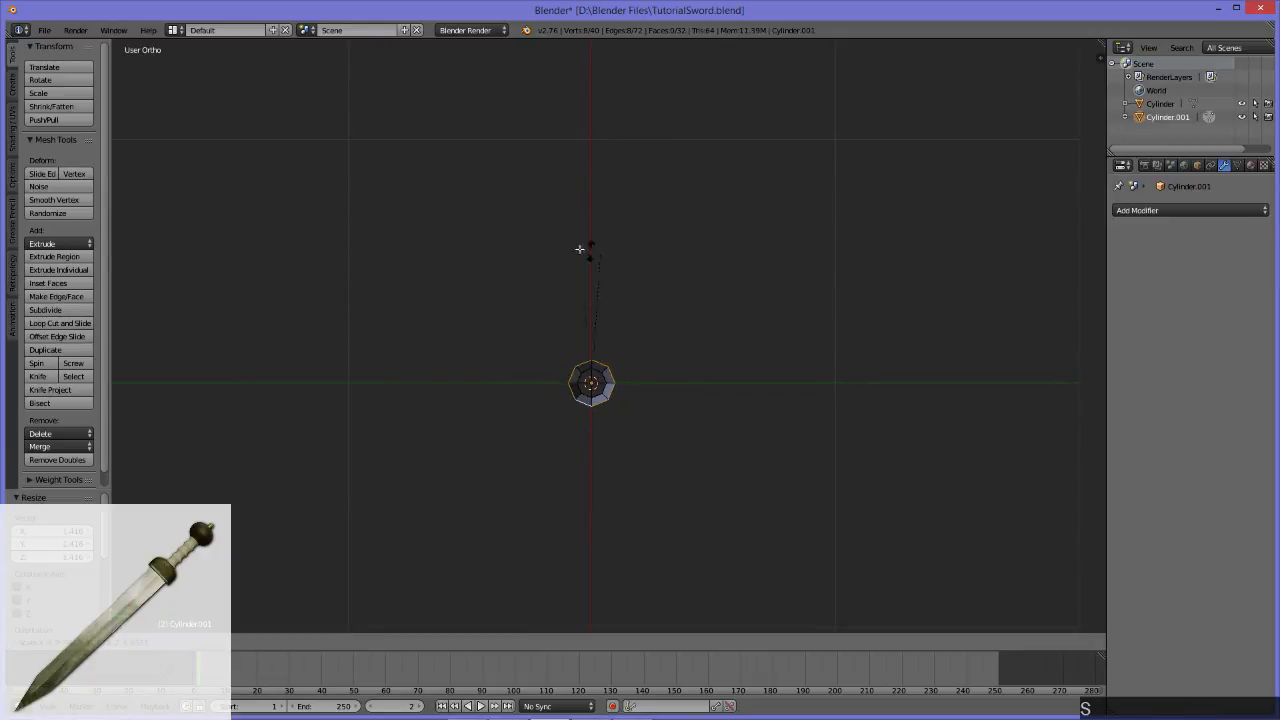
key("x")
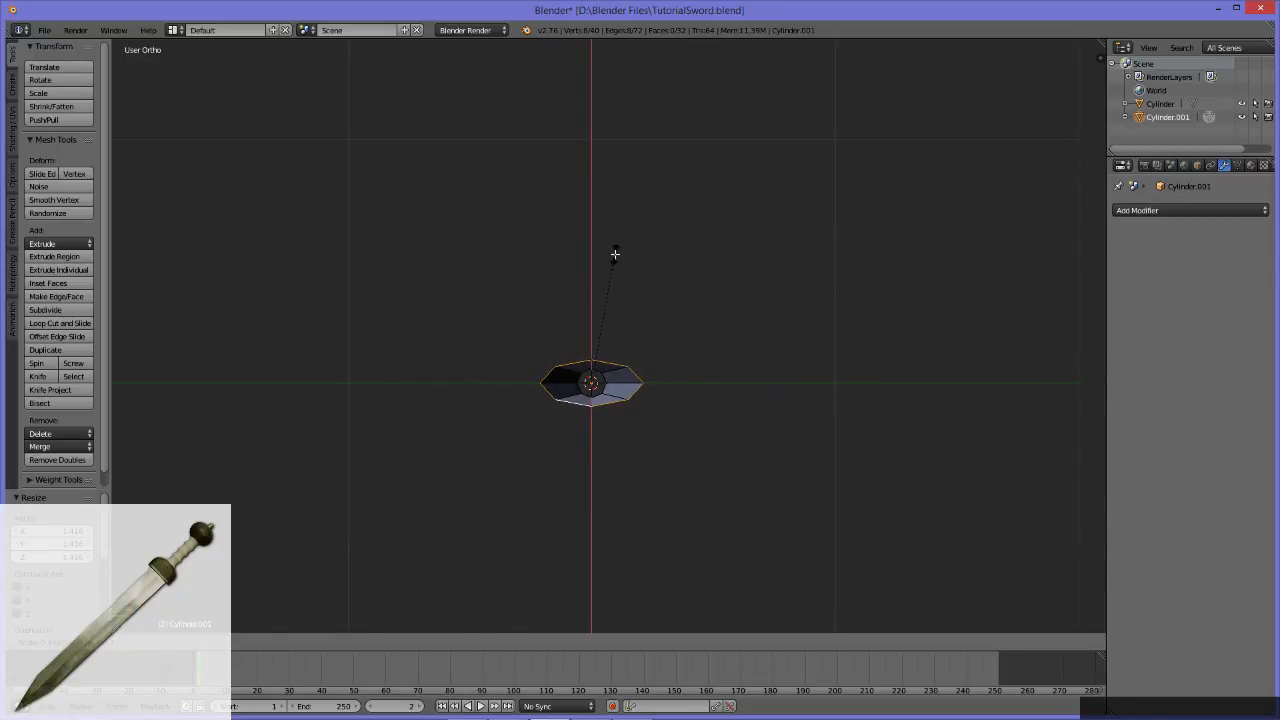
left_click(613, 262)
Step: Extrude the flattened top edge loop straight up along the Z axis by about 0.118 units to form the guard's wall
middle_click_drag(651, 463, 705, 350, "alt")
scroll(649, 321, "down", 6)
scroll(711, 400, "up", 3)
scroll(206, 364, "up", 1)
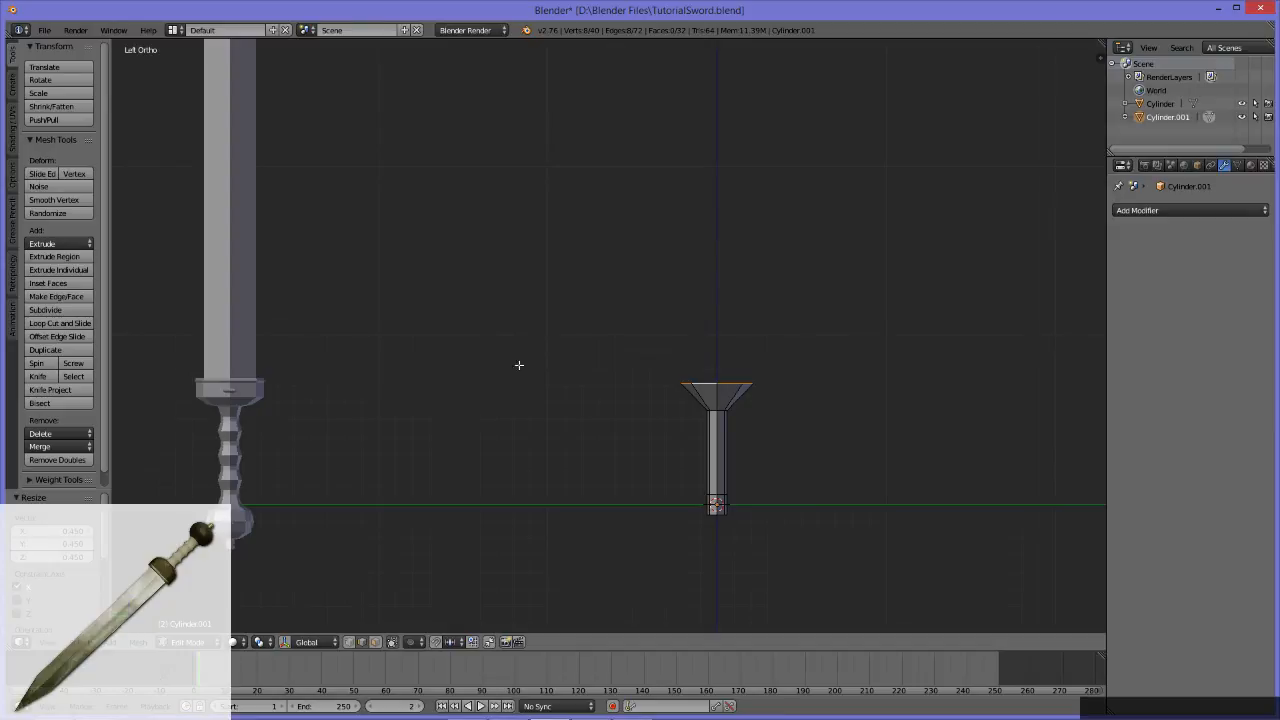
middle_click_drag(651, 340, 639, 384, "alt")
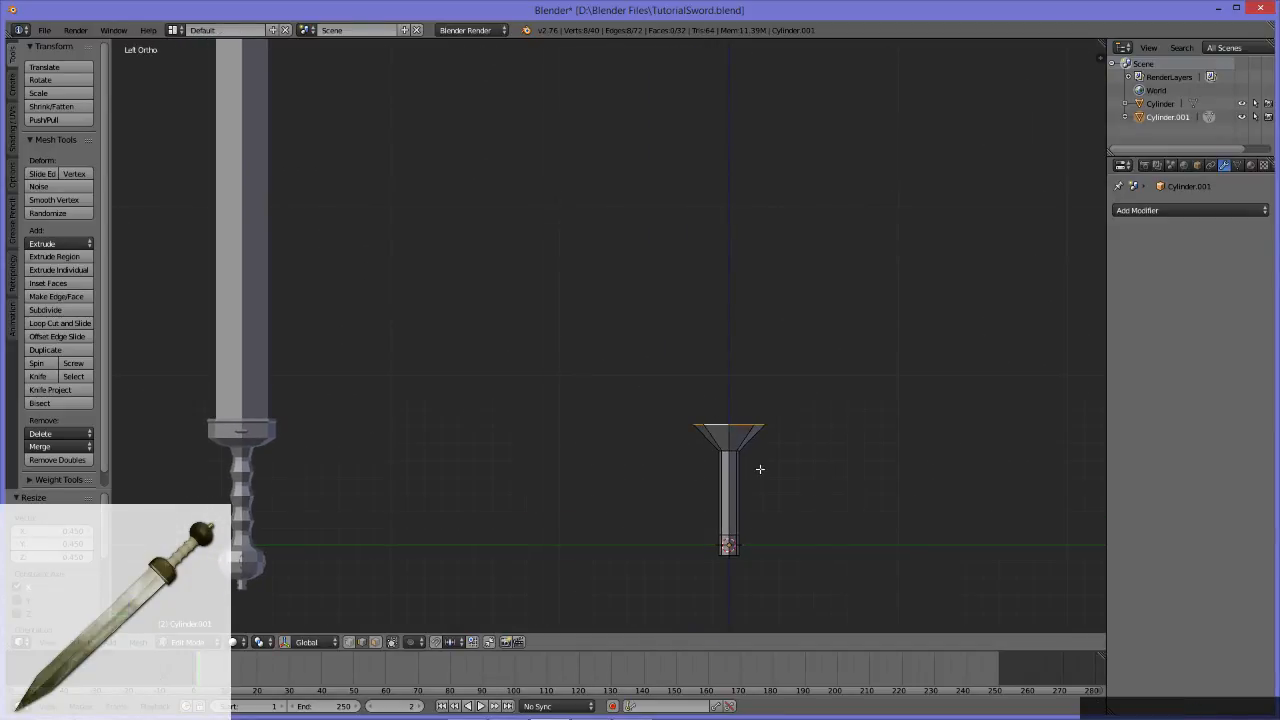
middle_click_drag(827, 465, 742, 420)
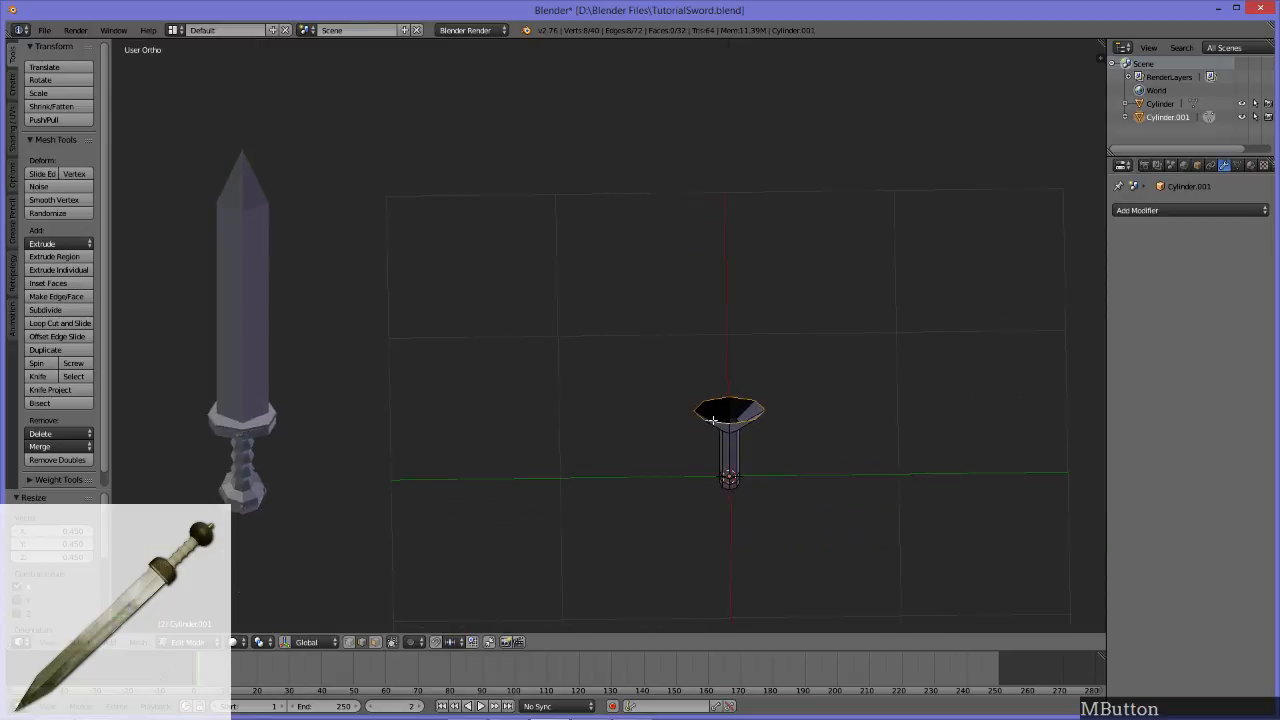
middle_click_drag(785, 467, 775, 391, "alt")
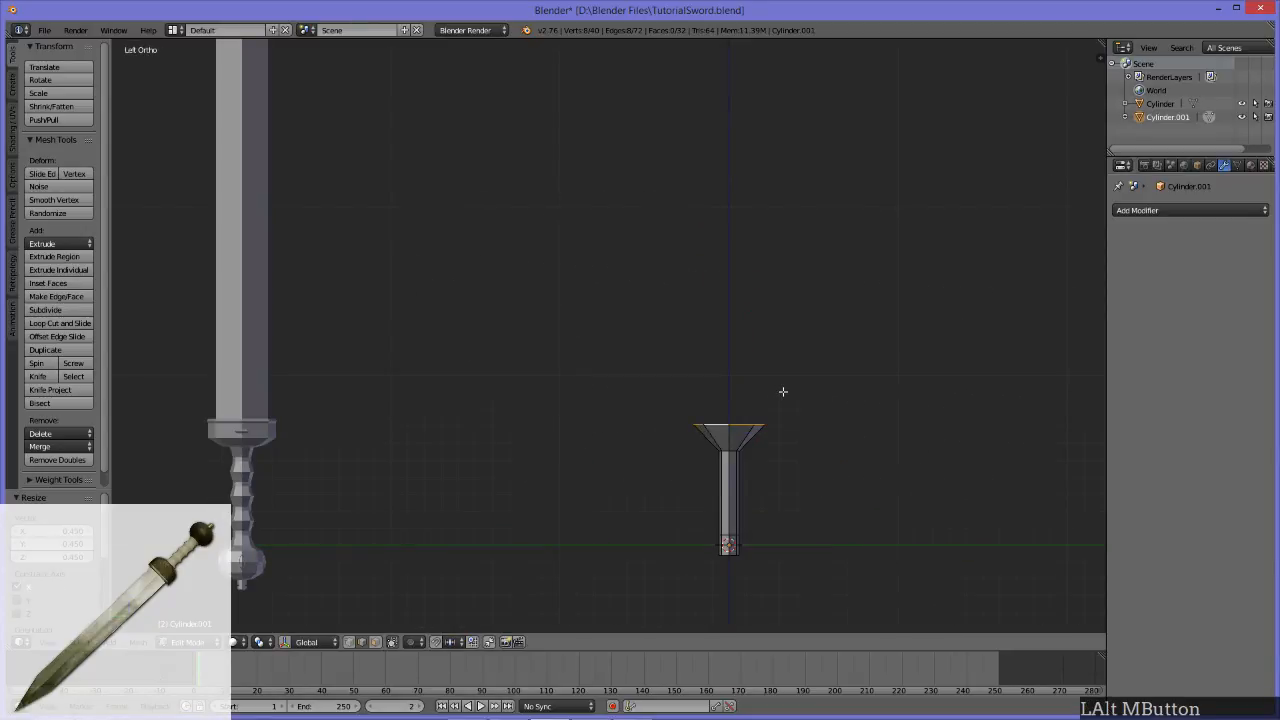
key("e")
key("z")
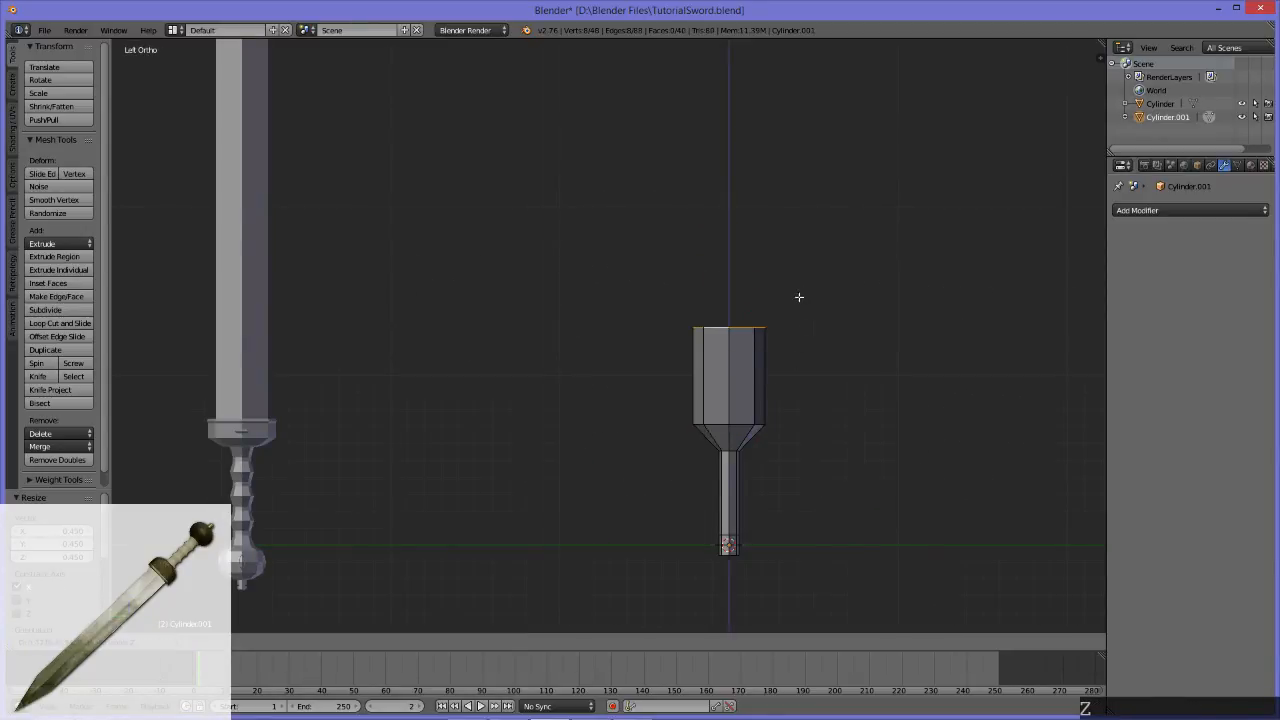
left_click(789, 371)
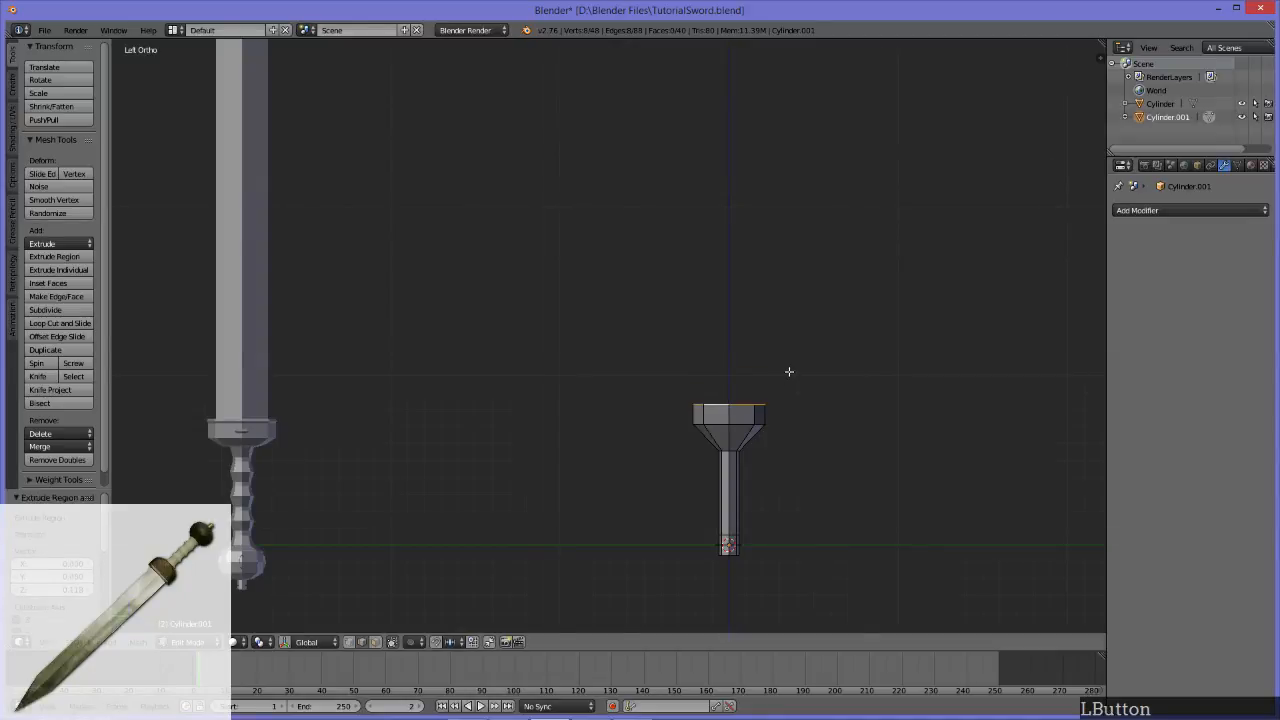
Step: Extrude the guard's top edge loop in place and scale it inward to about 0.7 for the blade's base
middle_click_drag(547, 333, 279, 341)
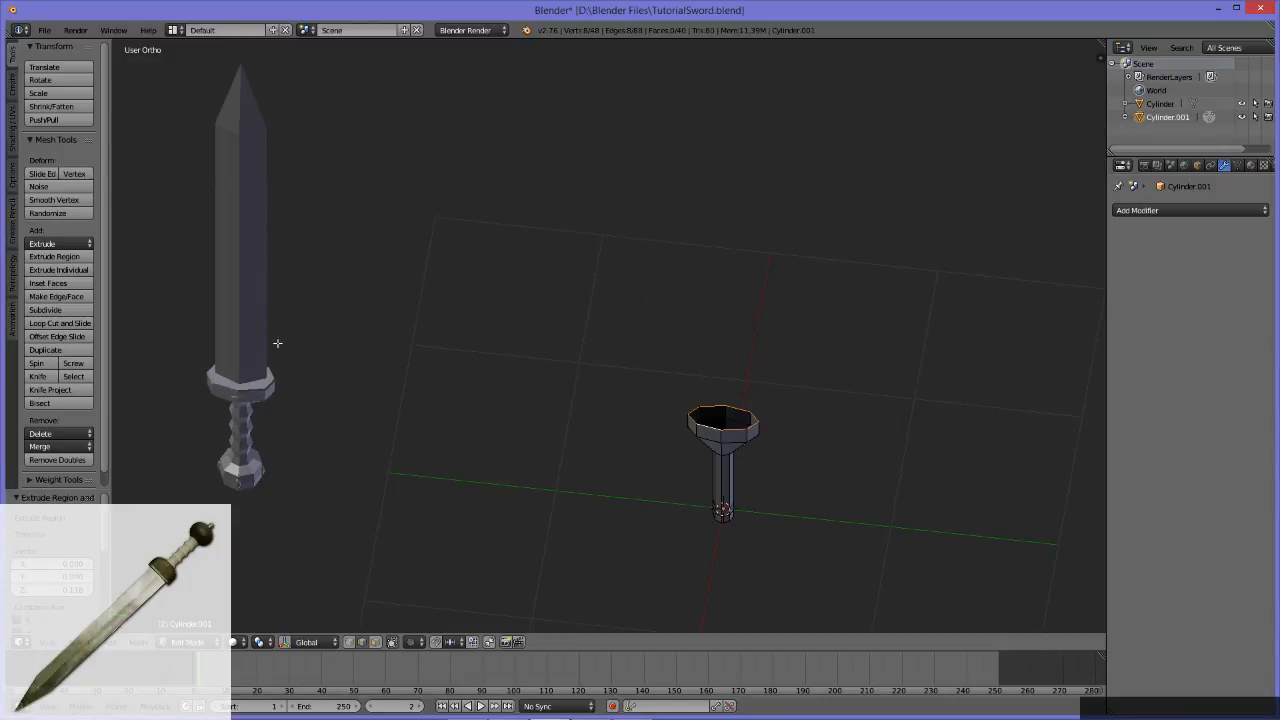
middle_click_drag(785, 474, 799, 437)
middle_click_drag(781, 471, 650, 429)
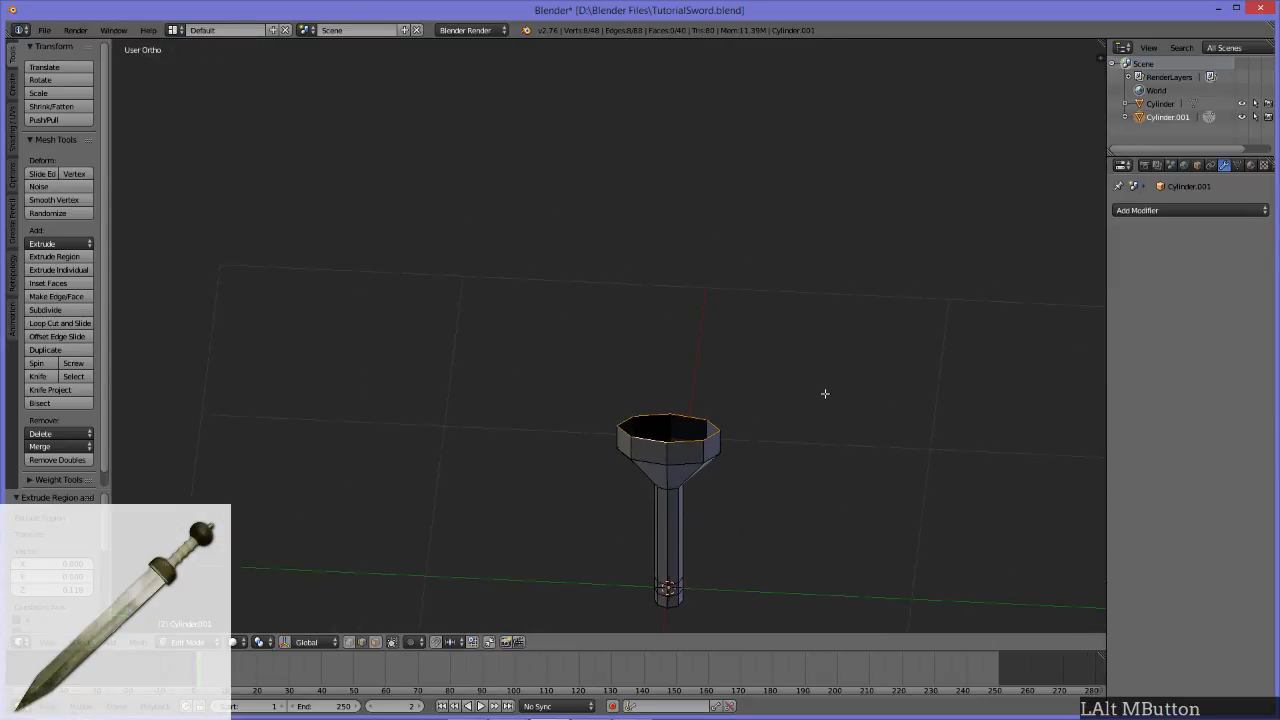
key("e")
right_click(837, 240)
key("s")
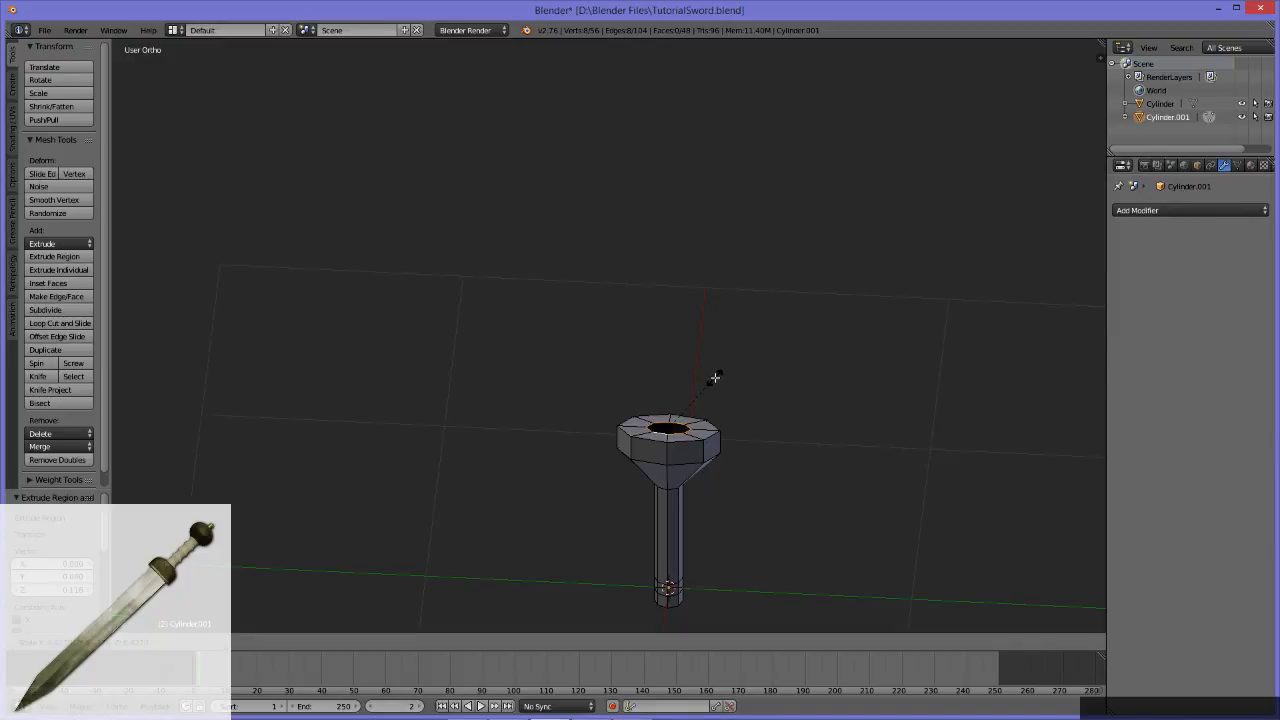
left_click(766, 377)
Step: Extrude the inner edge loop up along the Z axis by about 2.16 units to form the blade's main length
middle_click_drag(766, 377, 699, 396)
middle_click_drag(514, 434, 559, 330, "alt")
middle_click_drag(706, 333, 642, 305)
middle_click_drag(718, 376, 627, 370, "alt")
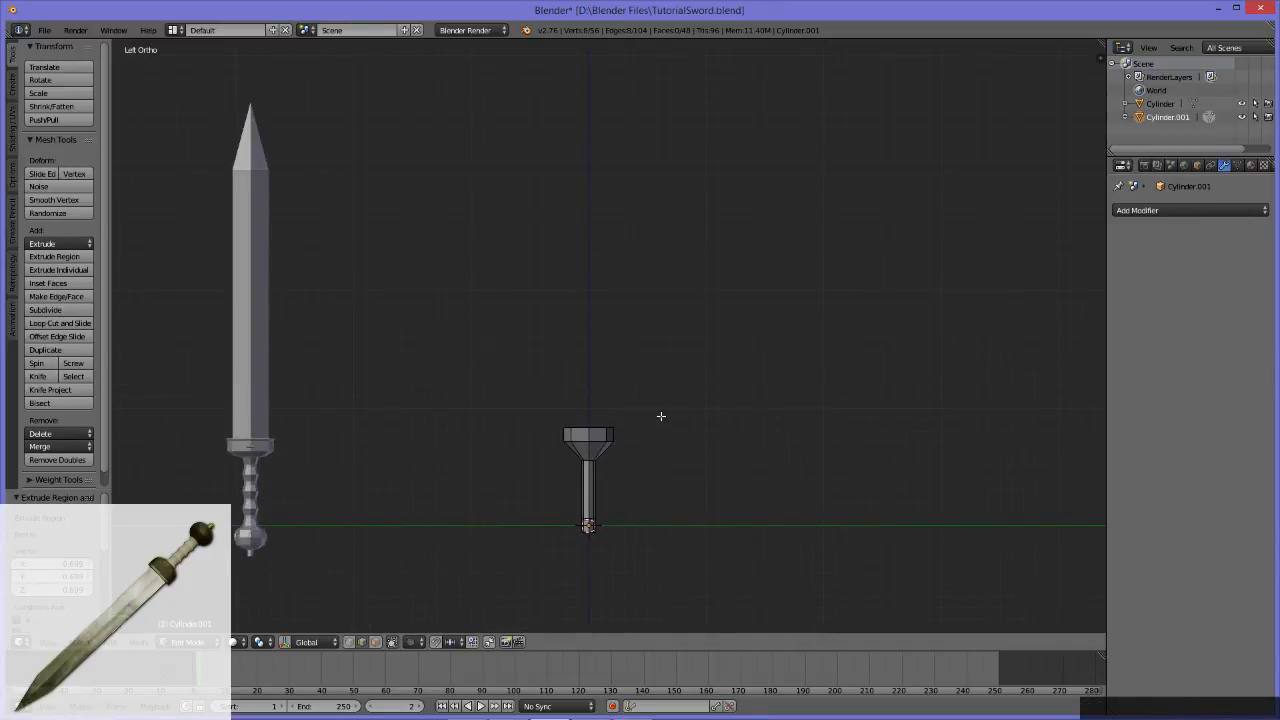
key("e")
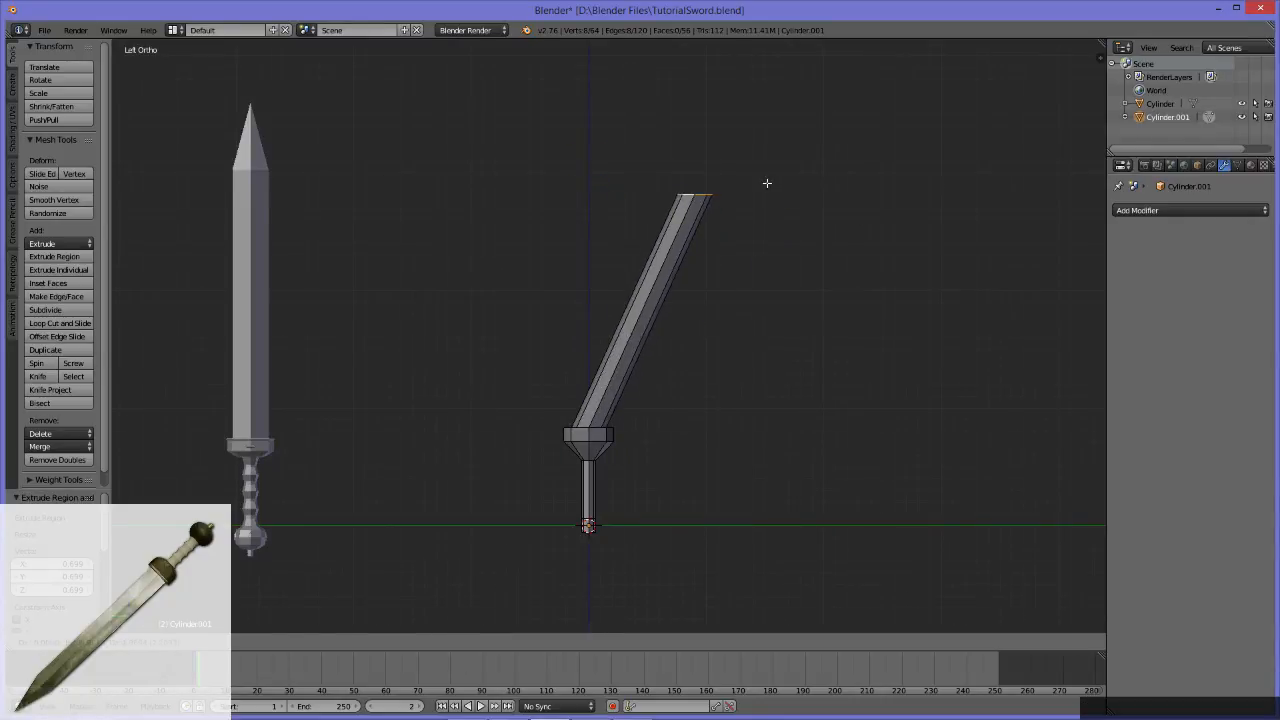
key("z")
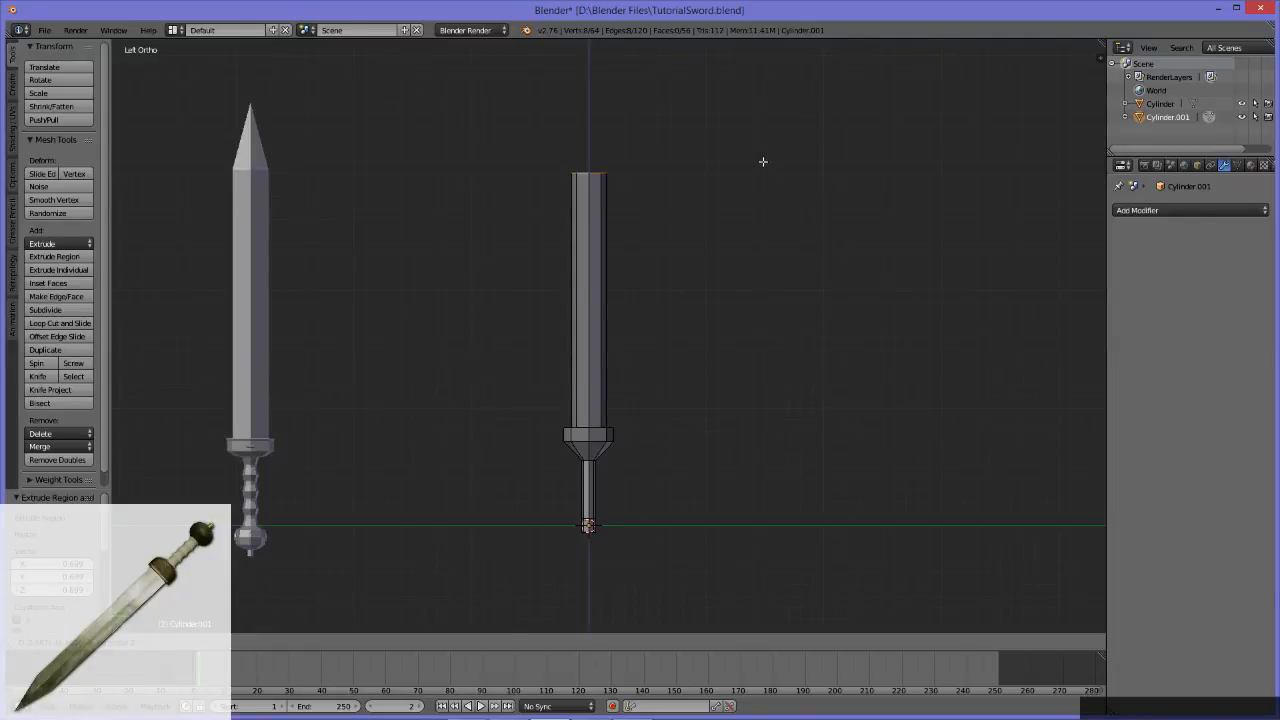
left_click(763, 161)
Step: Extrude the blade's top edge loop another 0.596 units or so along the Z axis as the tip section
middle_click_drag(612, 225, 604, 379, "alt")
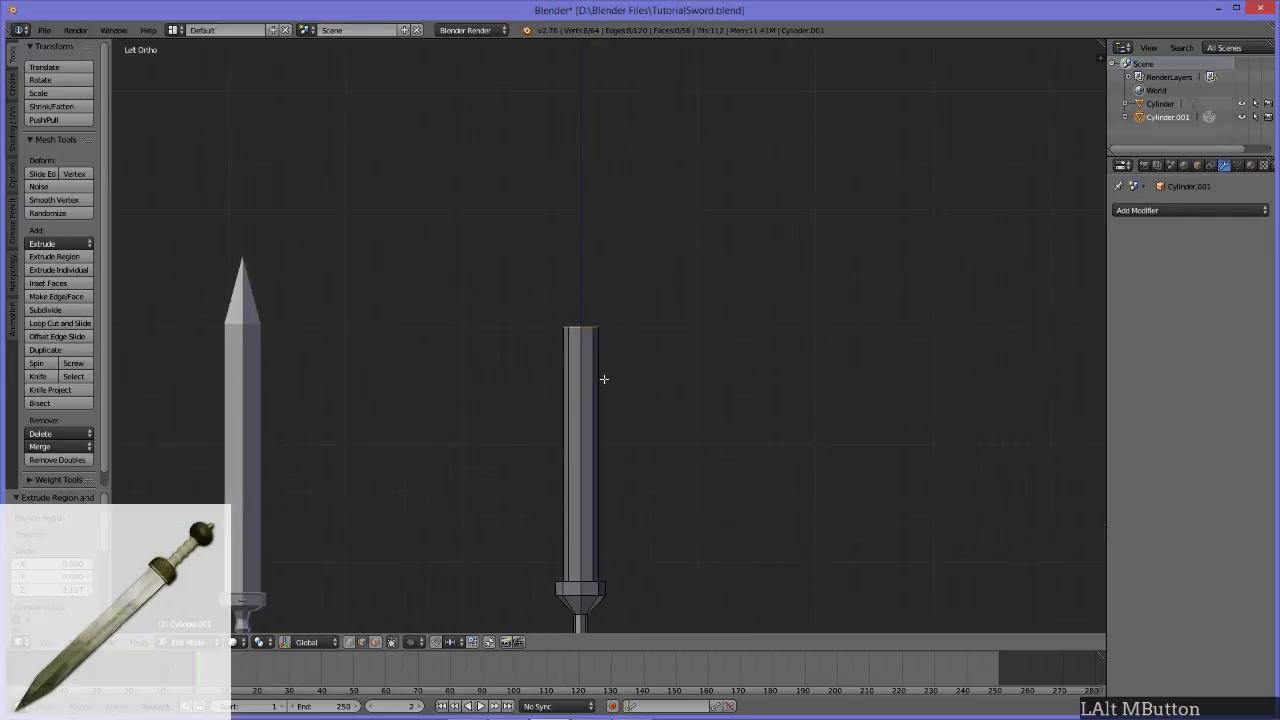
key("e")
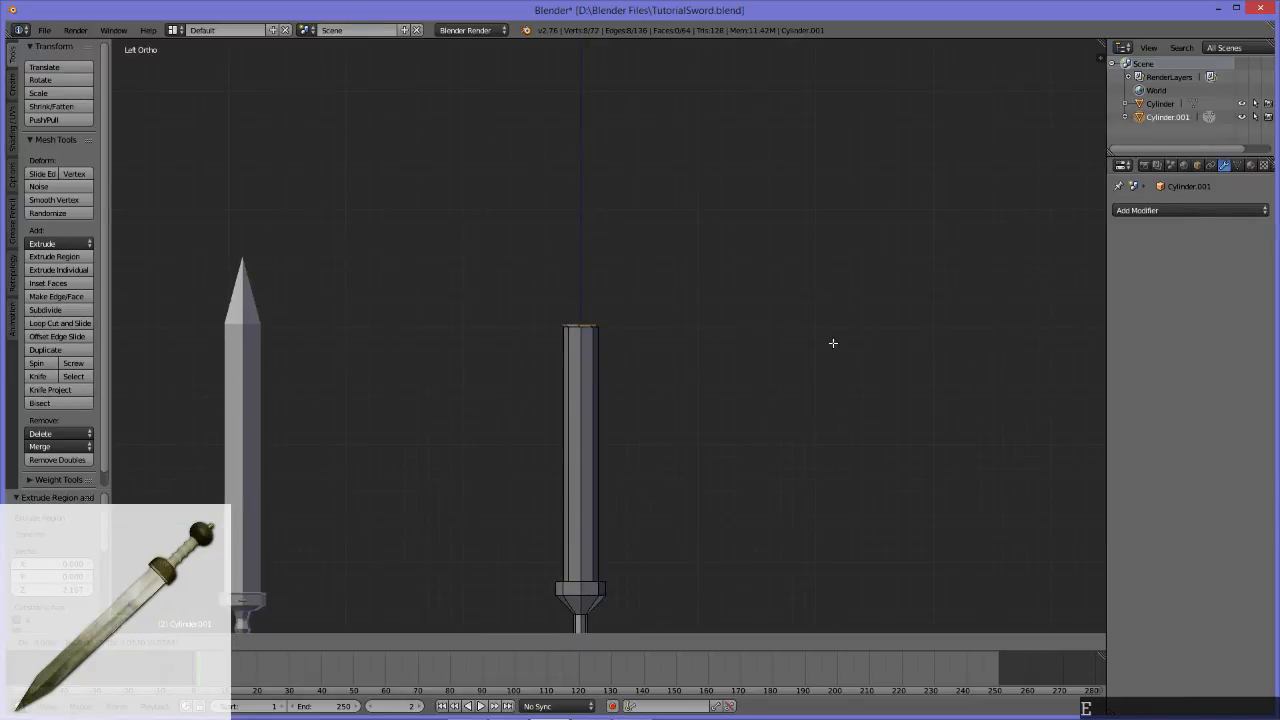
key("z")
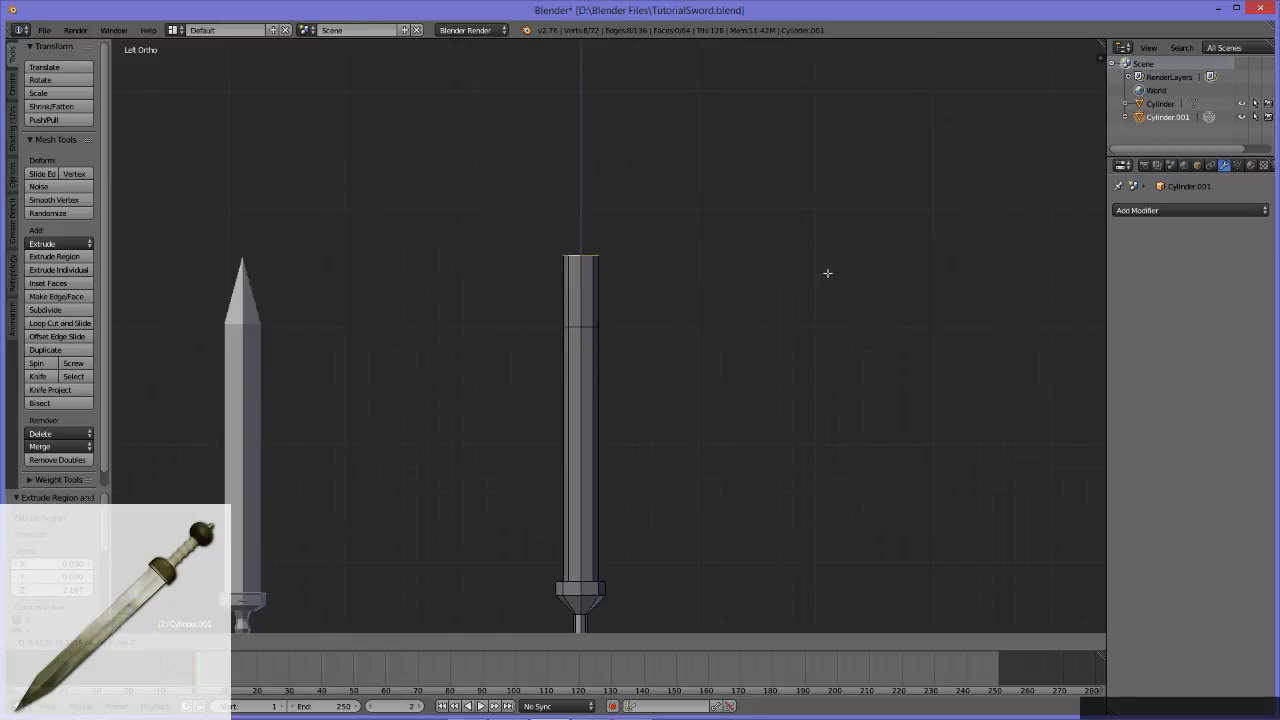
left_click(801, 277)
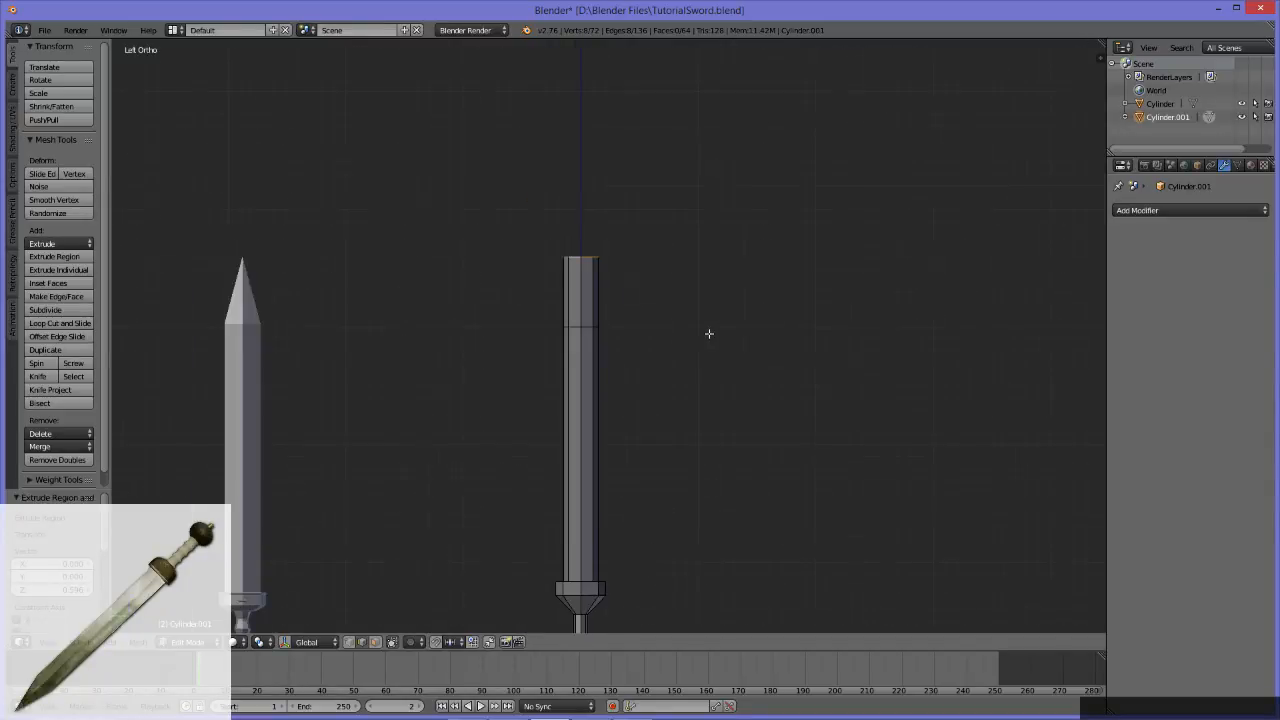
Step: Select four lengthwise edge loops running along the blade, guard and handle
scroll(620, 330, "up", 2)
middle_click_drag(603, 309, 304, 258)
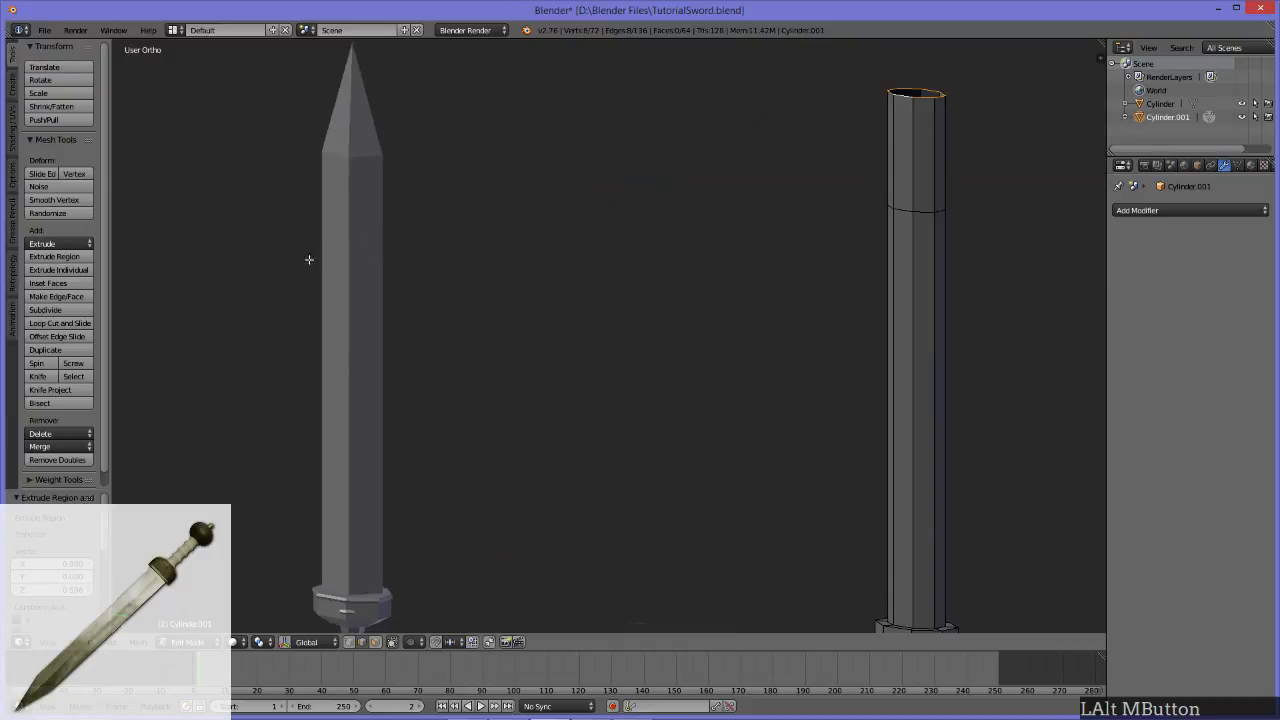
scroll(715, 257, "down", 5)
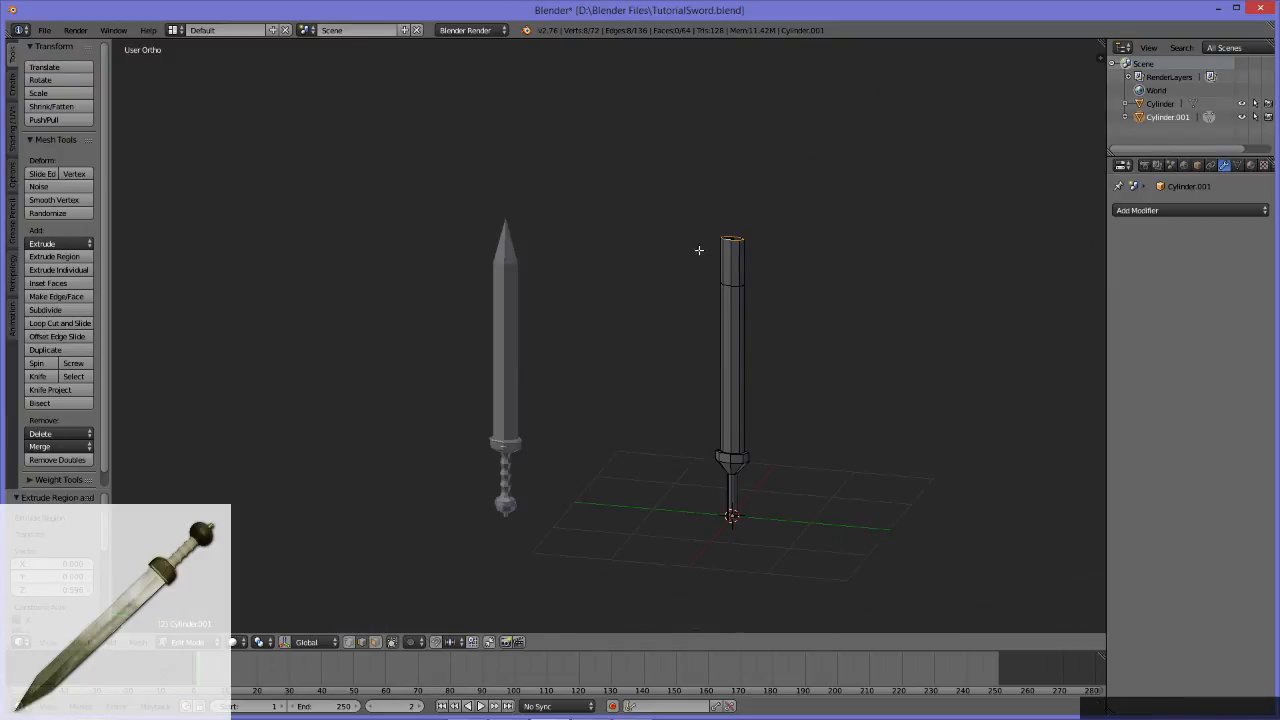
middle_click(753, 352, "alt")
scroll(566, 400, "up", 3)
mouse_move(546, 391)
middle_mouse_down()
mouse_move(588, 371)
mouse_move(600, 400)
mouse_move(580, 451)
mouse_move(417, 414)
mouse_move(569, 377)
mouse_move(551, 369)
mouse_move(547, 385)
middle_mouse_up()
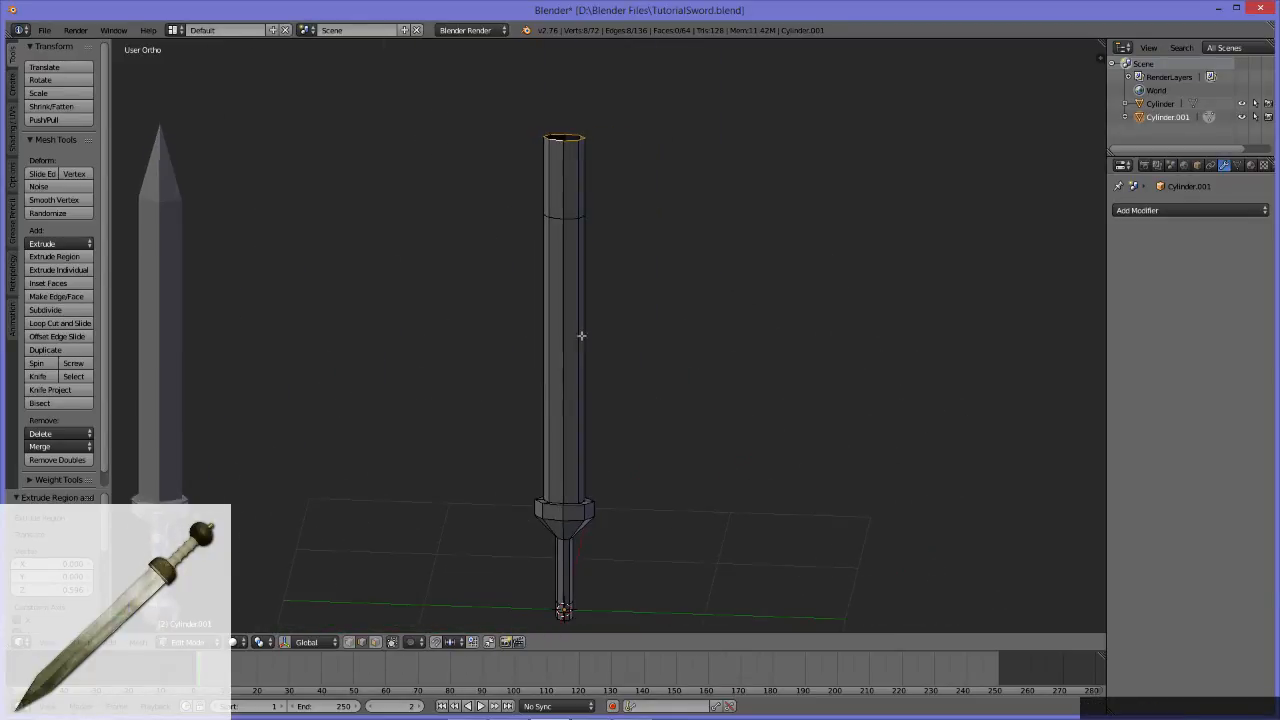
left_click(581, 196, "alt")
left_click(555, 182, "alt")
left_click(586, 222, "alt+shift")
middle_click_drag(620, 206, 424, 242)
left_click(648, 198, "alt+shift")
left_click(678, 194, "alt+shift")
middle_click_drag(691, 271, 720, 213, "alt")
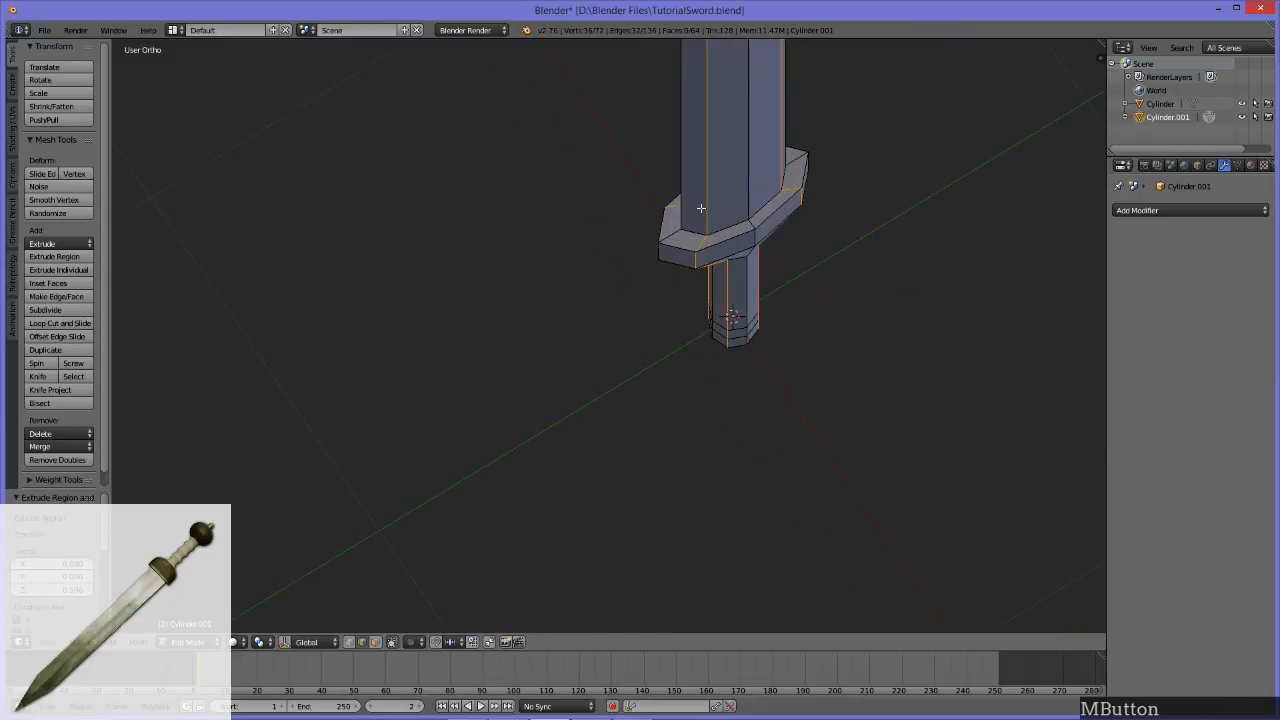
Step: Compare the blade, guard and selected lengthwise edges with the reference sword from the side, at an angle and from the front
middle_click_drag(768, 294, 547, 427)
scroll(547, 427, "down", 7)
middle_click_drag(596, 480, 597, 380)
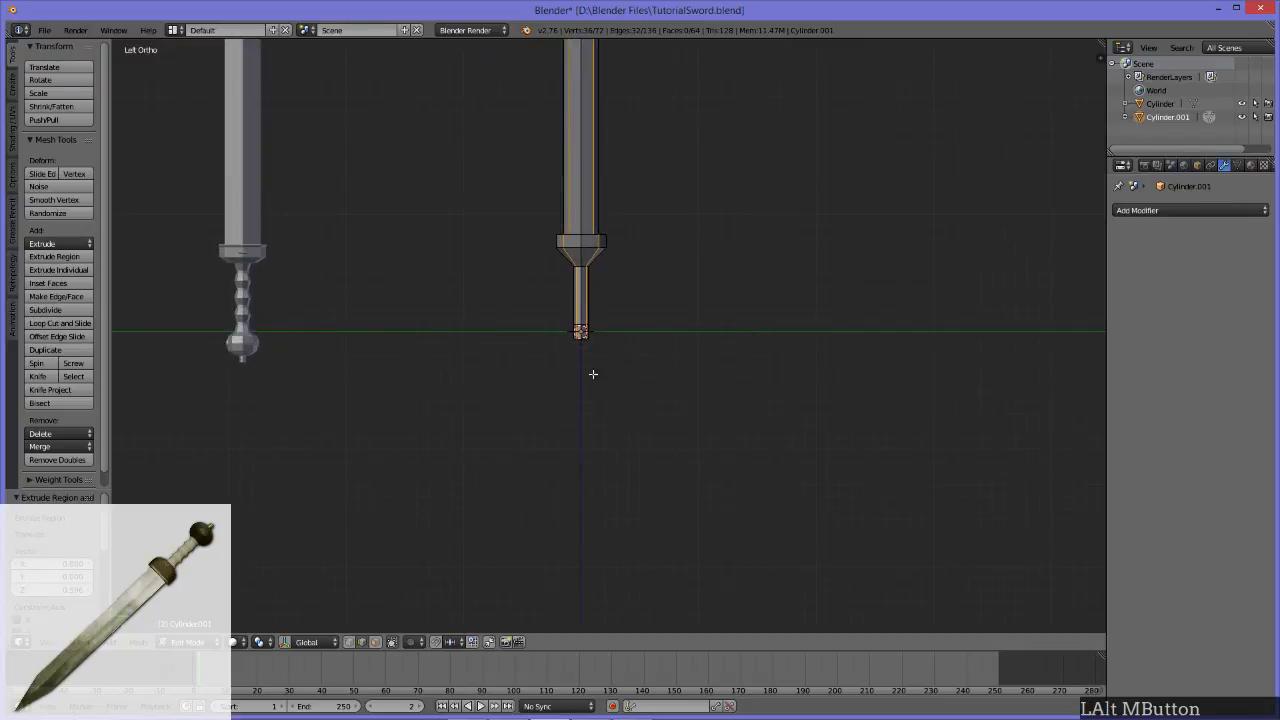
middle_click_drag(394, 248, 400, 431, "shift")
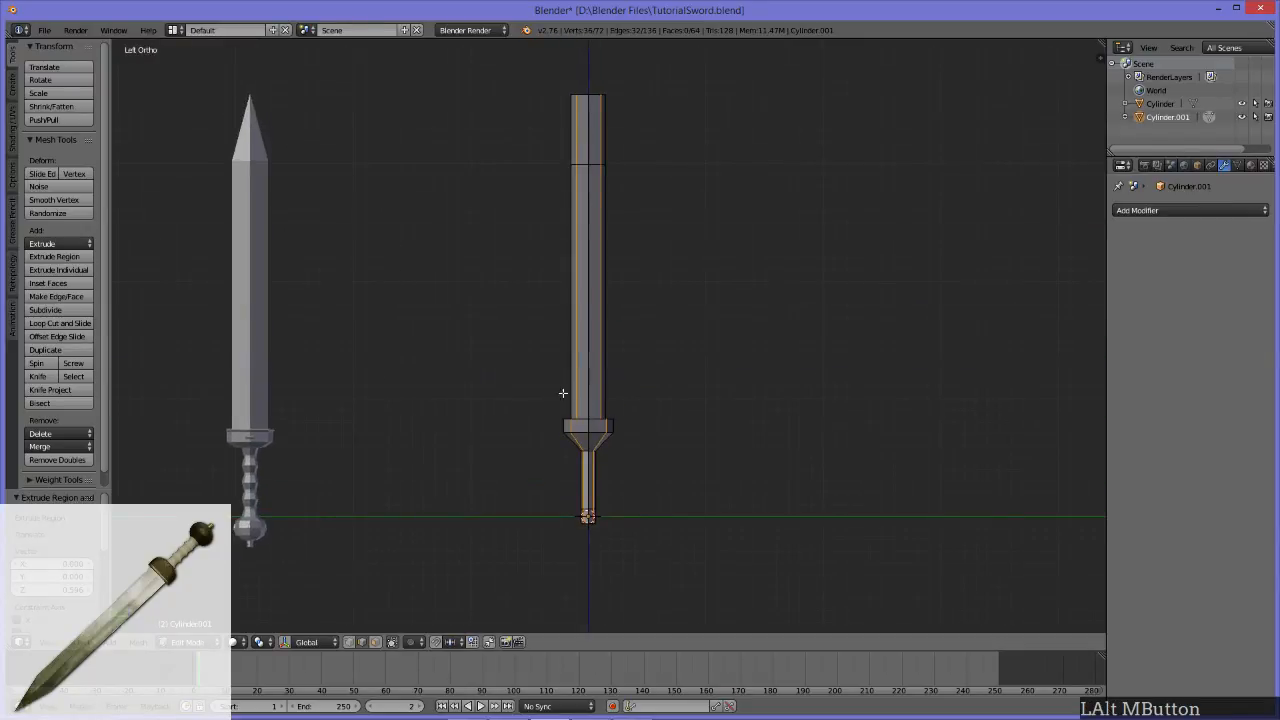
middle_click_drag(533, 200, 555, 256)
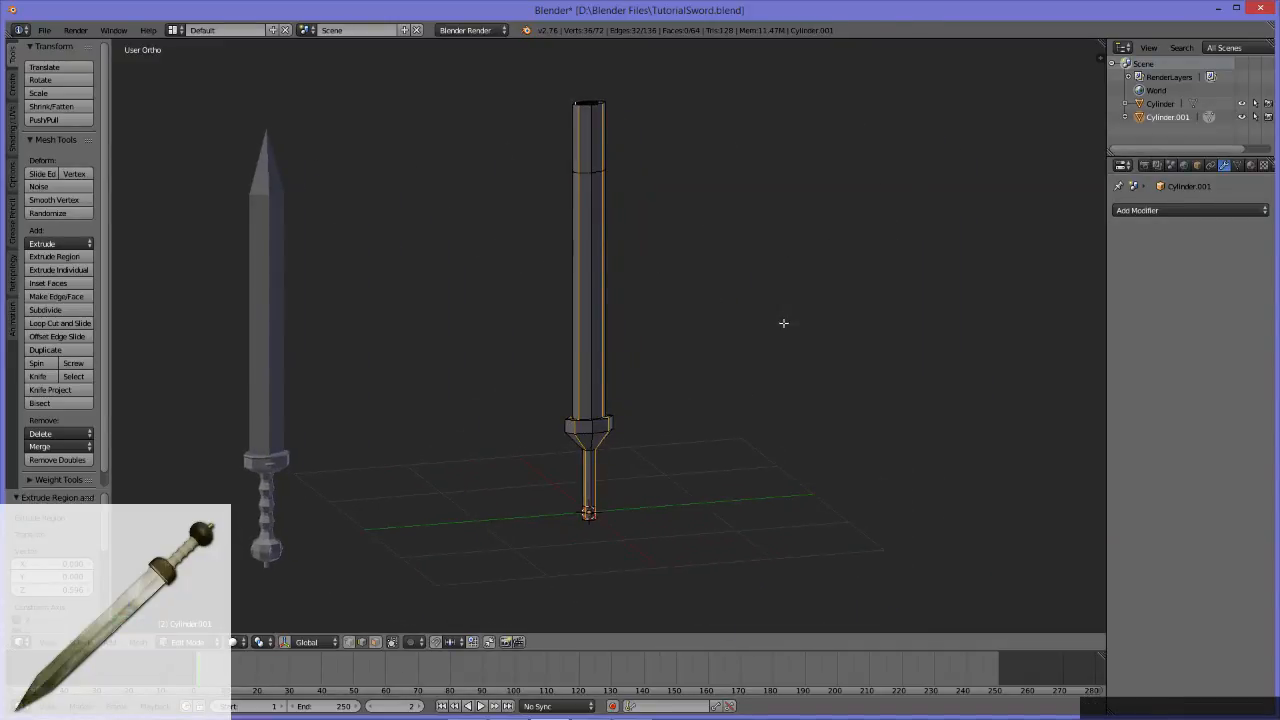
middle_click_drag(877, 359, 735, 392)
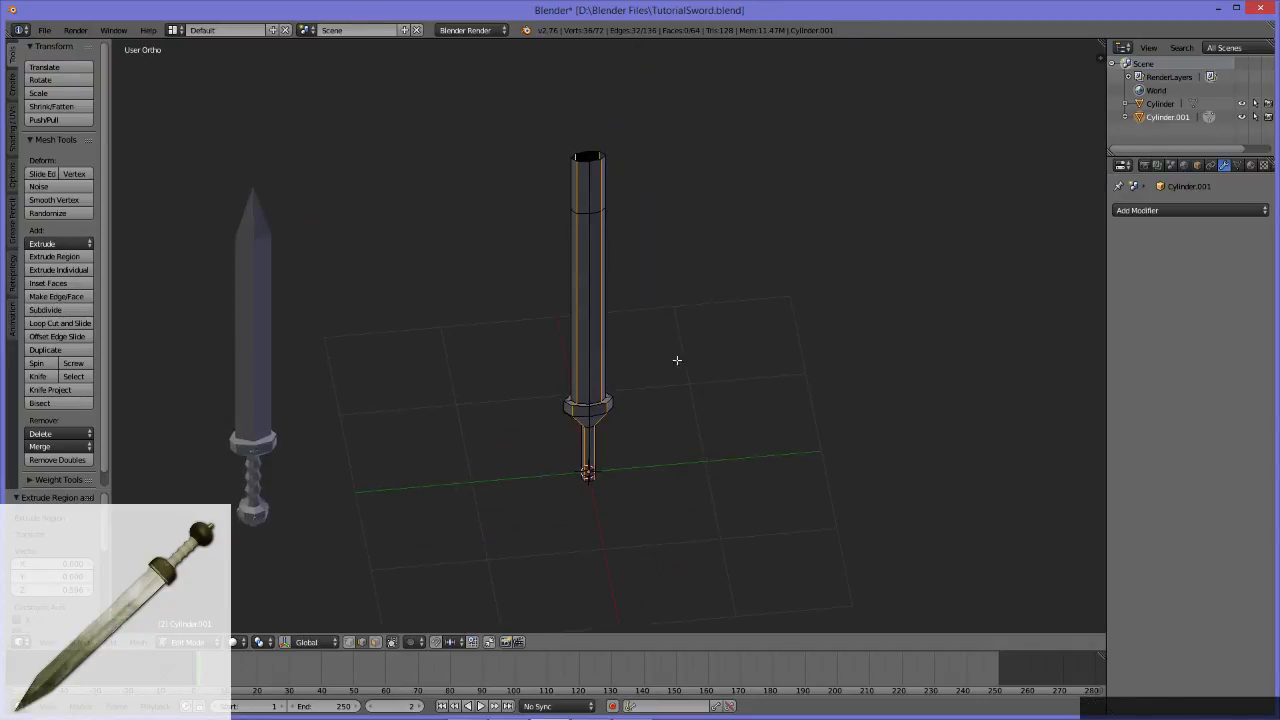
middle_click_drag(418, 337, 757, 398)
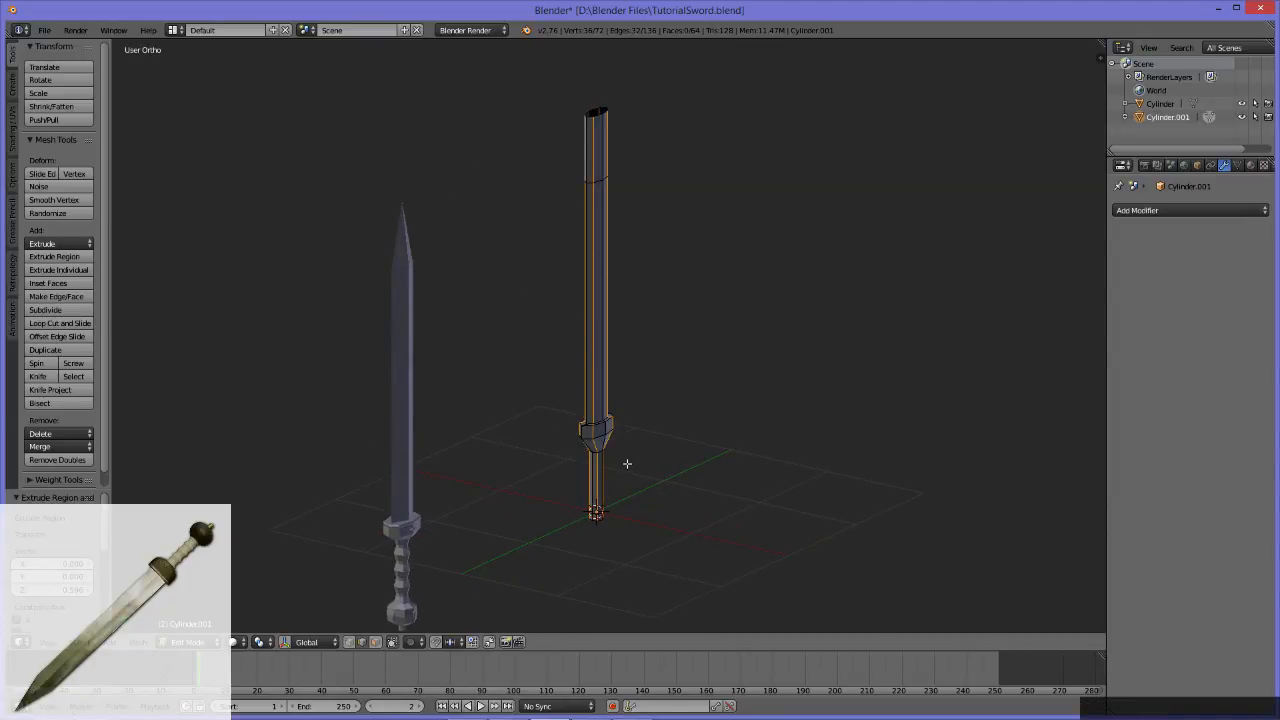
middle_click_drag(537, 402, 281, 367)
middle_click_drag(620, 395, 594, 465, "alt")
Step: Deselect everything, switch to face selection and leave limiting the selection to visible geometry turned off
key("a")
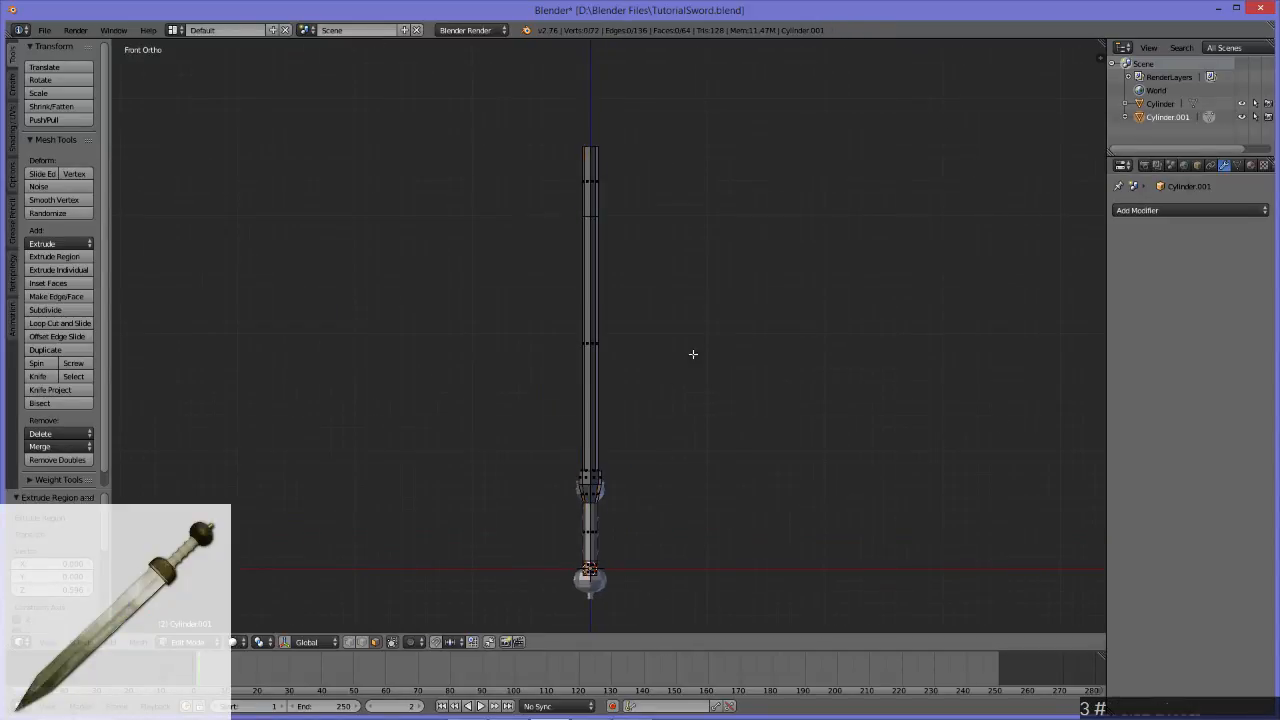
left_click_drag(724, 141, 735, 447)
key("q")
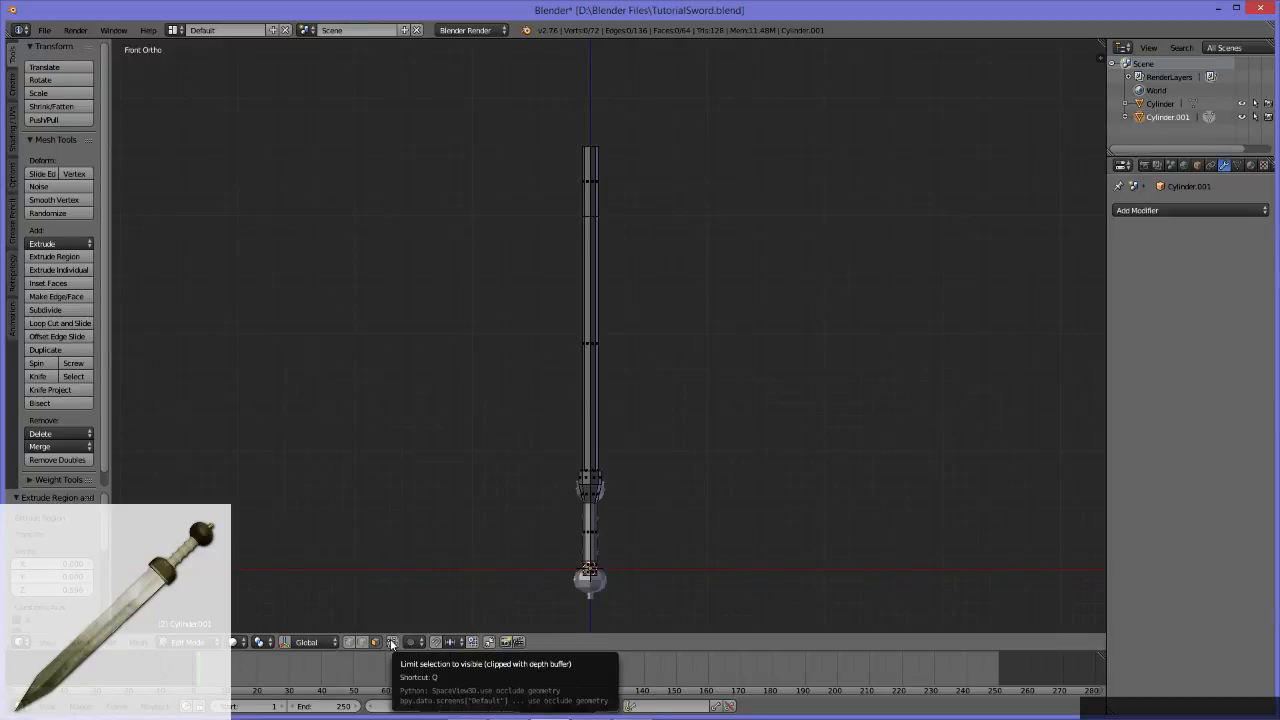
key("q")
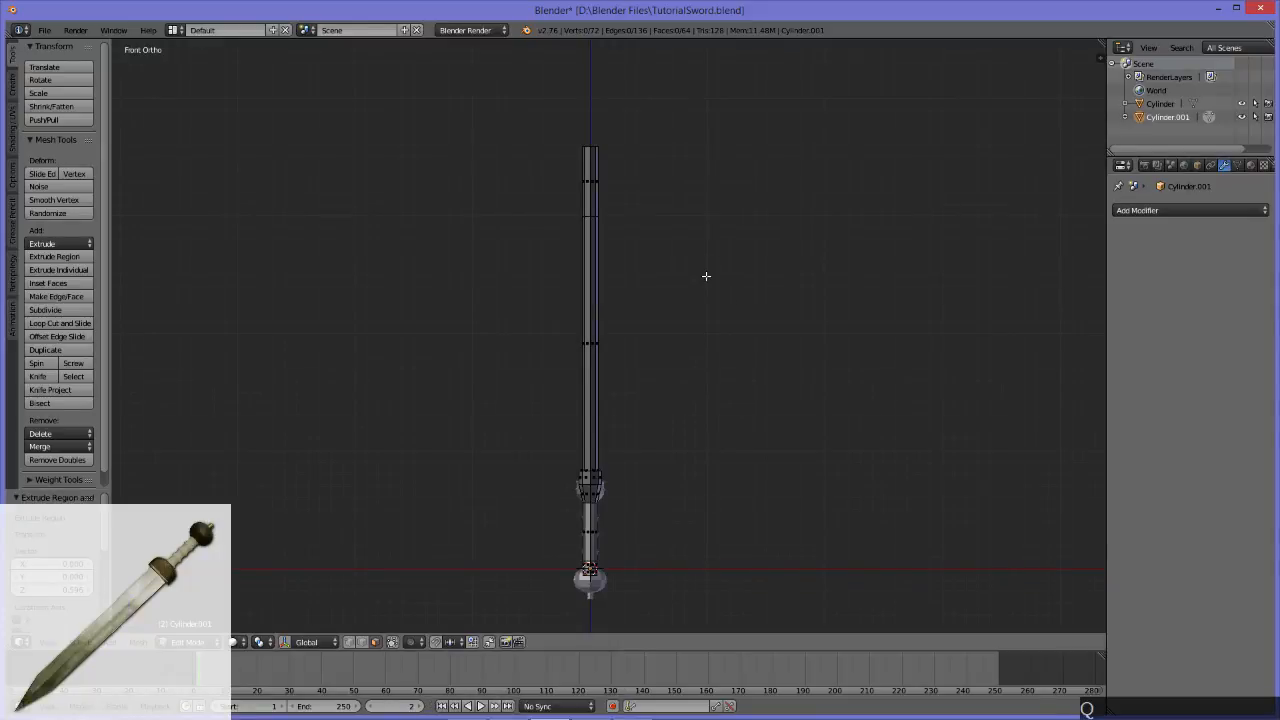
middle_click_drag(706, 276, 649, 285)
middle_click_drag(668, 242, 647, 555, "alt")
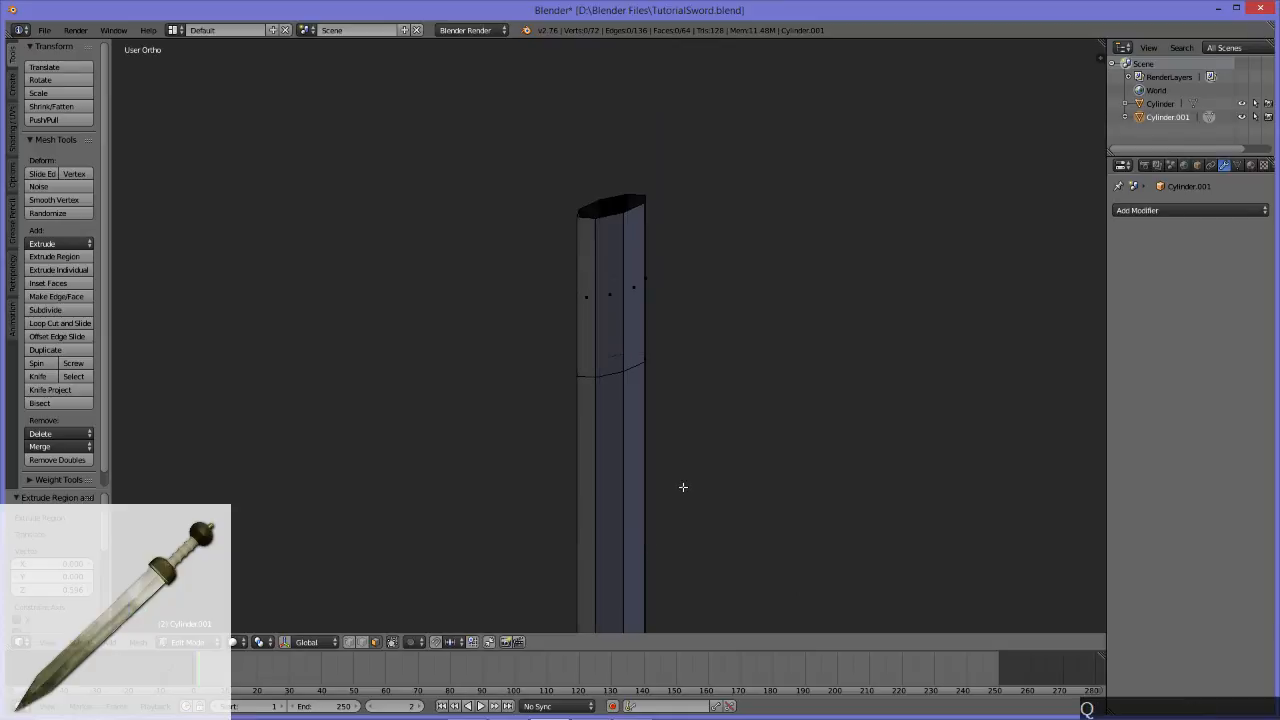
middle_click_drag(711, 417, 697, 328)
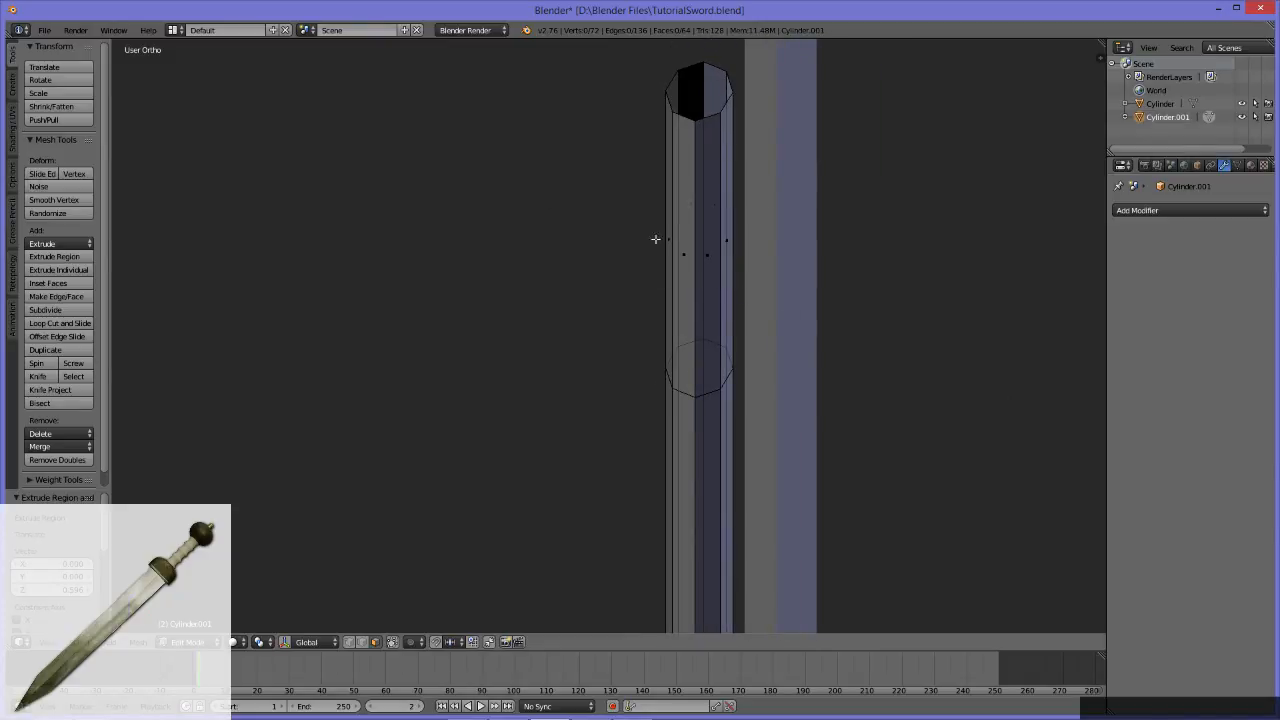
Step: Delete the faces of one lengthwise half of the sword, from the handle through the guard and blade to the tip section
middle_click_drag(743, 331, 860, 283)
left_click_drag(926, 228, 634, 199)
middle_click_drag(634, 199, 789, 310)
key("q")
left_click_drag(868, 330, 535, 155)
middle_click_drag(453, 182, 573, 241)
key("q")
scroll(746, 314, "down", 6)
middle_click_drag(734, 331, 707, 325)
scroll(700, 329, "down", 6)
middle_click_drag(689, 480, 684, 444, "shift")
scroll(689, 436, "up", 4)
left_click_drag(711, 615, 631, 111)
middle_click_drag(657, 420, 669, 191, "alt")
scroll(671, 318, "up", 5)
middle_click_drag(699, 332, 750, 337)
key("x")
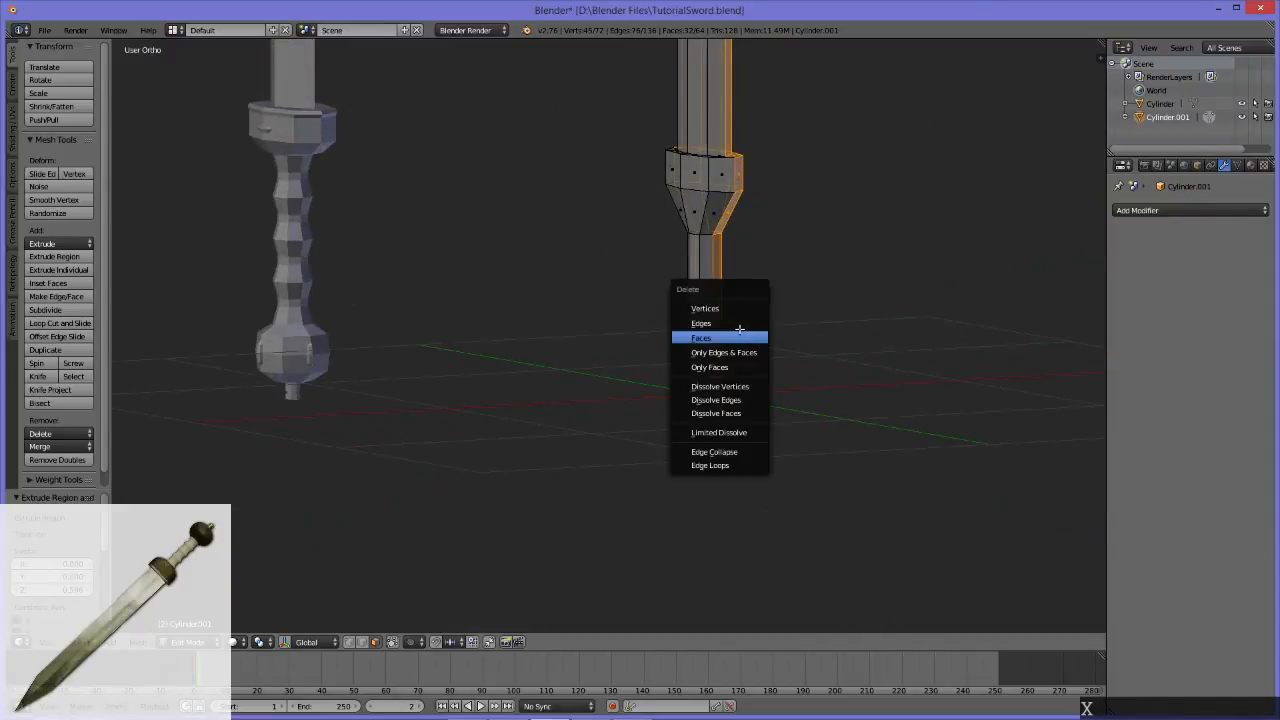
left_click(739, 336)
middle_click_drag(731, 311, 656, 405)
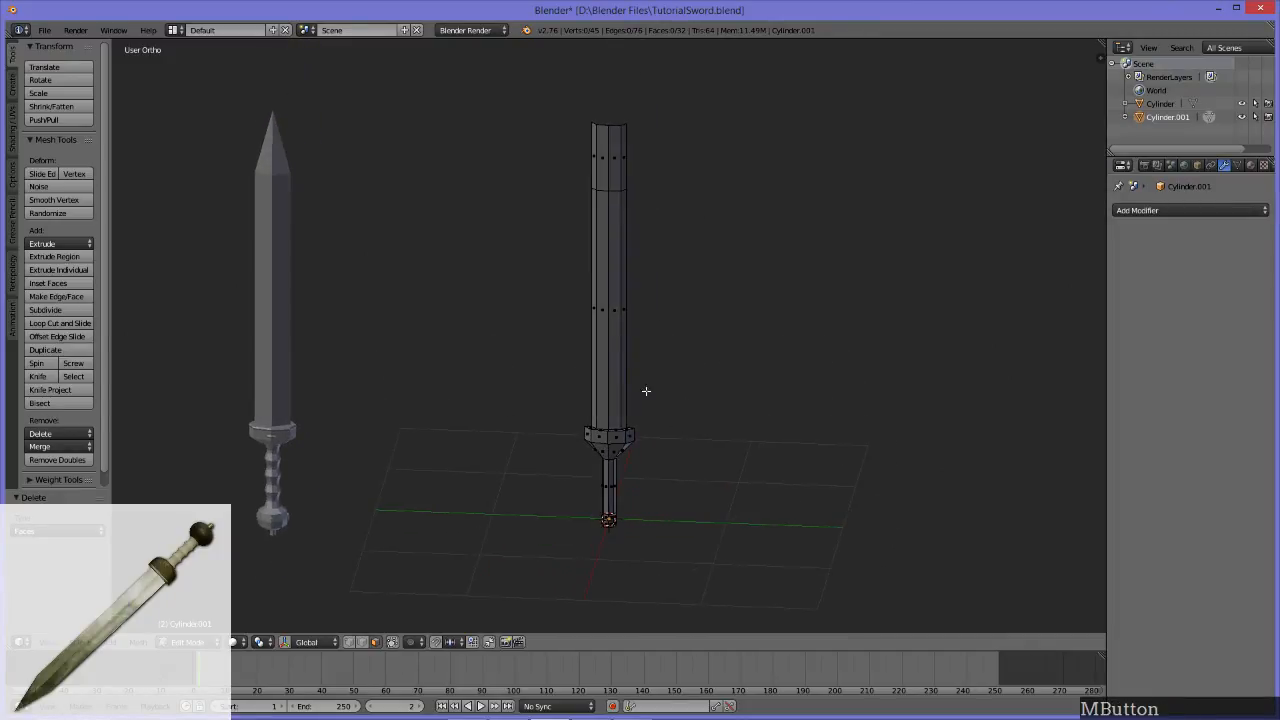
Step: Add a Mirror modifier to the remaining half of the sword, mirroring on the X axis
key("Tab")
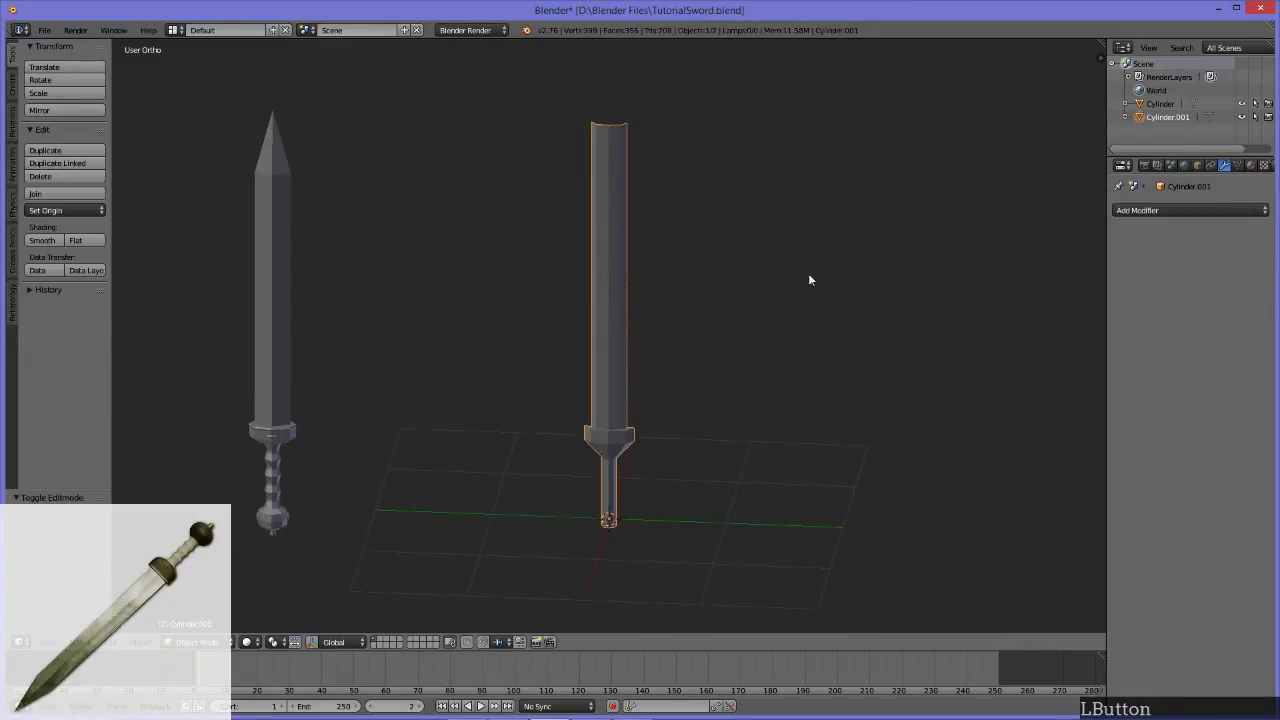
key("Tab")
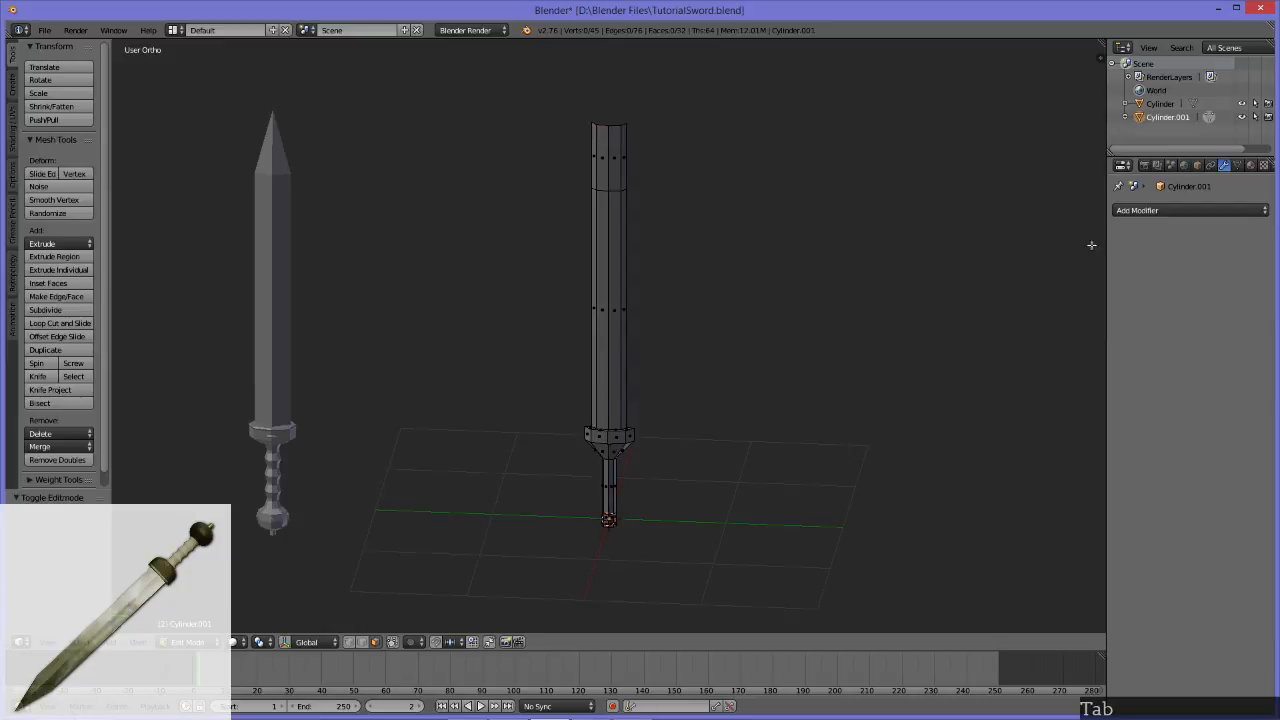
left_click(1172, 212)
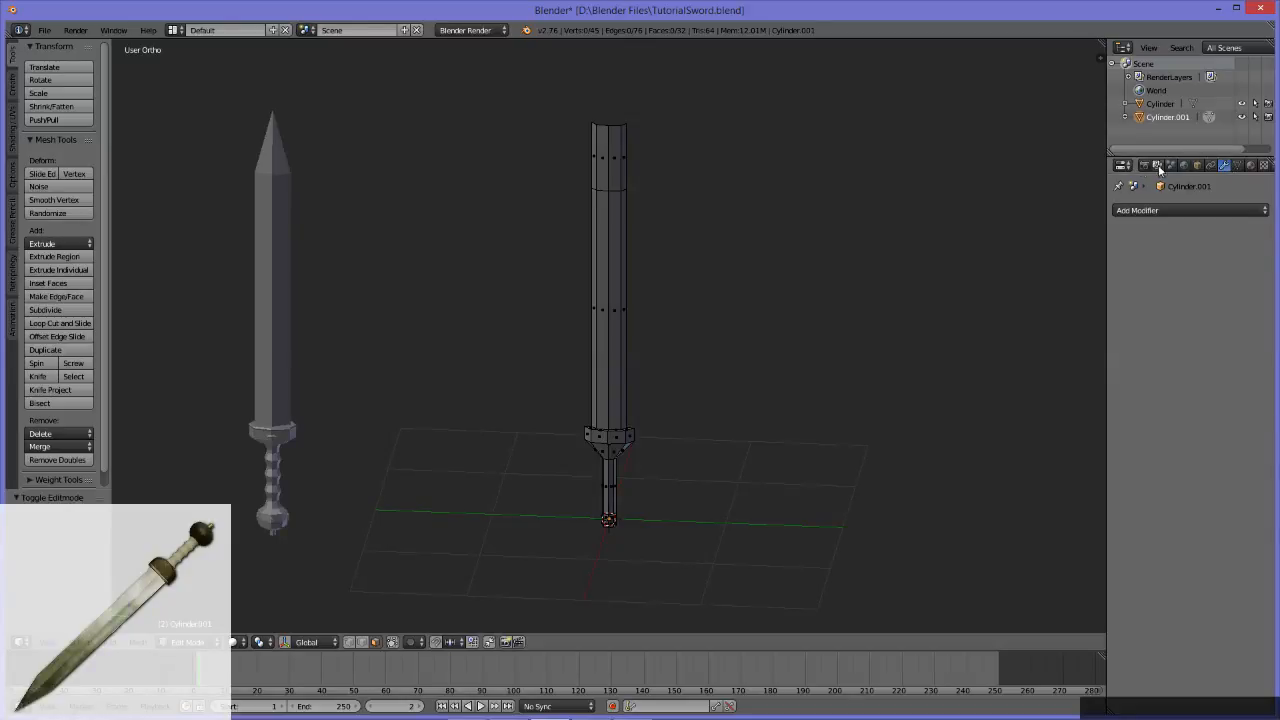
left_click(1197, 166)
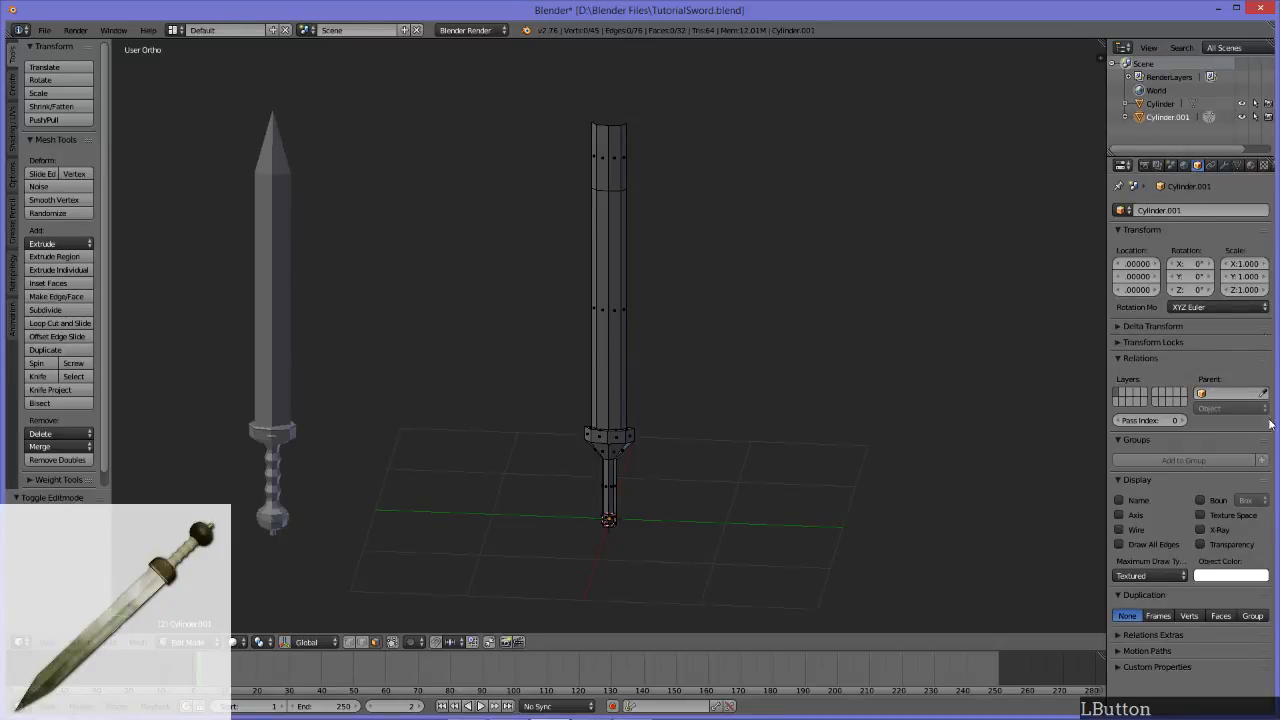
left_click(1224, 166)
left_click(1176, 211)
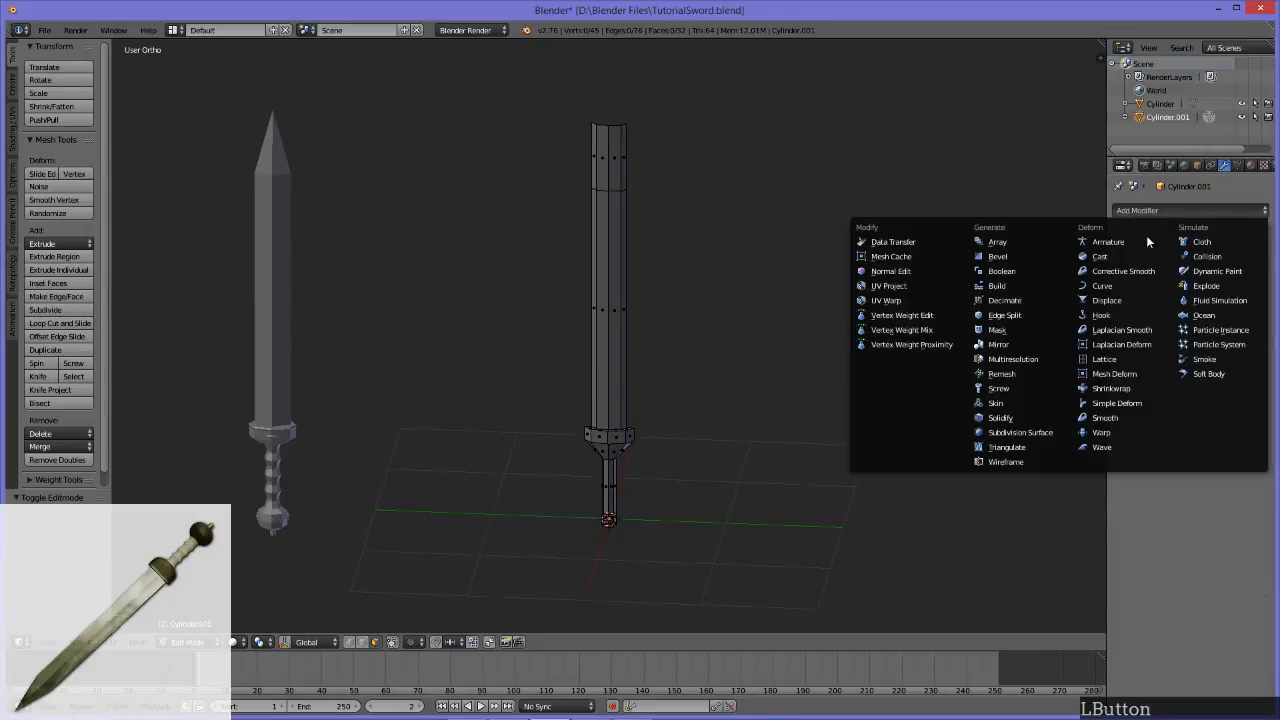
left_click(1005, 344)
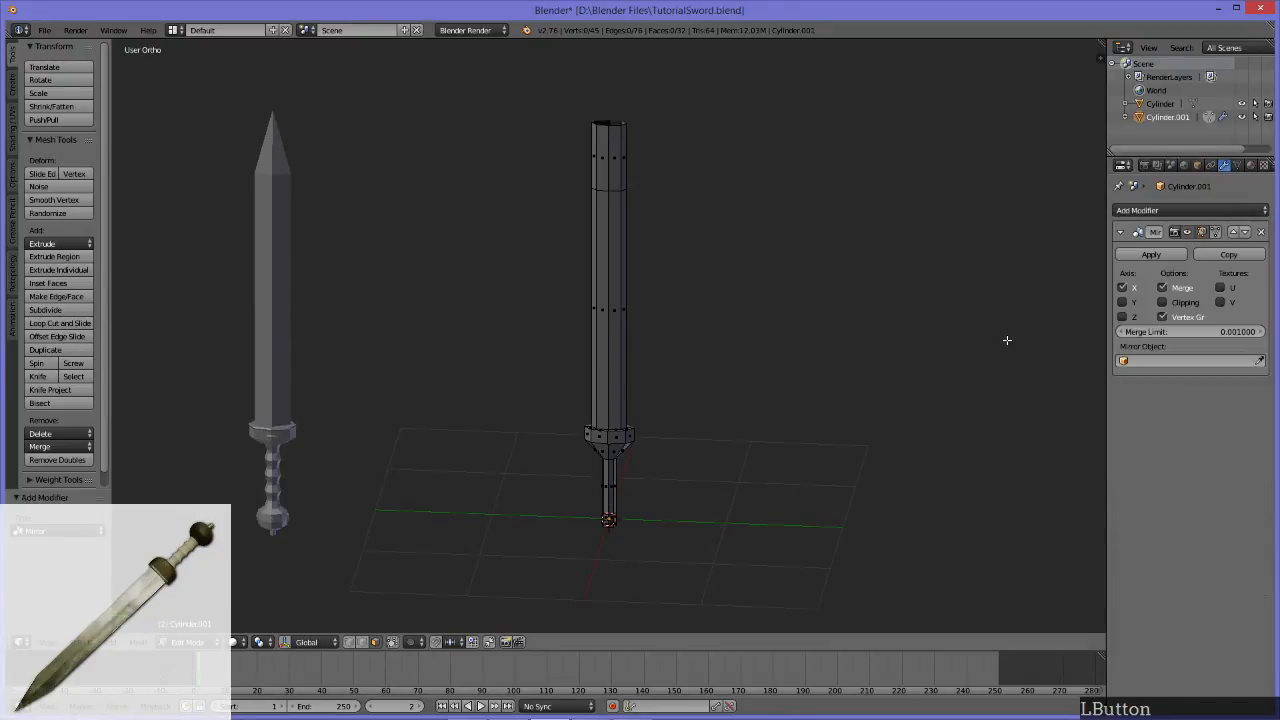
Step: Try moving one face of the tip section along the X axis with the mirror's clipping off, and undo the move
middle_click_drag(811, 269, 537, 358)
key("q")
scroll(688, 343, "up", 5)
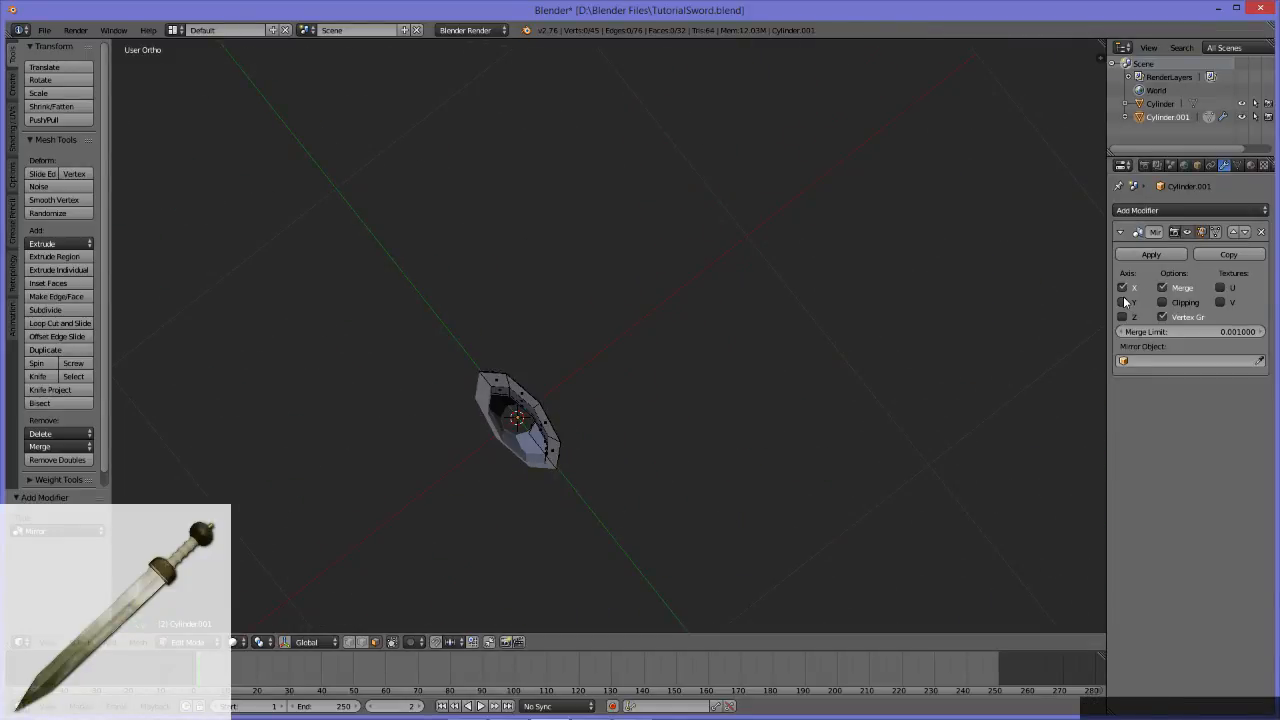
middle_click_drag(605, 407, 437, 295)
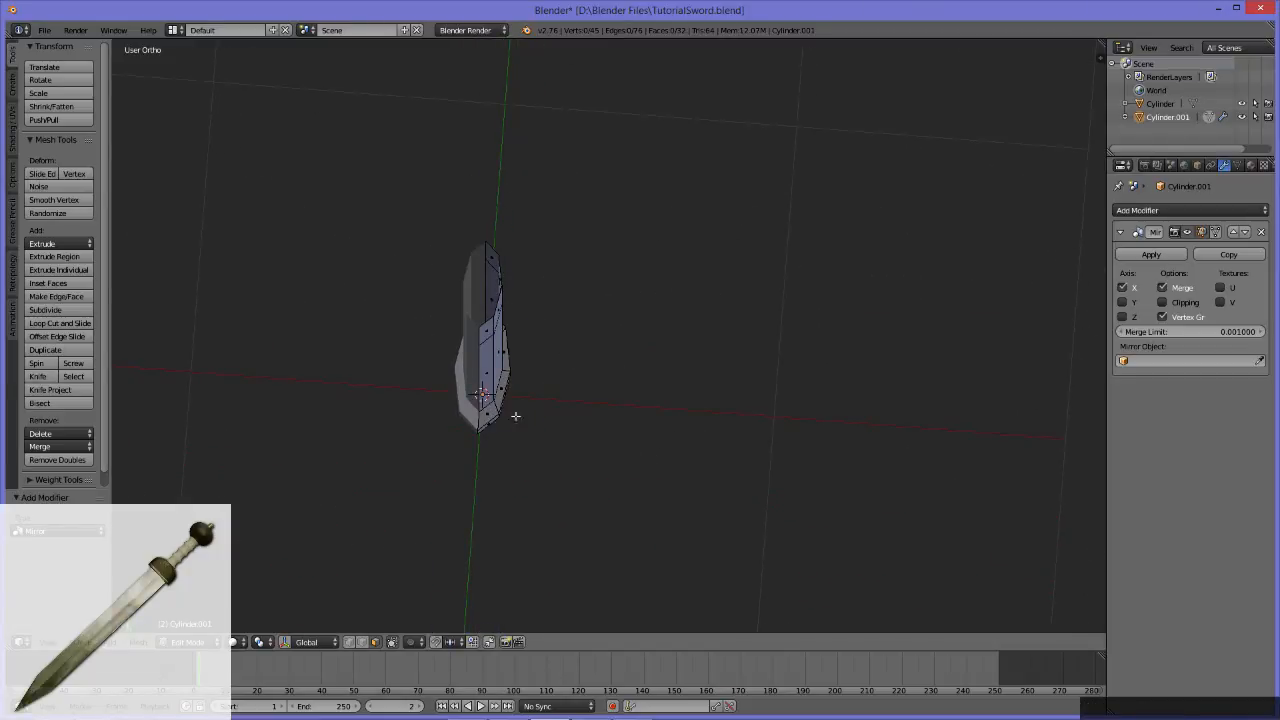
middle_click_drag(701, 414, 631, 355)
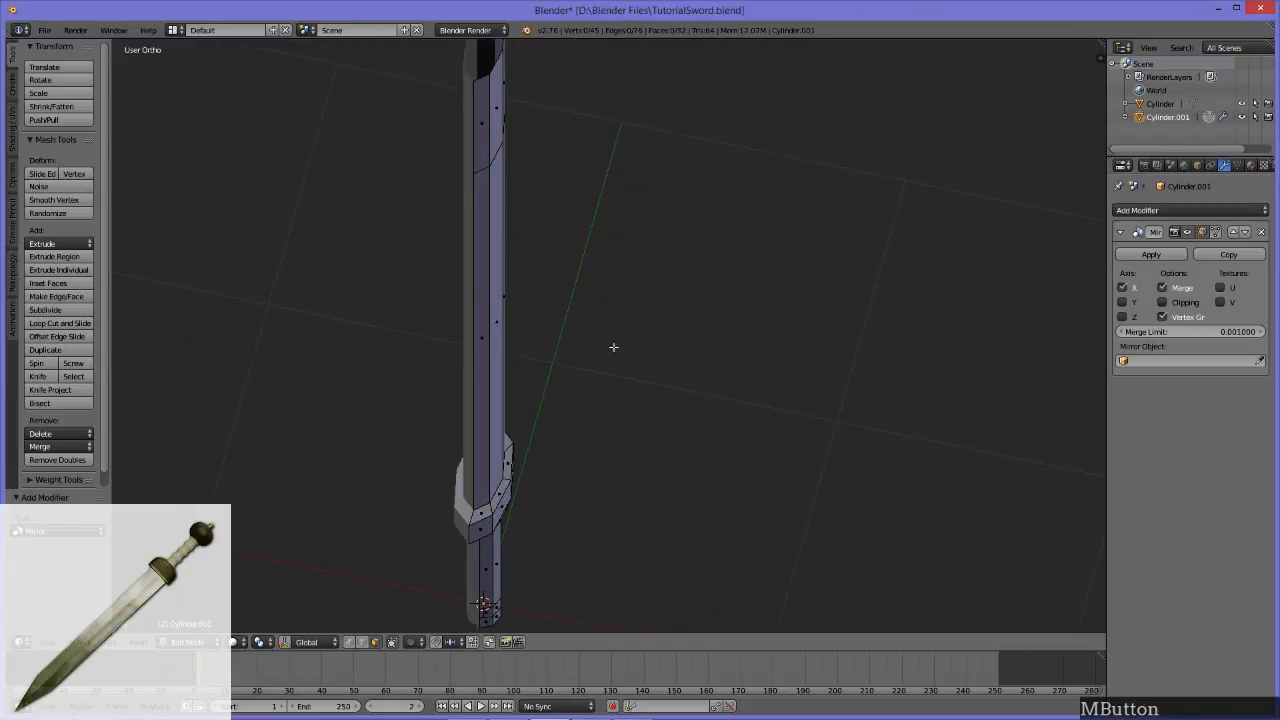
left_click(485, 123)
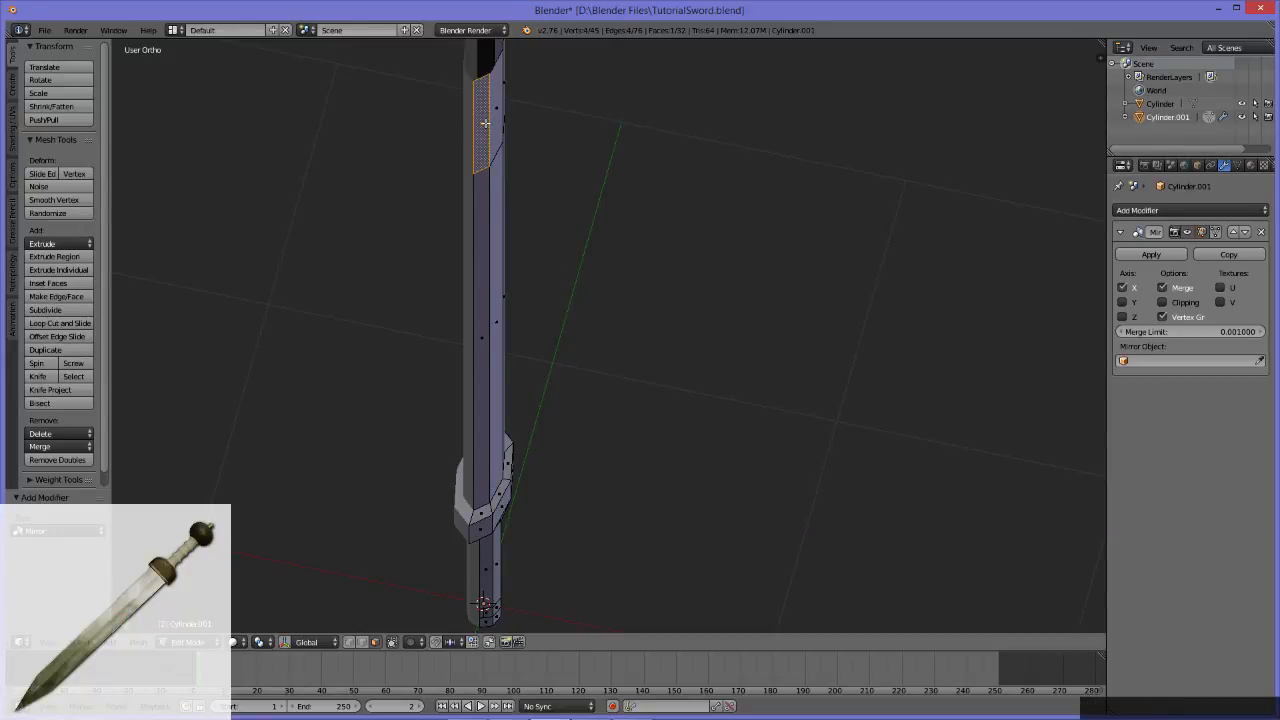
key("g")
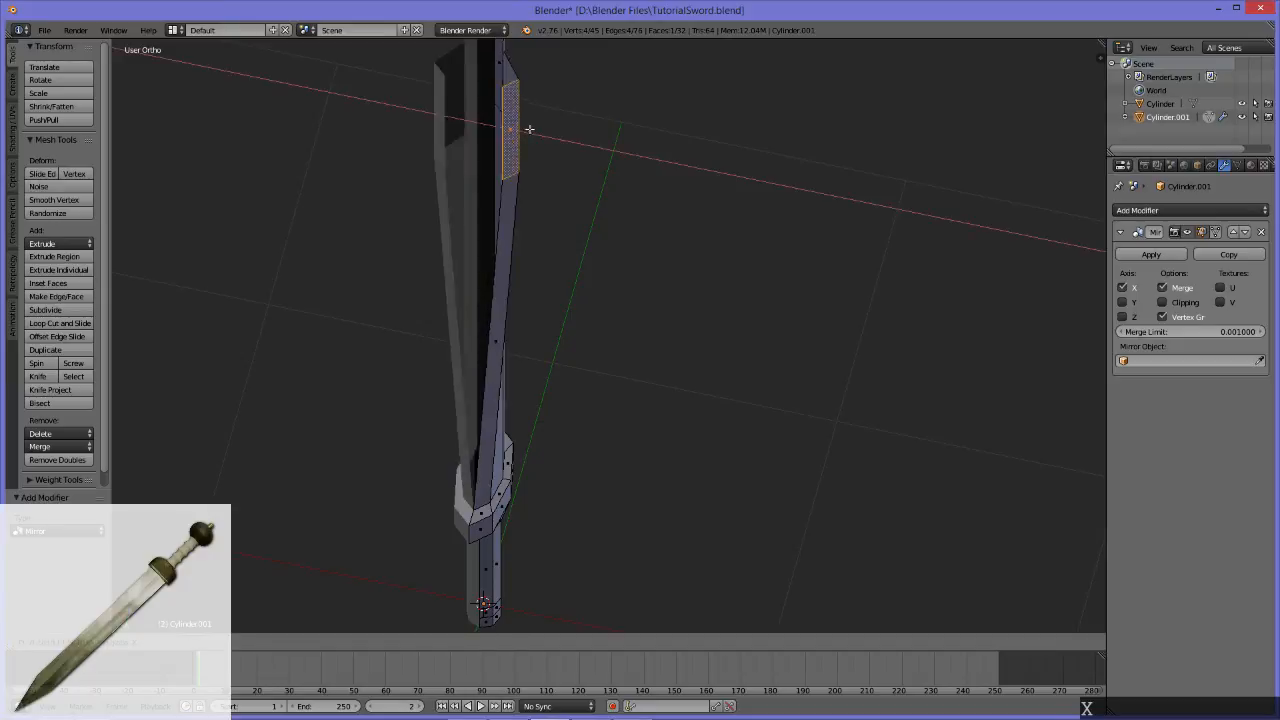
left_click(604, 164)
middle_click_drag(604, 164, 579, 289)
key("ctrl+z")
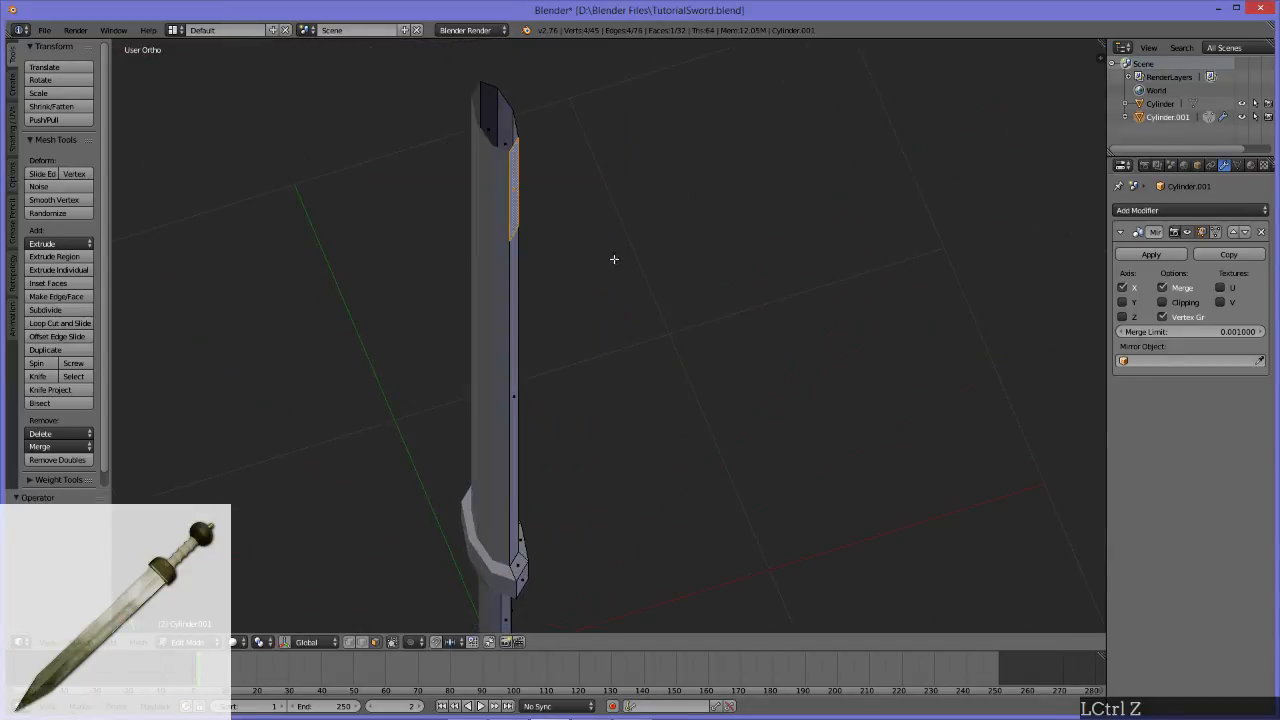
Step: Enable Clipping on the Mirror modifier and test it by moving the tip section face along the X axis, cancelling the move
left_click(1164, 303)
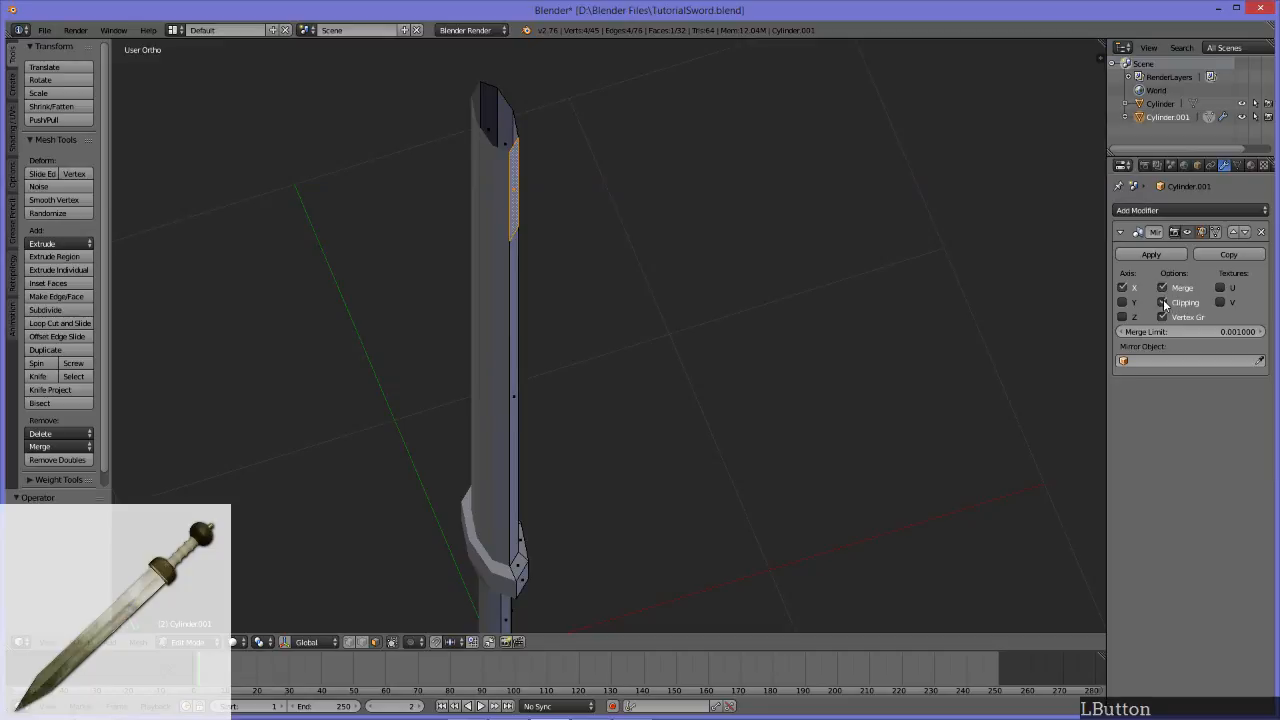
middle_click_drag(551, 211, 496, 212)
key("g")
key("x")
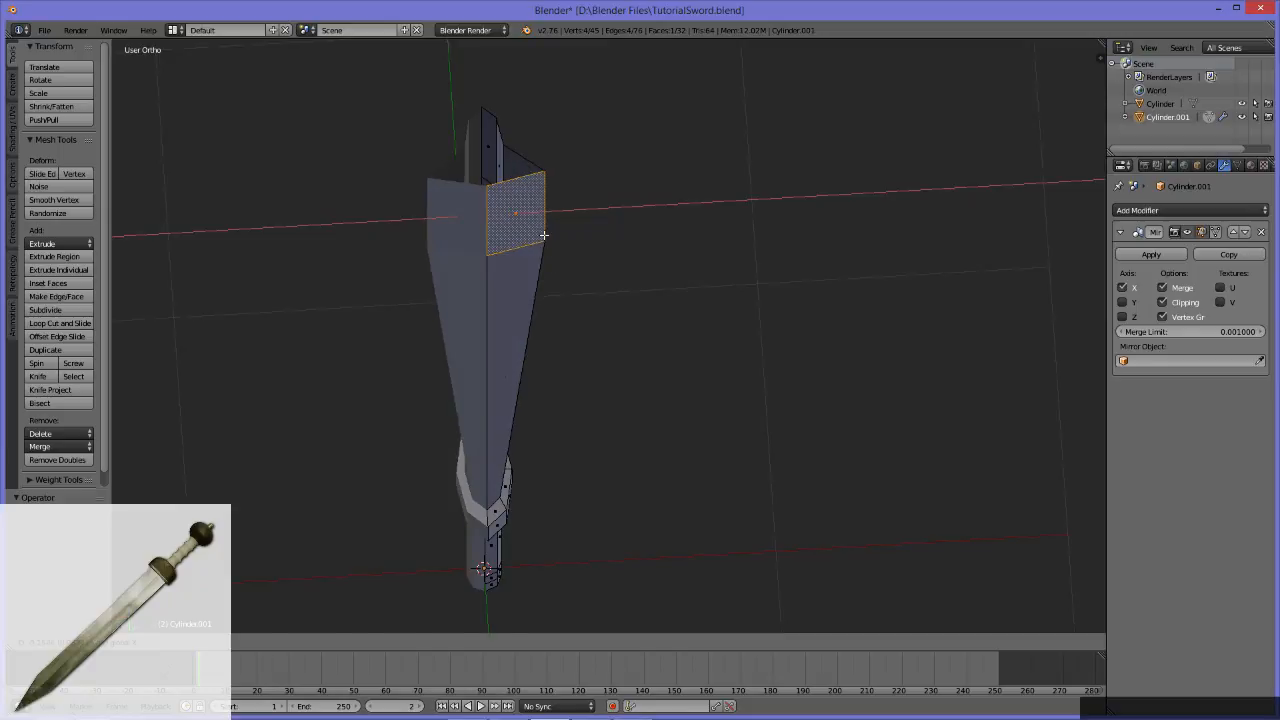
key("Escape")
Step: Dissolve the four lengthwise edges between the centre ridge and the outer edges on the blade and tip section
middle_click_drag(786, 237, 534, 271)
middle_click_drag(572, 395, 514, 471)
key("2")
left_click(518, 182)
left_click(518, 350, "shift")
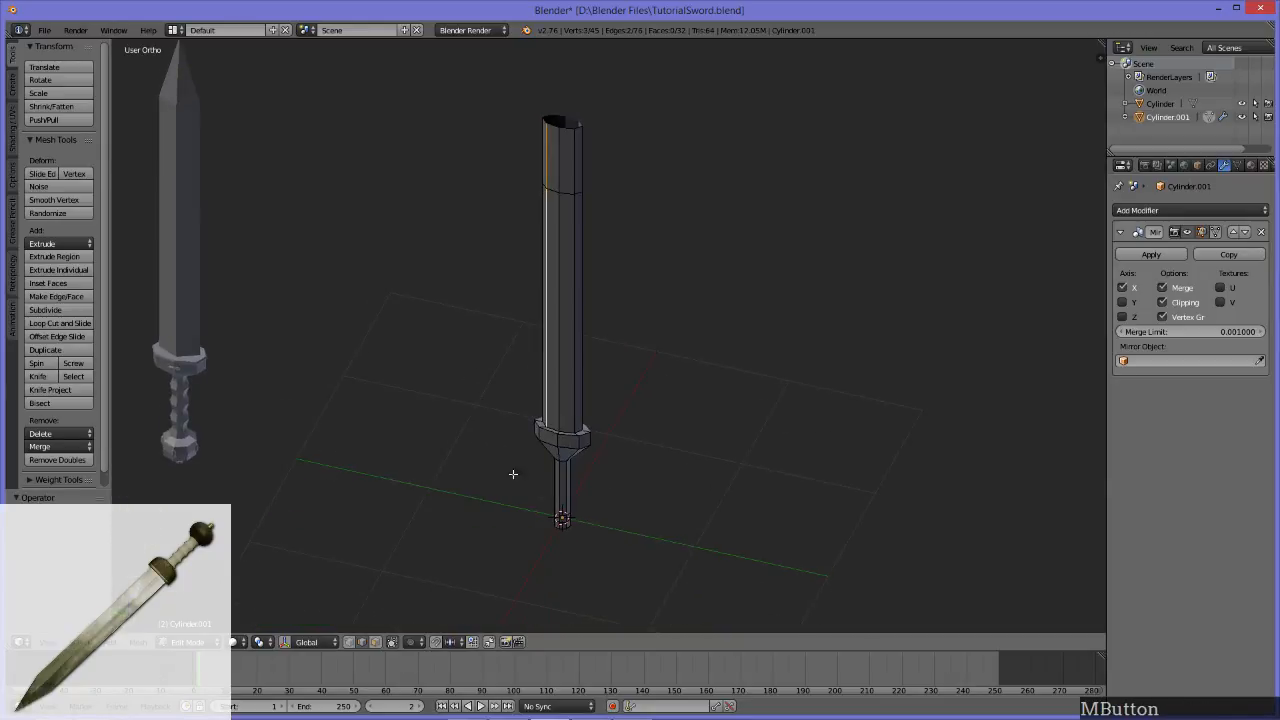
left_click(577, 326, "shift")
left_click(573, 162, "shift")
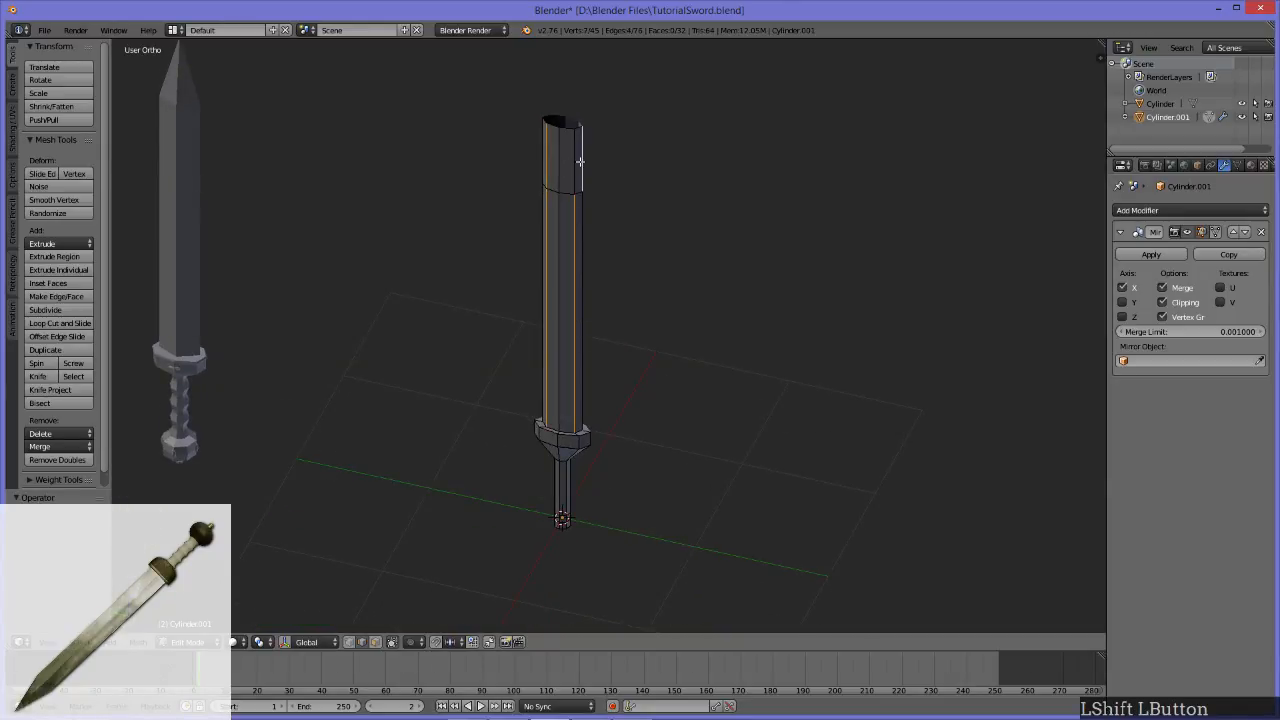
left_click(575, 162)
left_click(569, 221, "shift")
middle_click_drag(569, 221, 572, 188)
left_click(511, 256, "shift")
left_click(516, 258, "shift")
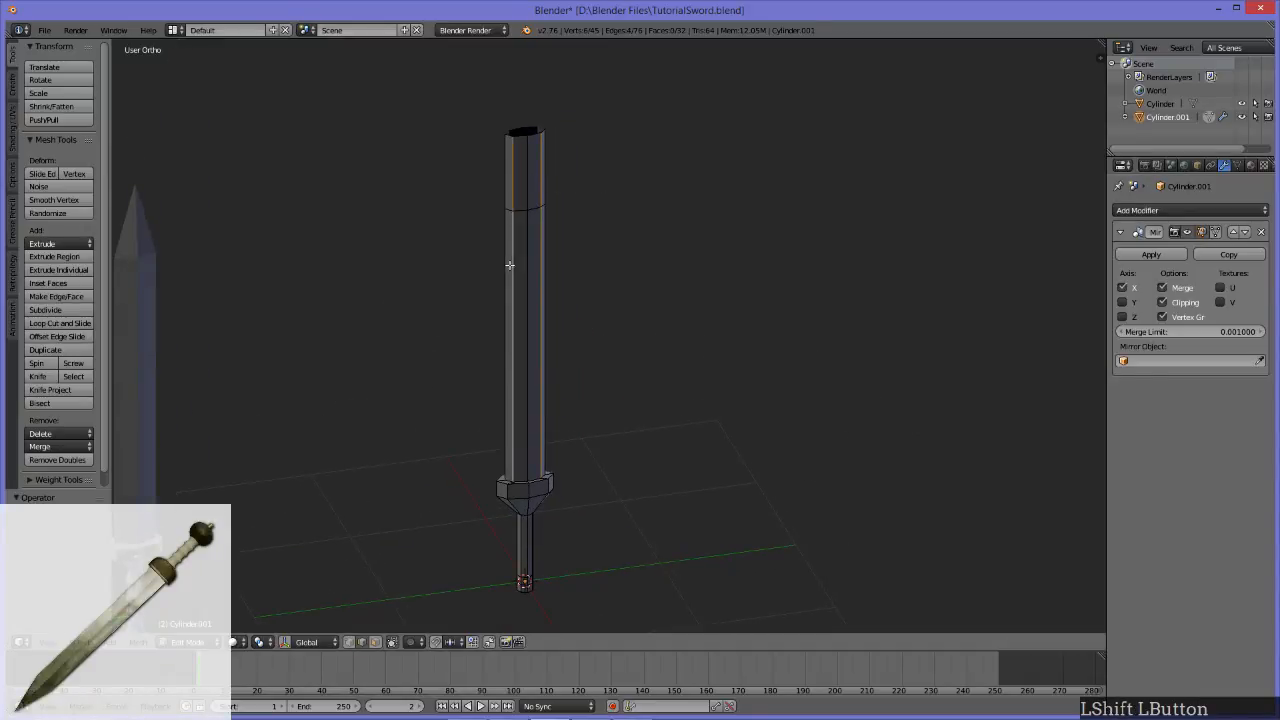
mouse_move(571, 357)
middle_mouse_down("alt")
mouse_move(617, 274)
mouse_move(585, 219)
mouse_move(579, 363)
middle_mouse_up("alt")
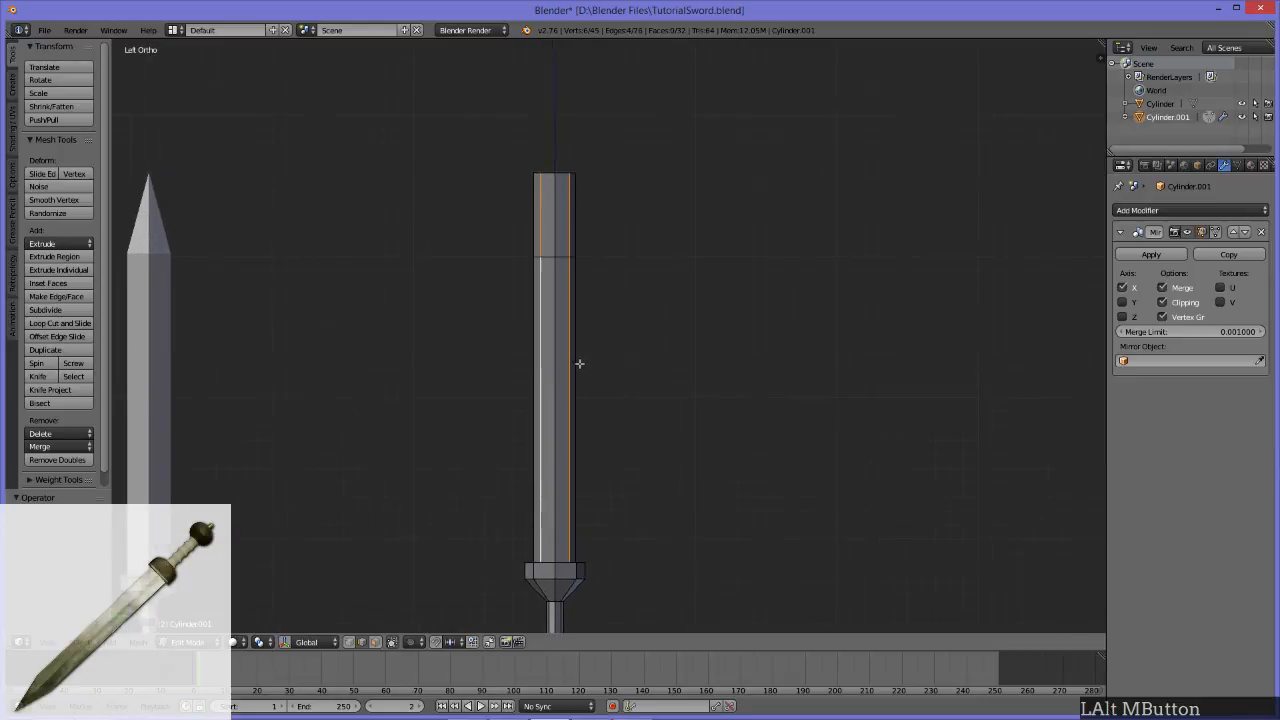
key("x")
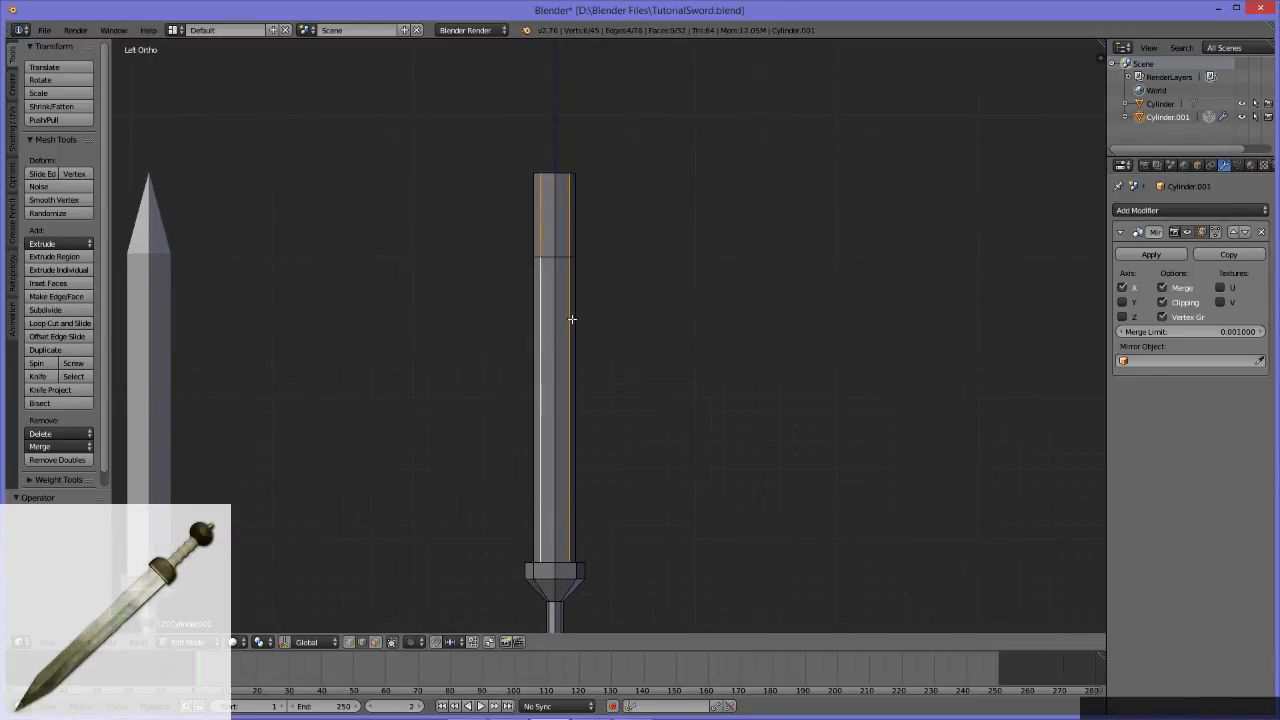
key("x")
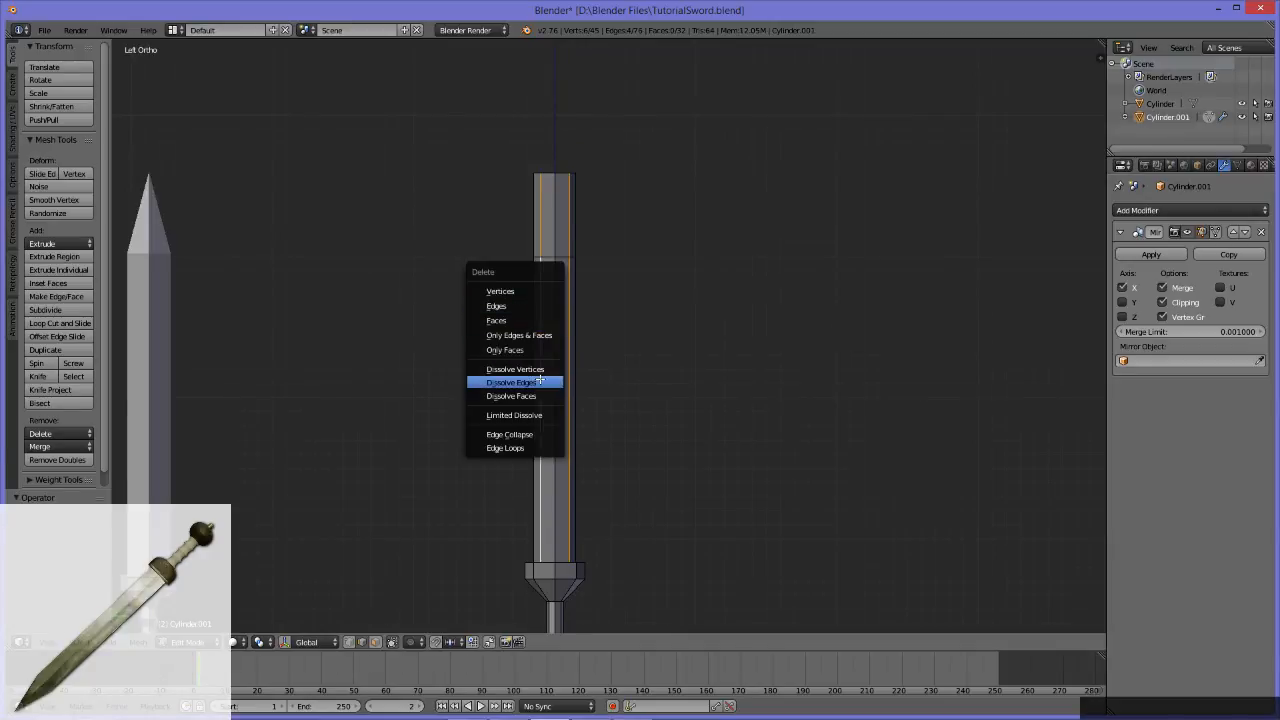
left_click(540, 381)
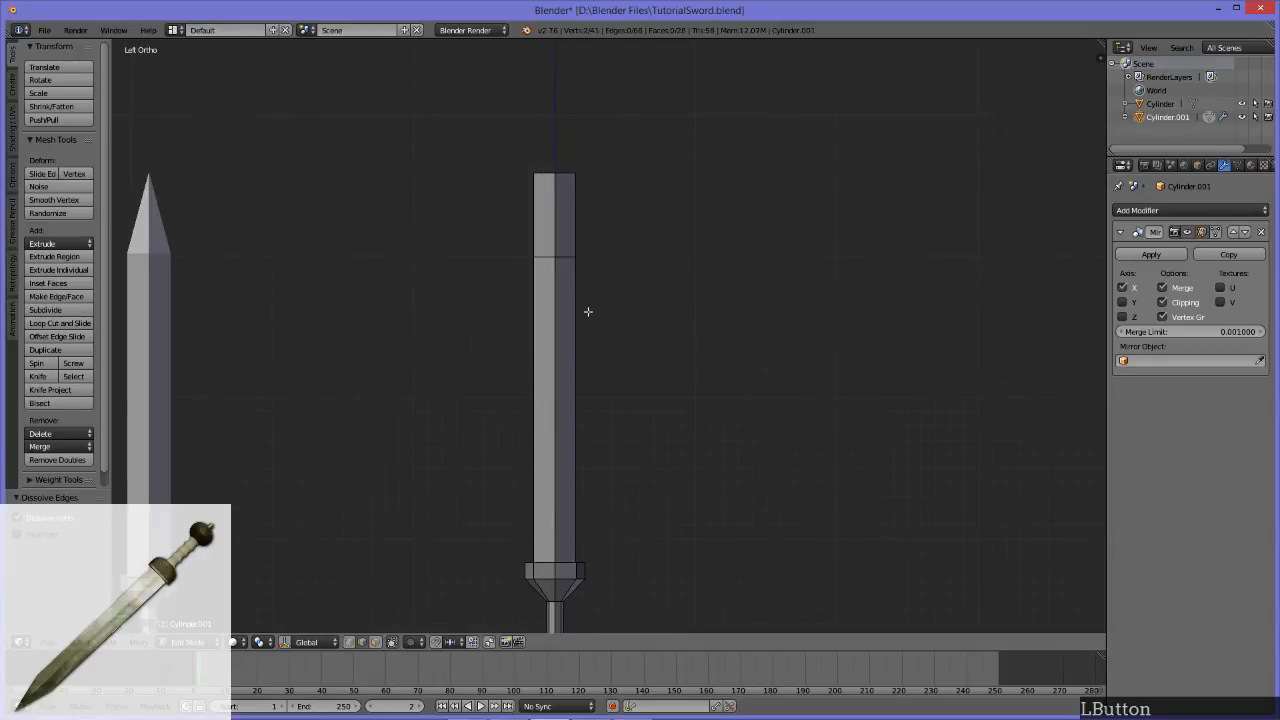
middle_click_drag(588, 312, 563, 317)
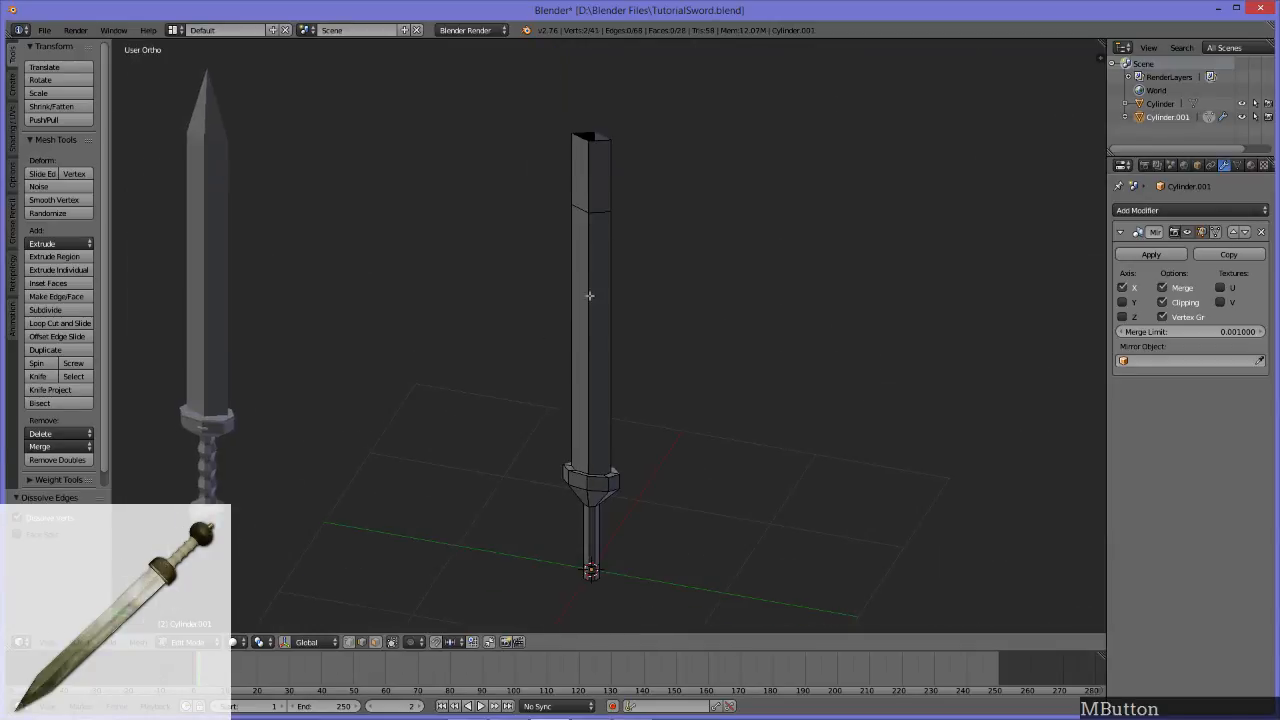
Step: Examine the simplified blade where it meets the guard, selecting one long blade face to check its outline
scroll(605, 216, "up", 3)
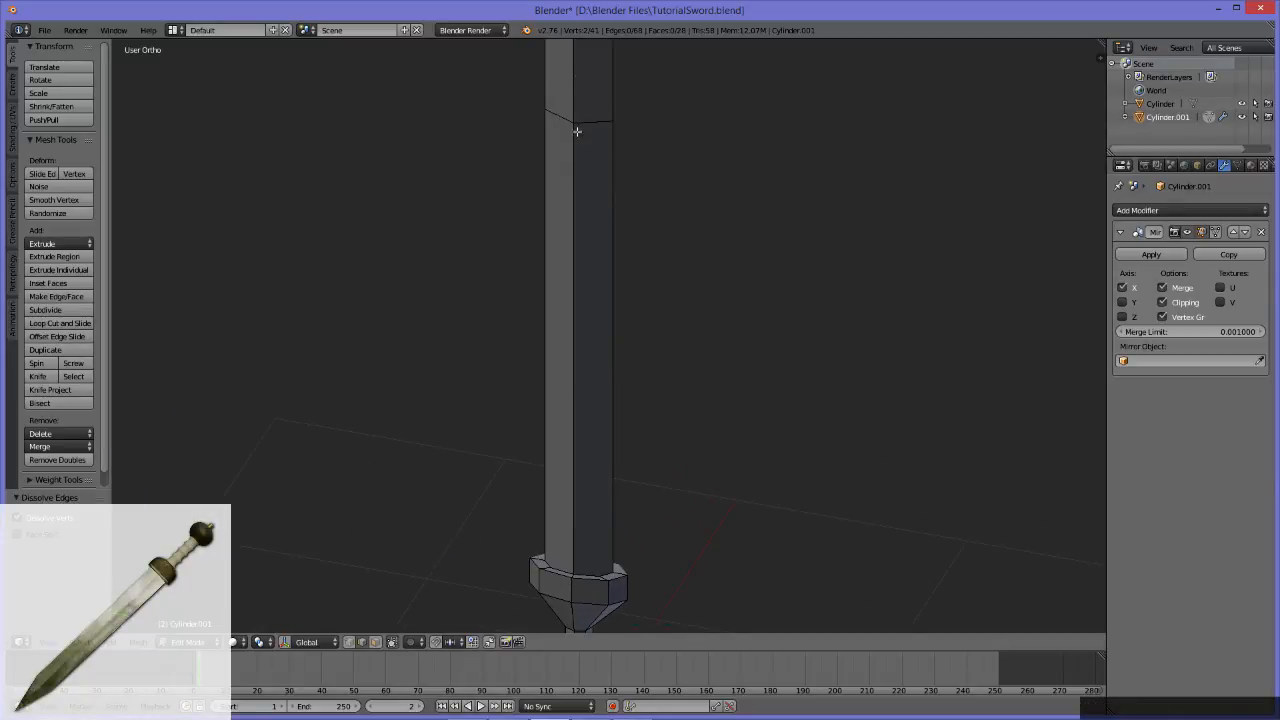
middle_click_drag(612, 178, 586, 543)
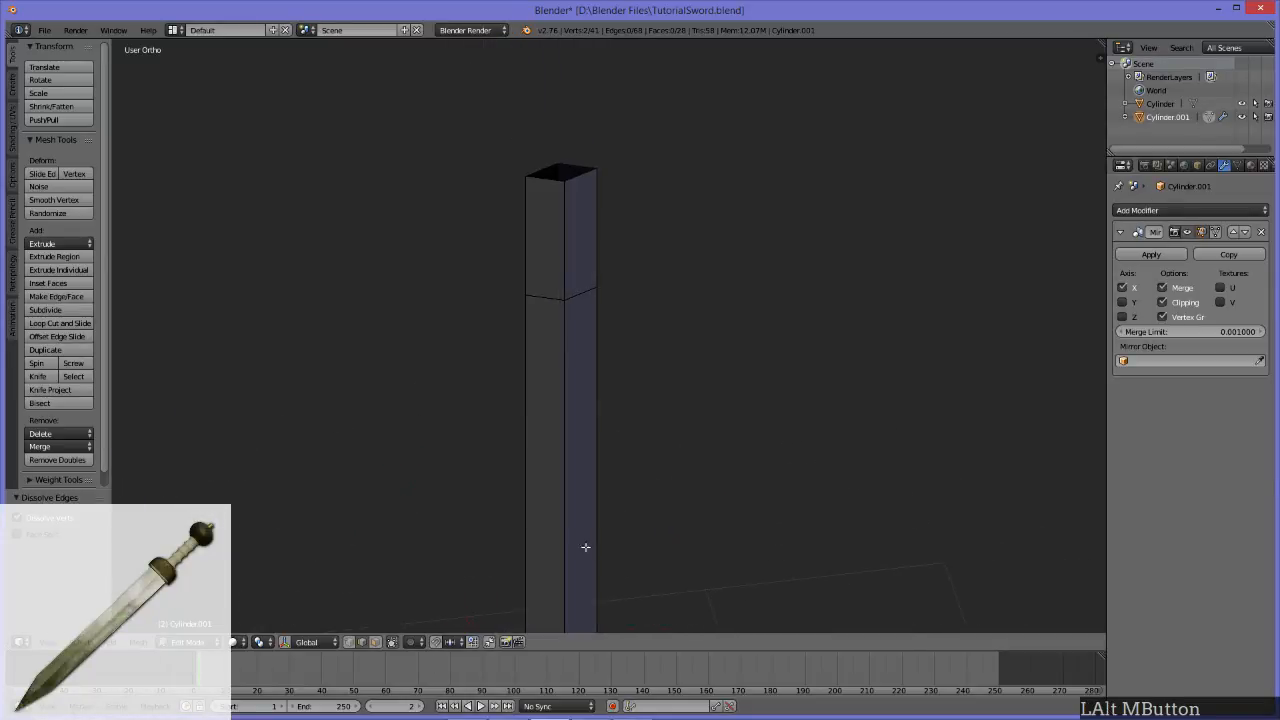
middle_click_drag(606, 400, 614, 100, "alt")
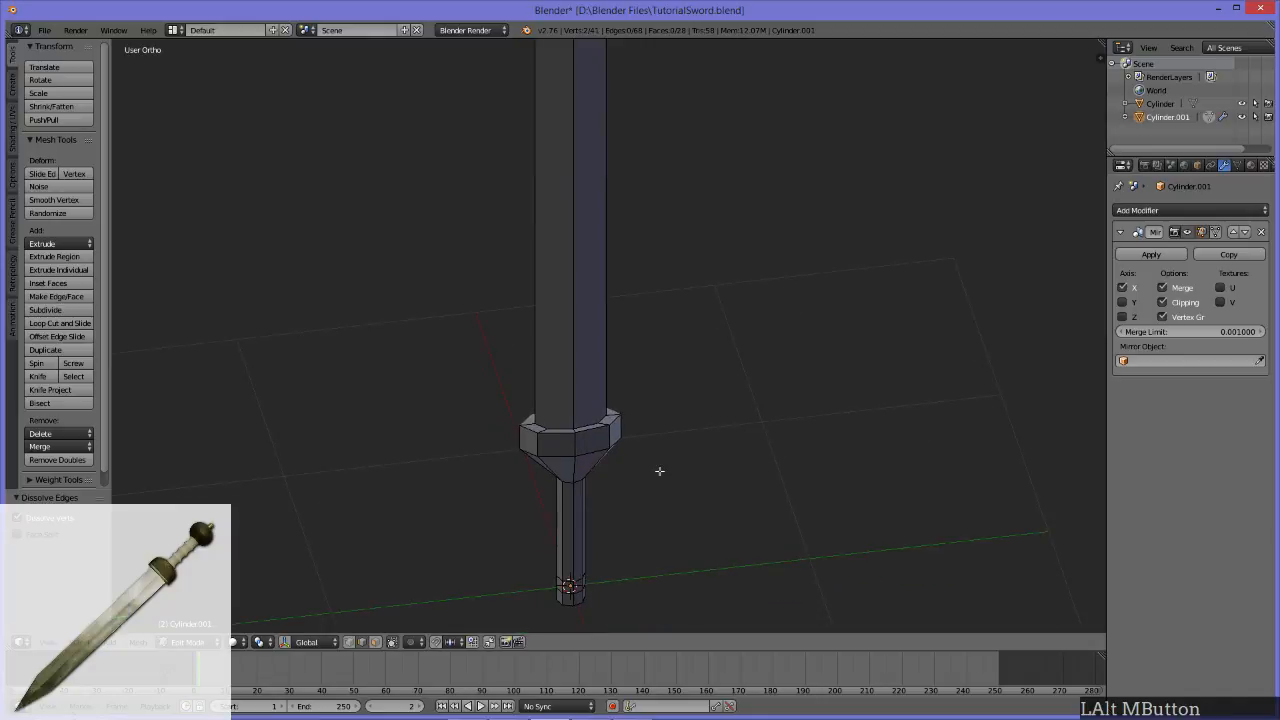
scroll(657, 463, "up", 5)
middle_click_drag(629, 483, 671, 268, "alt")
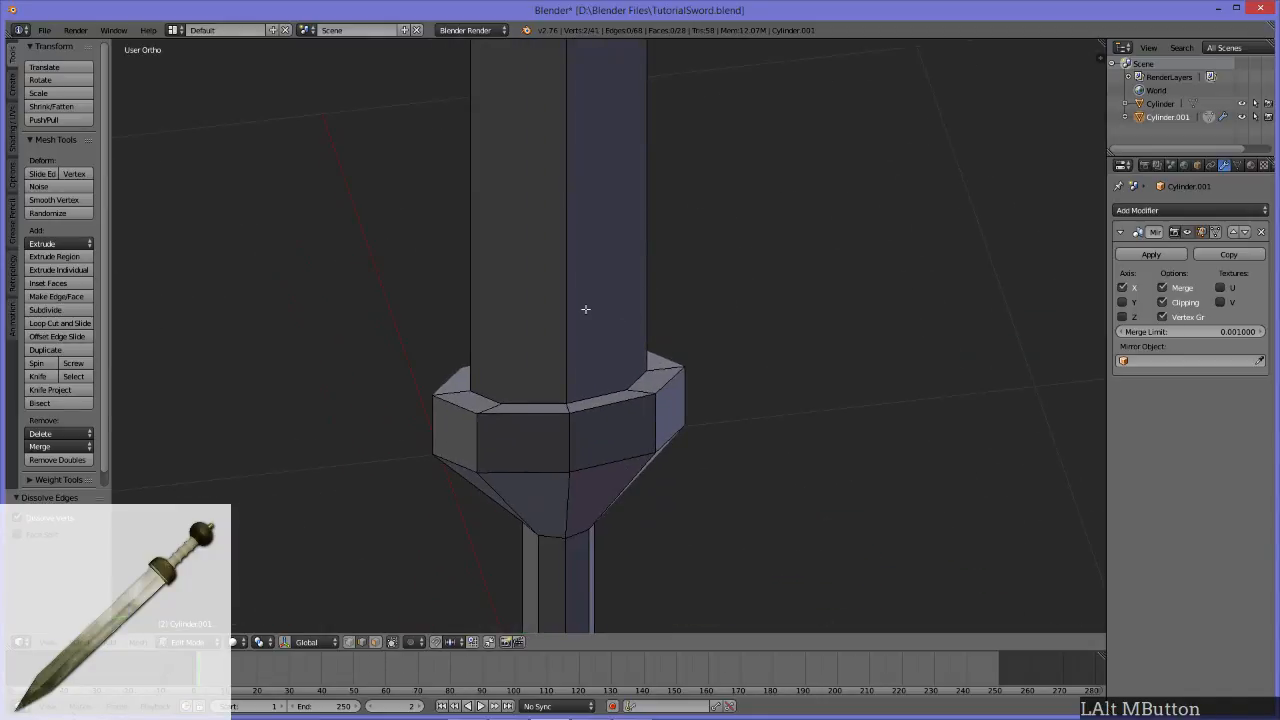
key("3")
middle_click_drag(617, 363, 597, 280)
scroll(639, 404, "down", 5)
left_click(623, 429)
middle_click_drag(622, 426, 655, 436)
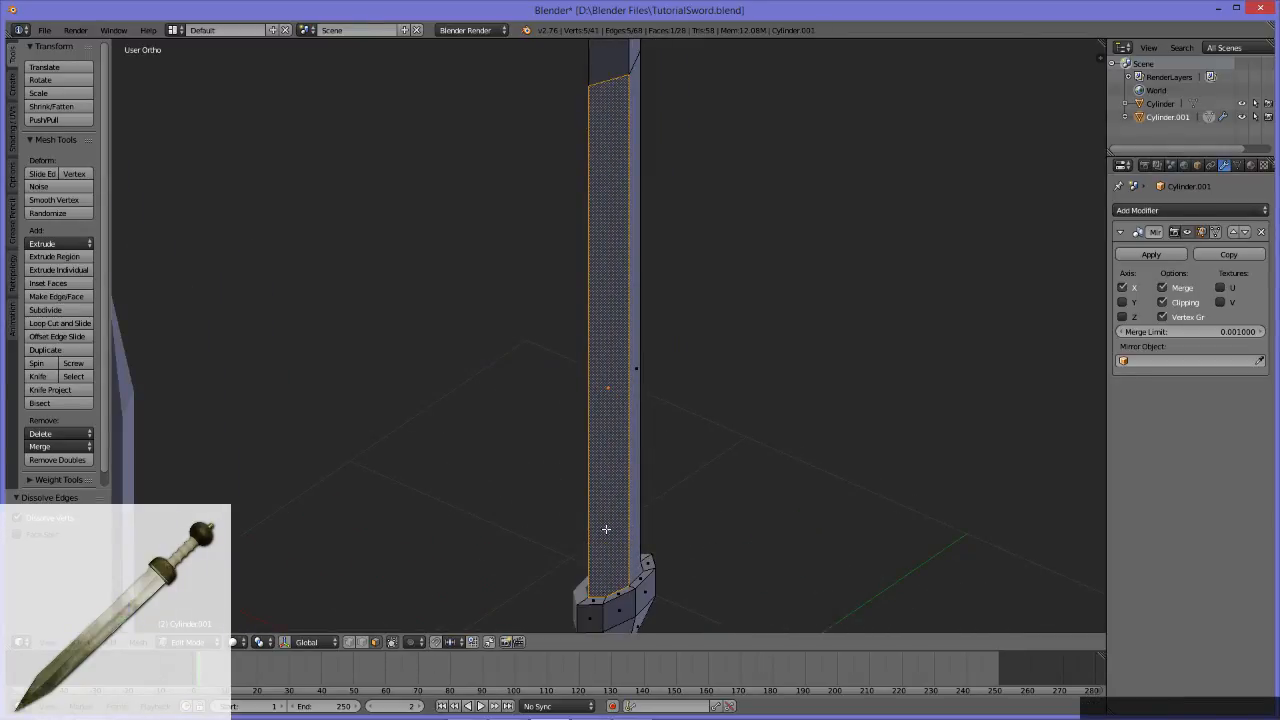
Step: Merge the leftover vertex at the blade's base into the adjacent outer corner vertex on one side, using At Last
key("1")
middle_click_drag(643, 546, 615, 297)
scroll(610, 290, "up", 5)
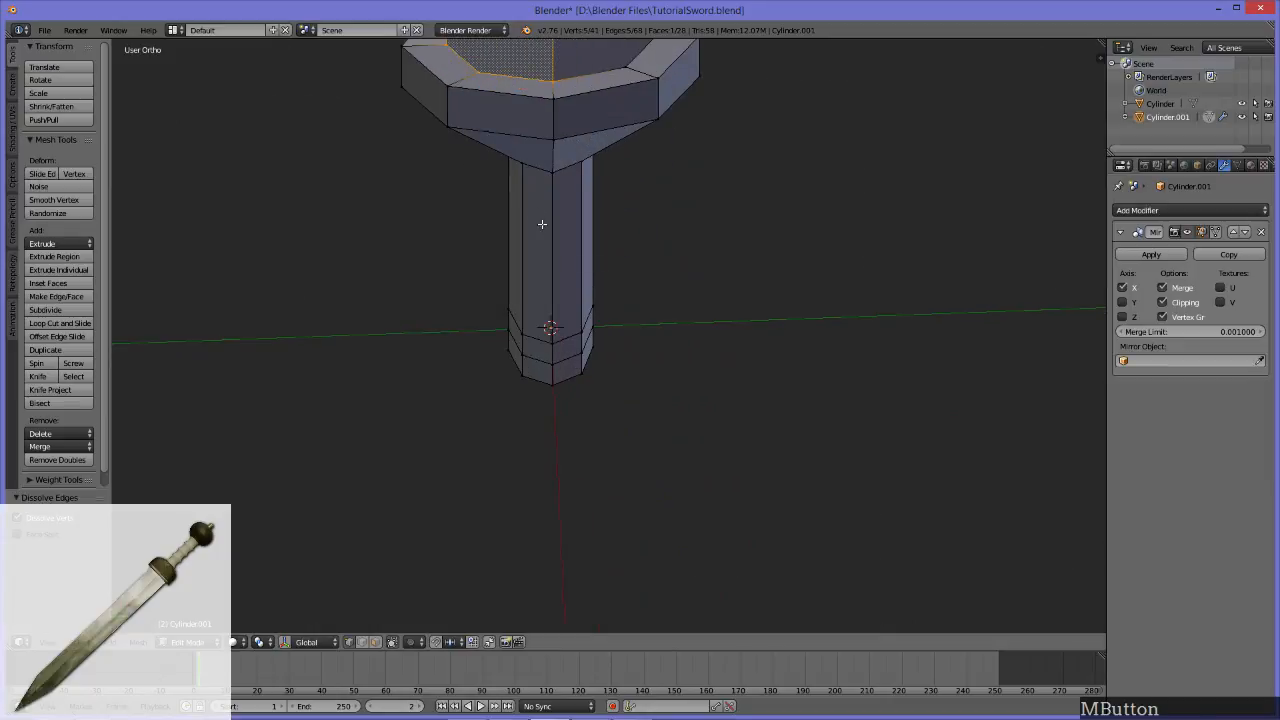
middle_click_drag(533, 217, 719, 511, "alt")
scroll(653, 378, "up", 2)
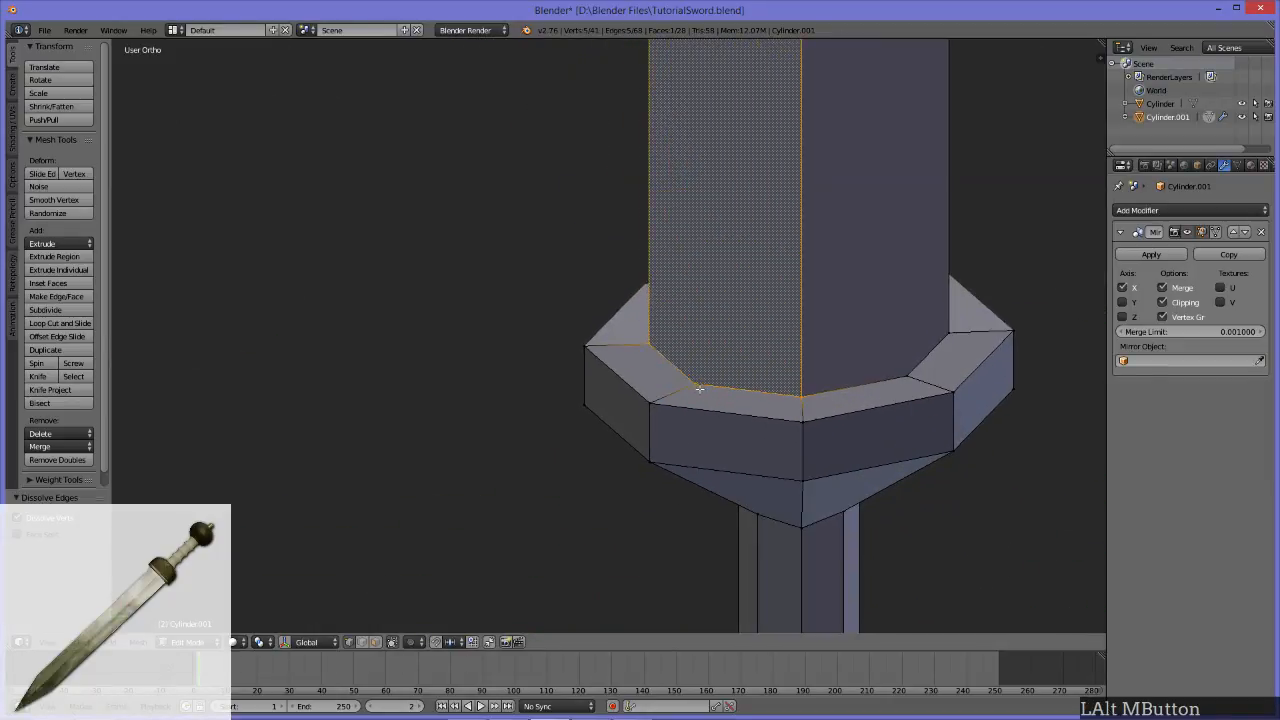
middle_click_drag(678, 388, 545, 462, "alt")
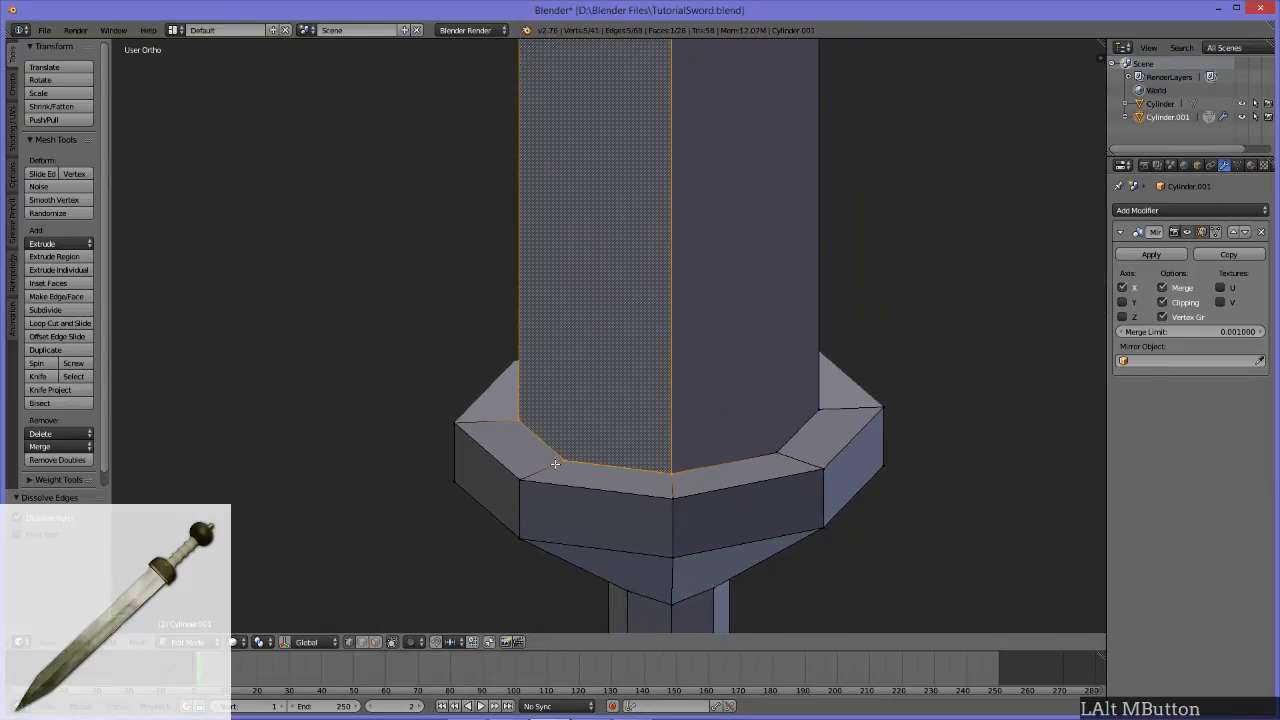
left_click(561, 461)
left_click(514, 418, "shift")
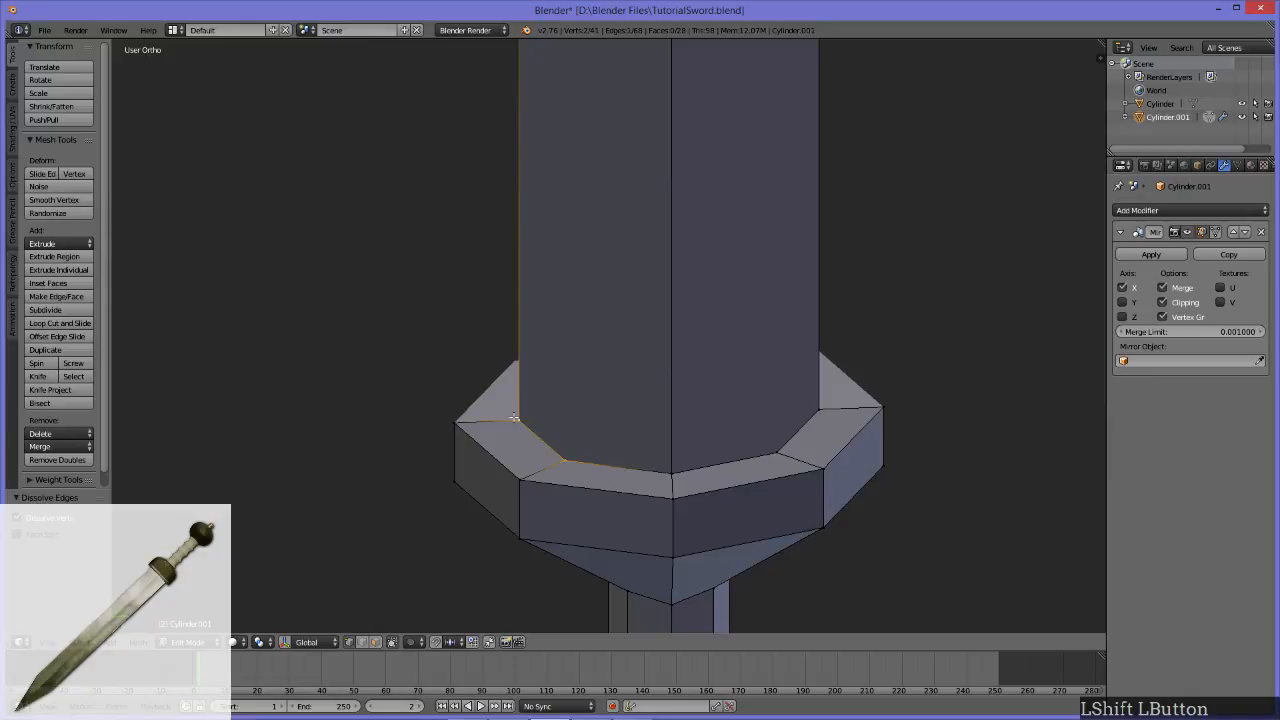
key("alt+m")
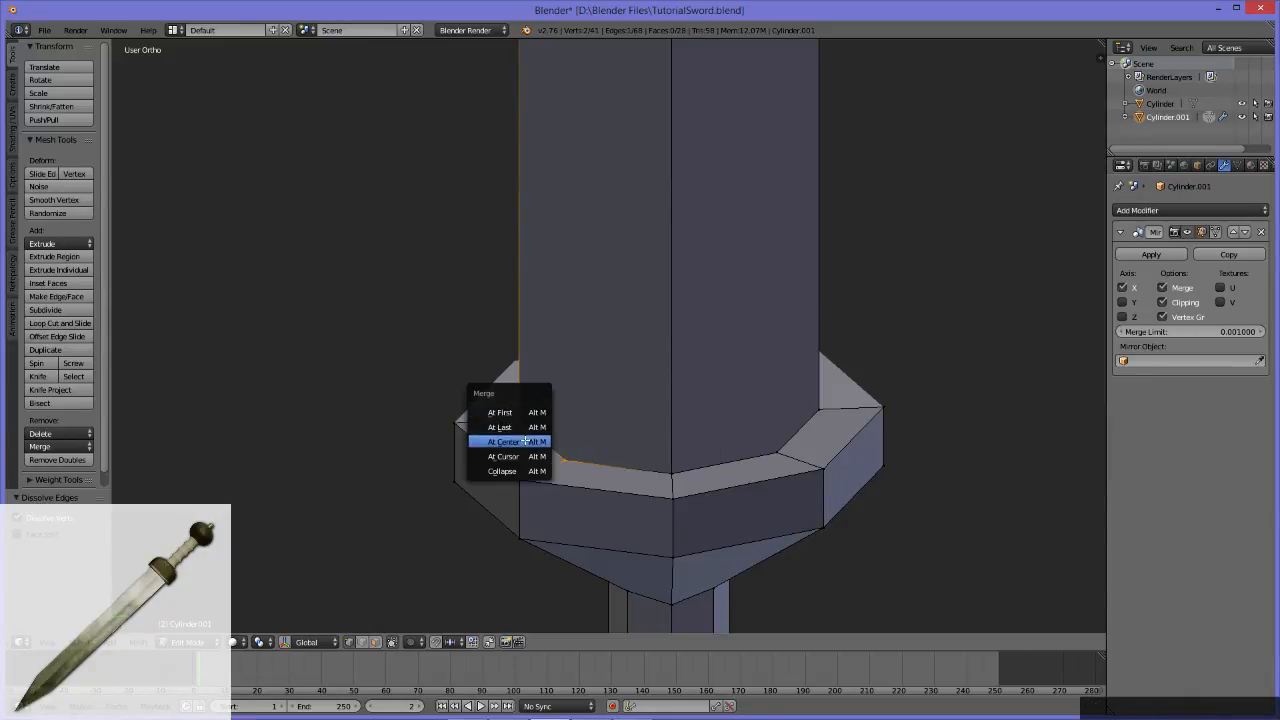
left_click(500, 427)
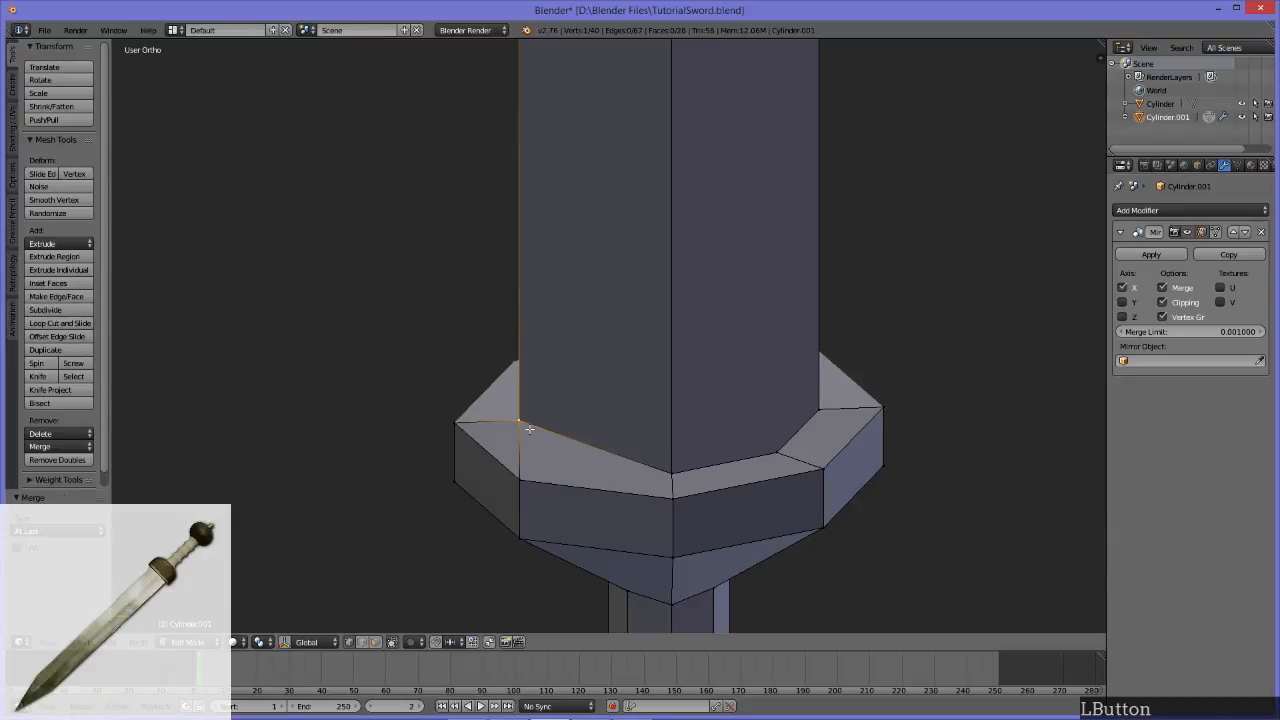
Step: Merge the leftover base vertex on the blade's opposite side into its outer corner vertex, using At Last
middle_click_drag(737, 506, 495, 518, "alt")
left_click(582, 455, "shift")
key("alt+m")
left_click(584, 455)
middle_click_drag(689, 486, 609, 374)
scroll(528, 476, "down", 6)
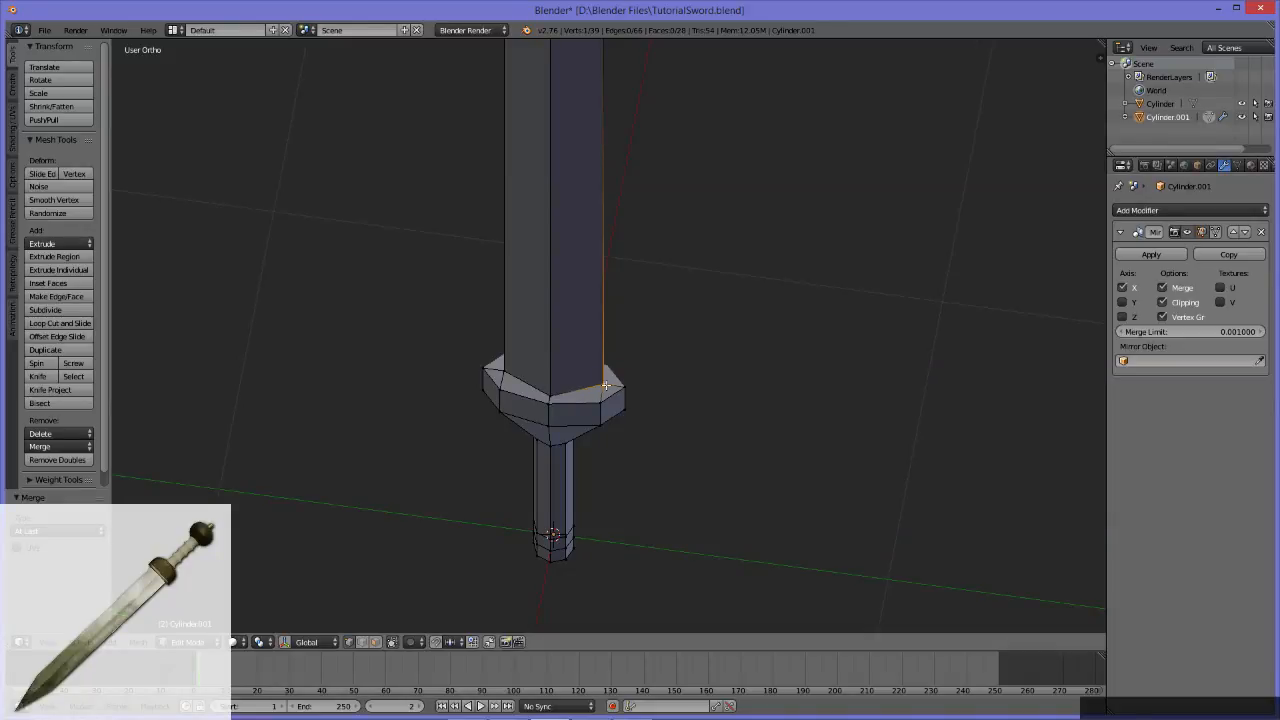
Step: Merge the open end vertices at the top of the blade into one tip point, using At Center
middle_click_drag(625, 405, 709, 452)
scroll(672, 341, "down", 6)
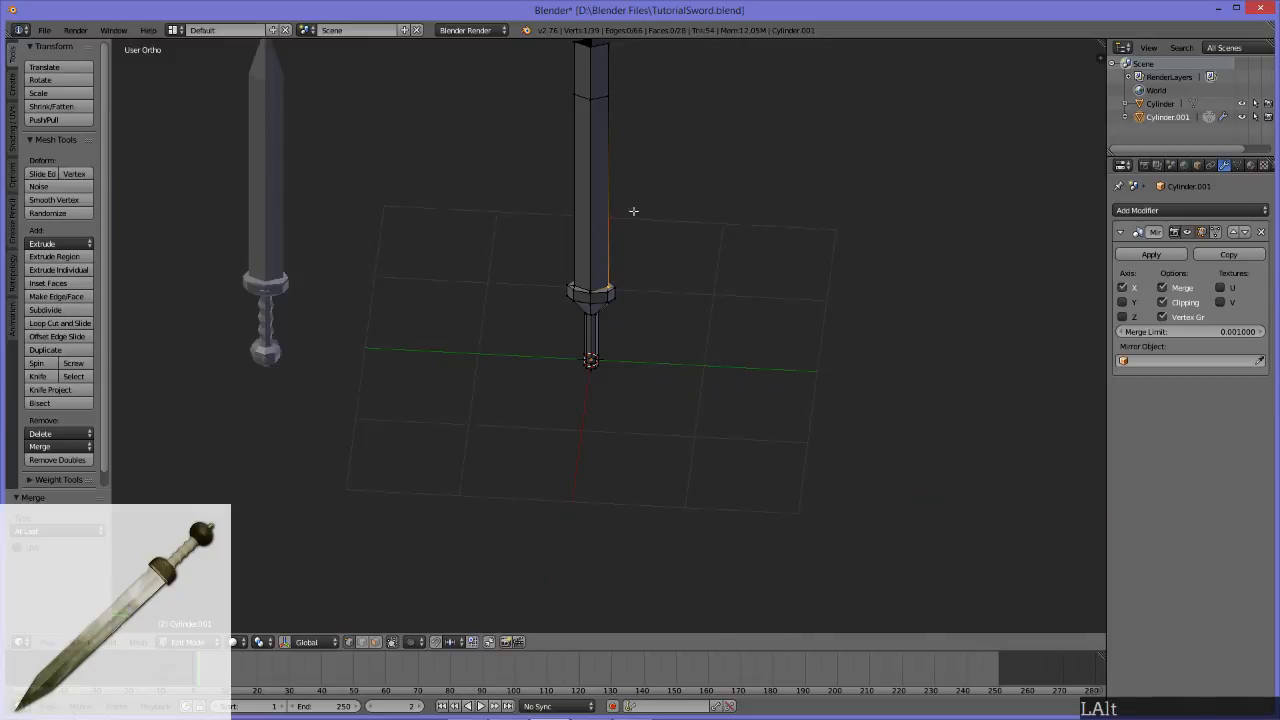
middle_click(590, 120, "alt")
scroll(646, 316, "up", 3)
middle_click_drag(607, 296, 497, 151)
key("b")
left_click_drag(483, 126, 713, 265)
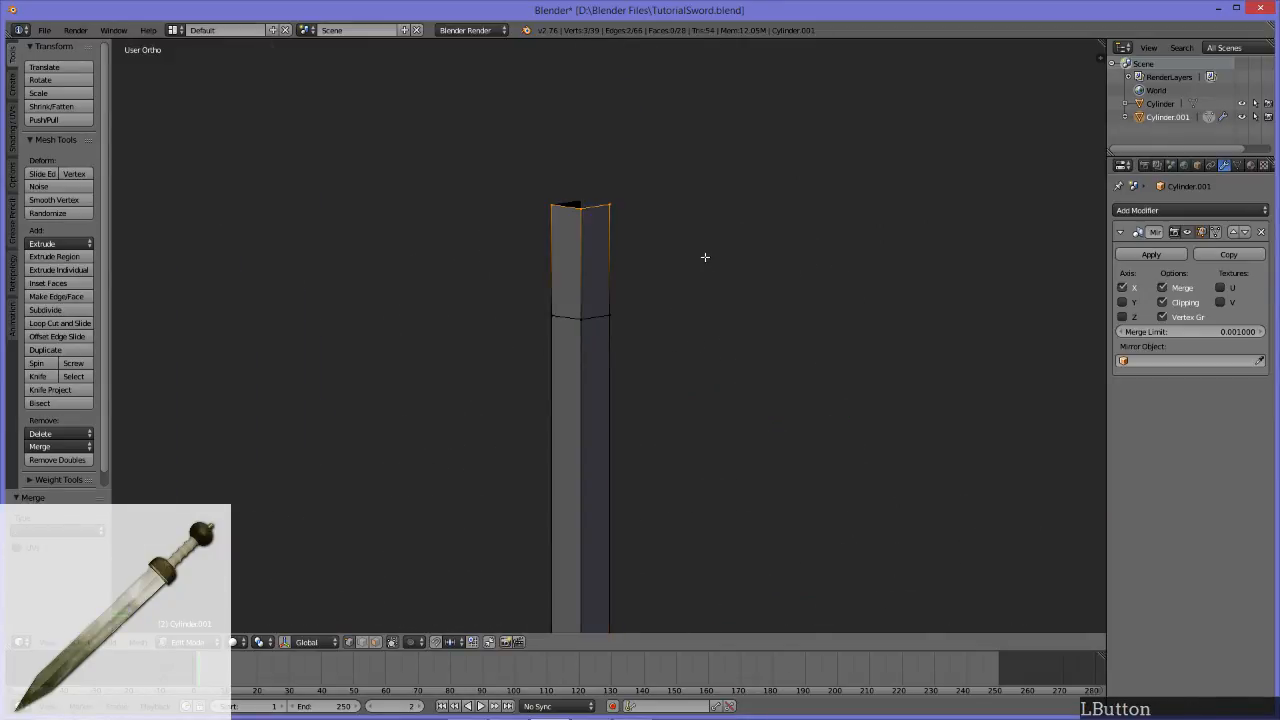
key("alt+m")
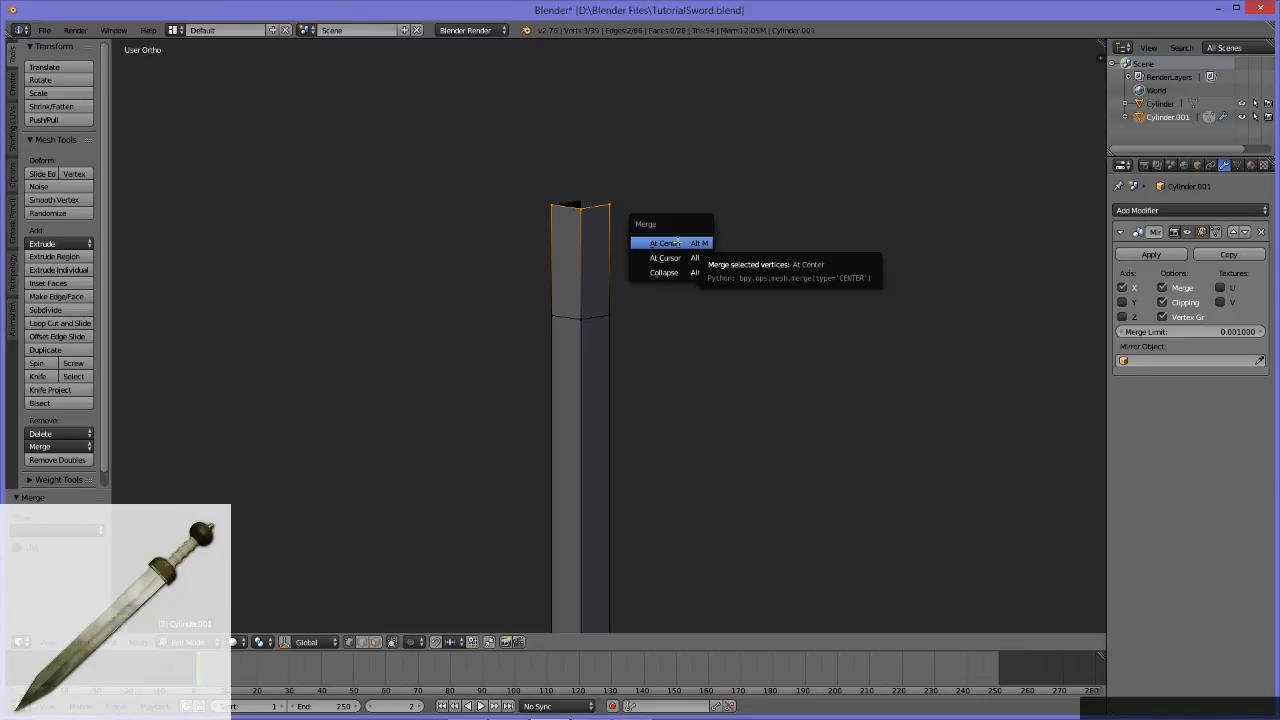
left_click(677, 243)
scroll(700, 315, "down", 5)
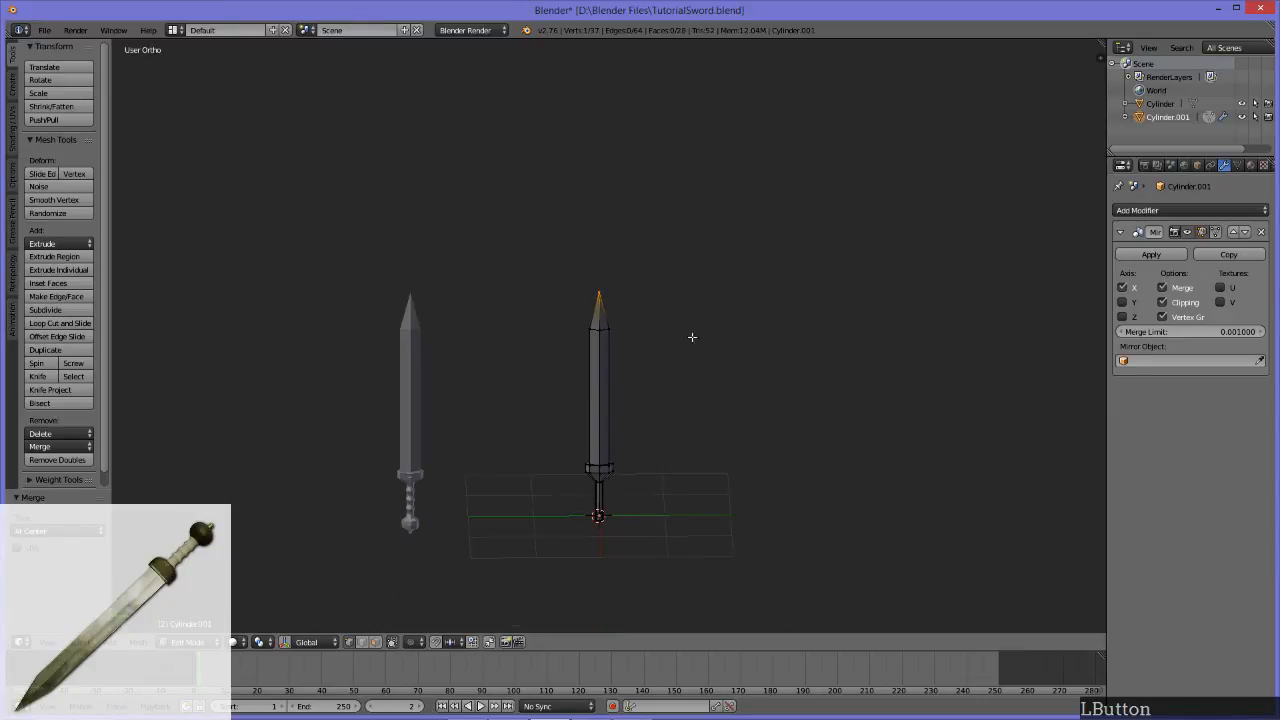
Step: Move the blade's tip vertex along the X axis onto the mirror plane so both halves meet in one point
mouse_move(647, 407)
middle_mouse_down()
mouse_move(637, 371)
mouse_move(645, 390)
middle_mouse_up()
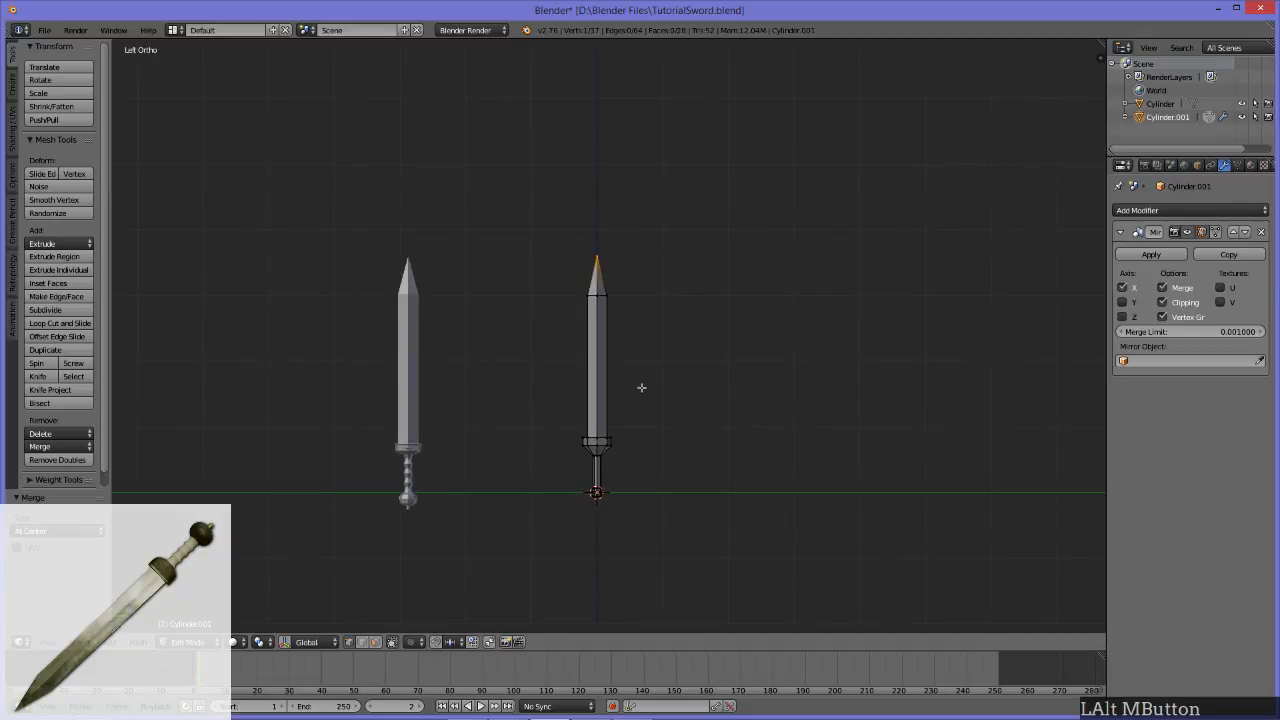
middle_click_drag(659, 329, 504, 334)
scroll(416, 212, "up", 5)
middle_click(416, 212, "alt")
scroll(657, 369, "up", 5)
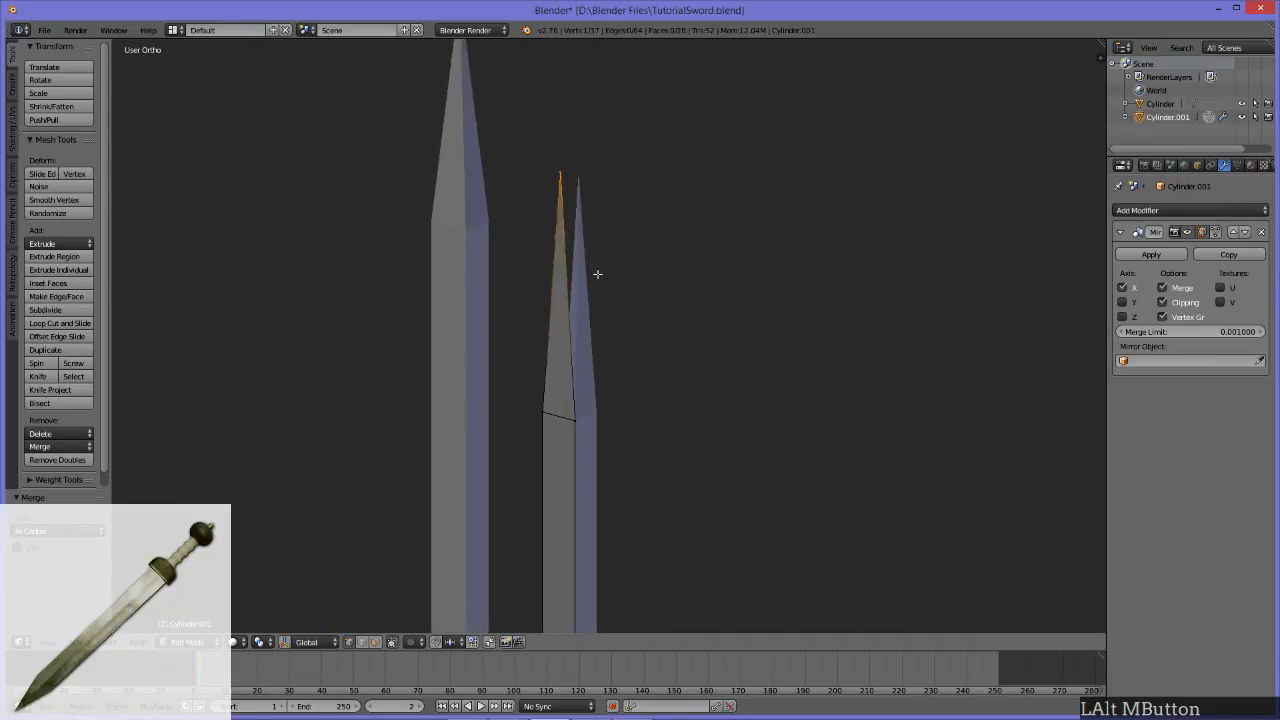
middle_click_drag(597, 274, 630, 224)
middle_click_drag(629, 137, 566, 152)
middle_click_drag(655, 189, 638, 209)
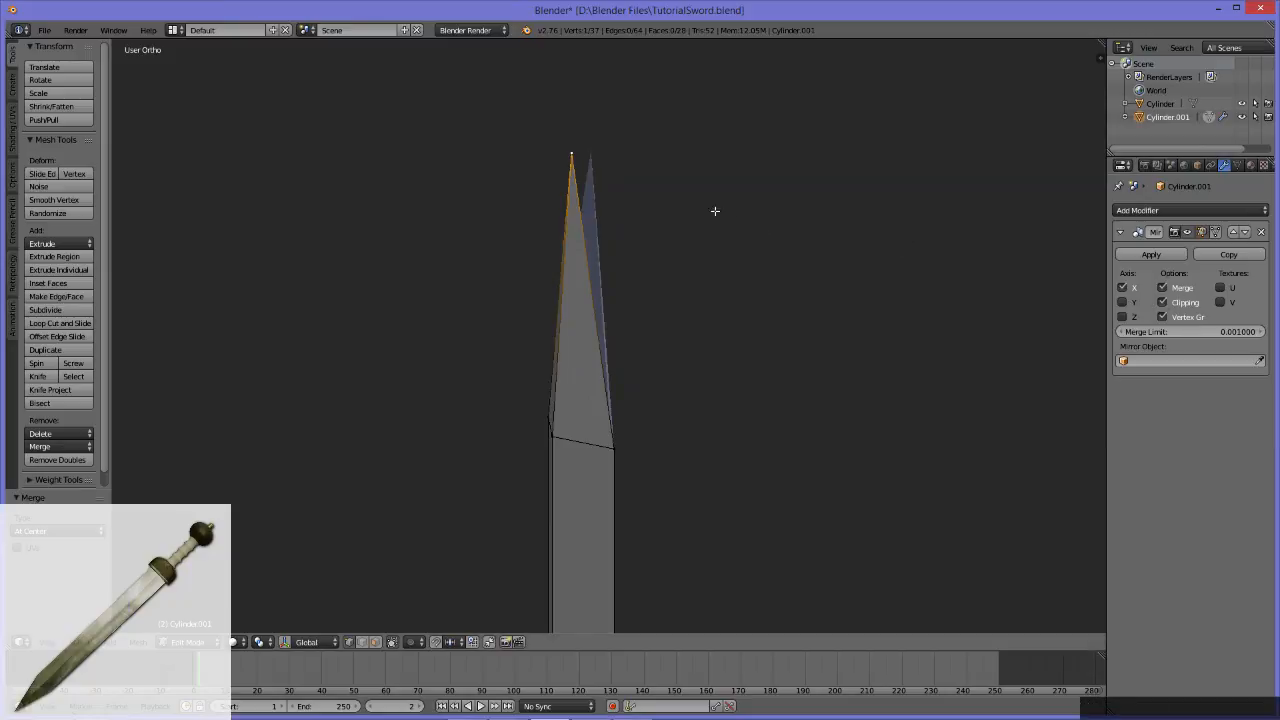
middle_click_drag(773, 251, 737, 239)
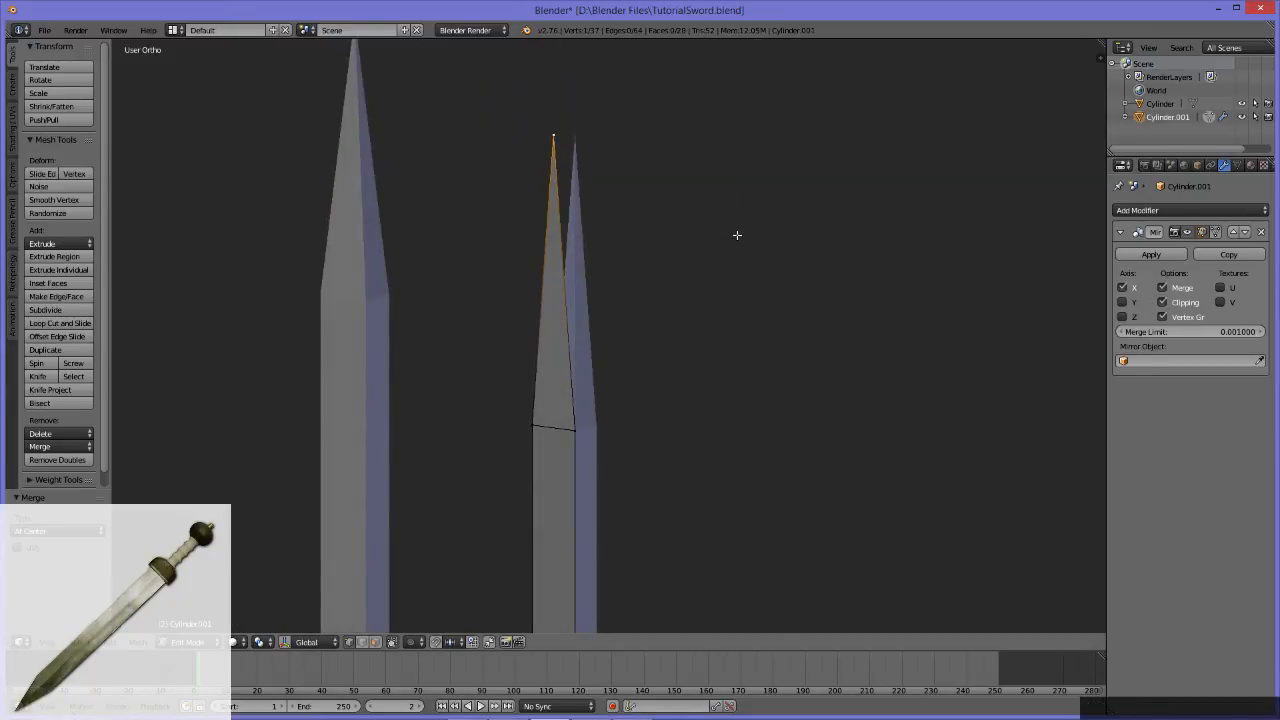
key("g")
key("x")
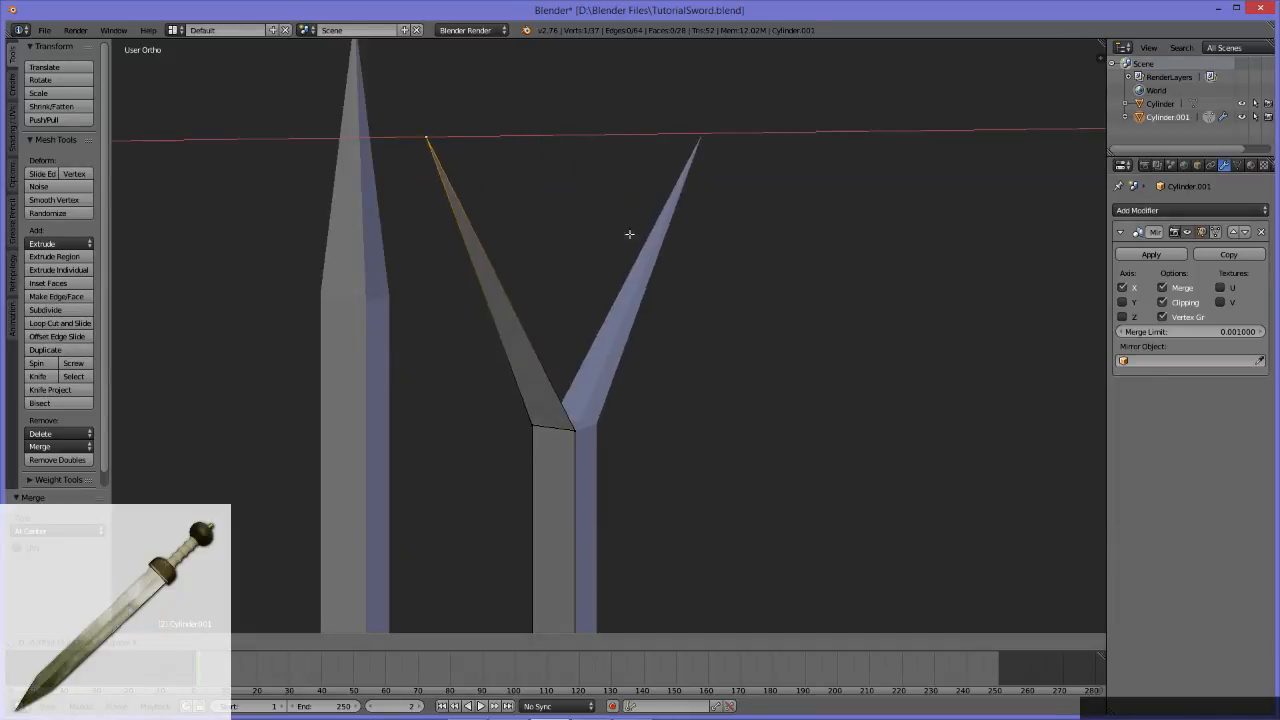
left_click(845, 233)
key("g")
key("x")
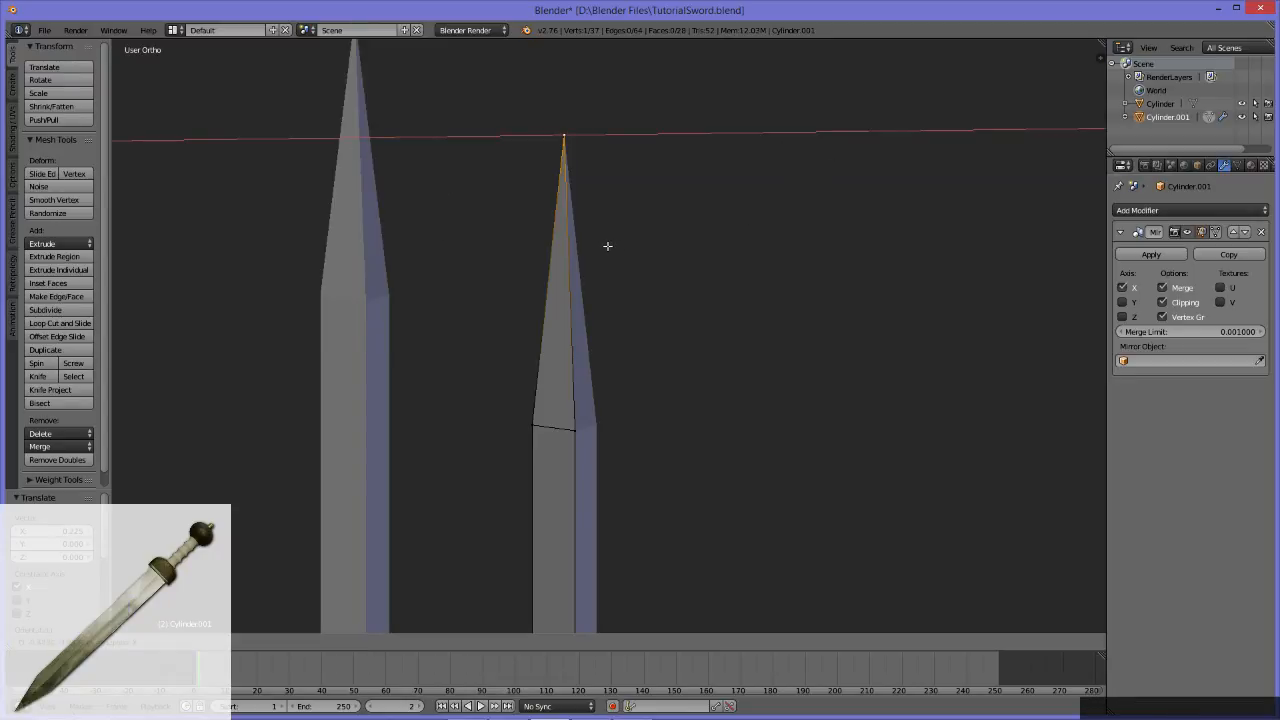
key("Escape")
Step: Examine the reference sword's grip and round pommel, comparing them with the lower end of the new handle
middle_click_drag(603, 246, 697, 161)
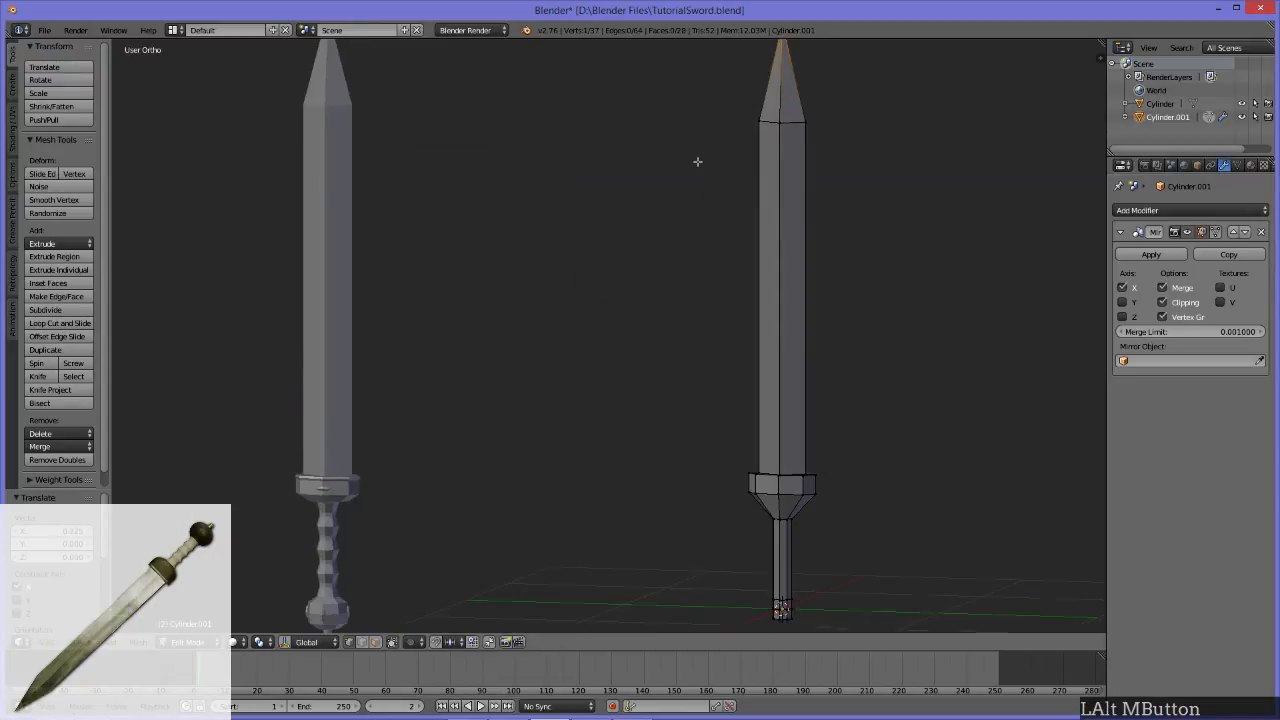
middle_click_drag(688, 328, 639, 322)
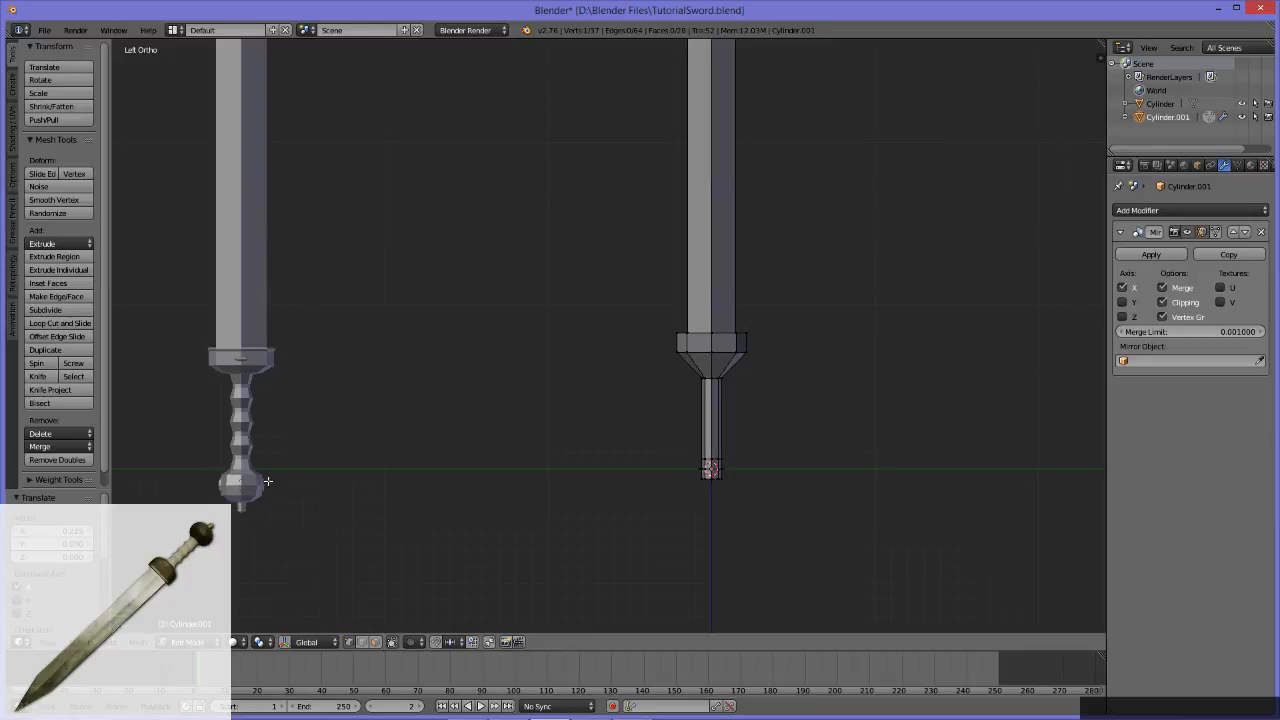
middle_click_drag(477, 370, 449, 365)
middle_click_drag(266, 467, 973, 368)
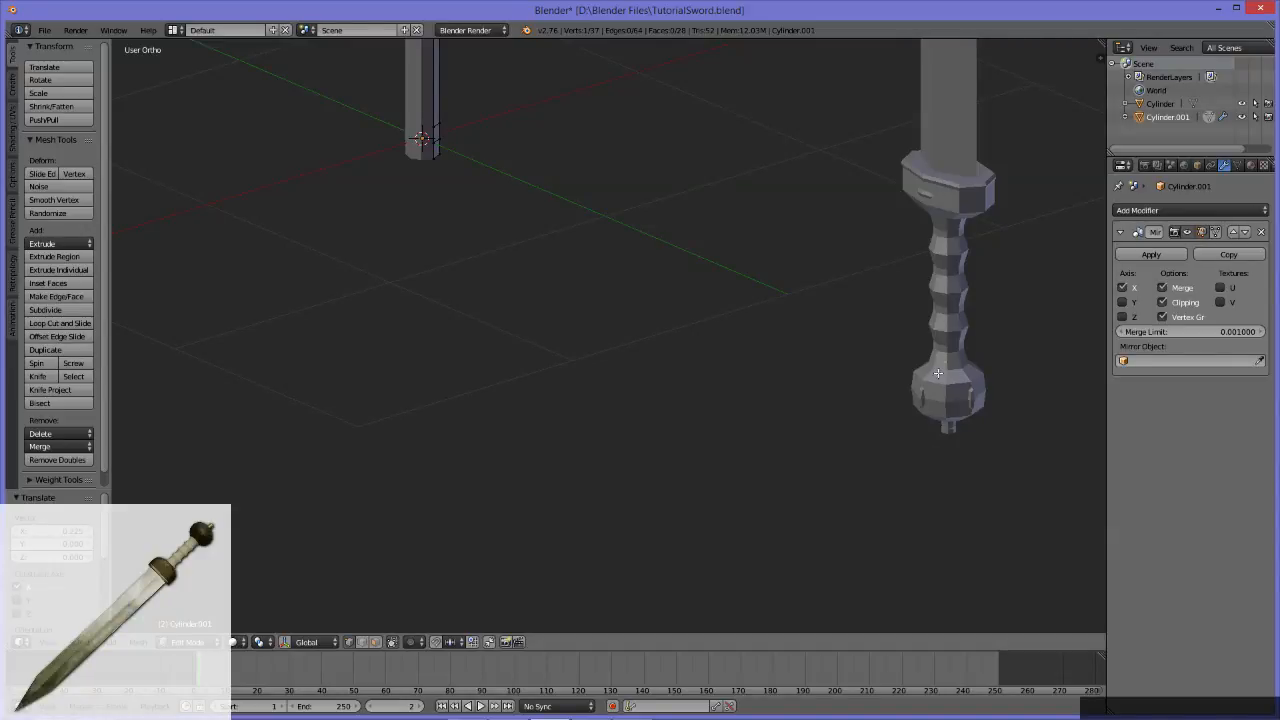
middle_click_drag(960, 347, 665, 226)
middle_click_drag(782, 289, 650, 335)
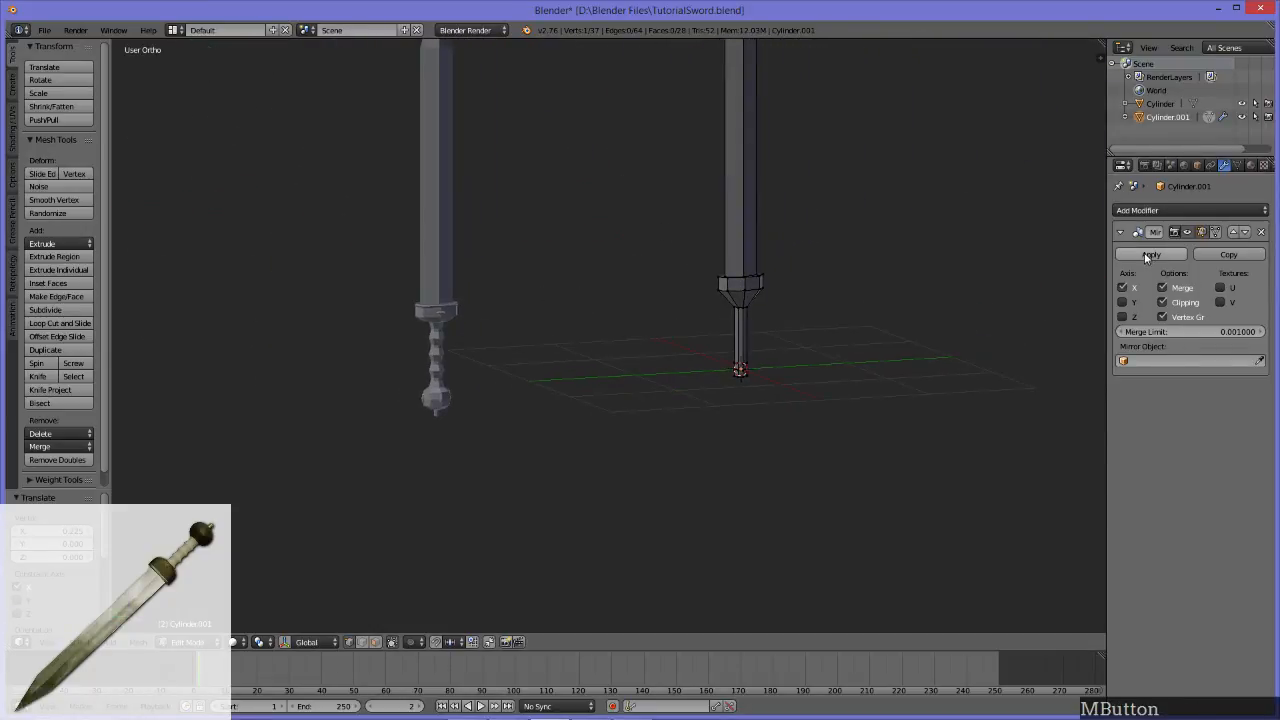
scroll(742, 352, "up", 3)
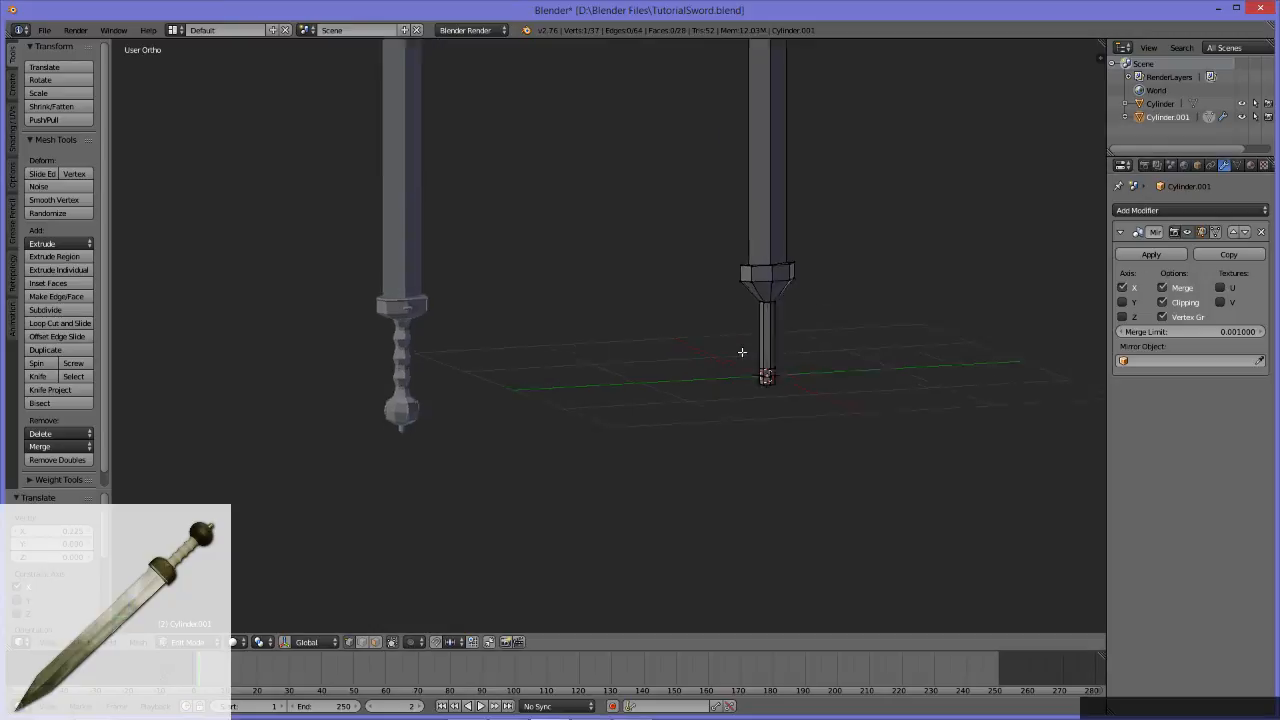
middle_click_drag(844, 311, 696, 391, "alt")
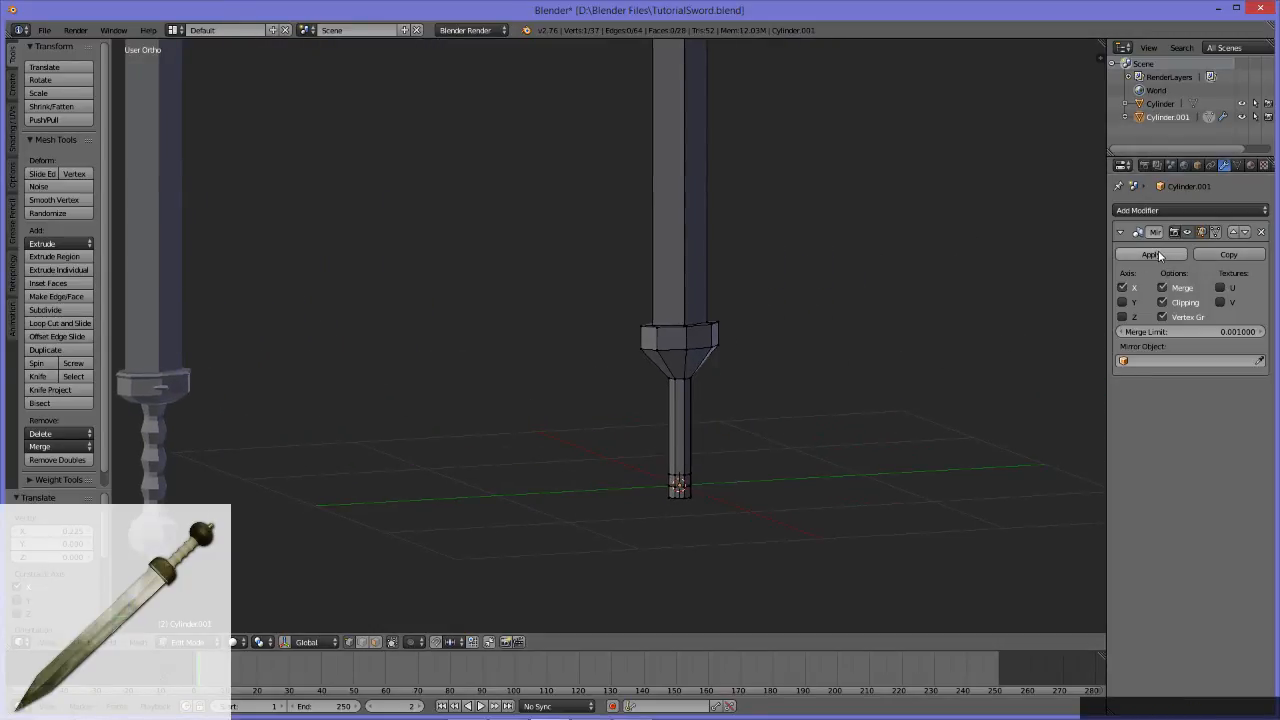
Step: Try scaling the edge loop at the handle's bottom end outward, and undo the scaling
middle_click_drag(640, 466, 806, 377, "alt")
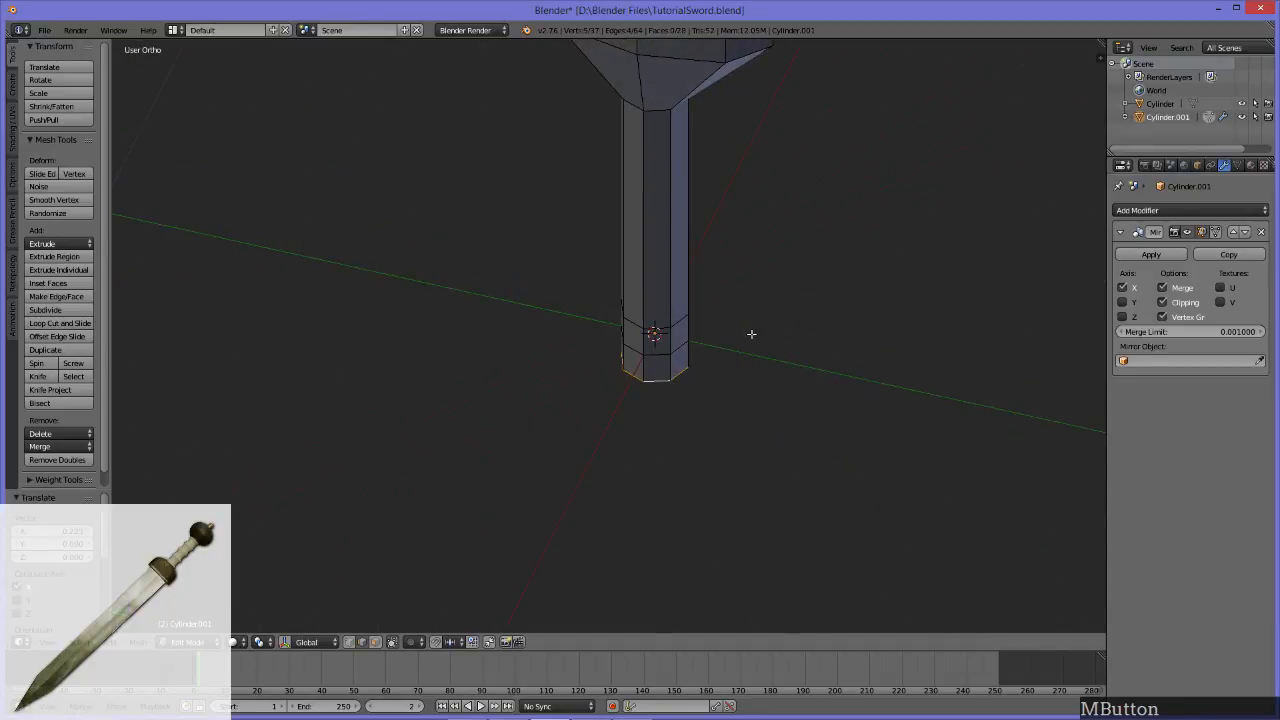
key("s")
left_click(1037, 360)
middle_click_drag(1037, 360, 911, 307)
key("ctrl+z")
Step: Apply the sword's Mirror modifier in Object Mode and return to Edit Mode
left_click(1152, 255)
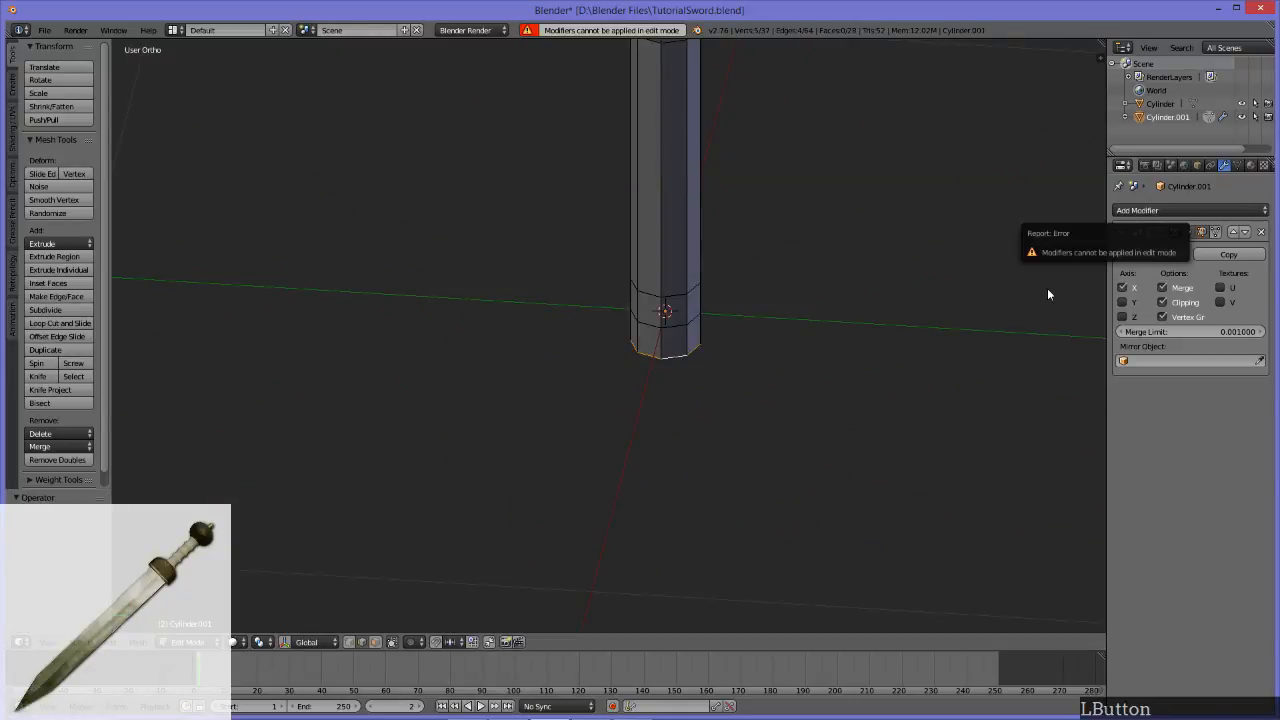
key("Tab")
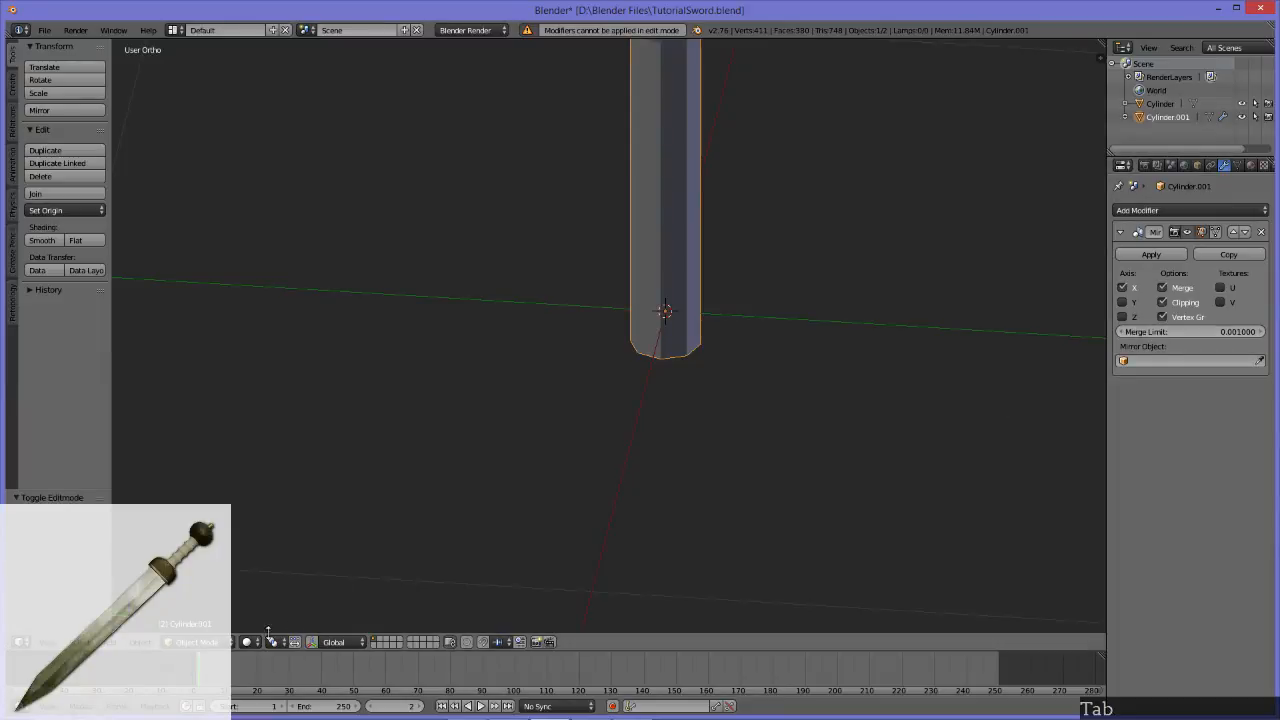
left_click(1150, 256)
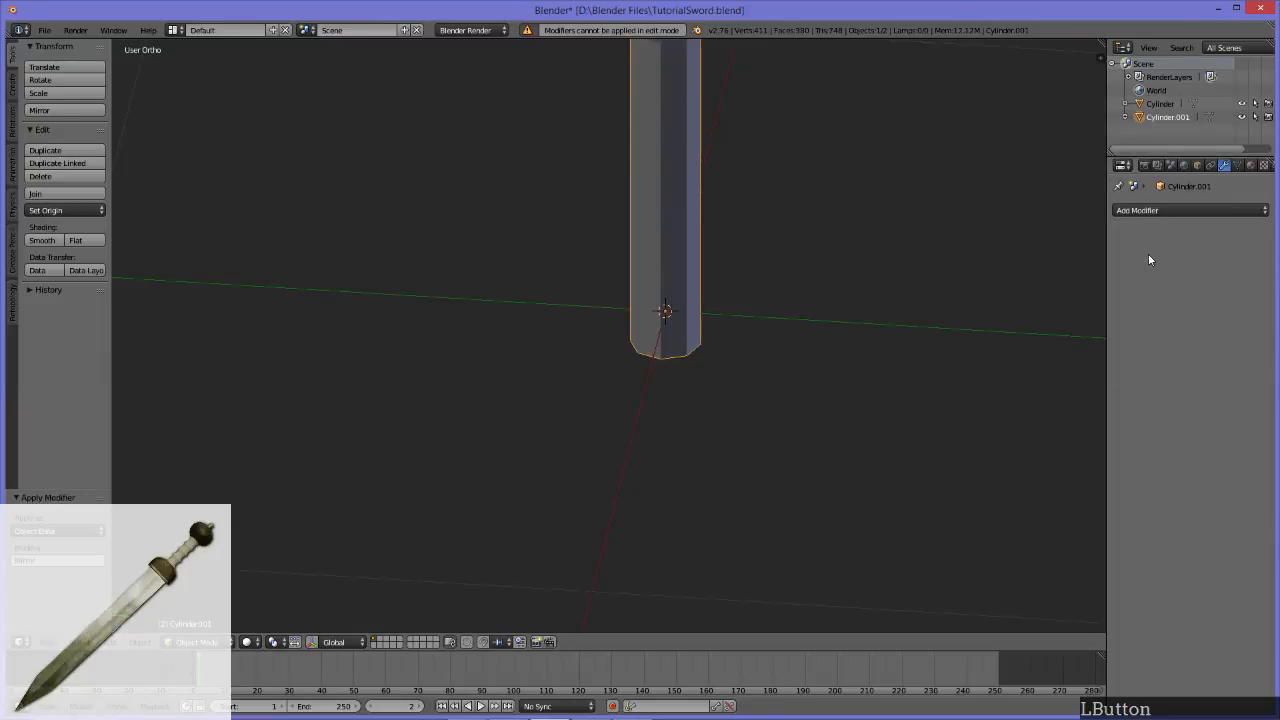
middle_click_drag(663, 377, 748, 267)
key("Tab")
Step: Lengthen the handle by moving its bottom edge loop down along Z by about 0.14 units
scroll(749, 263, "down", 3)
scroll(769, 357, "up", 5)
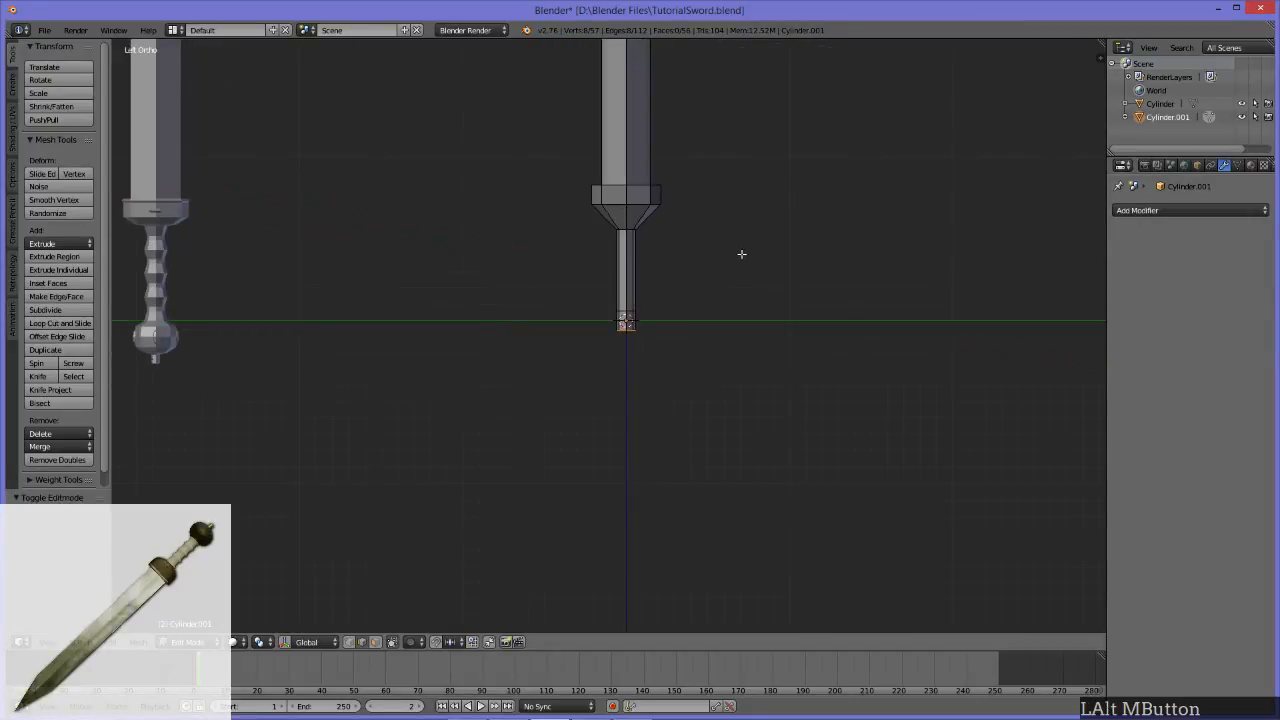
middle_click_drag(689, 239, 766, 168, "shift")
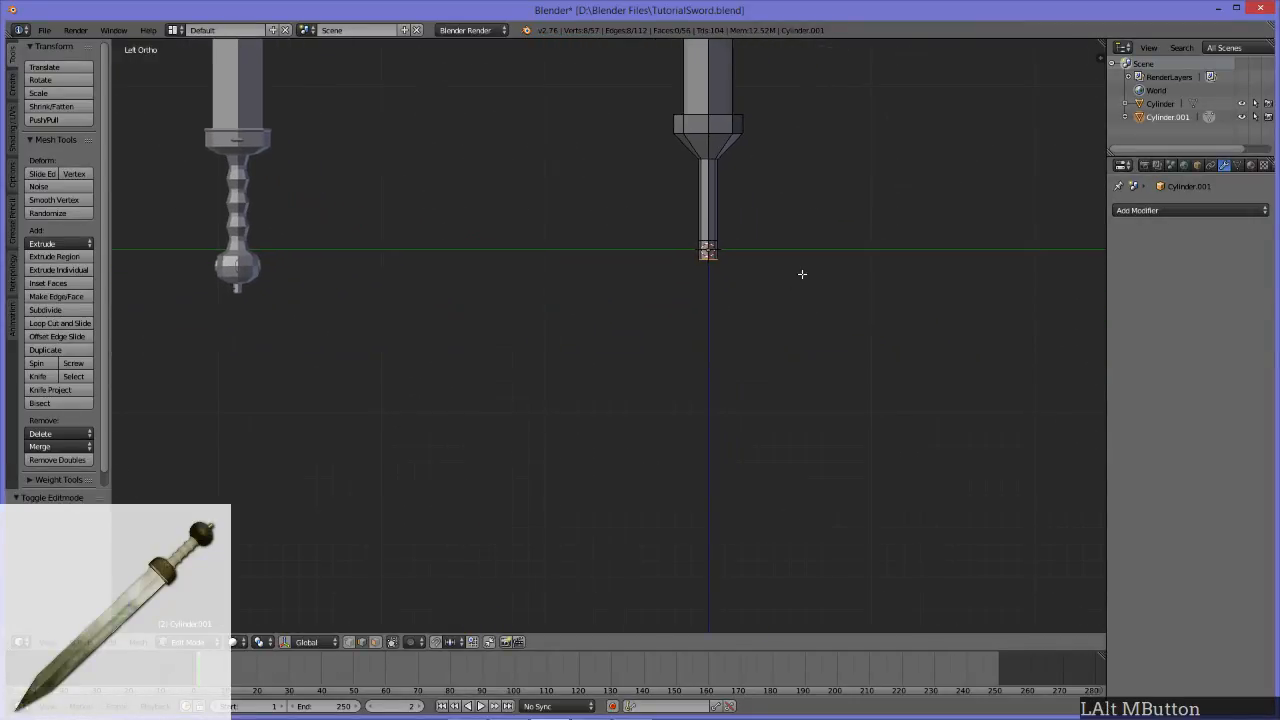
key("e")
key("z")
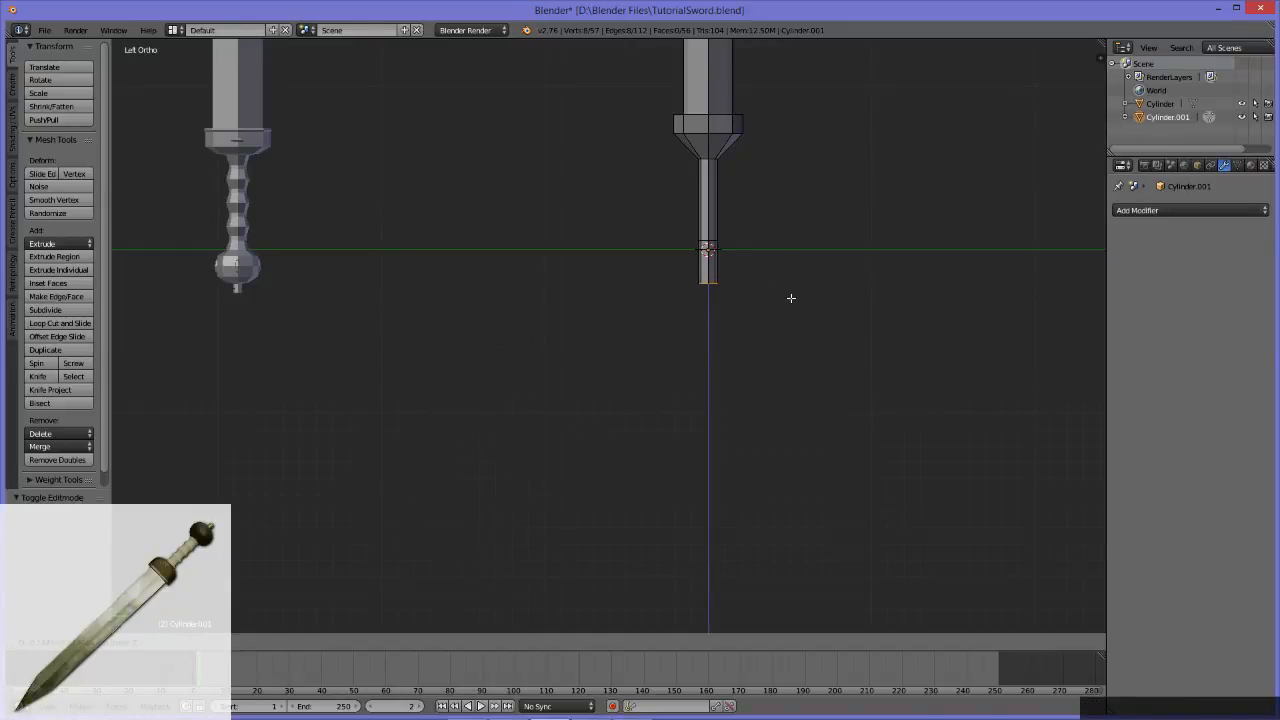
left_click(785, 297)
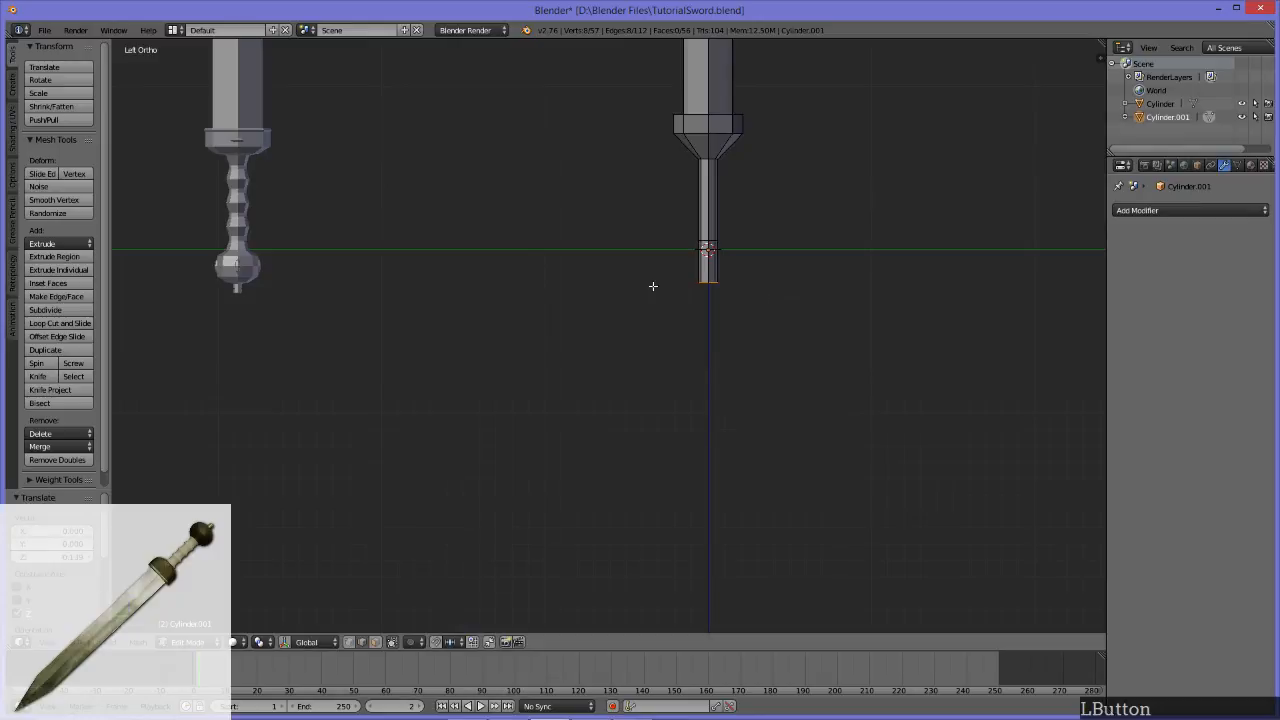
Step: Dissolve the edge loop just above the origin on the lower part of the handle
scroll(655, 292, "up", 2)
scroll(639, 290, "down", 3)
scroll(626, 289, "up", 2)
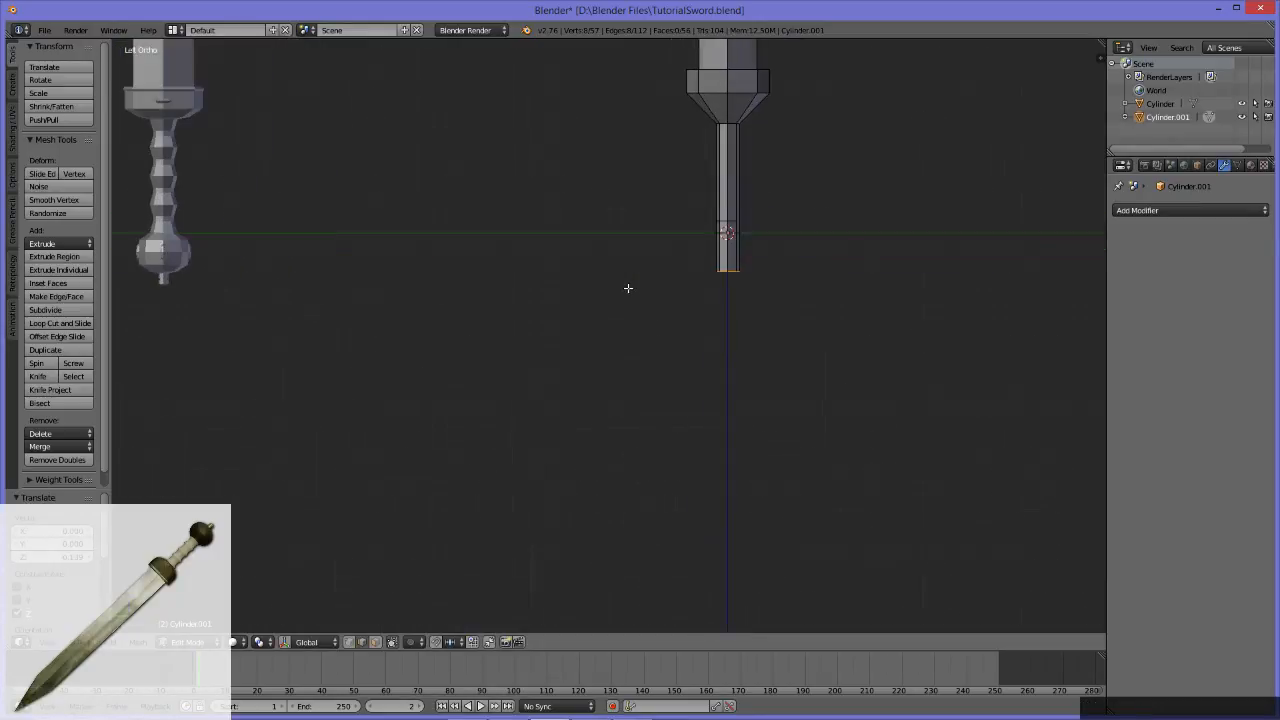
left_click(733, 220, "alt")
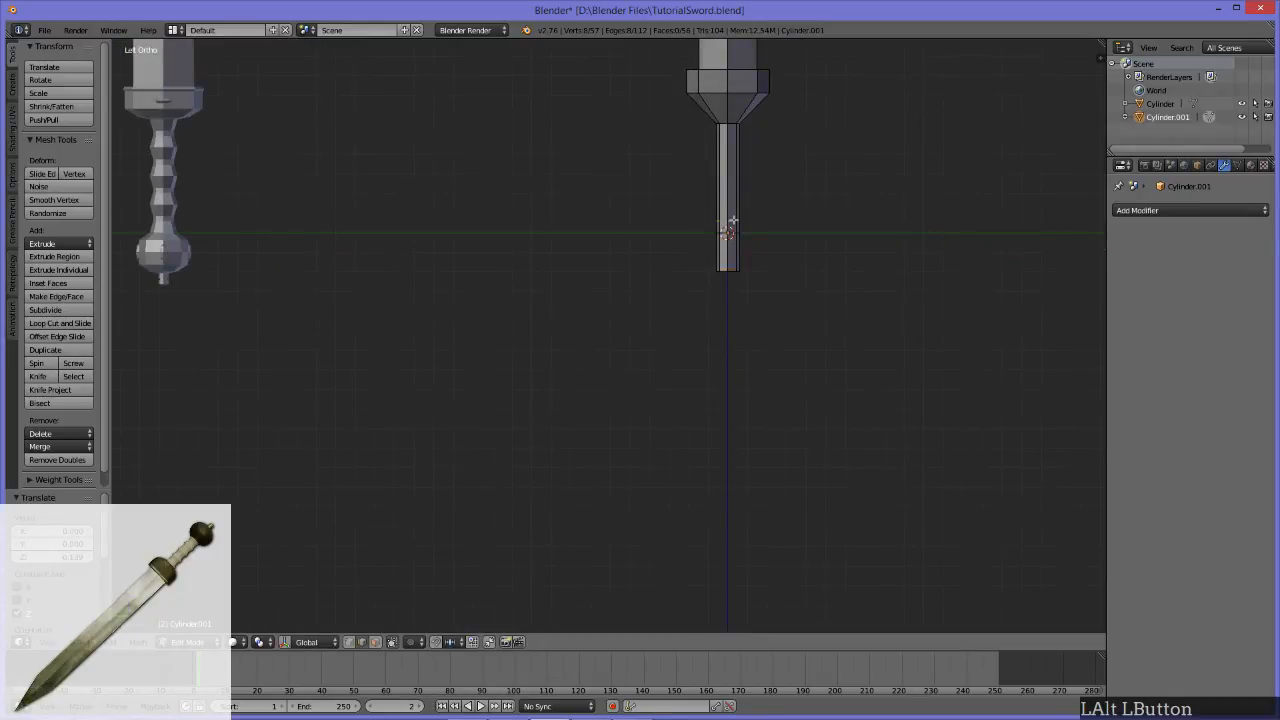
key("x")
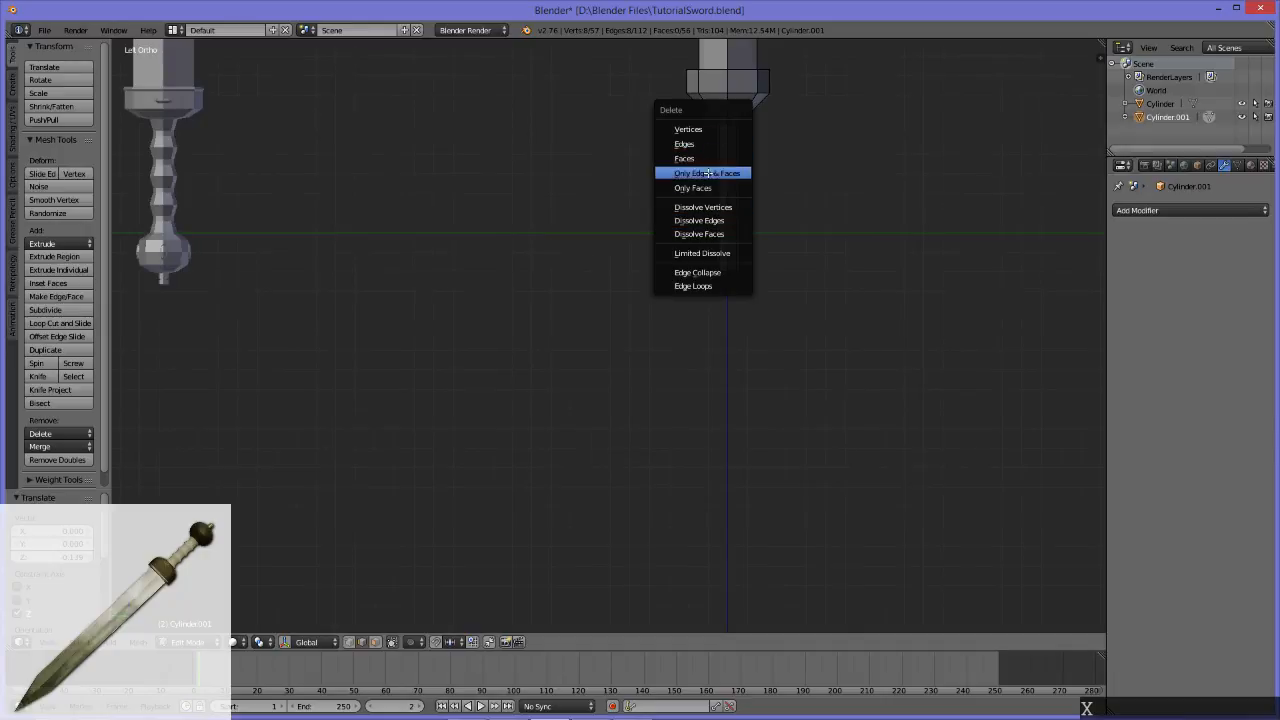
left_click(712, 220)
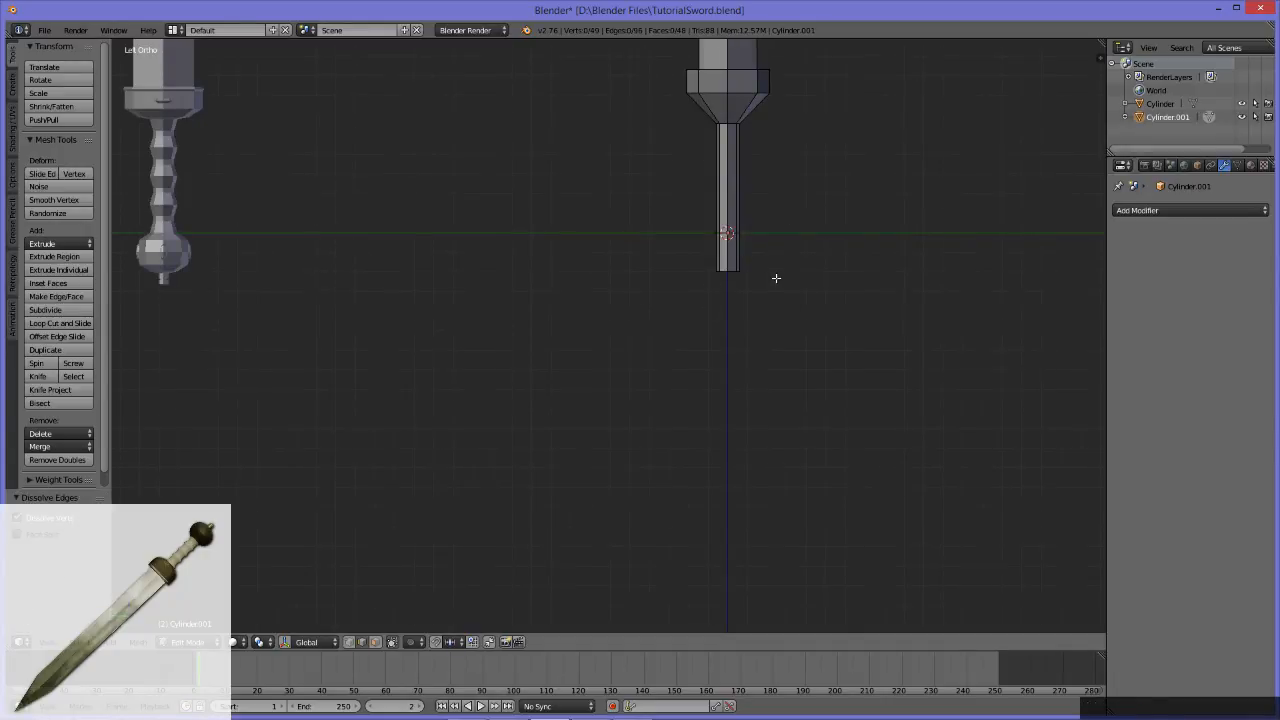
Step: Add three evenly spaced loop cuts around the handle between the loop at the origin and its bottom end
scroll(757, 265, "up", 3)
middle_click_drag(757, 265, 631, 440, "alt")
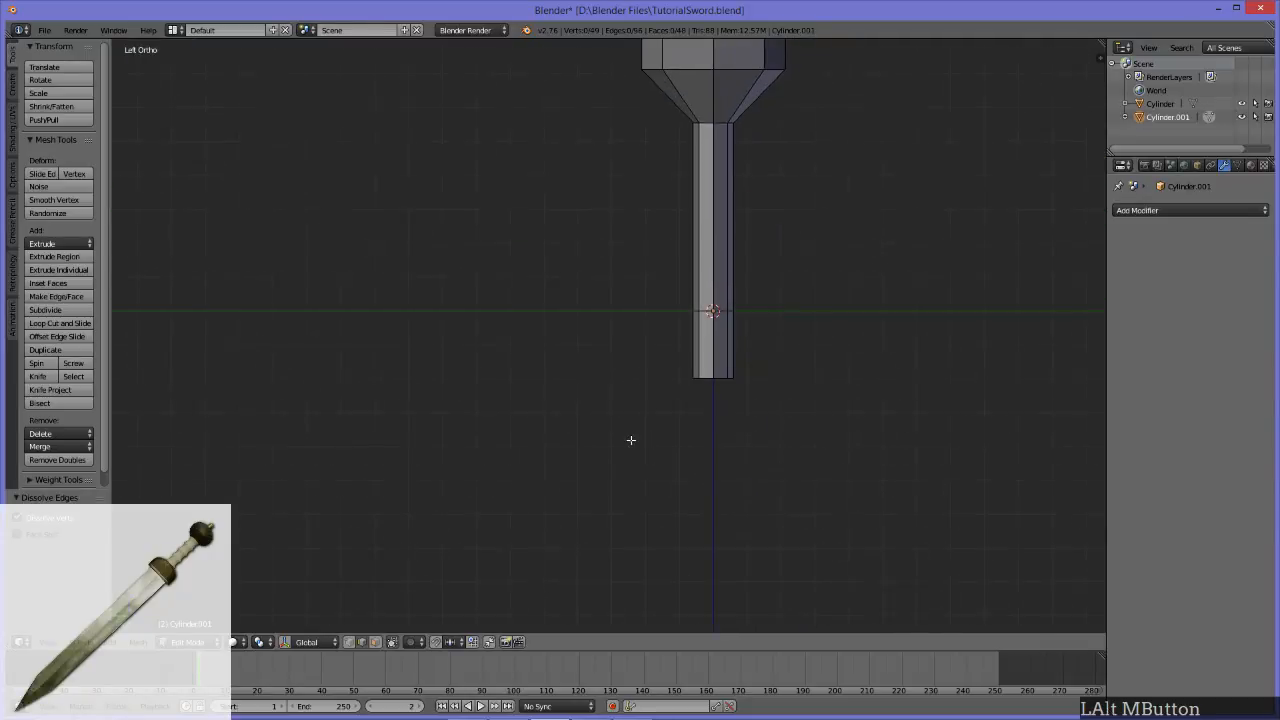
key("ctrl+r")
left_click(735, 351)
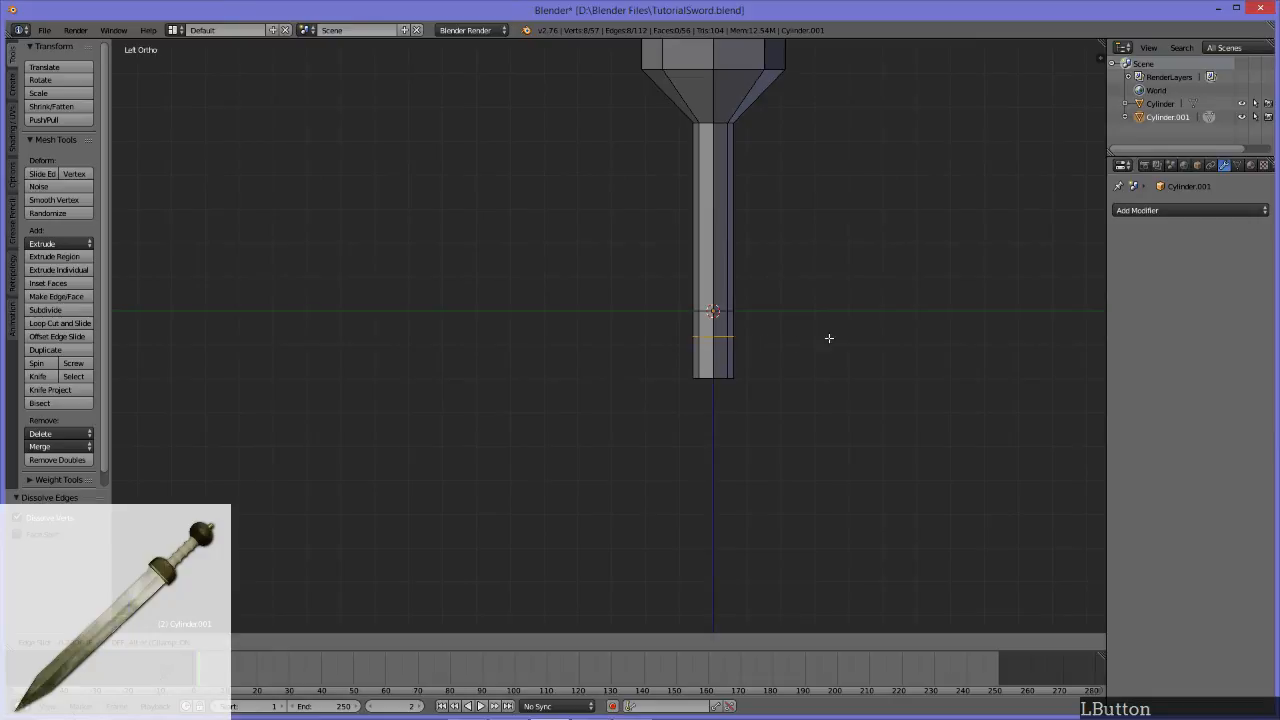
key("Escape")
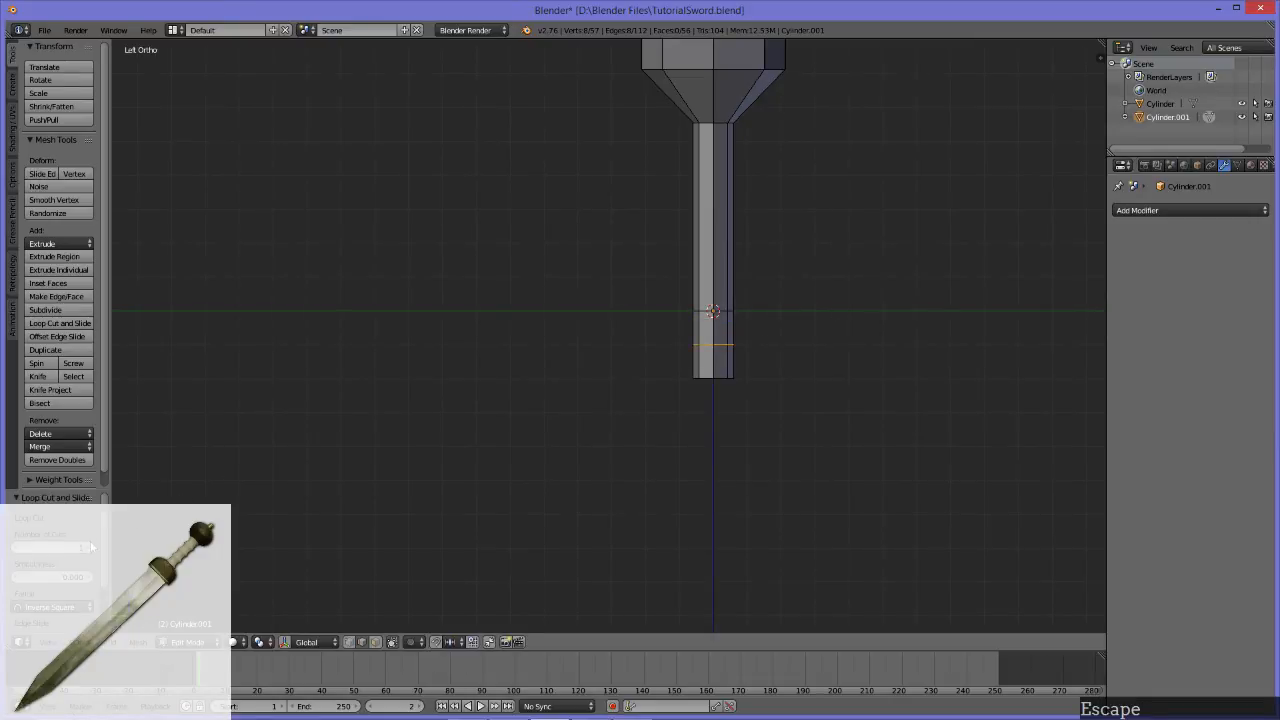
left_click(90, 547)
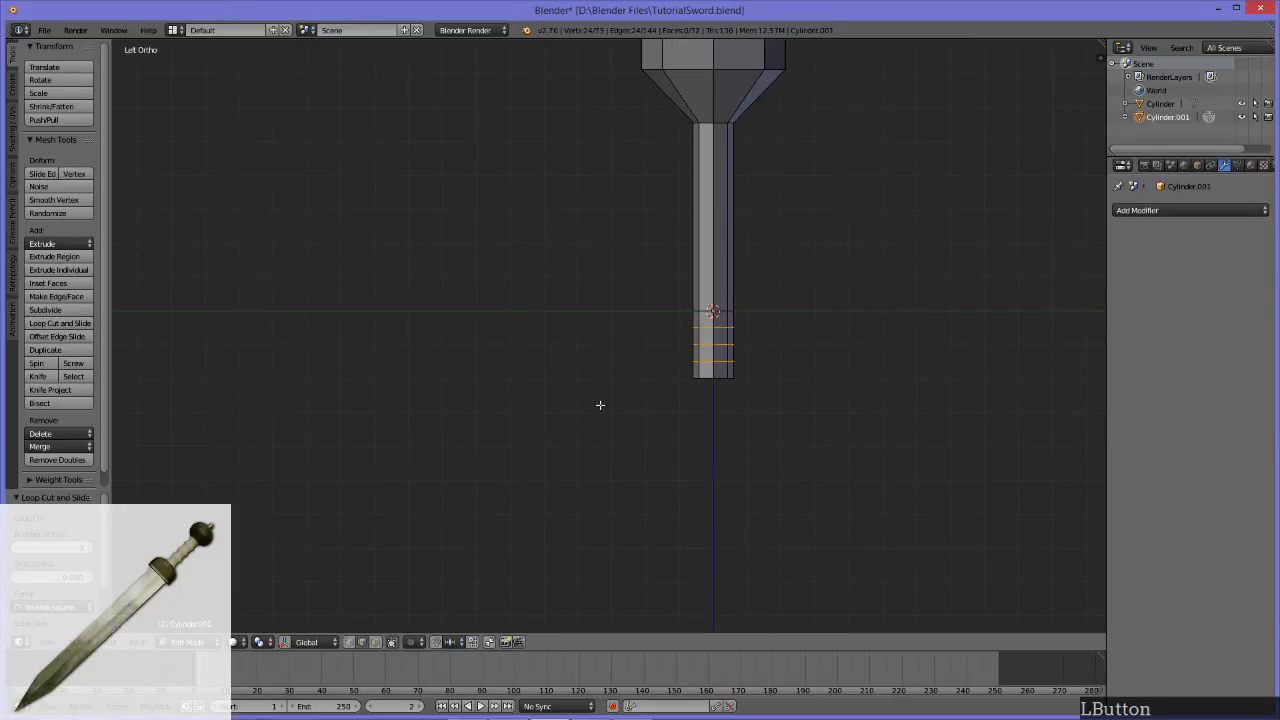
scroll(601, 406, "down", 3)
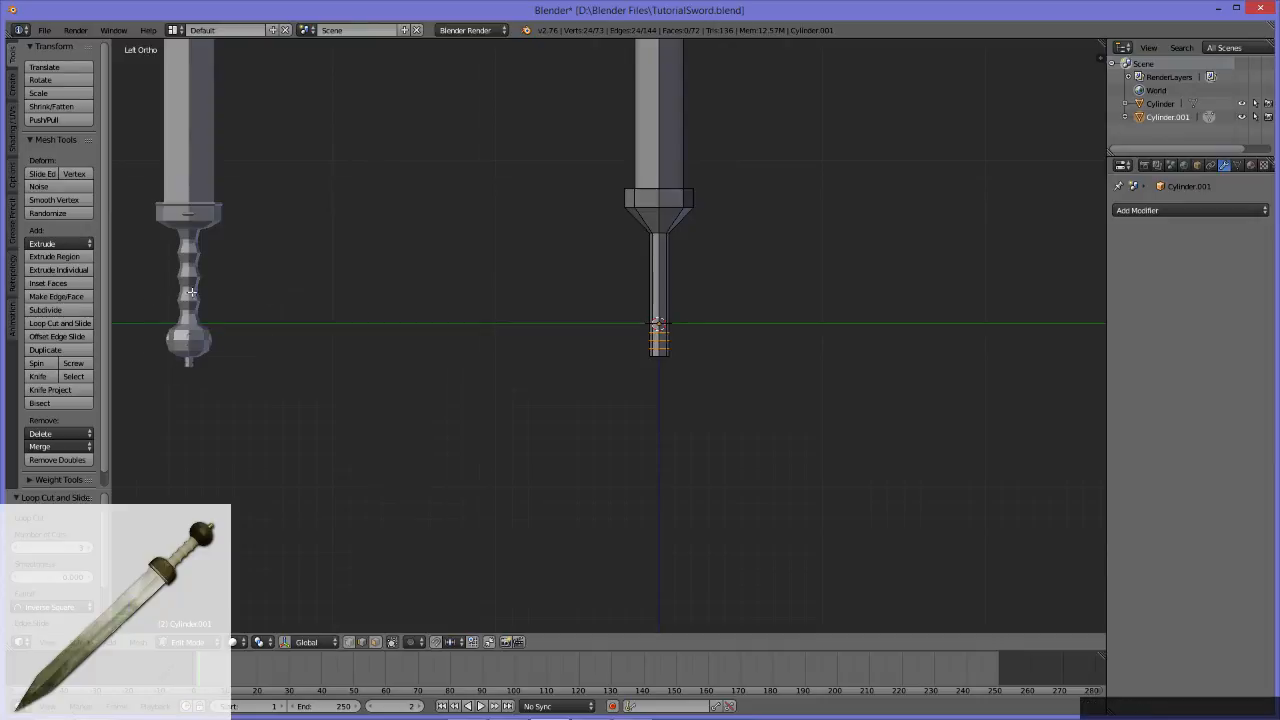
scroll(748, 431, "up", 2)
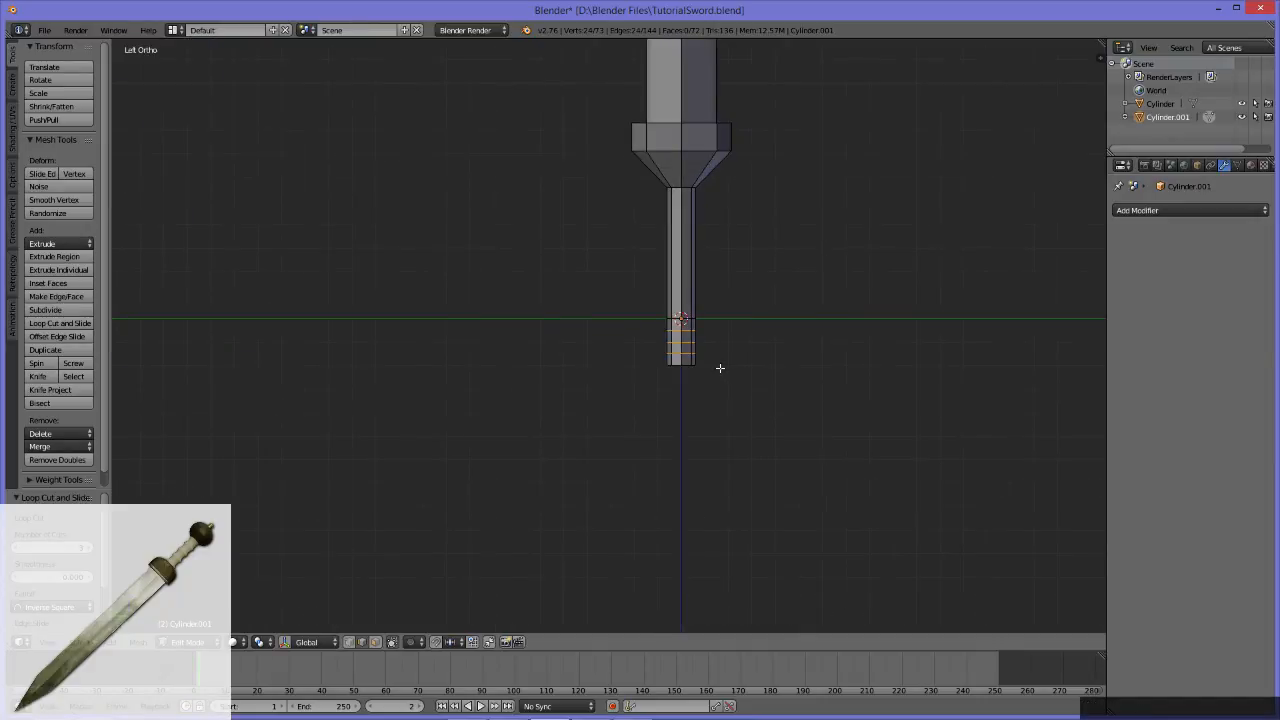
mouse_move(723, 343)
middle_mouse_down()
mouse_move(513, 281)
mouse_move(420, 303)
mouse_move(699, 335)
middle_mouse_up()
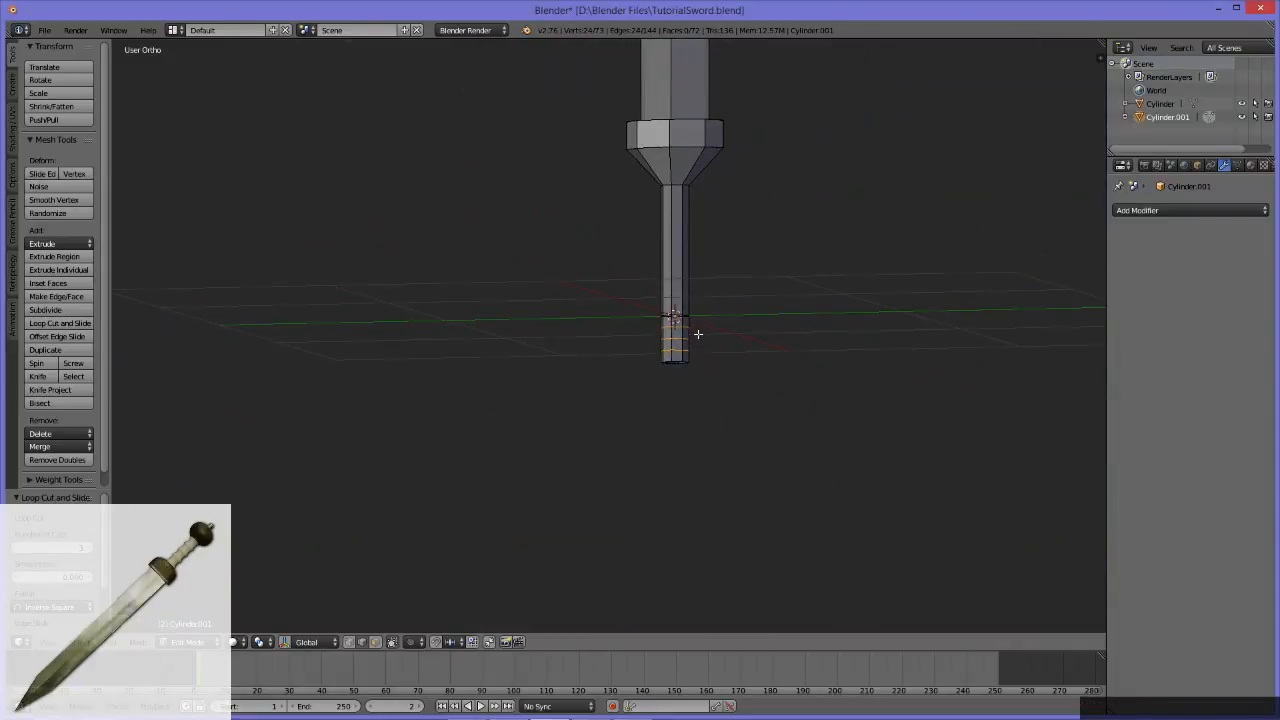
Step: Scale the three new edge loops at the bottom of the handle outward in two passes to form a pommel wider than the grip
scroll(673, 320, "down", 3)
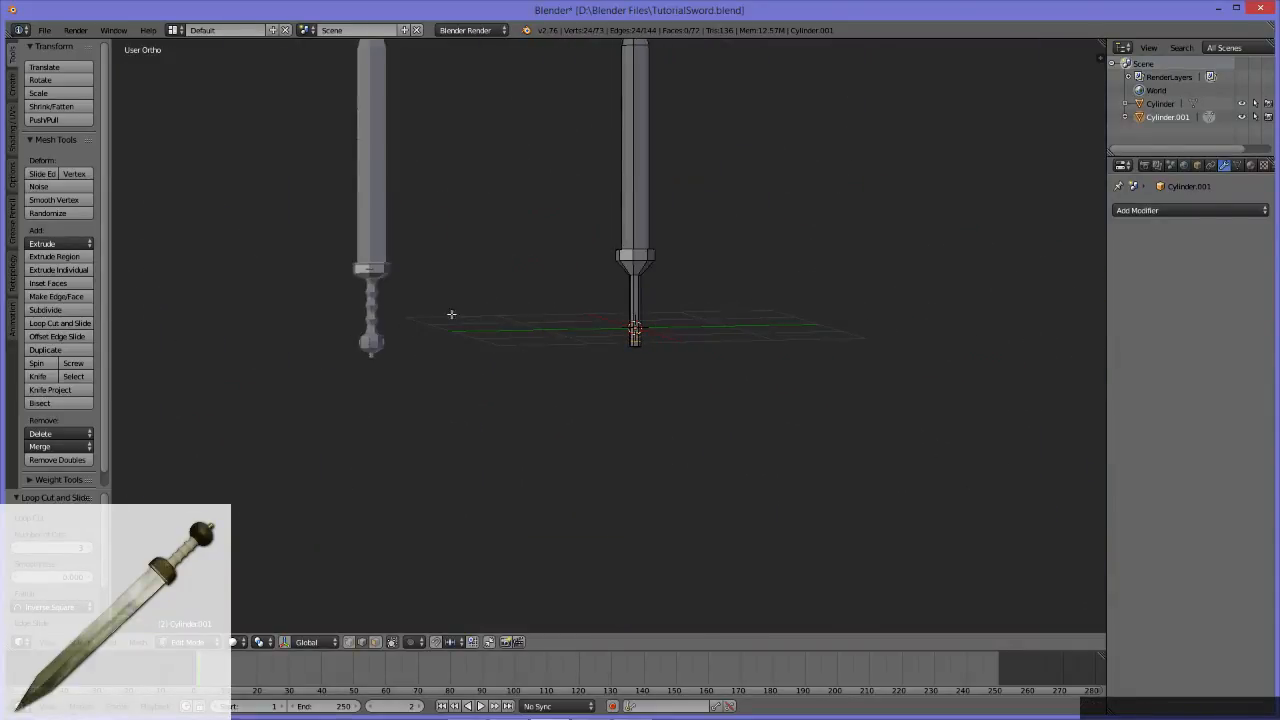
scroll(634, 366, "down", 1)
scroll(634, 366, "up", 3)
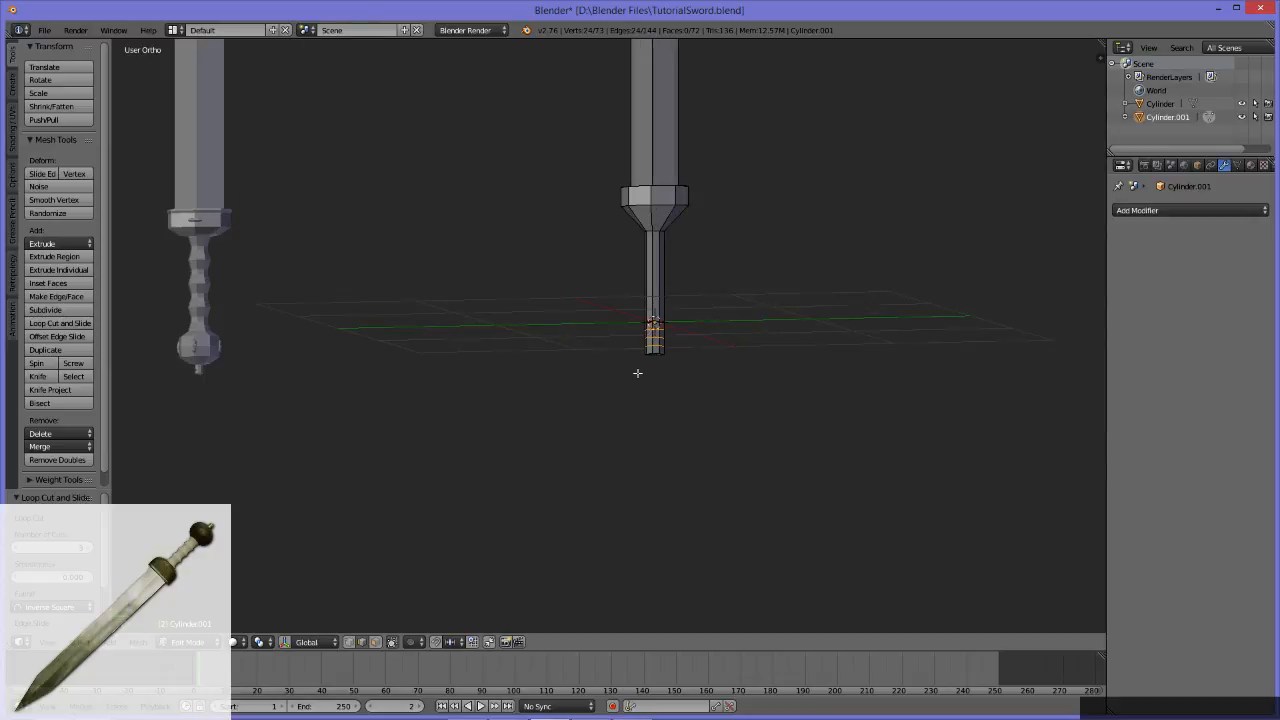
mouse_move(688, 345)
middle_mouse_down()
mouse_move(746, 371)
mouse_move(589, 353)
mouse_move(672, 361)
mouse_move(694, 341)
middle_mouse_up()
scroll(738, 353, "up", 4)
key("s")
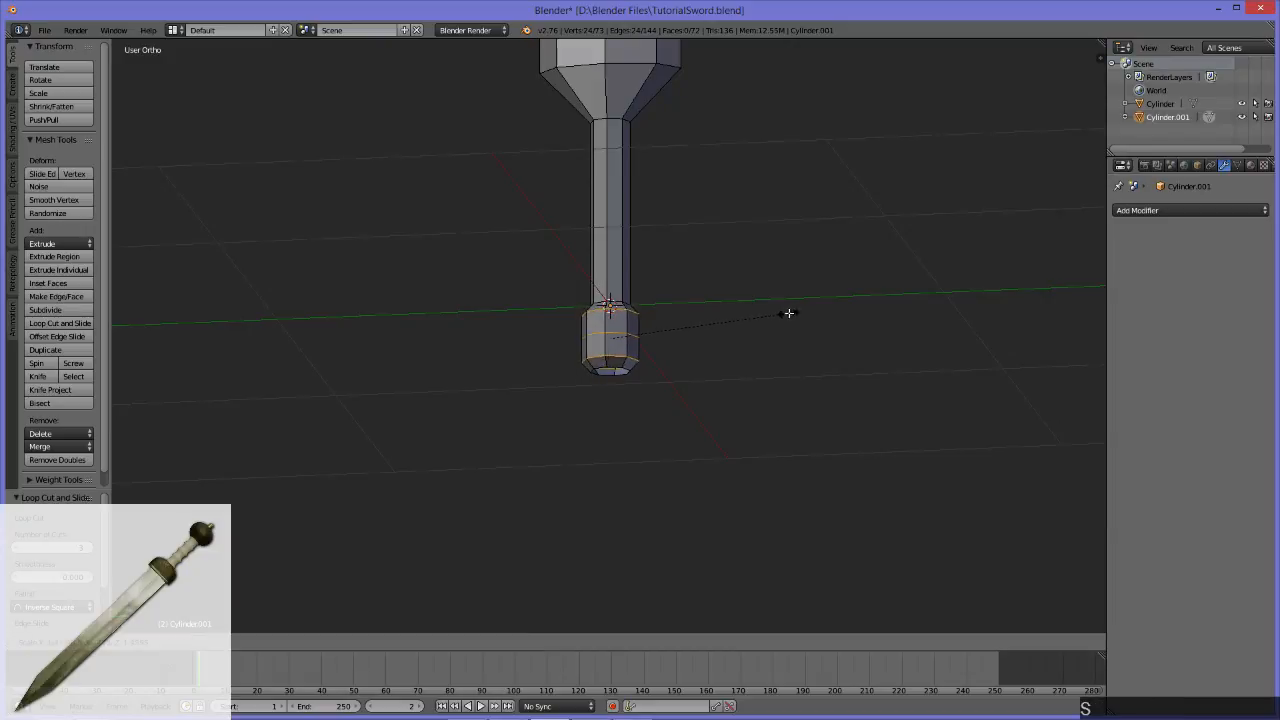
left_click(743, 303)
middle_click_drag(743, 303, 799, 317, "alt")
scroll(763, 306, "down", 8)
scroll(763, 306, "up", 7)
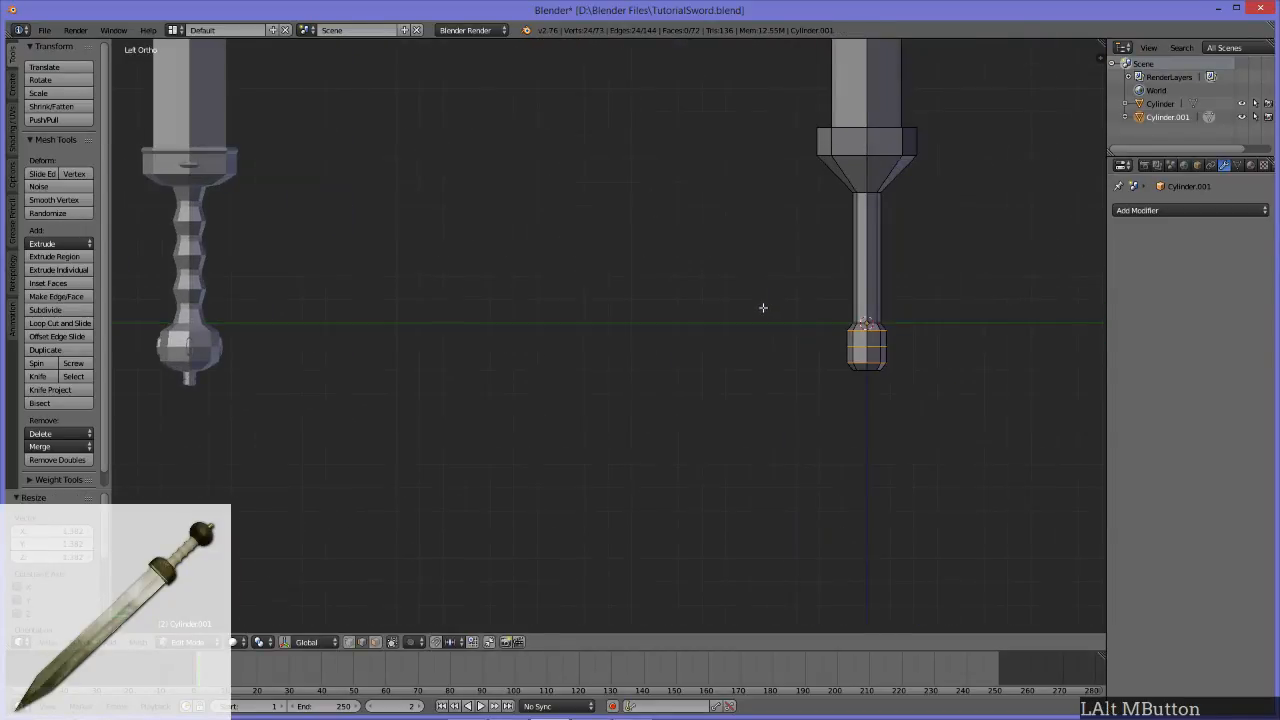
key("s")
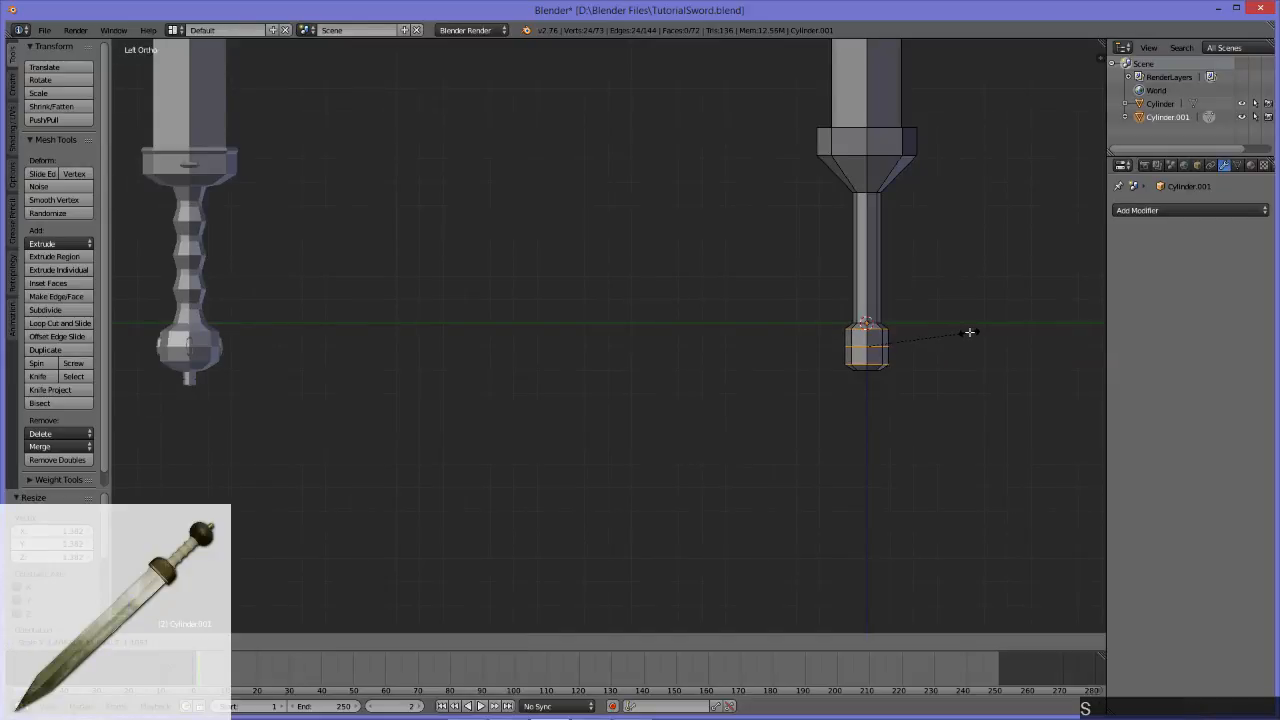
left_click(969, 332)
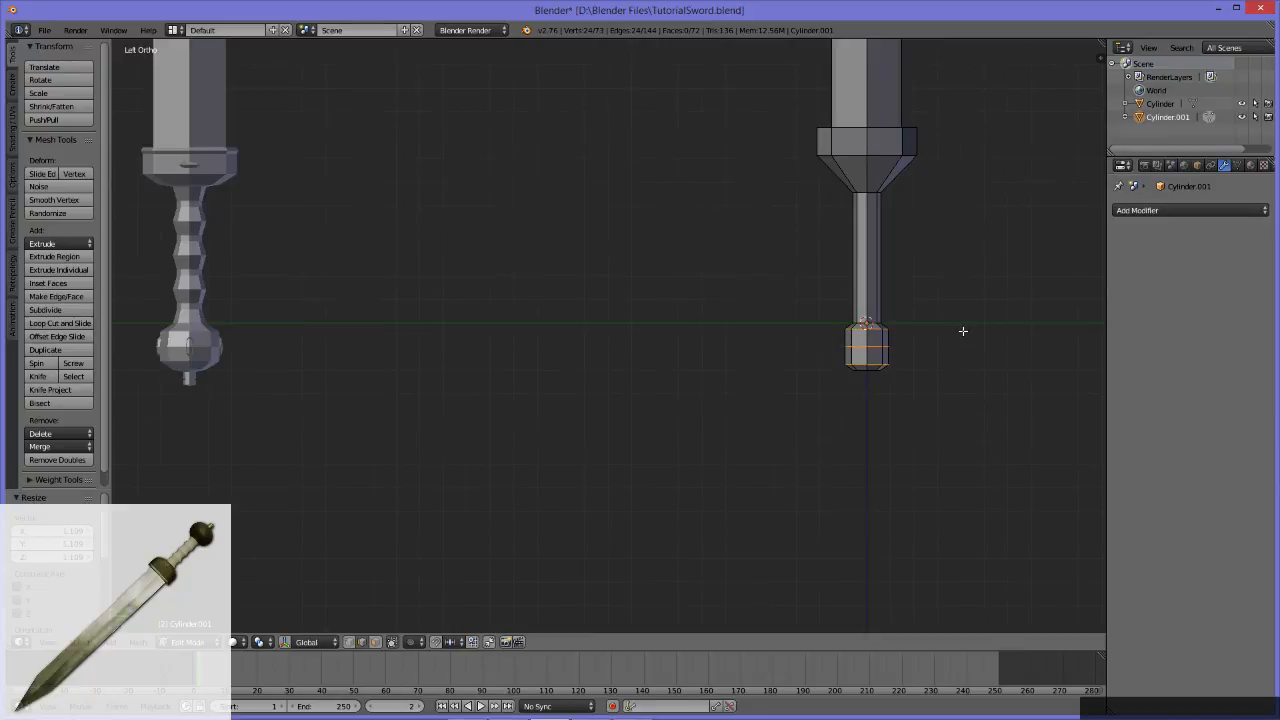
Step: Scale up only the middle edge loop of the pommel to give it a rounded profile like the reference sword
left_click(878, 347, "alt")
key("s")
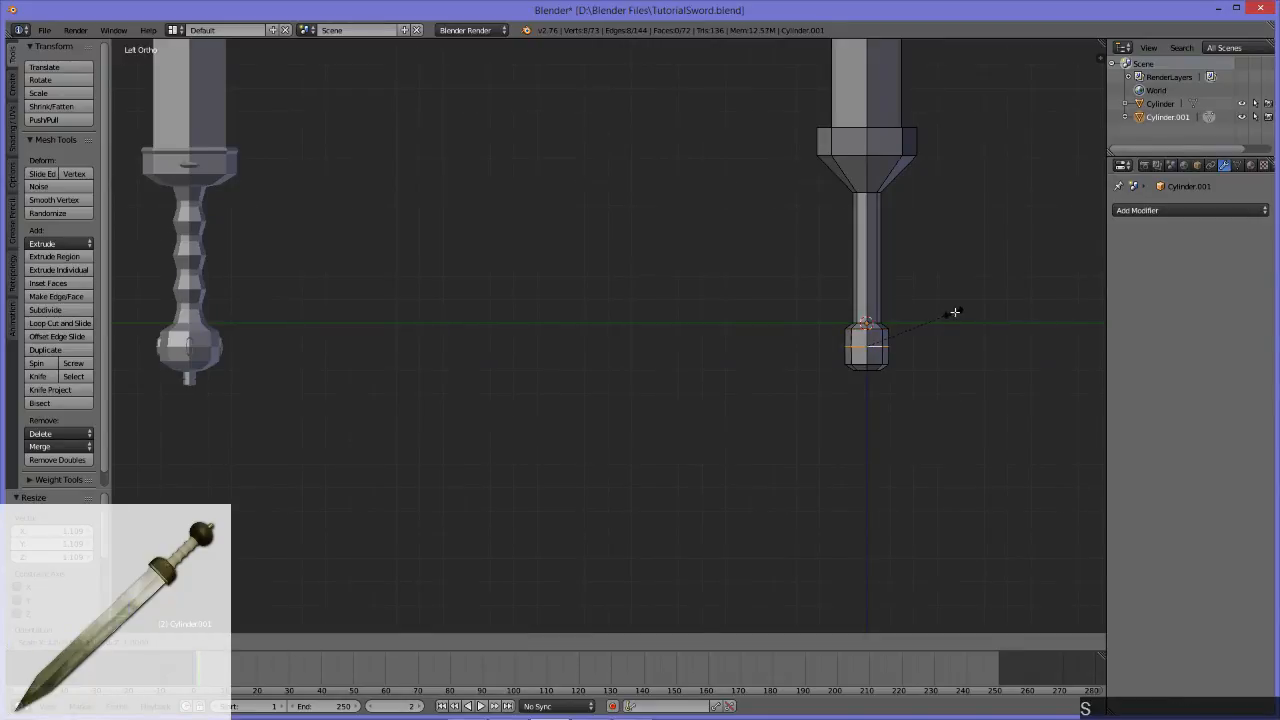
left_click(969, 315)
mouse_move(960, 316)
middle_mouse_down()
mouse_move(749, 331)
mouse_move(941, 320)
middle_mouse_up()
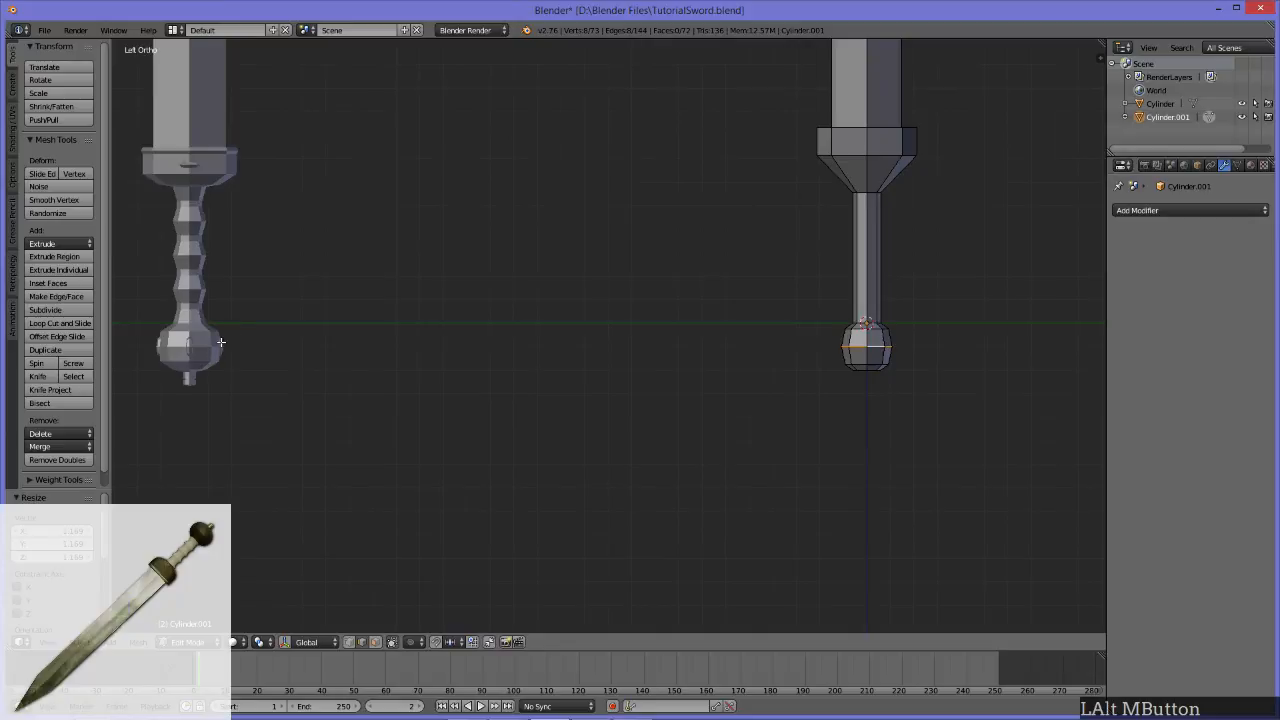
left_click_drag(949, 437, 795, 325)
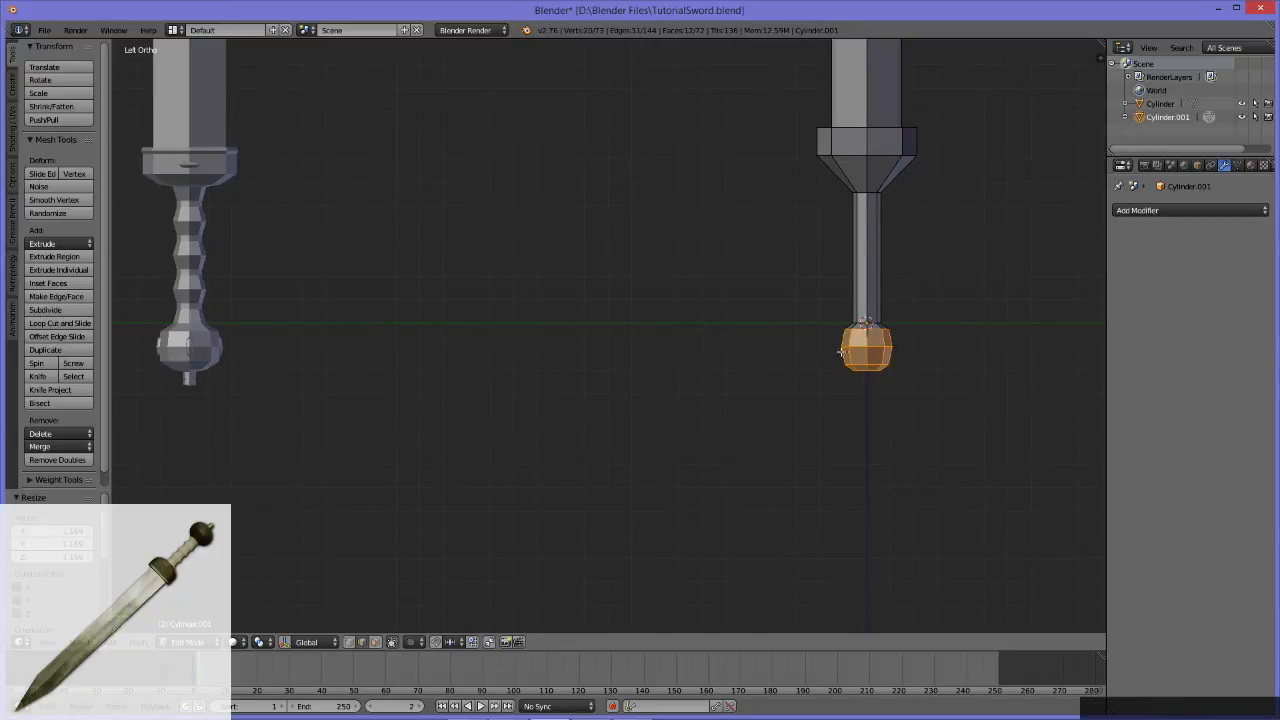
key("ctrl+KP_Add")
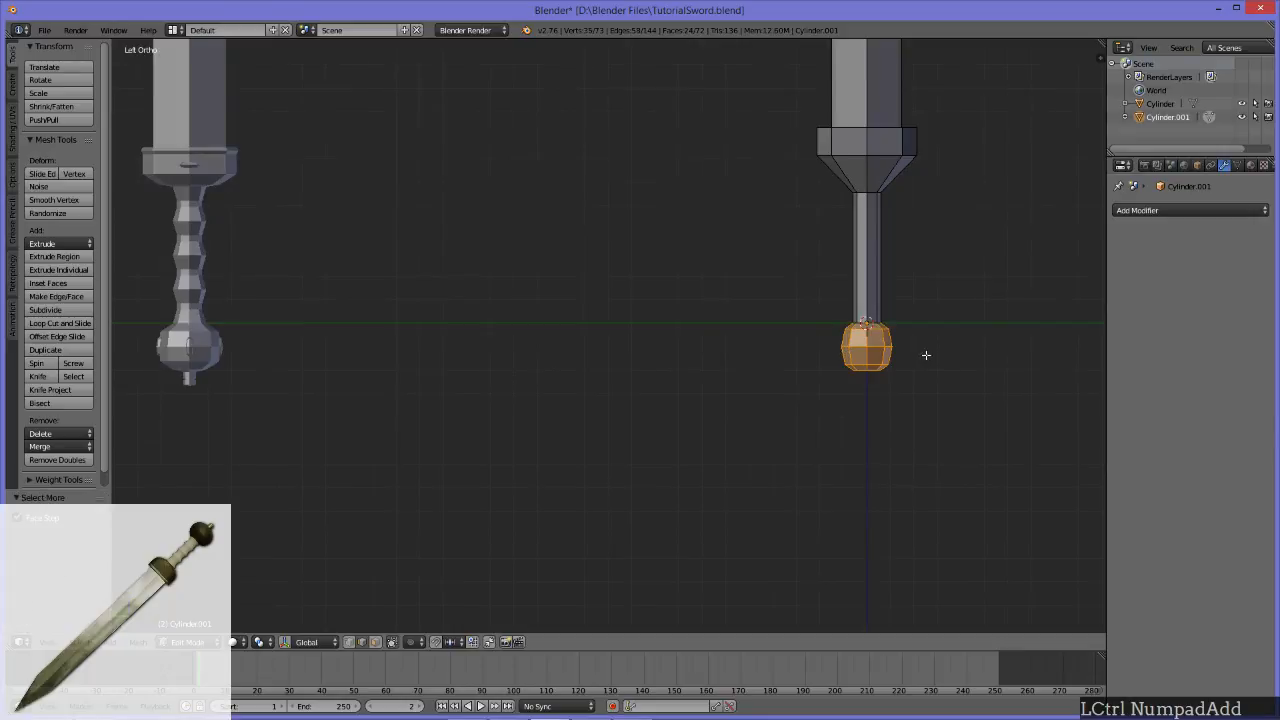
scroll(923, 354, "up", 1)
scroll(945, 358, "down", 3)
scroll(943, 357, "up", 2)
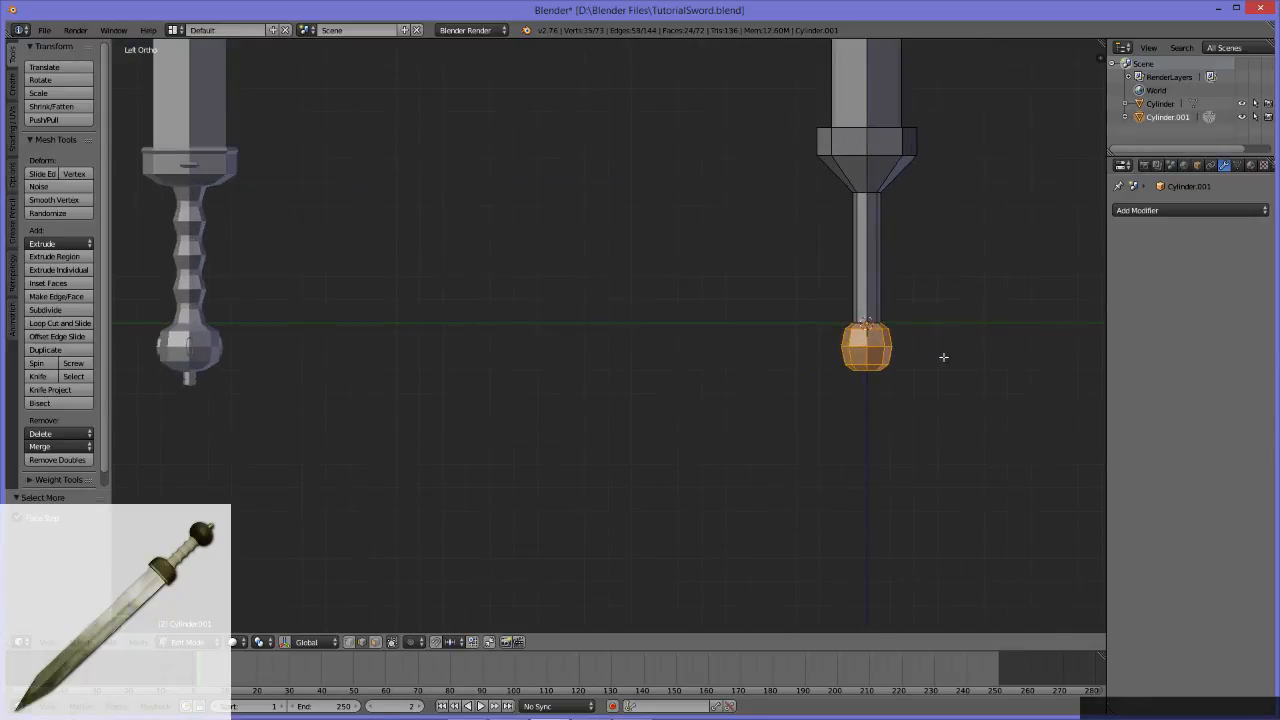
key("s")
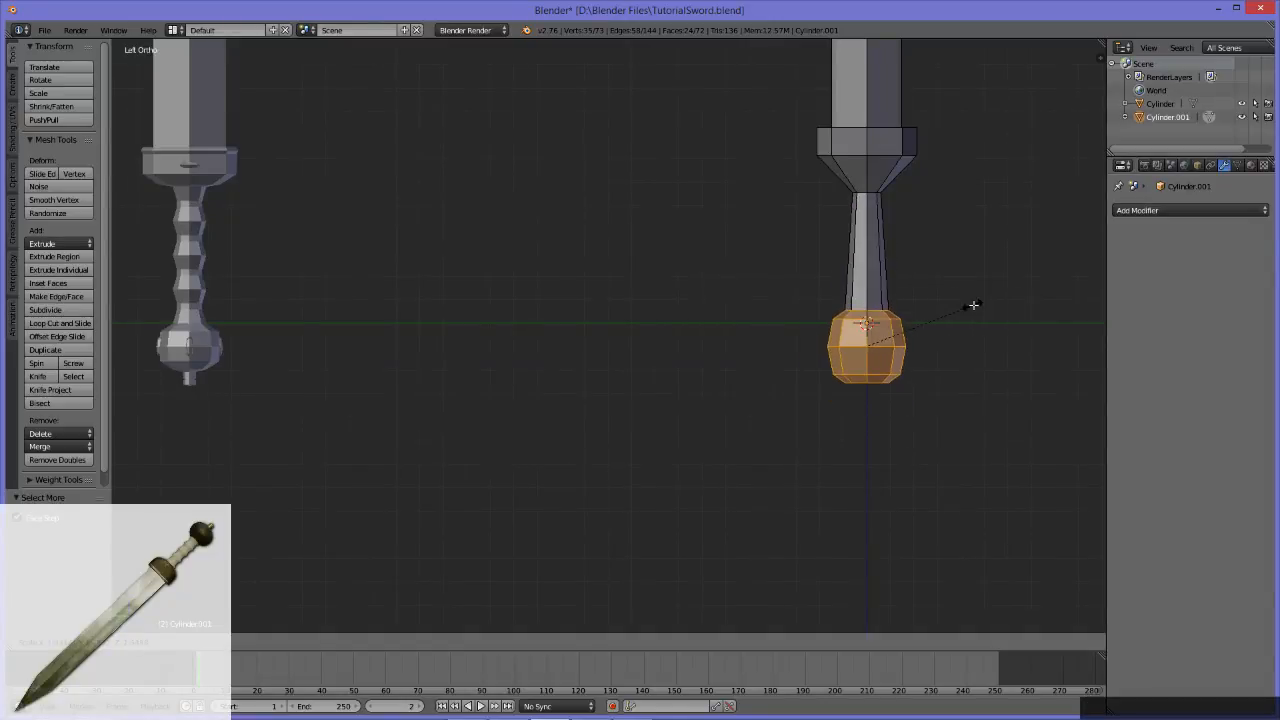
key("Escape")
Step: Select the pommel's three inner edge loops and scale them outward on X and Y only, excluding the Z axis
key("alt")
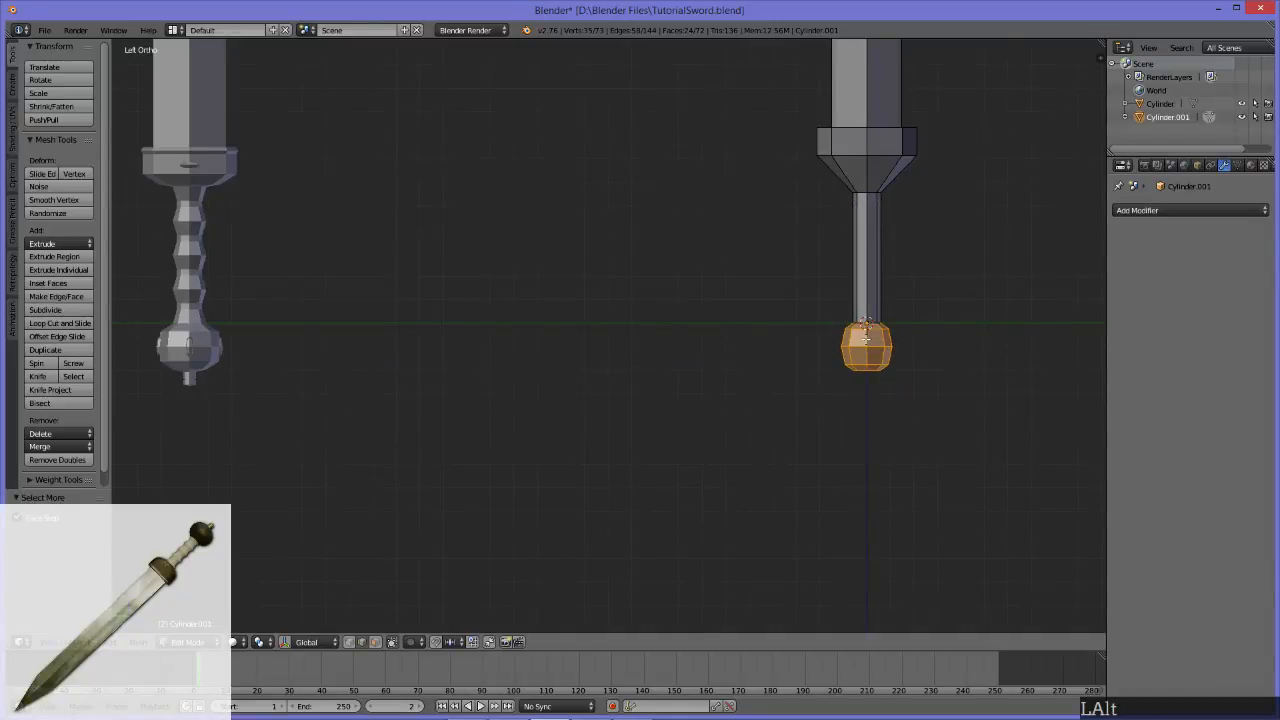
left_click(869, 340, "alt")
left_click(872, 350, "alt")
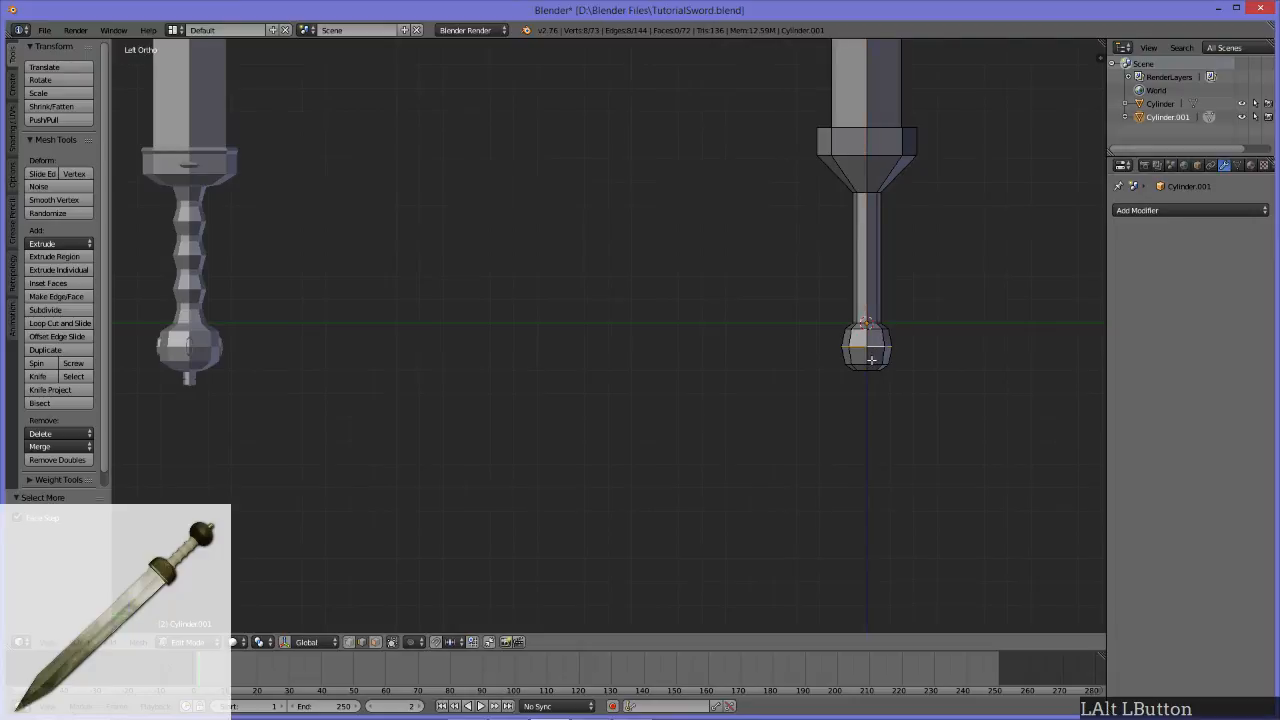
left_click(875, 356, "alt+shift")
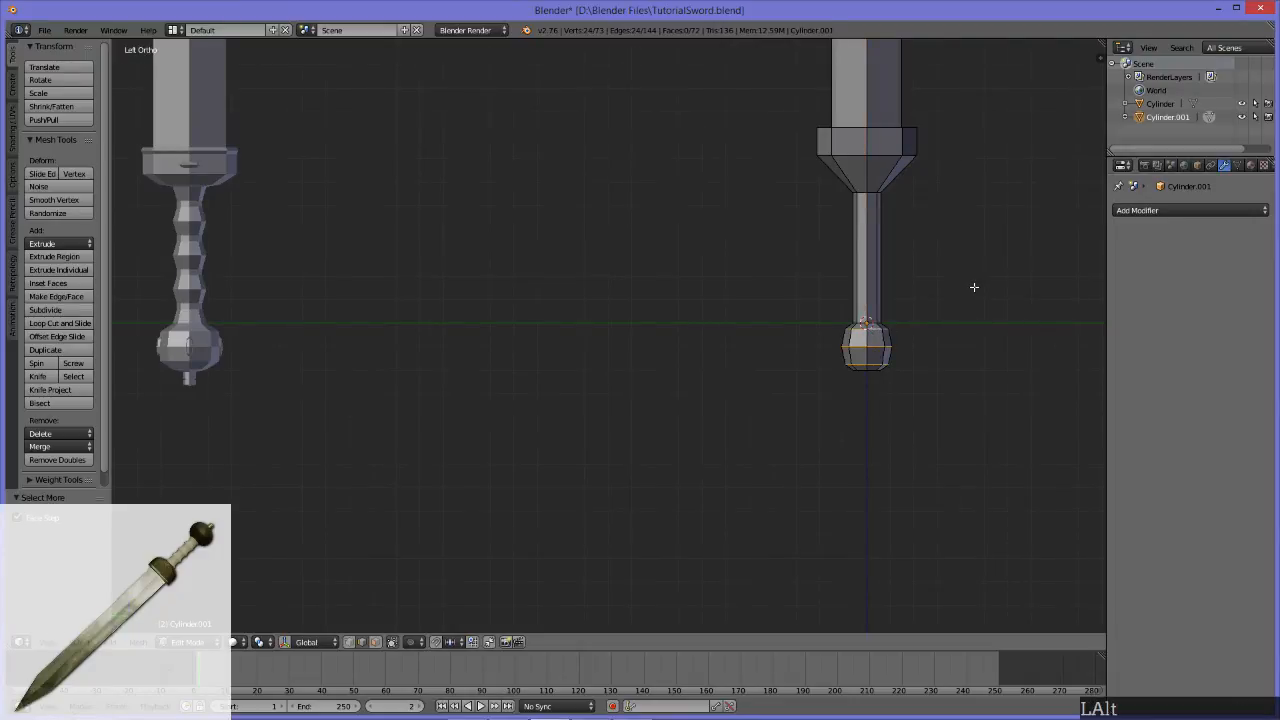
key("s")
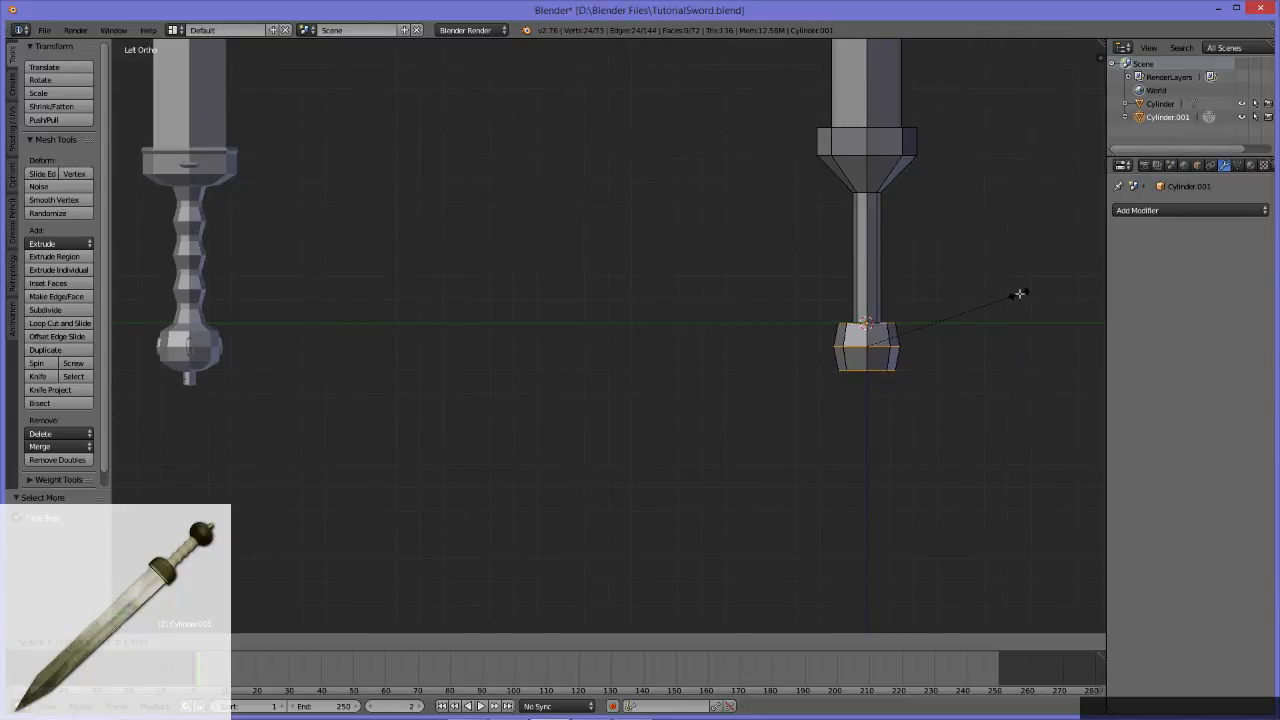
key("shift+z")
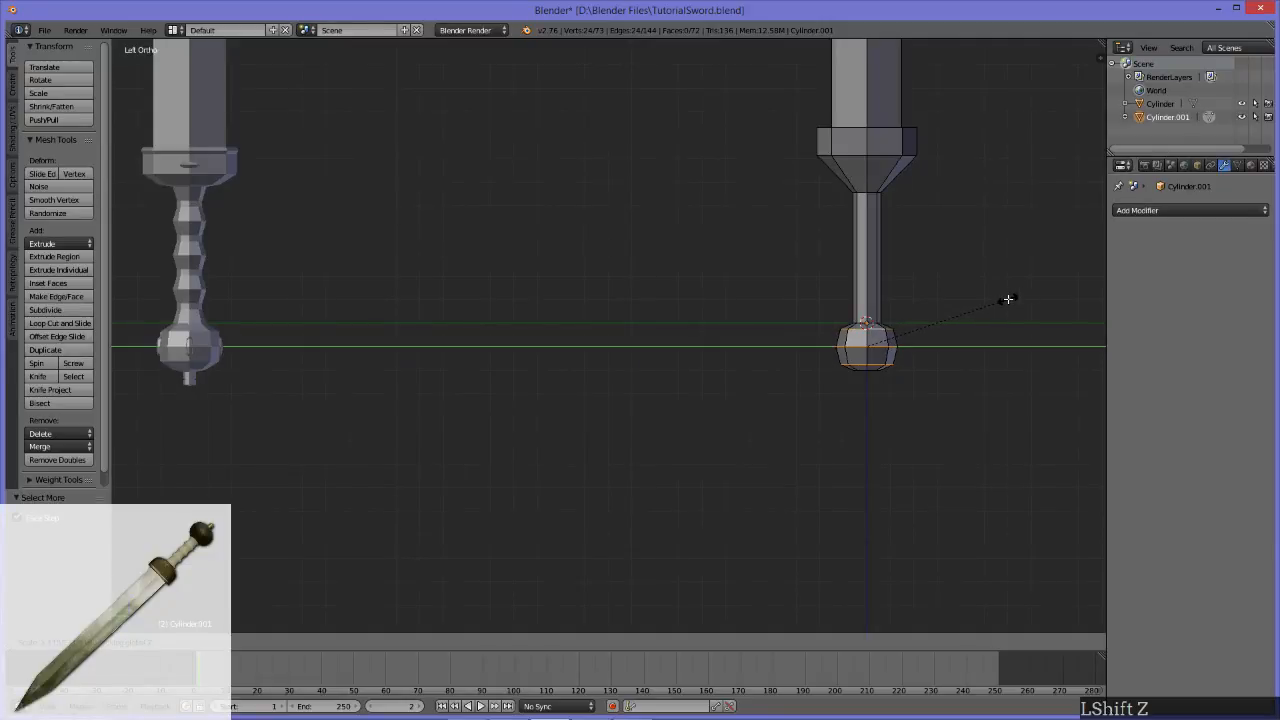
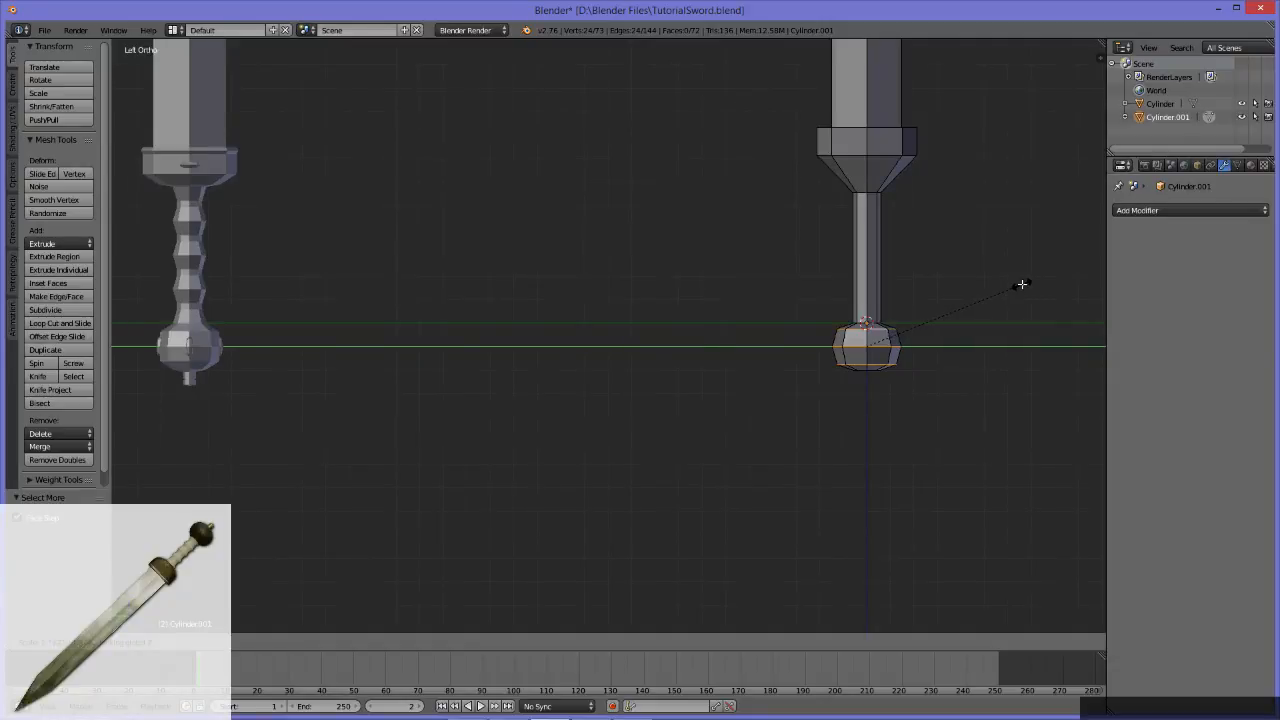
Step: Finish widening the pommel's inner edge loops and scale them along Z to about 0.9
left_click(1020, 284)
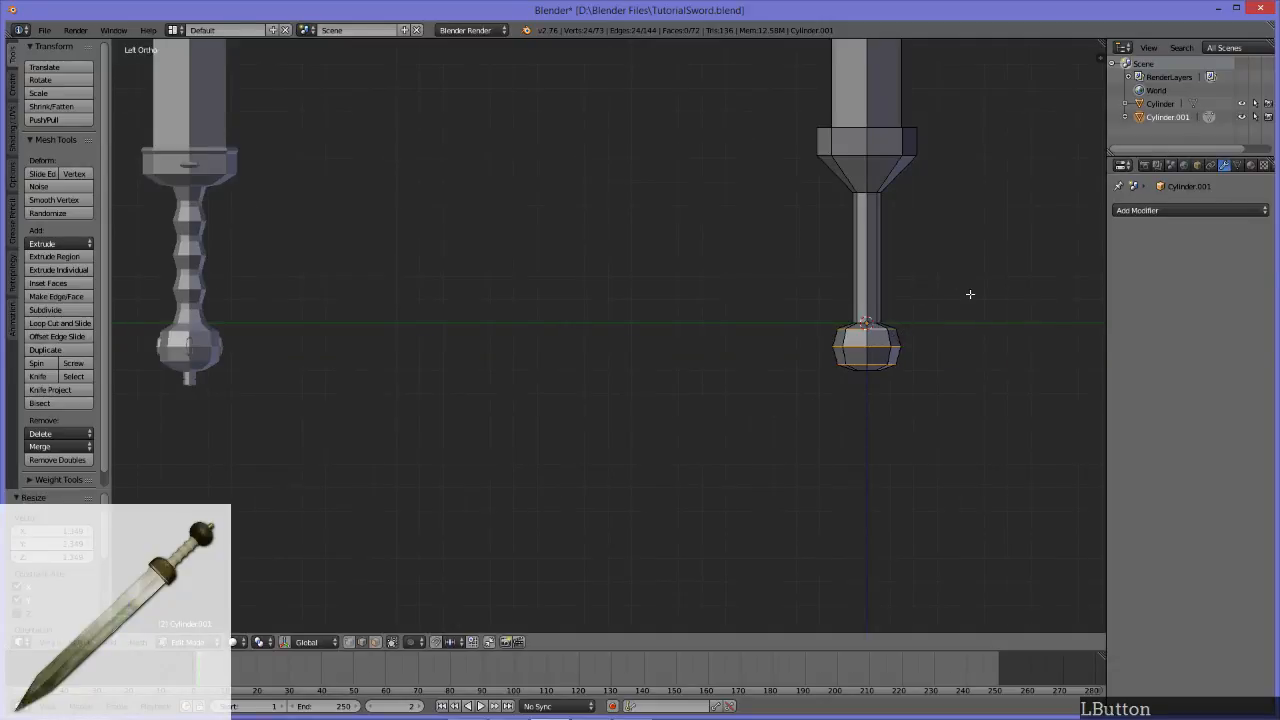
key("s")
key("z")
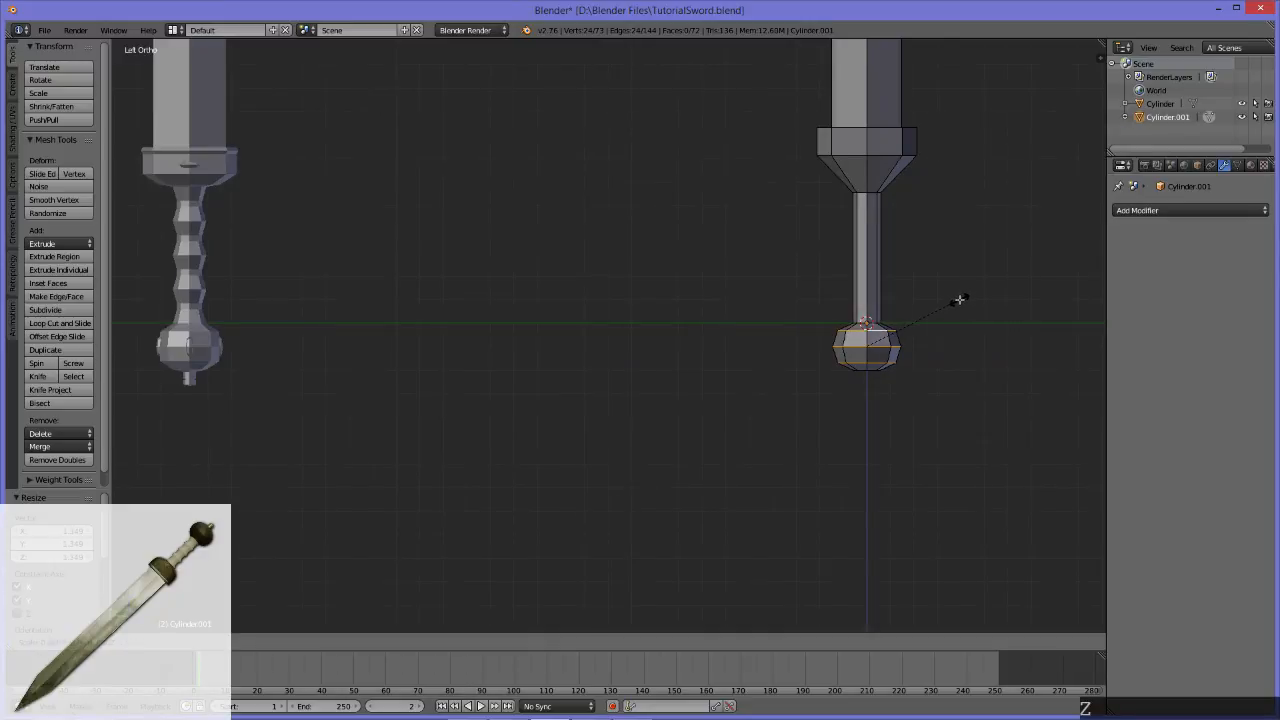
left_click(959, 299)
Step: Extrude the open edge loop at the pommel's bottom and scale the new loop inward to about 0.6
middle_click_drag(1029, 423, 797, 357)
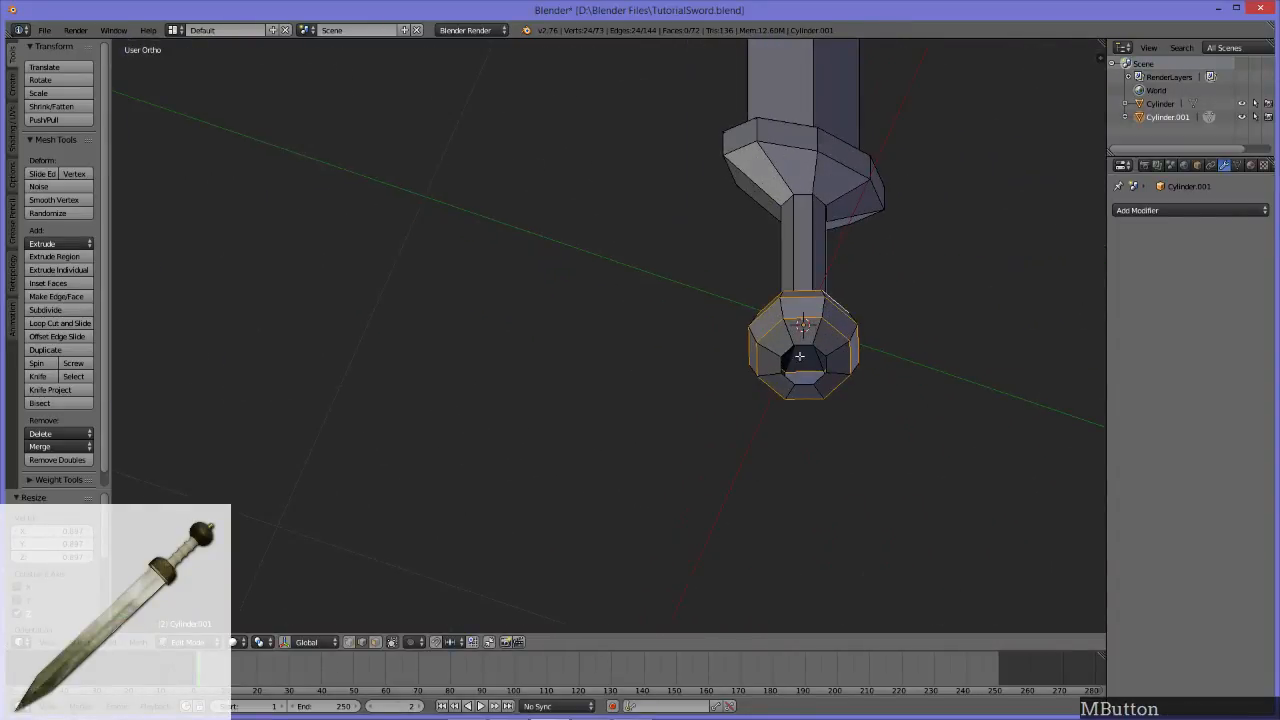
left_click(822, 348, "alt")
middle_click_drag(908, 349, 880, 355, "alt")
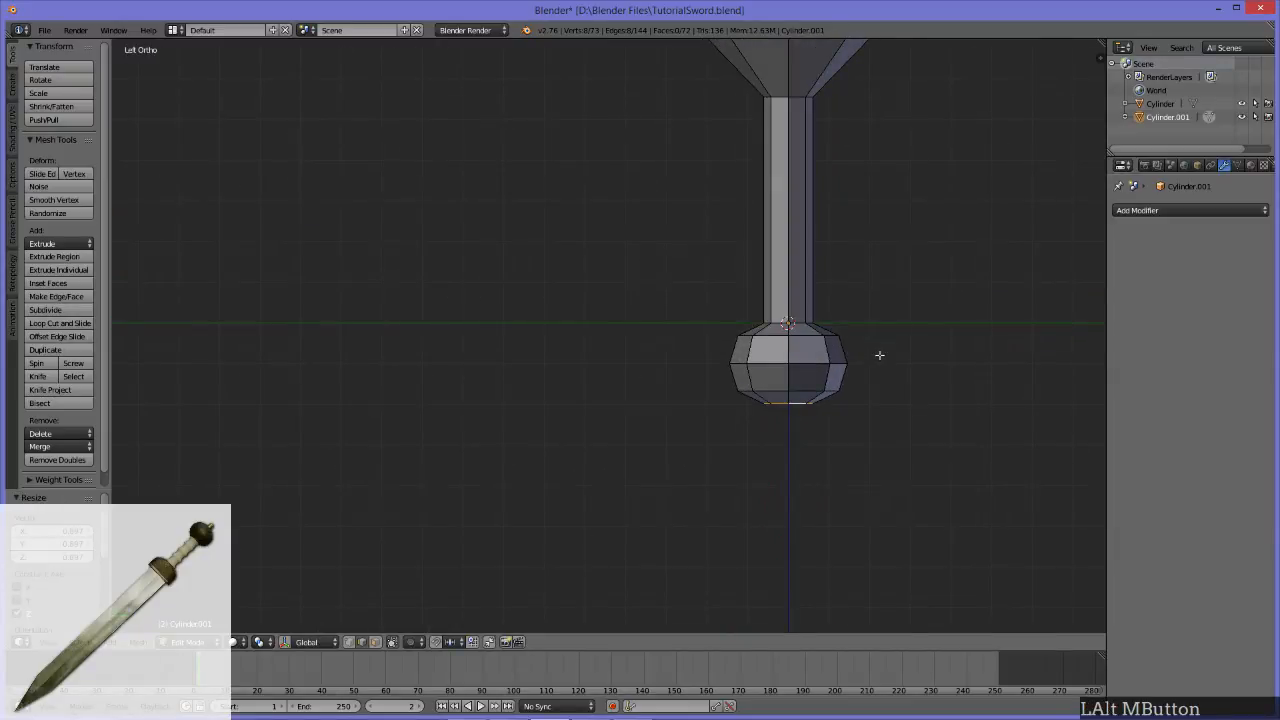
key("s")
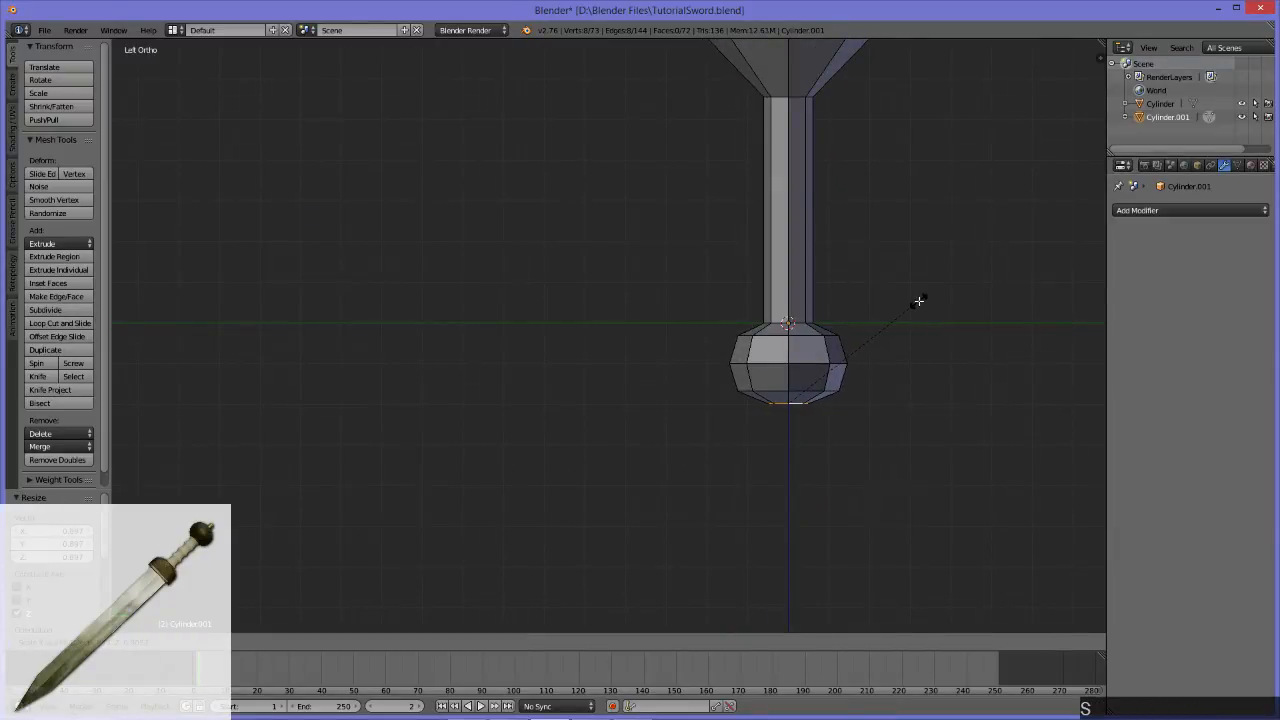
key("Escape")
key("e")
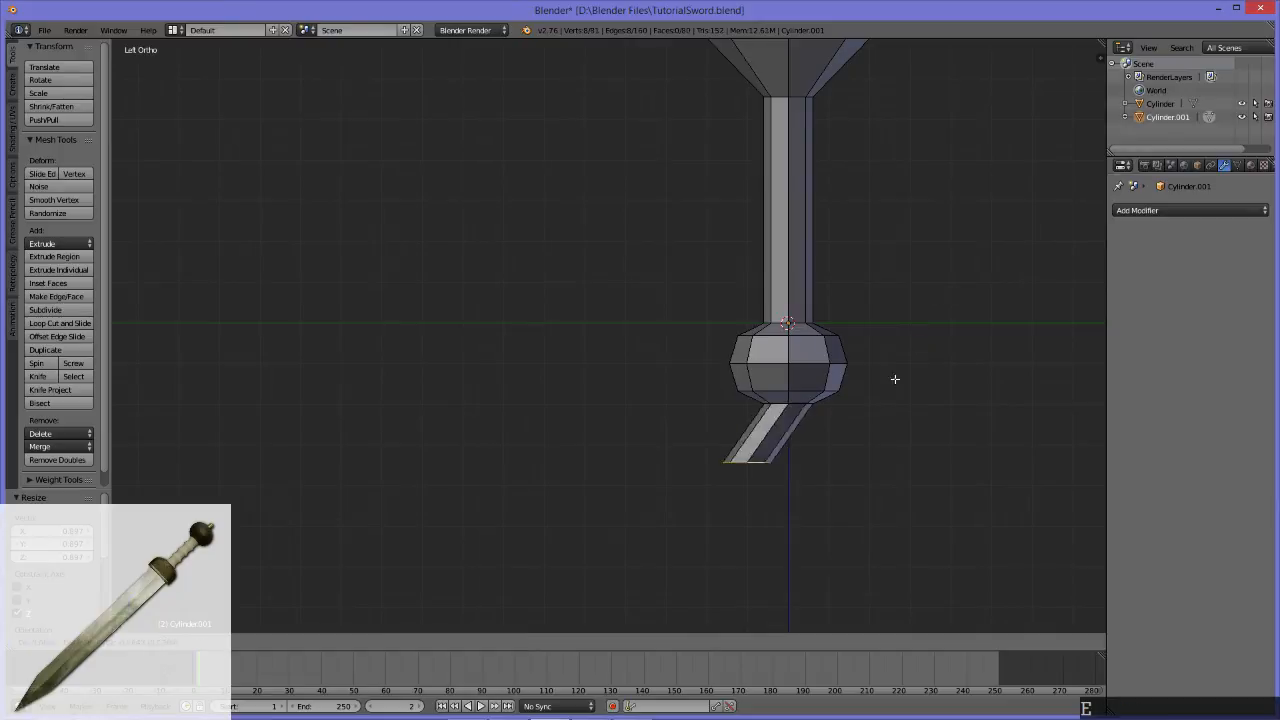
key("s")
left_click(920, 413)
Step: Scale the new inner loop at the pommel's bottom down further to about 0.65, viewing it from below
middle_click_drag(912, 411, 856, 257)
scroll(856, 257, "down", 6)
middle_click_drag(662, 283, 648, 285)
middle_click_drag(501, 291, 691, 286, "shift")
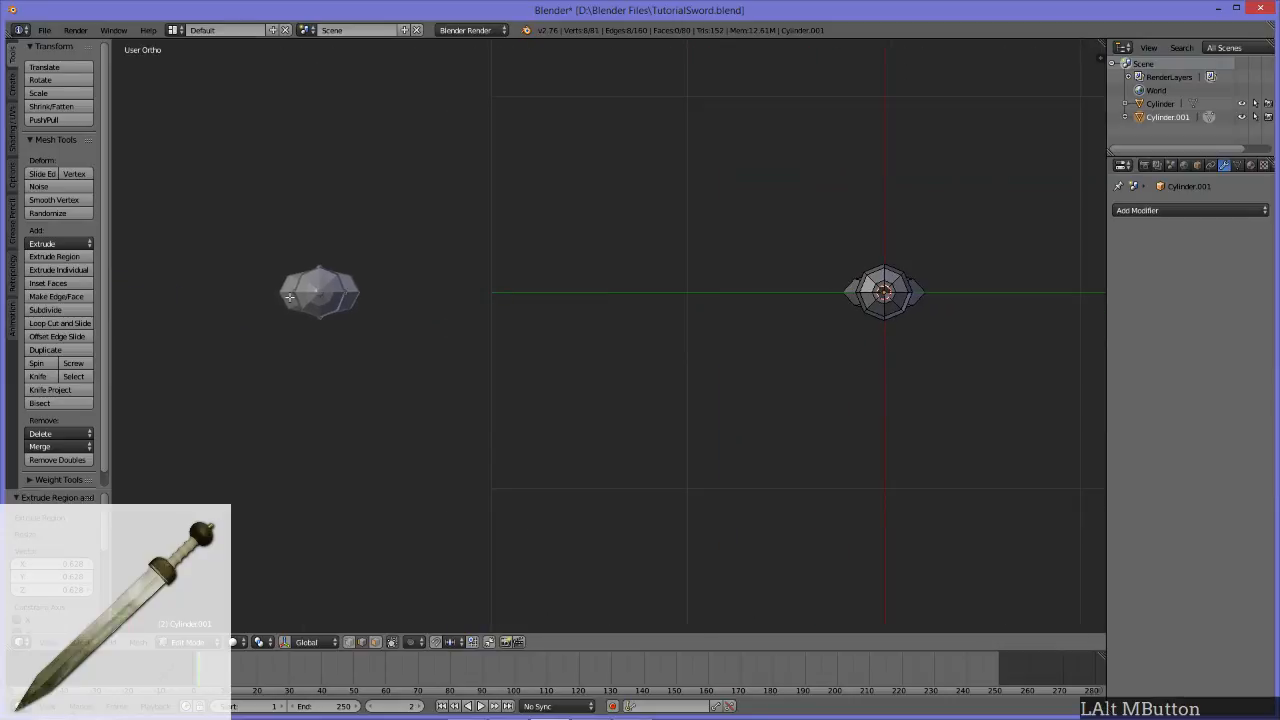
middle_click(801, 322, "alt")
scroll(792, 331, "up", 3)
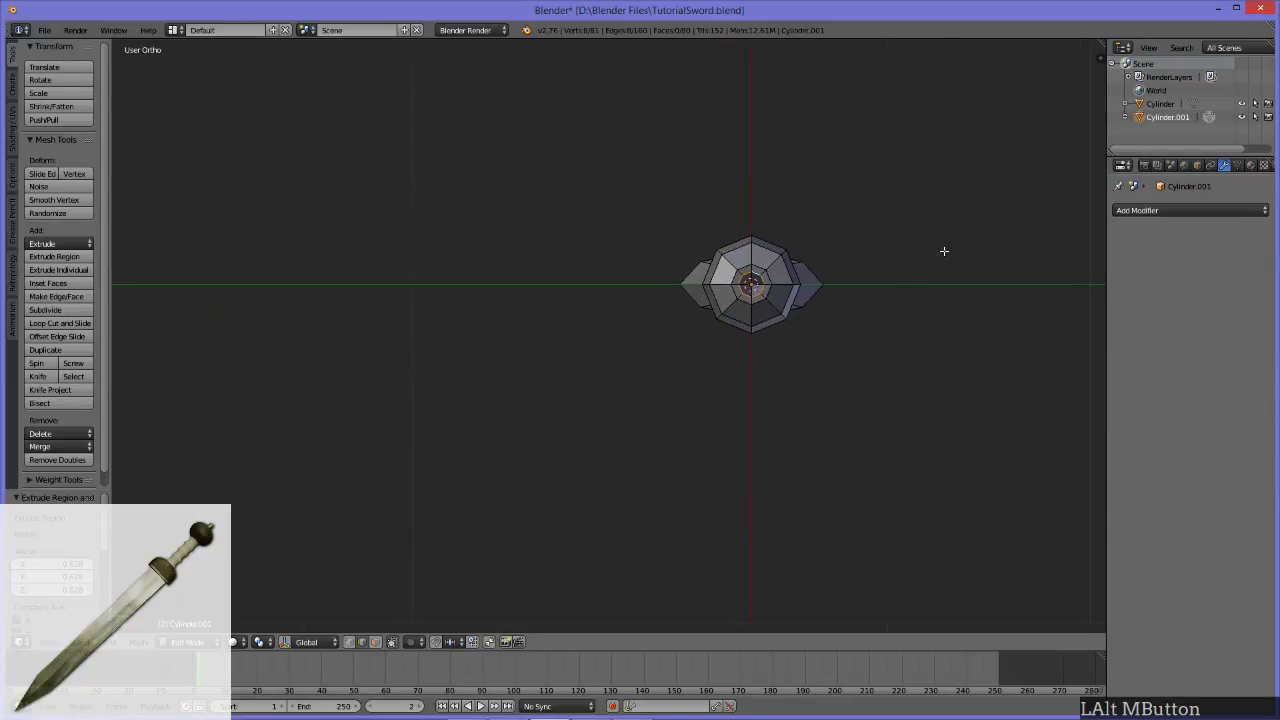
key("s")
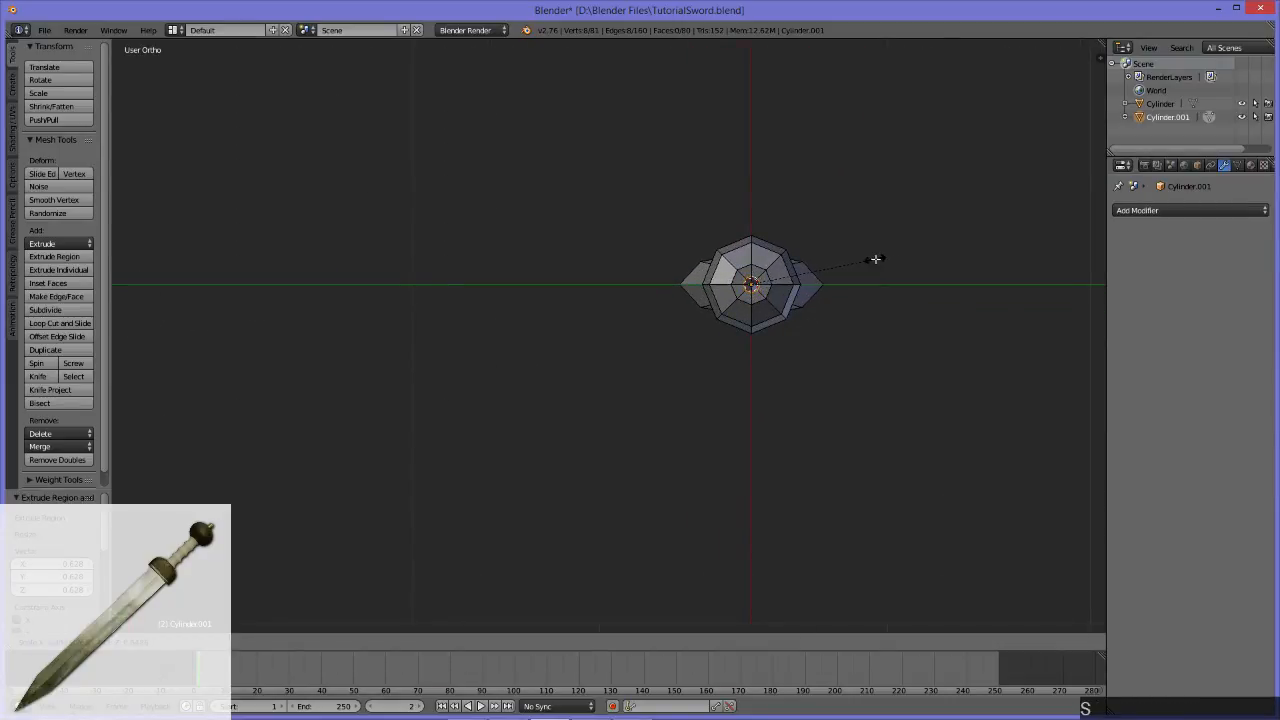
left_click(860, 277)
Step: Move the small inner loop slightly downward along Z to round off the pommel's underside
middle_click_drag(860, 277, 857, 416, "alt")
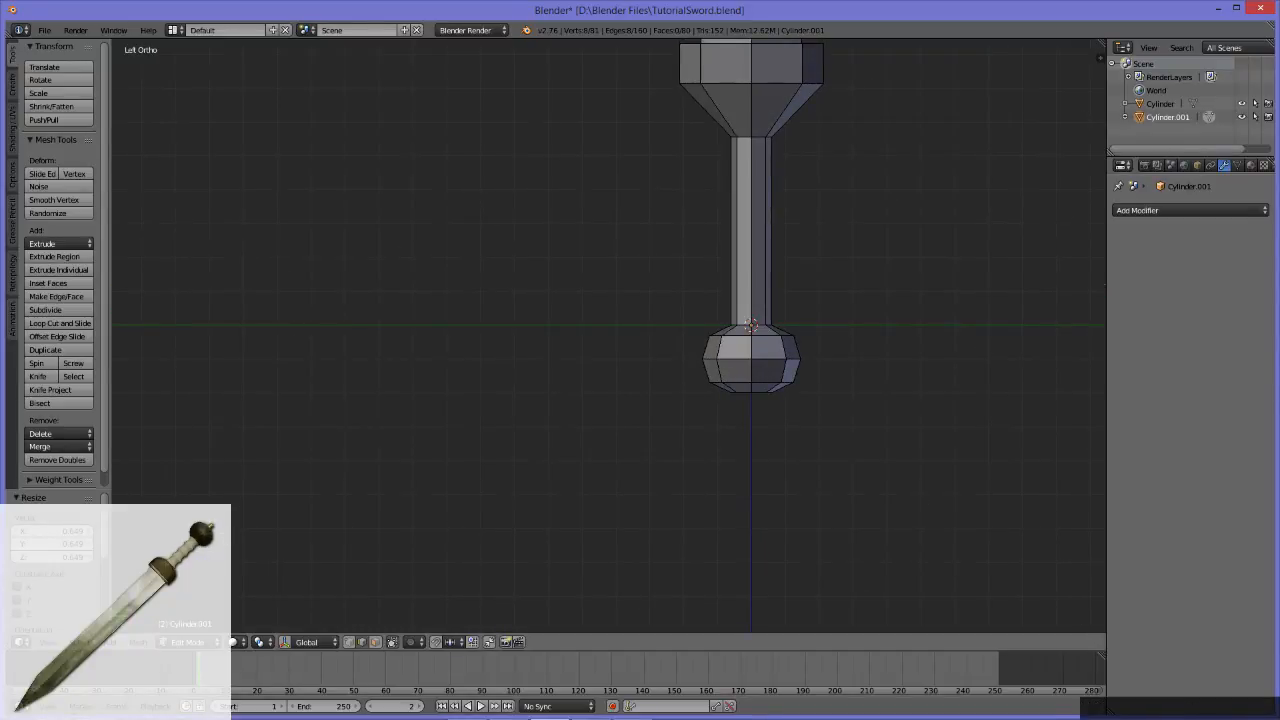
middle_click_drag(808, 362, 684, 308, "alt")
scroll(754, 300, "up", 3)
key("z")
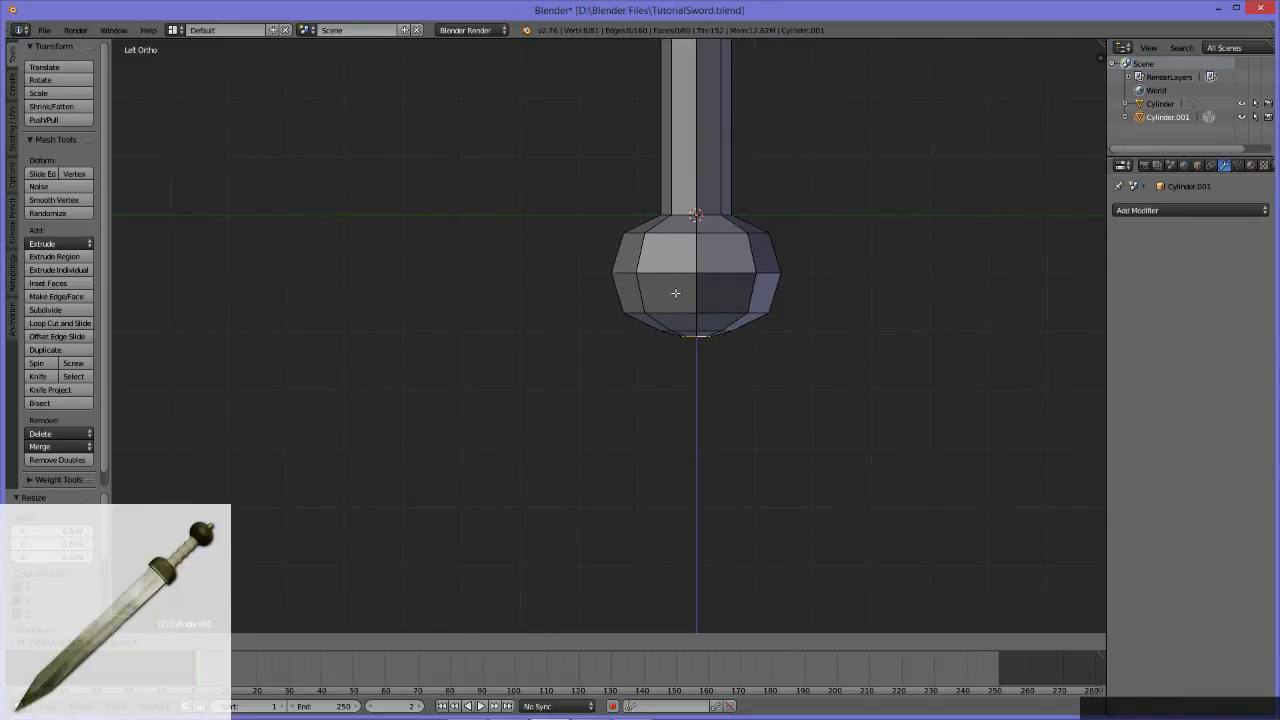
left_click(675, 293)
Step: Examine the small stub beneath the pommel on the reference sword model
scroll(806, 320, "down", 1)
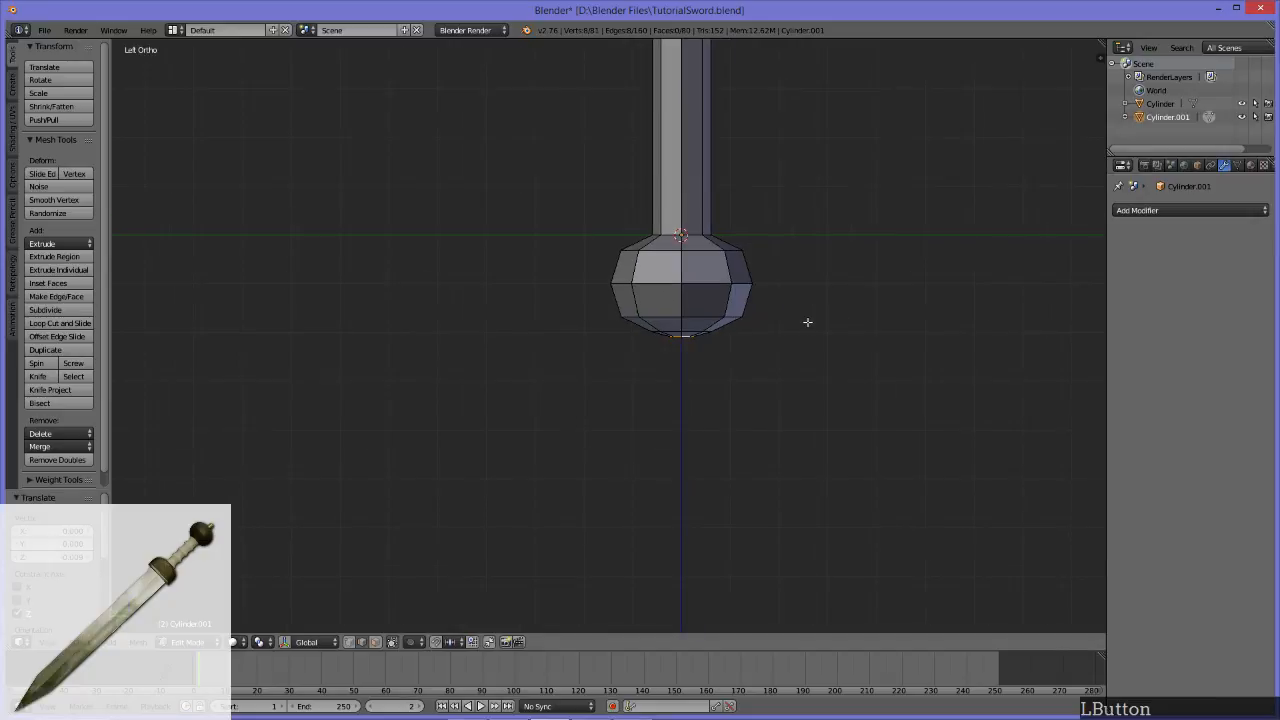
middle_click_drag(375, 295, 940, 327, "alt")
middle_click_drag(265, 287, 800, 262, "alt")
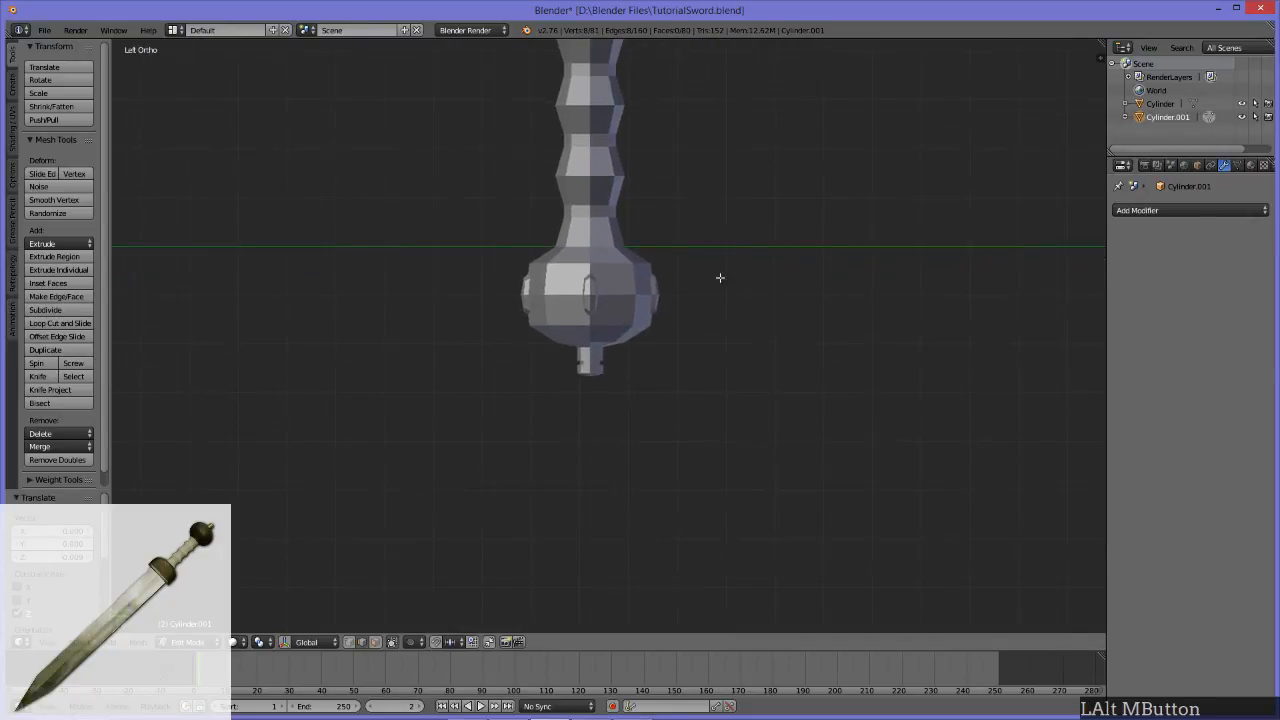
scroll(715, 340, "up", 3)
scroll(701, 400, "up", 1)
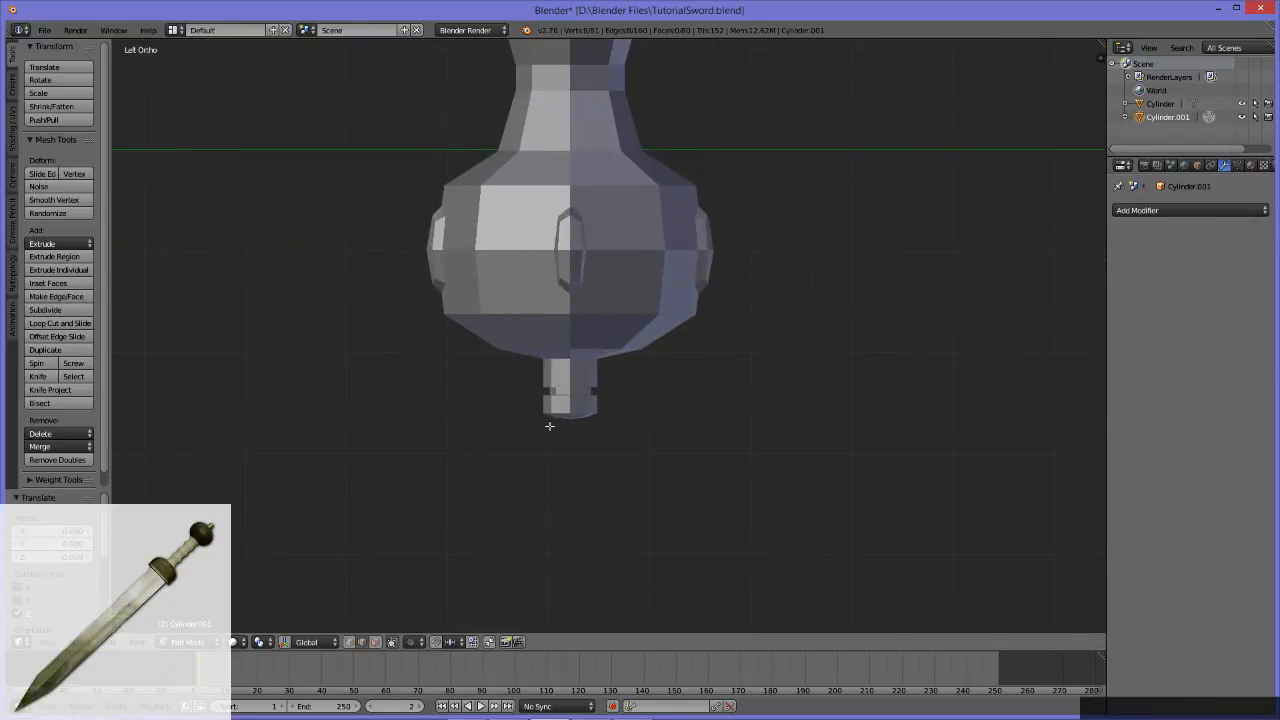
scroll(802, 395, "down", 6)
middle_click_drag(909, 369, 143, 300, "alt")
middle_click_drag(589, 380, 674, 366, "alt")
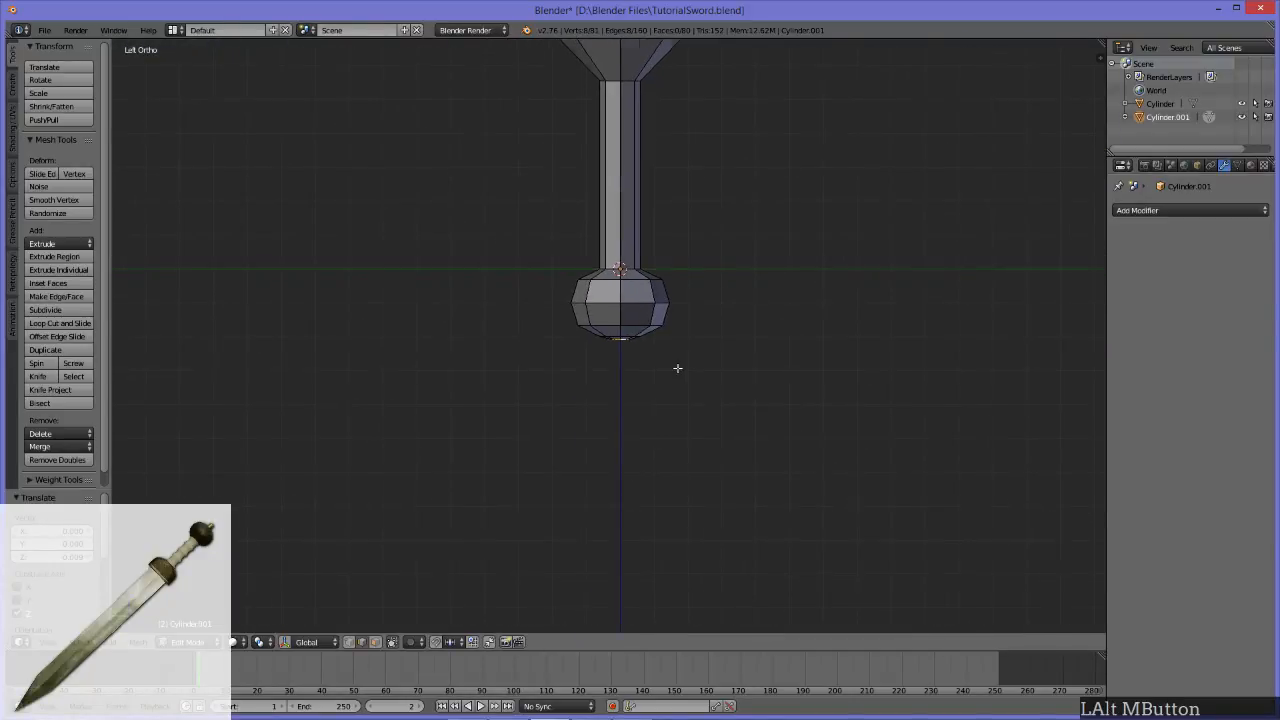
scroll(749, 297, "up", 3)
key("s")
key("z")
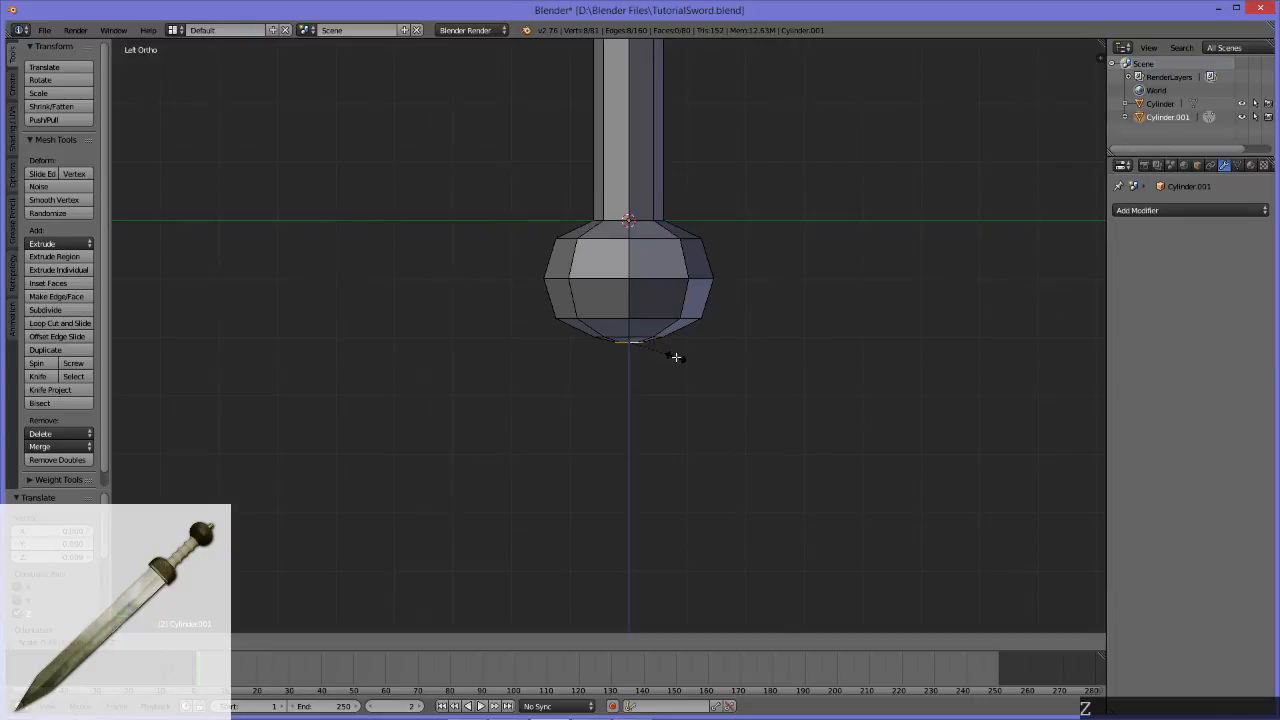
right_click(961, 387)
Step: Extrude the small bottom loop straight down along Z to form a short stub below the pommel
mouse_move(723, 364)
middle_mouse_down()
mouse_move(722, 320)
mouse_move(727, 381)
middle_mouse_up()
key("e")
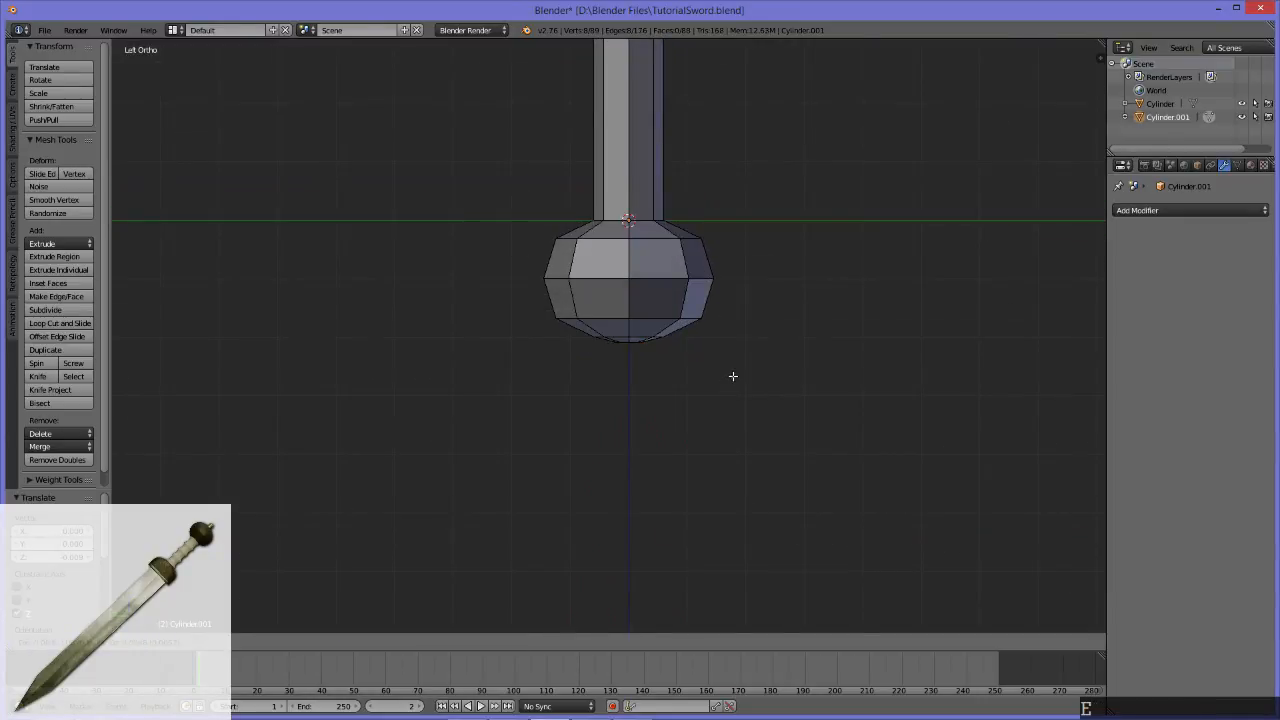
key("z")
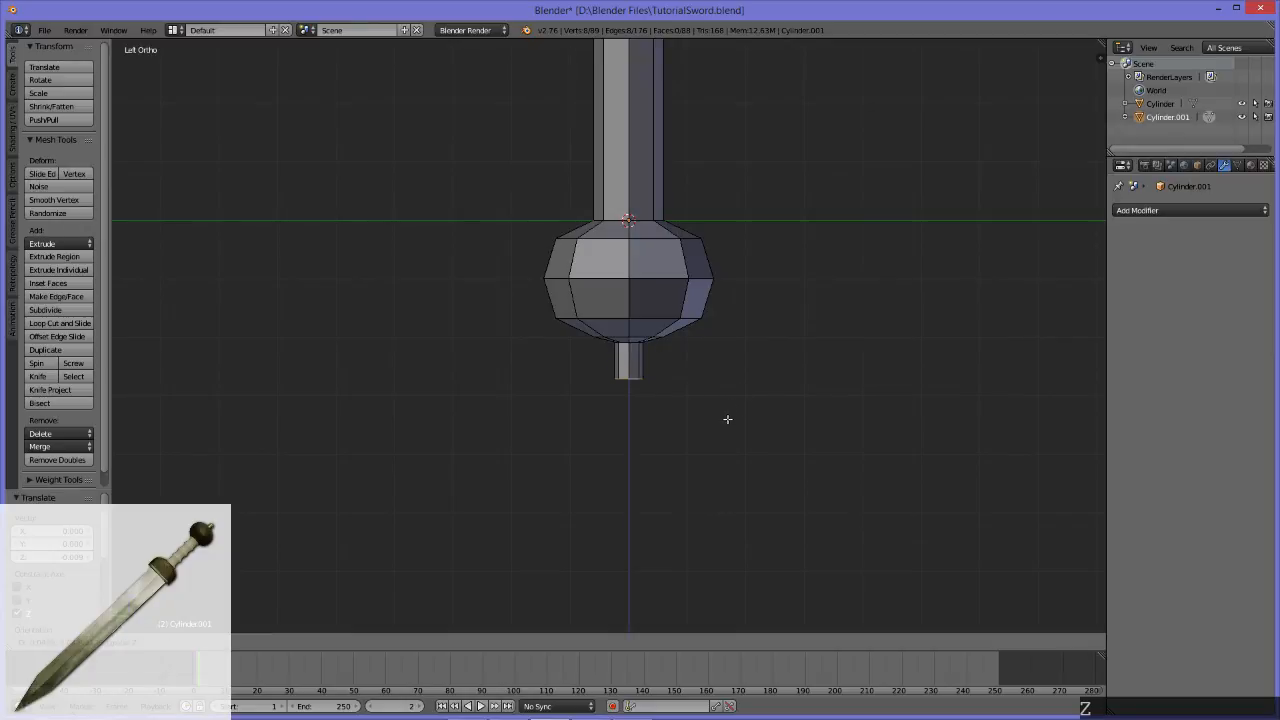
left_click(733, 409)
scroll(739, 405, "down", 4)
scroll(740, 404, "down", 3)
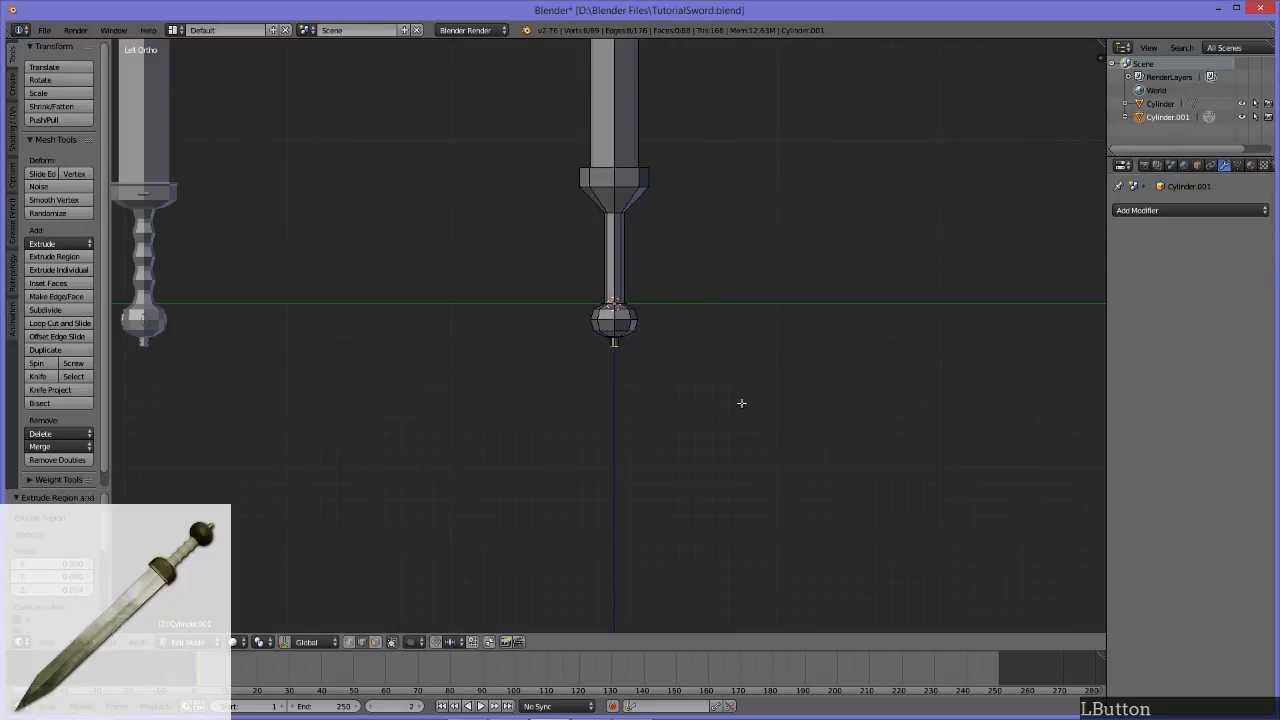
Step: Add two edge loops around the lower part of the stub and select the ring of faces between them
scroll(741, 398, "up", 10)
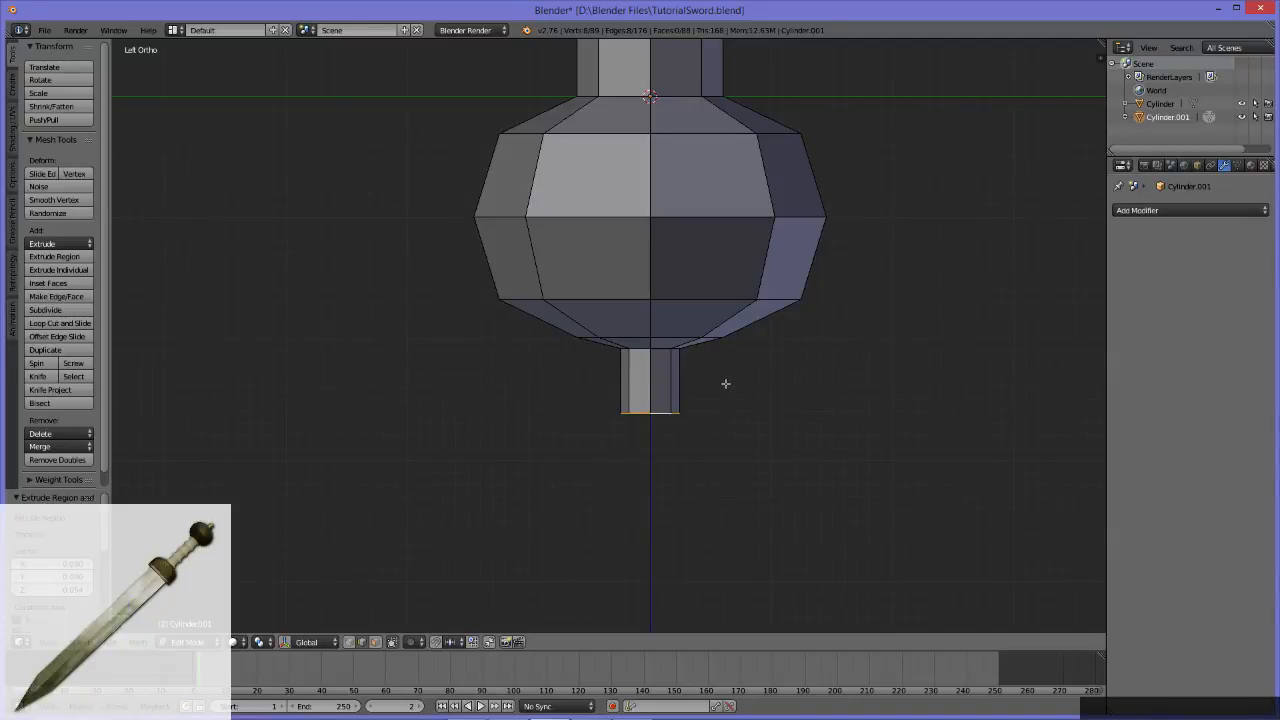
key("ctrl+r")
left_click(652, 380)
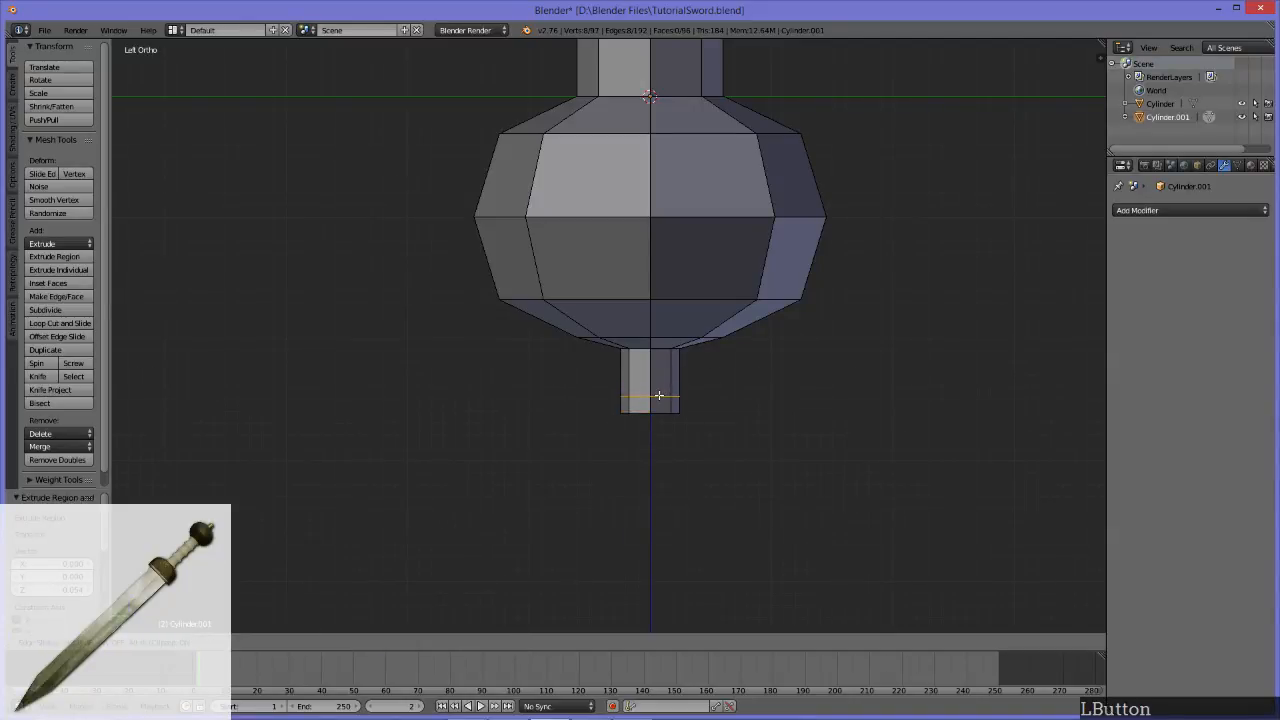
key("ctrl+r")
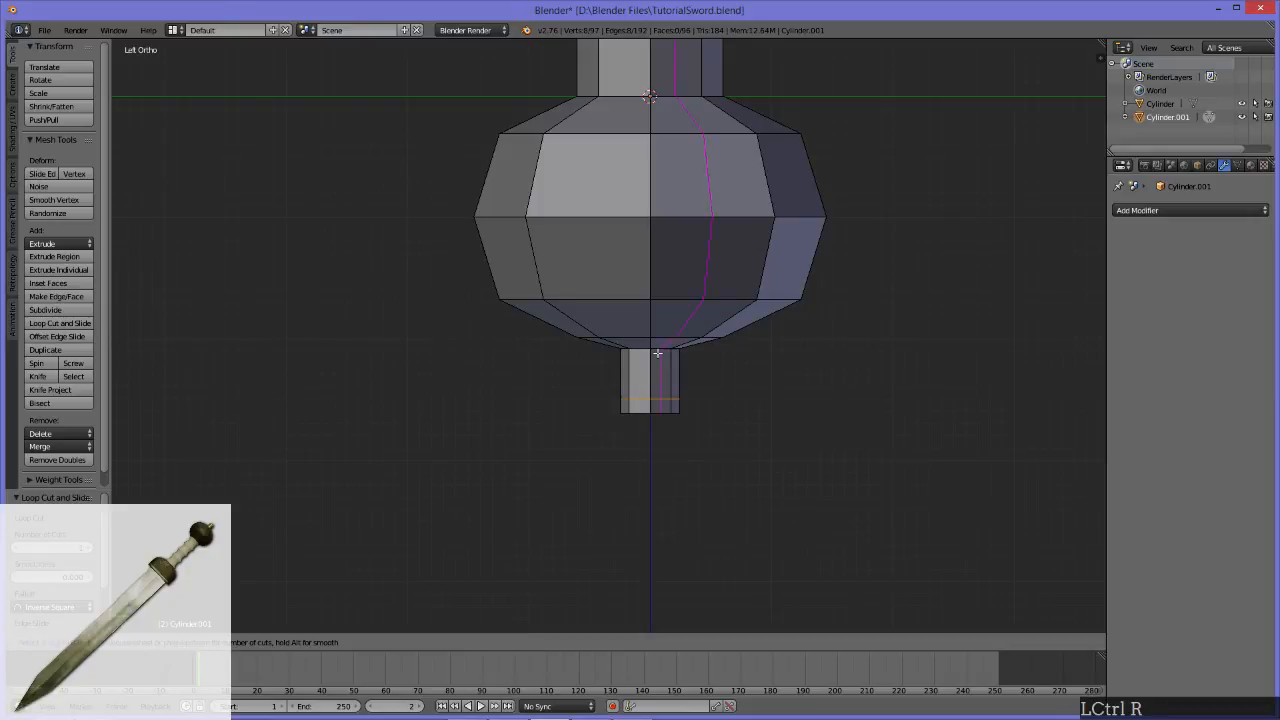
left_click(656, 366)
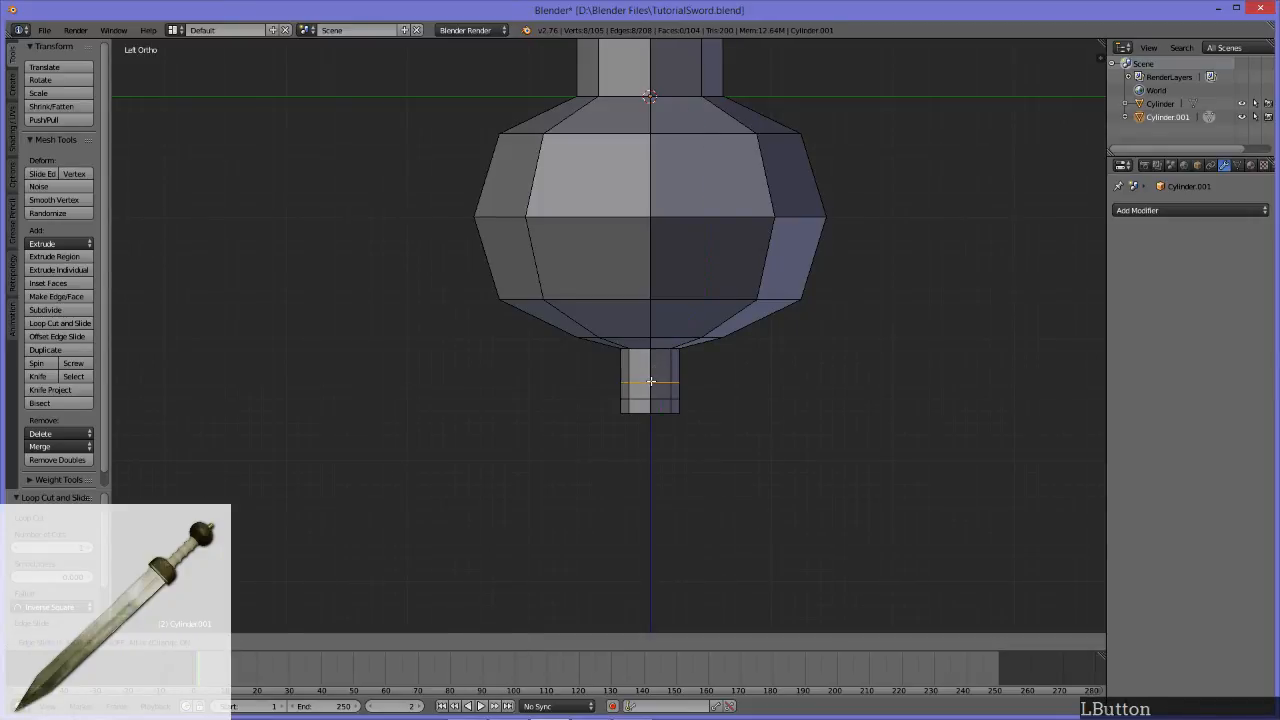
left_click_drag(645, 383, 645, 388)
left_click(643, 384)
key("3")
left_click(653, 394, "alt")
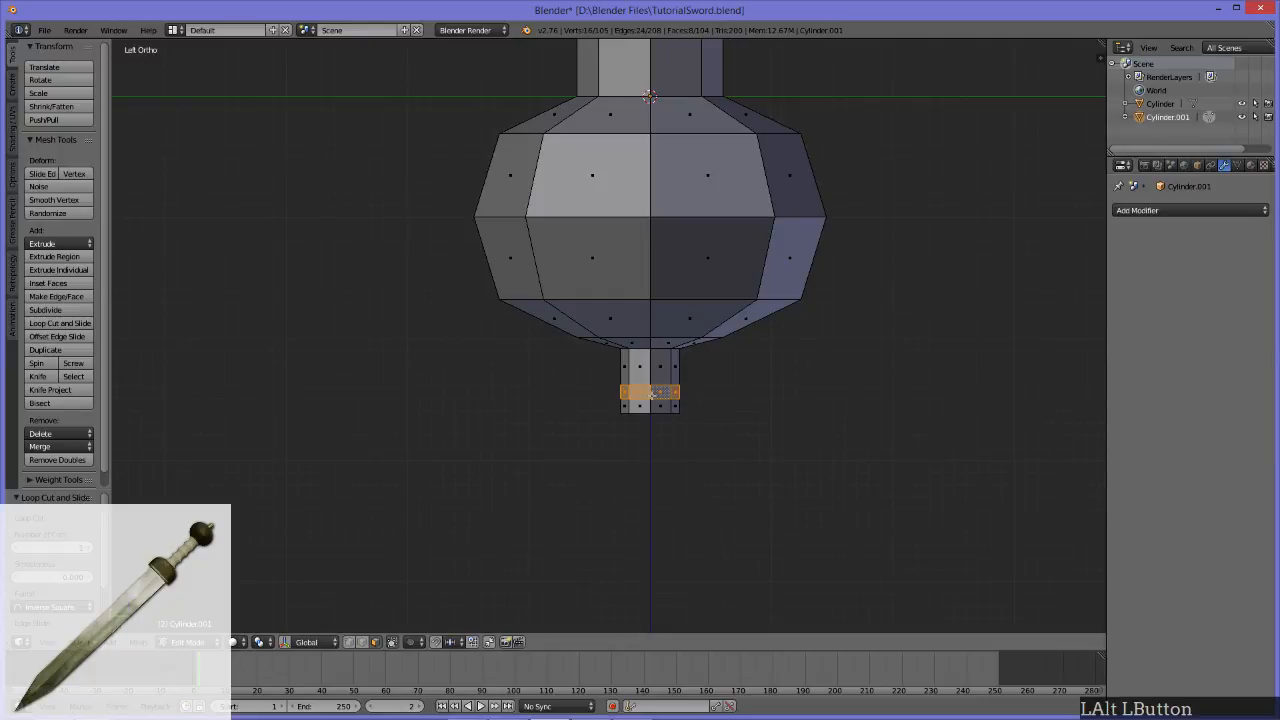
Step: Examine the grooved stub on the reference sword beside the modelled one
mouse_move(590, 375)
middle_mouse_down()
mouse_move(846, 383)
mouse_move(623, 366)
mouse_move(577, 380)
middle_mouse_up()
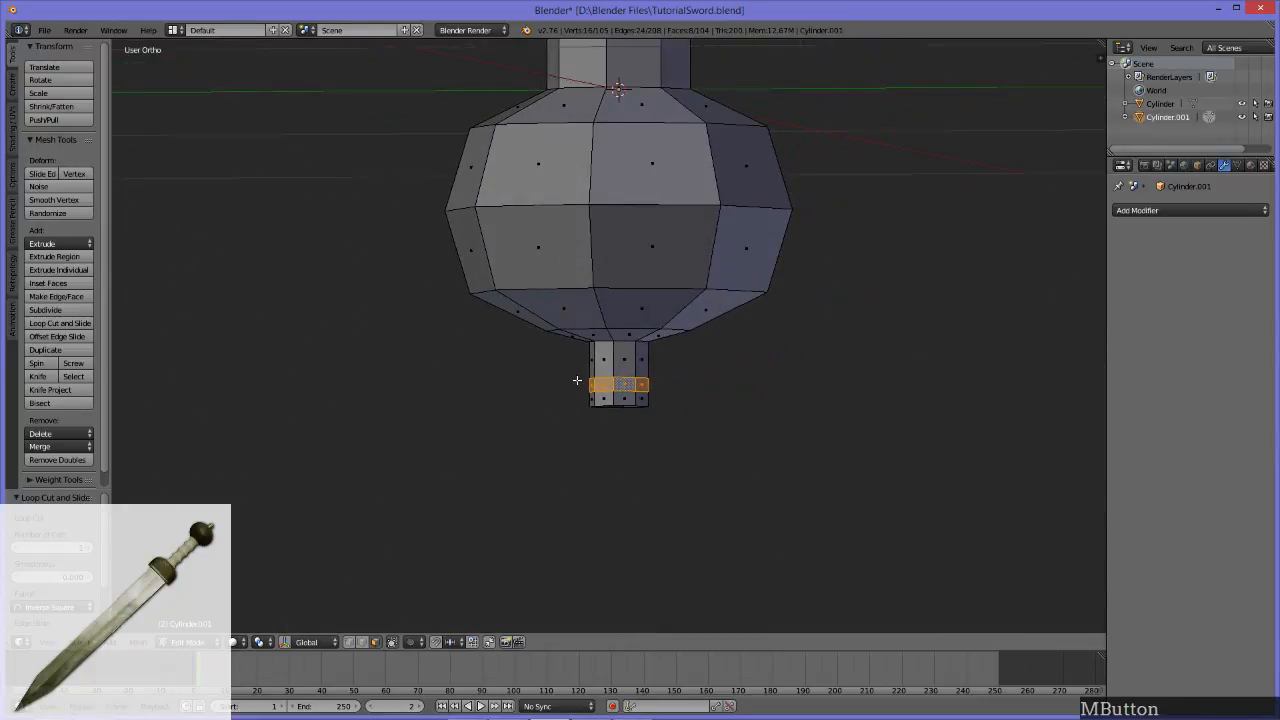
middle_click_drag(757, 402, 723, 414, "shift")
scroll(609, 414, "down", 4)
scroll(723, 414, "down", 2)
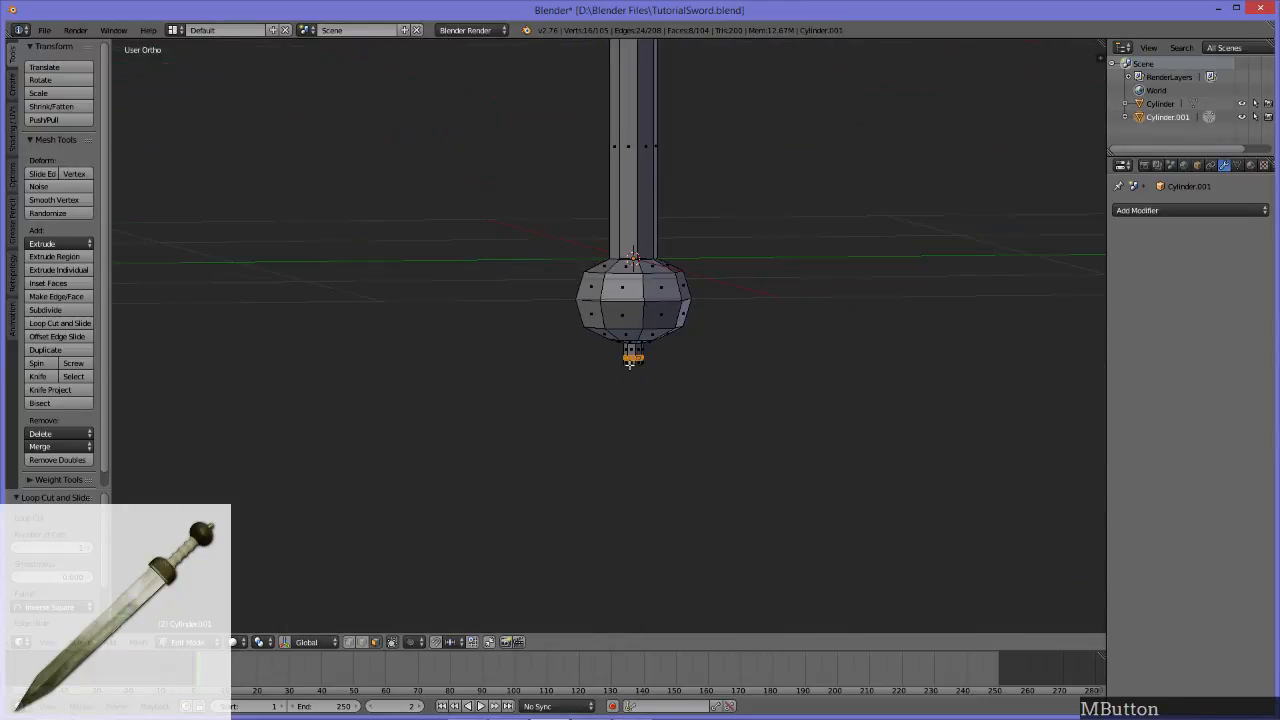
scroll(665, 340, "down", 5)
middle_click_drag(423, 350, 580, 366, "alt")
scroll(463, 377, "up", 5)
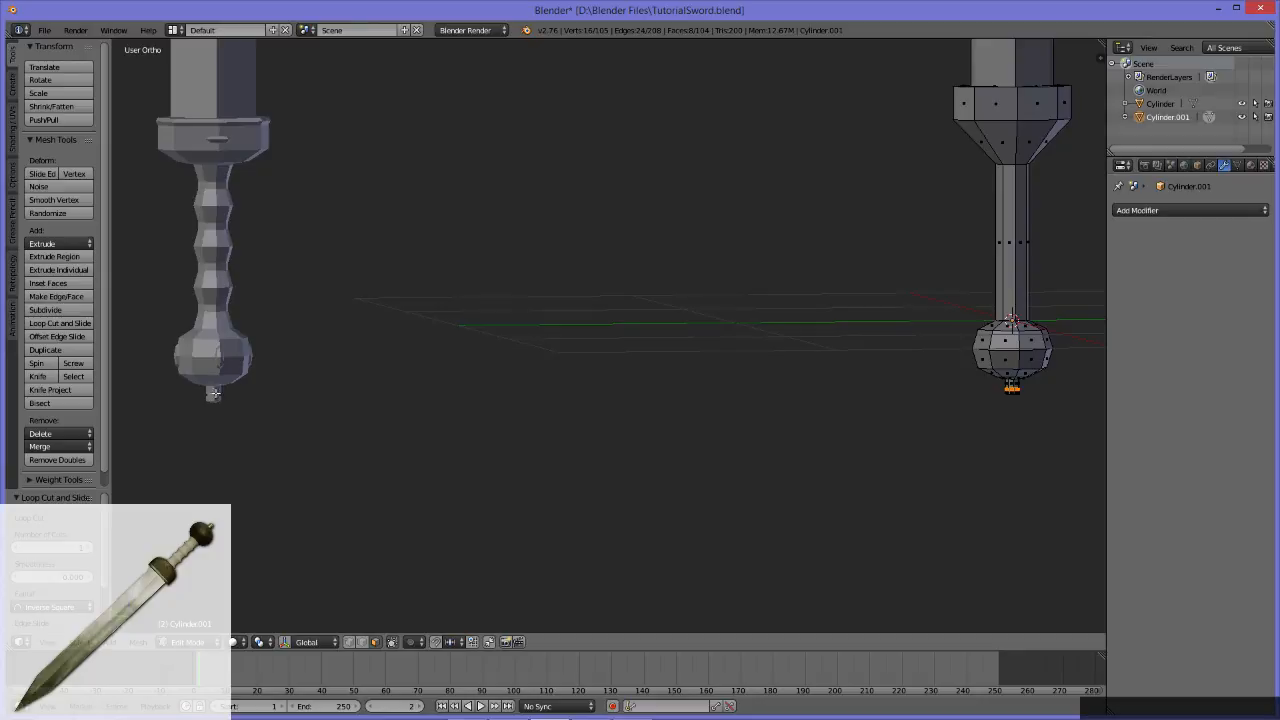
Step: Extrude the stub's selected face ring in place and scale it inward on X and Y only to form a groove
middle_click_drag(851, 334, 709, 380, "alt")
scroll(712, 382, "up", 4)
scroll(737, 329, "up", 2)
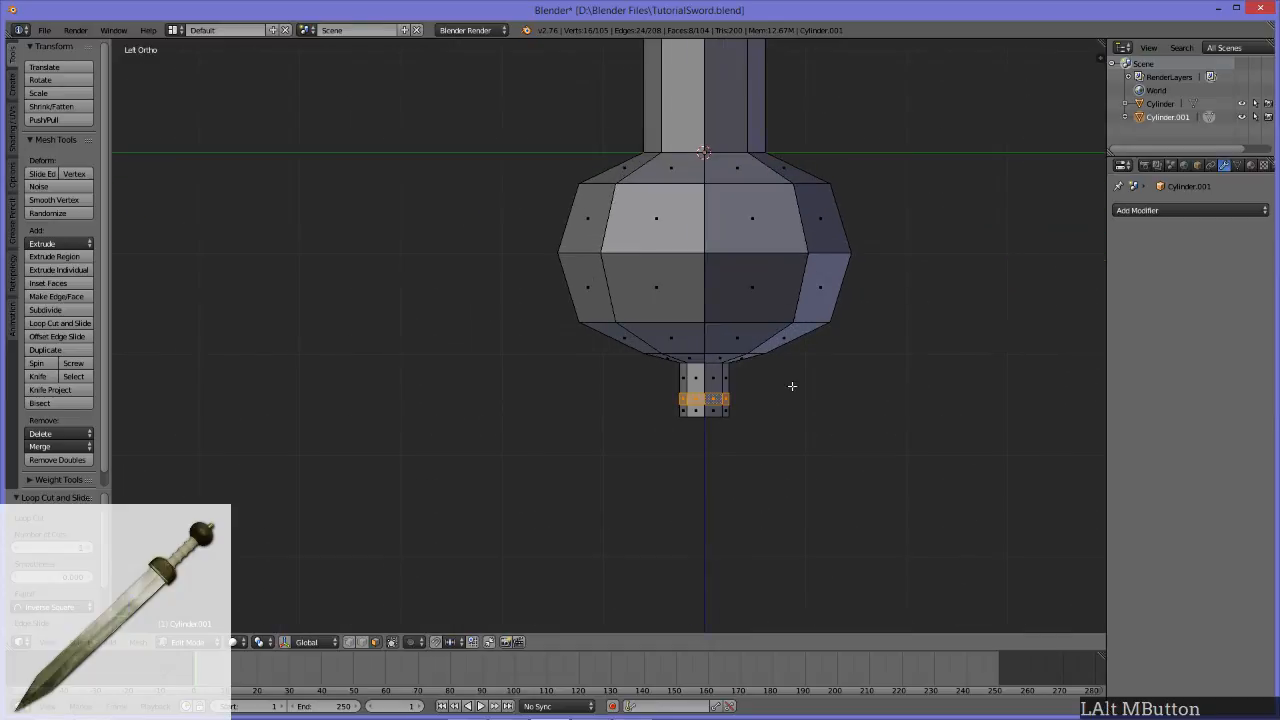
key("e")
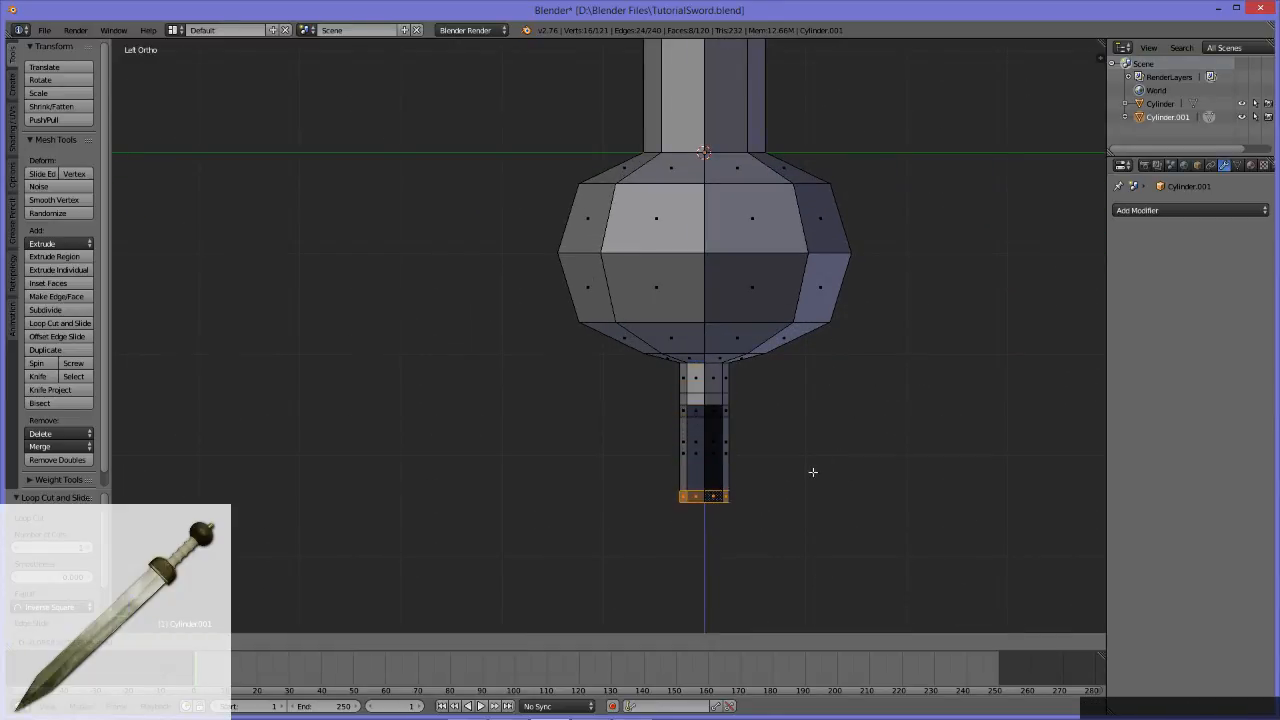
left_click(806, 374)
key("s")
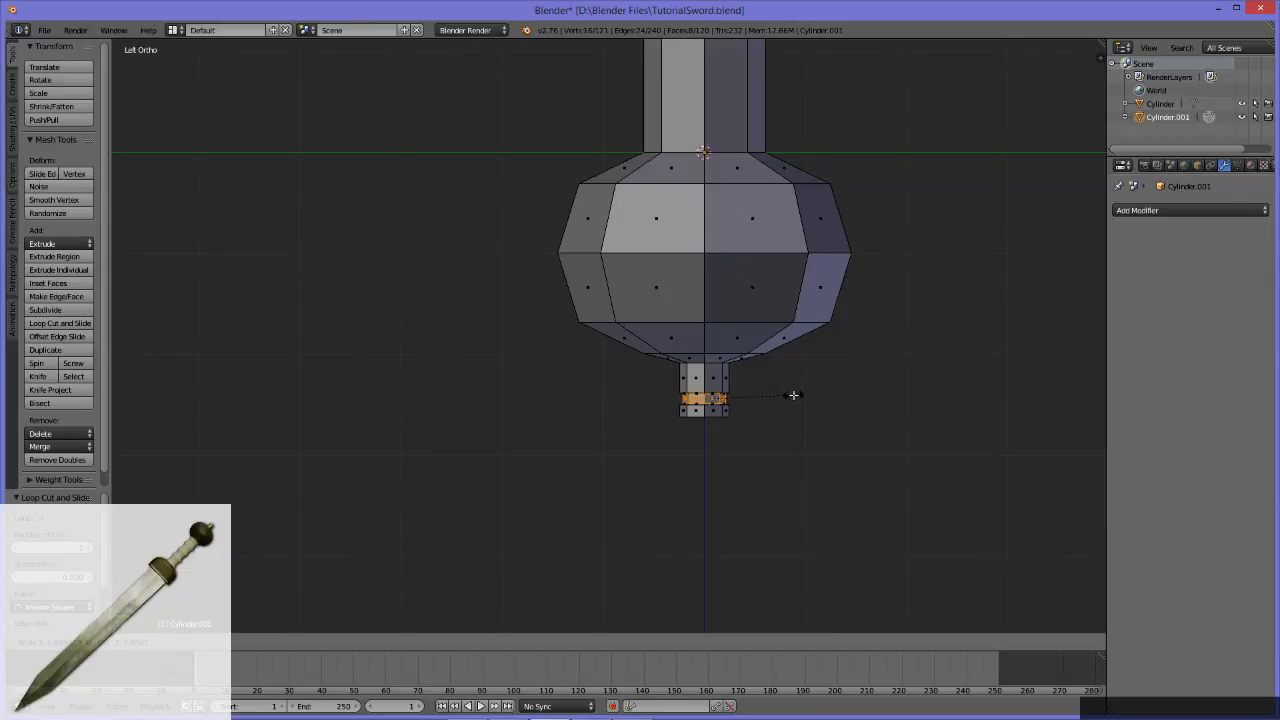
key("shift")
key("shift+z")
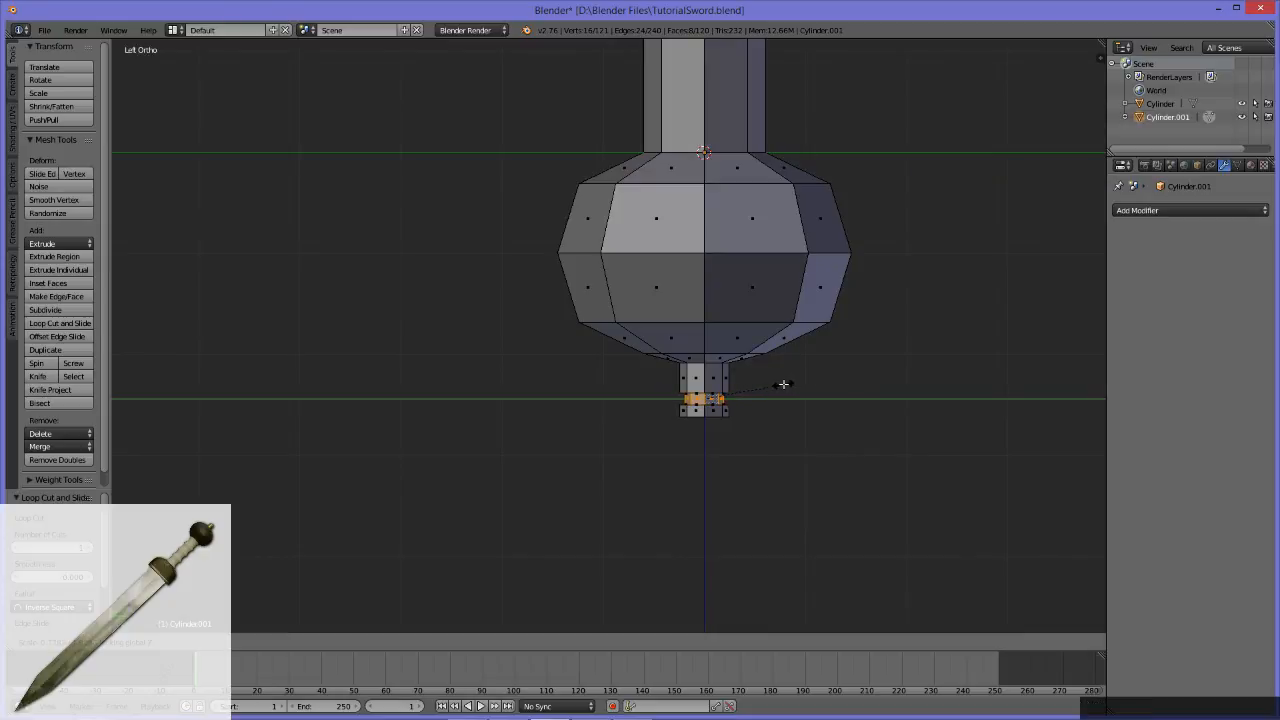
left_click(797, 383)
middle_click_drag(797, 383, 569, 319)
scroll(620, 332, "down", 6)
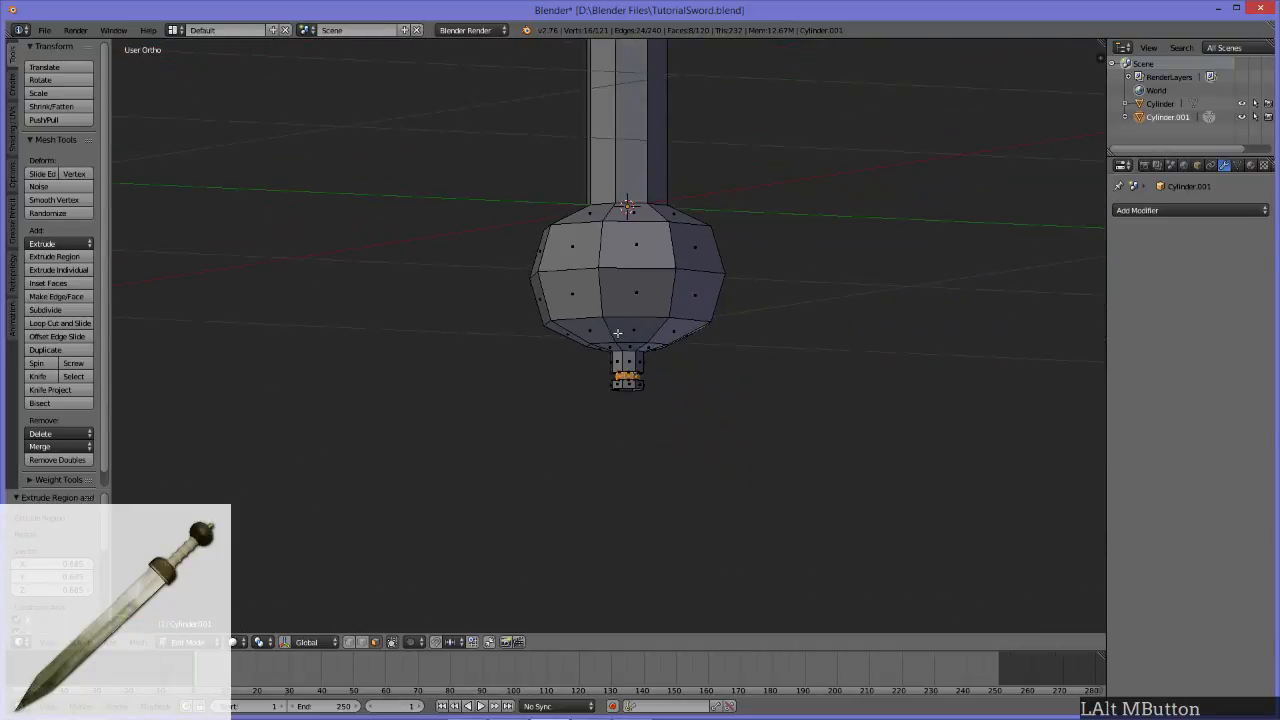
scroll(562, 310, "down", 6)
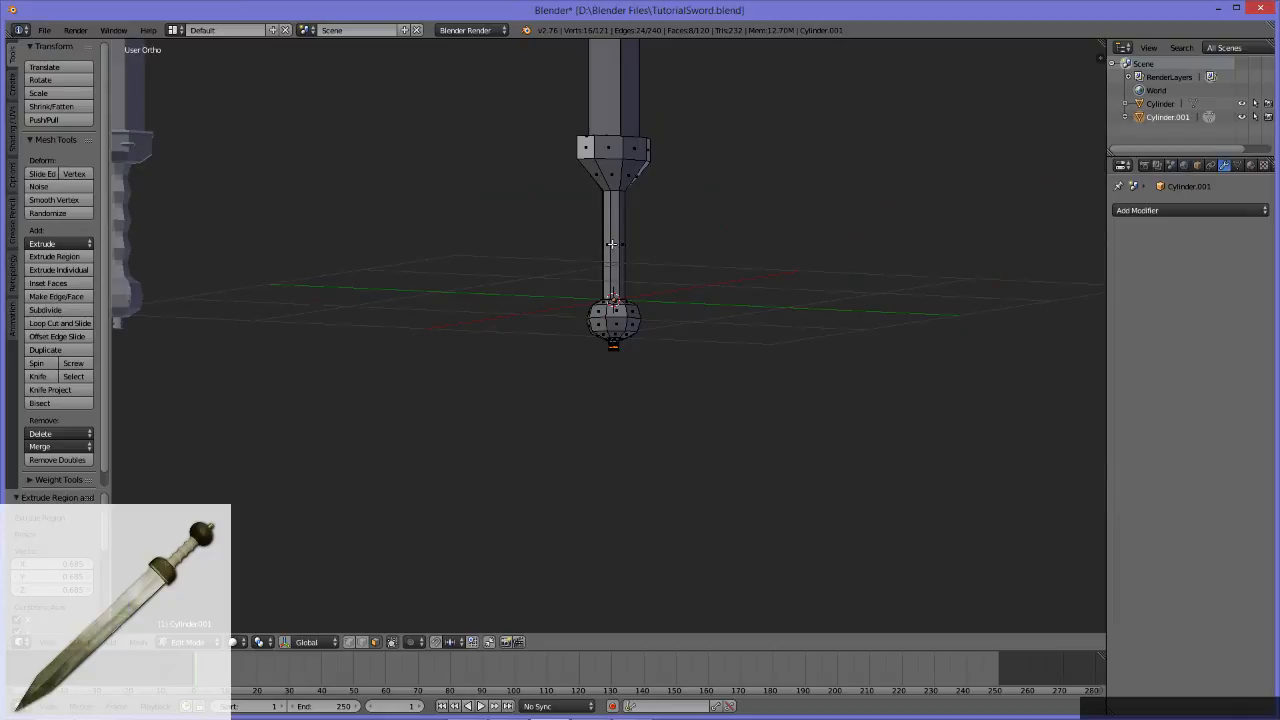
middle_click_drag(763, 333, 561, 440)
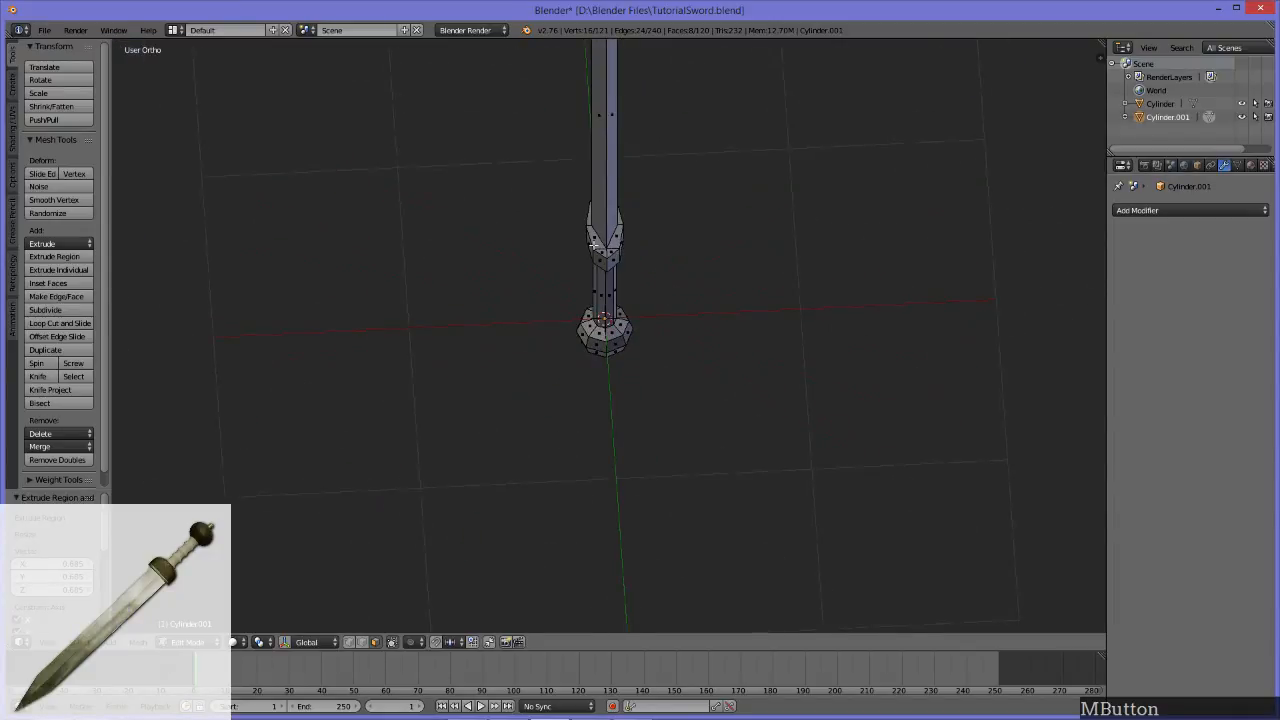
middle_click_drag(607, 311, 687, 243)
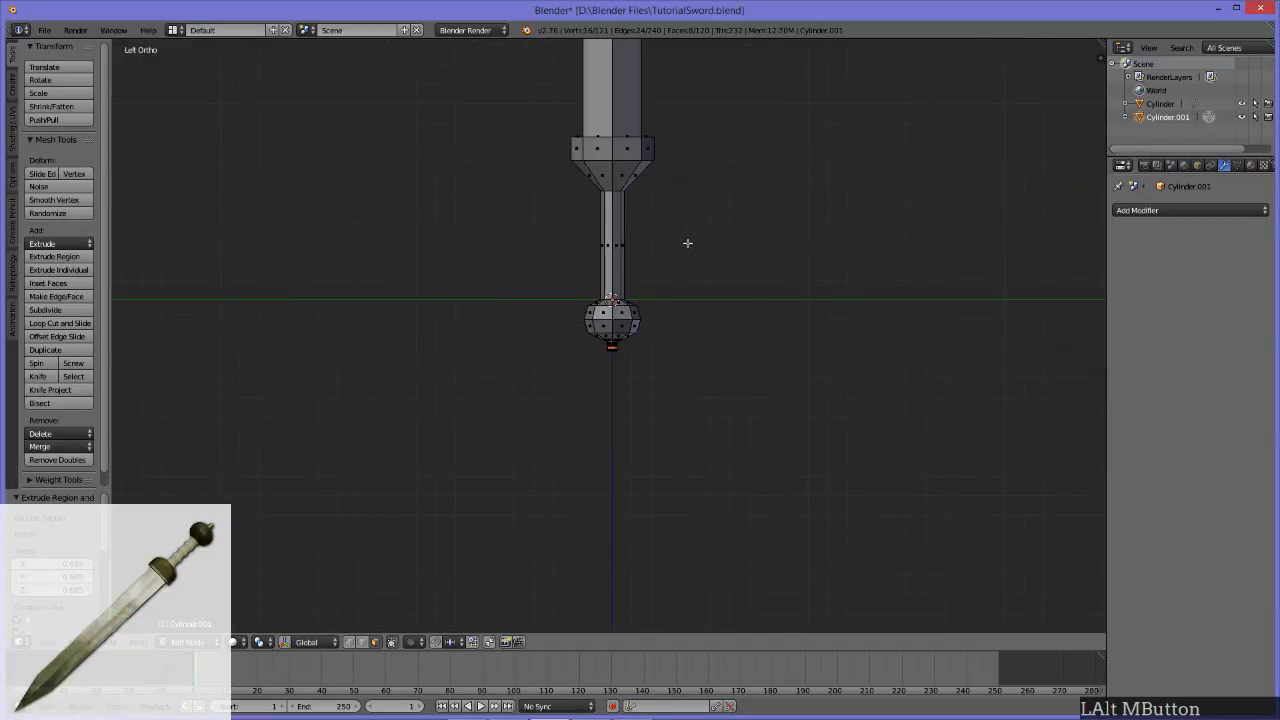
Step: Select the handle and pommel faces, and then only the blade and guard faces instead
left_click_drag(554, 186, 756, 352)
left_click_drag(719, 413, 530, 231)
scroll(769, 230, "down", 5)
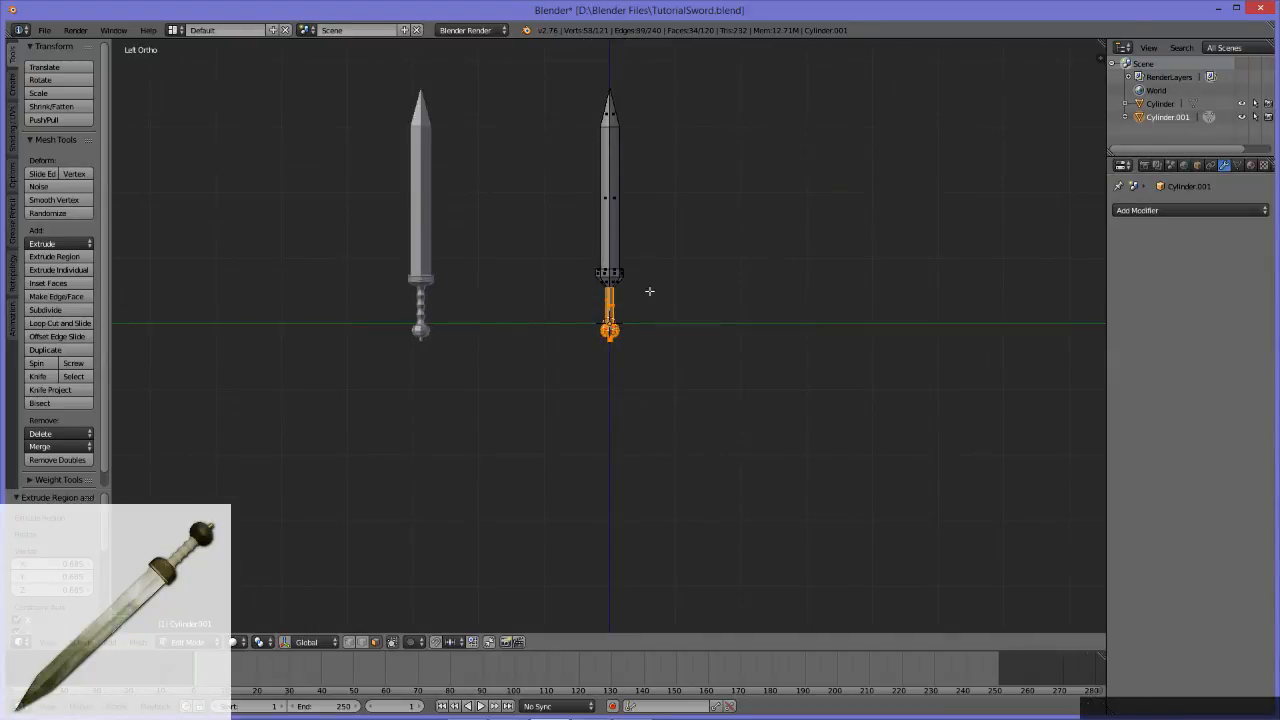
left_click_drag(579, 65, 703, 283)
scroll(613, 353, "up", 5)
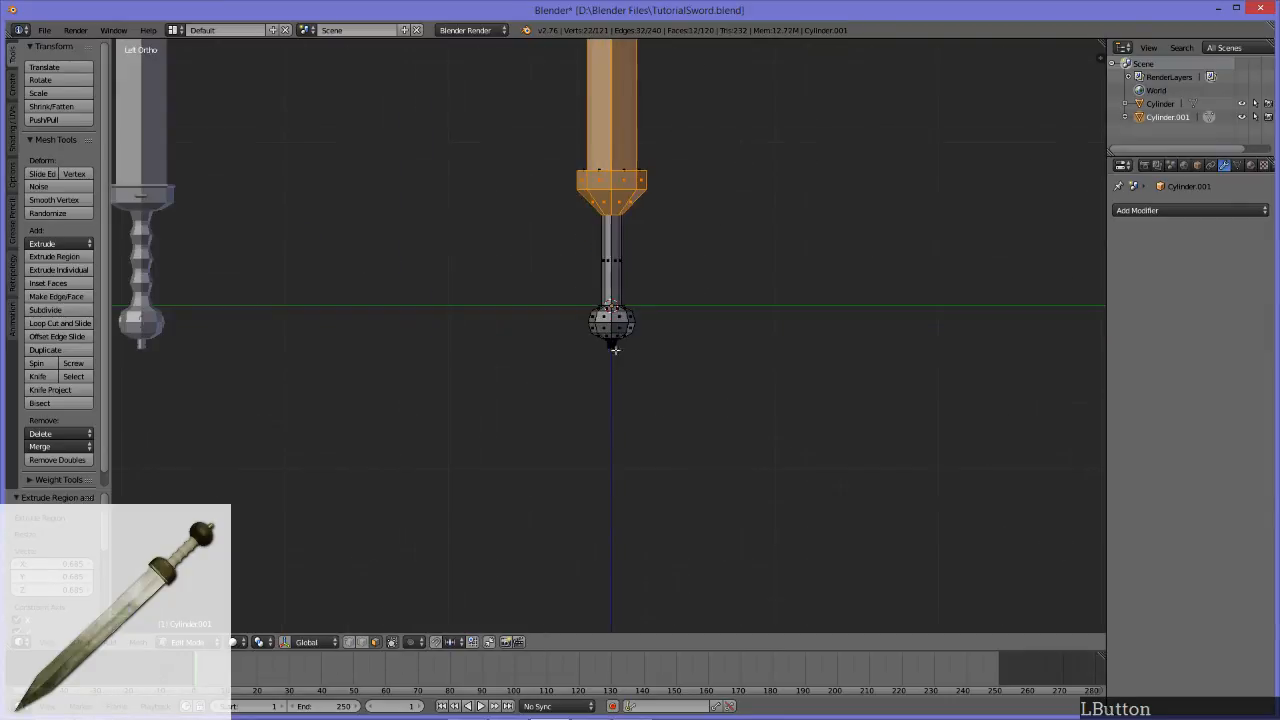
Step: Examine the pommel and its grooved stub from the side and from below
scroll(774, 343, "up", 6)
middle_click_drag(697, 329, 668, 306)
middle_click_drag(497, 300, 779, 309, "alt")
middle_click_drag(321, 331, 646, 337, "alt")
scroll(336, 344, "down", 7)
middle_click_drag(451, 374, 639, 368, "alt")
scroll(593, 367, "up", 5)
scroll(593, 367, "up", 3)
scroll(723, 380, "down", 10)
middle_click_drag(820, 349, 473, 303, "alt")
scroll(771, 349, "up", 8)
middle_click_drag(993, 268, 528, 303, "alt")
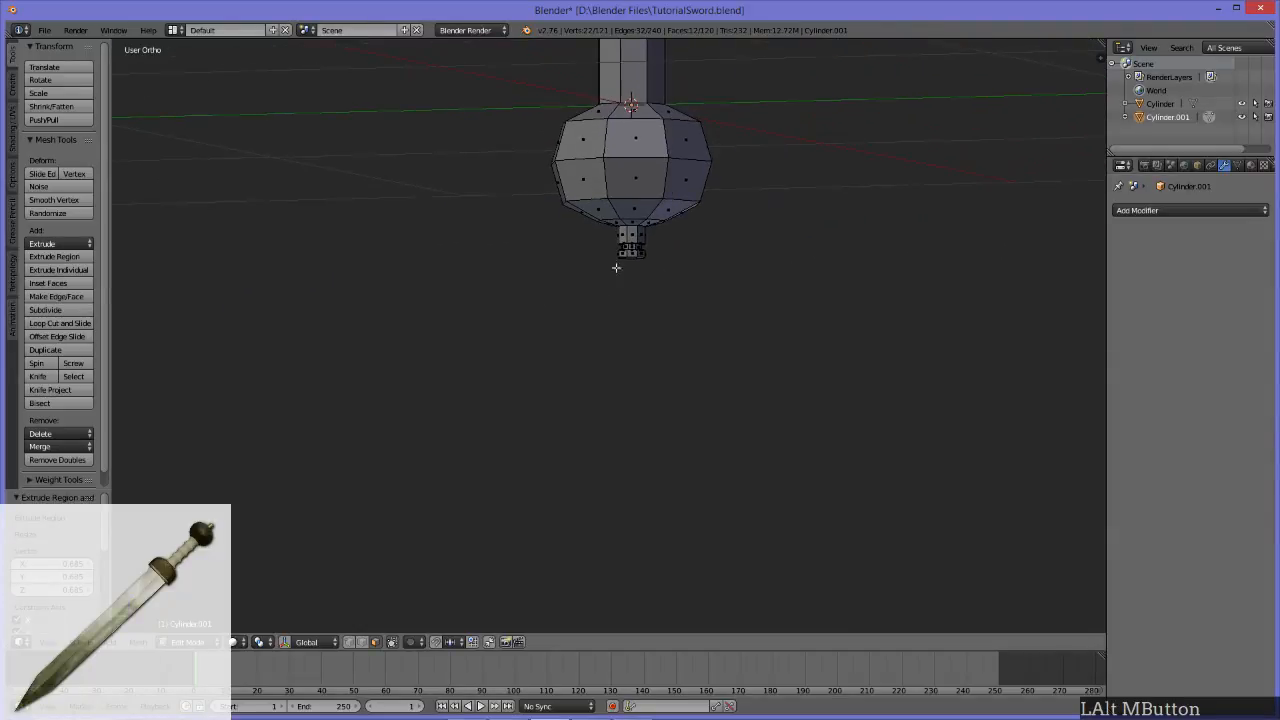
Step: Center the view on the stub's lower rim and select its open bottom edge loop
left_click(637, 252)
key("KP_Decimal")
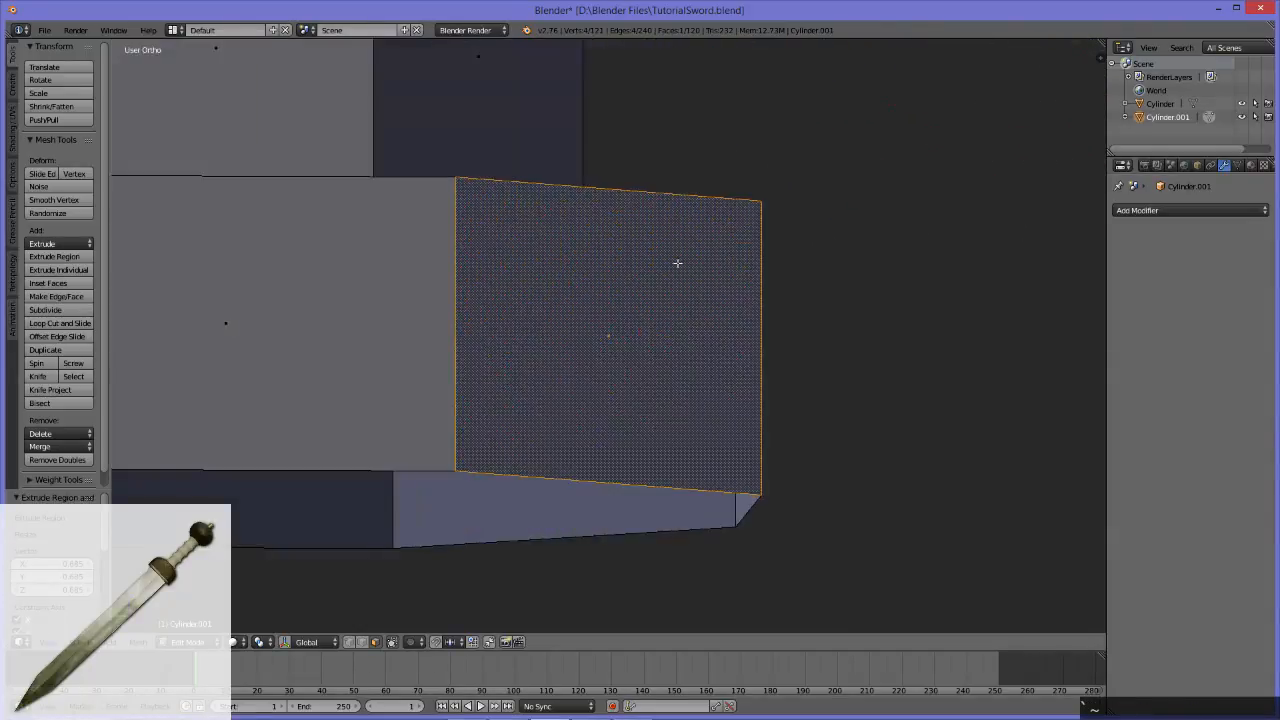
scroll(671, 263, "down", 8)
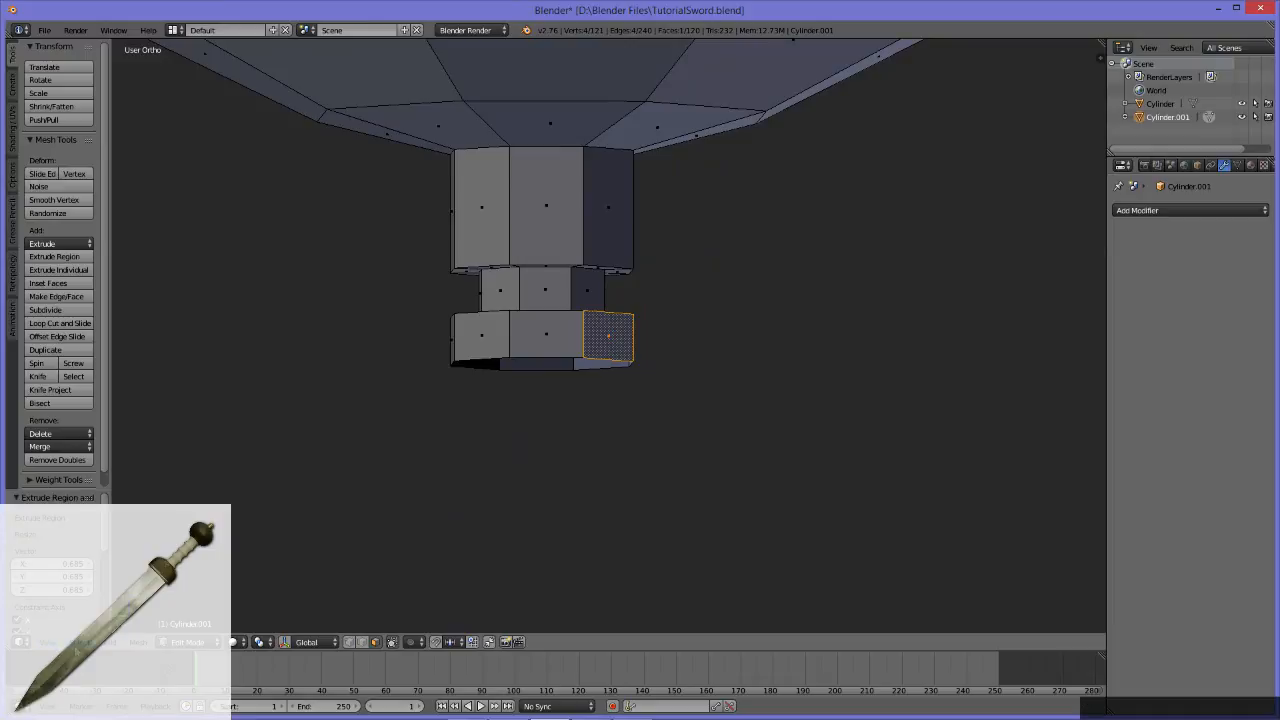
left_click(52, 645)
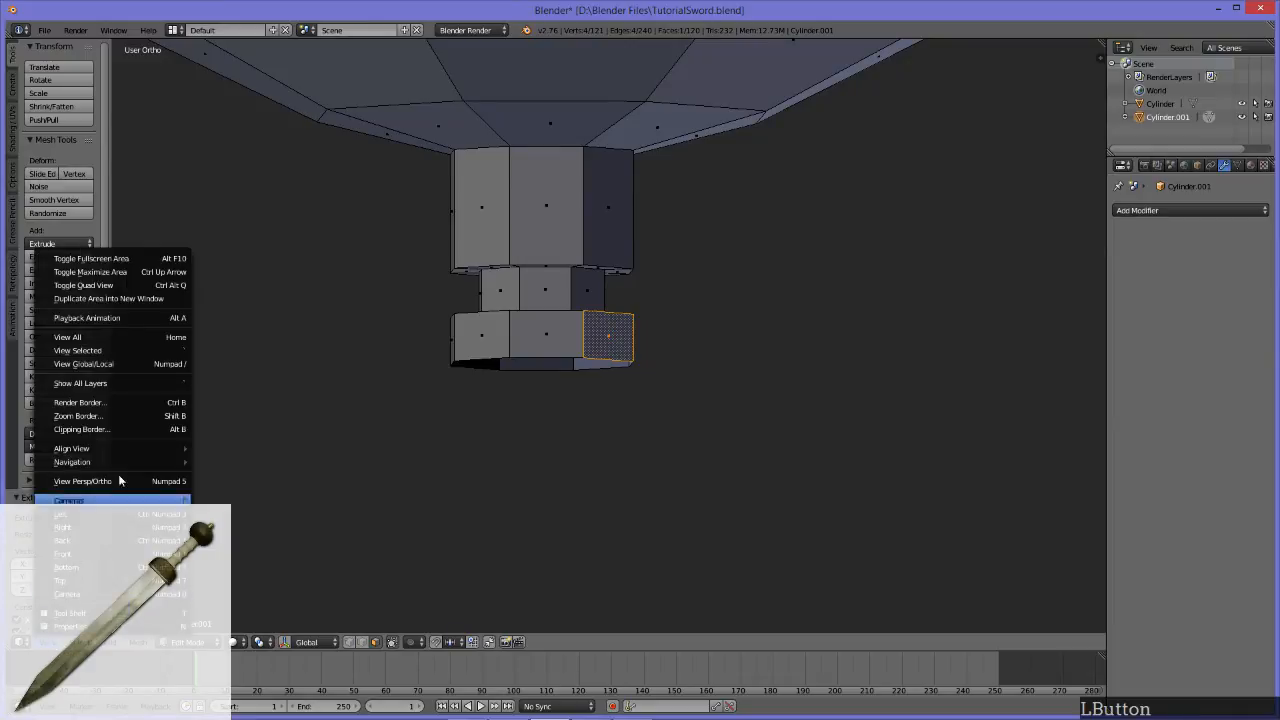
left_click(155, 350)
middle_click_drag(774, 360, 562, 338)
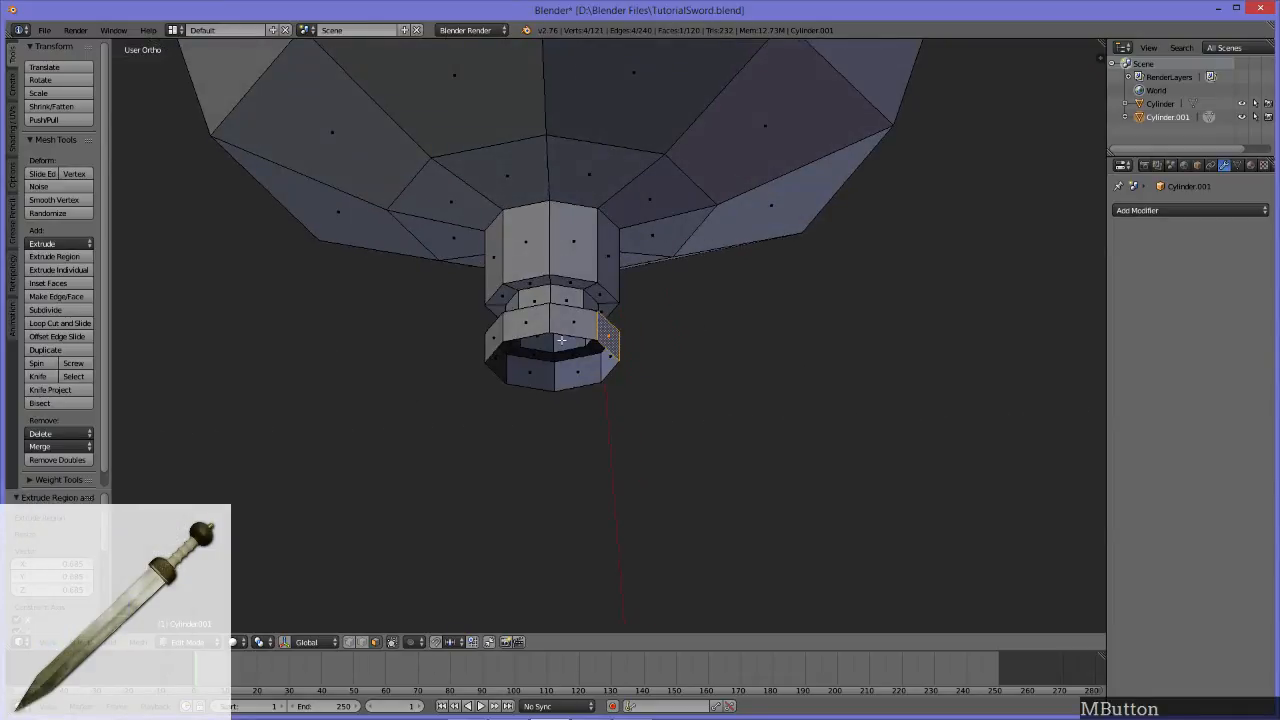
key("2")
left_click(630, 332, "alt")
middle_click_drag(634, 329, 663, 362)
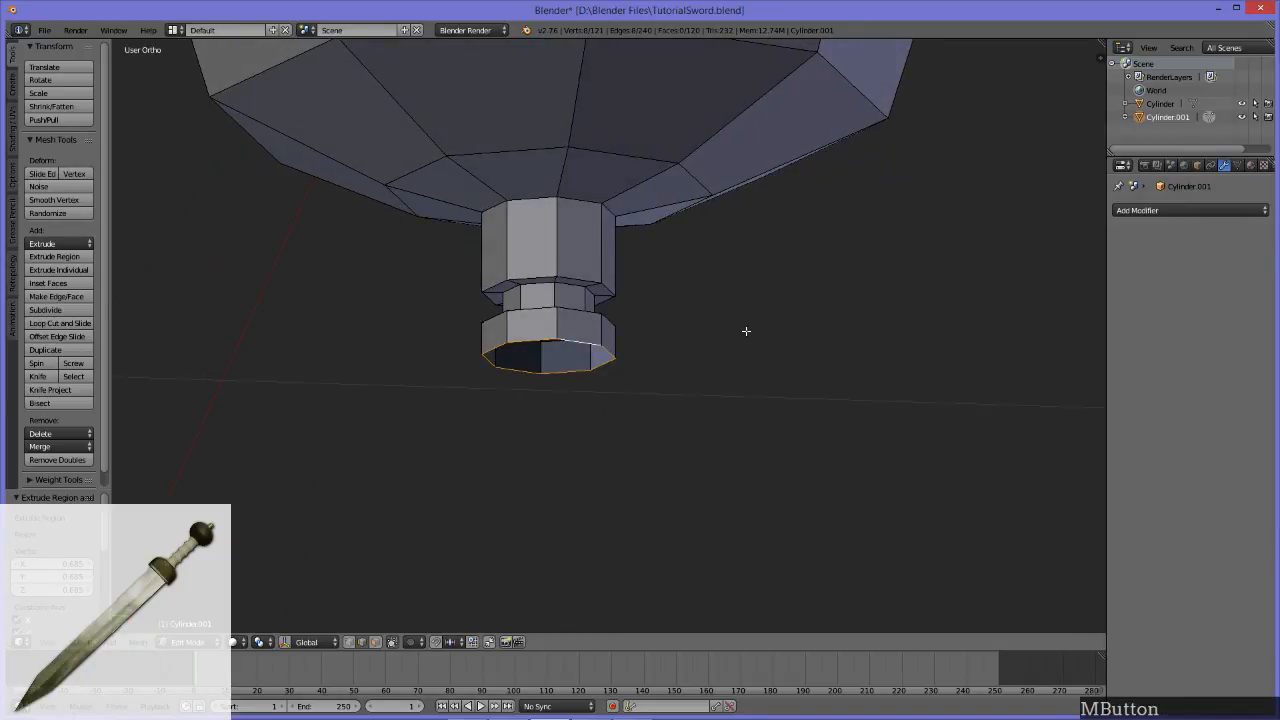
Step: Extrude the stub's bottom edge loop slightly downward and scale it inward to taper the end
key("e")
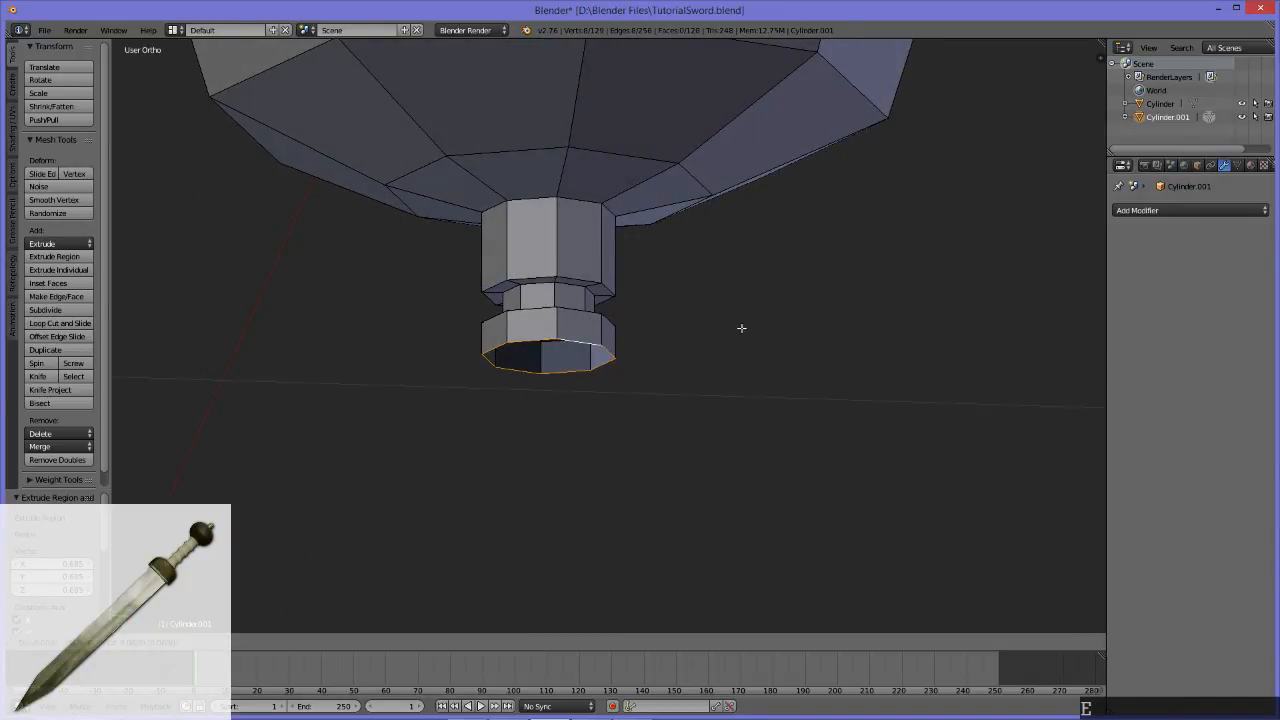
left_click(729, 338)
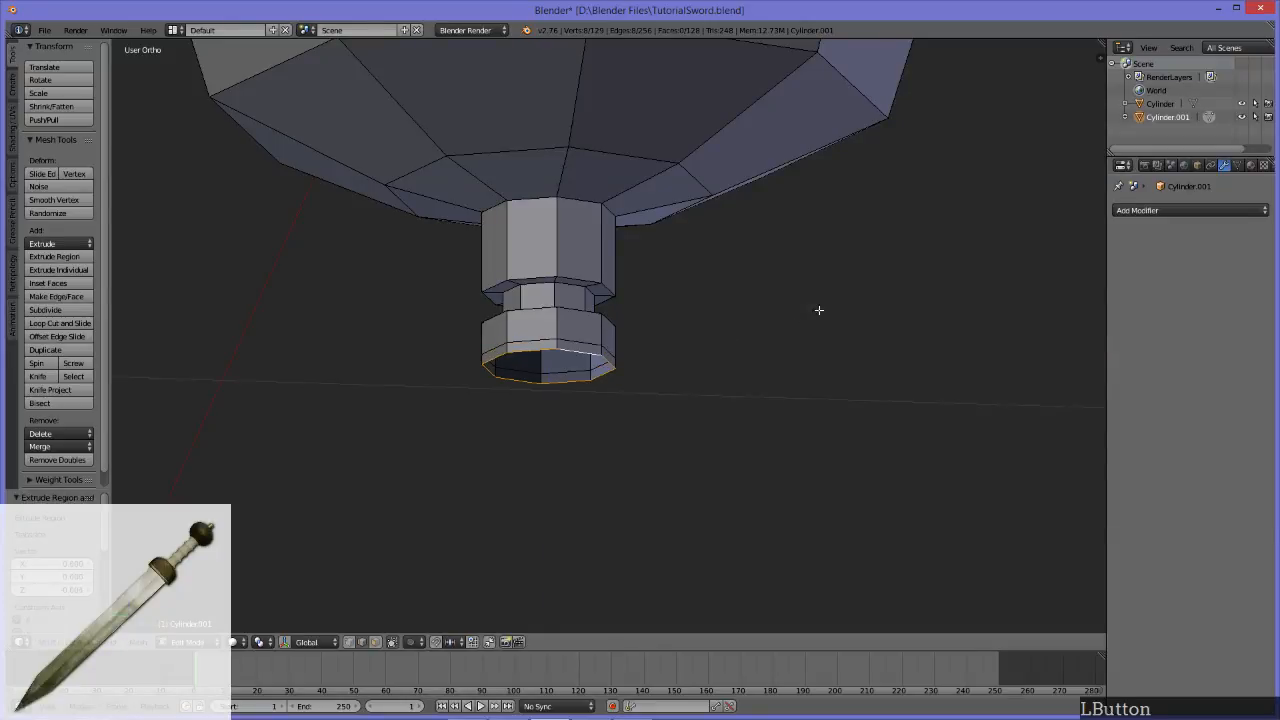
key("s")
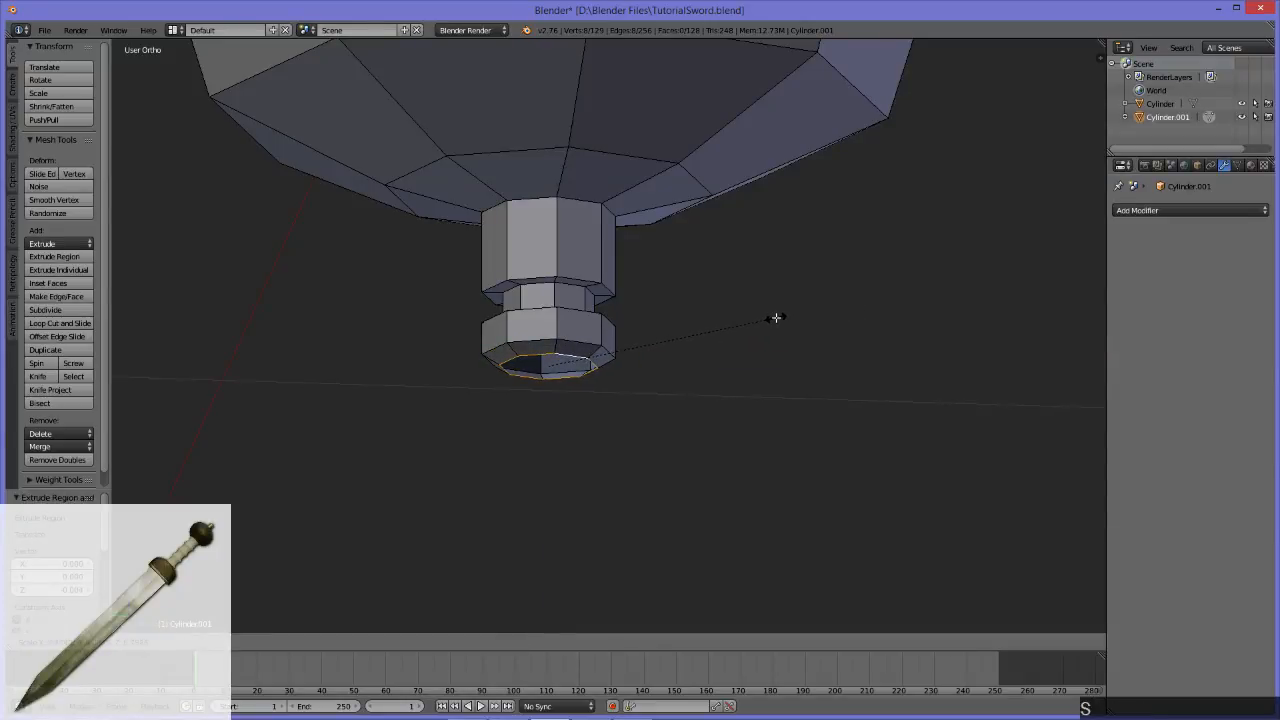
left_click(776, 318)
middle_click_drag(634, 337, 664, 320)
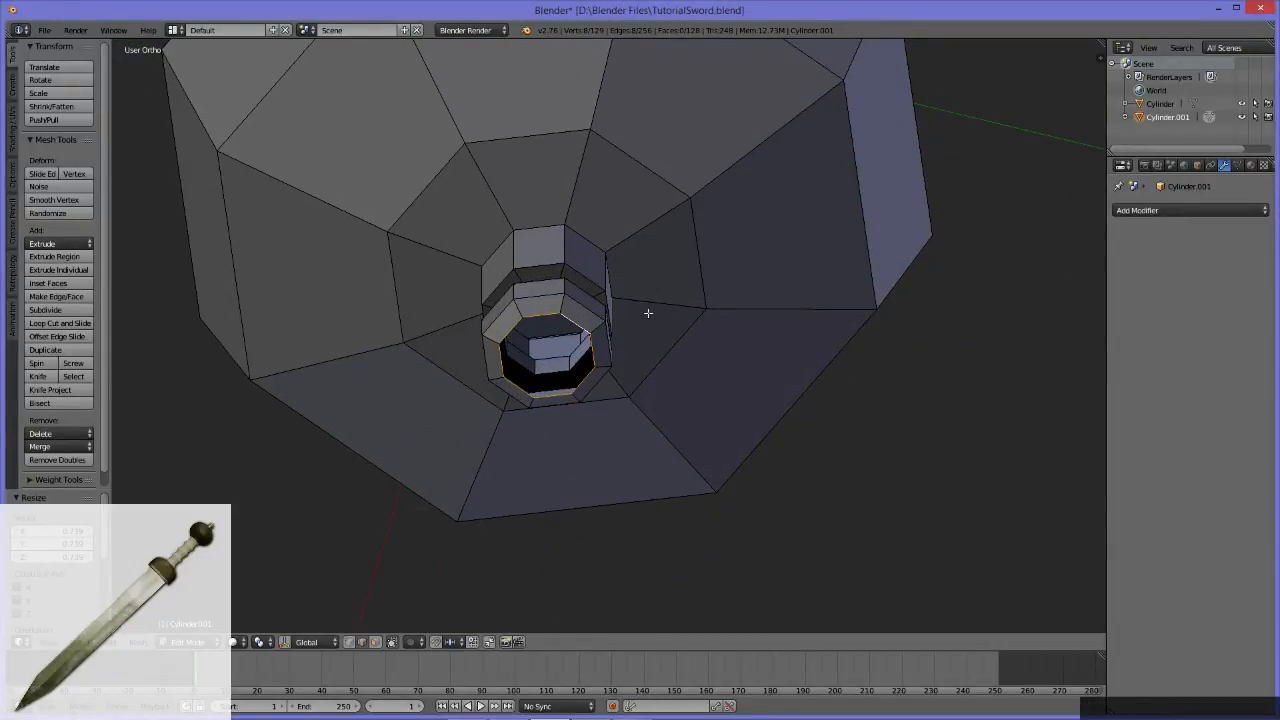
right_click(648, 313)
Step: Try capping the stub's open bottom loop with a single face, and undo the fill
scroll(700, 300, "down", 5)
middle_click_drag(726, 297, 651, 297)
key("f")
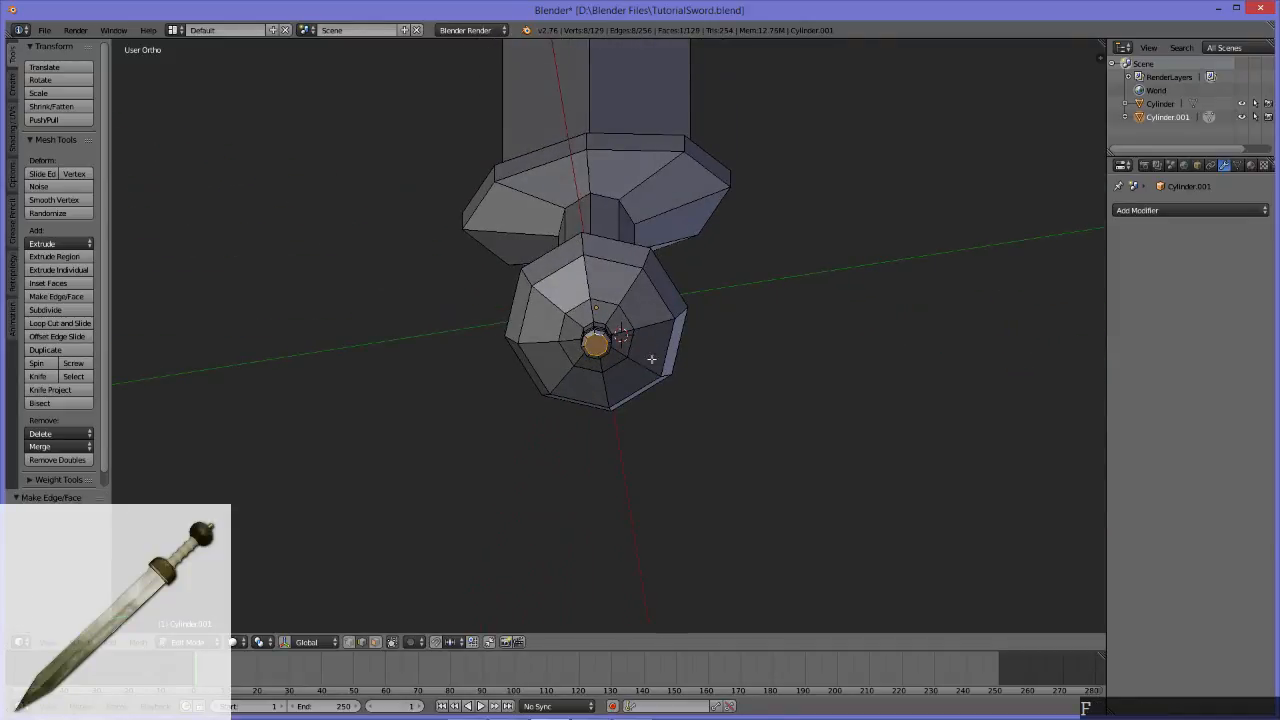
scroll(650, 350, "up", 5)
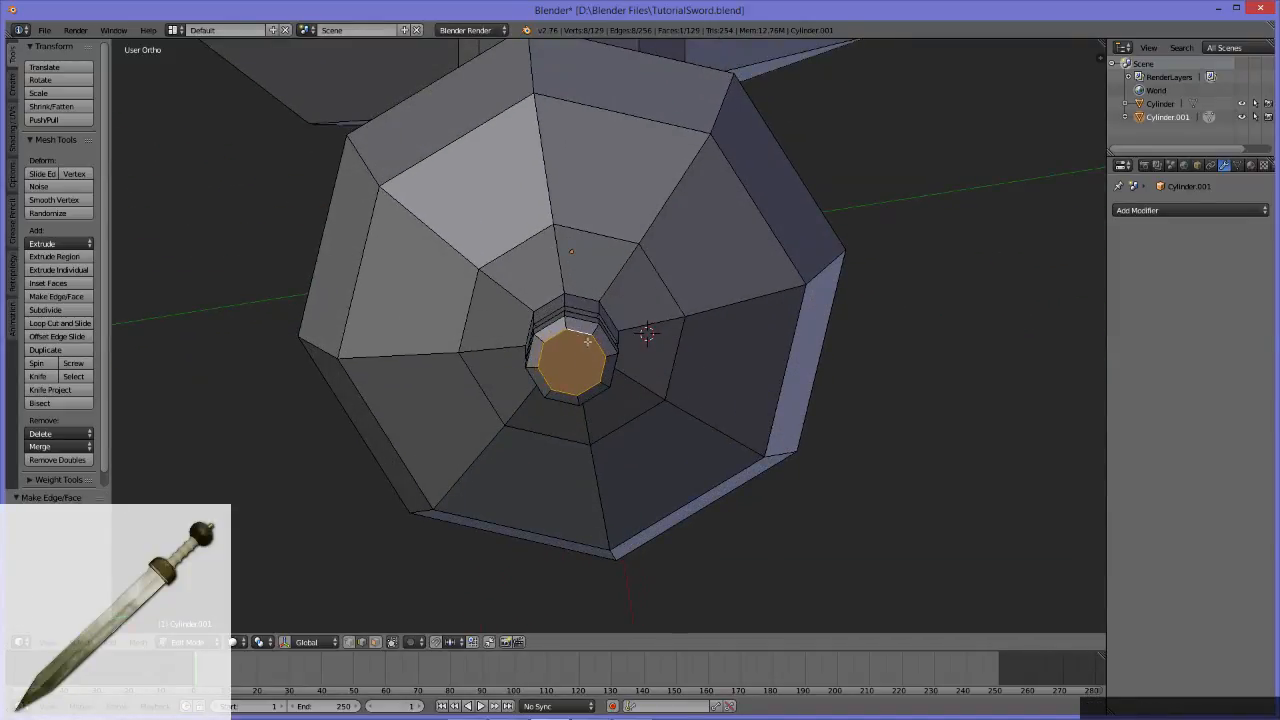
middle_click_drag(679, 314, 751, 375)
key("ctrl+z")
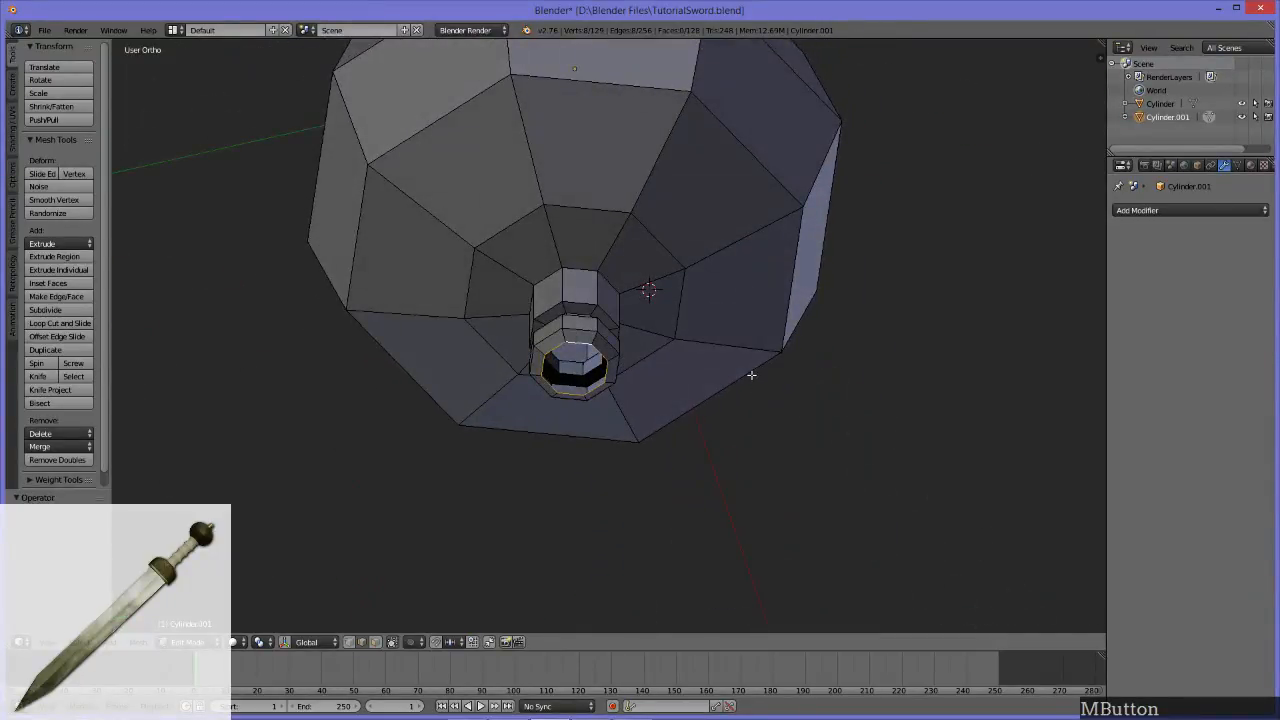
Step: Try capping the stub's open bottom loop with Grid Fill, inspect the cap, and undo it
key("ctrl+f")
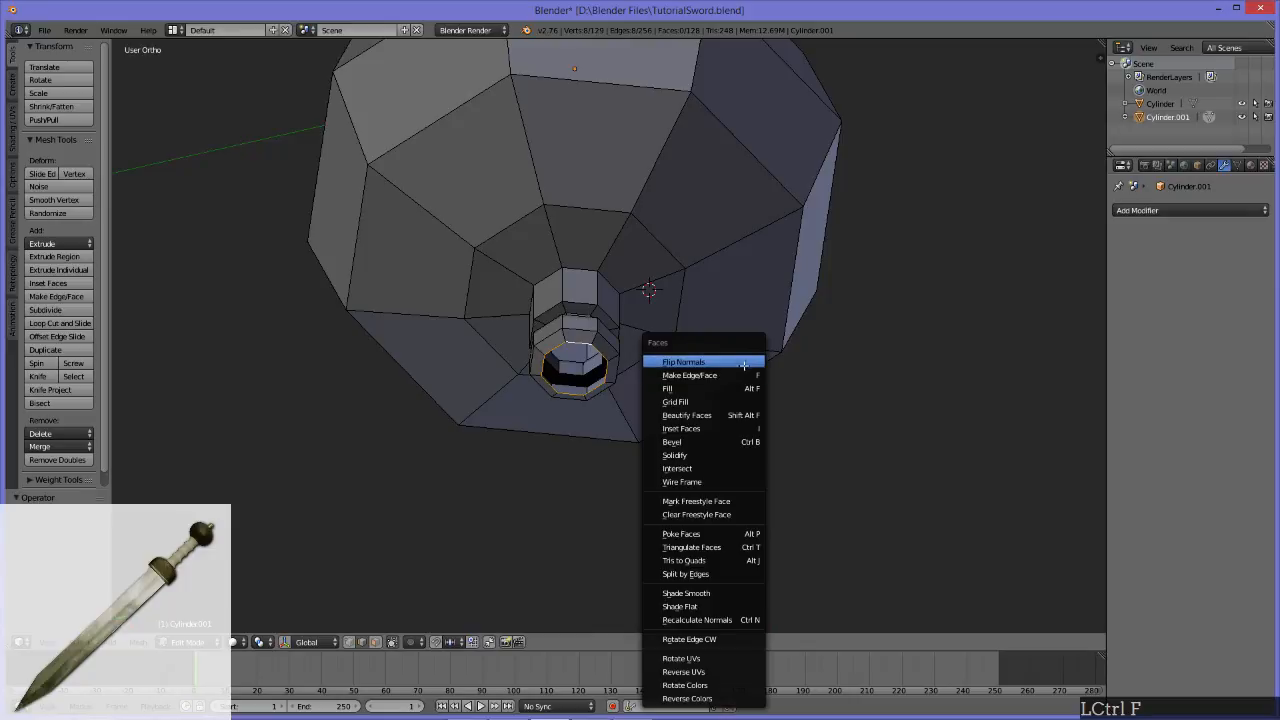
left_click(676, 401)
middle_click_drag(773, 424, 610, 413)
scroll(613, 332, "down", 7)
middle_click_drag(557, 329, 662, 373)
scroll(654, 423, "up", 8)
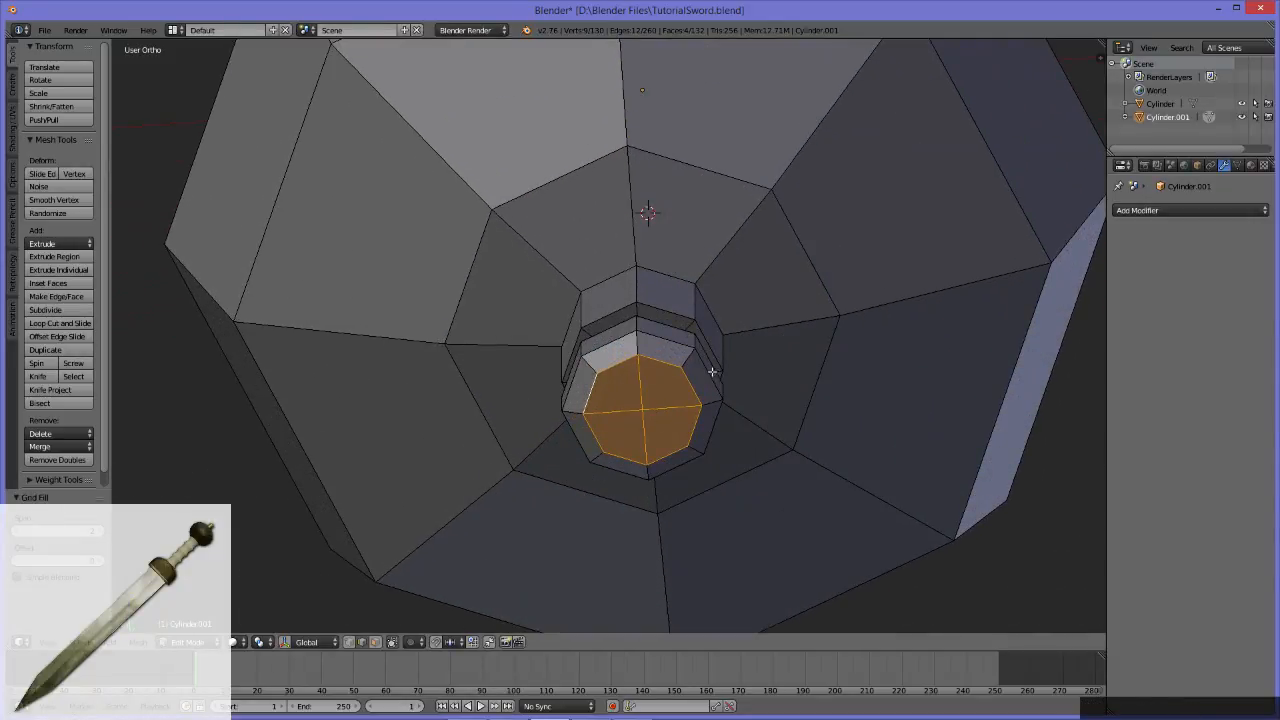
scroll(665, 387, "down", 5)
scroll(664, 333, "down", 4)
middle_click_drag(664, 333, 658, 378)
scroll(645, 350, "up", 4)
key("ctrl+z")
Step: Try filling the stub's bottom loop with one face and knife-cutting it diagonally between opposite corners
key("ctrl+f")
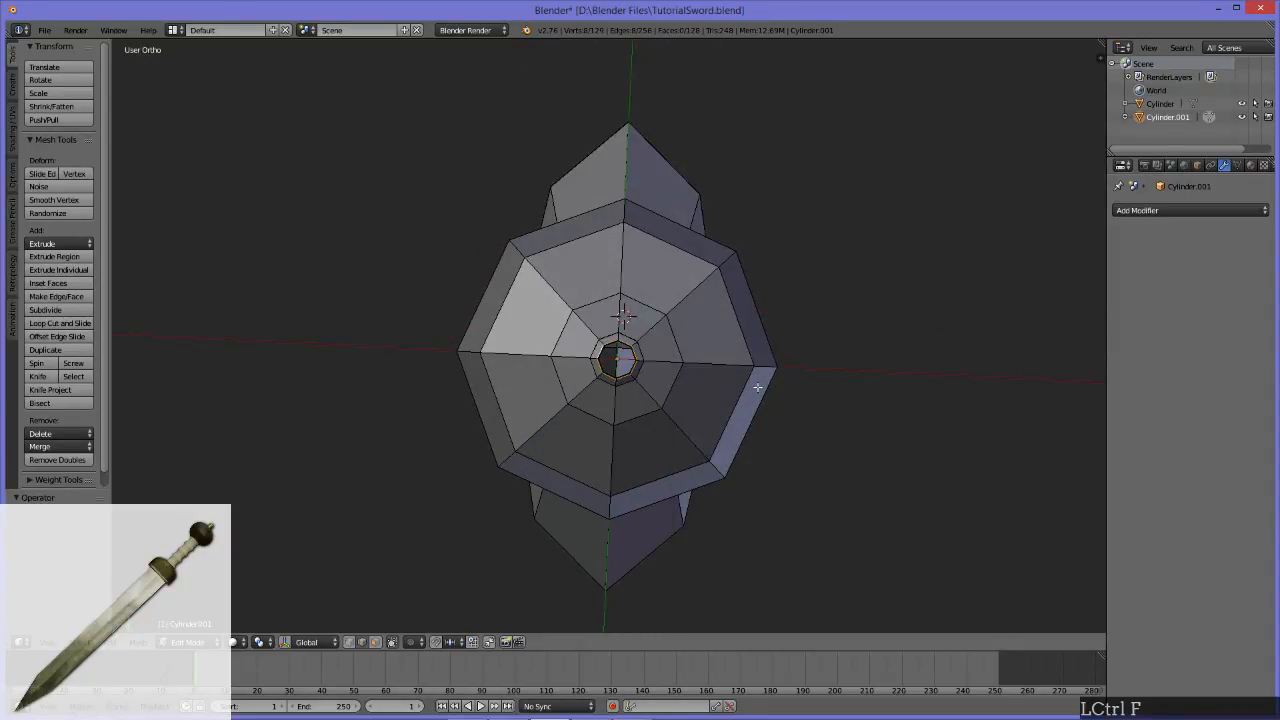
key("ctrl+f")
key("f")
middle_click_drag(723, 409, 677, 409)
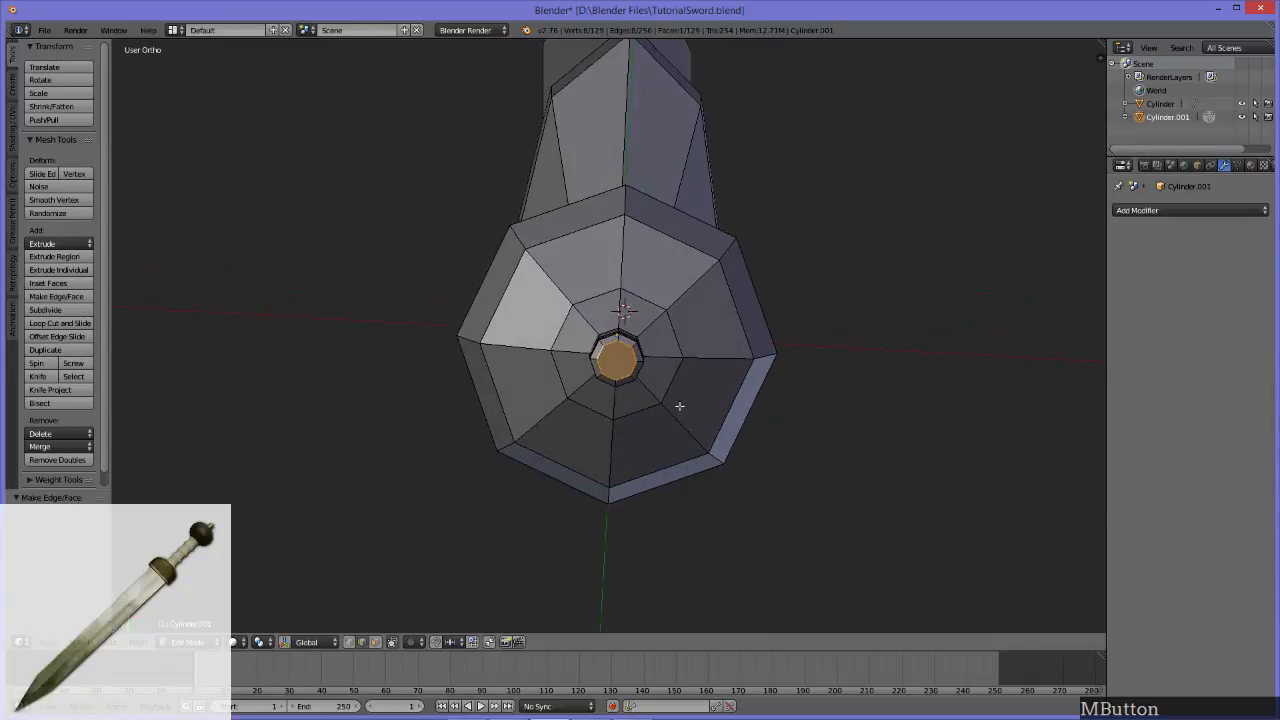
scroll(692, 460, "up", 6)
key("k")
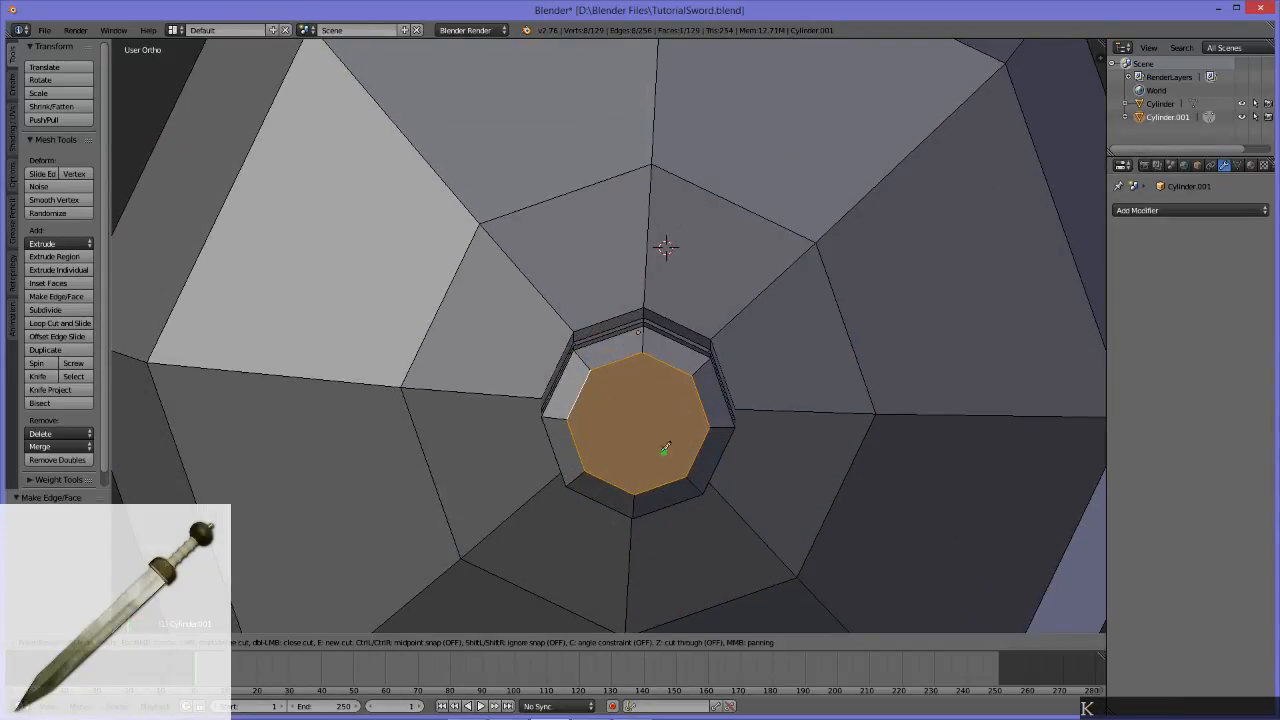
left_click(588, 469)
left_click(693, 376)
key("e")
left_click(591, 369)
key("Return")
Step: Inspect the diagonally cut cap from below and undo the cuts and the fill
scroll(690, 440, "down", 5)
middle_click_drag(694, 426, 681, 515)
middle_click_drag(746, 317, 663, 343)
scroll(648, 333, "down", 6)
middle_click_drag(760, 292, 687, 171)
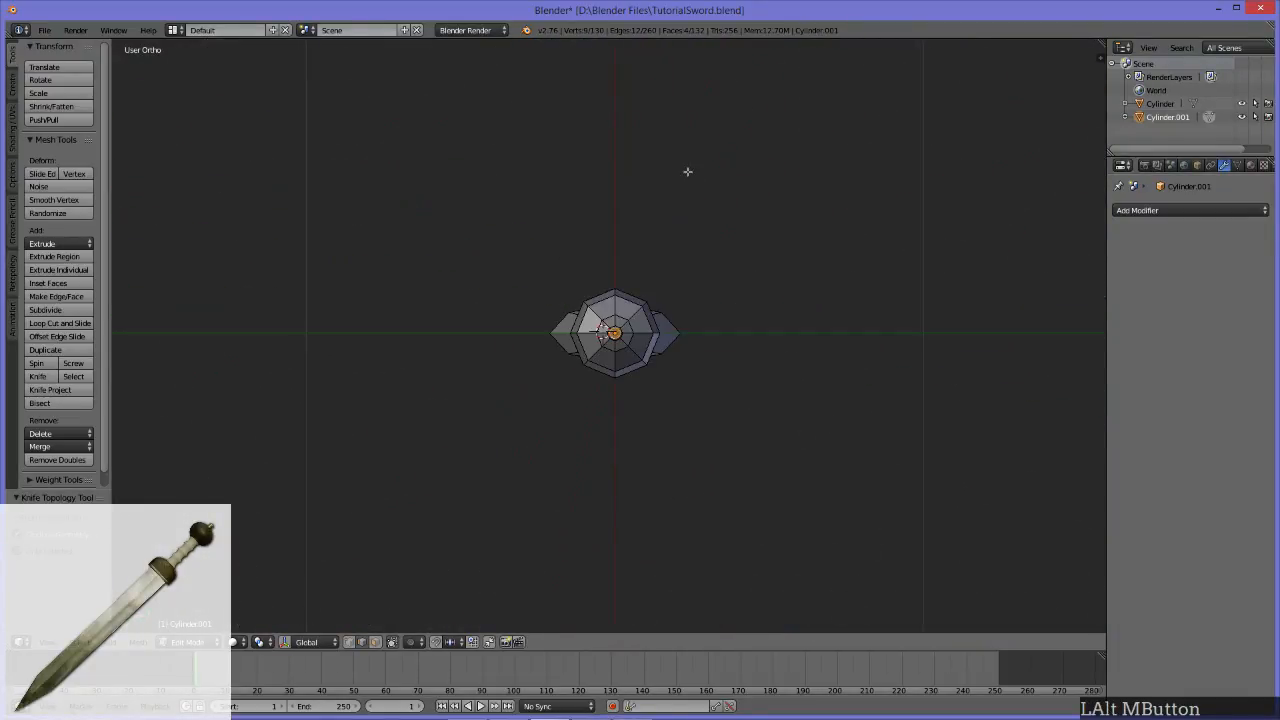
scroll(637, 348, "up", 1)
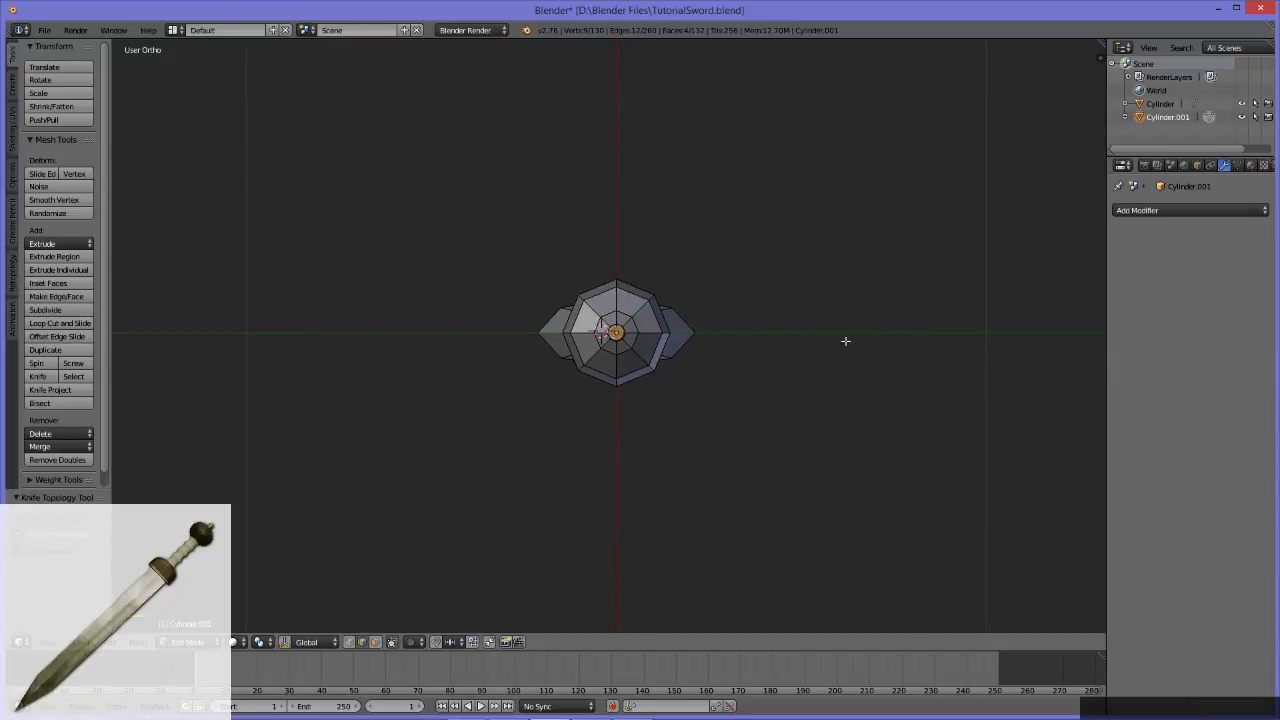
scroll(620, 390, "up", 5)
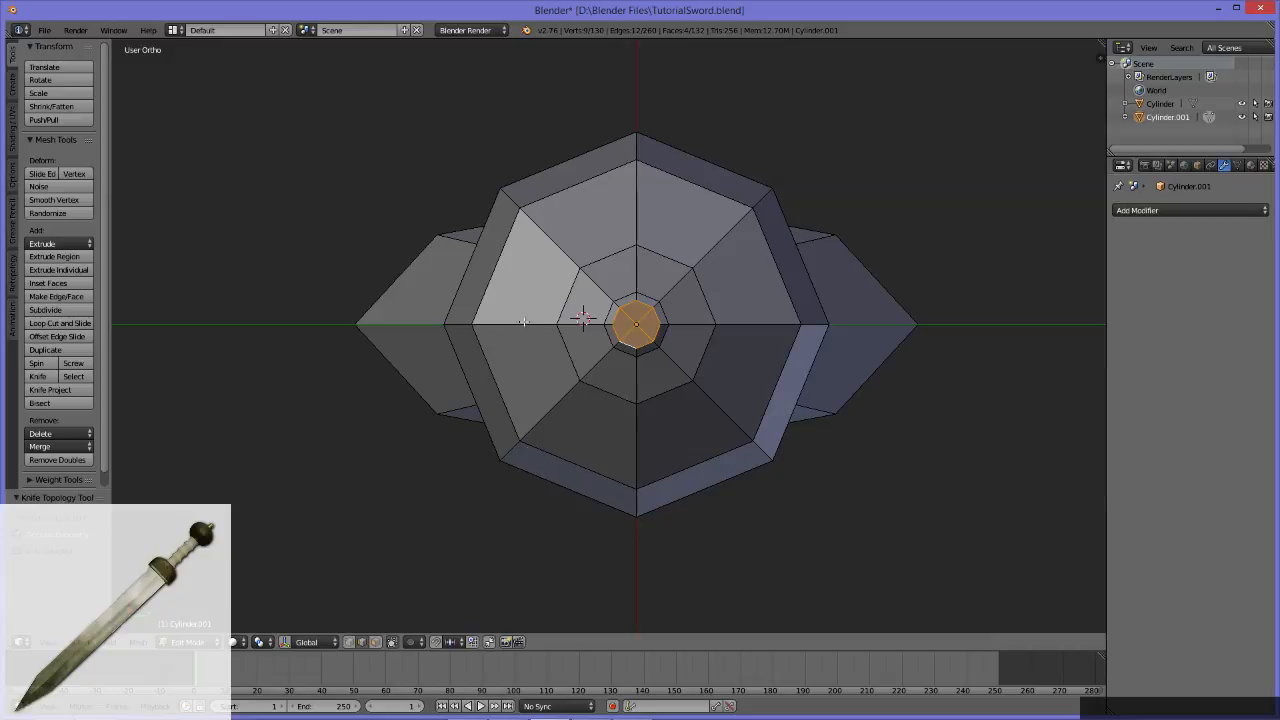
middle_click_drag(605, 318, 691, 446)
scroll(688, 435, "down", 5)
middle_click_drag(818, 361, 613, 224)
key("ctrl+z")
Step: Fill the stub's open bottom loop with a single face
scroll(622, 345, "up", 3)
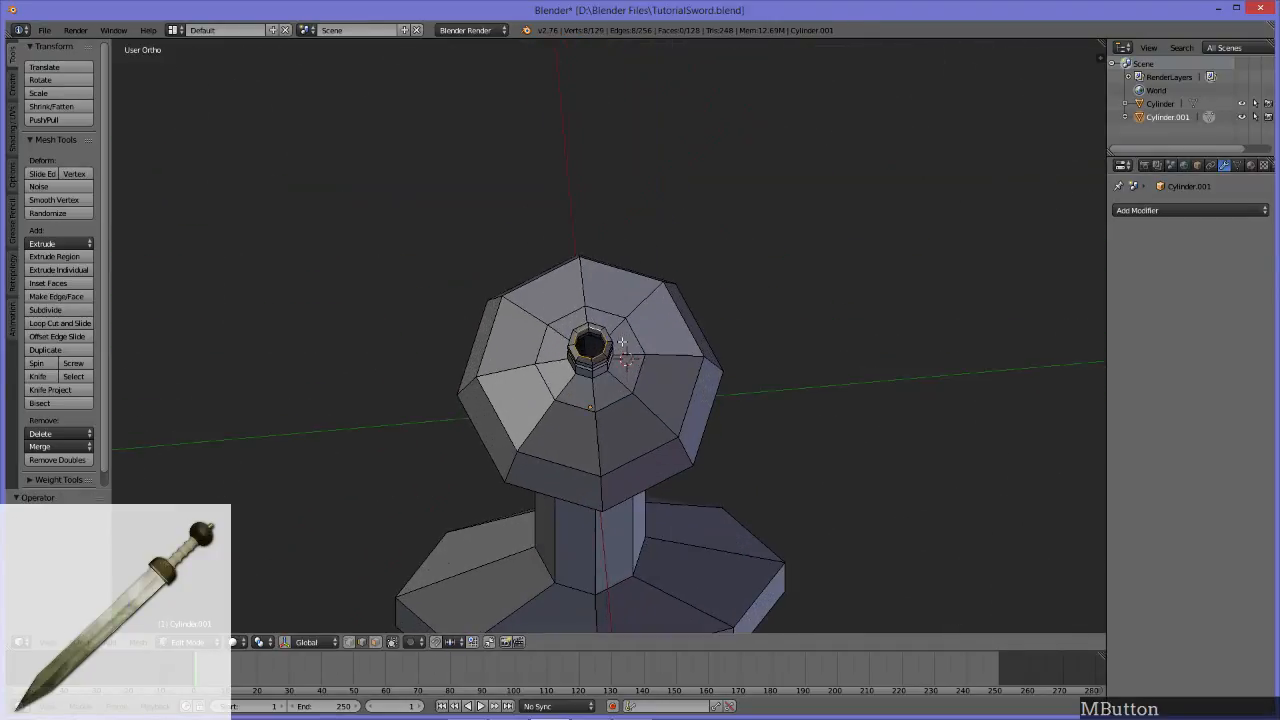
middle_click_drag(615, 370, 607, 400)
scroll(610, 380, "up", 6)
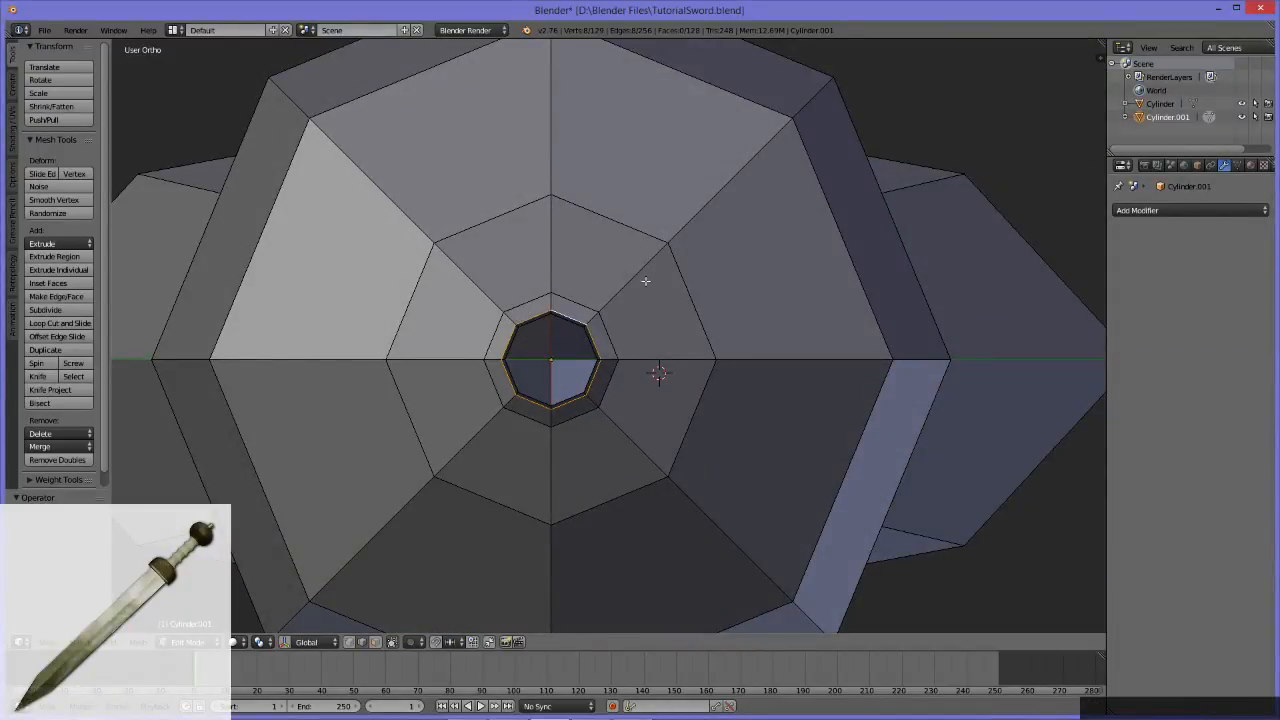
key("f")
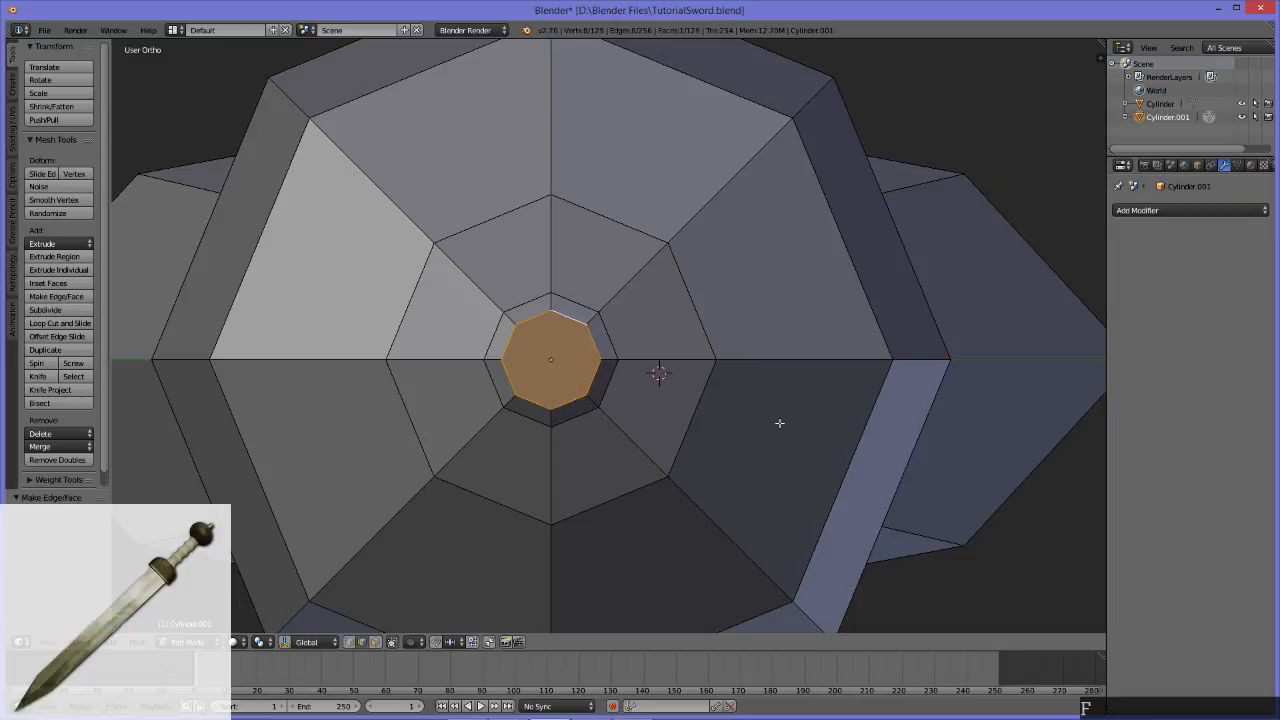
Step: Knife-cut the stub's octagonal end face through its center along both main axes, dividing it into four quads
key("k")
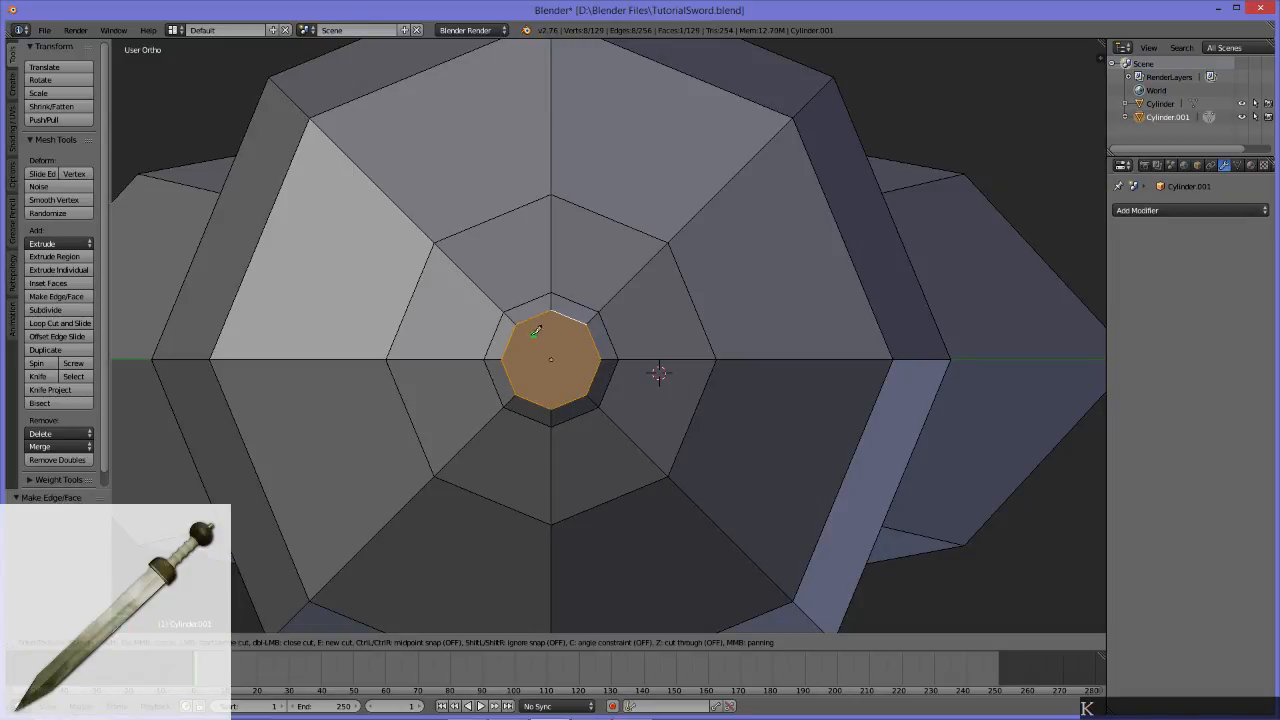
middle_click_drag(677, 422, 710, 404, "alt")
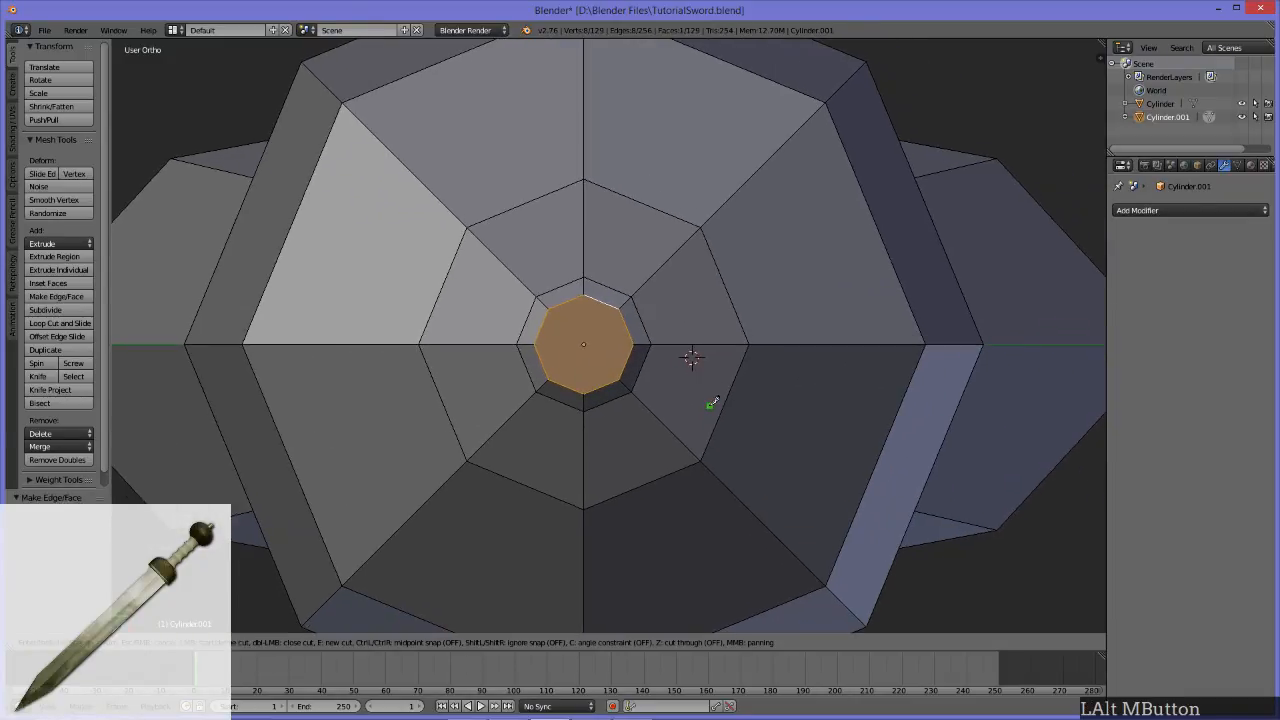
scroll(699, 421, "up", 4)
left_click(455, 351)
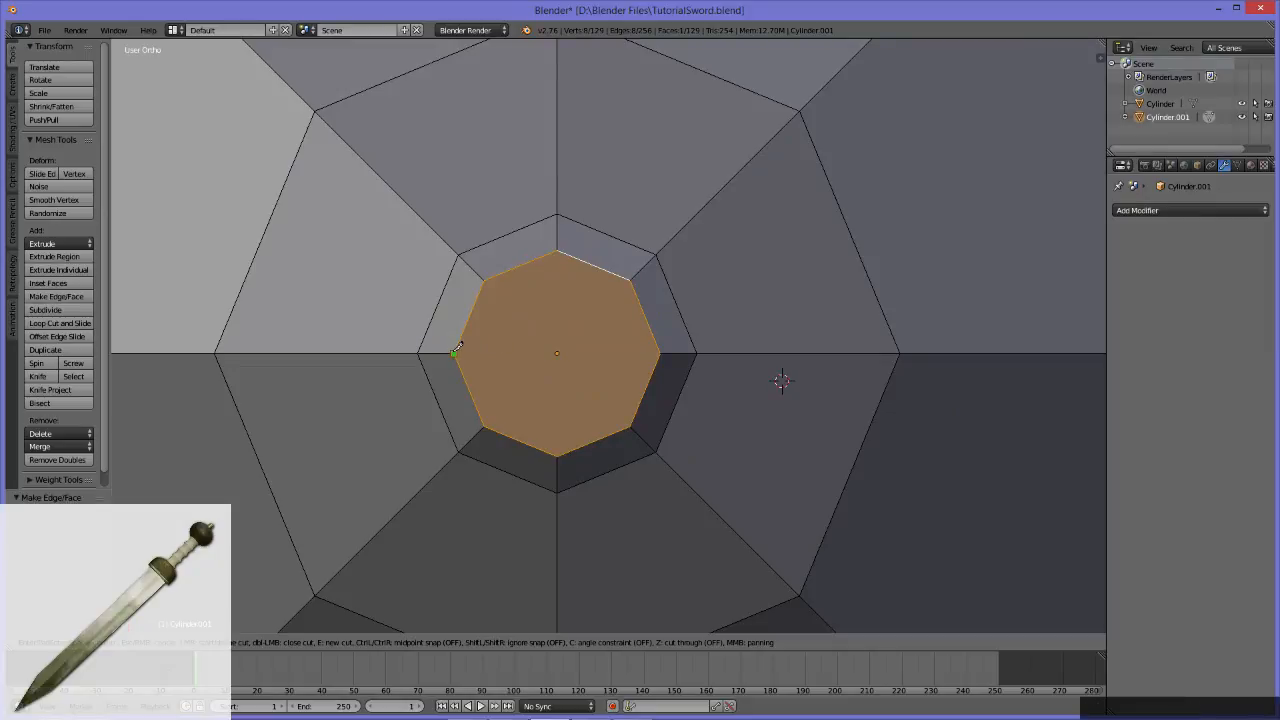
left_click(659, 353)
key("e")
left_click(557, 250)
left_click(557, 457)
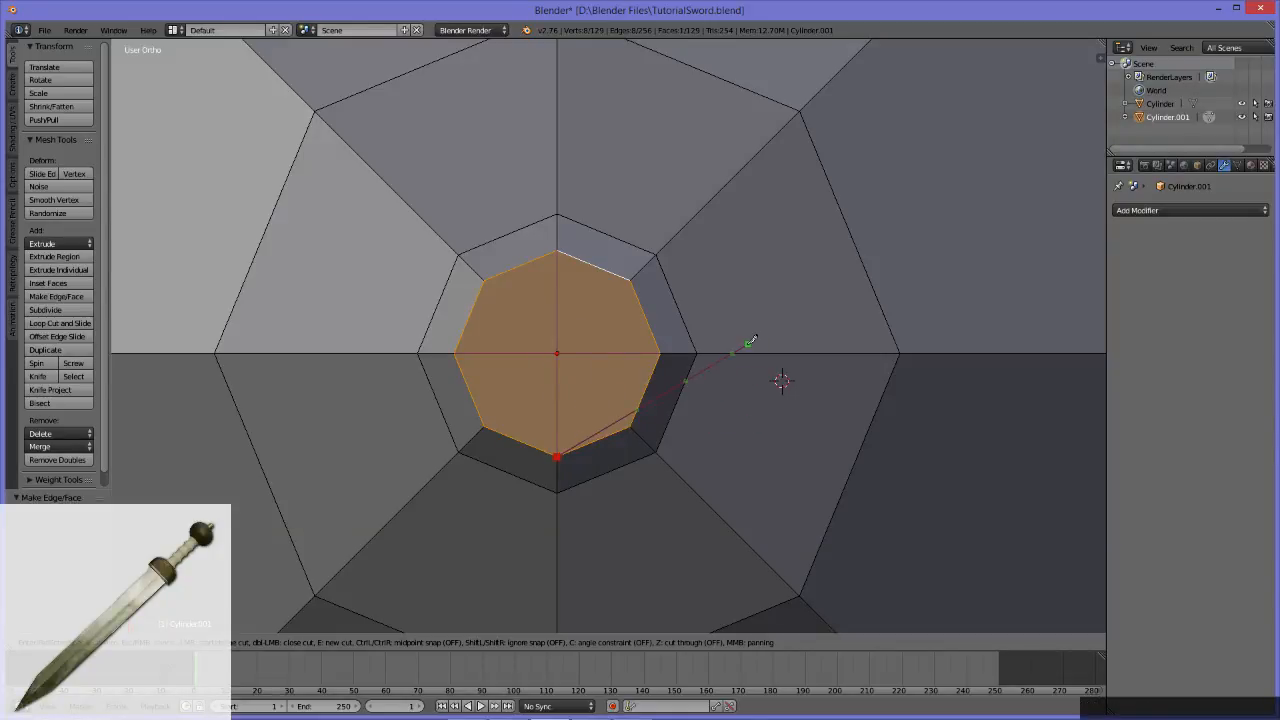
key("KP_Enter")
Step: Select the edge loop where the handle meets the guard and move it up along Z to shorten the guard's taper
scroll(633, 391, "down", 5)
middle_click_drag(677, 354, 757, 466)
scroll(735, 436, "down", 12)
middle_click_drag(525, 294, 670, 402)
scroll(748, 450, "up", 3)
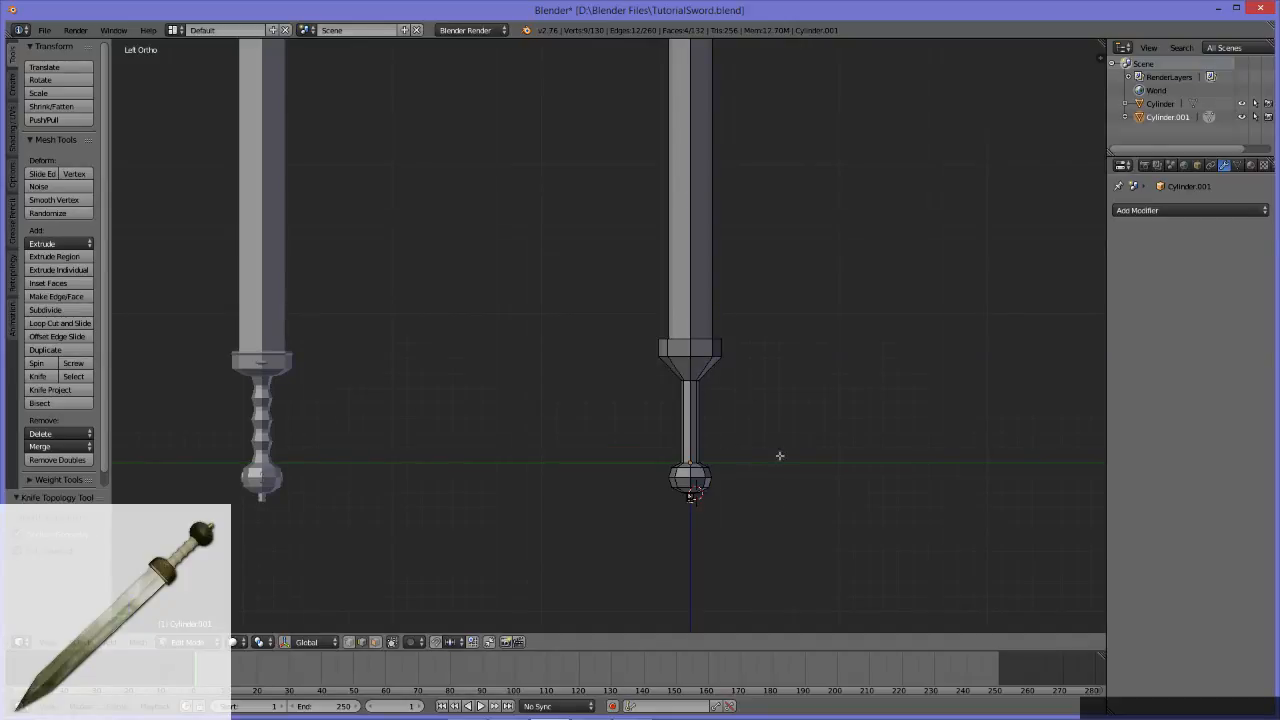
scroll(687, 468, "up", 2)
middle_click_drag(586, 443, 659, 415, "alt")
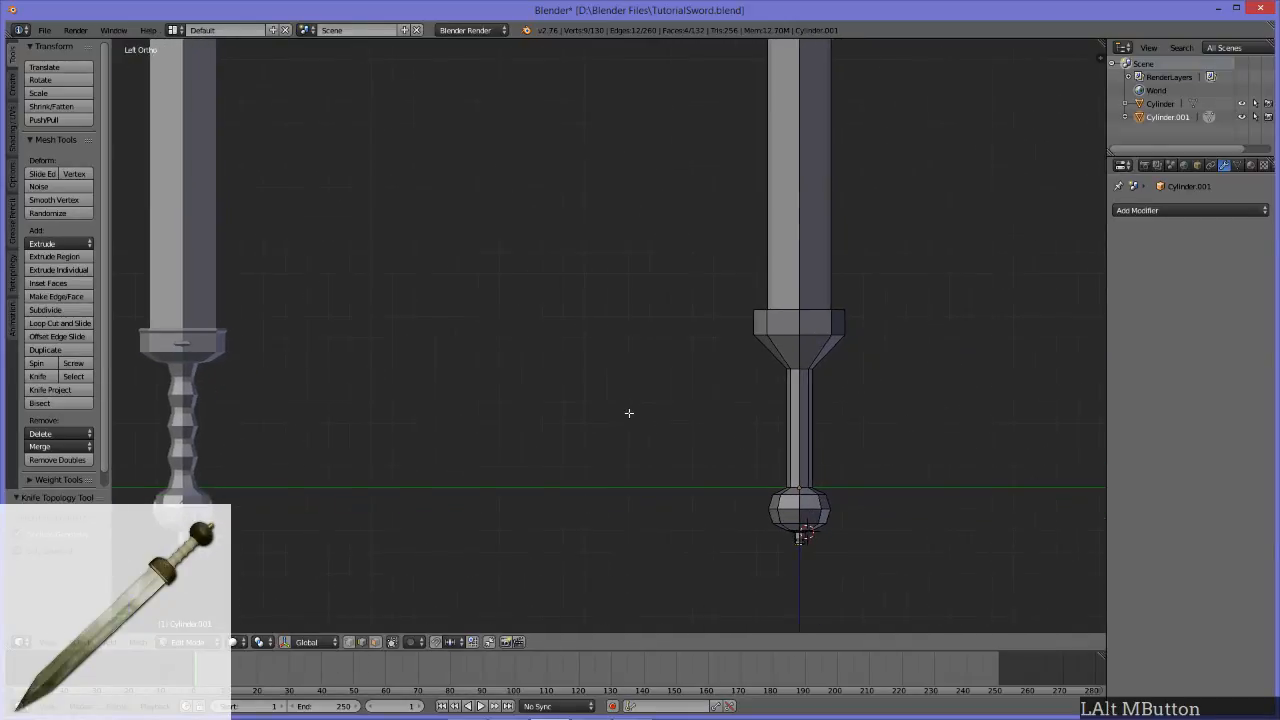
left_click(803, 368, "alt")
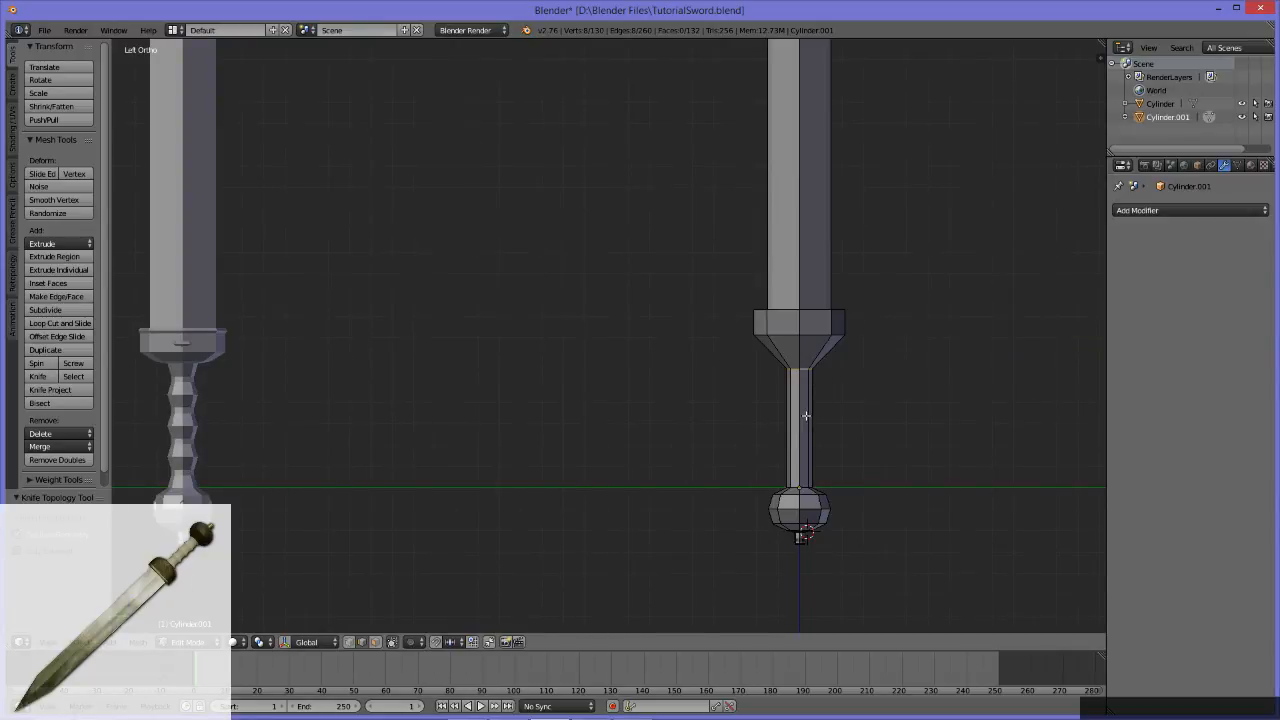
key("g")
key("z")
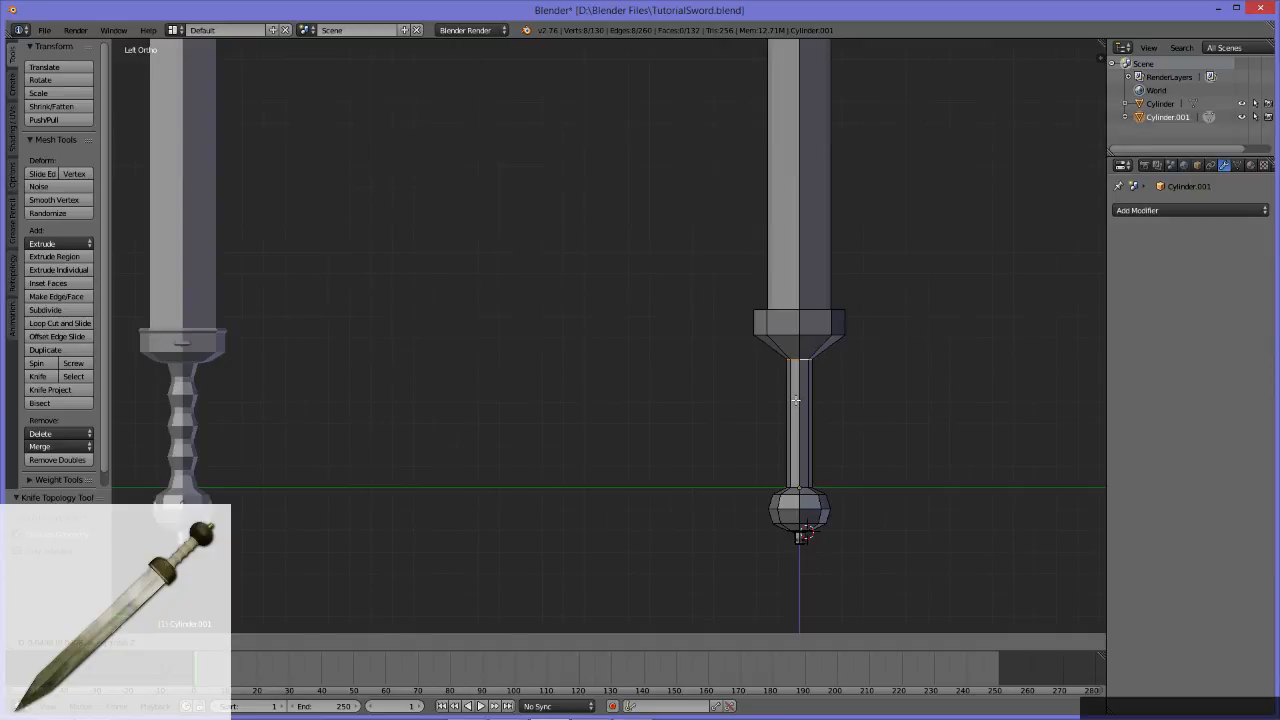
left_click(796, 400)
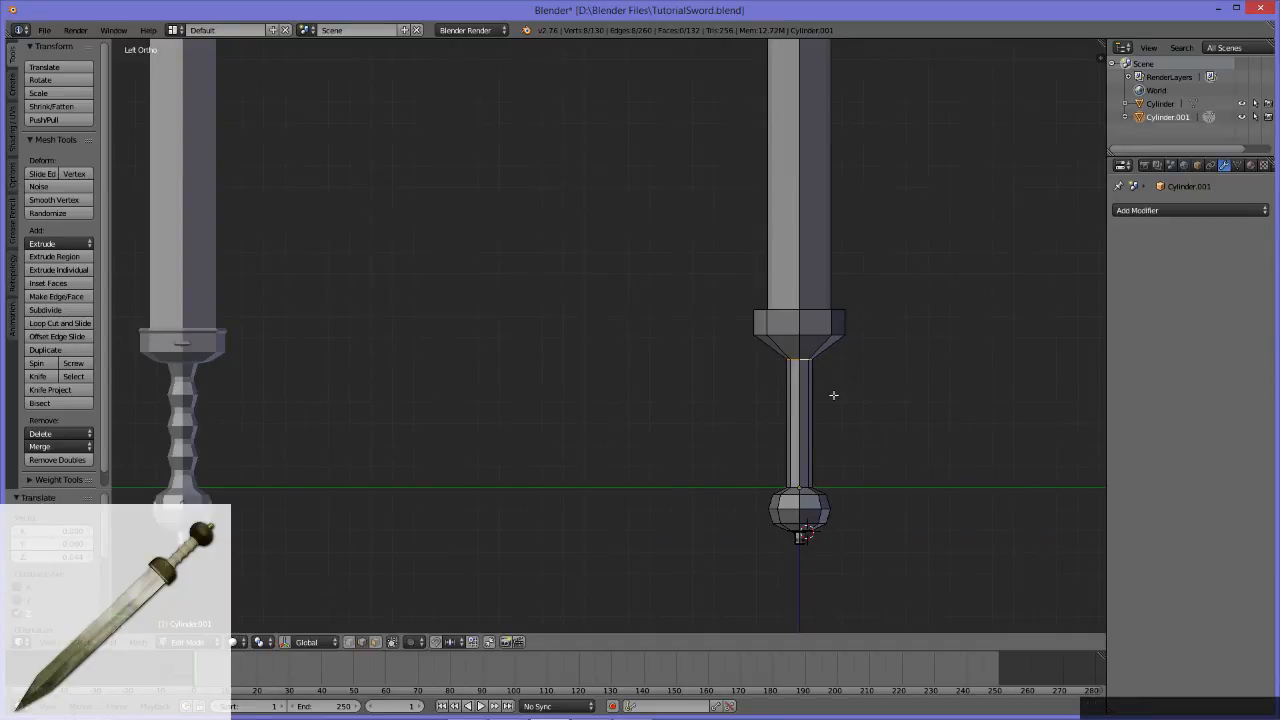
middle_click_drag(601, 419, 567, 301, "alt")
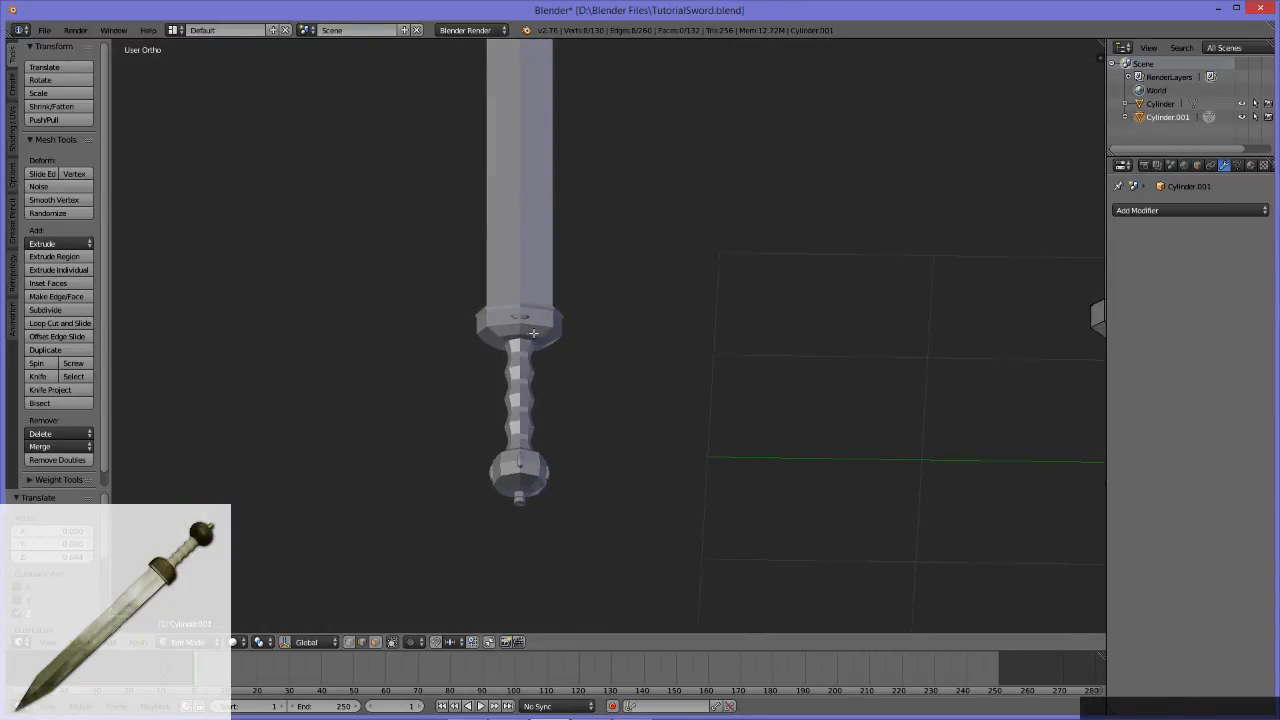
Step: Add a loop cut around the guard's tapered underside and move it down along Z to near the top of the handle
middle_click_drag(821, 333, 797, 388, "alt")
key("ctrl+r")
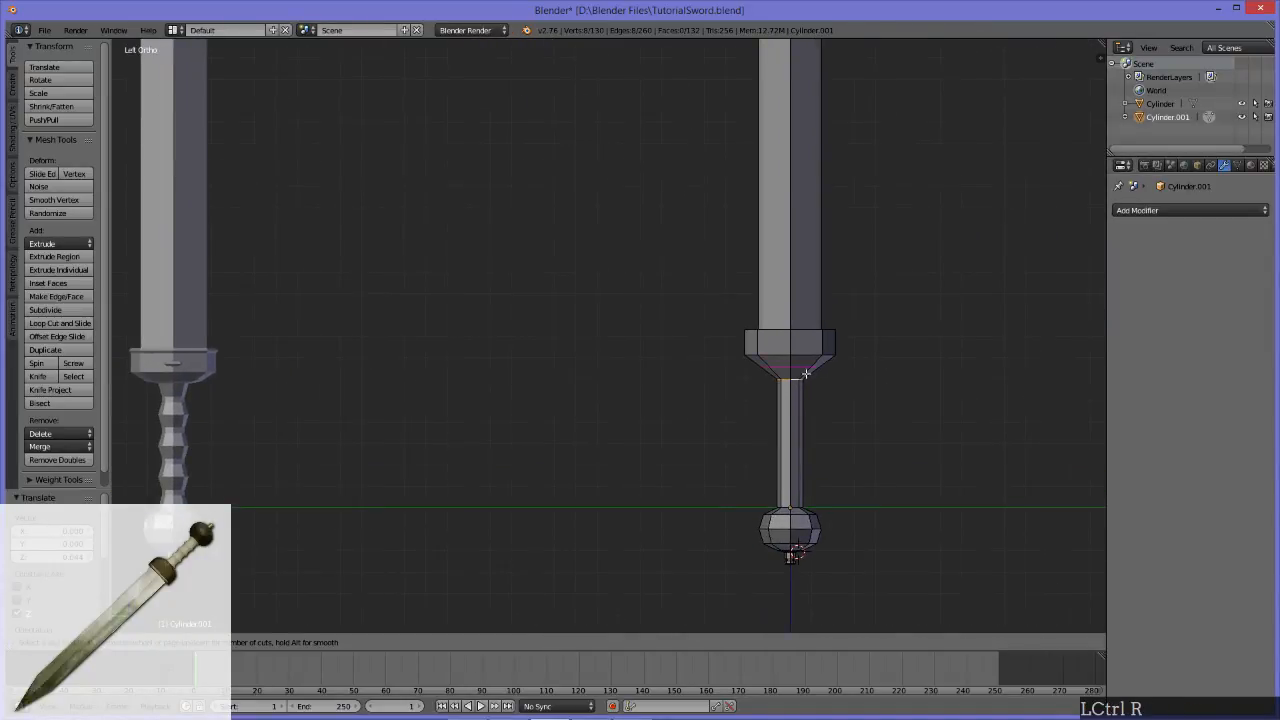
left_click(807, 371)
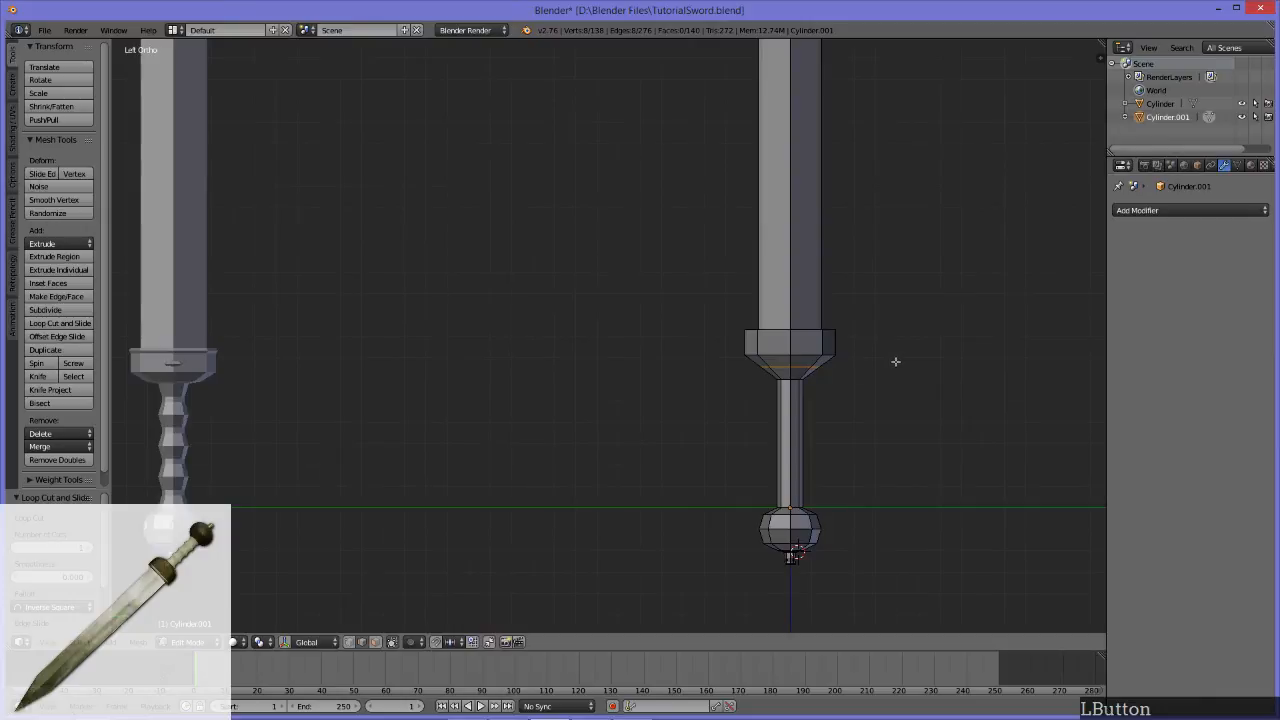
key("g")
key("z")
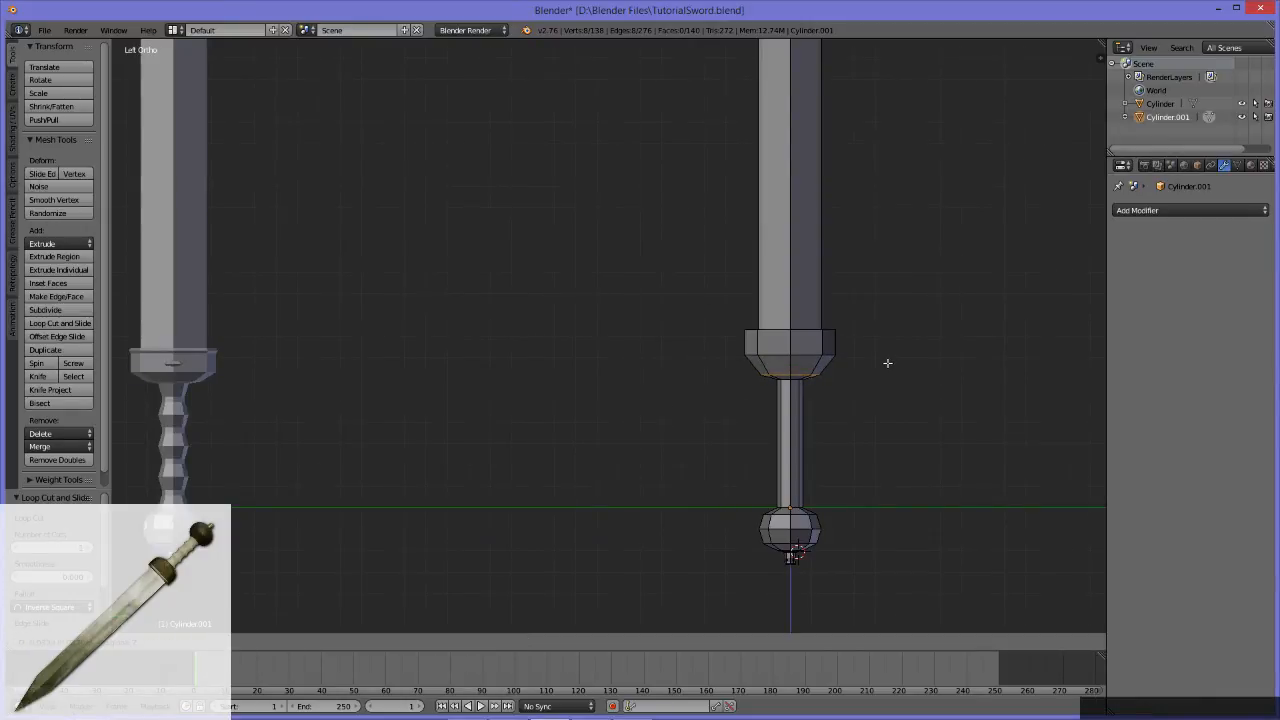
left_click(887, 363)
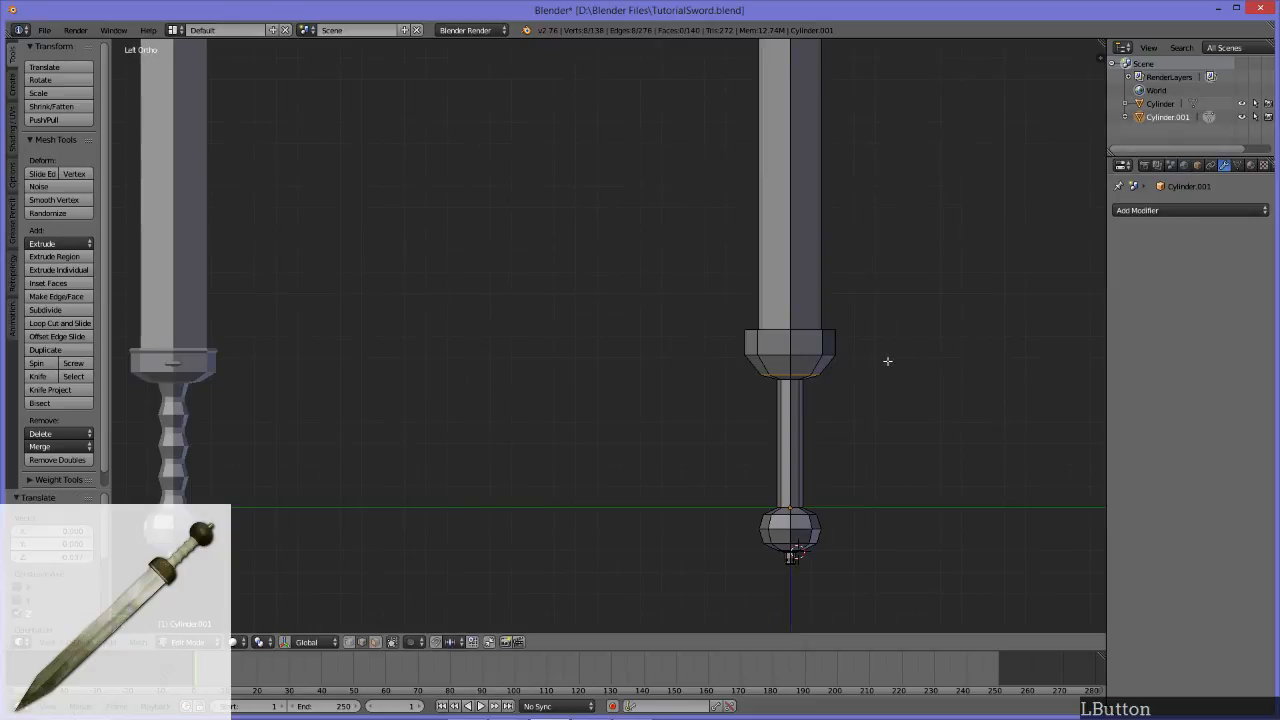
middle_click_drag(852, 385, 697, 382)
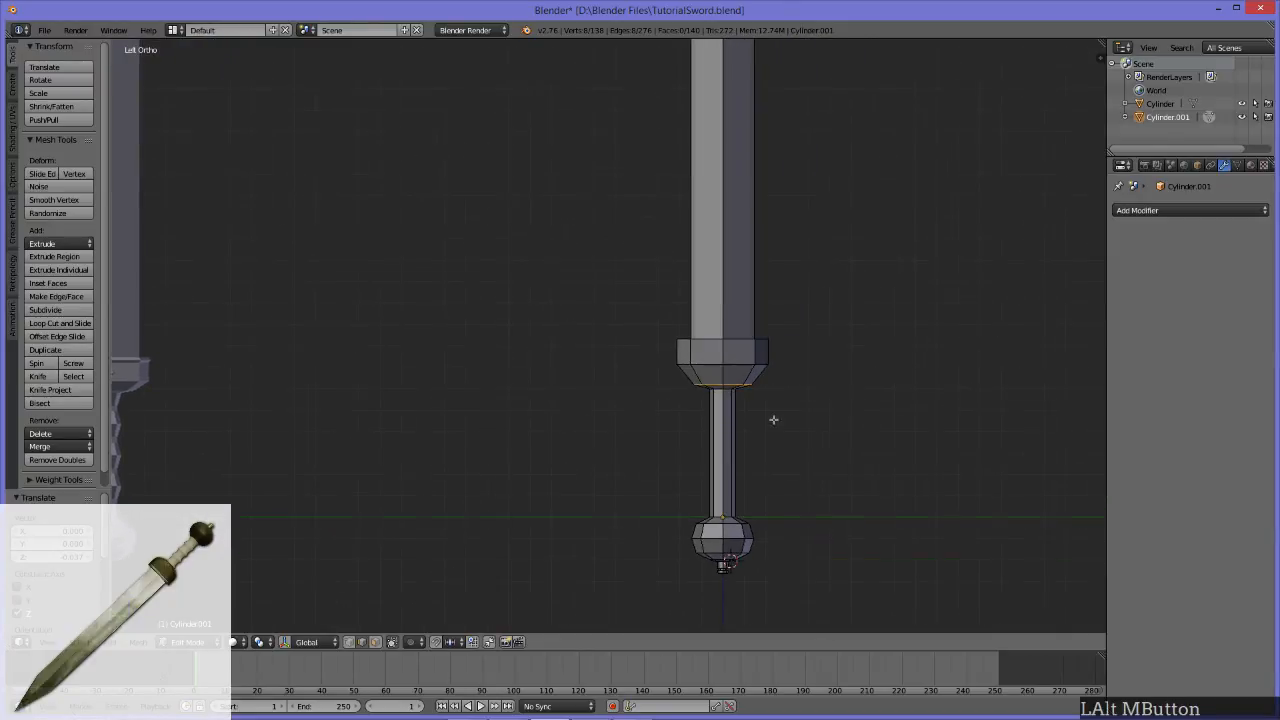
scroll(783, 418, "up", 2)
key("g")
key("g")
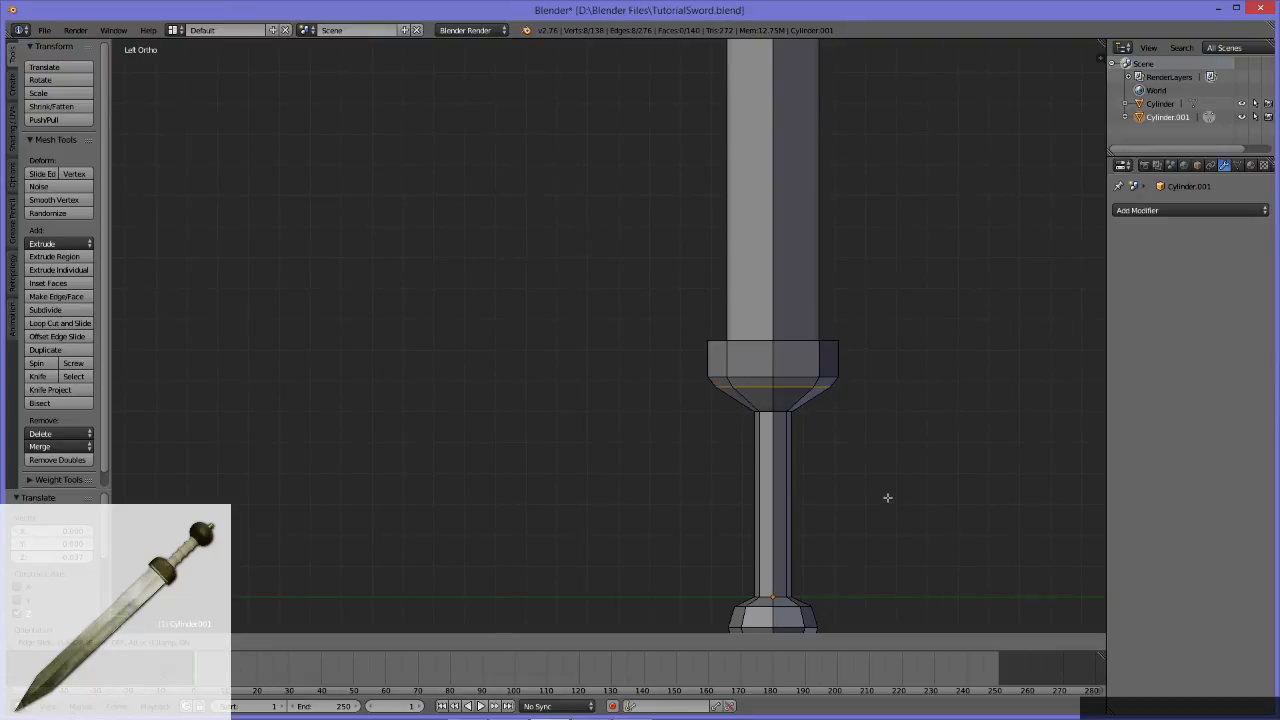
key("Escape")
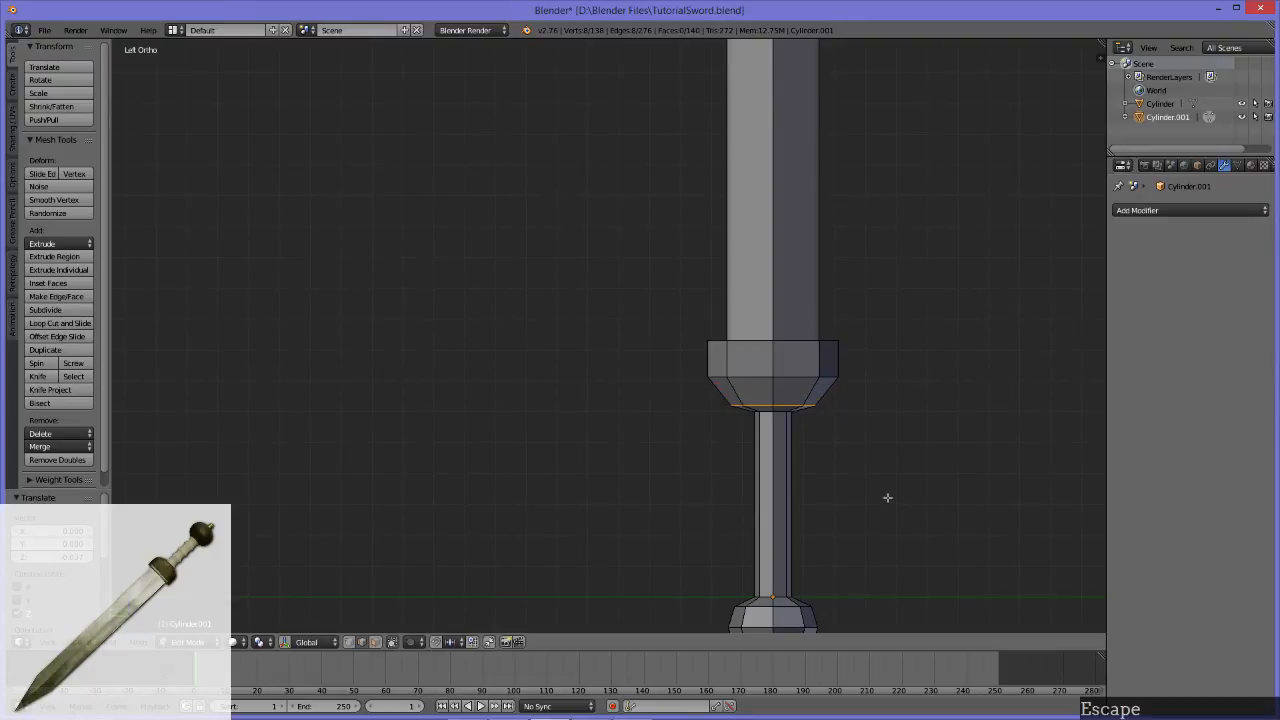
Step: Try edge-sliding the guard's lower loop far up the taper and lowering it along Z, and undo both changes
scroll(875, 468, "up", 3)
middle_click_drag(849, 482, 740, 470, "alt")
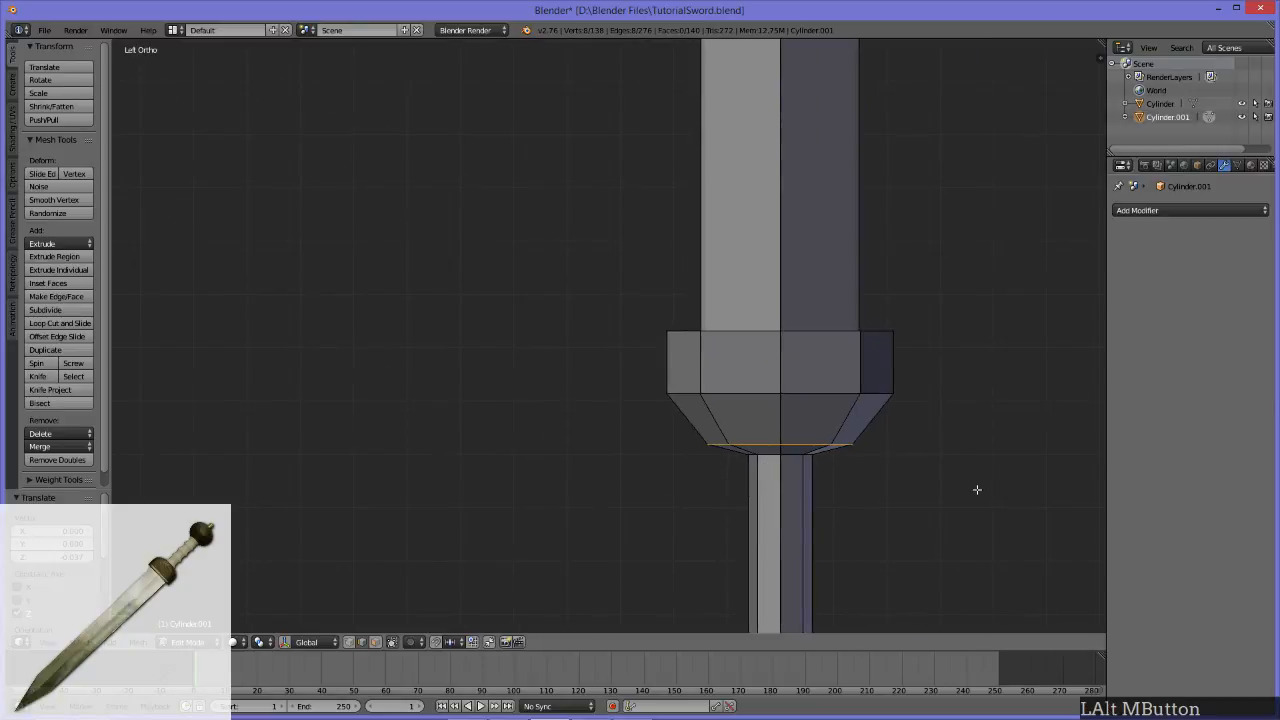
key("g")
key("g")
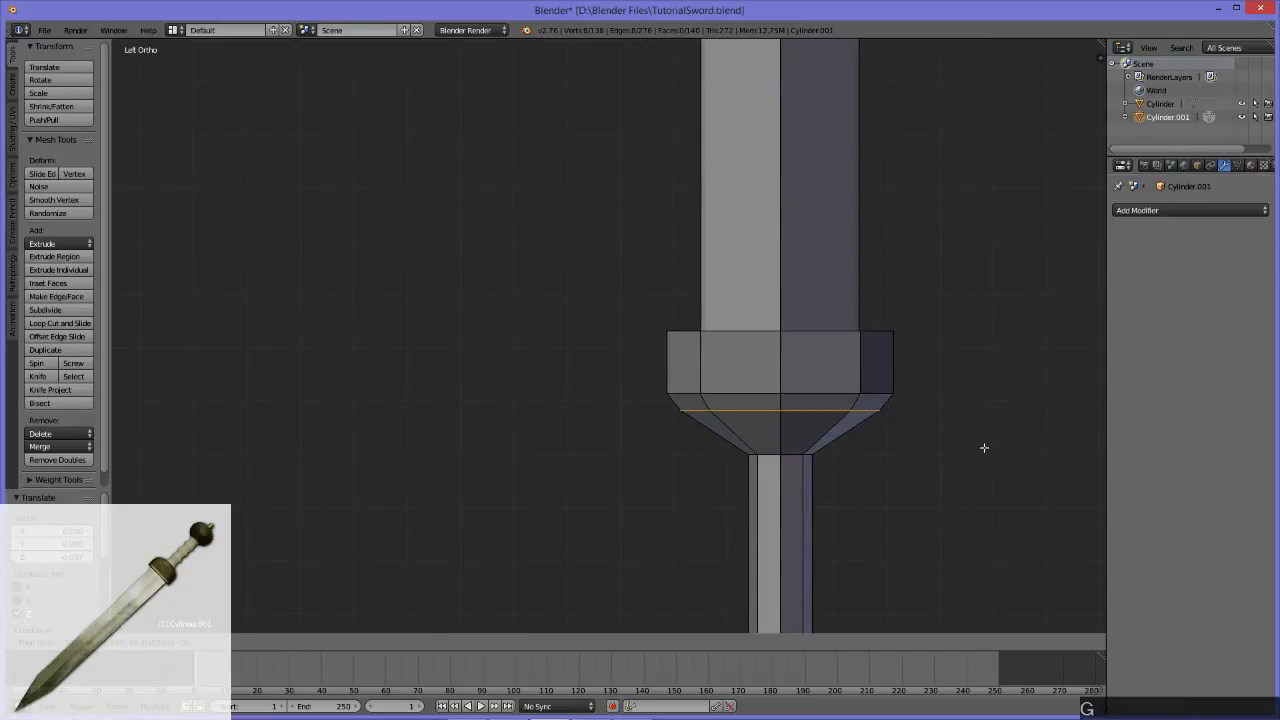
left_click(984, 448)
key("g")
key("z")
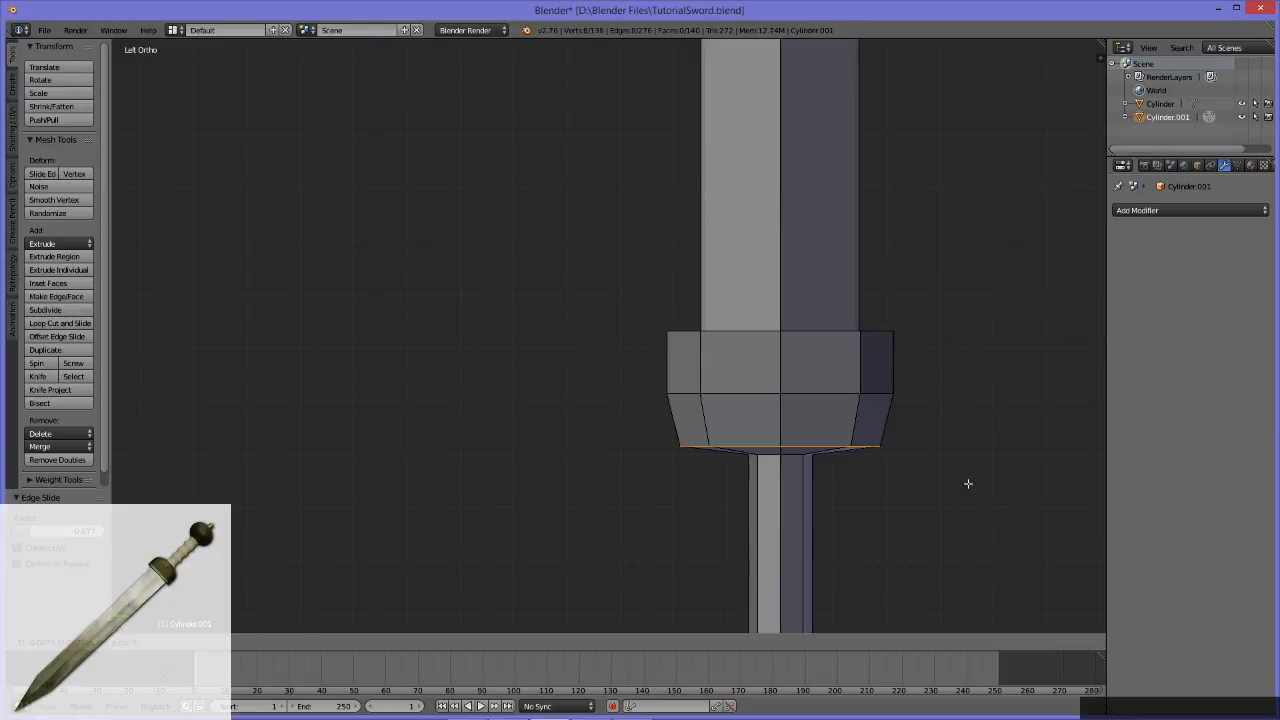
left_click(967, 484)
middle_click_drag(843, 483, 866, 429)
key("ctrl+z")
key("ctrl+z")
Step: Try a smaller edge slide of the guard's lower loop followed by a slight move, and undo it
key("g")
key("g")
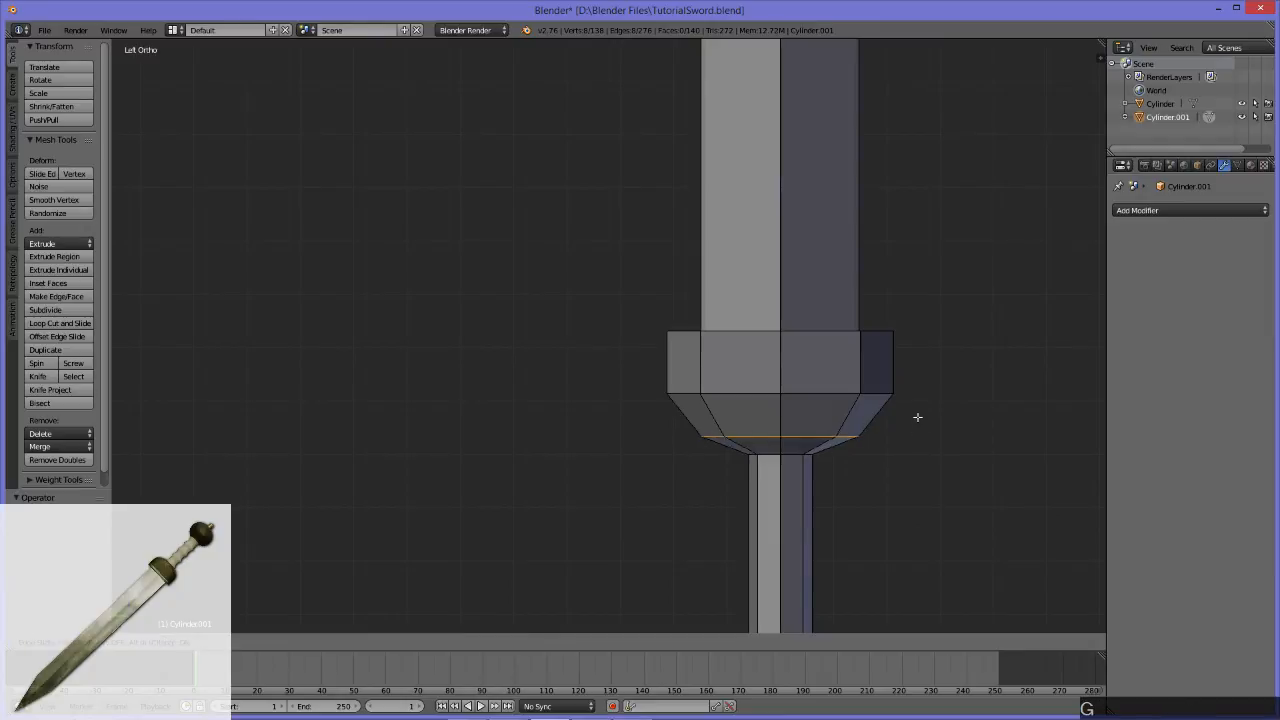
left_click(922, 405)
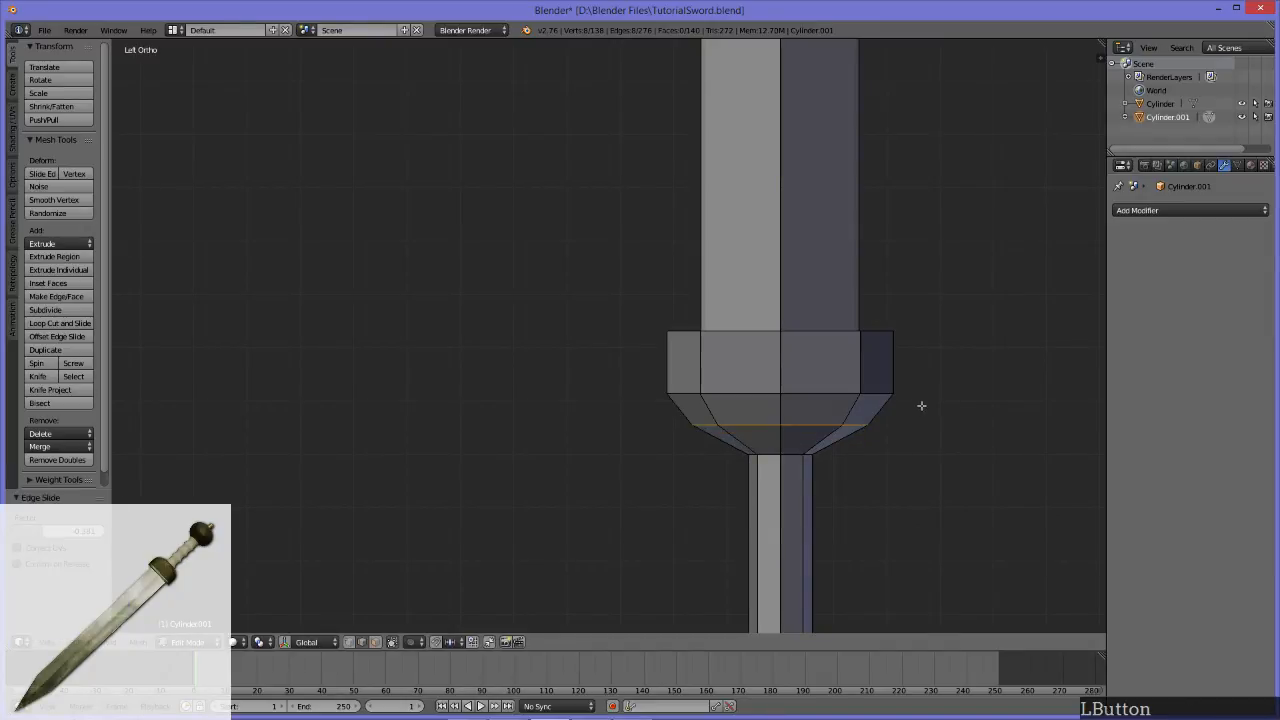
key("g")
left_click(911, 426)
middle_click_drag(911, 426, 847, 464)
key("ctrl+z")
key("ctrl+z")
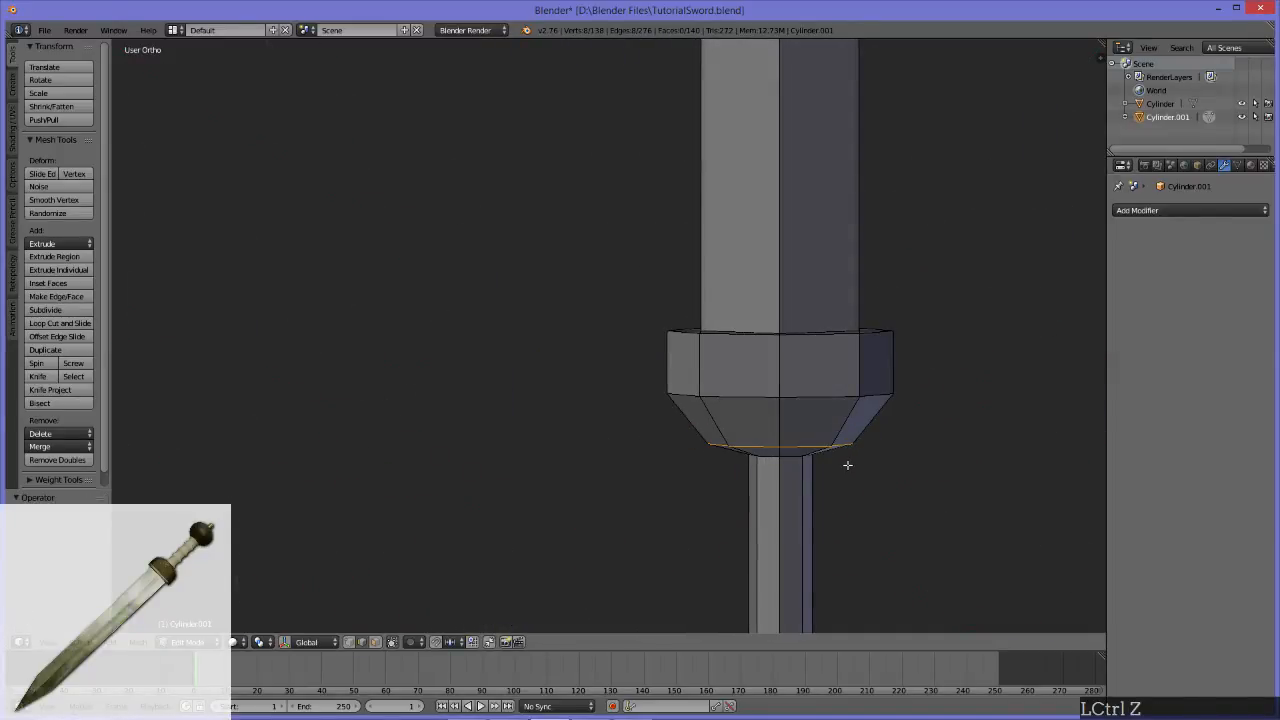
Step: Edge-slide the guard's lower loop slightly up the taper and lower it along Z to widen the guard's base
middle_click_drag(847, 464, 853, 439)
key("g")
key("g")
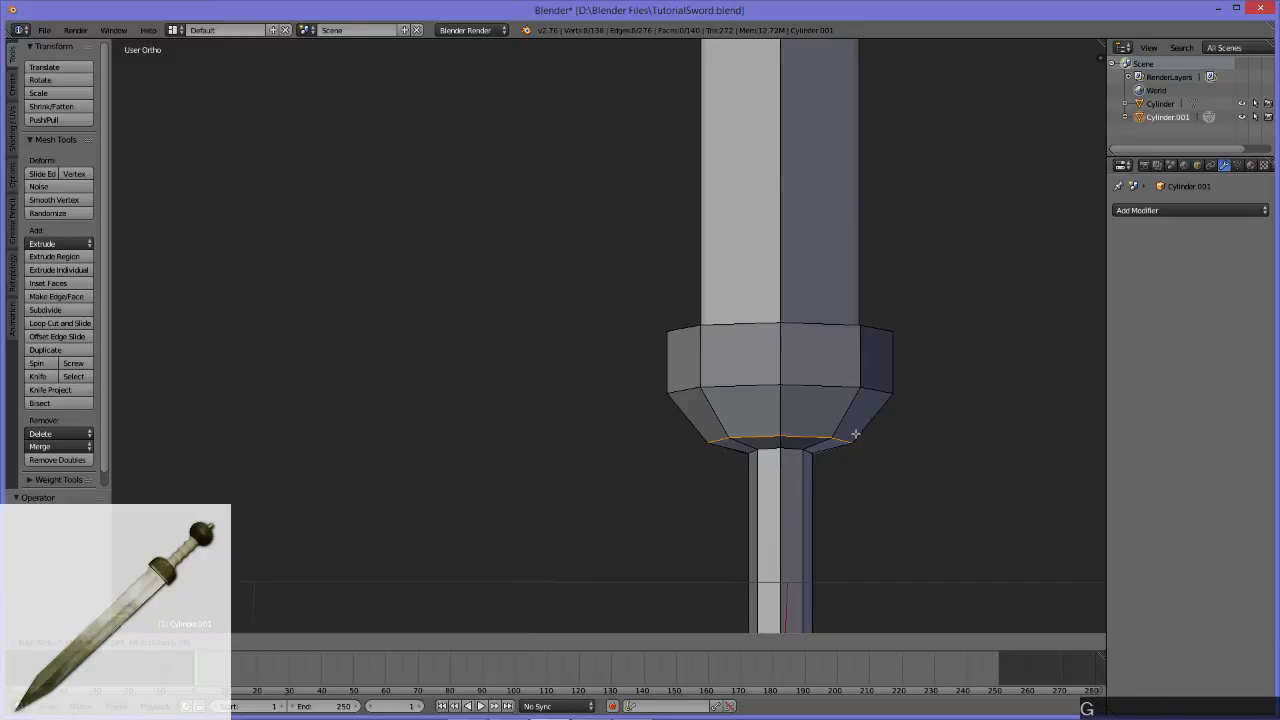
left_click(863, 429)
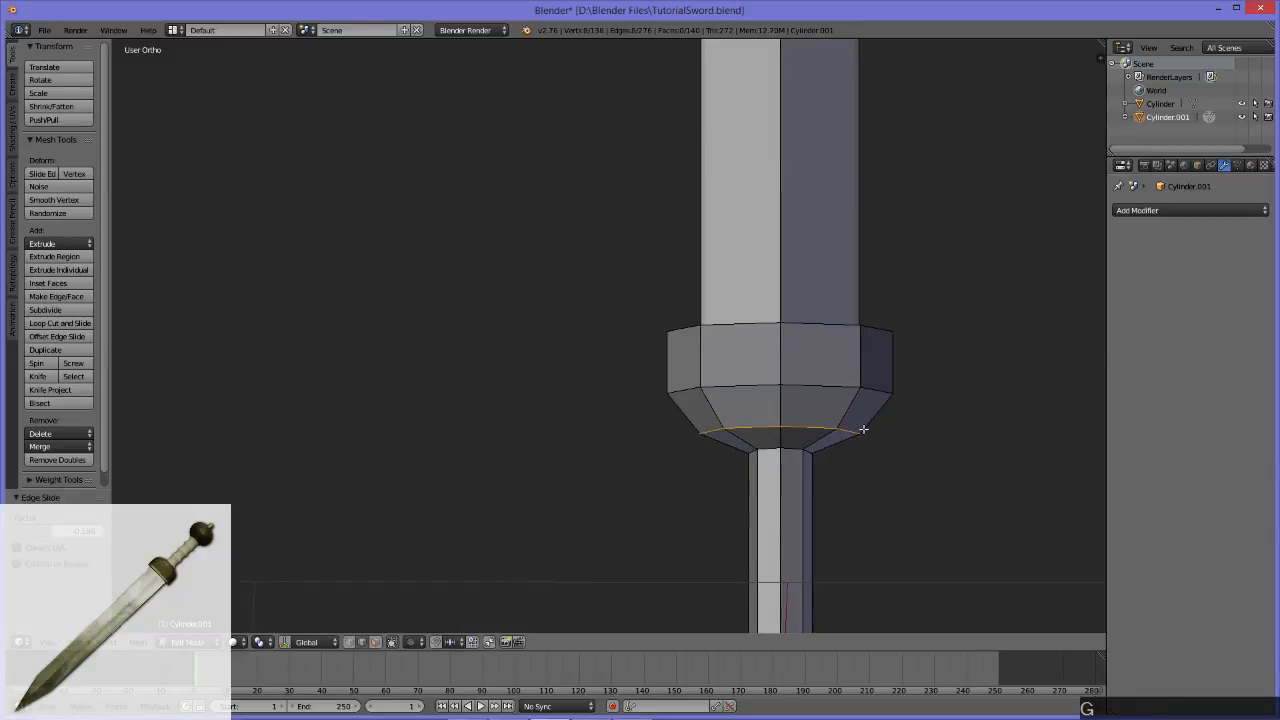
key("ctrl+z")
left_click(857, 436)
mouse_move(857, 437)
middle_mouse_down()
mouse_move(871, 463)
mouse_move(857, 462)
middle_mouse_up()
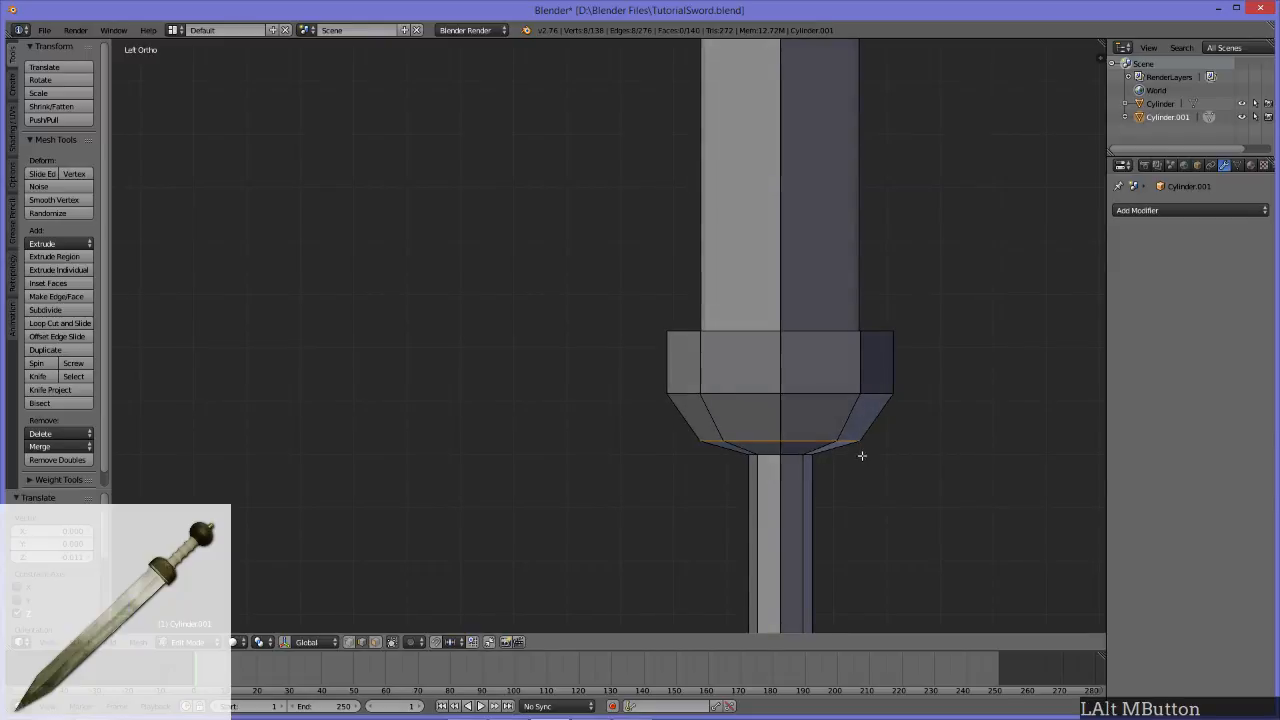
Step: Try edge-sliding the guard's lower loop inward toward the handle, and undo the slide
key("g")
key("g")
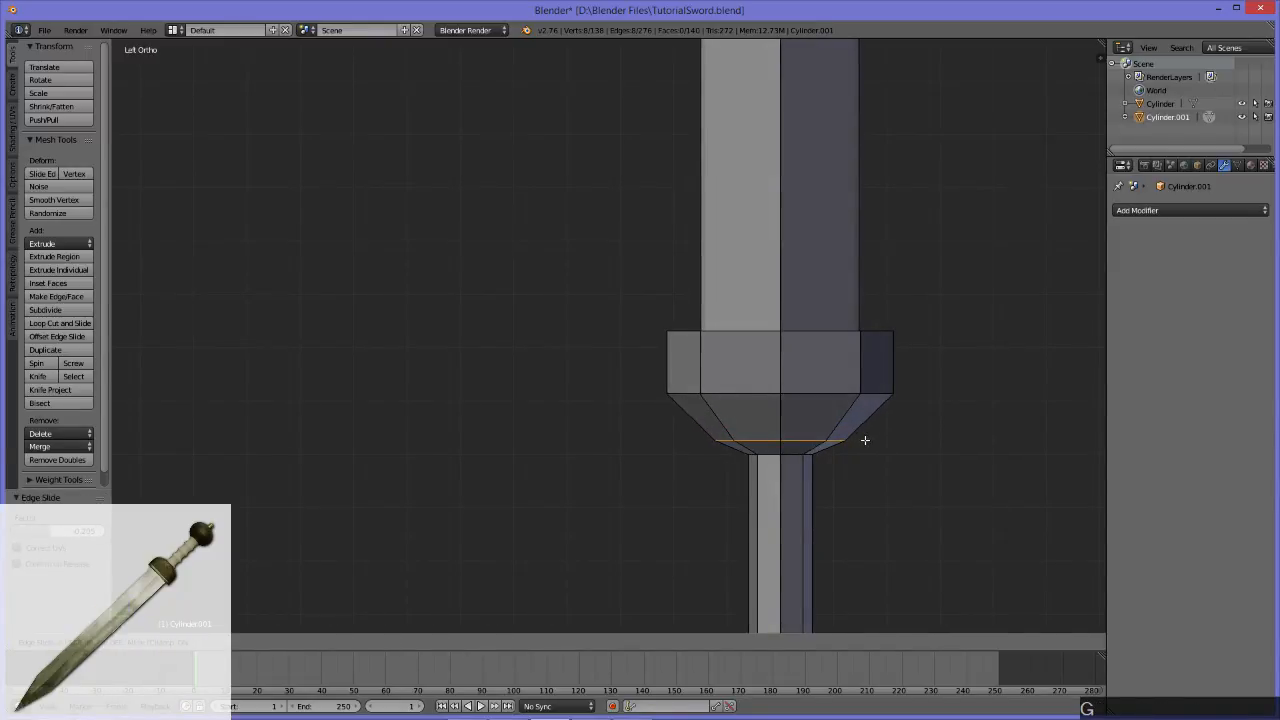
left_click(782, 456)
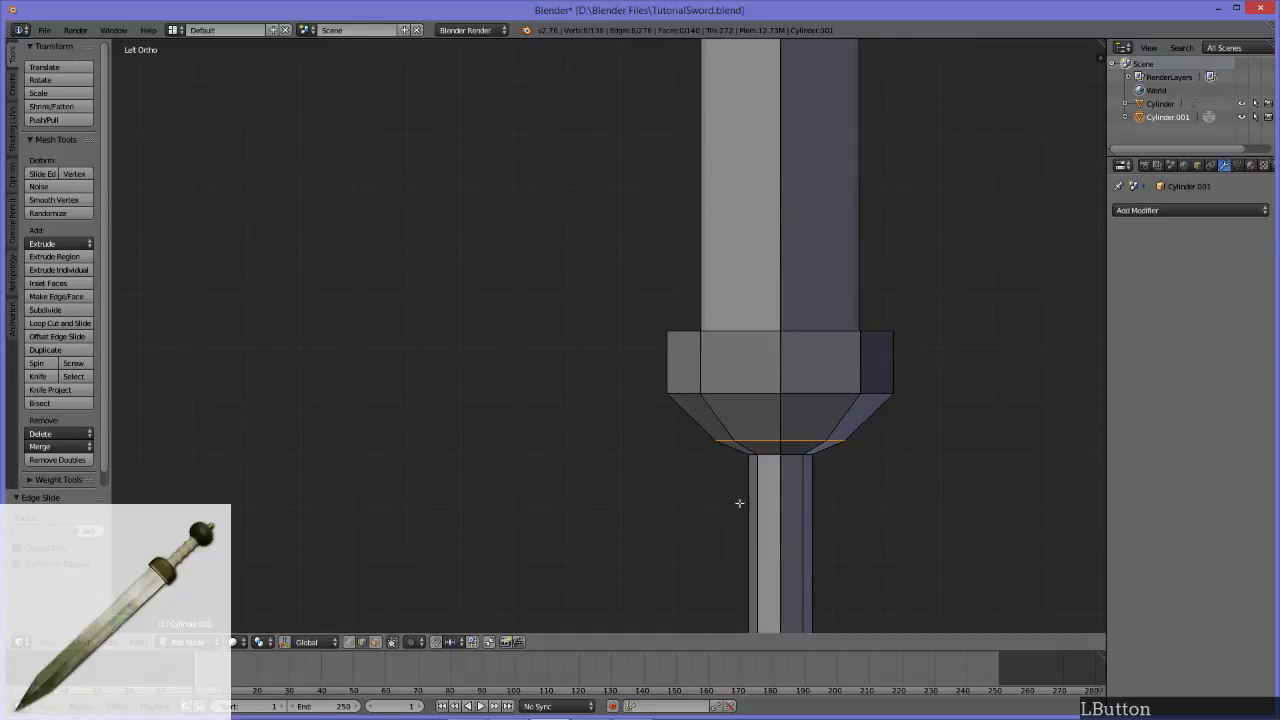
key("ctrl+z")
Step: Select the ring of faces on top of the guard around the blade and move it slightly down along Z to make the guard shallower
scroll(889, 465, "down", 5)
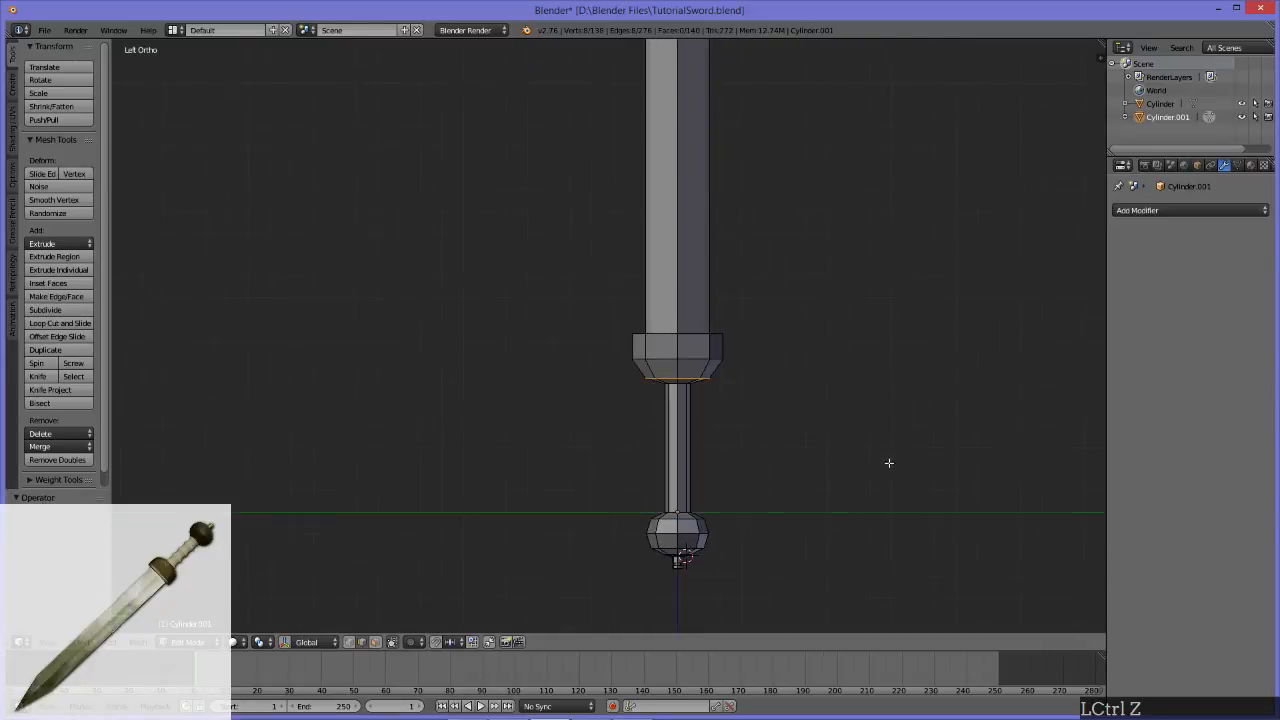
middle_click_drag(789, 466, 720, 452)
middle_click_drag(457, 392, 827, 437, "alt")
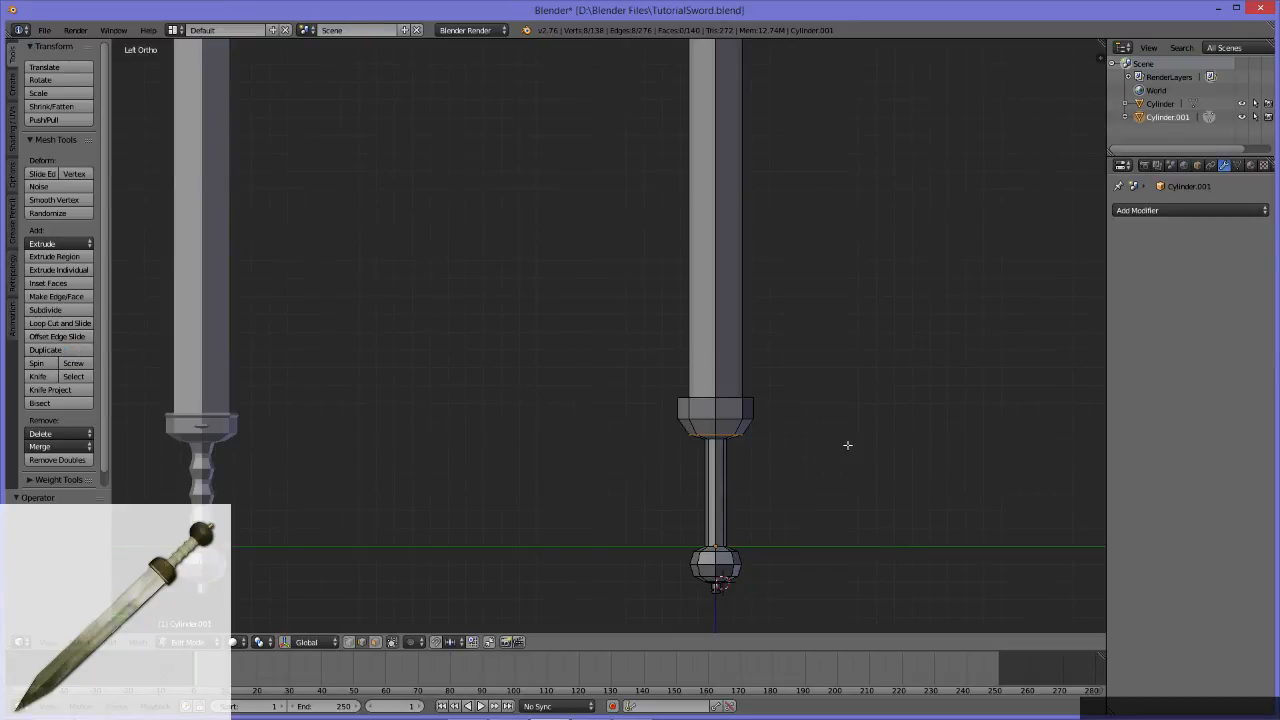
scroll(847, 445, "down", 6)
scroll(654, 426, "up", 5)
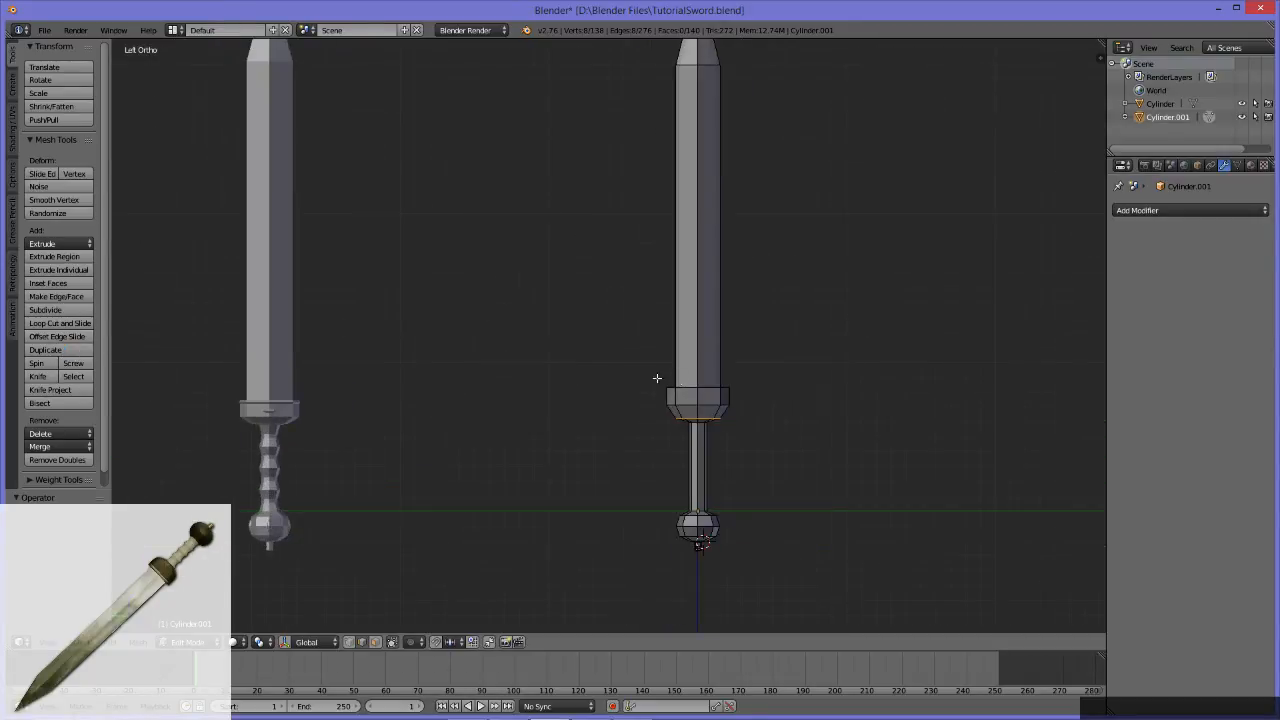
scroll(803, 475, "up", 4)
middle_click_drag(789, 485, 634, 308, "alt")
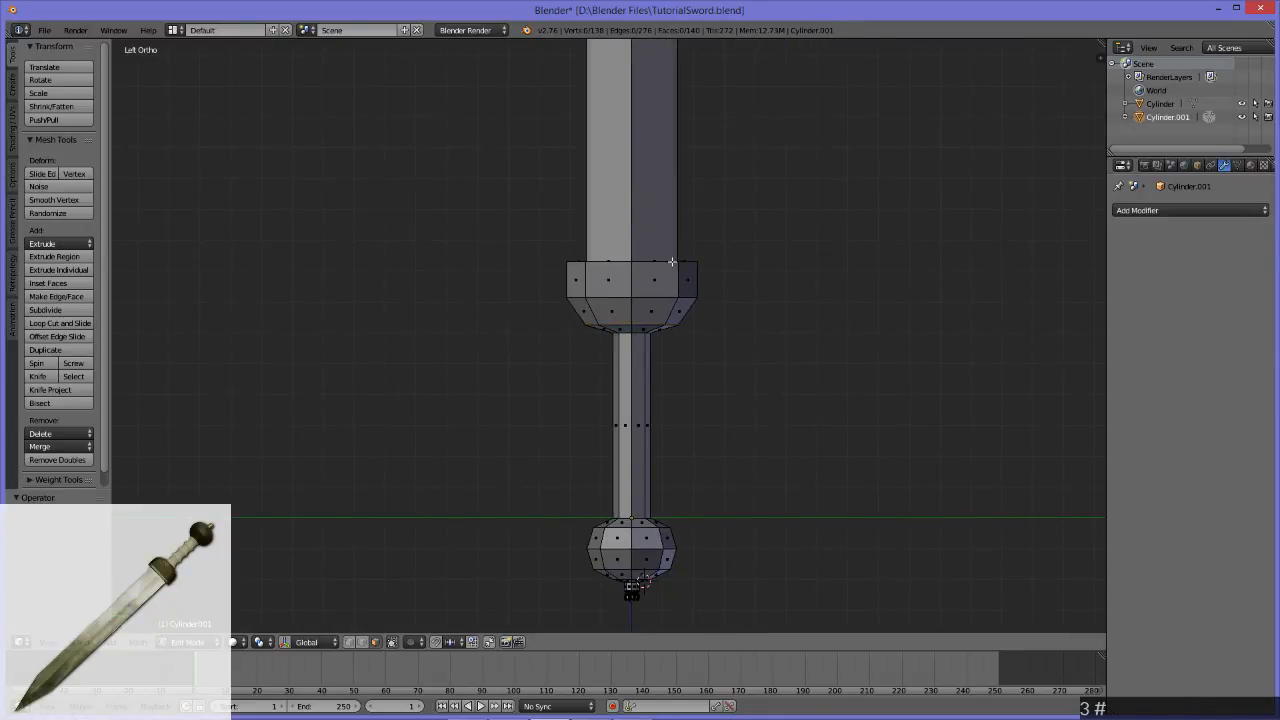
middle_click_drag(607, 251, 703, 371)
left_click(683, 307, "alt")
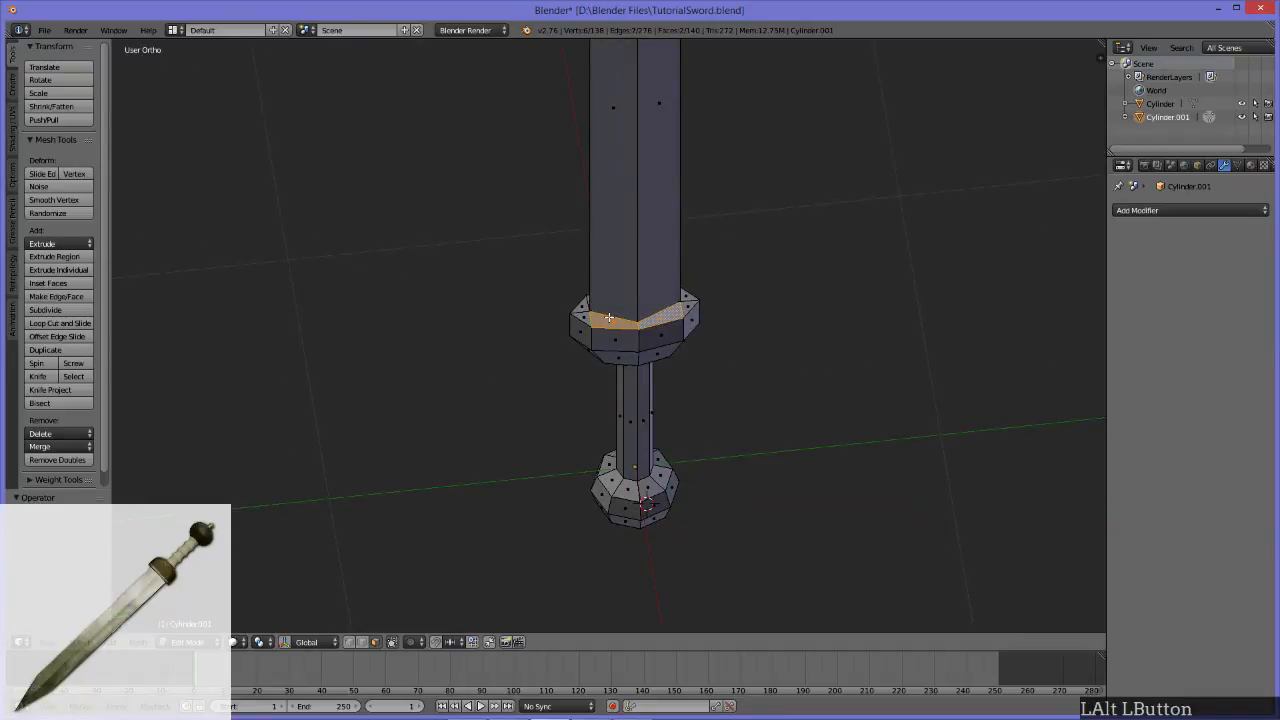
middle_click_drag(737, 383, 698, 296)
left_click_drag(480, 212, 771, 268)
mouse_move(772, 281)
middle_mouse_down()
mouse_move(806, 297)
mouse_move(775, 288)
middle_mouse_up()
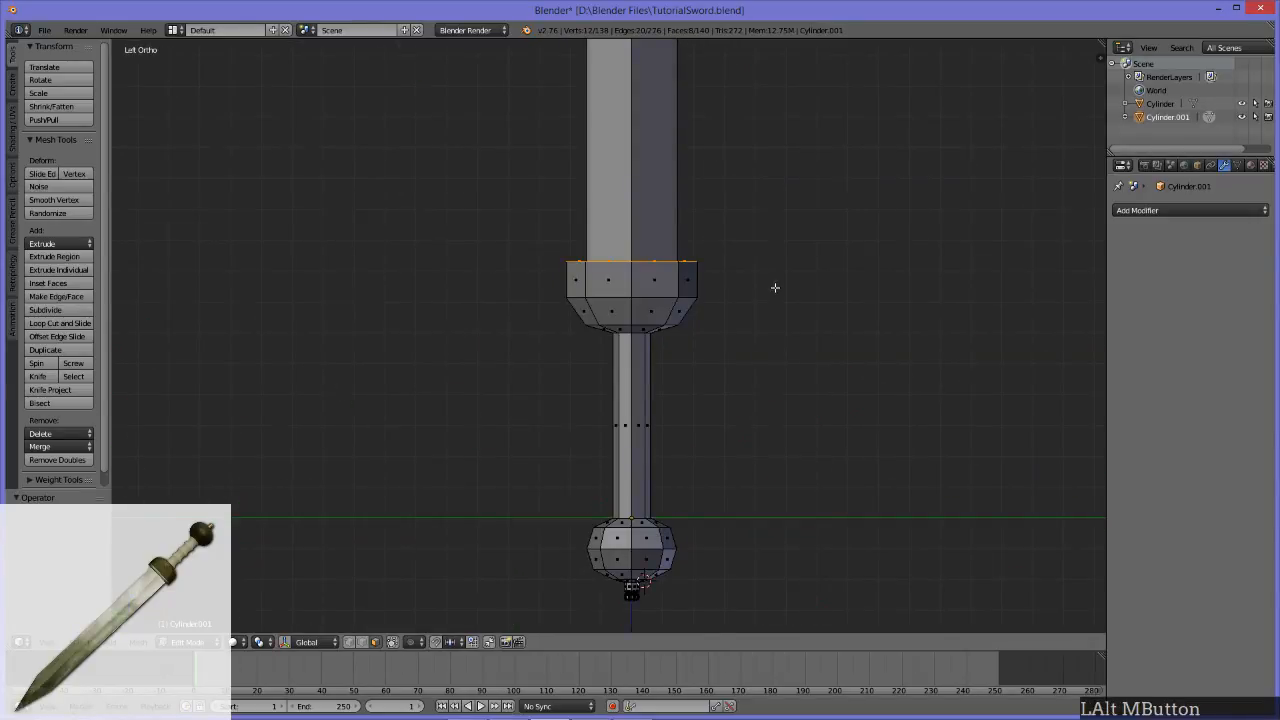
key("g")
key("z")
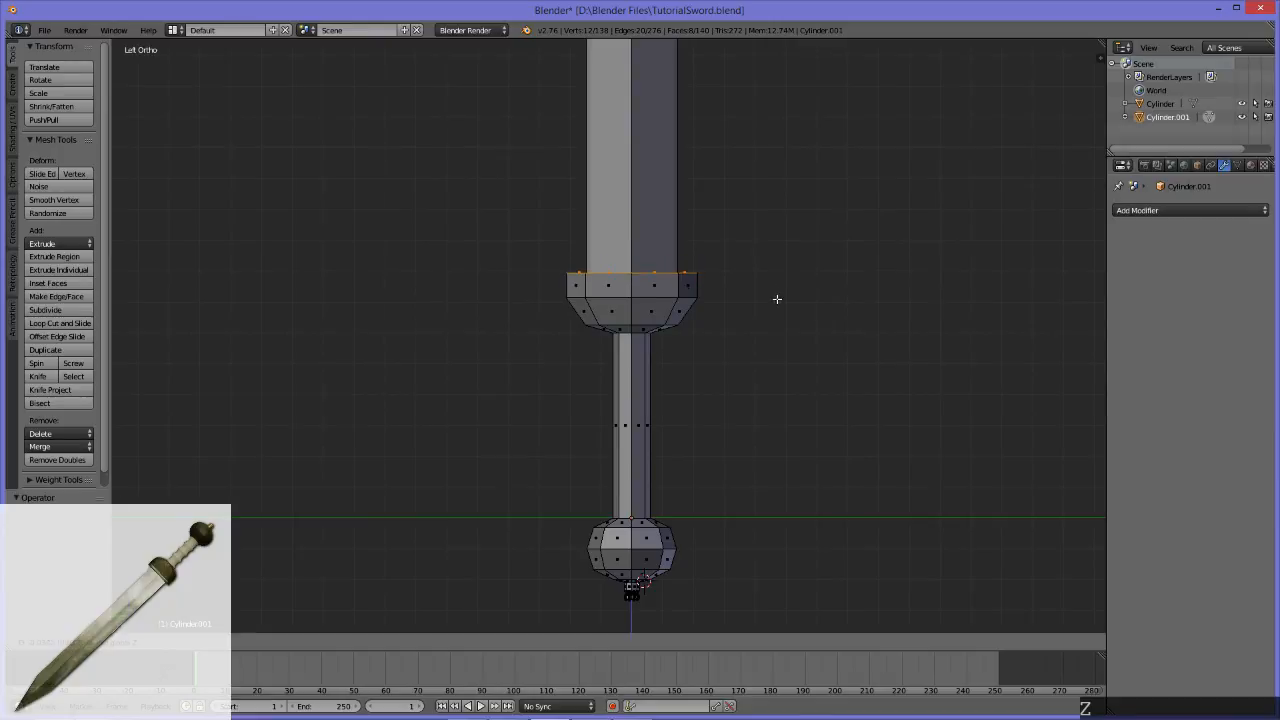
left_click(776, 297)
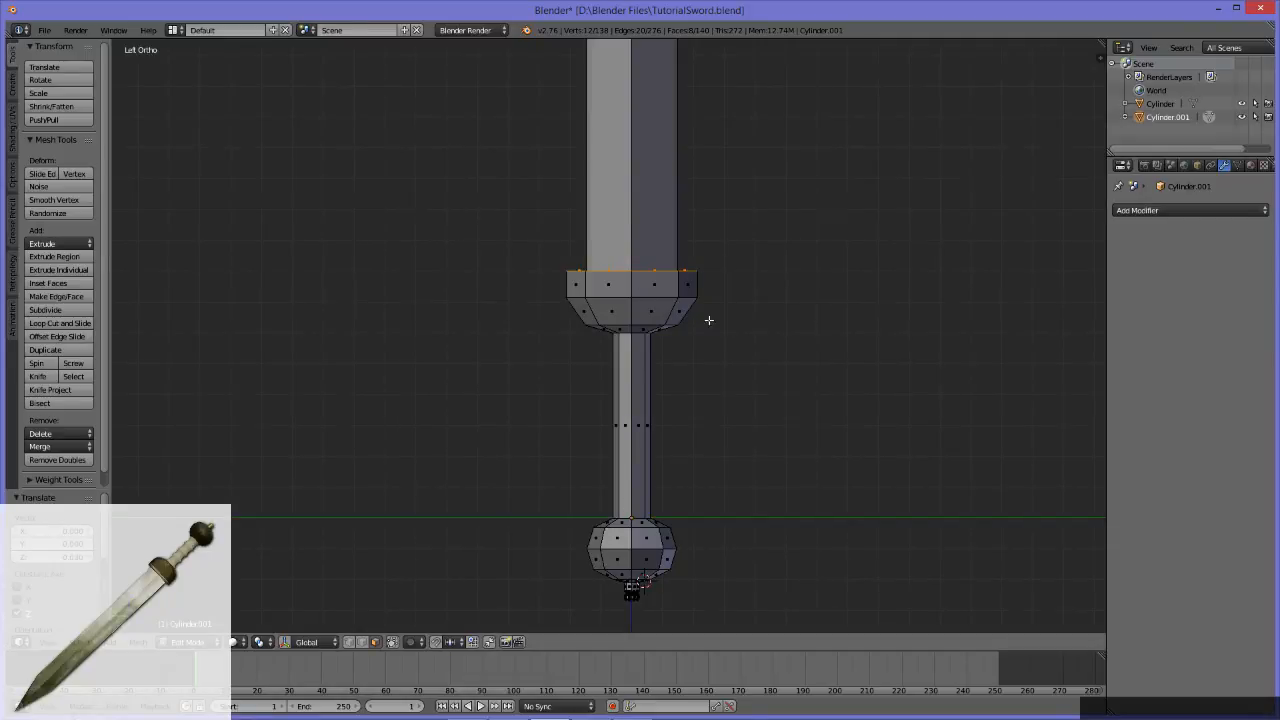
Step: Add a loop cut around the guard's vertical side and slide it up close to the top edge
scroll(721, 343, "down", 5)
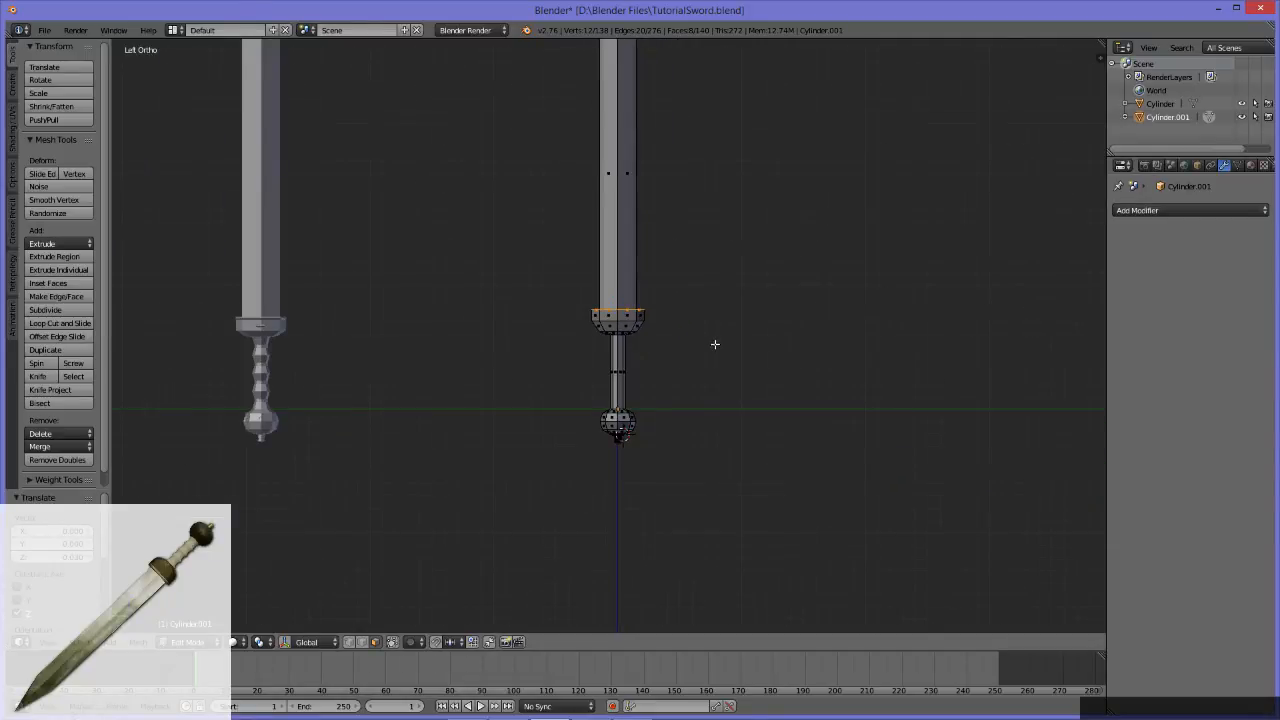
scroll(675, 477, "up", 2)
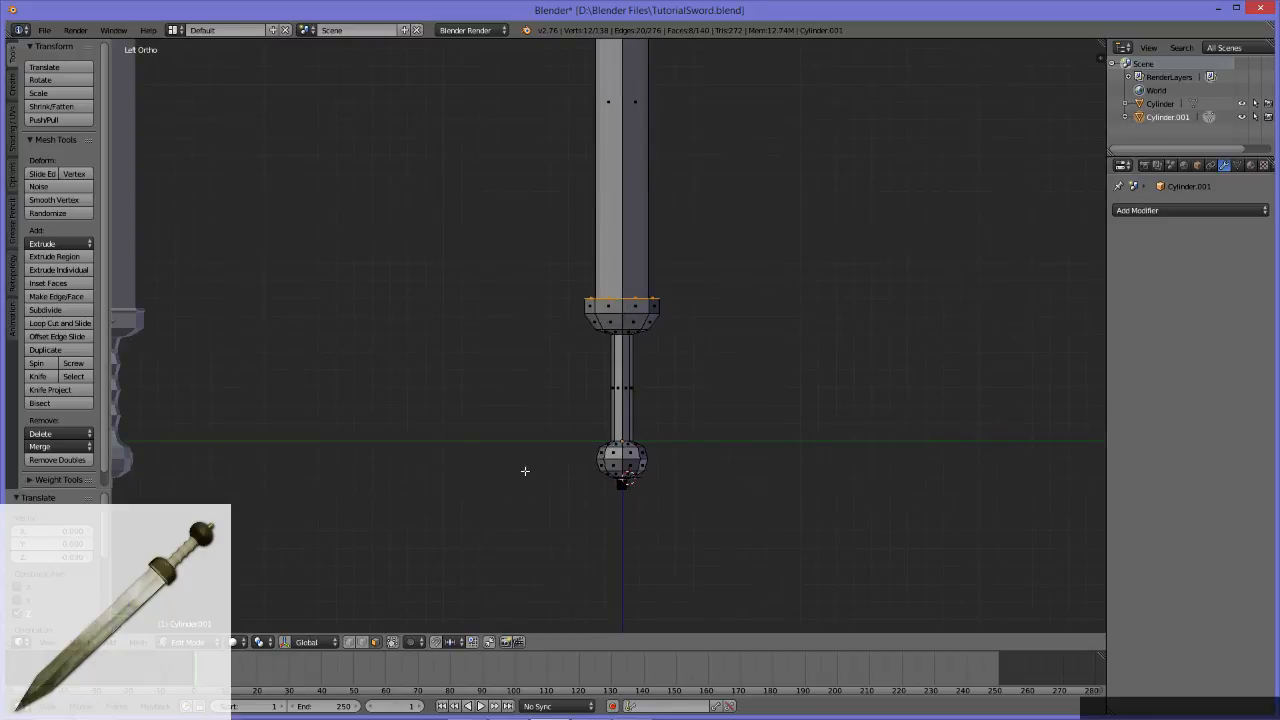
middle_click_drag(437, 391, 611, 420, "alt")
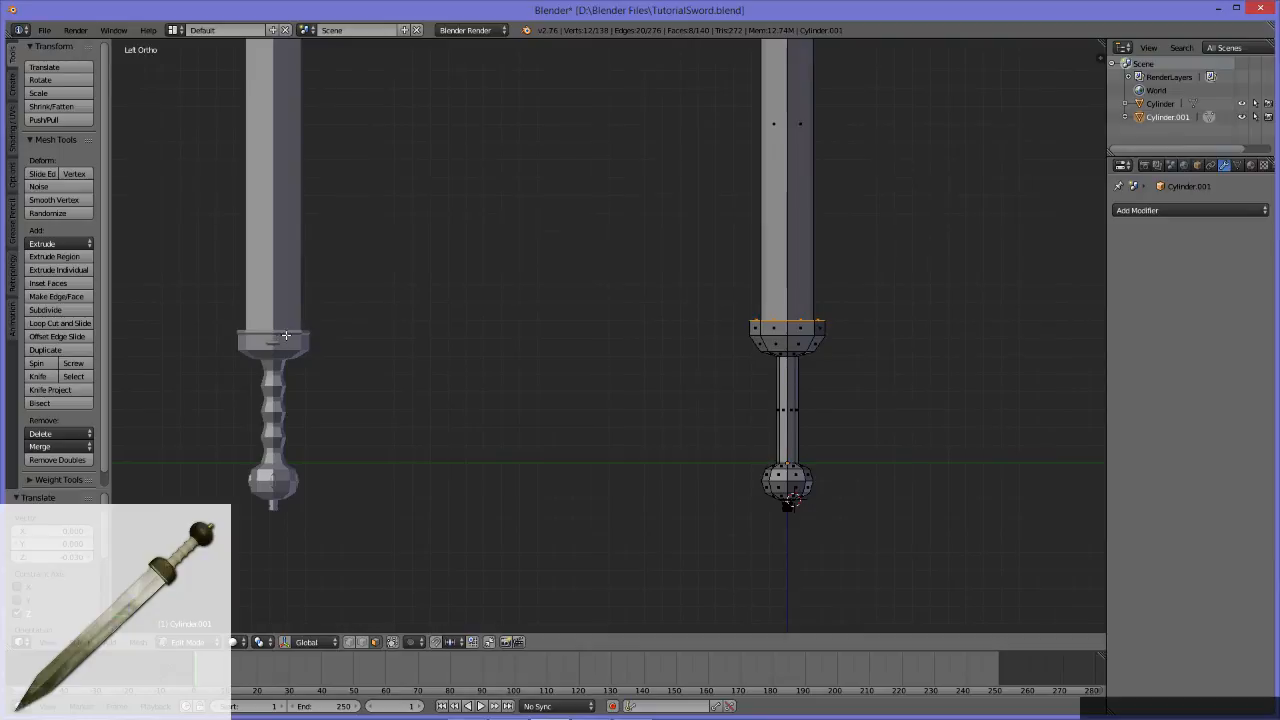
middle_click_drag(530, 367, 372, 349, "alt")
scroll(758, 384, "up", 5)
middle_click_drag(702, 396, 546, 458, "alt")
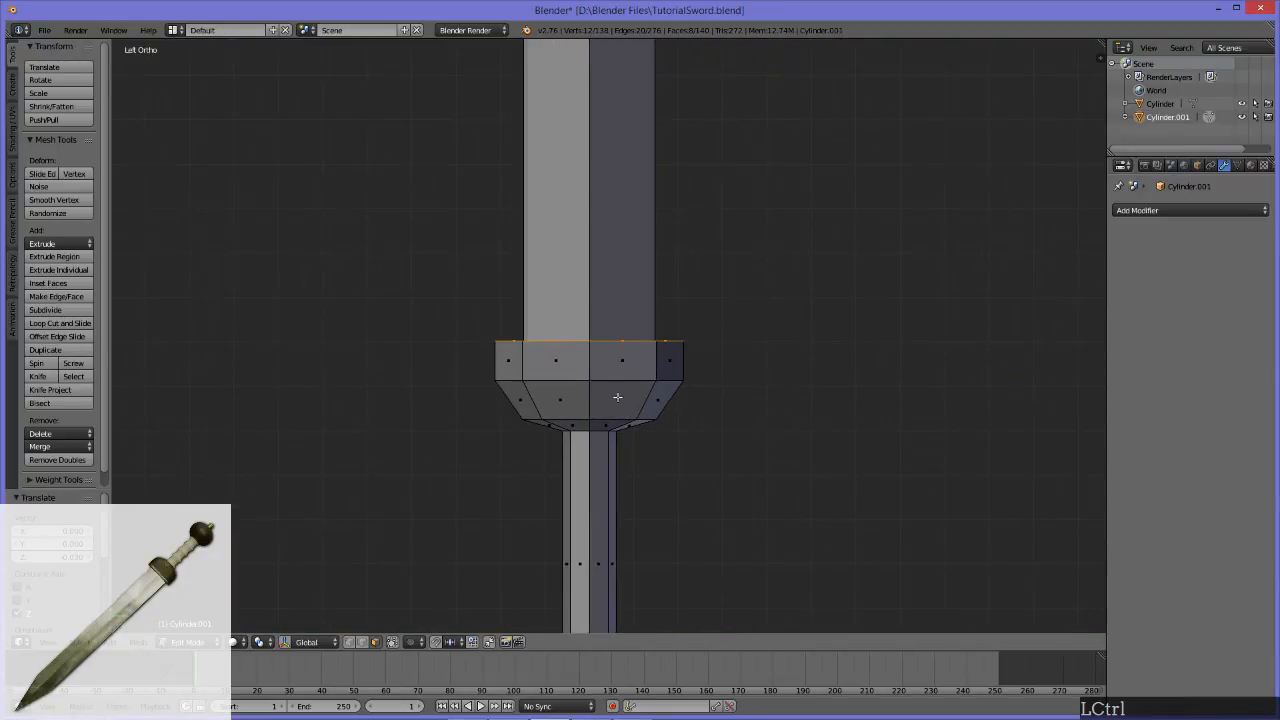
key("ctrl+r")
left_click(588, 362)
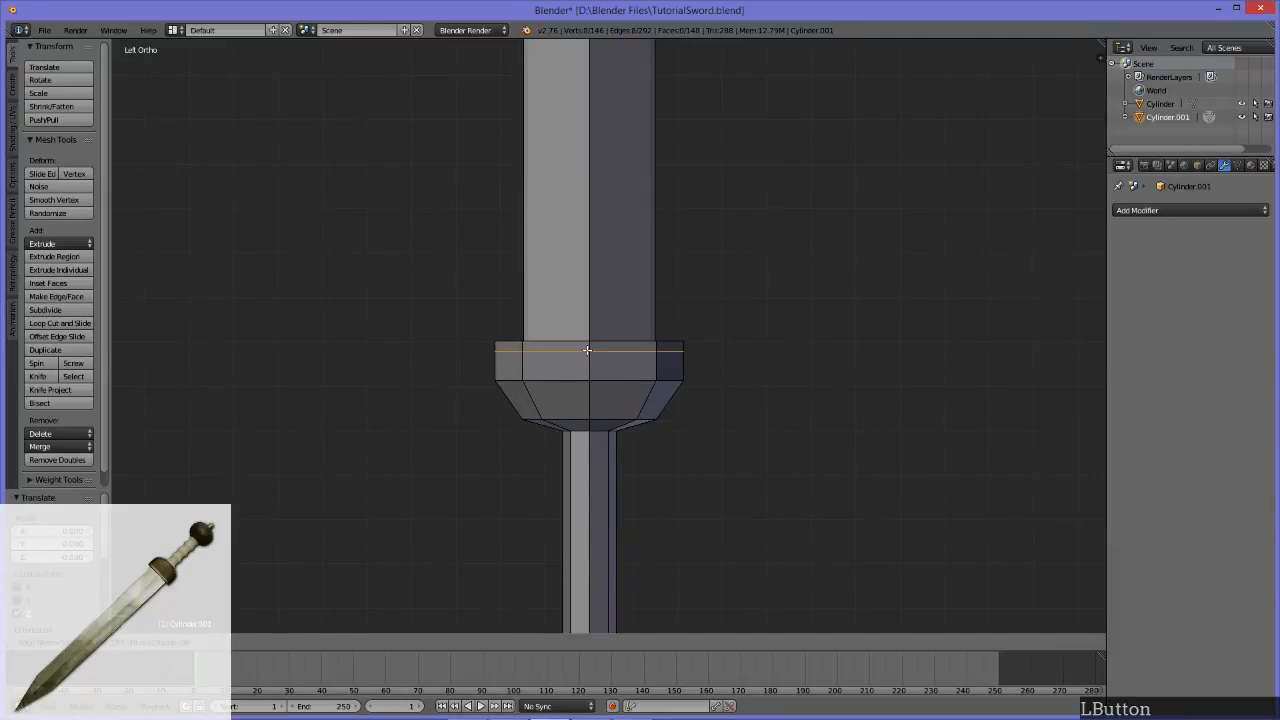
left_click(603, 349)
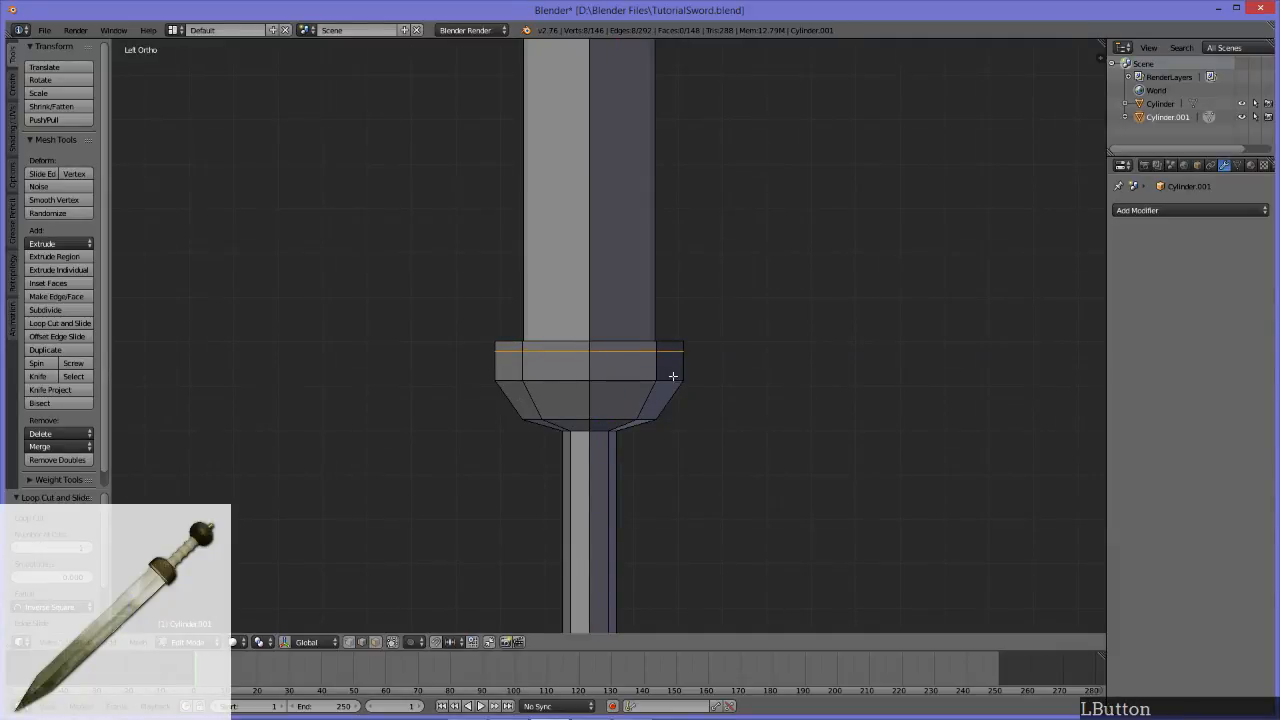
Step: Add another loop cut centered within the narrow band at the guard's upper rim
key("ctrl+r")
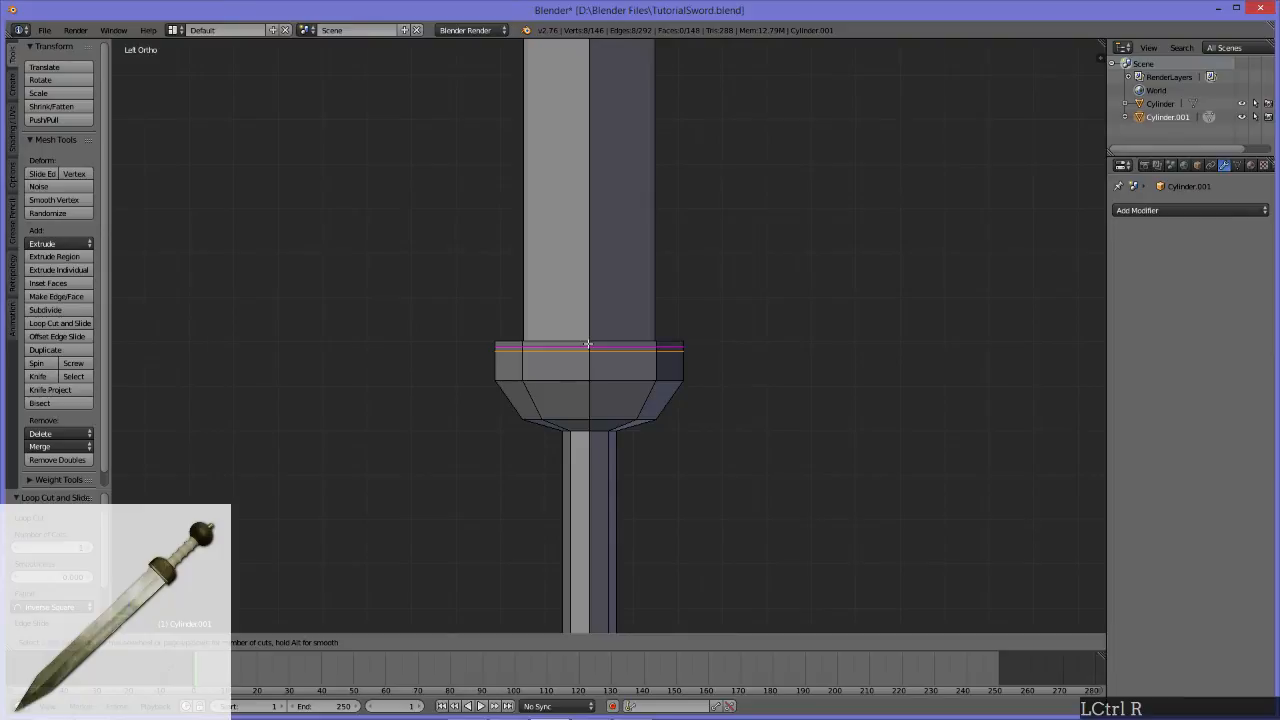
left_click(588, 344)
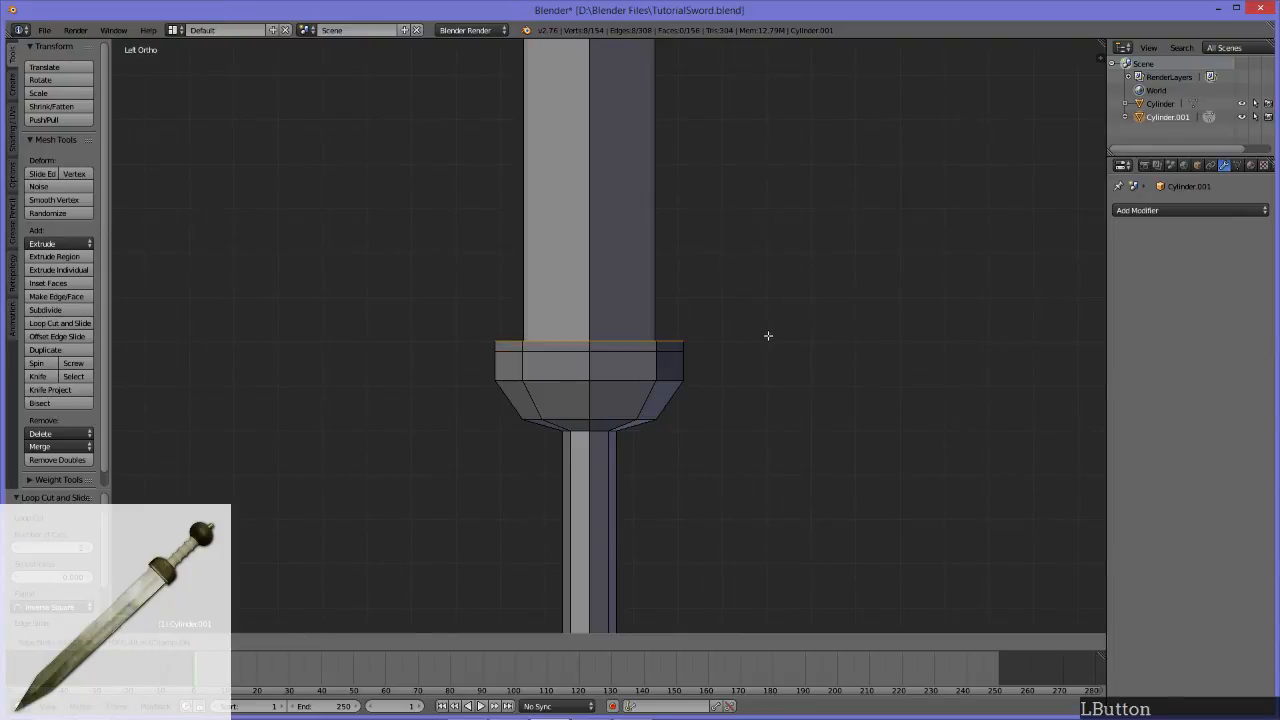
key("Escape")
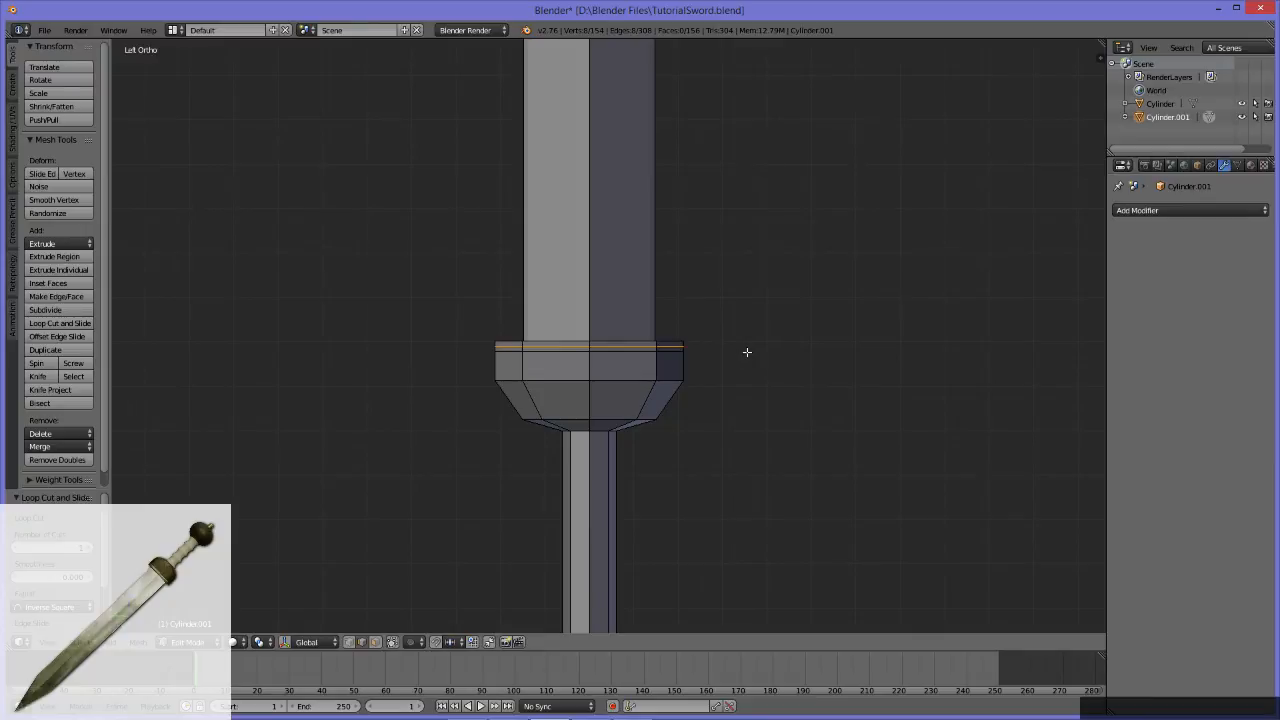
Step: Scale the new edge loop in the guard's upper rim outward by about 1.04 to form a slight lip
key("s")
left_click(754, 345)
scroll(754, 345, "down", 7)
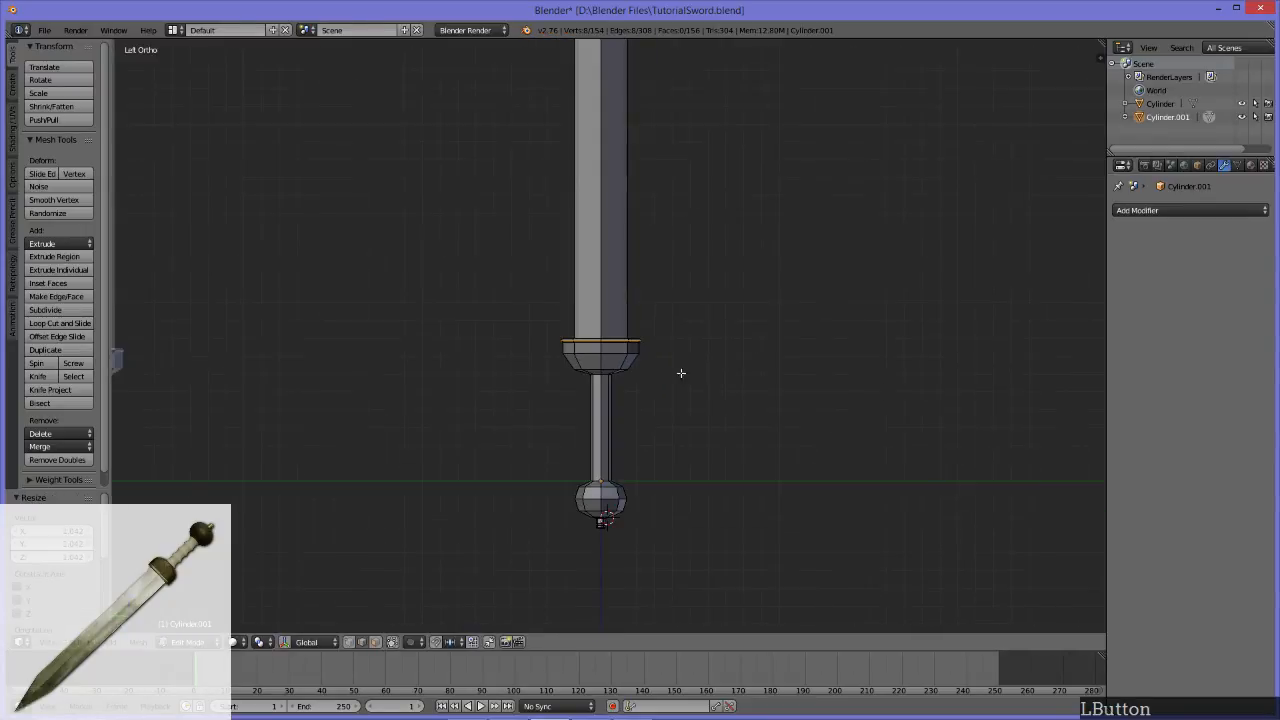
Step: Examine the guard and ribbed handle of the finished sword and compare its proportions with the sword being modeled
scroll(684, 394, "up", 2)
middle_click_drag(588, 426, 684, 411, "alt")
scroll(683, 411, "up", 2)
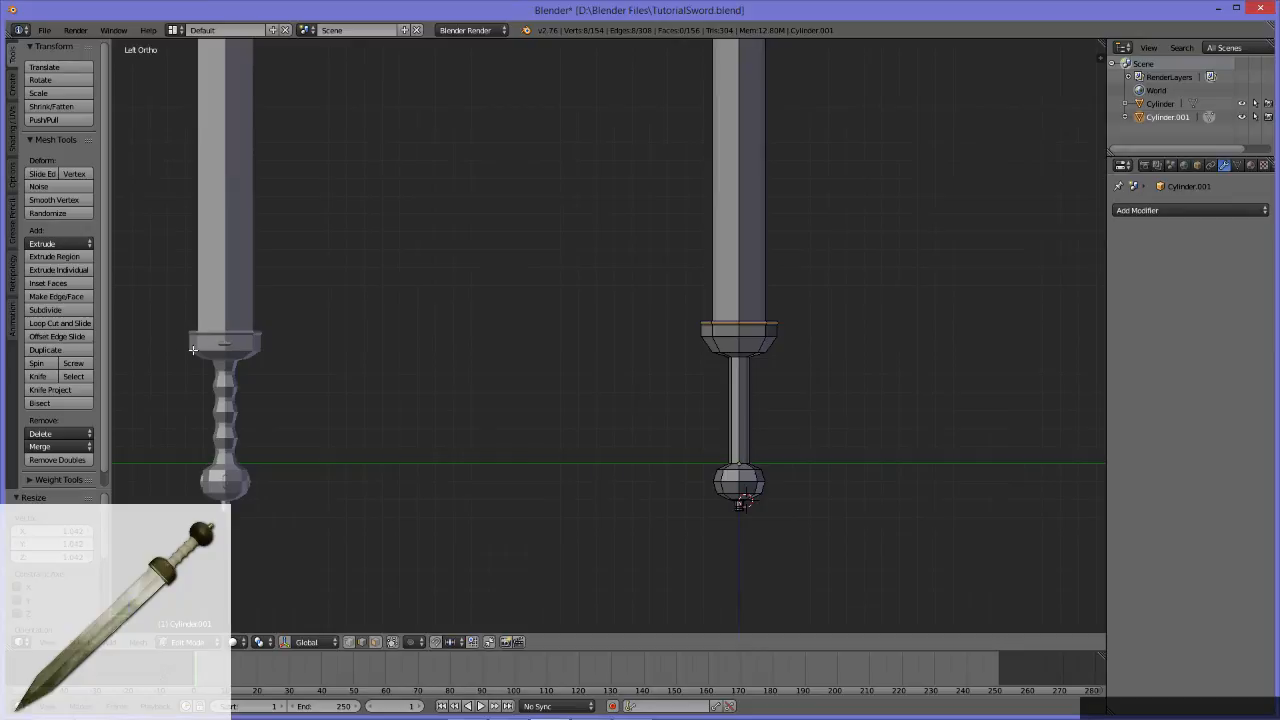
middle_click_drag(429, 437, 906, 446, "alt")
scroll(777, 429, "up", 5)
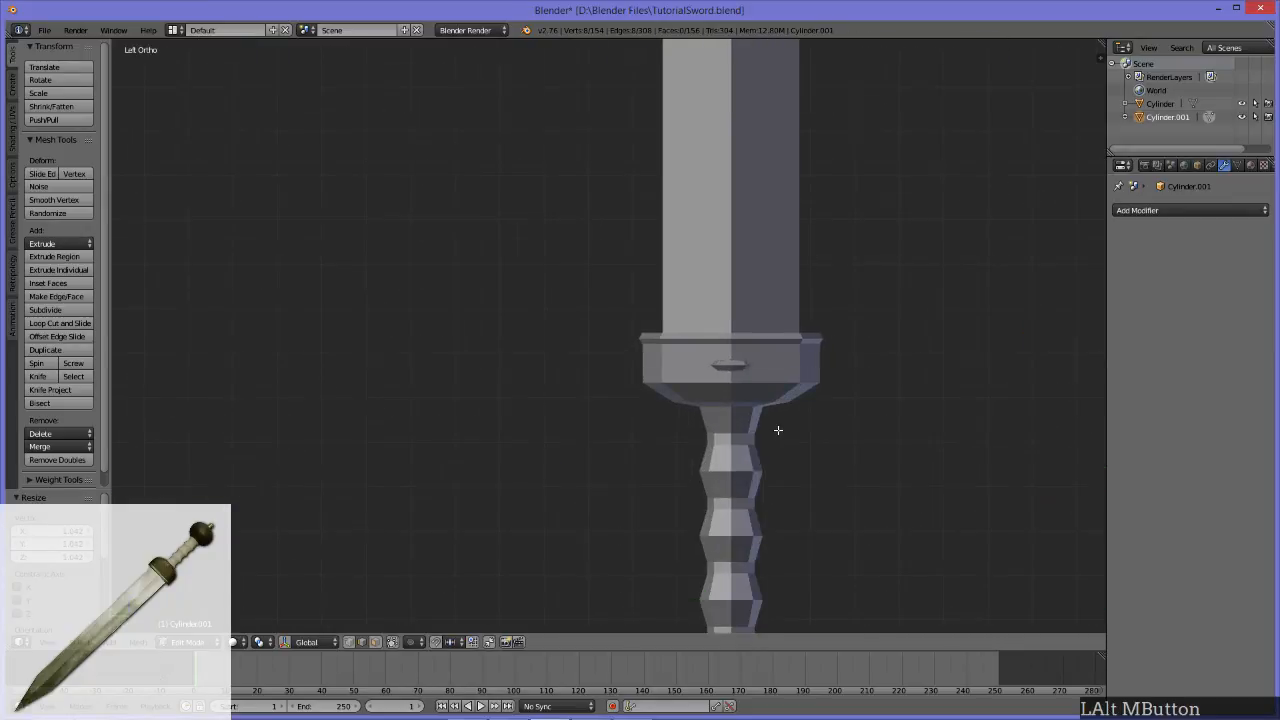
middle_click_drag(715, 417, 613, 366, "alt")
scroll(745, 400, "up", 4)
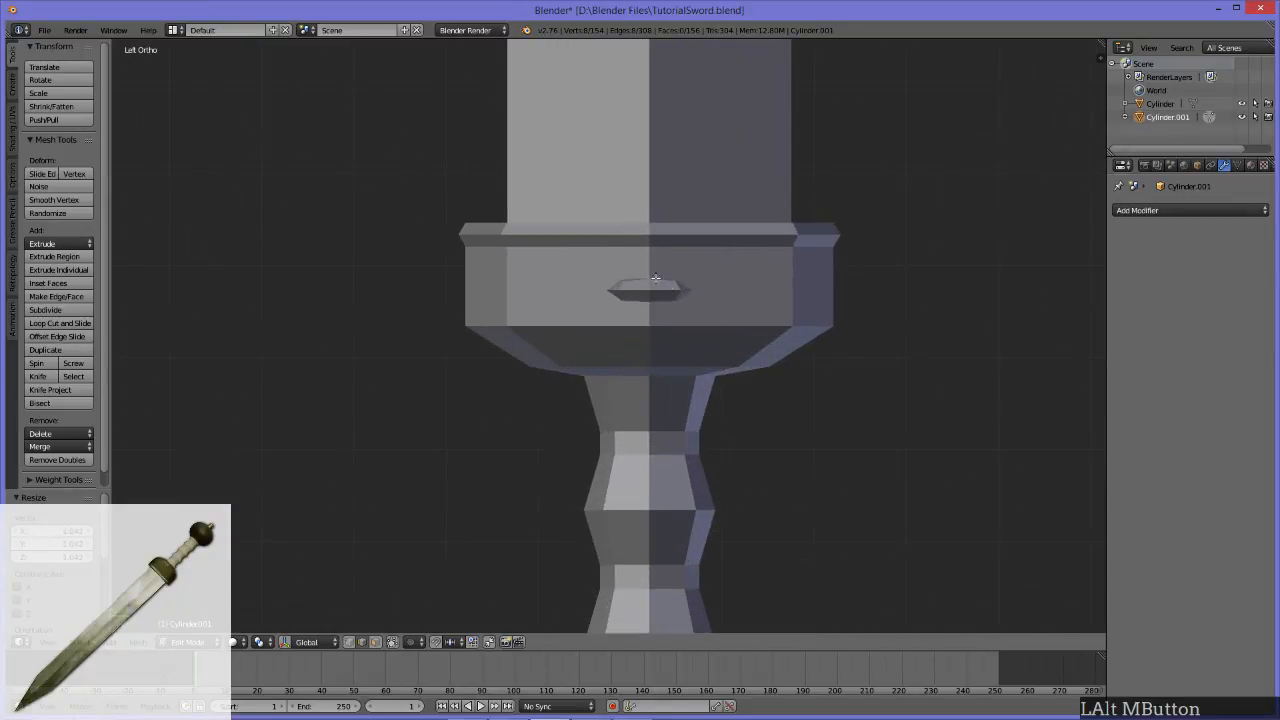
scroll(655, 279, "down", 5)
middle_click_drag(655, 279, 668, 493)
middle_click_drag(786, 509, 694, 414)
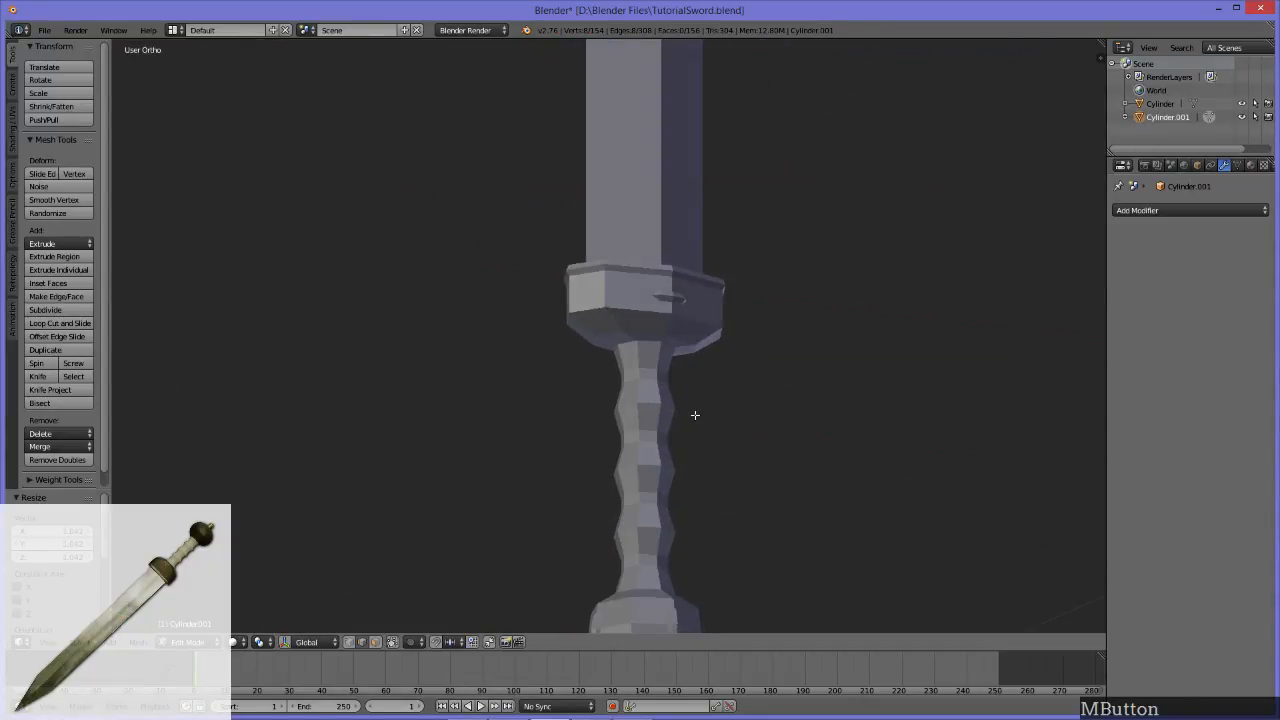
scroll(696, 414, "down", 6)
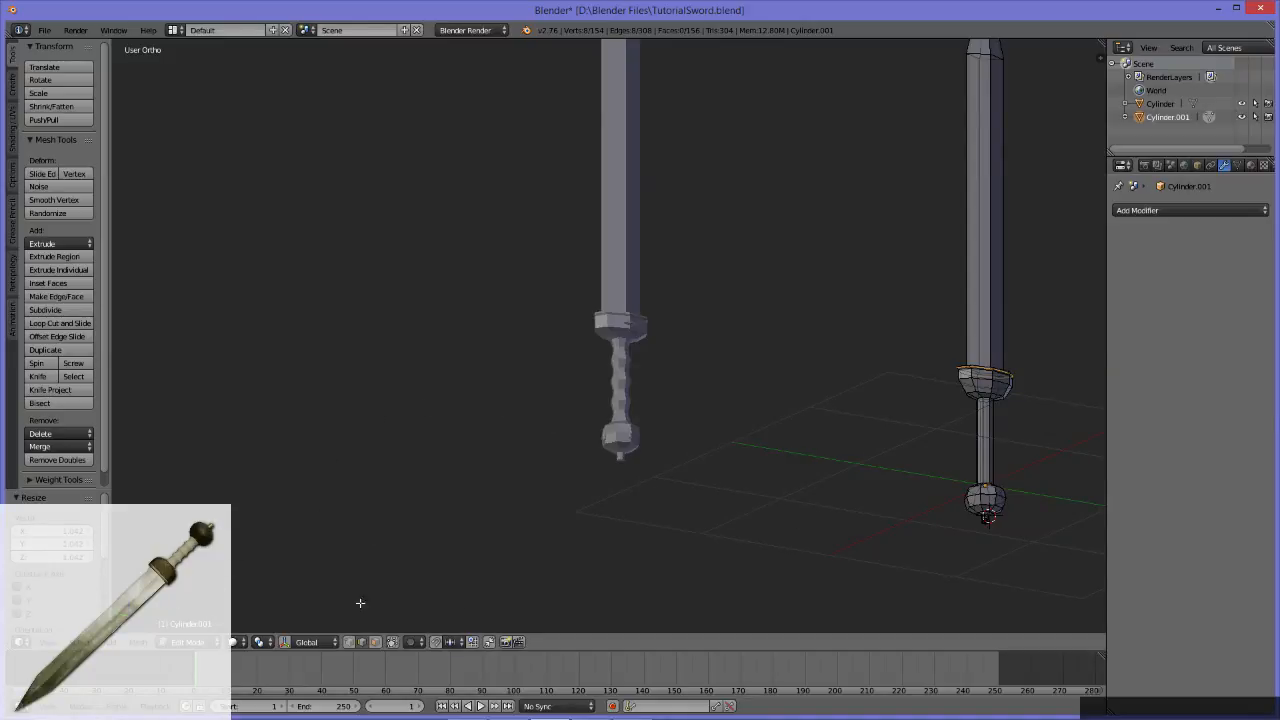
middle_click_drag(865, 529, 836, 422)
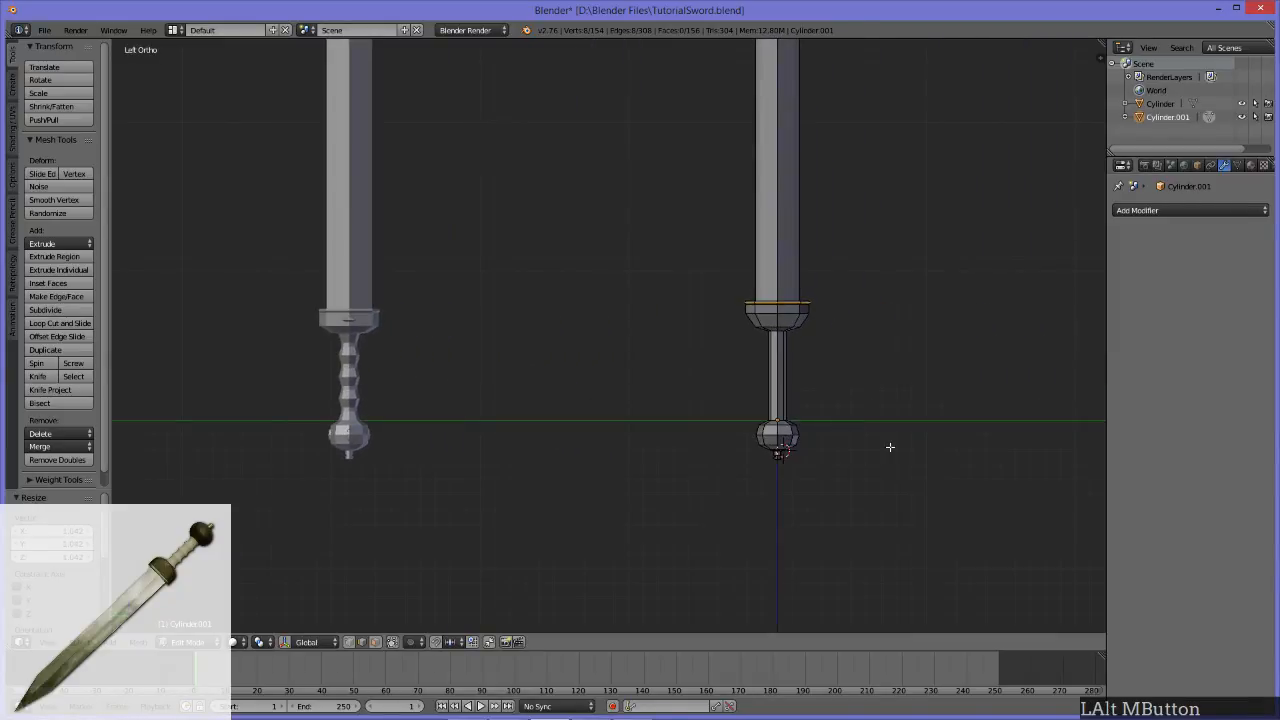
Step: Select the edge loop at the base of the guard's vertical side and move it slightly down along Z
scroll(870, 438, "up", 3)
middle_click_drag(571, 426, 449, 467, "alt")
left_click(768, 340)
left_click(768, 340, "alt")
scroll(903, 378, "down", 3)
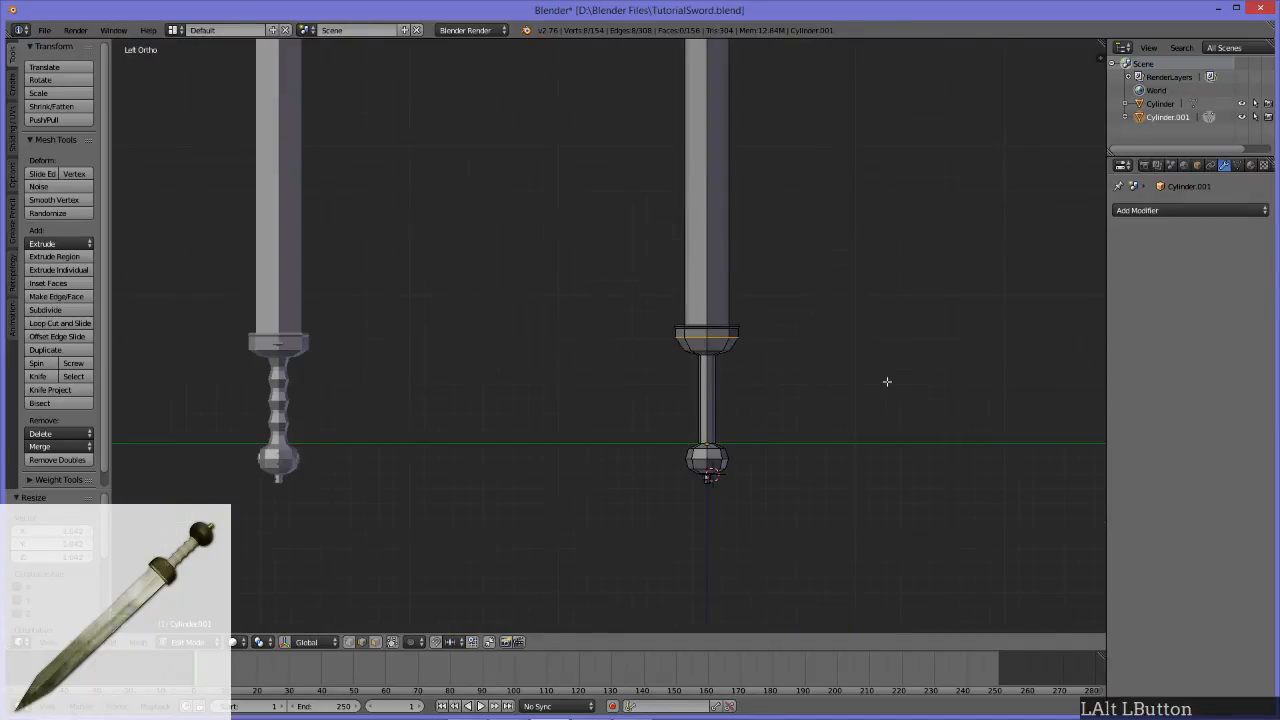
key("z")
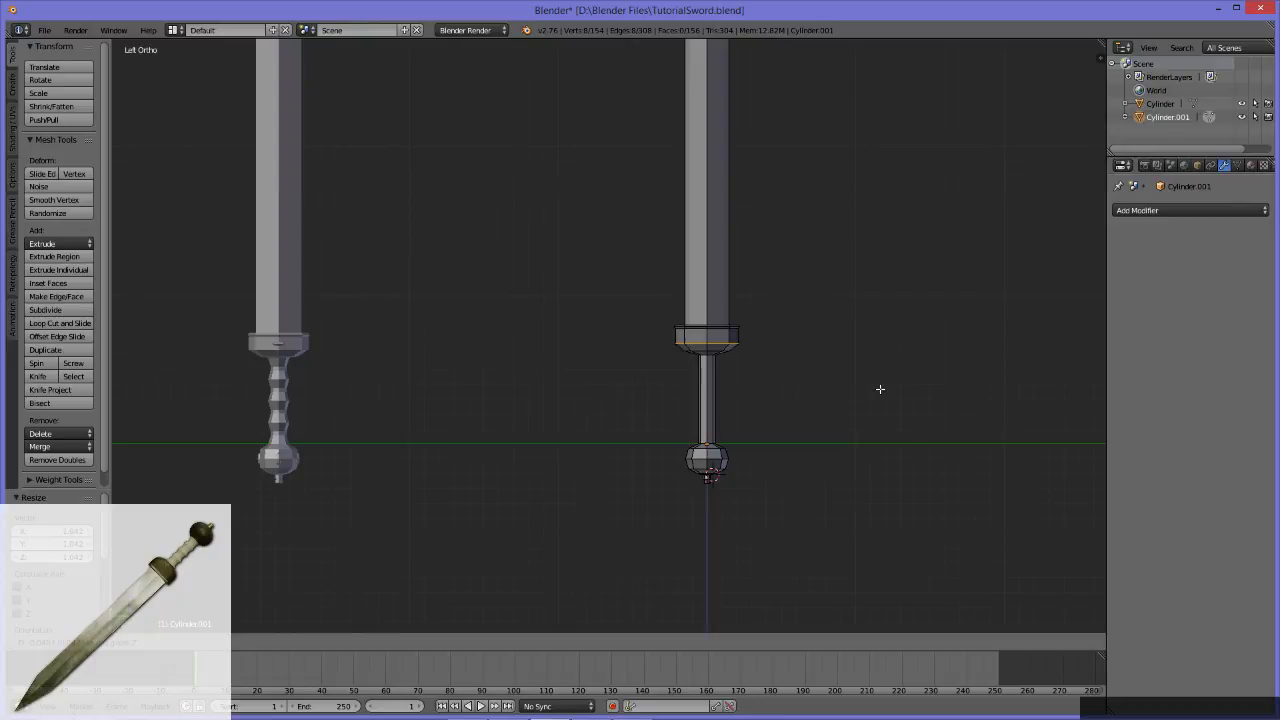
left_click(843, 383)
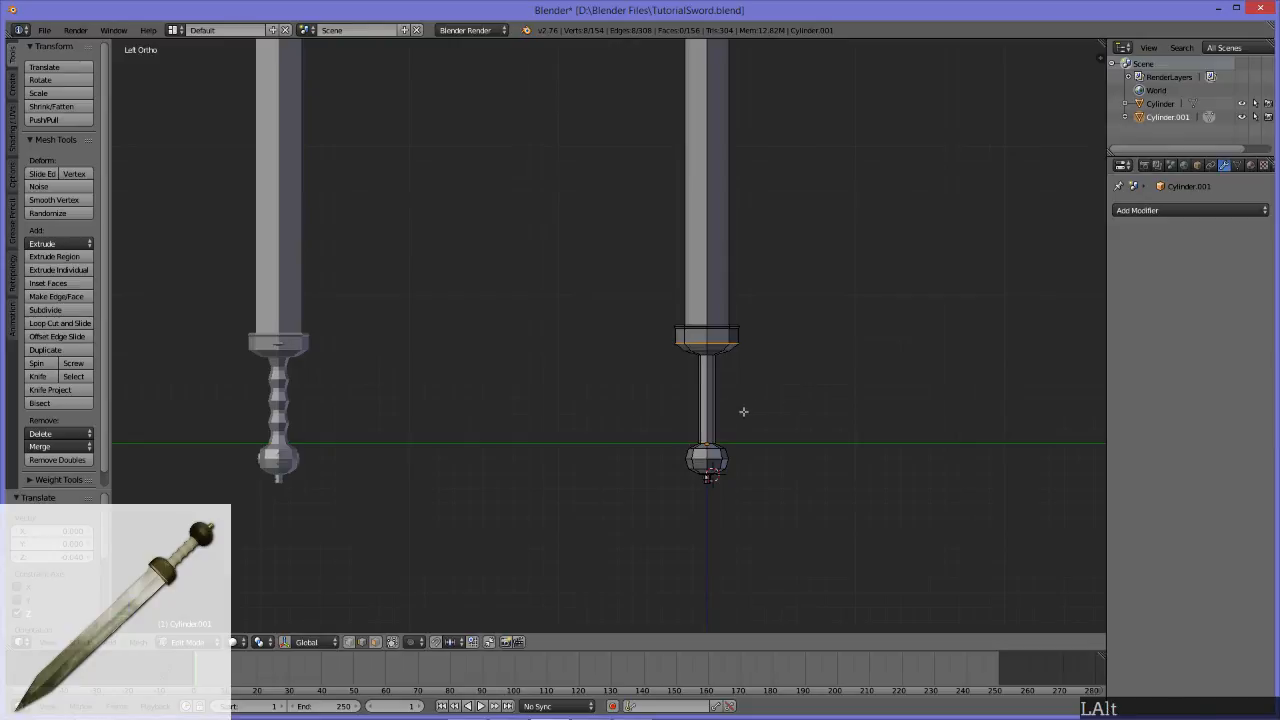
Step: Compare the guard, handle and blade of the edited sword with the finished sword beside it
middle_click_drag(743, 409, 696, 347, "alt")
middle_click_drag(600, 366, 633, 364)
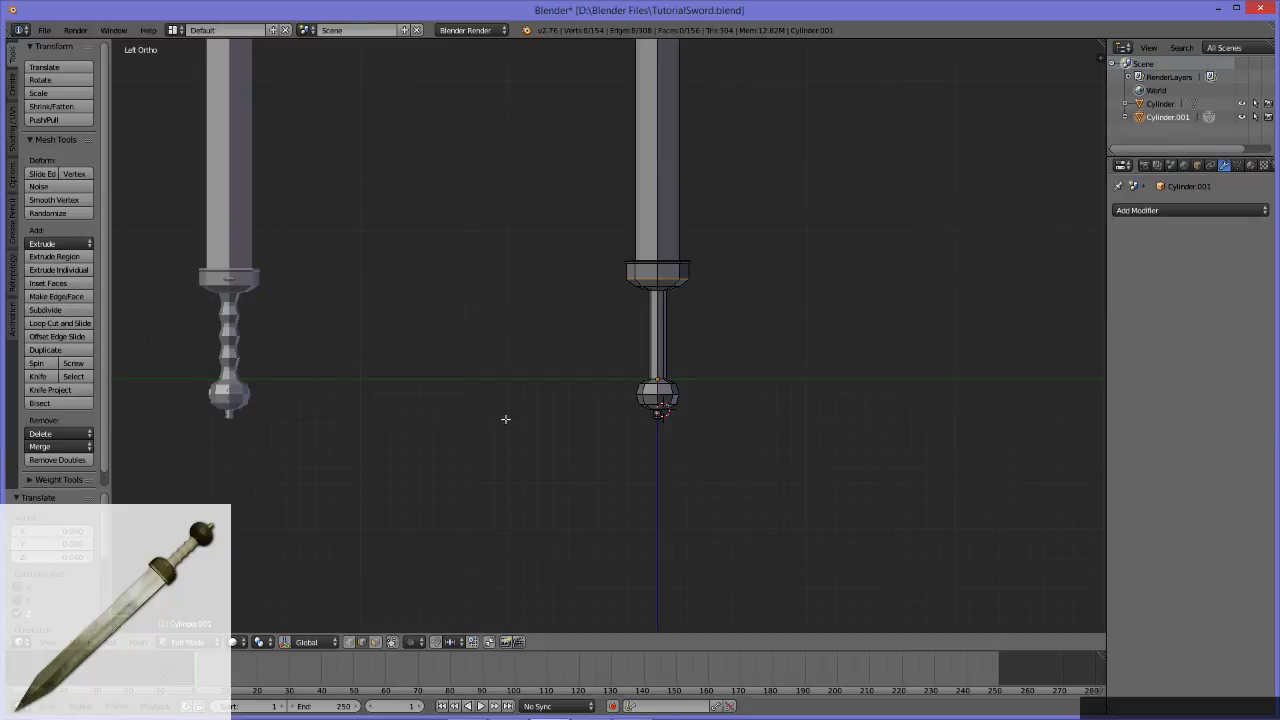
middle_click(443, 365, "alt")
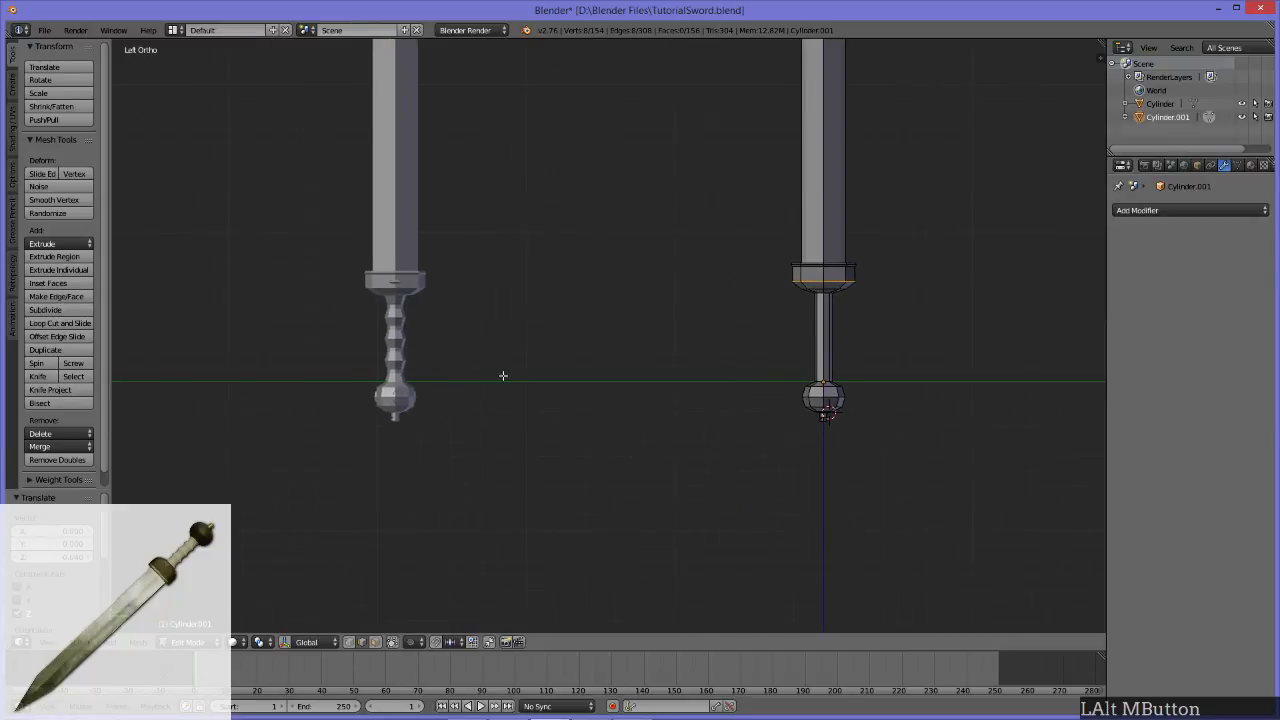
middle_click_drag(724, 295, 659, 512, "alt")
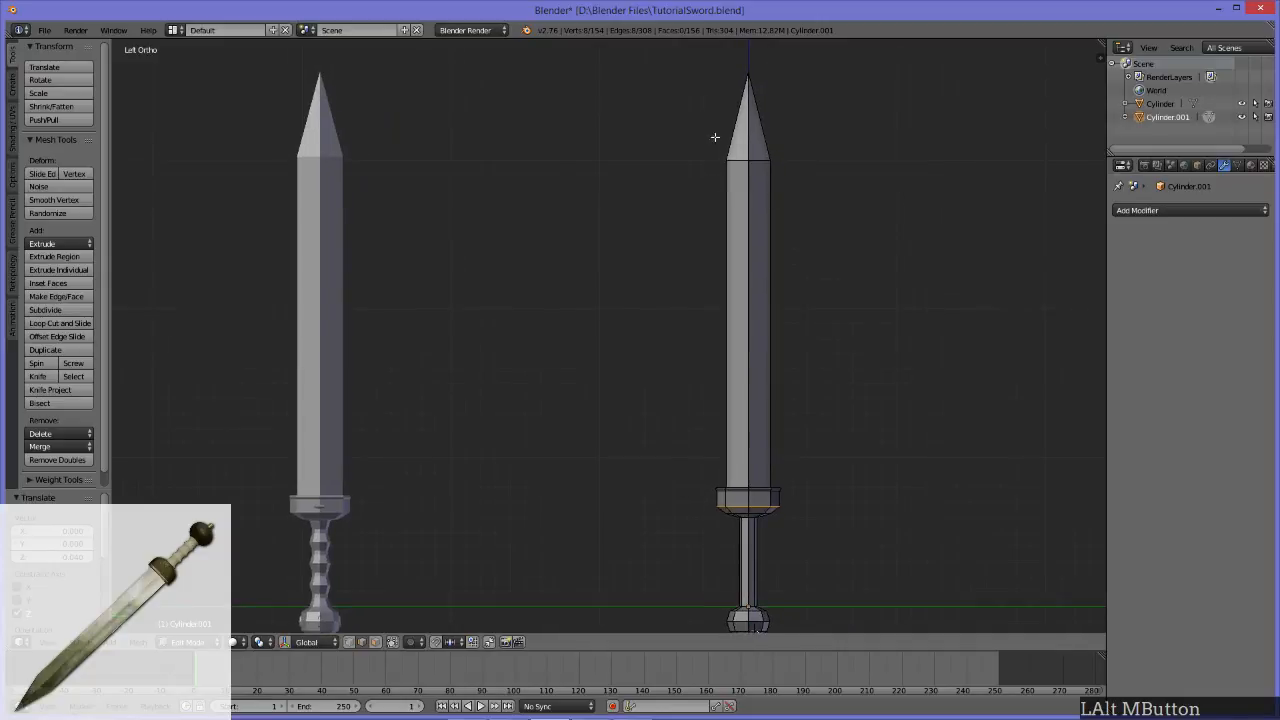
middle_click_drag(734, 523, 651, 360, "alt")
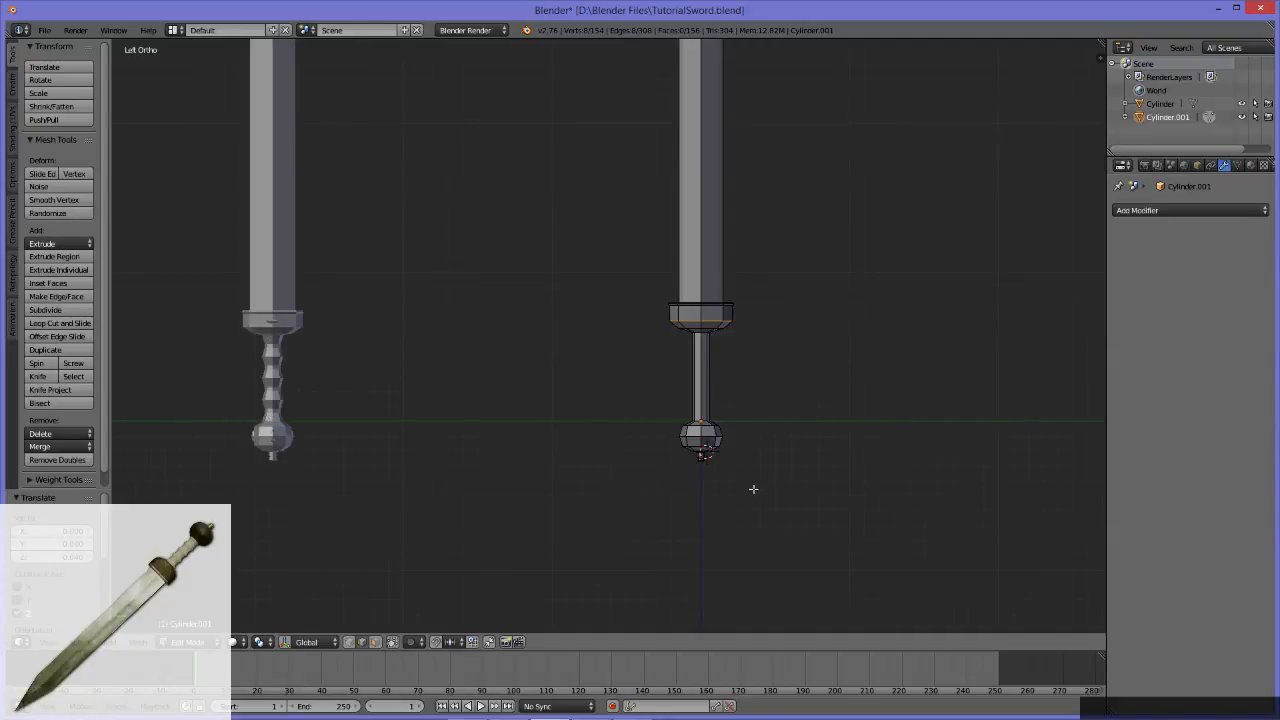
scroll(650, 482, "up", 1)
middle_click_drag(526, 437, 612, 401, "alt")
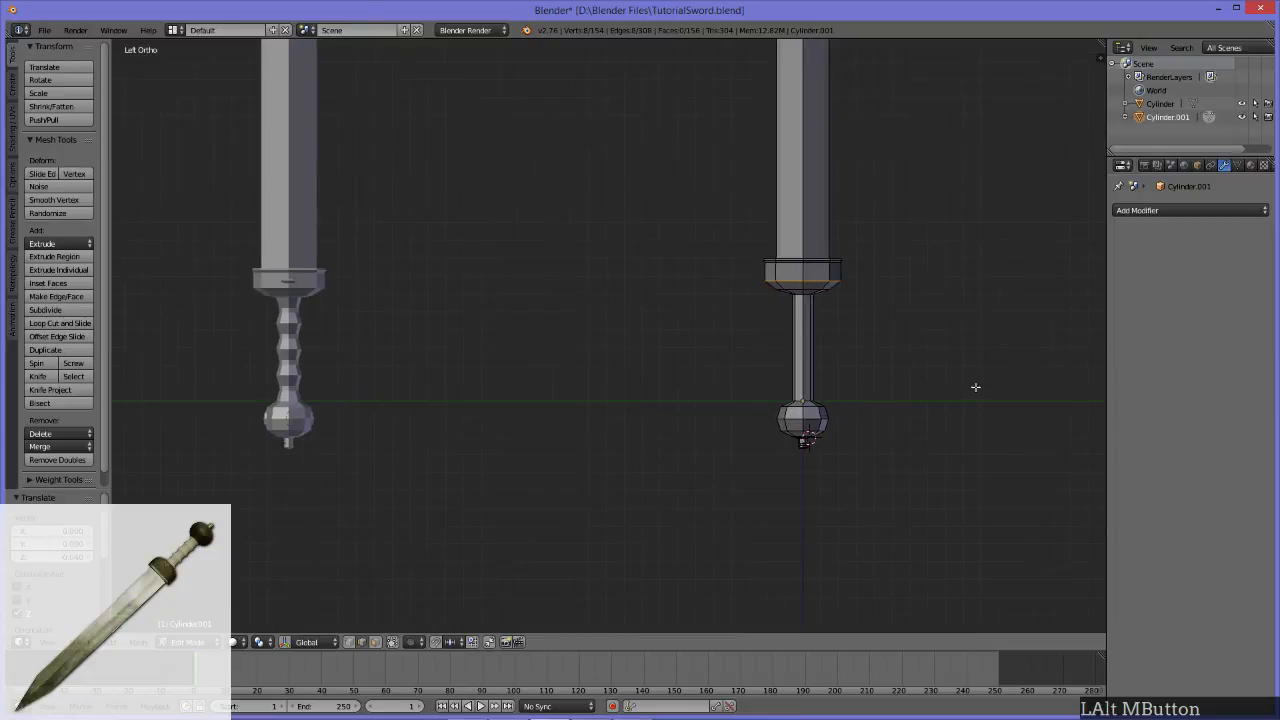
Step: Add three evenly spaced loop cuts around the handle between the guard and the pommel, without sliding them
scroll(895, 440, "up", 2)
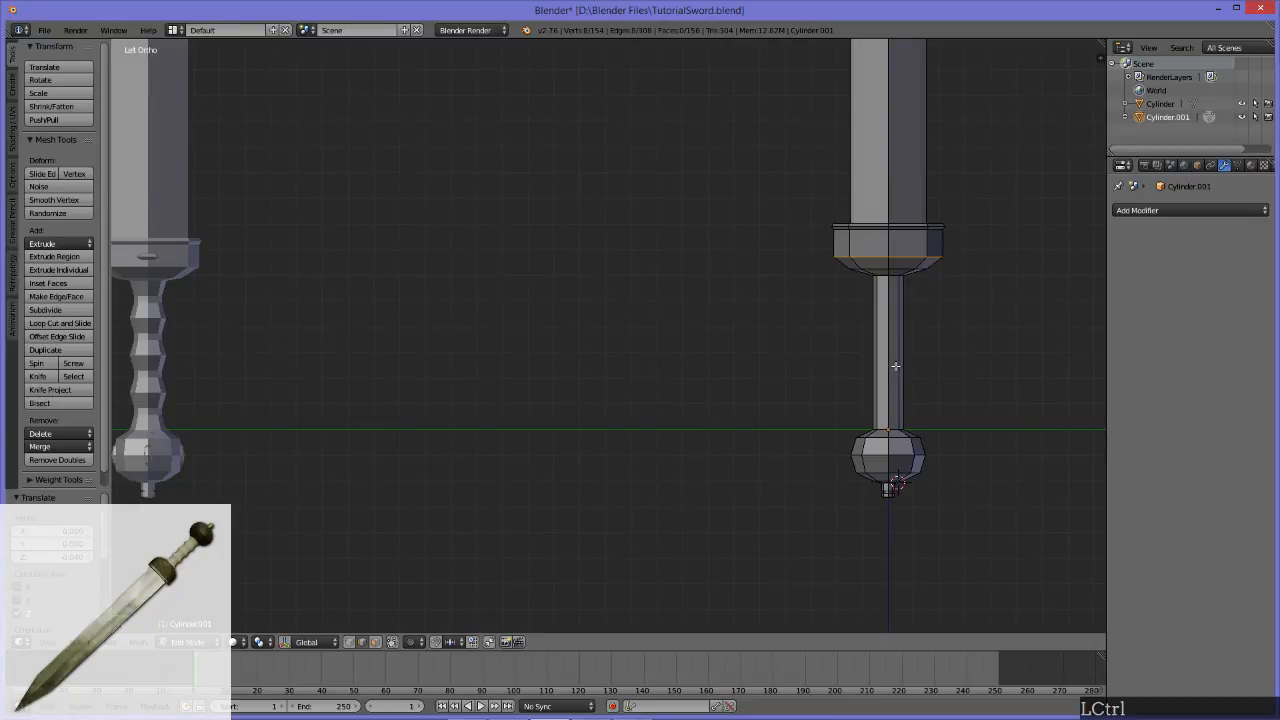
key("ctrl+r")
scroll(902, 341, "up", 1)
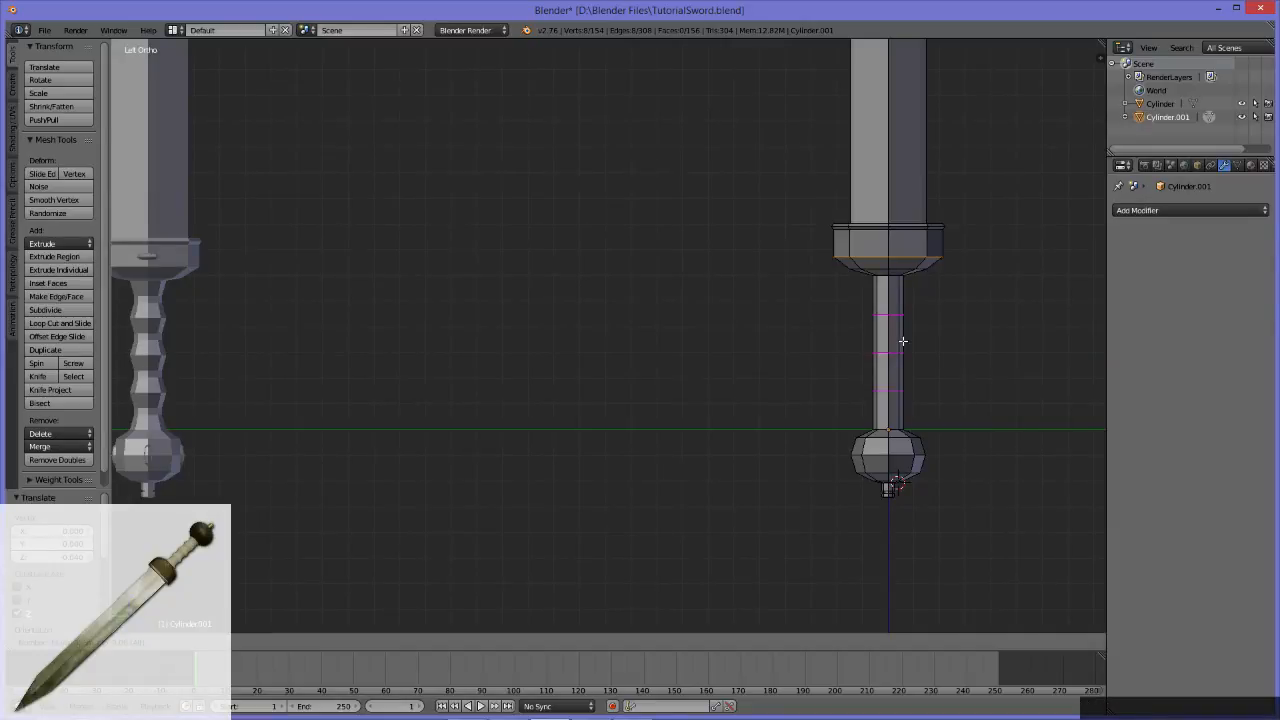
key("KP_Enter")
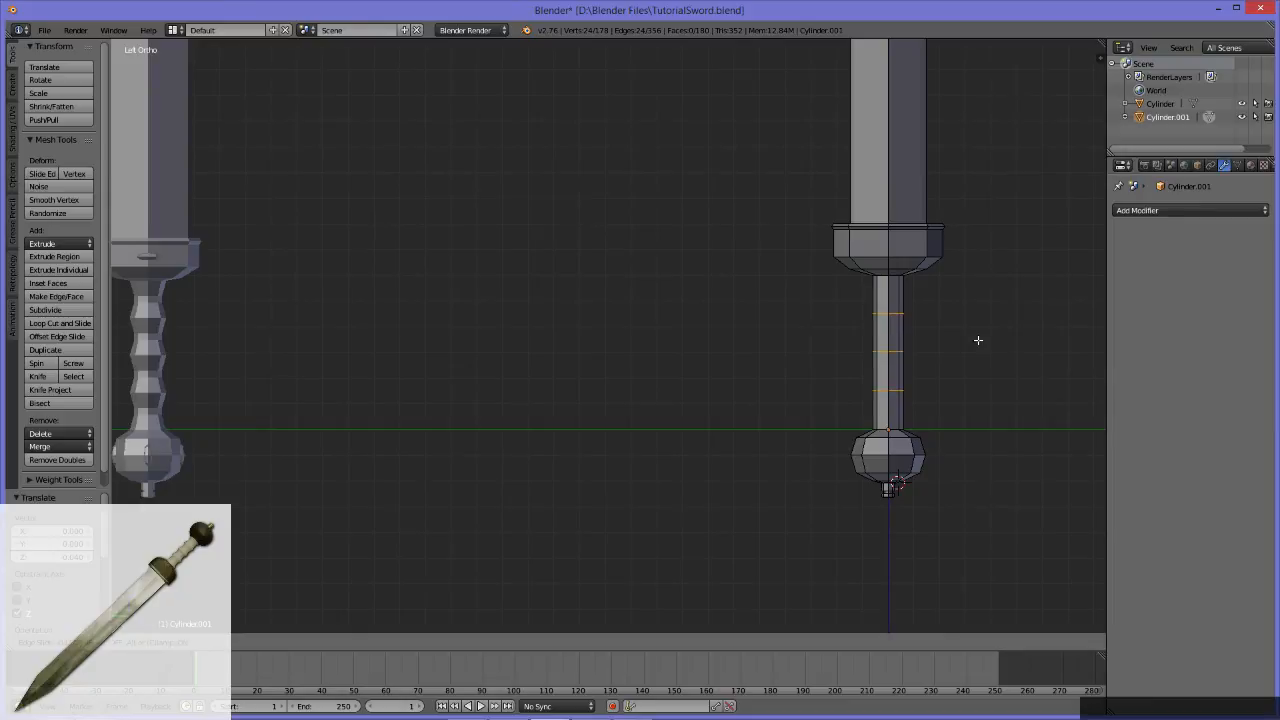
key("Escape")
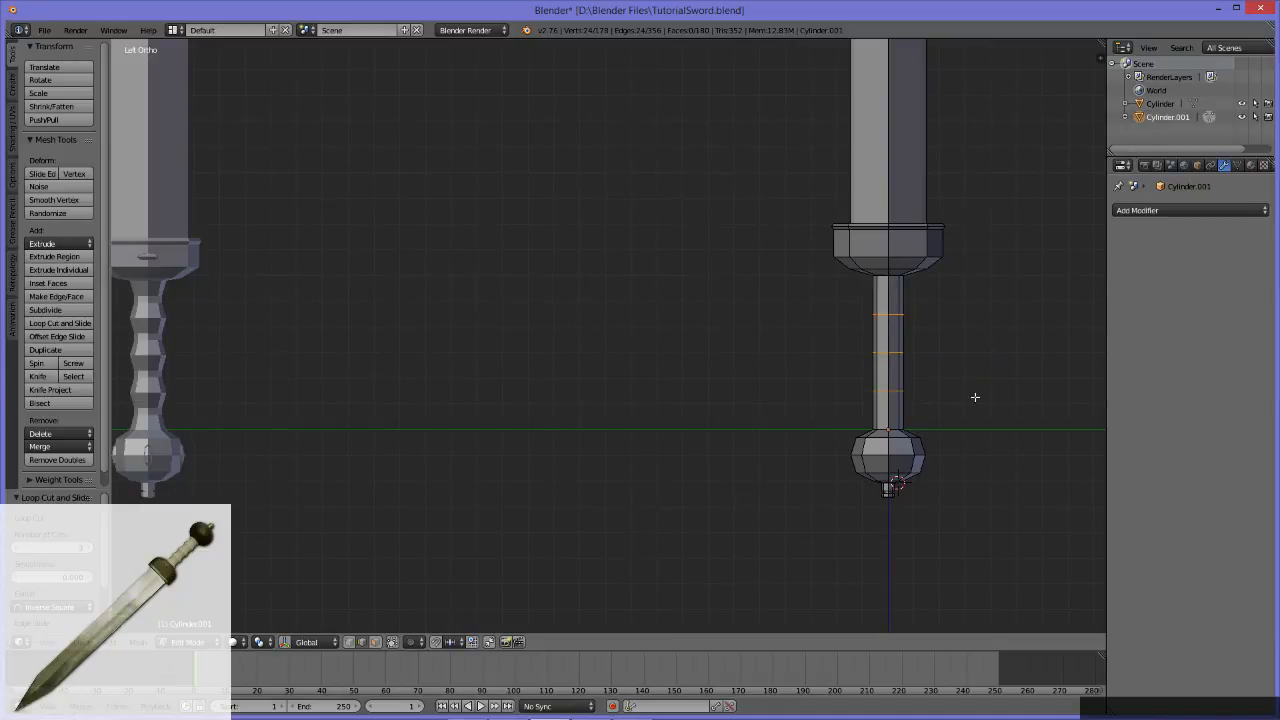
Step: Try adding a single loop cut in the handle section just below the guard, and undo it
key("ctrl+r")
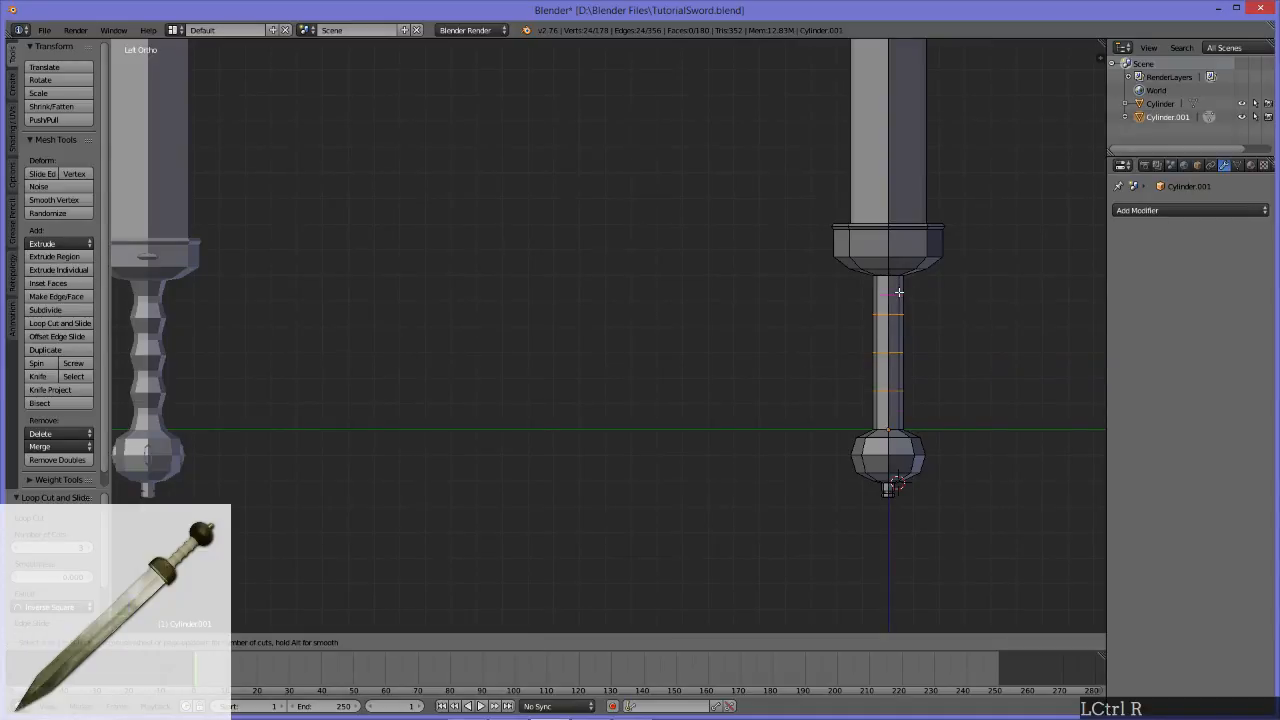
left_click(899, 292)
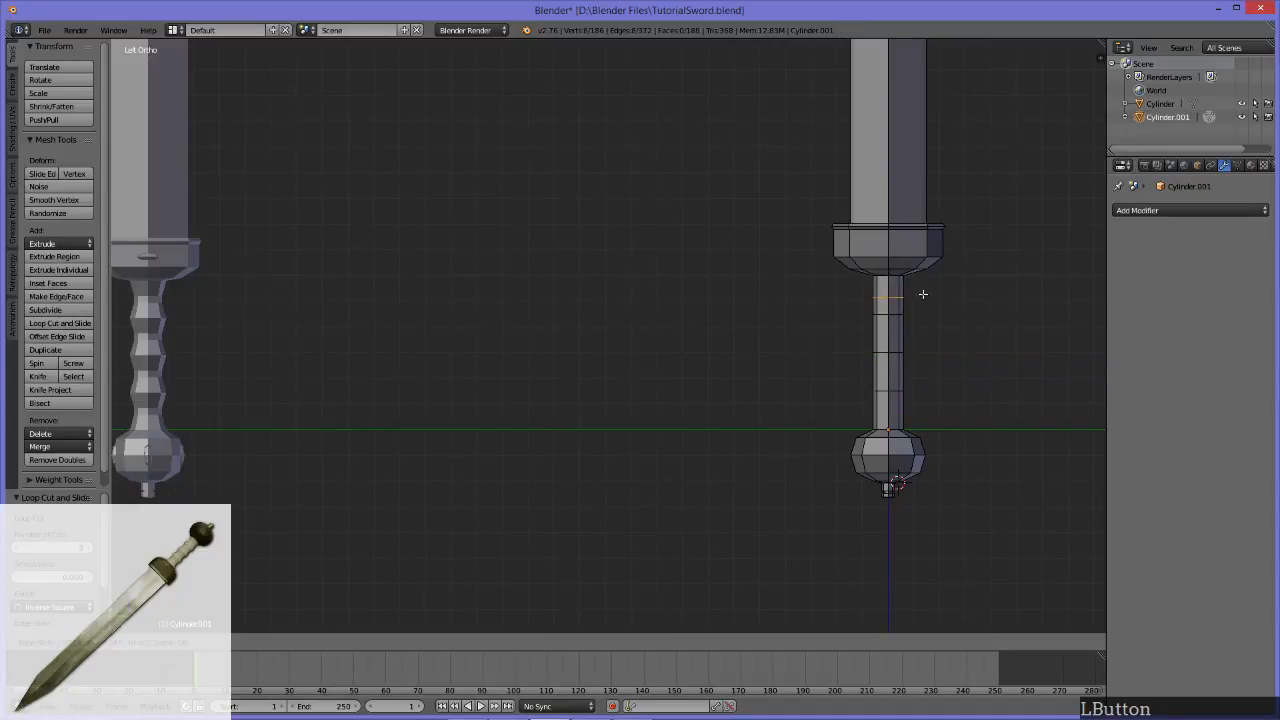
key("Escape")
key("ctrl+z")
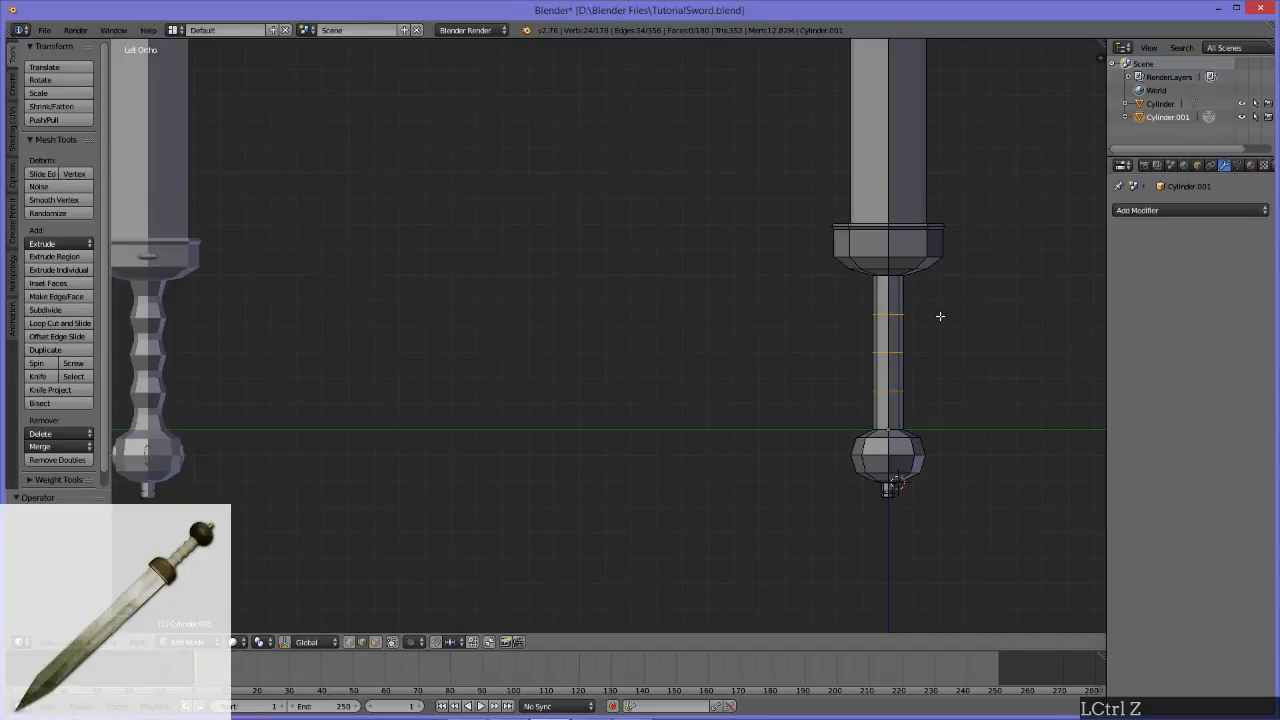
Step: Add two evenly spaced loop cuts in the handle section just below the guard, without sliding them
key("ctrl+r")
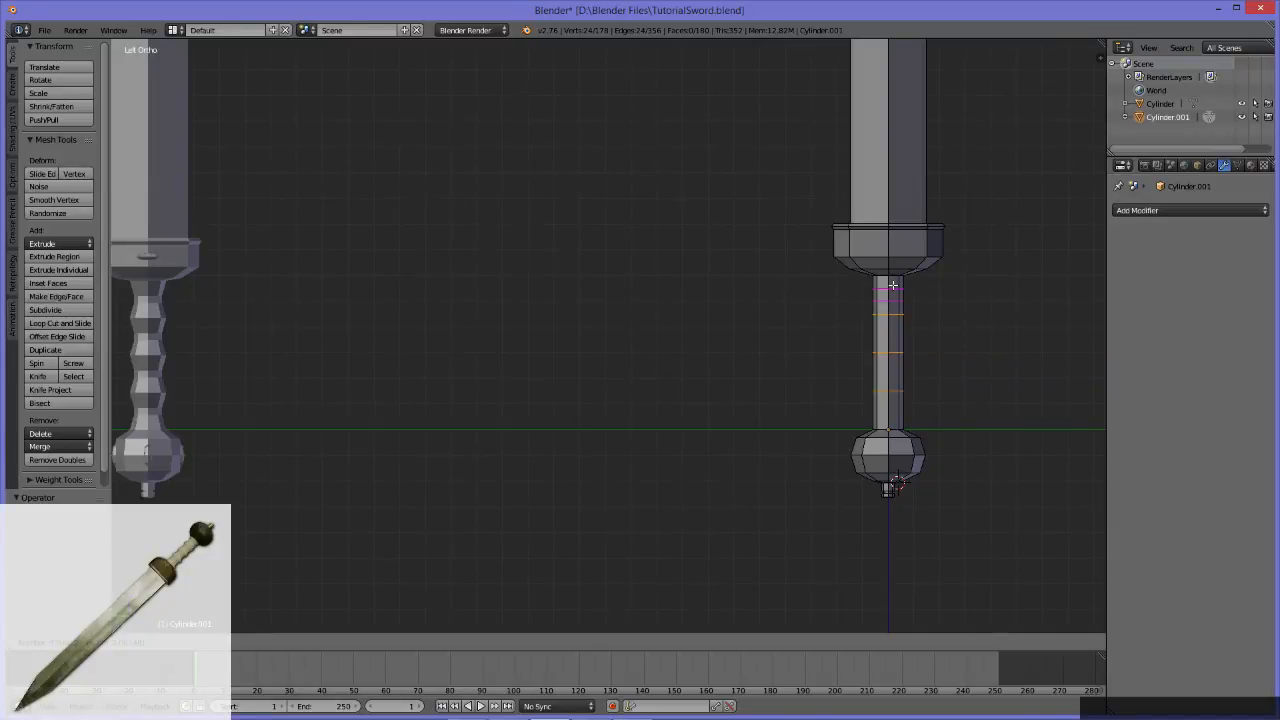
left_click(893, 287)
key("Escape")
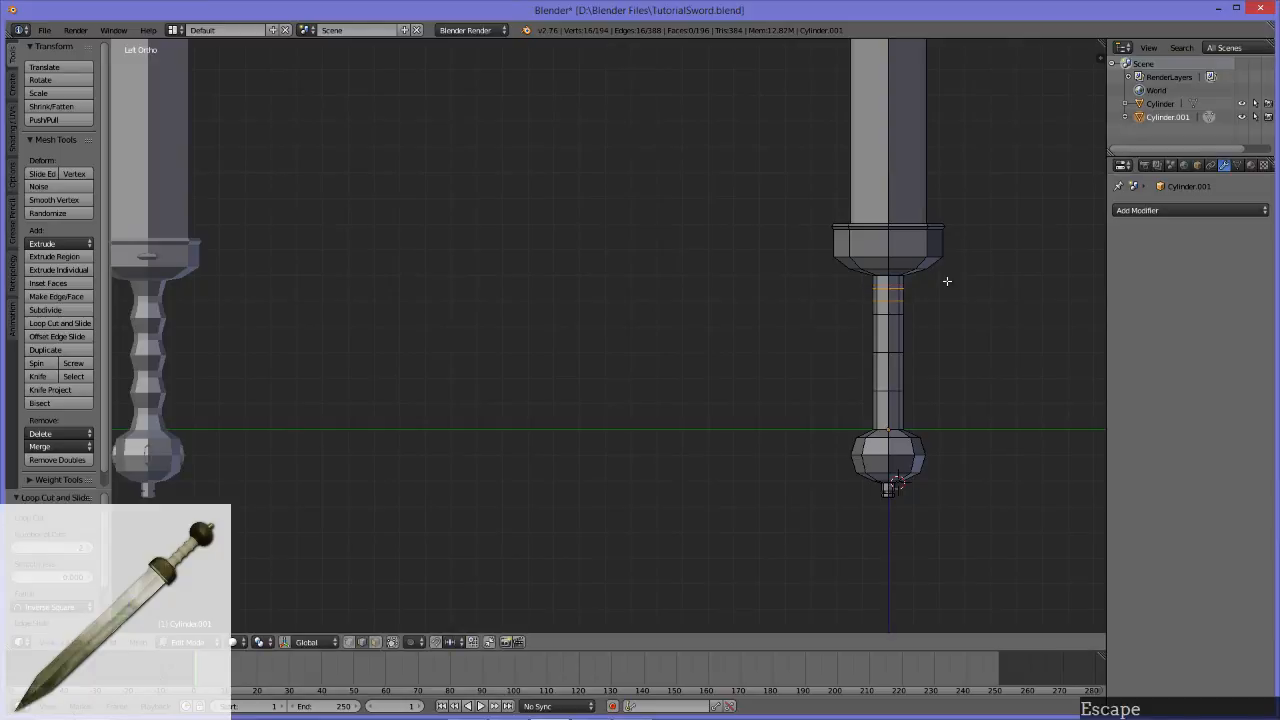
Step: Try adding a single loop cut in the second handle section below the guard, and undo it
key("ctrl")
key("ctrl+r")
left_click(910, 333)
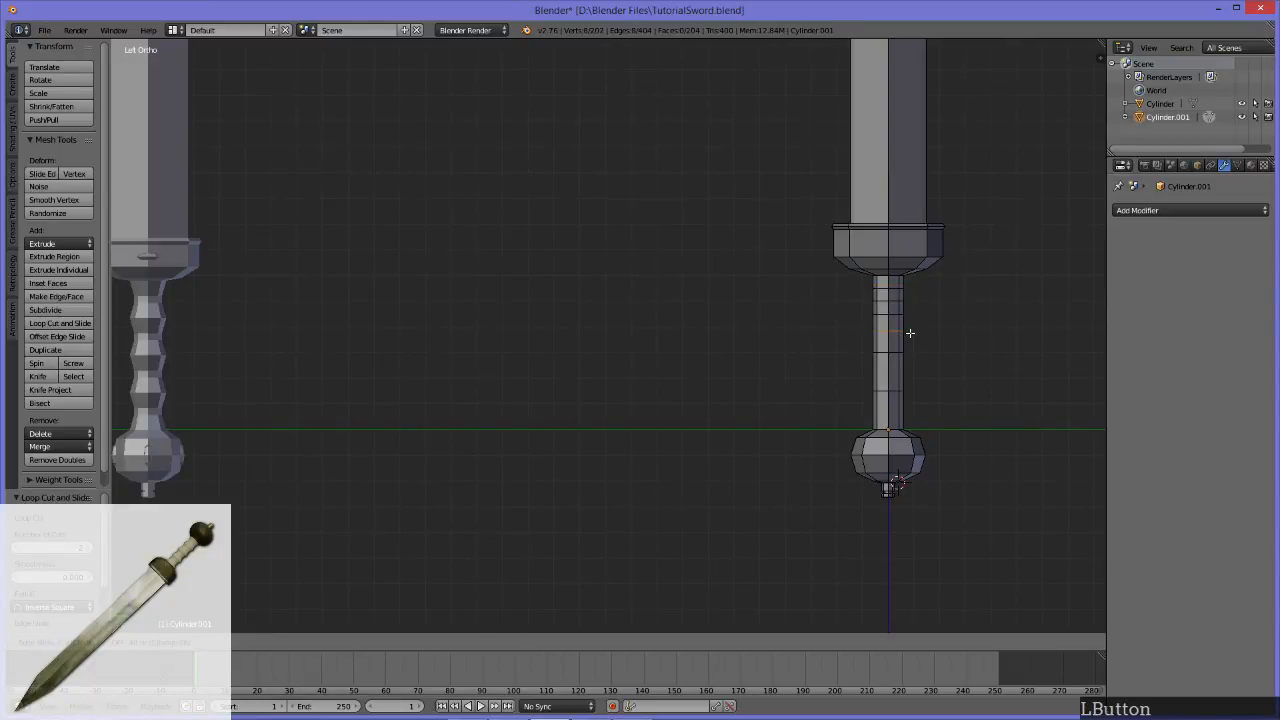
key("Escape")
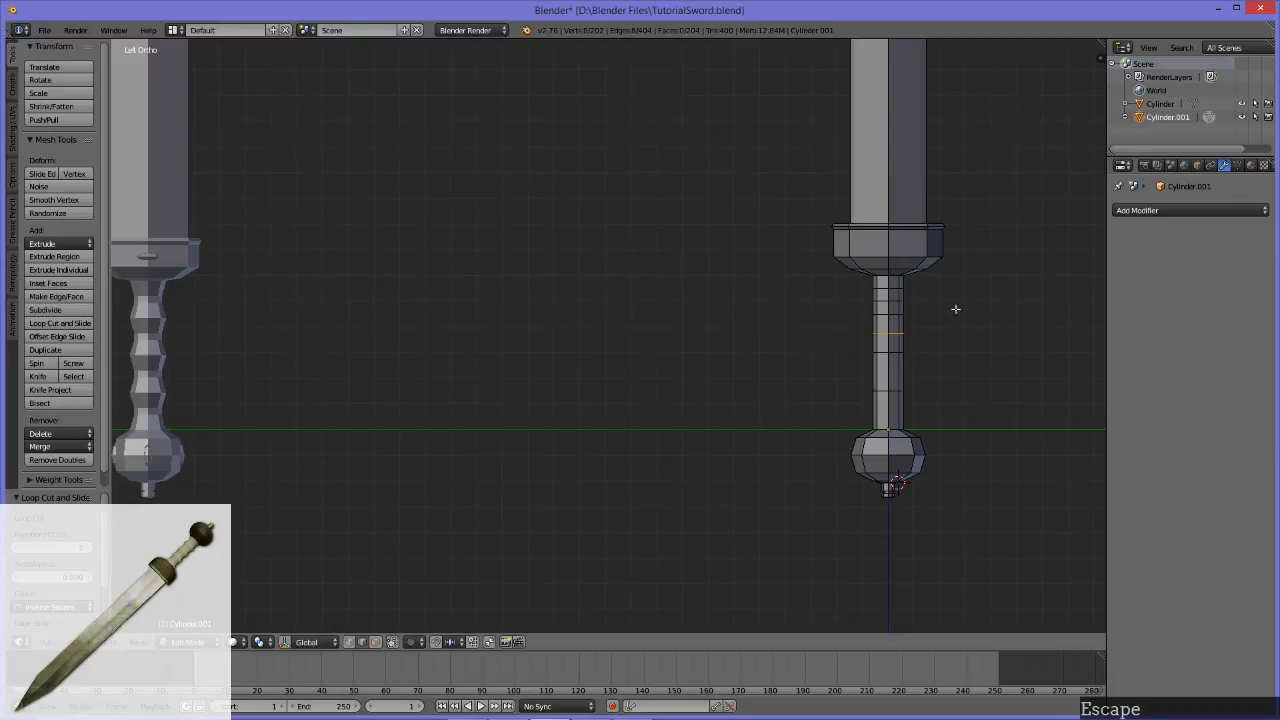
key("ctrl+z")
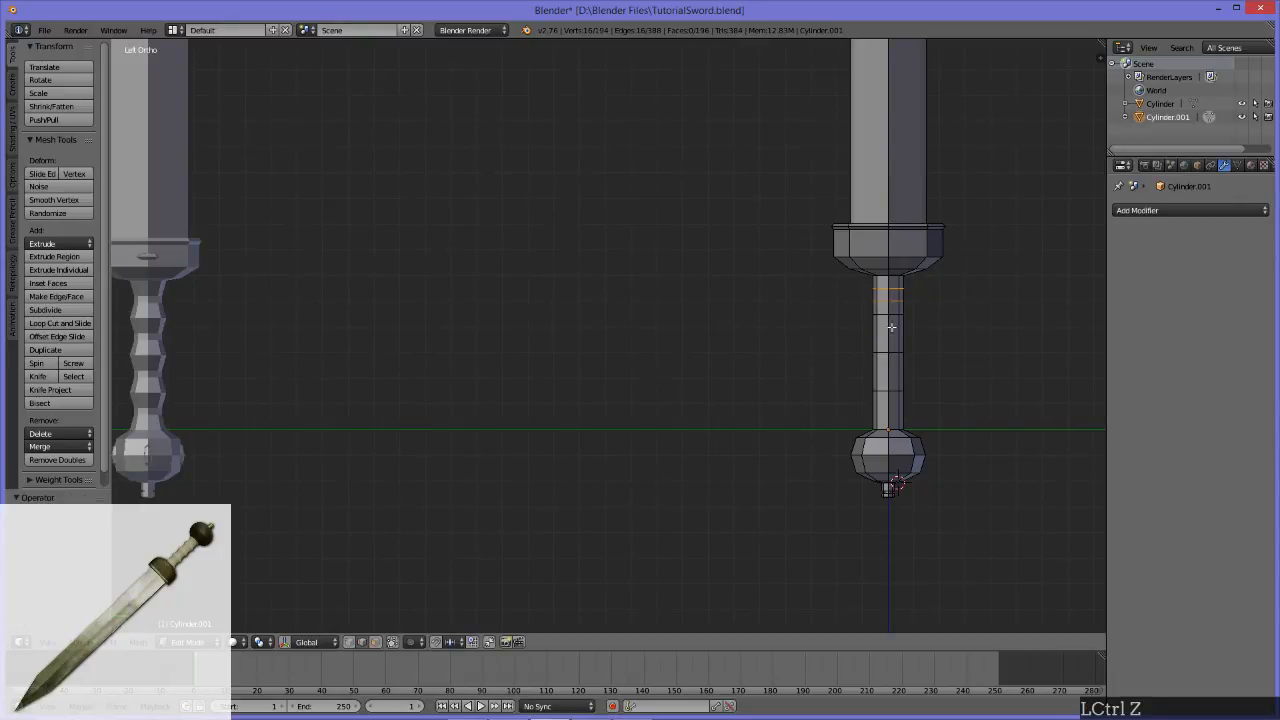
Step: Add two evenly spaced loop cuts in the second handle section below the guard, without sliding them
key("ctrl+r")
scroll(912, 330, "up", 2)
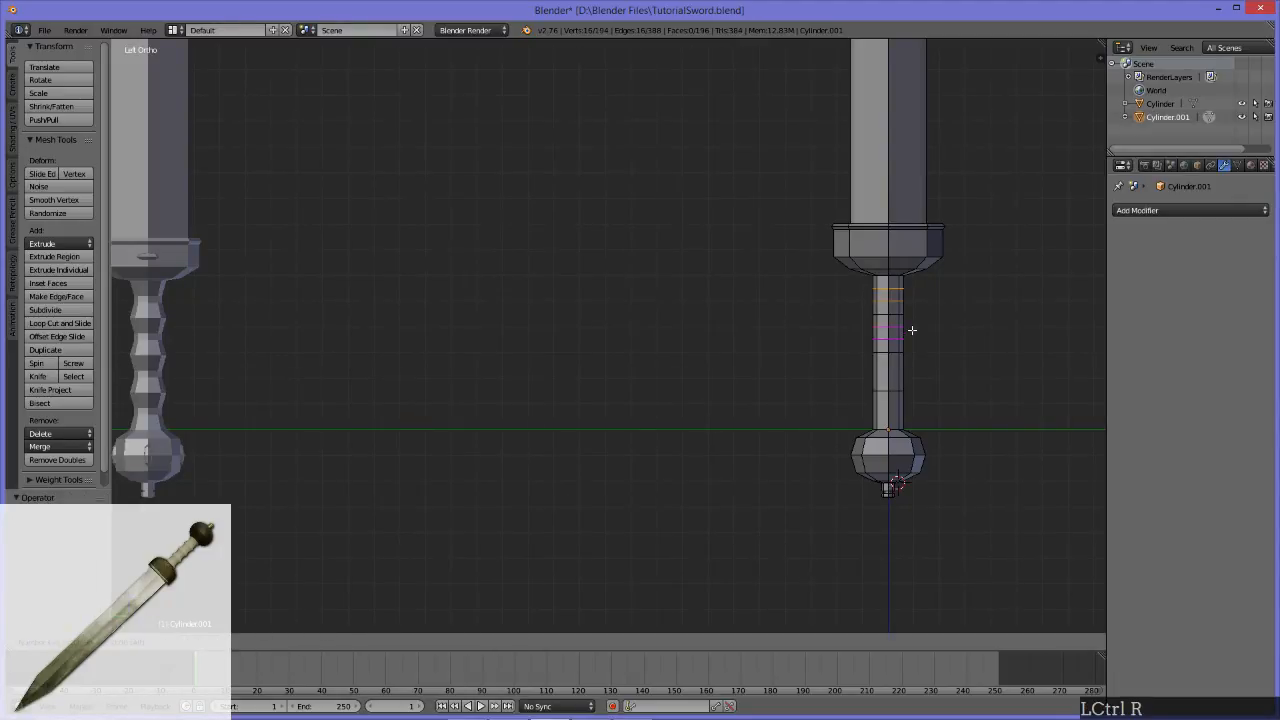
left_click(912, 330)
key("Escape")
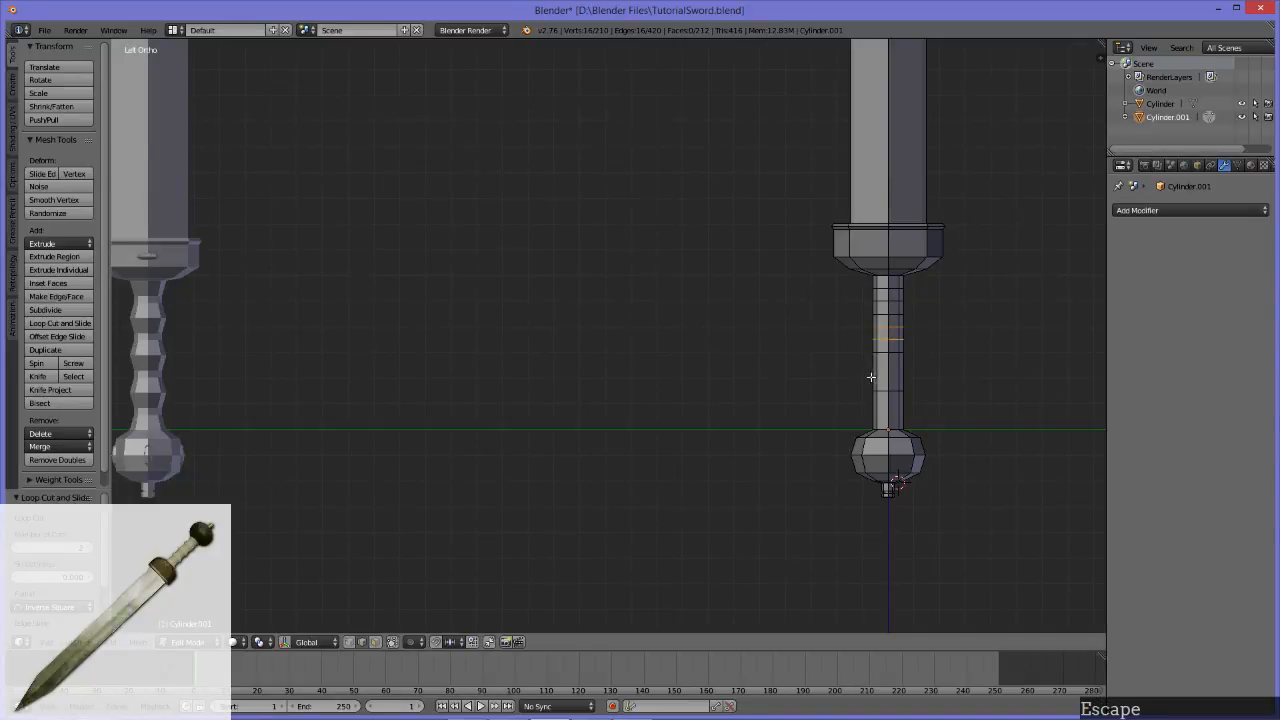
Step: Add two evenly spaced loop cuts in each of the two remaining handle sections above the pommel, without sliding them
key("ctrl+r")
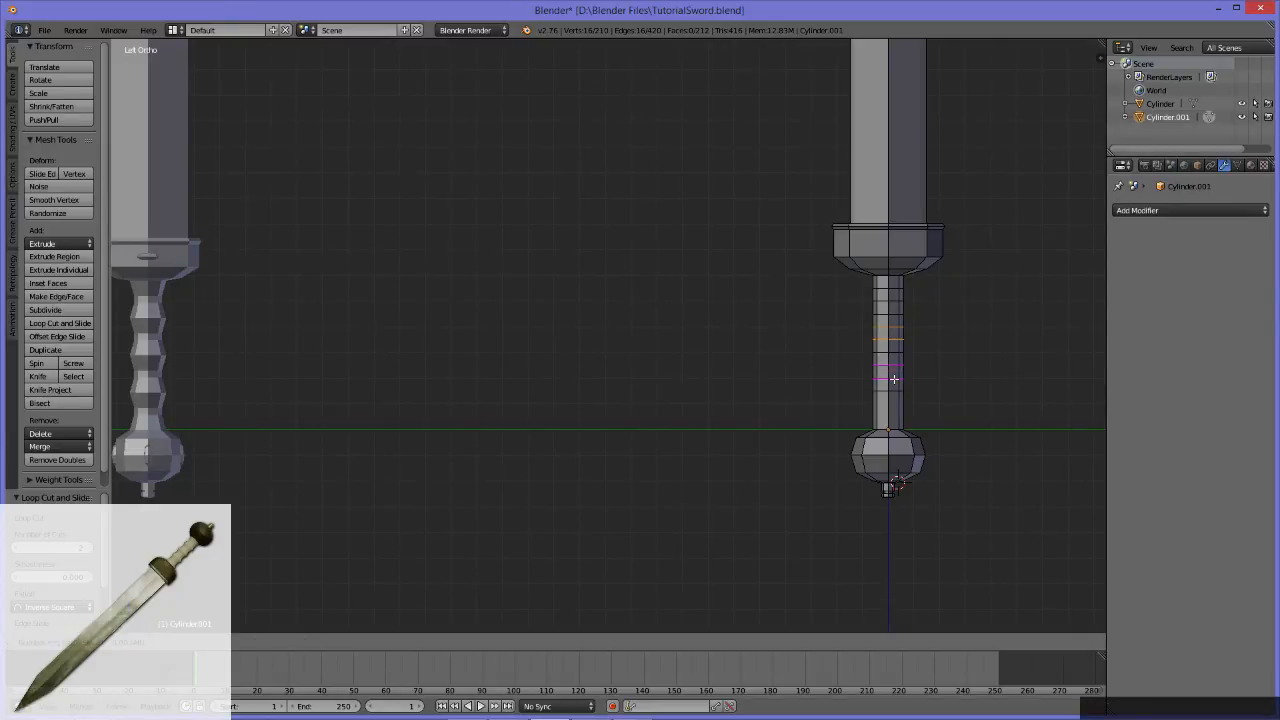
left_click(894, 379)
key("Escape")
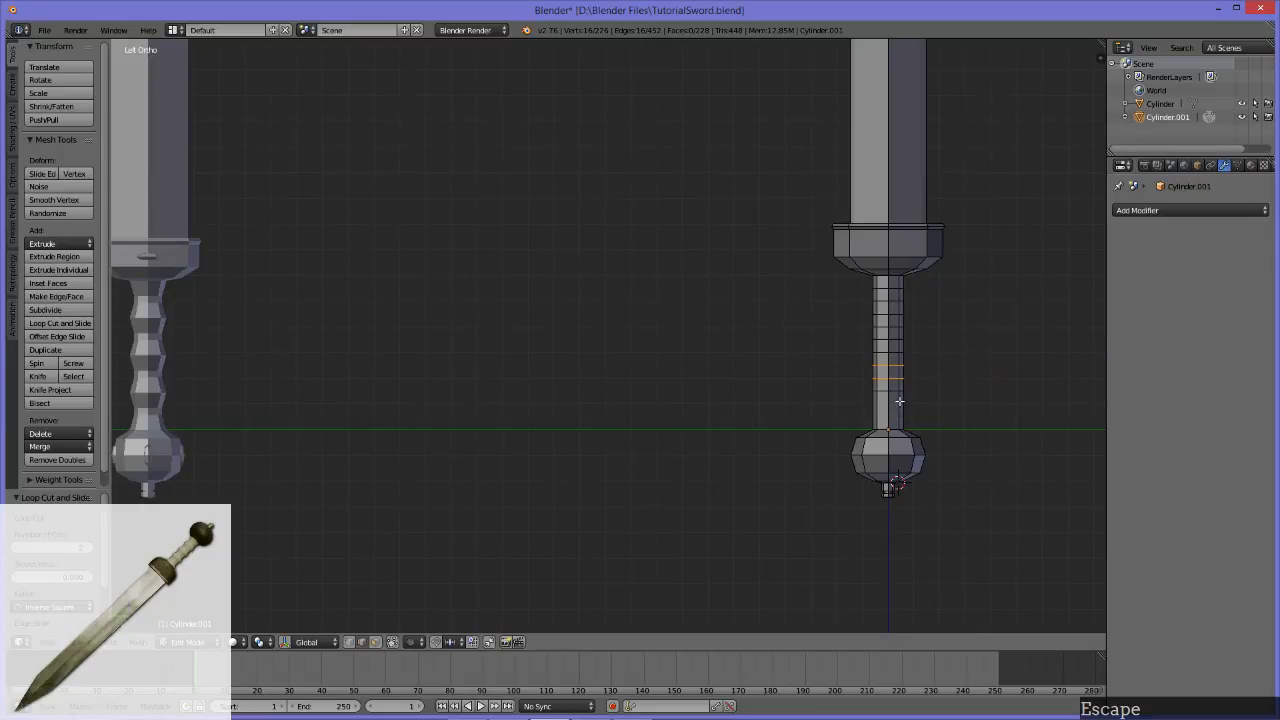
key("ctrl+r")
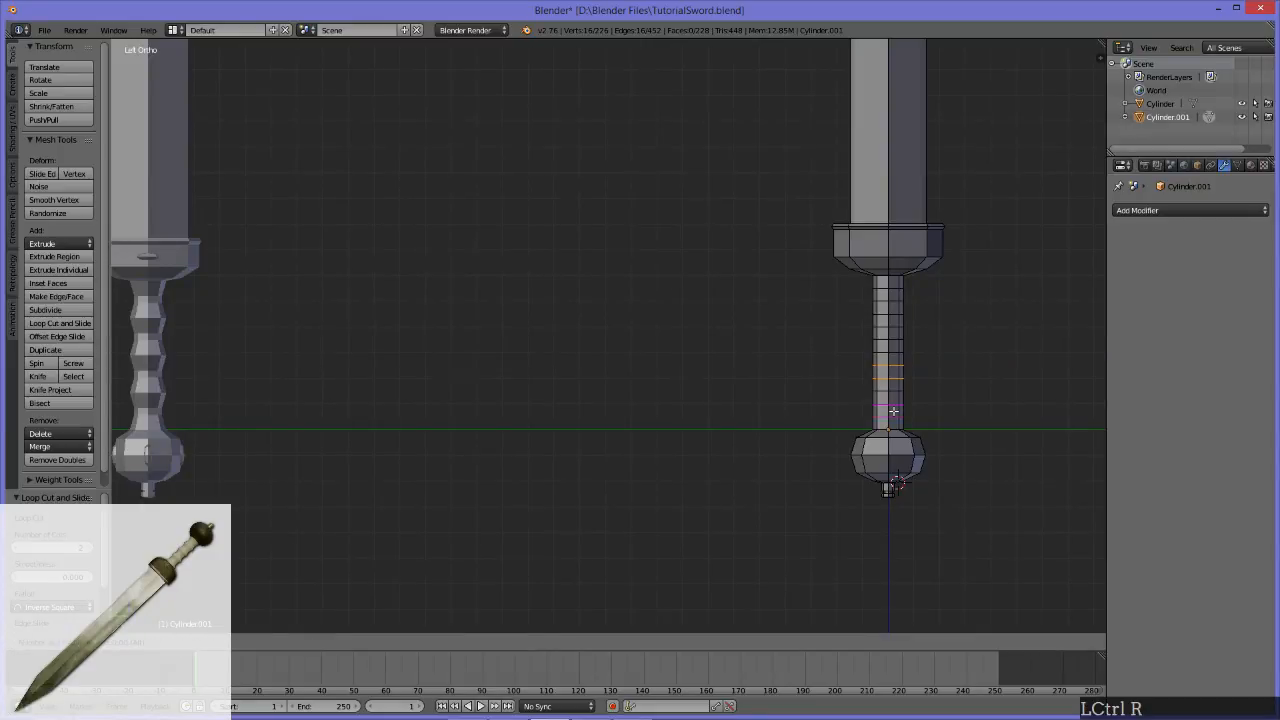
left_click(893, 410)
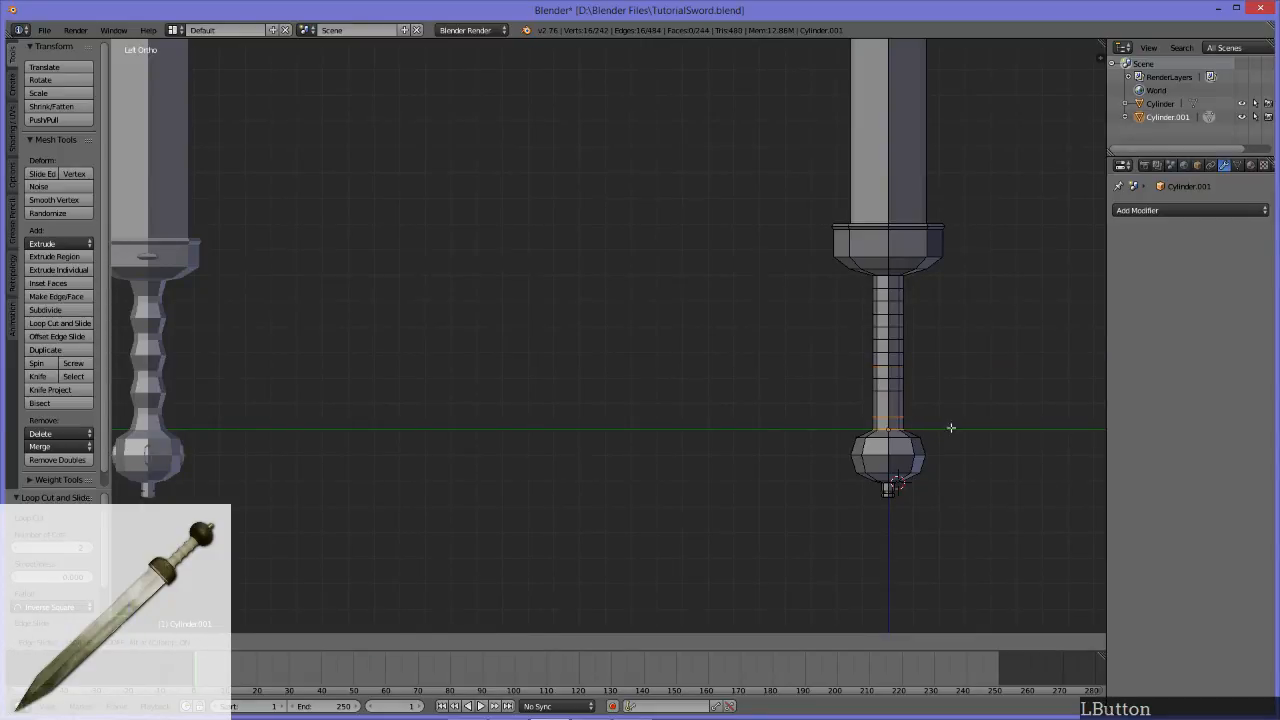
key("Escape")
middle_click_drag(971, 389, 831, 383, "alt")
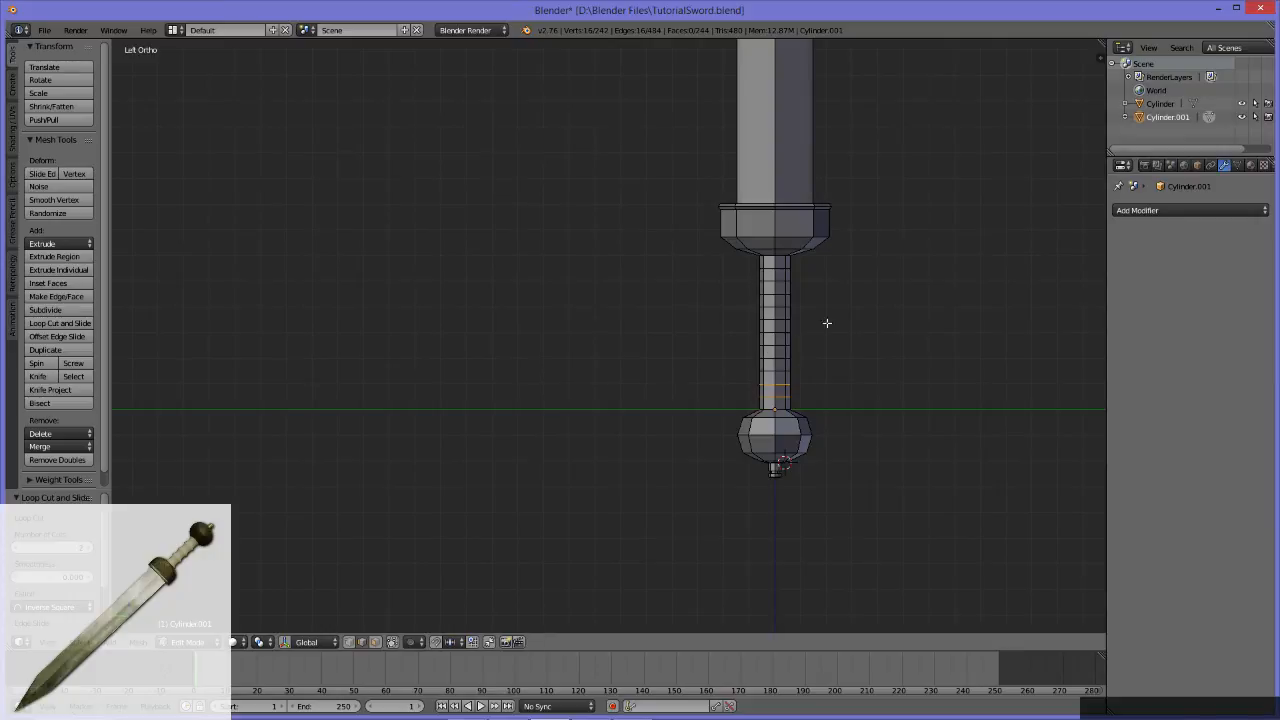
middle_click_drag(794, 394, 736, 360, "alt")
scroll(790, 396, "up", 3)
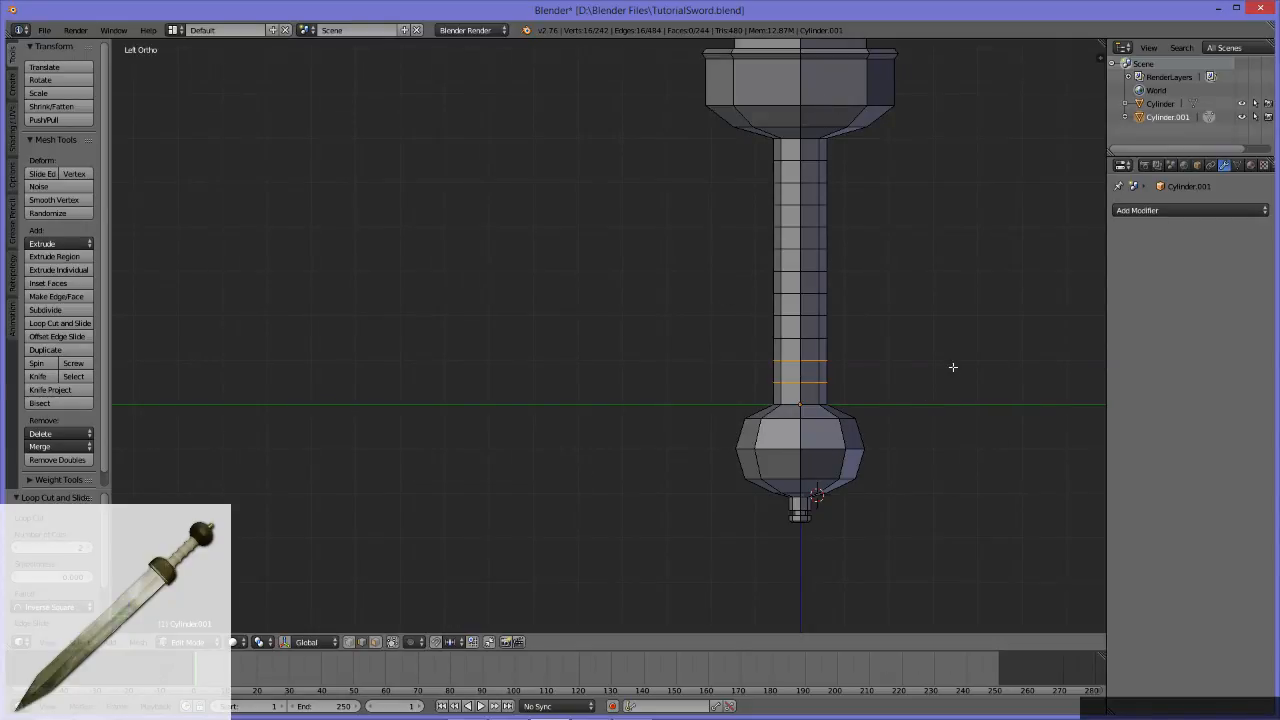
Step: Try shrinking the two edge loops of the handle section just above the pommel to about 0.66
middle_click_drag(837, 347, 695, 345, "alt")
scroll(823, 420, "up", 3)
middle_click_drag(823, 420, 714, 486, "alt")
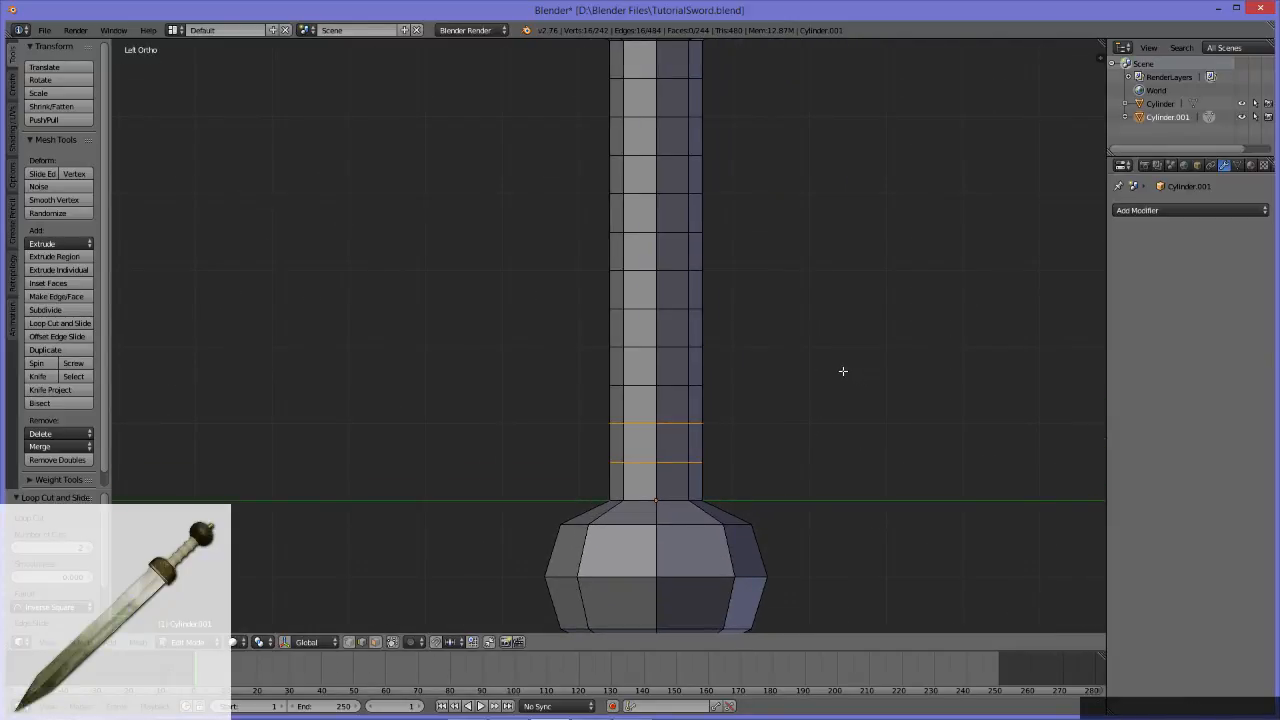
scroll(712, 390, "down", 5)
scroll(705, 387, "down", 5)
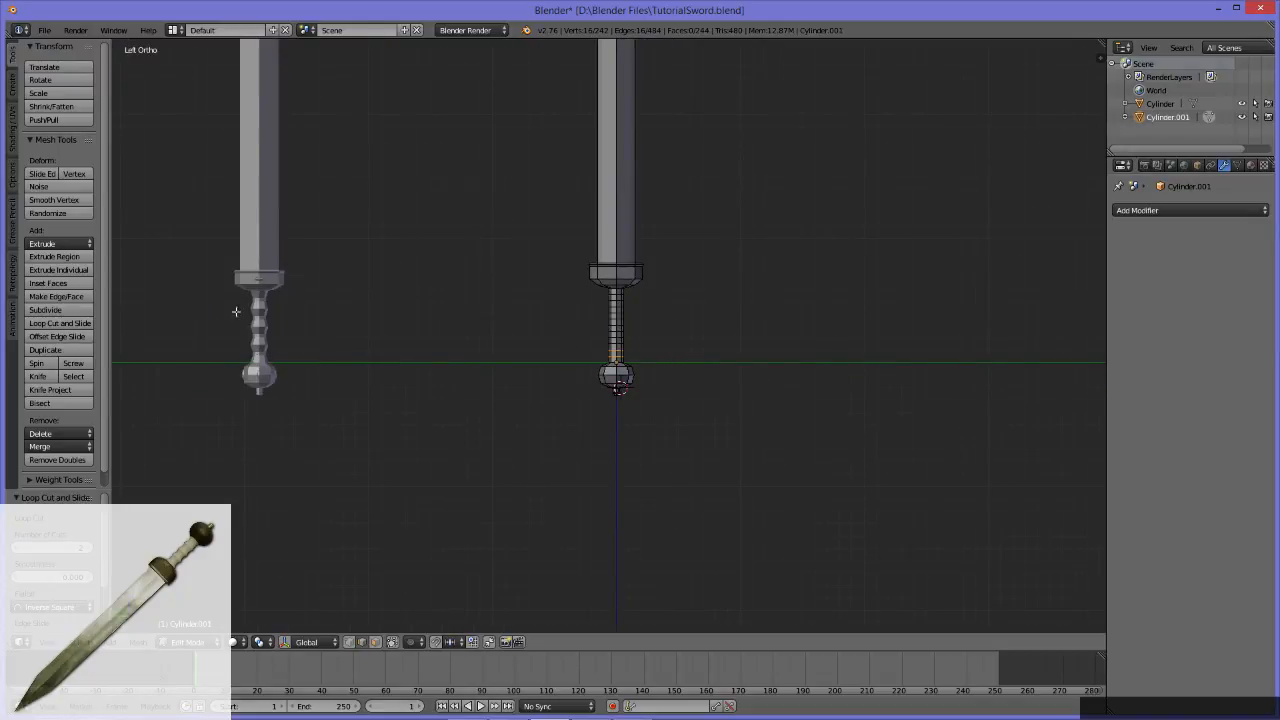
middle_click(640, 388, "alt")
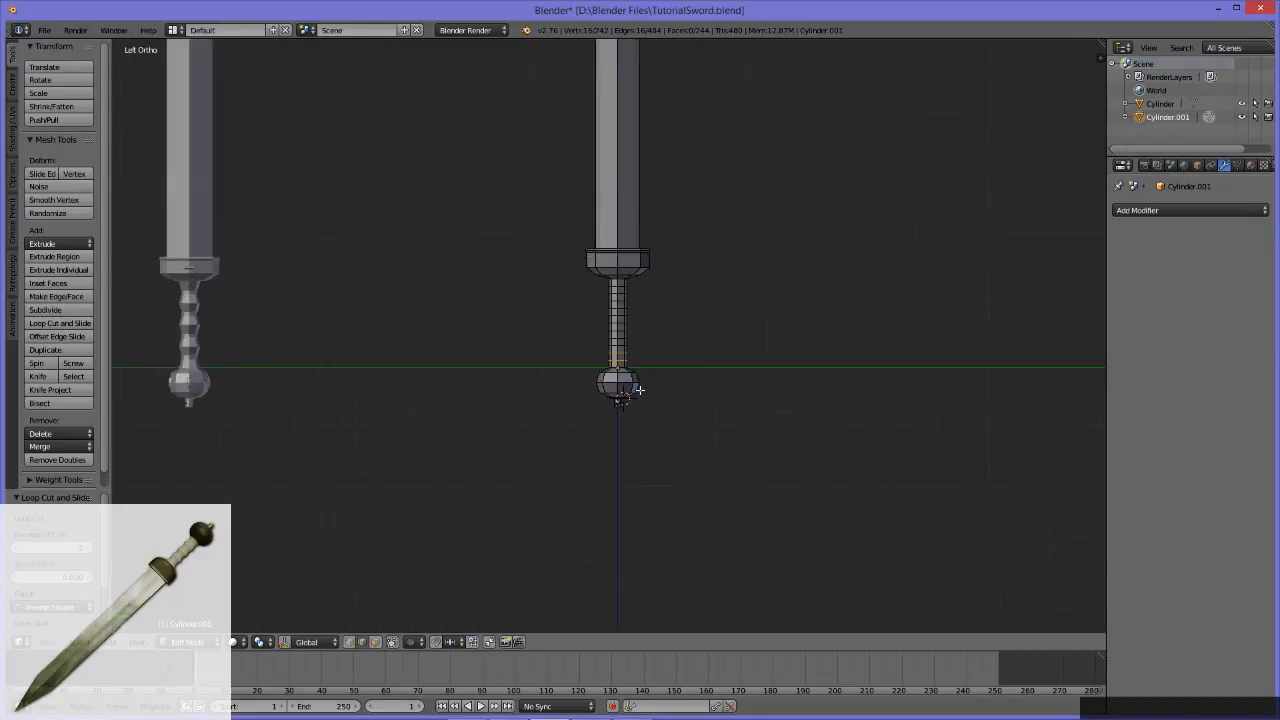
scroll(814, 369, "up", 4)
middle_click_drag(825, 370, 588, 383, "alt")
key("s")
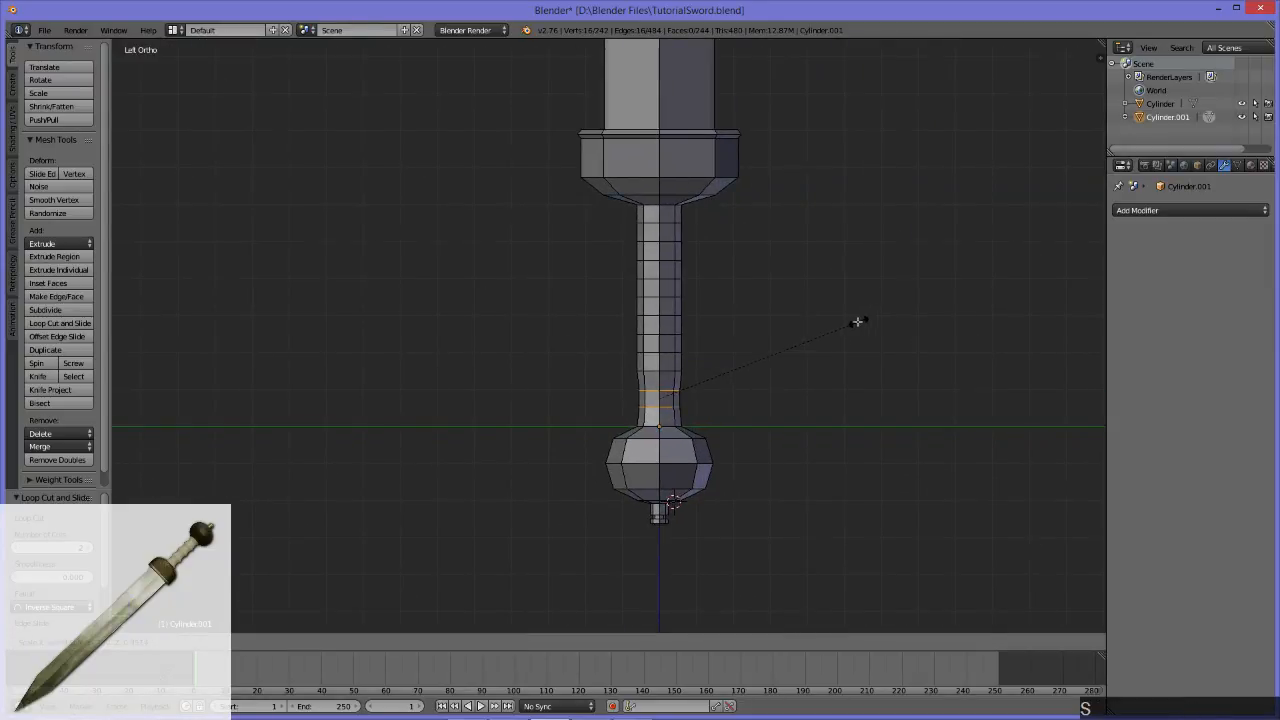
left_click(797, 326)
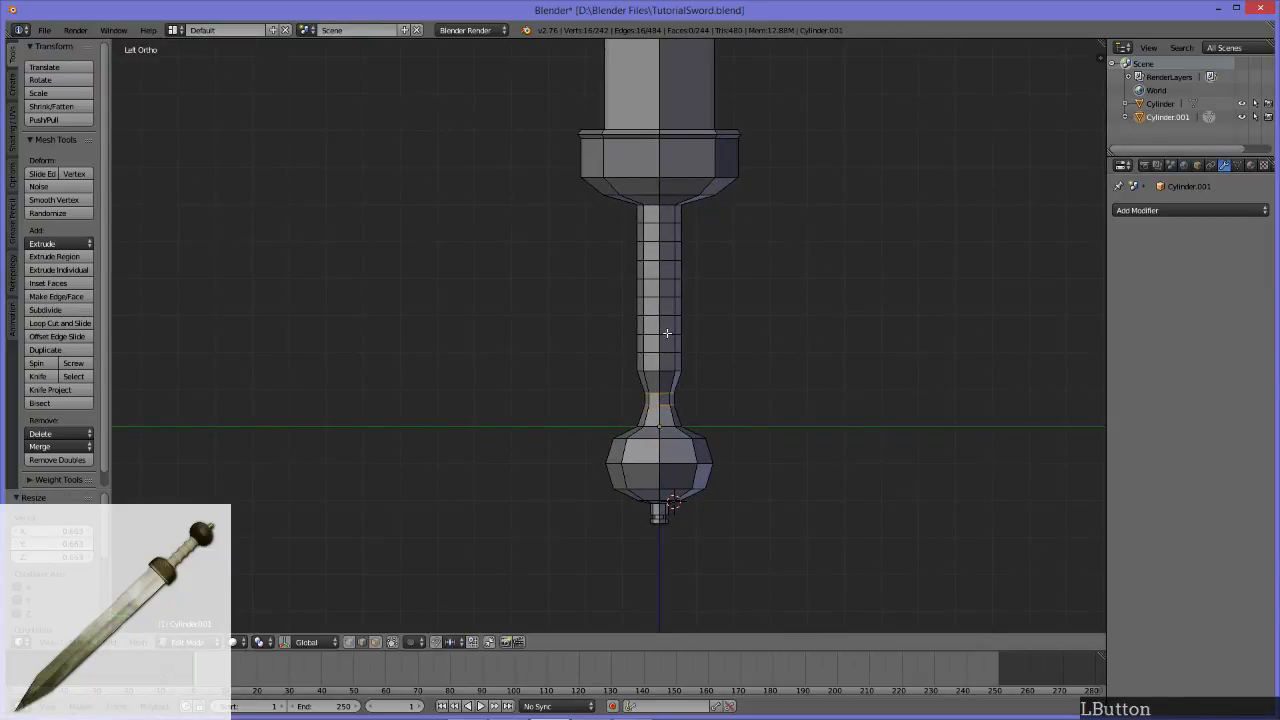
Step: Select the two edge loops of the second section above the pommel, and undo back past the loop scaling
left_click(666, 337, "alt")
left_click(669, 351, "alt+shift")
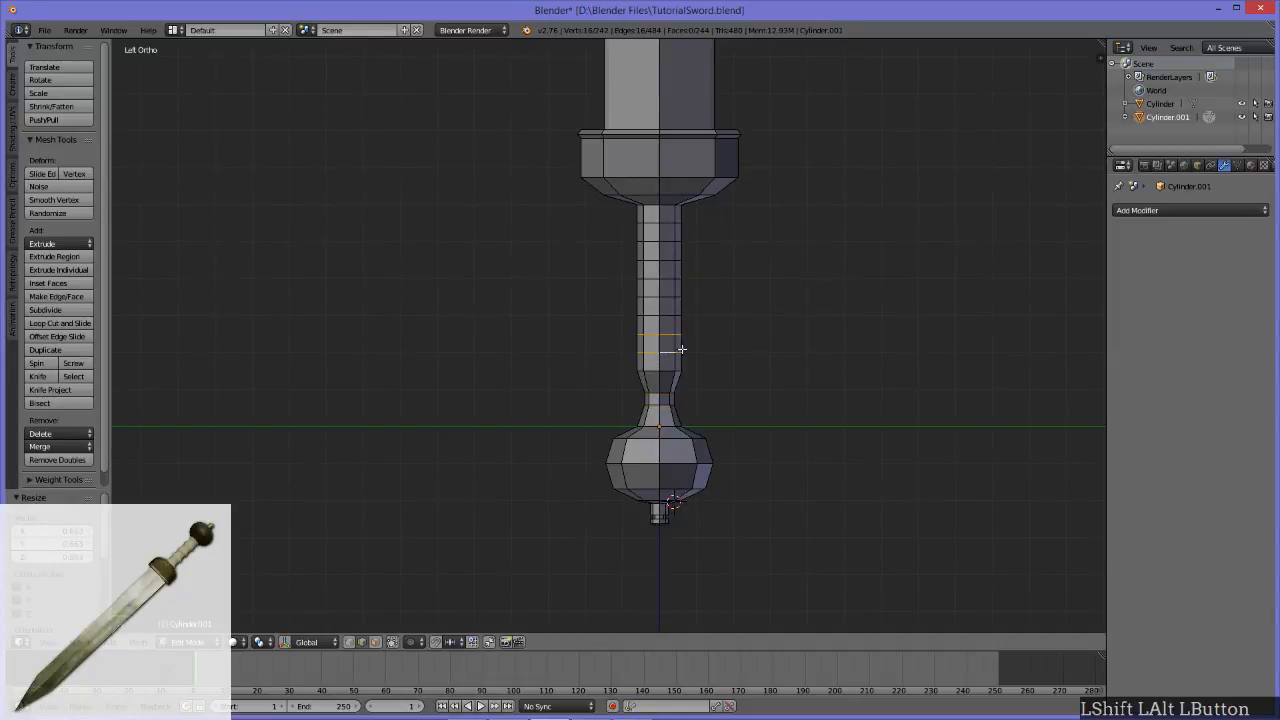
key("ctrl+z")
key("ctrl+z")
key("ctrl+z")
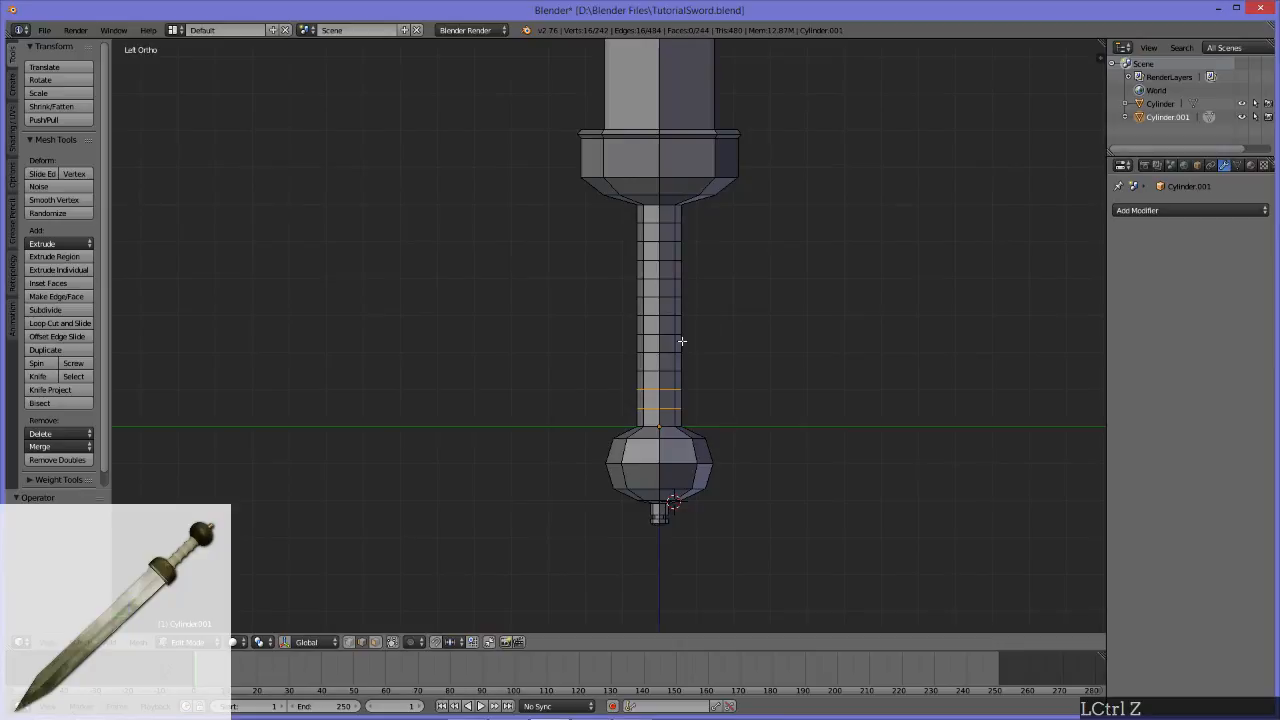
Step: In face select mode, select the middle face ring of all four handle sections and set the pivot point to Individual Origins
key("3")
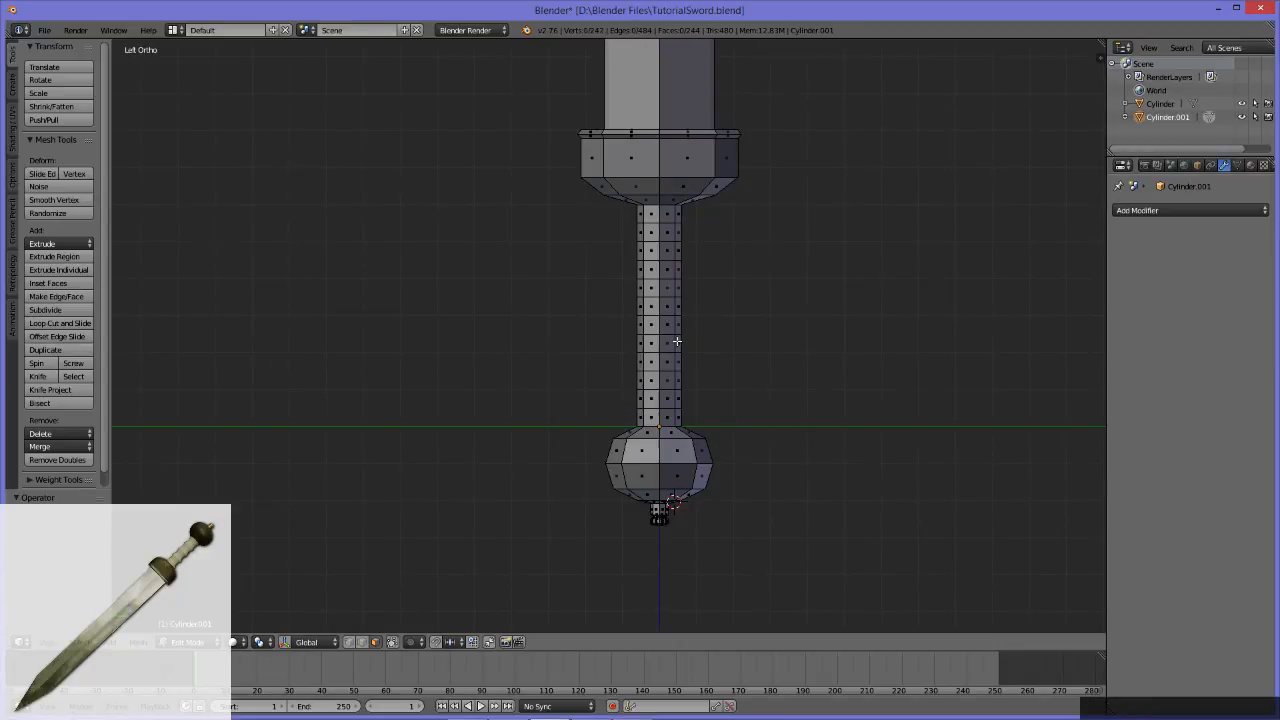
left_click(664, 399, "alt")
left_click(664, 344, "alt+shift")
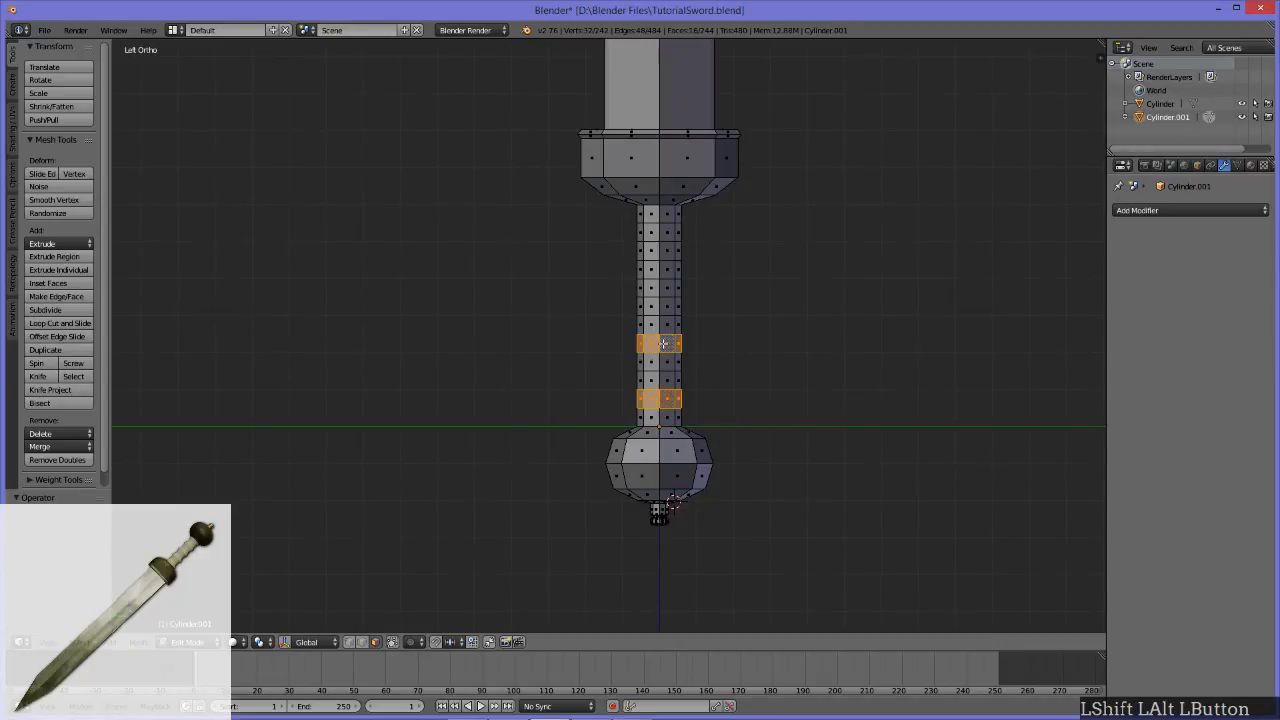
left_click(665, 290, "alt+shift")
left_click(667, 233, "alt+shift")
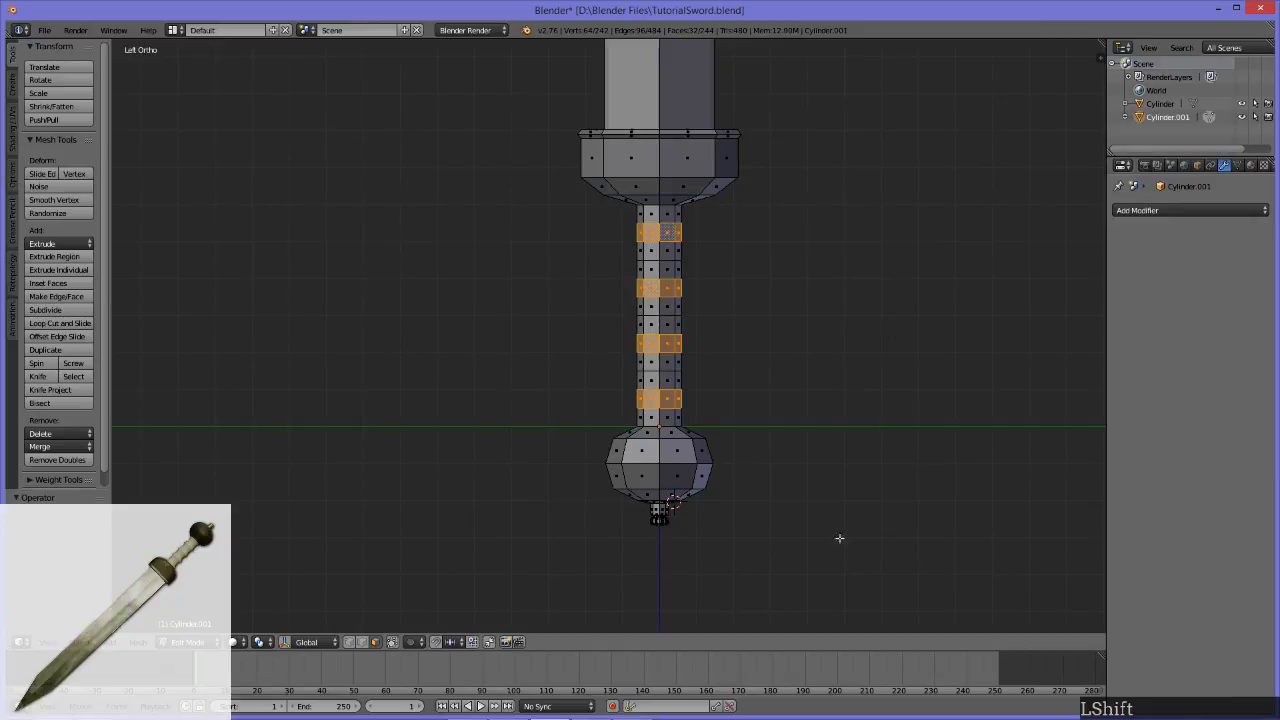
left_click(262, 642)
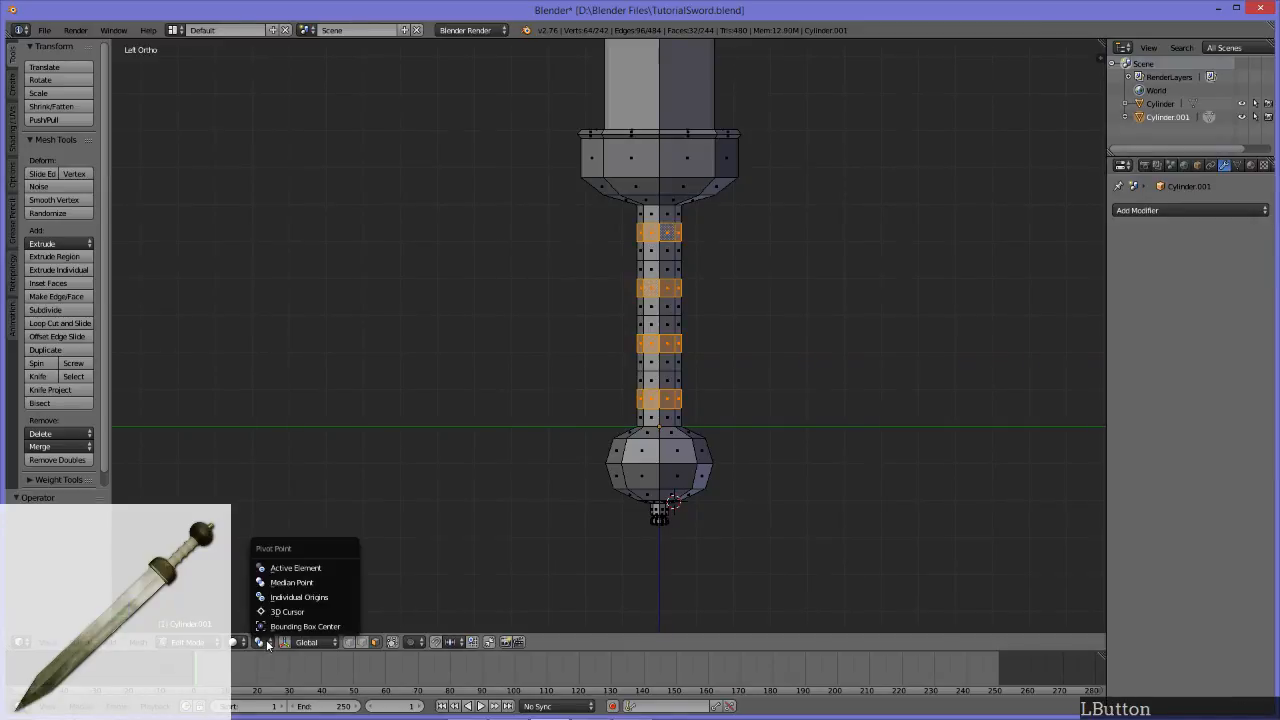
left_click(328, 596)
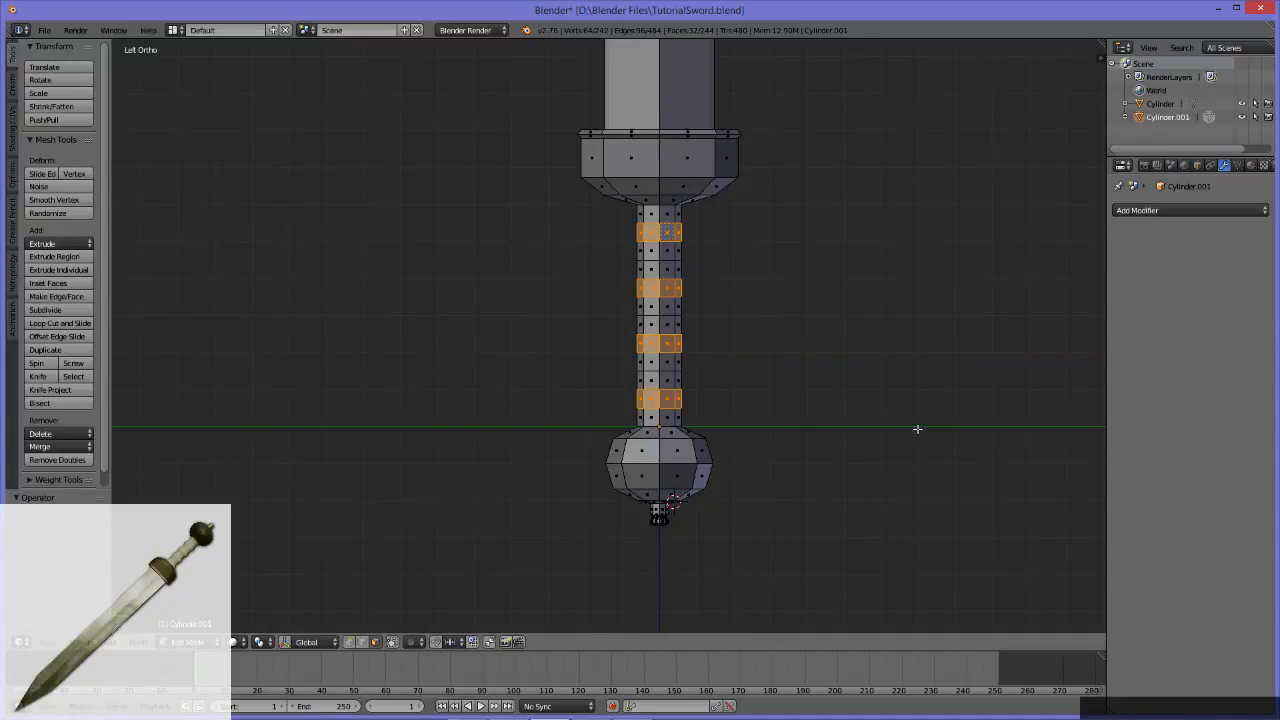
Step: Scale only the middle face ring of the handle section just above the pommel to 0.75
left_click(663, 396, "alt")
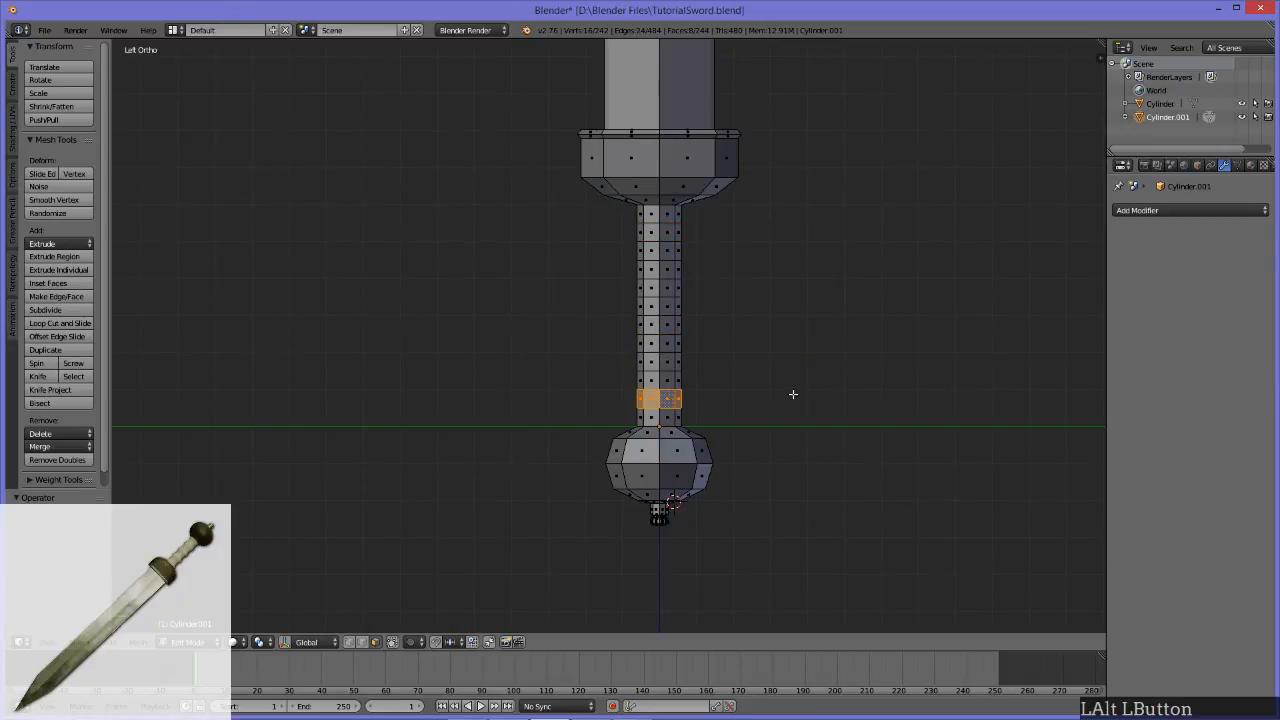
scroll(792, 396, "down", 6)
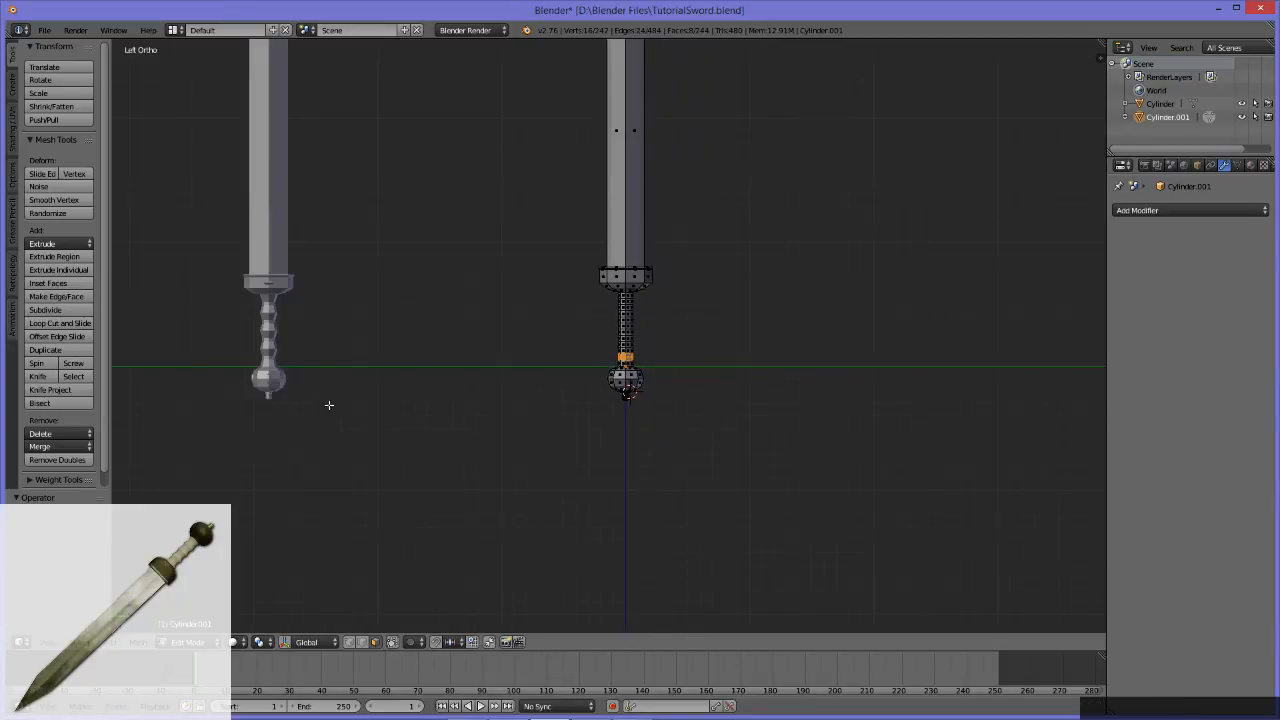
scroll(788, 439, "up", 5)
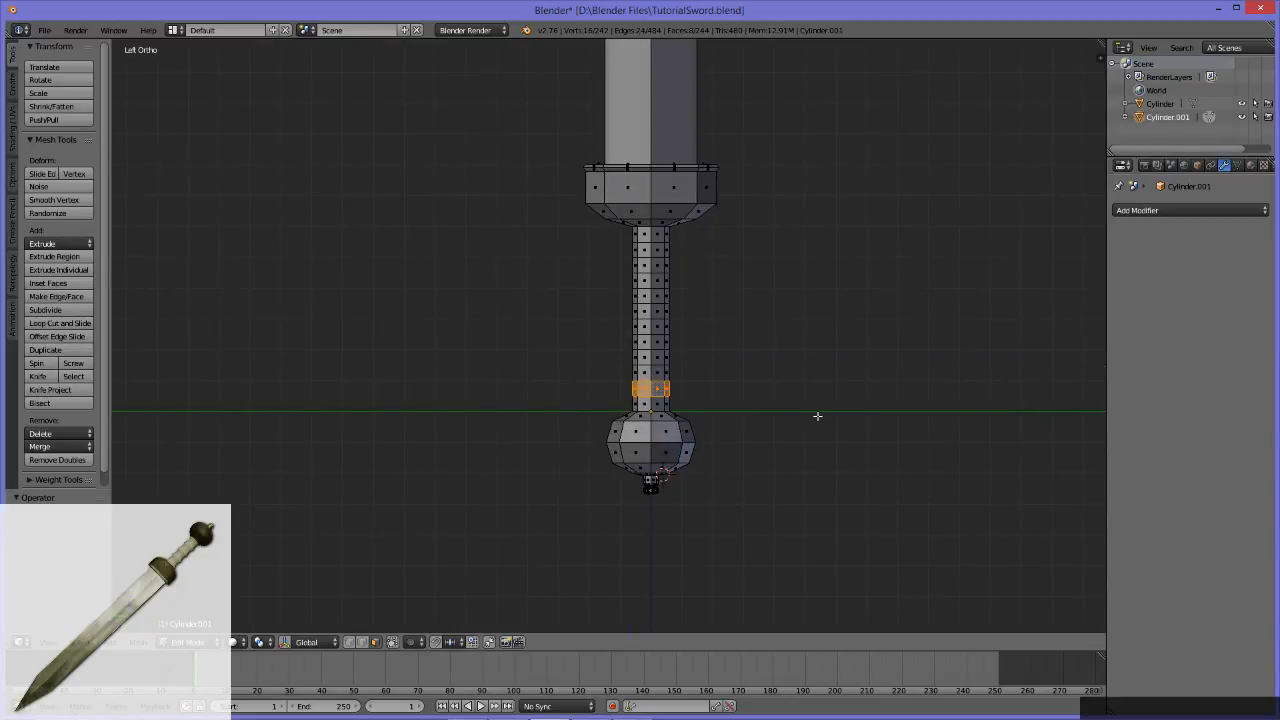
key("s")
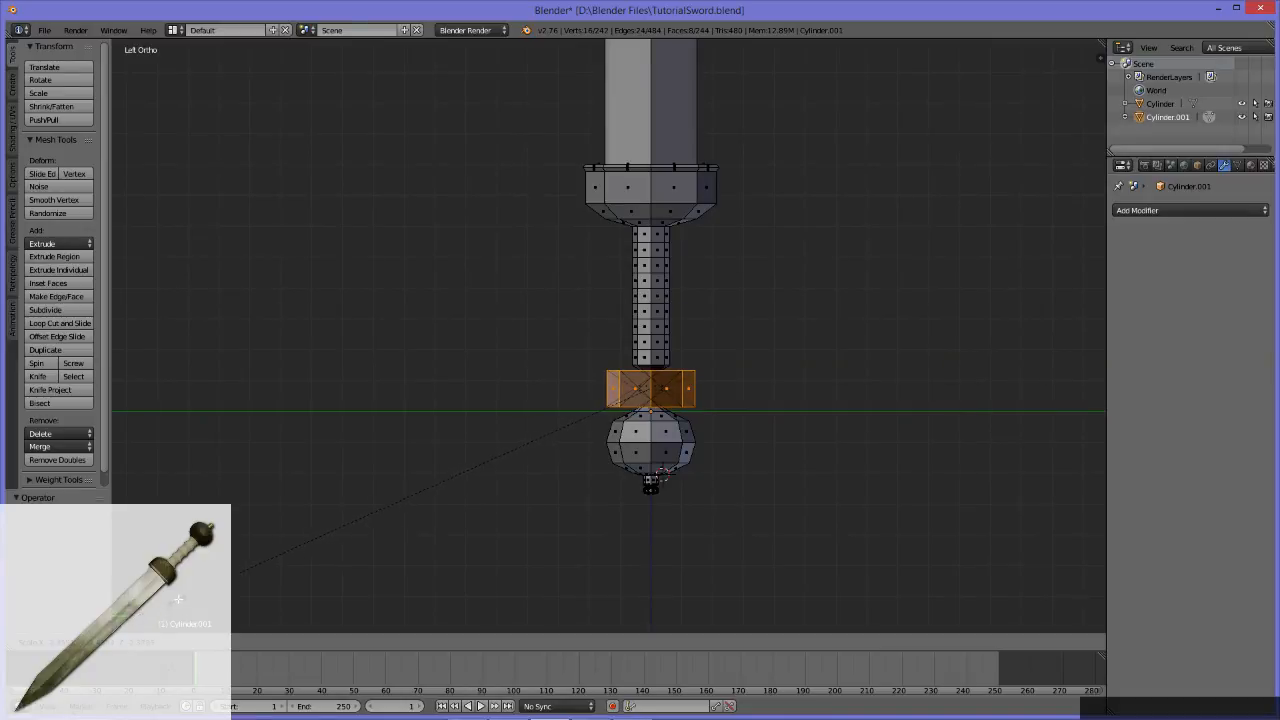
left_click(627, 447)
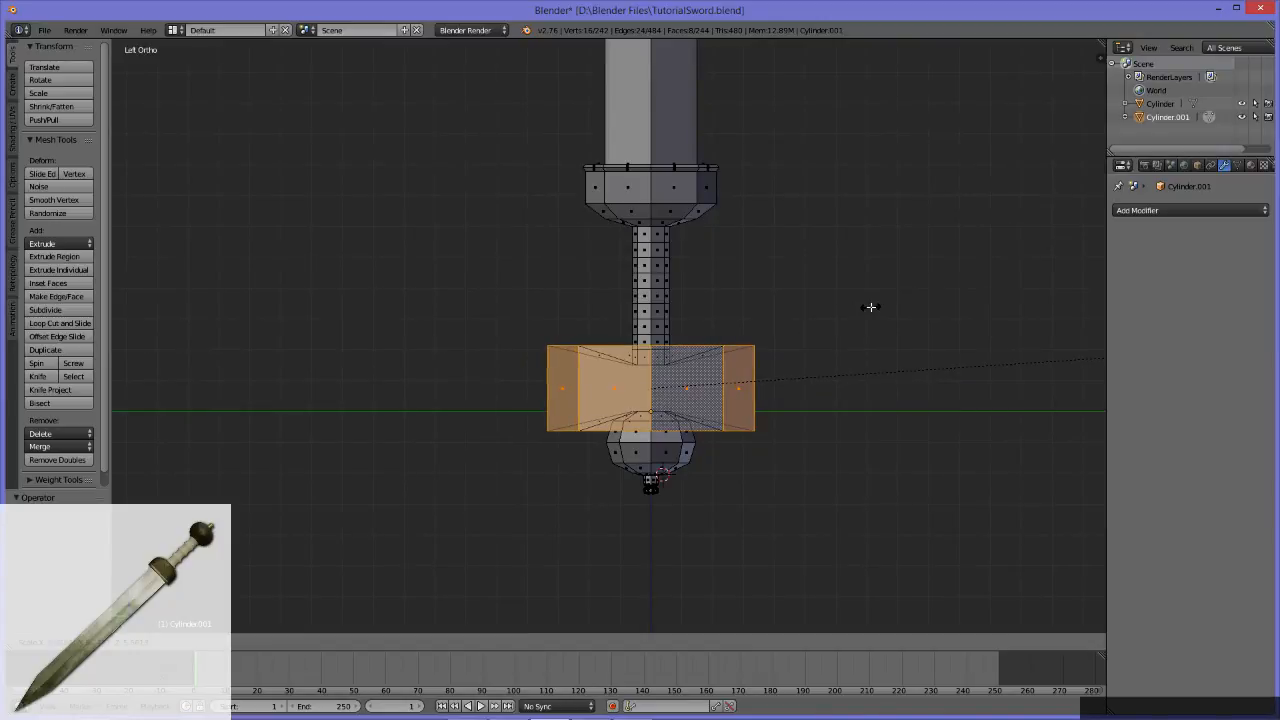
key("0")
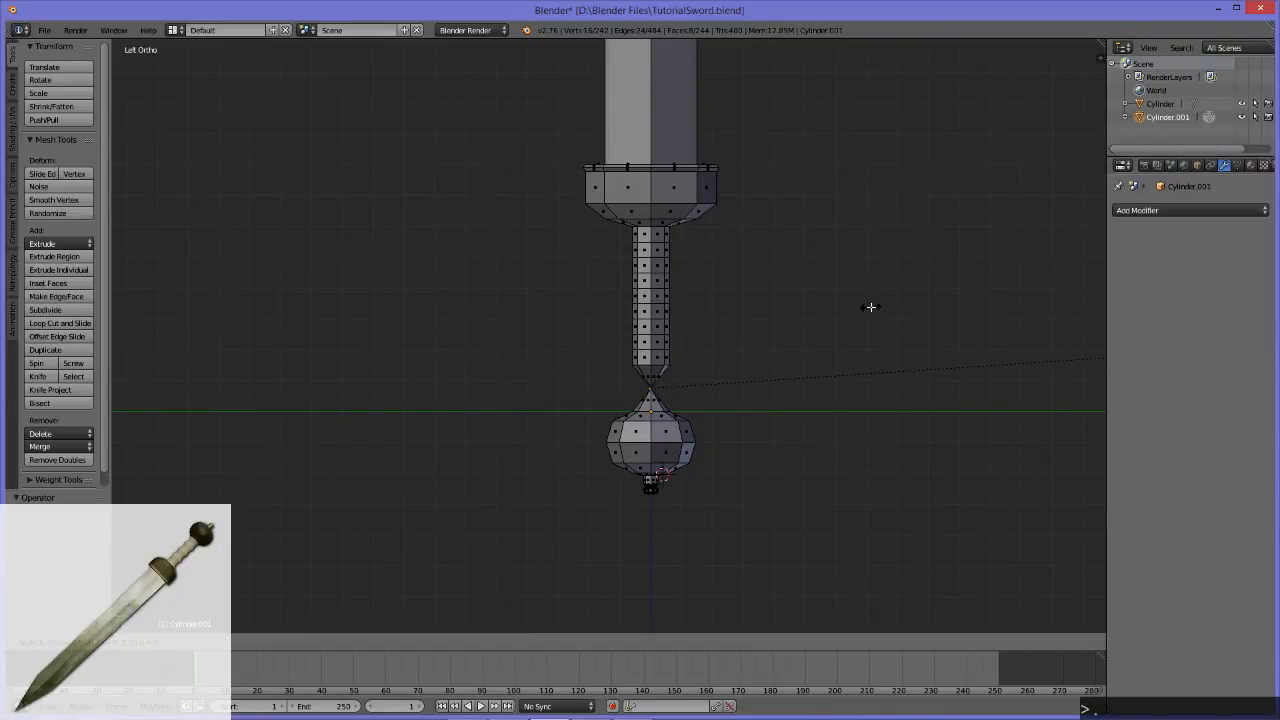
key("7")
key("5")
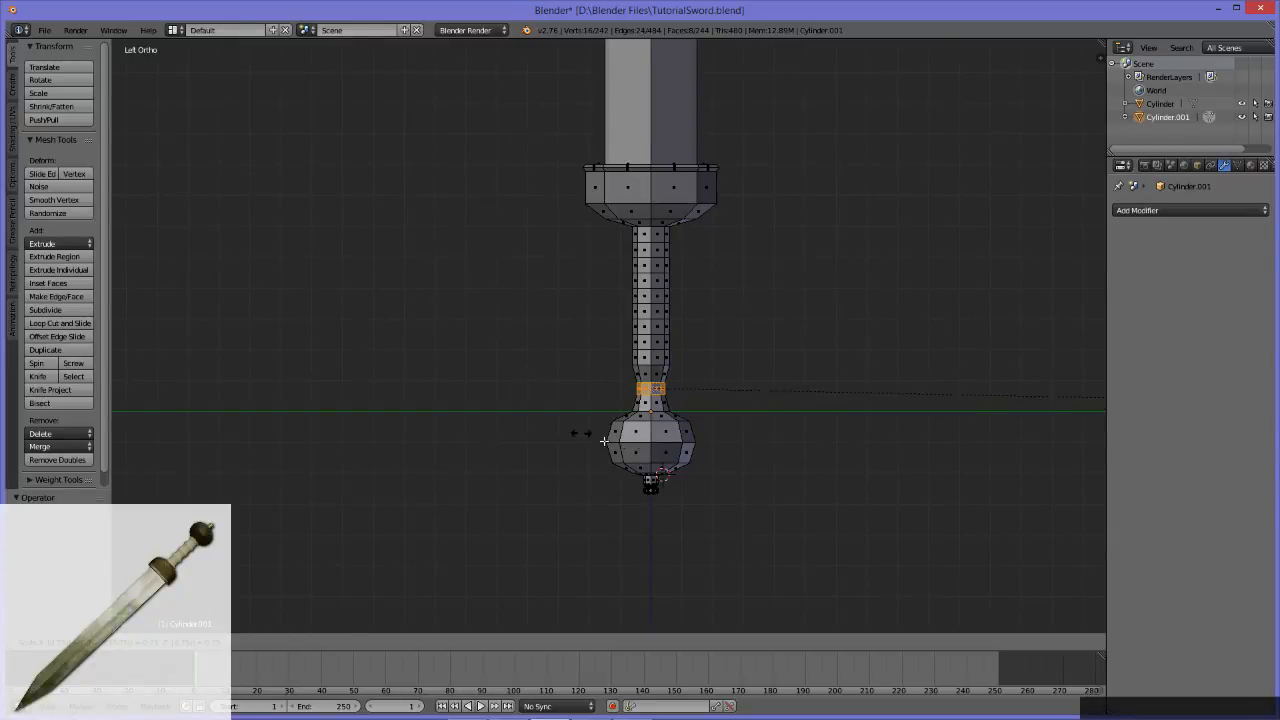
key("KP_Enter")
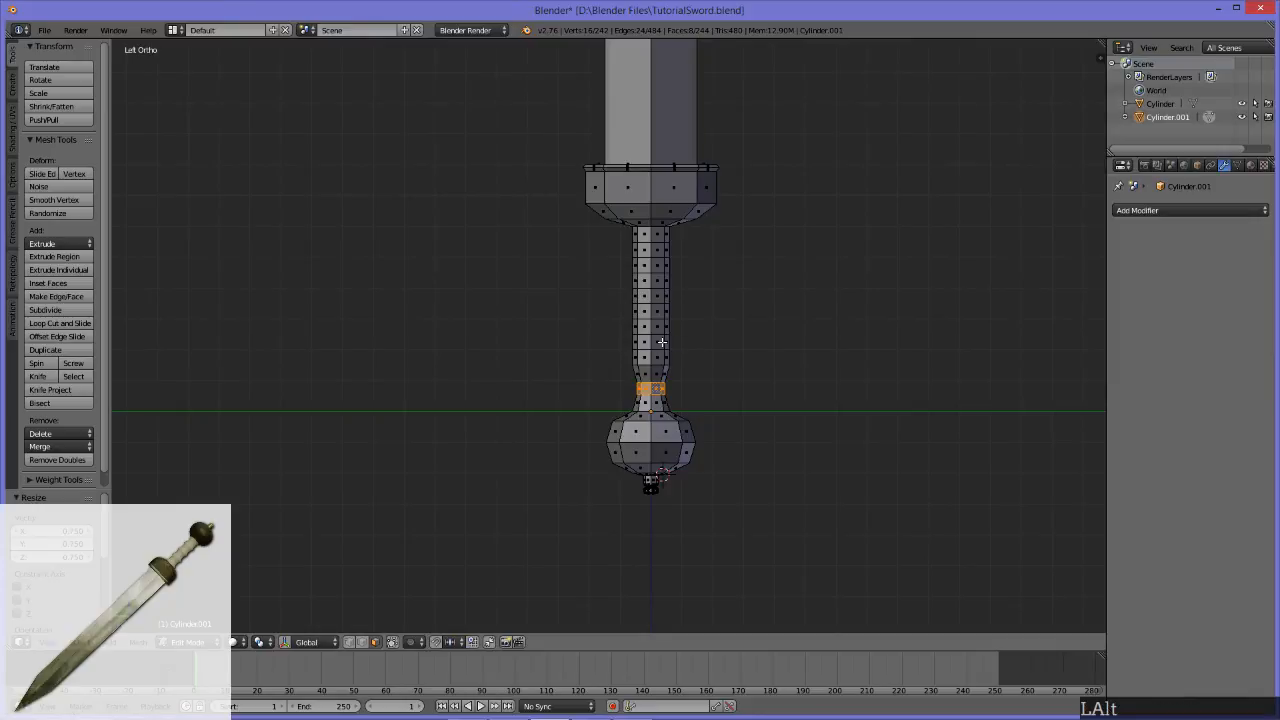
Step: Scale the middle face ring of the second handle section above the pommel to 0.75
left_click(662, 342, "alt")
key("s")
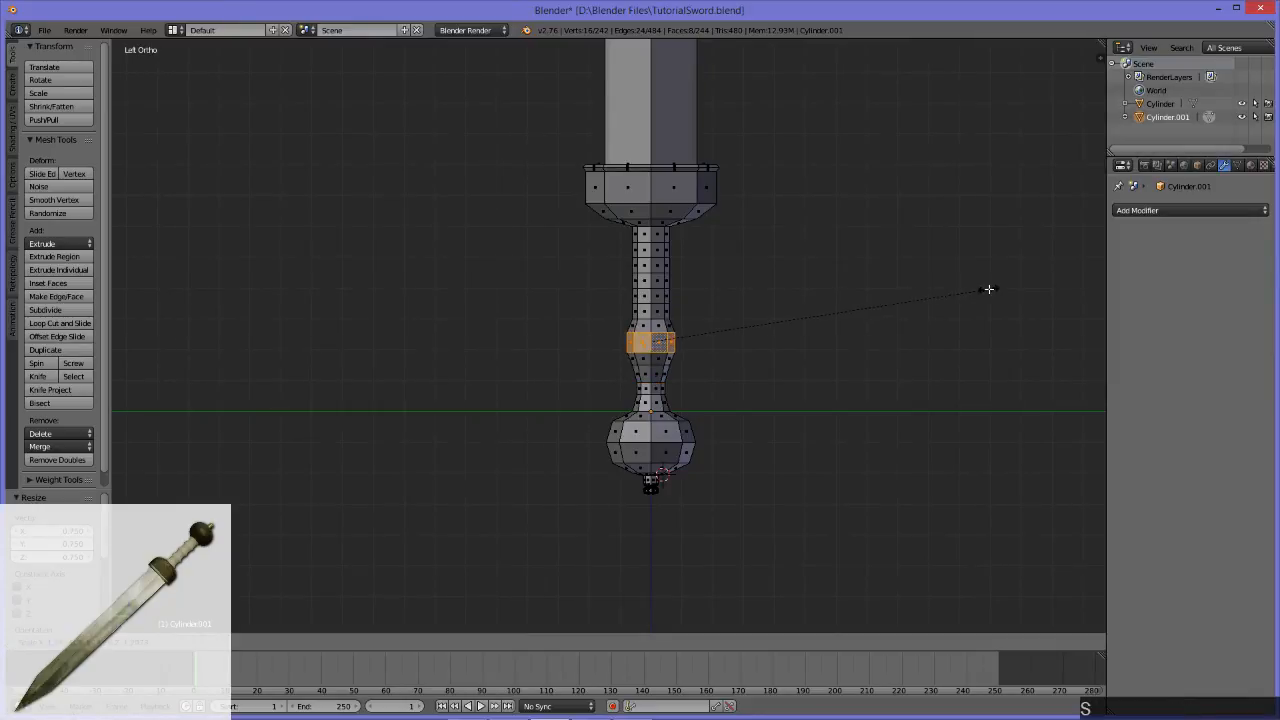
key("0")
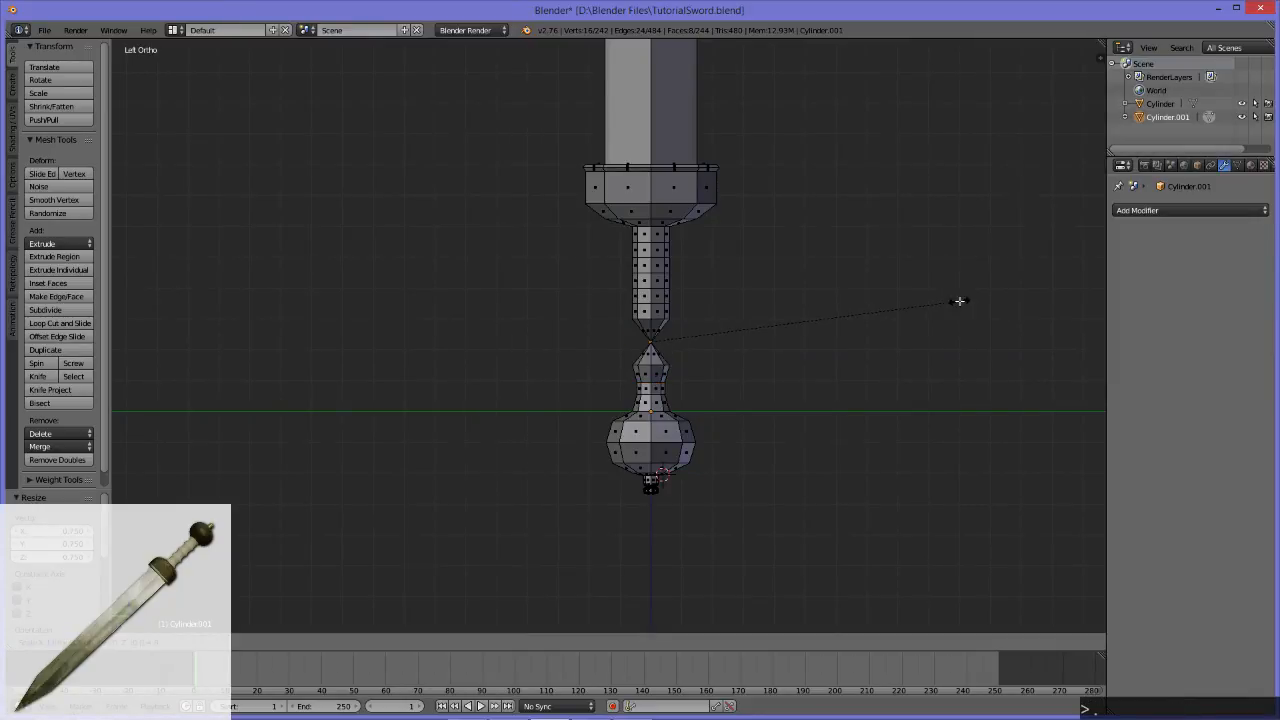
key("5")
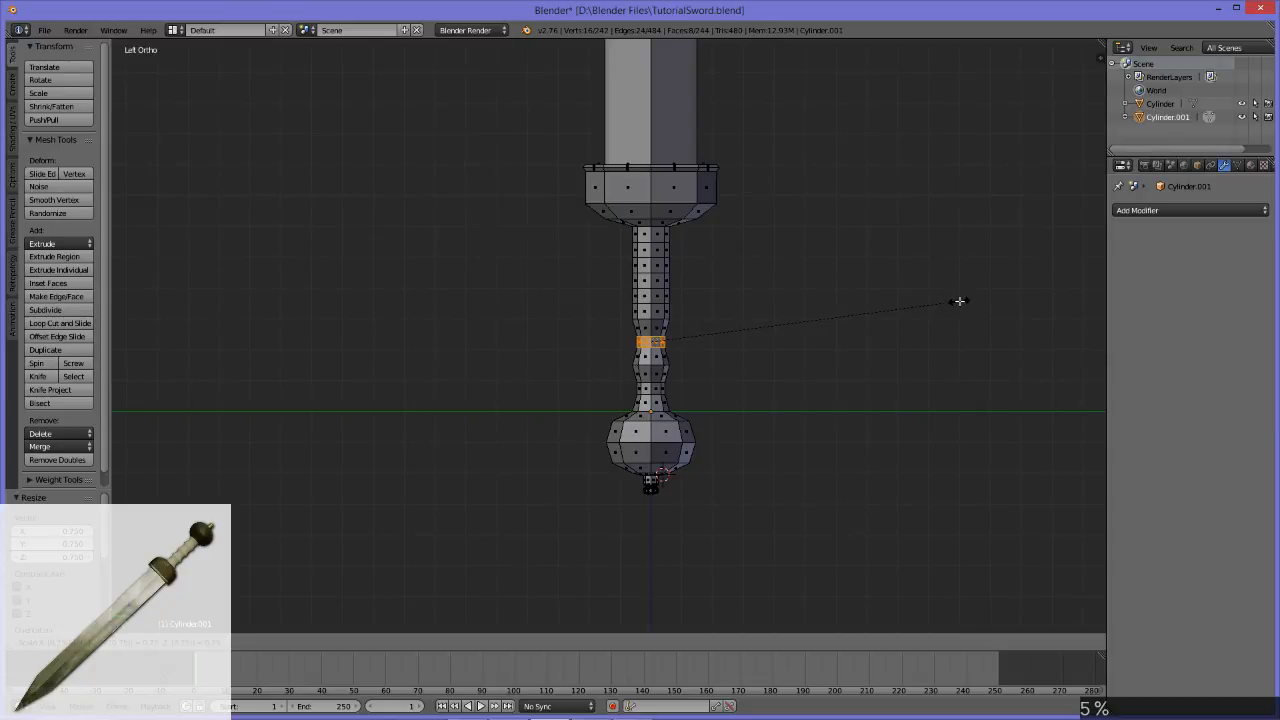
key("KP_Enter")
Step: Scale the middle face ring of the third handle section above the pommel to 0.75
left_click(655, 293, "alt")
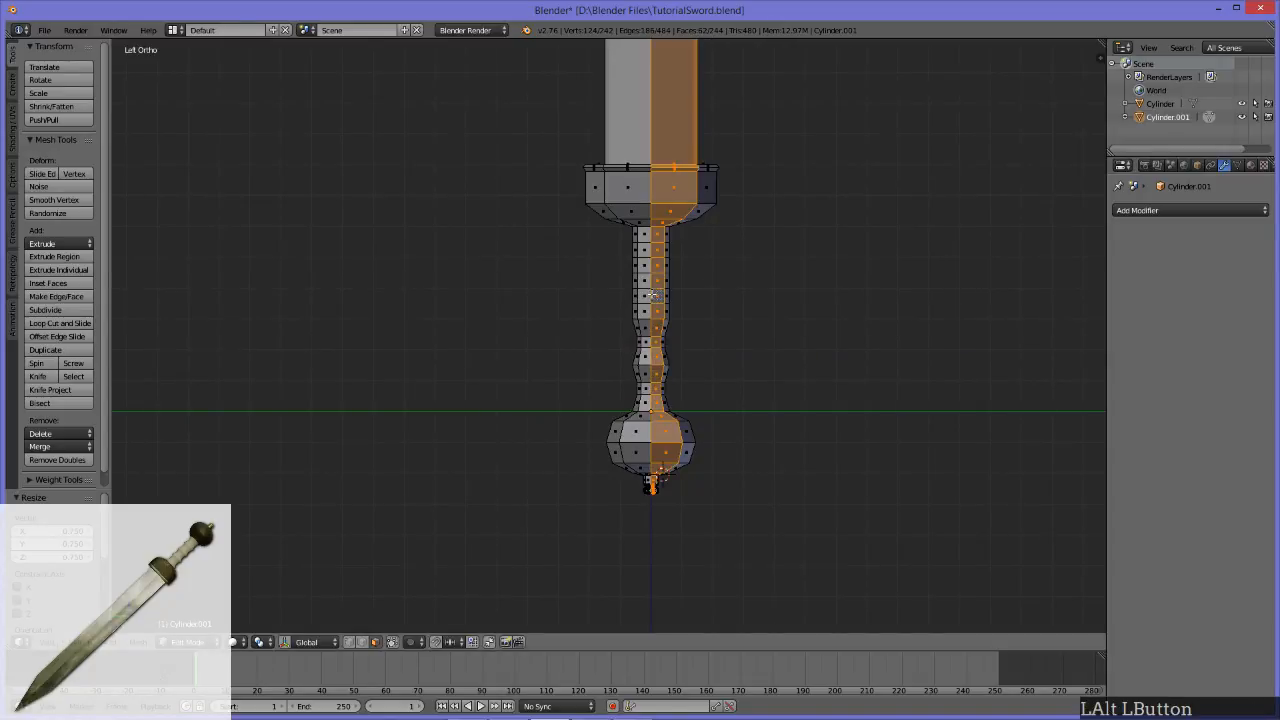
left_click(661, 296, "alt")
key("s")
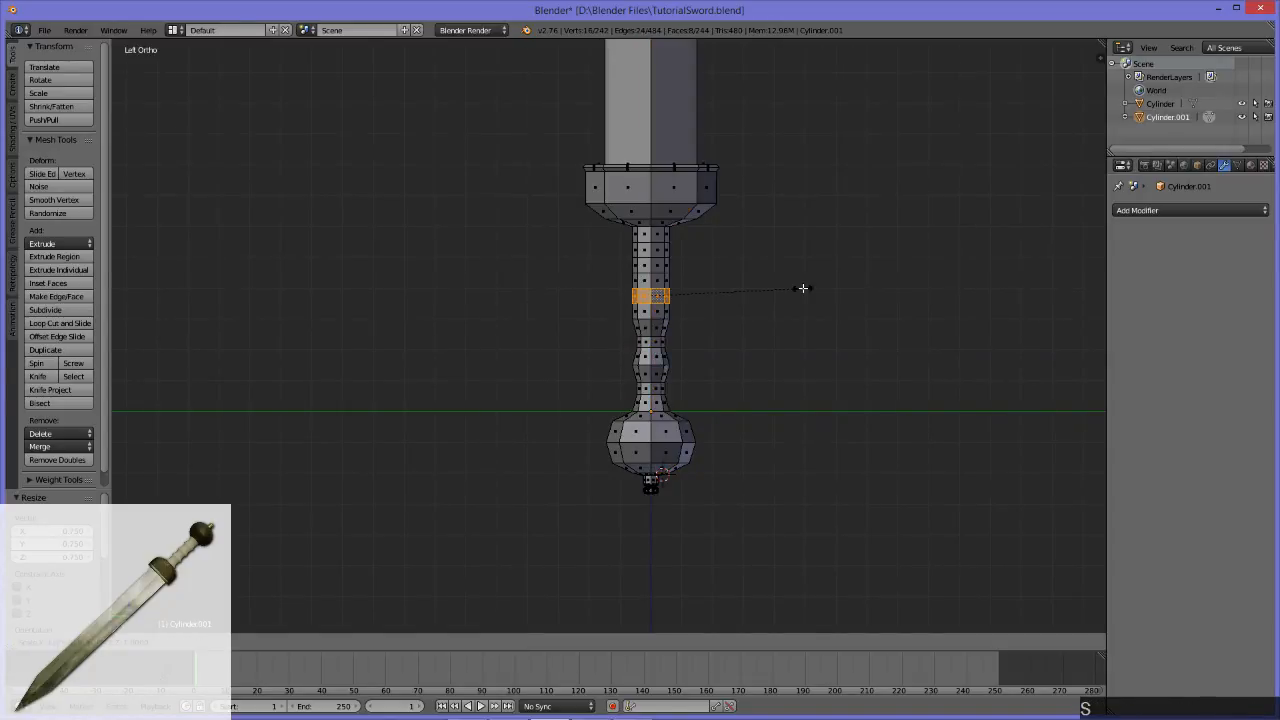
key("0")
key("period")
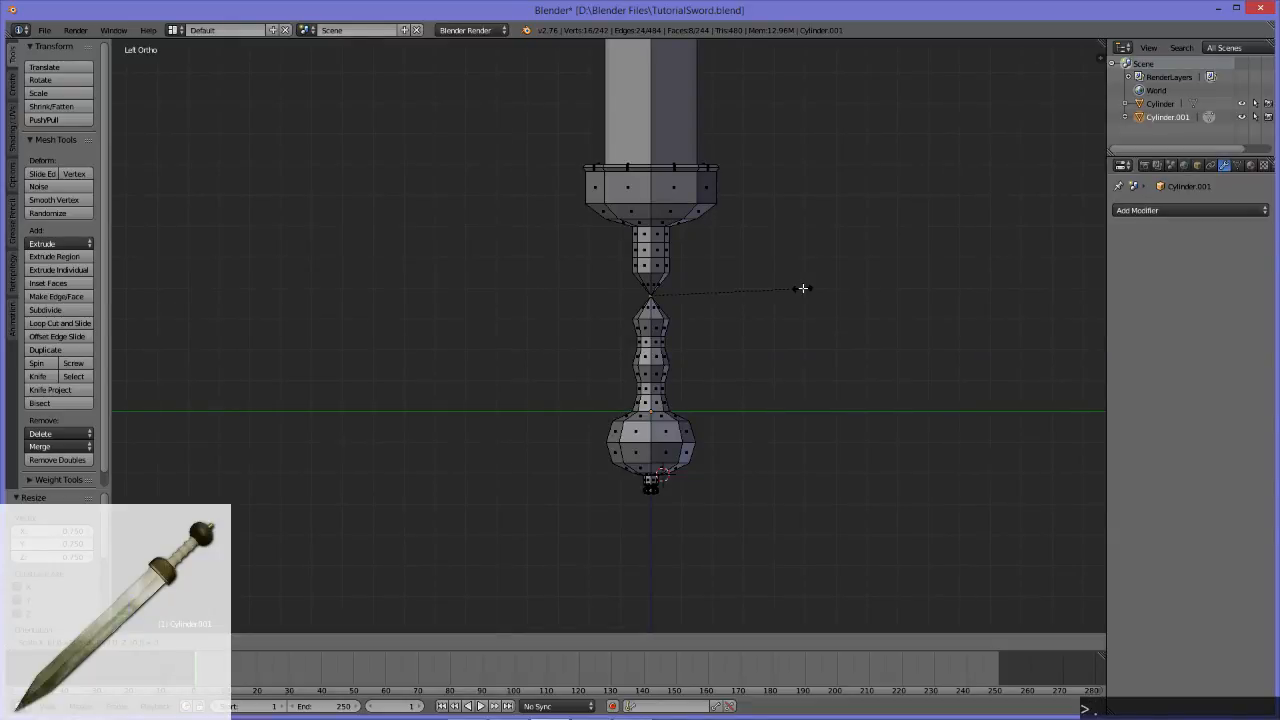
key("5")
key("KP_Enter")
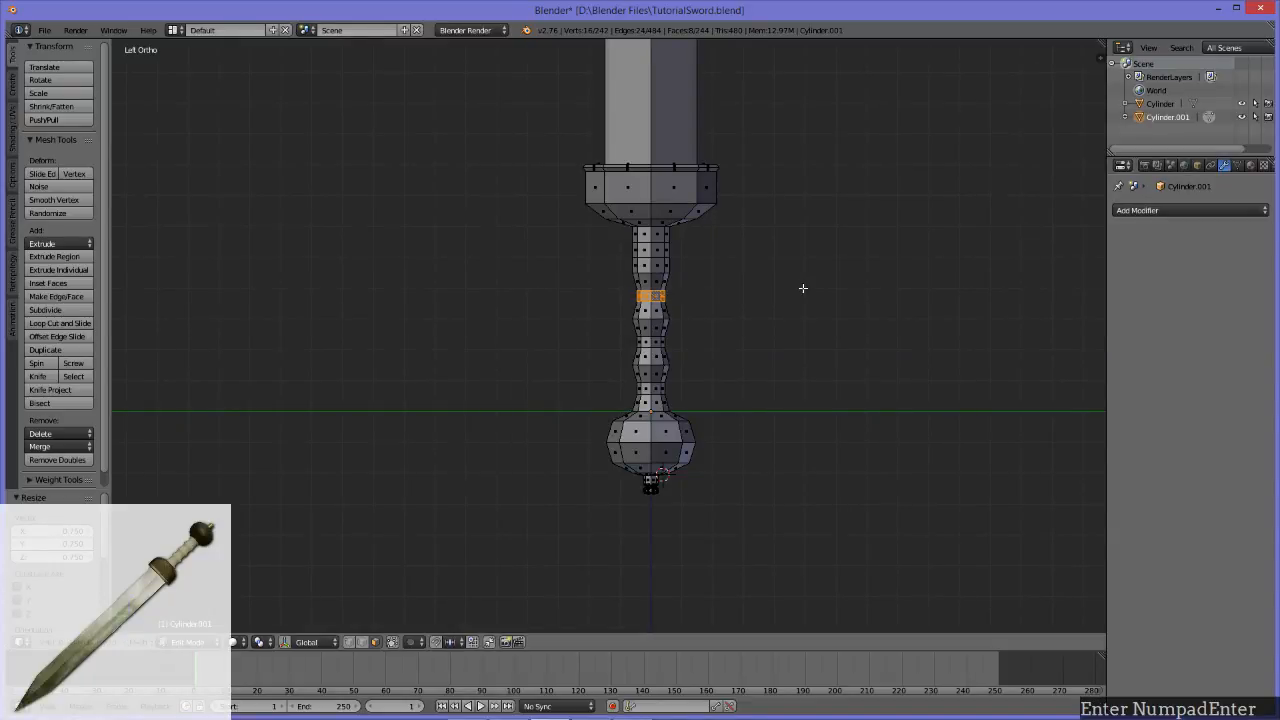
Step: Scale the middle face ring of the handle section just below the guard to 0.75
left_click(660, 244, "alt")
left_click(652, 249, "alt")
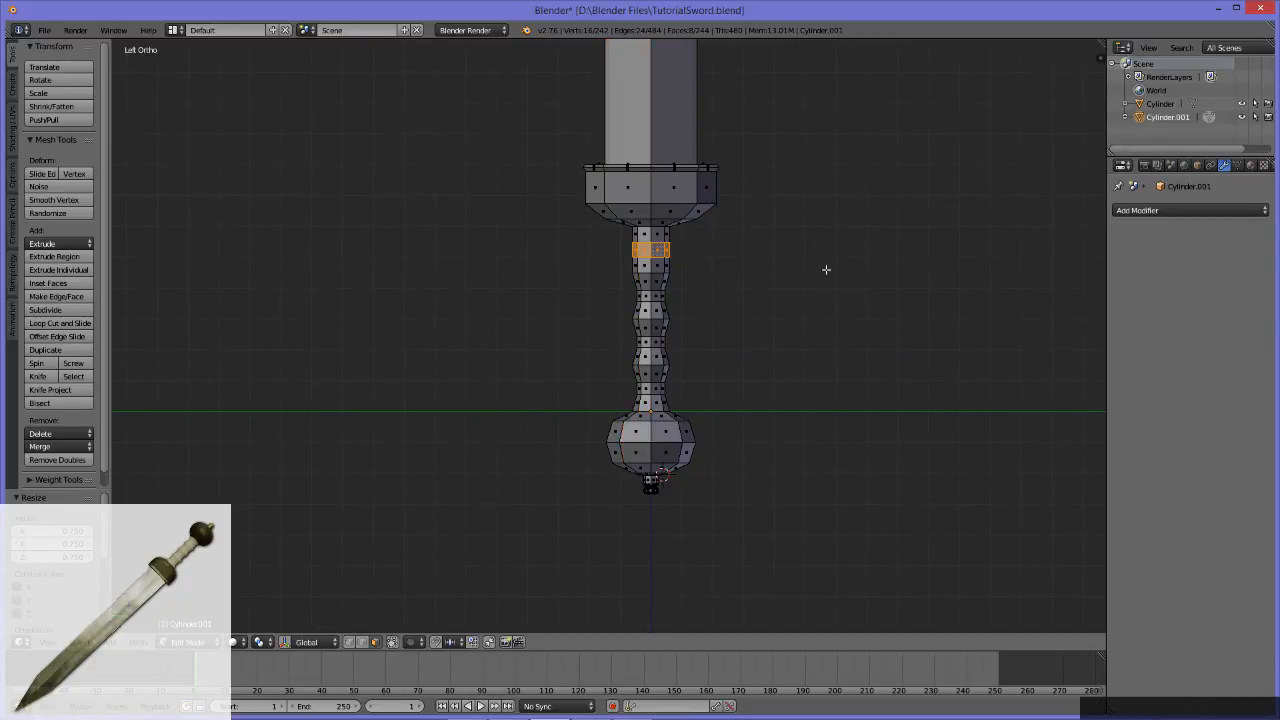
key("s")
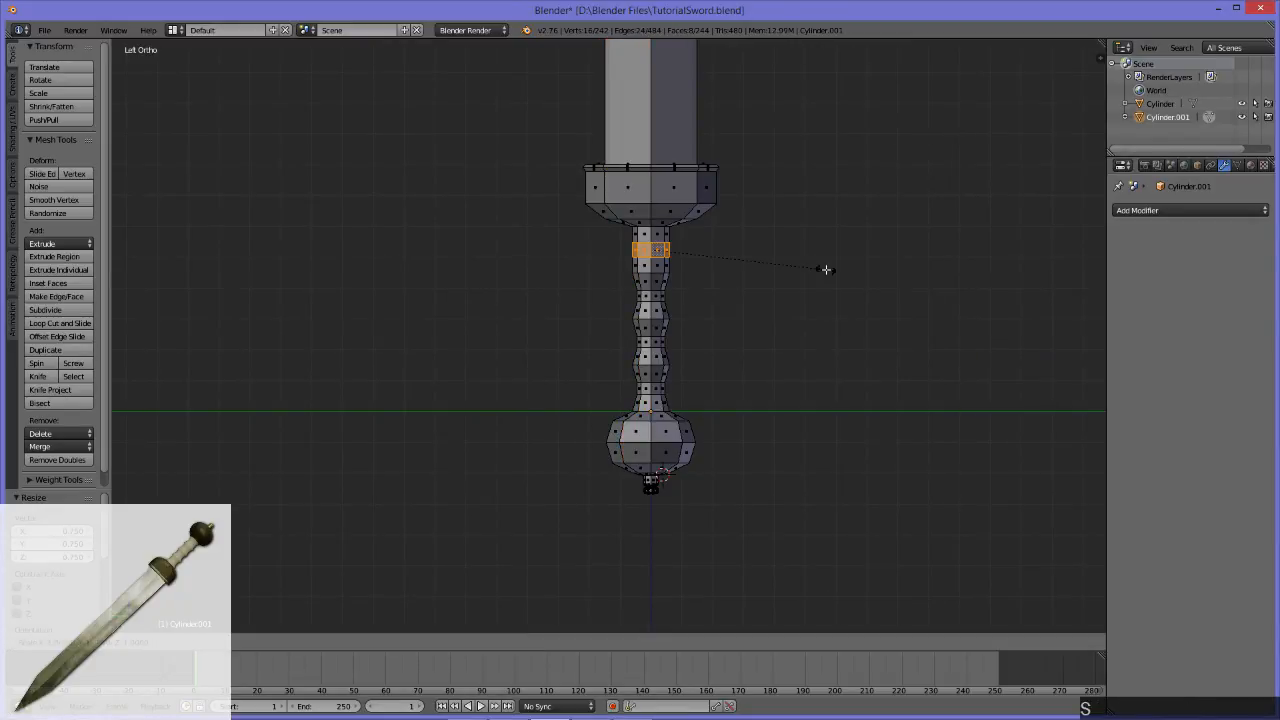
key("0")
key("5")
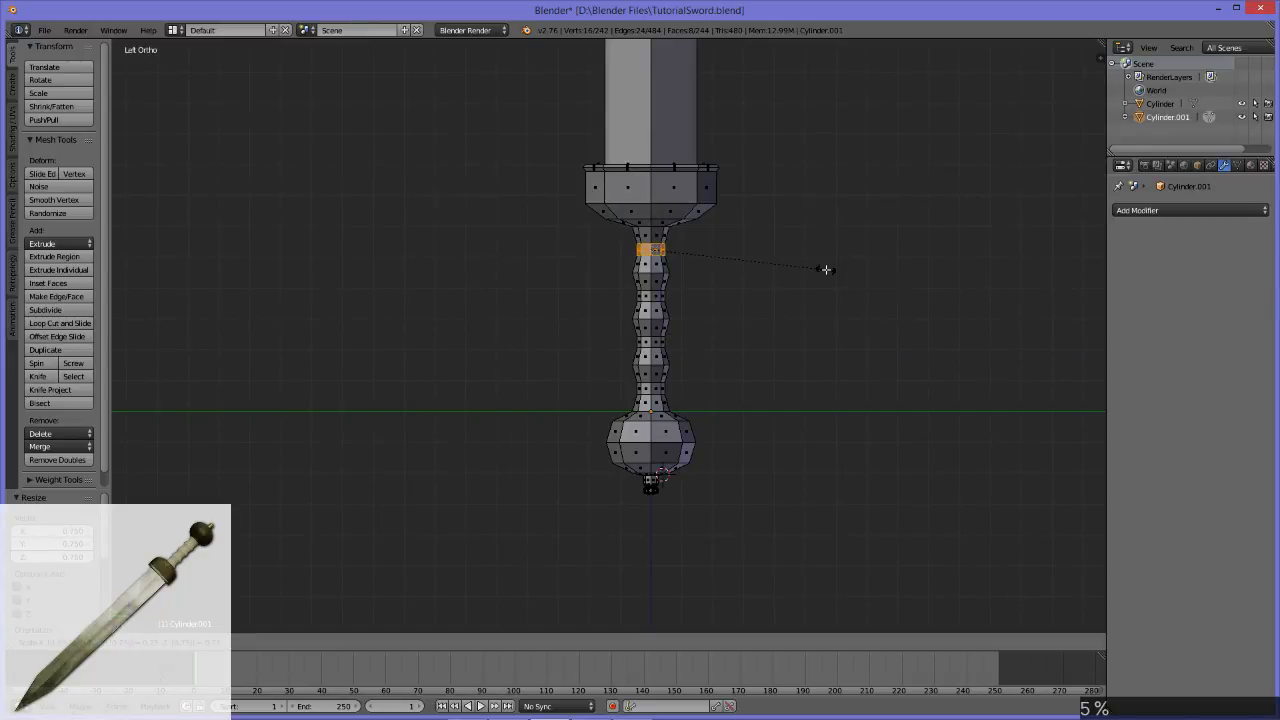
key("KP_Enter")
Step: Examine the whole sword outside Edit Mode and compare its ribbed handle with the finished sword beside it
middle_click_drag(881, 348, 661, 345)
scroll(729, 310, "down", 3)
key("Tab")
scroll(697, 338, "down", 3)
key("Tab")
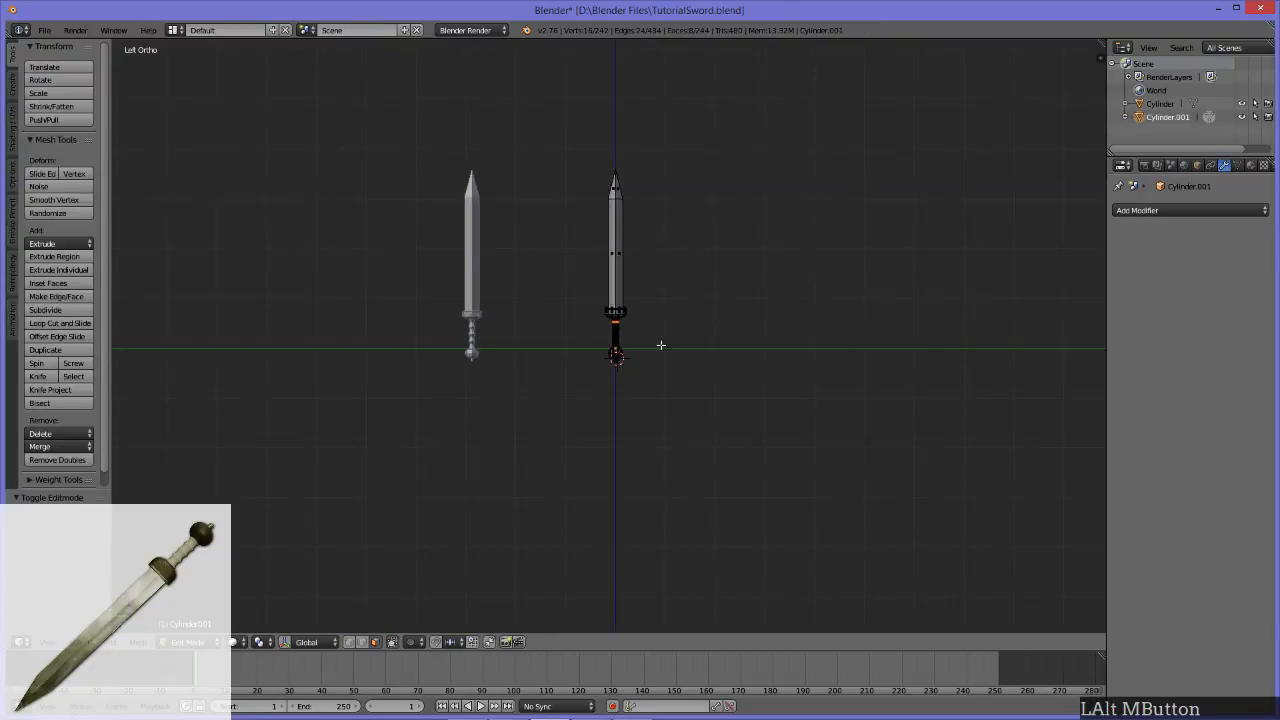
scroll(661, 345, "up", 8)
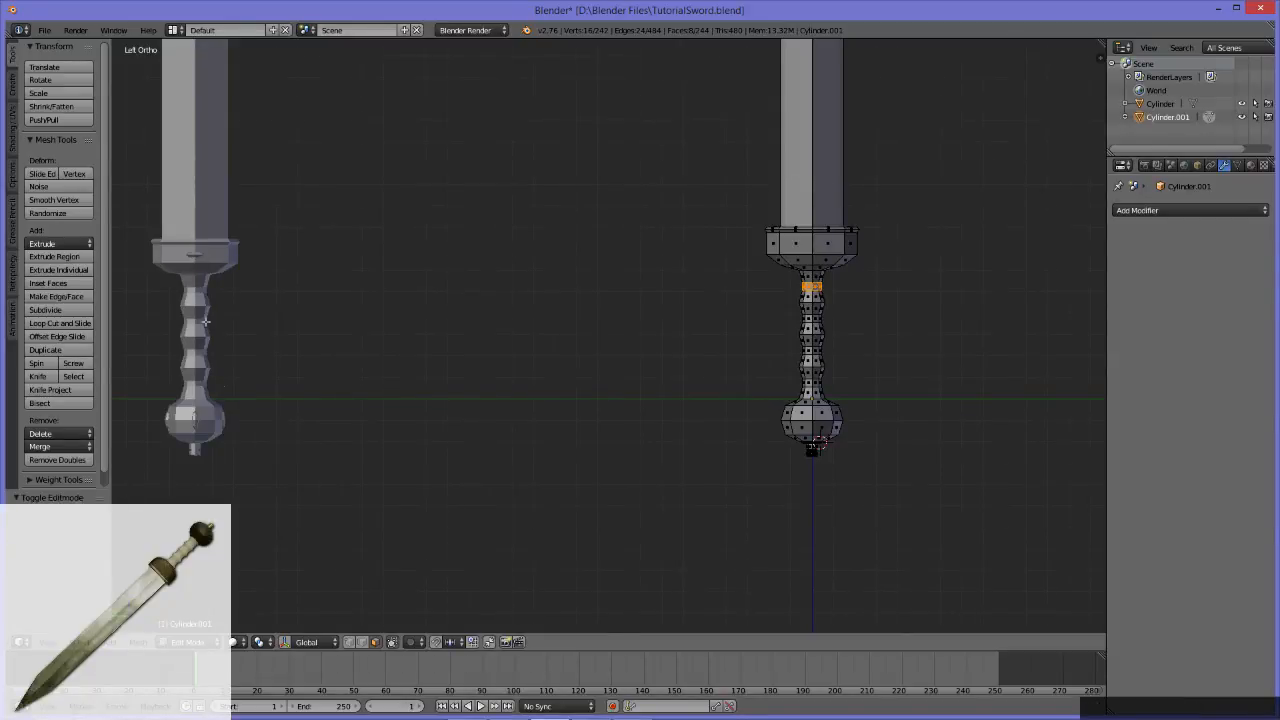
middle_click_drag(254, 294, 214, 438)
middle_click_drag(1062, 366, 823, 373)
left_click(820, 441)
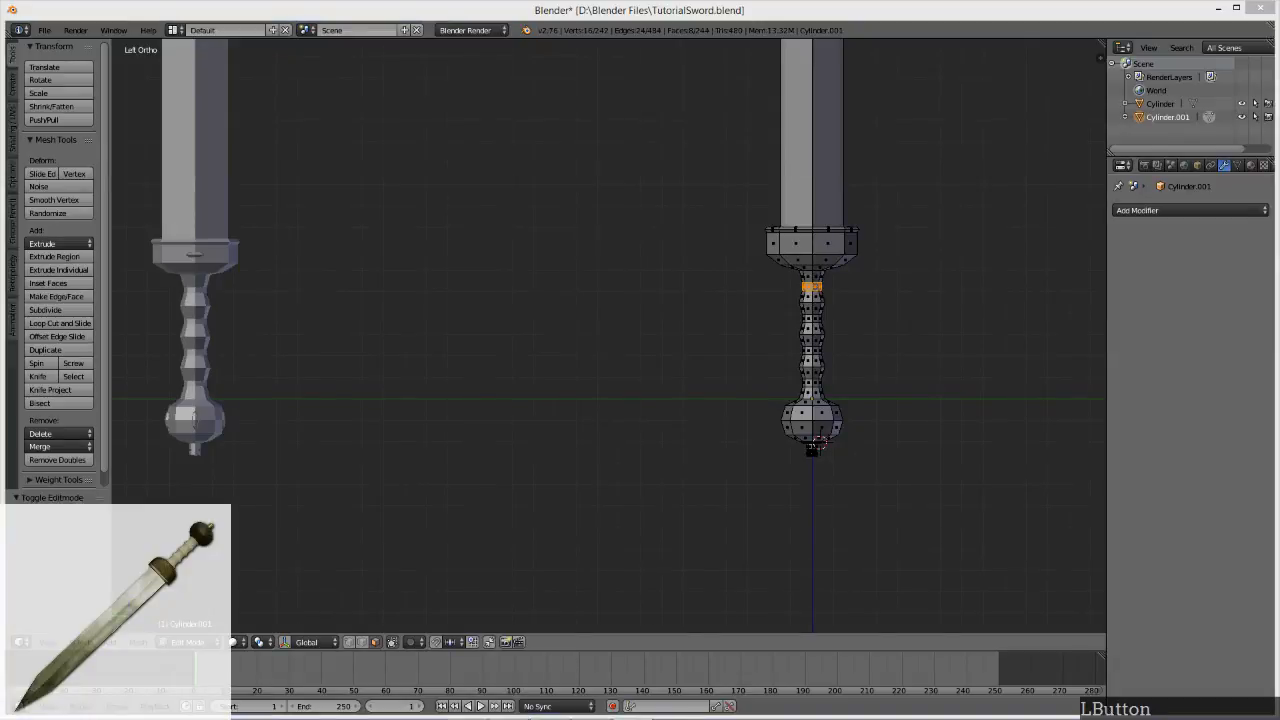
left_click(818, 442)
middle_click_drag(851, 374, 641, 391, "alt")
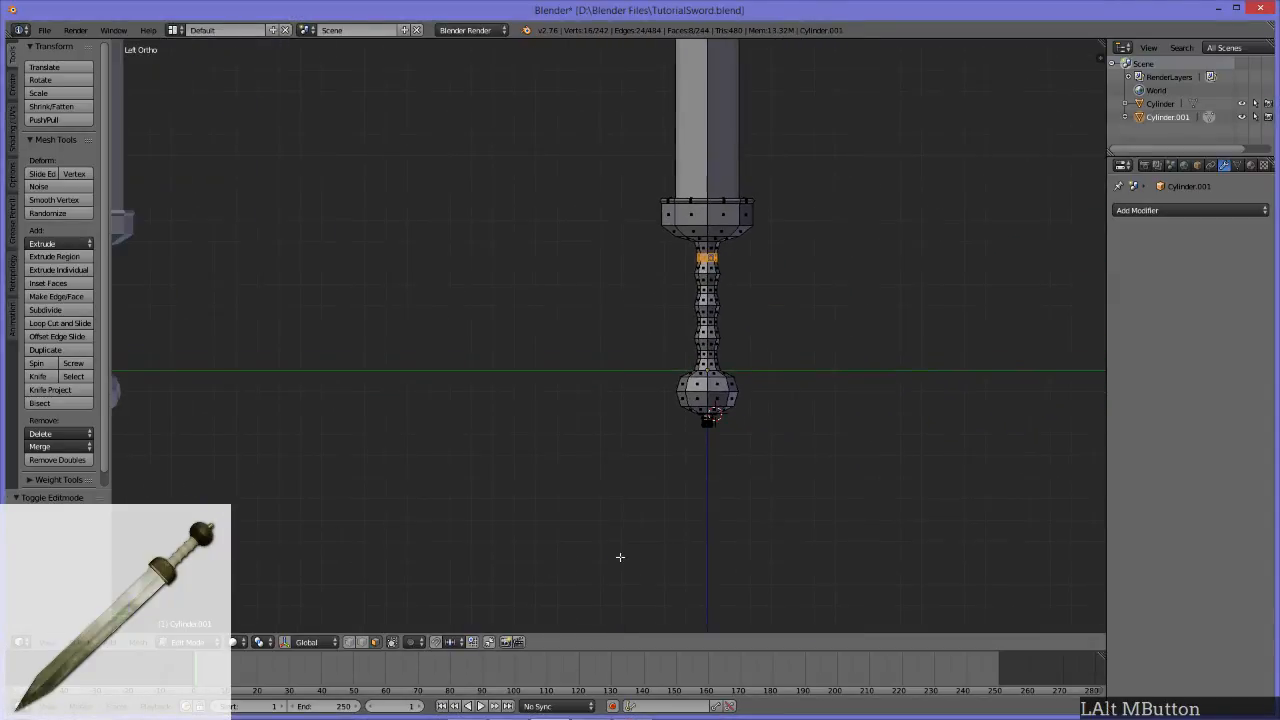
left_click(119, 640)
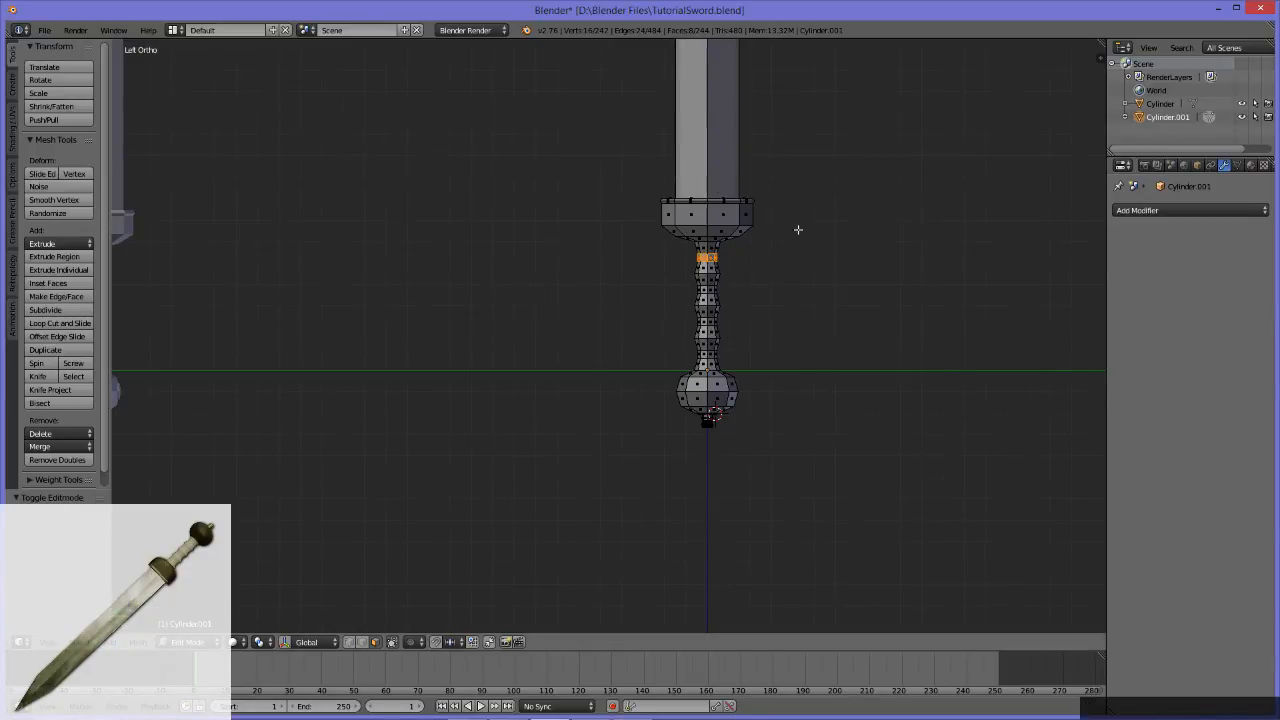
left_click(115, 644)
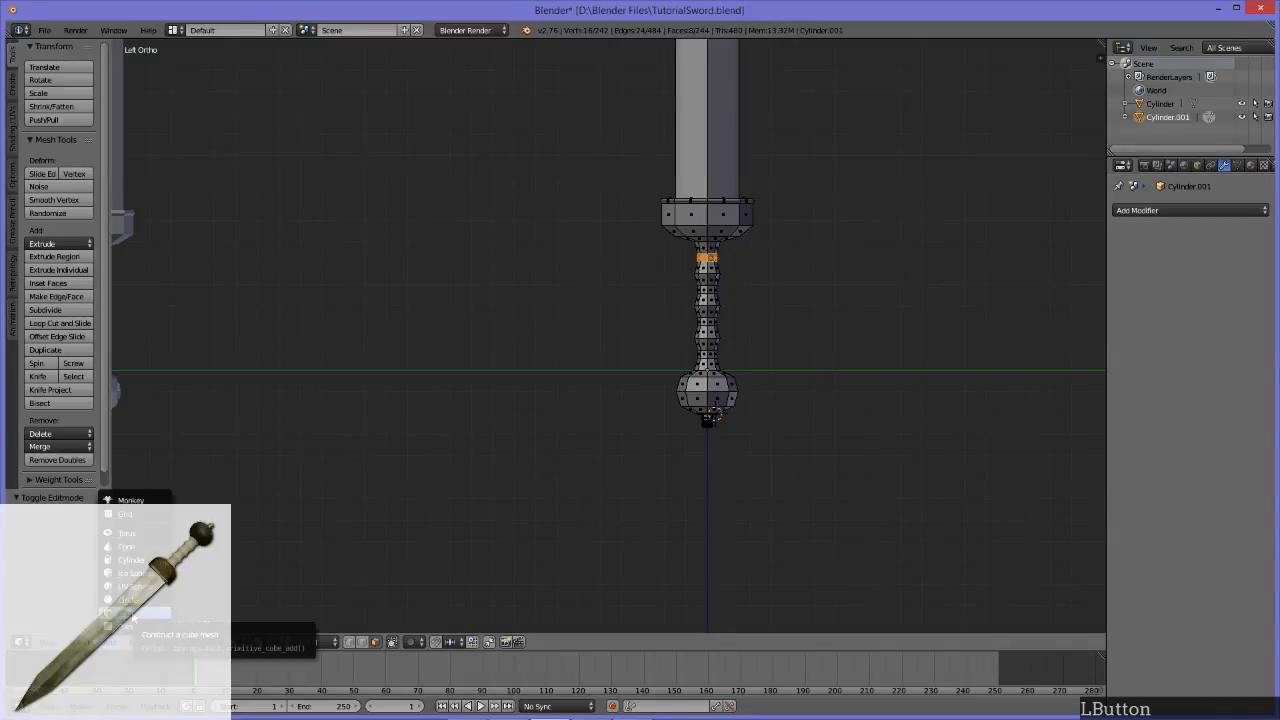
left_click(133, 613)
scroll(674, 365, "down", 4)
mouse_move(484, 339)
middle_mouse_down()
mouse_move(726, 374)
mouse_move(506, 346)
middle_mouse_up()
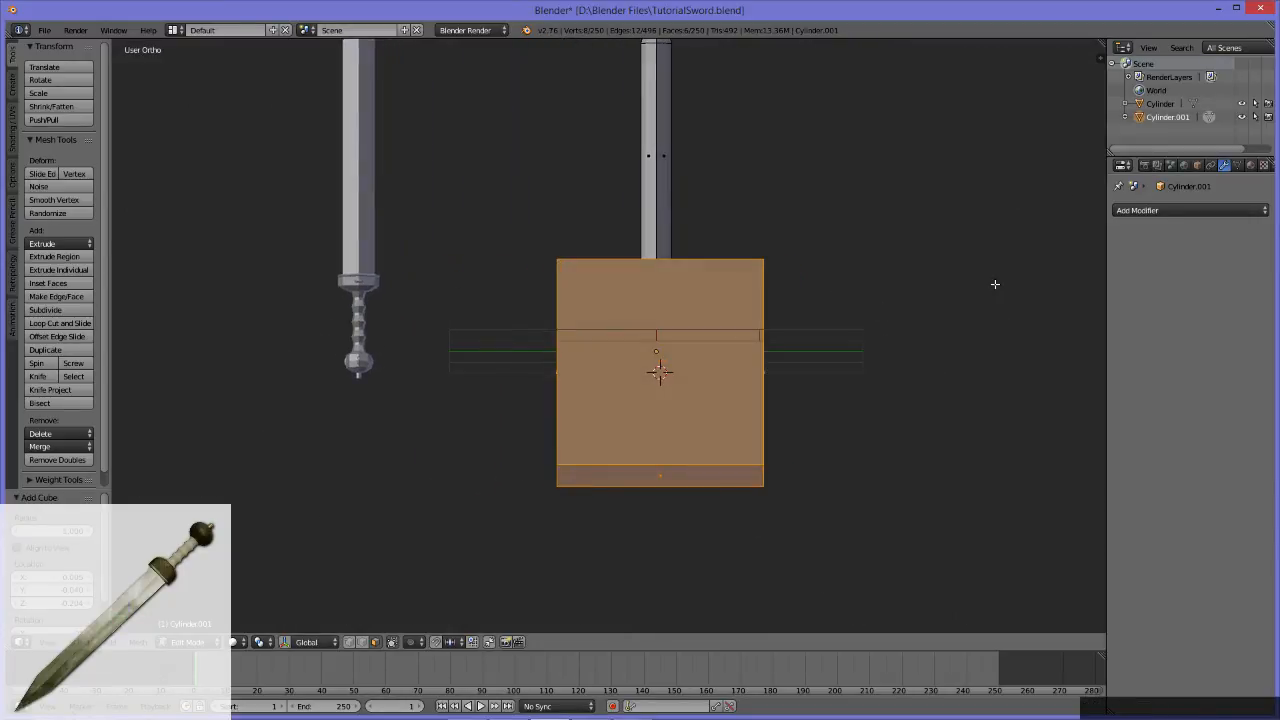
key("s")
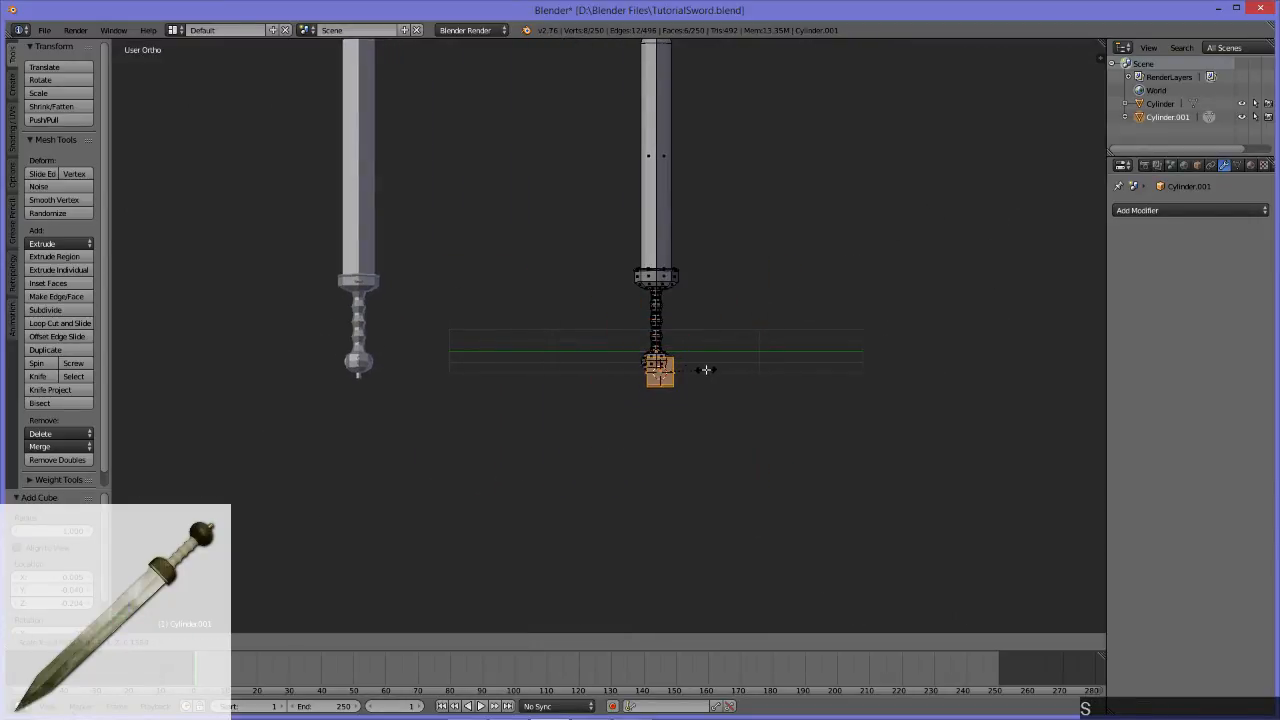
left_click(706, 370)
middle_click_drag(706, 370, 704, 386)
scroll(704, 386, "up", 5)
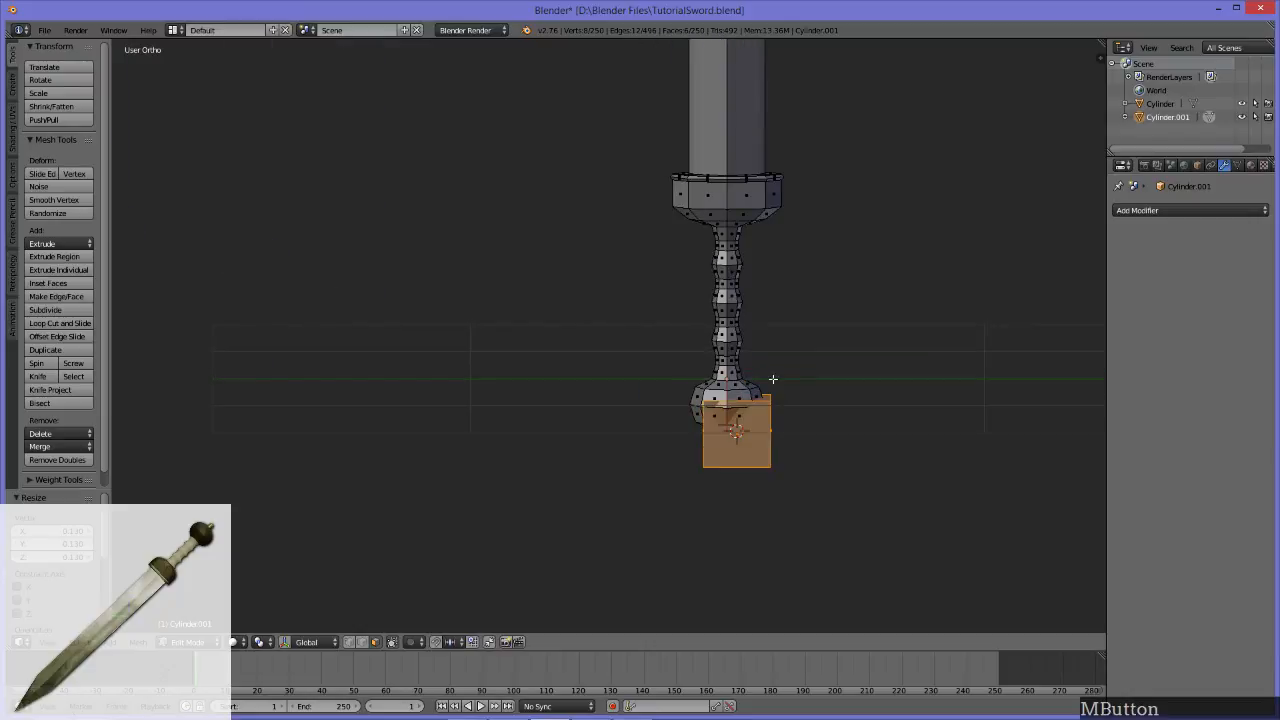
scroll(780, 430, "up", 3)
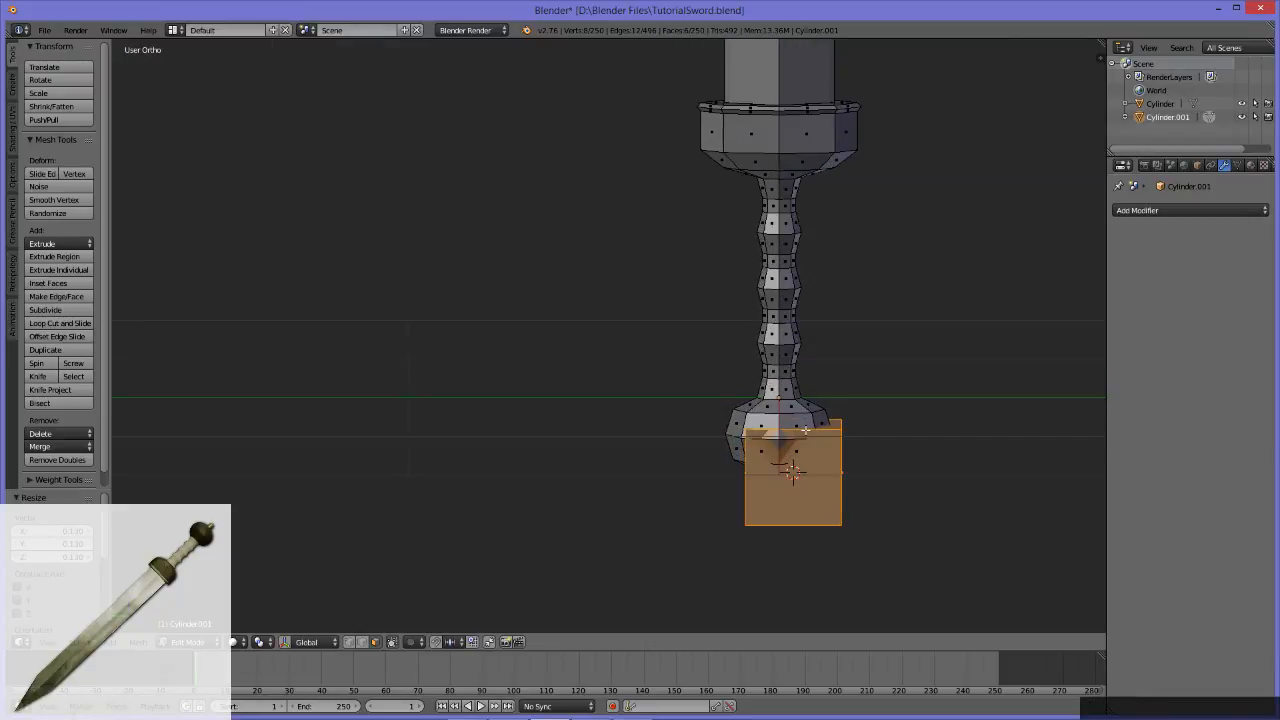
middle_click_drag(706, 427, 722, 401)
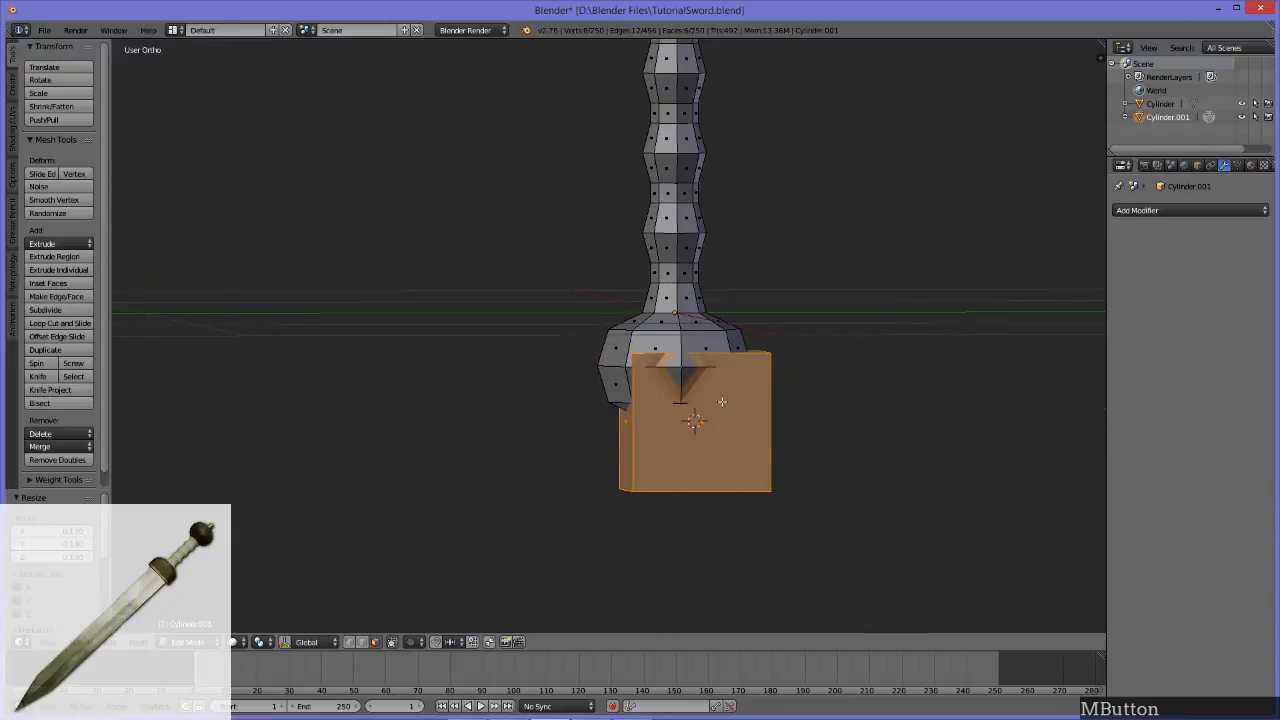
key("ctrl+z")
scroll(722, 401, "down", 3)
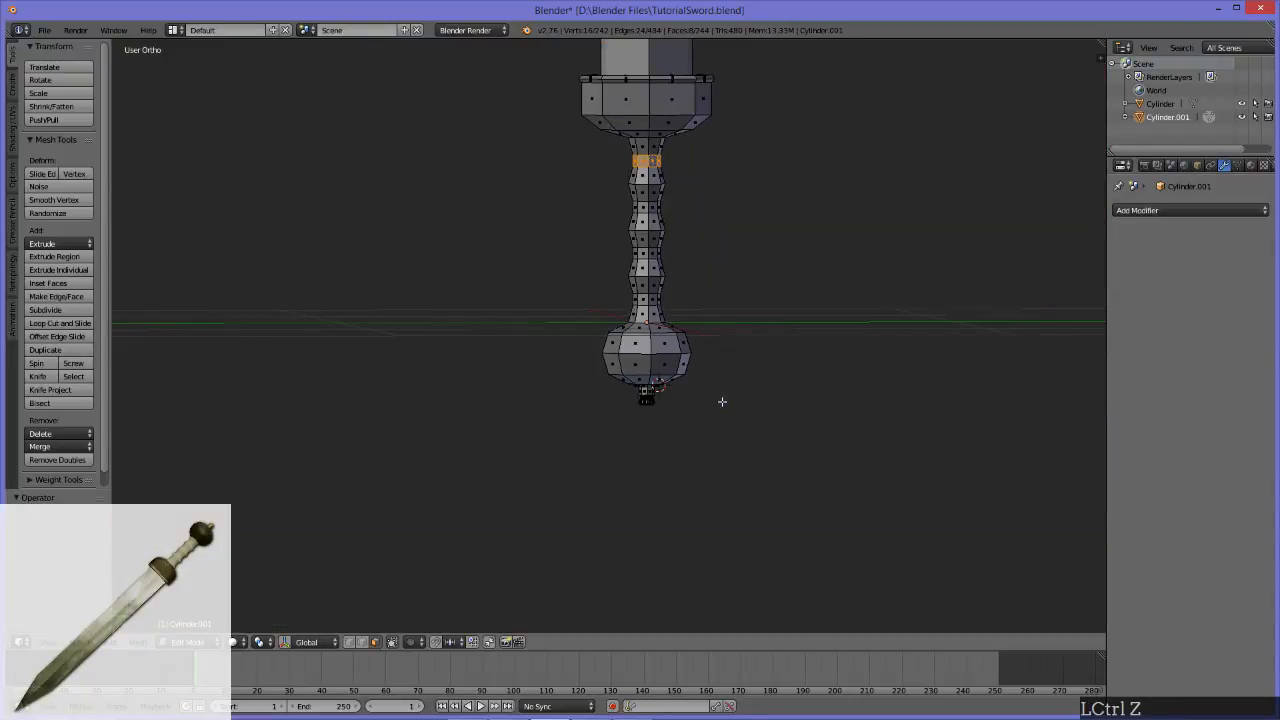
Step: Reset the 3D cursor to the world origin at the base of the handle
key("shift+c")
middle_click(762, 502, "alt")
scroll(661, 343, "up", 3)
middle_click_drag(802, 391, 711, 383)
scroll(705, 386, "up", 2)
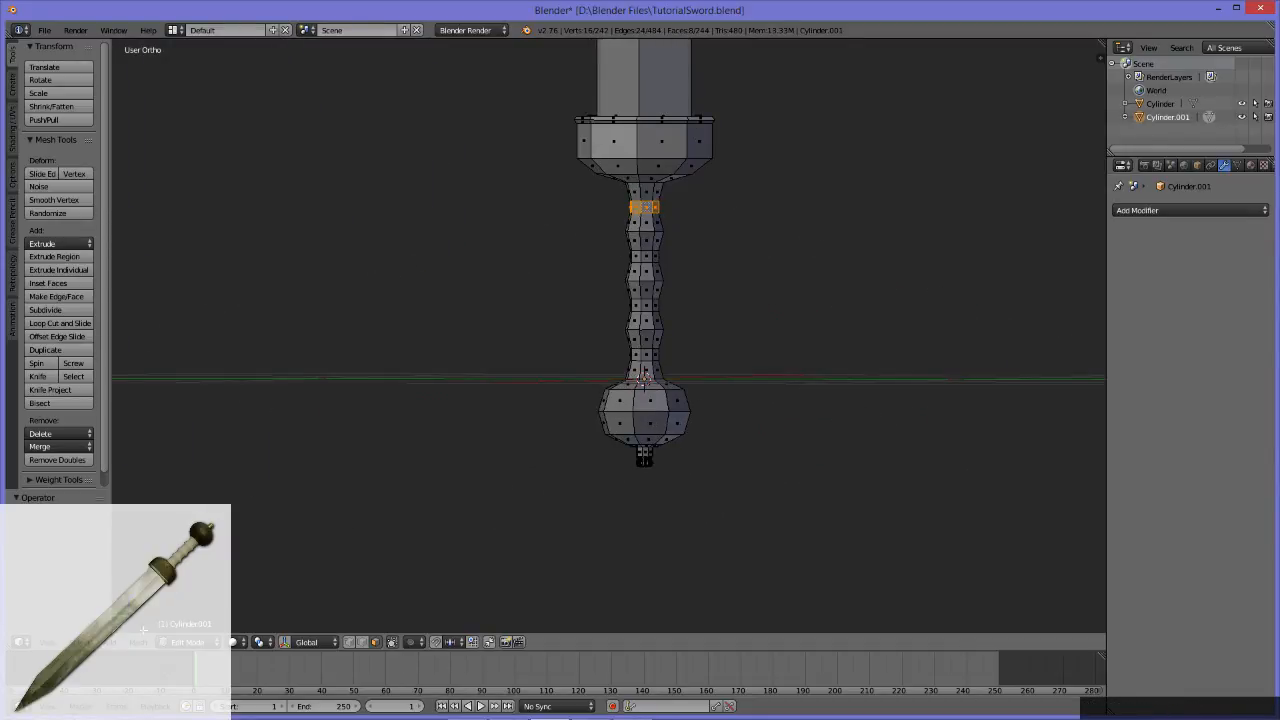
Step: Add a cube at the 3D cursor within the sword mesh and scale it down to smaller than the pommel
left_click(114, 642)
left_click(128, 614)
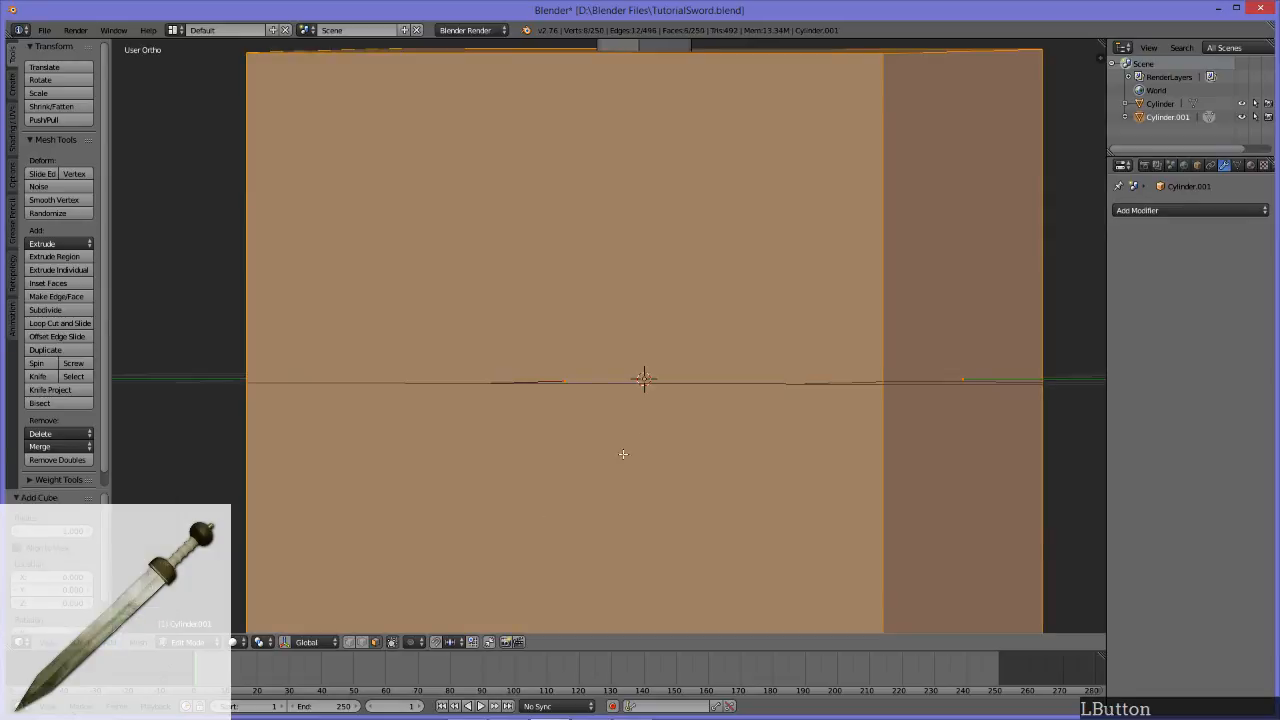
scroll(643, 391, "down", 5)
key("s")
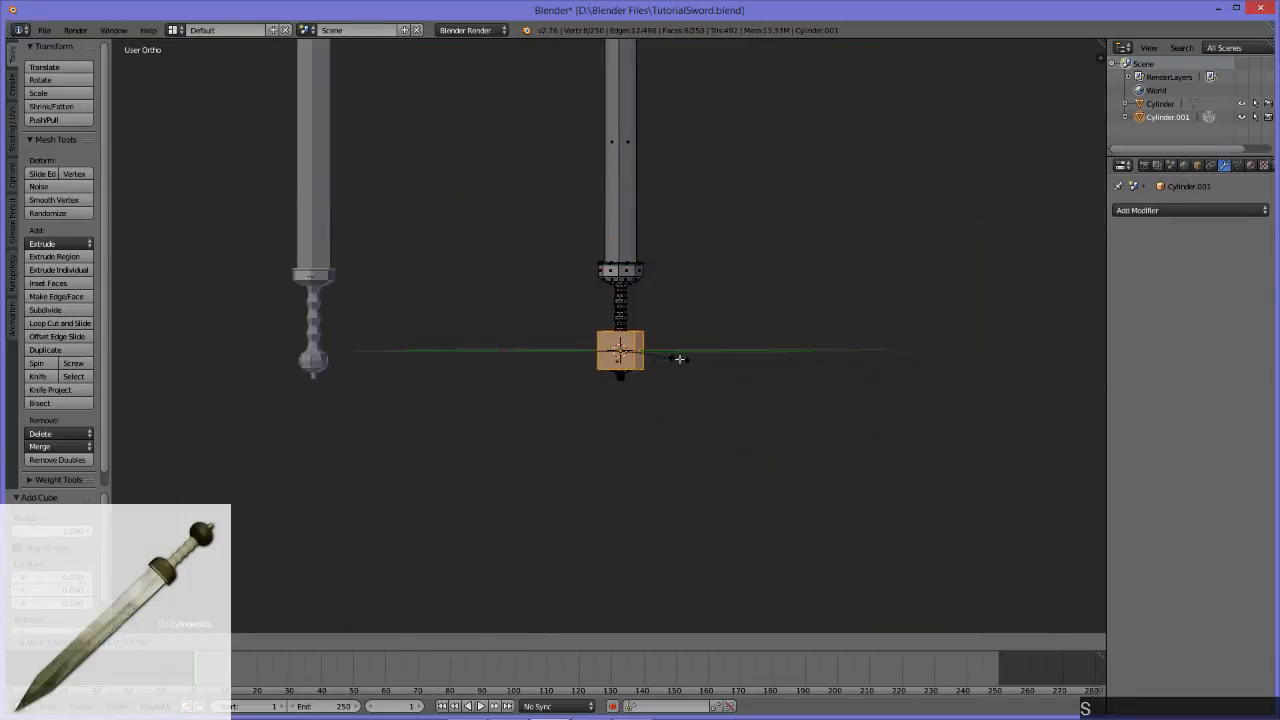
left_click(646, 343)
middle_click_drag(646, 343, 699, 279)
scroll(658, 350, "up", 8)
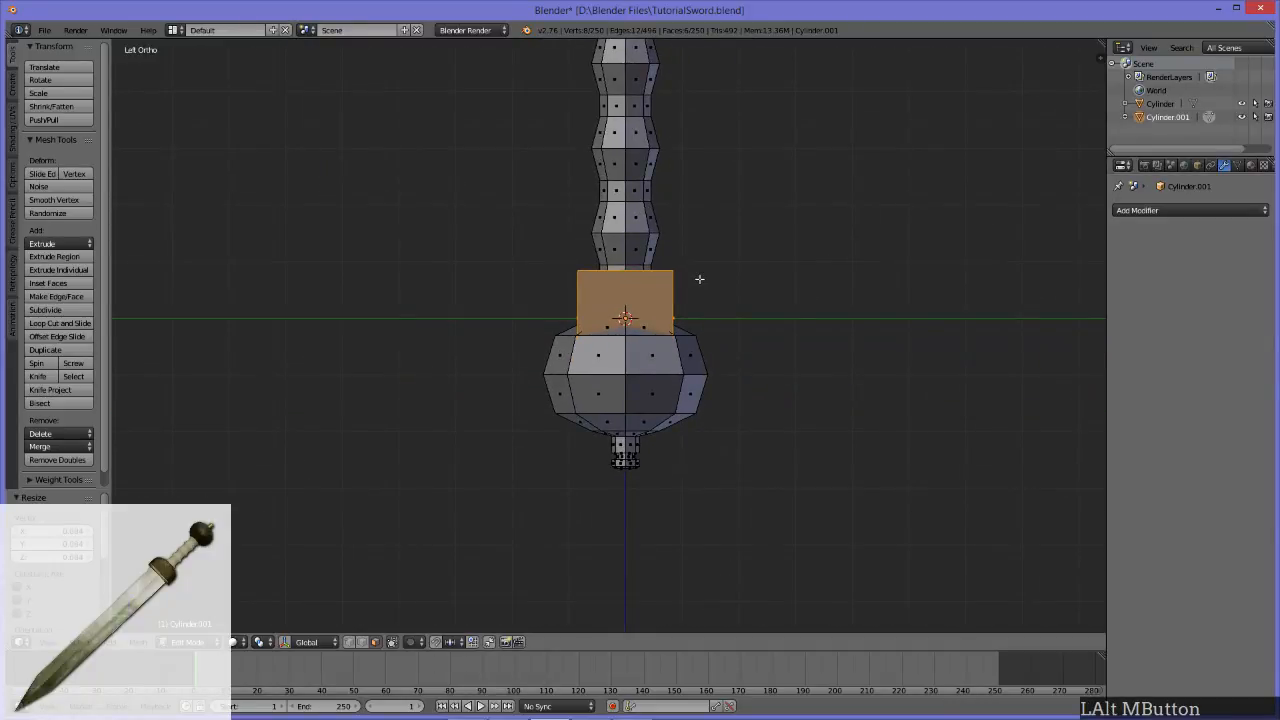
Step: Shrink the cube to about half the pommel's width and move it down along Z, clear of the pommel's tip
key("s")
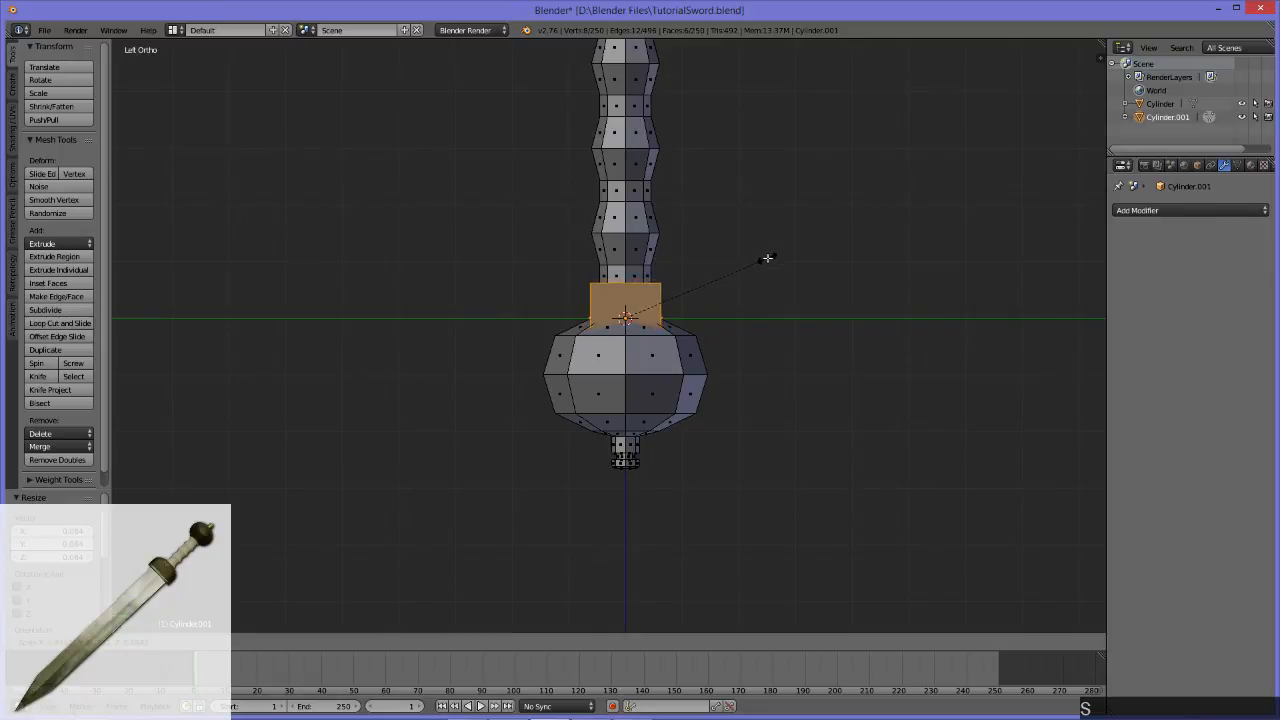
left_click(784, 249)
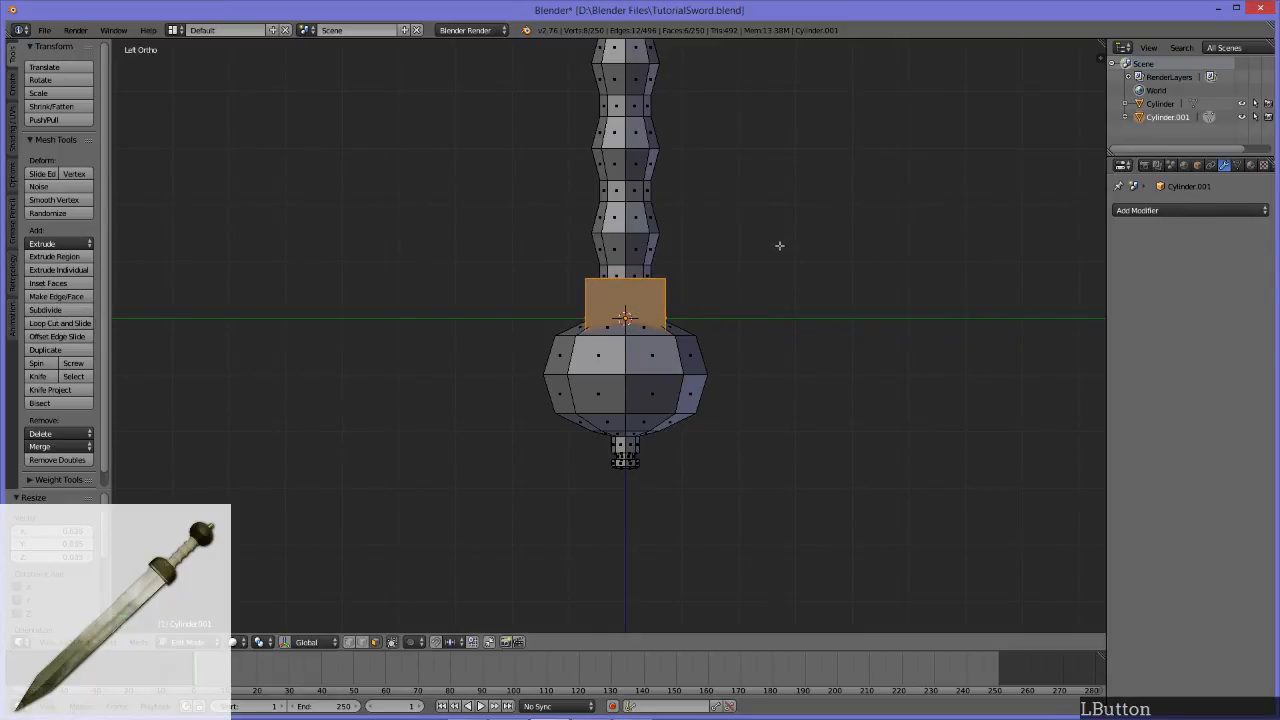
key("g")
left_click(757, 477)
Step: Subdivide the cube once so that each side is split into four faces
middle_click_drag(527, 402, 620, 296)
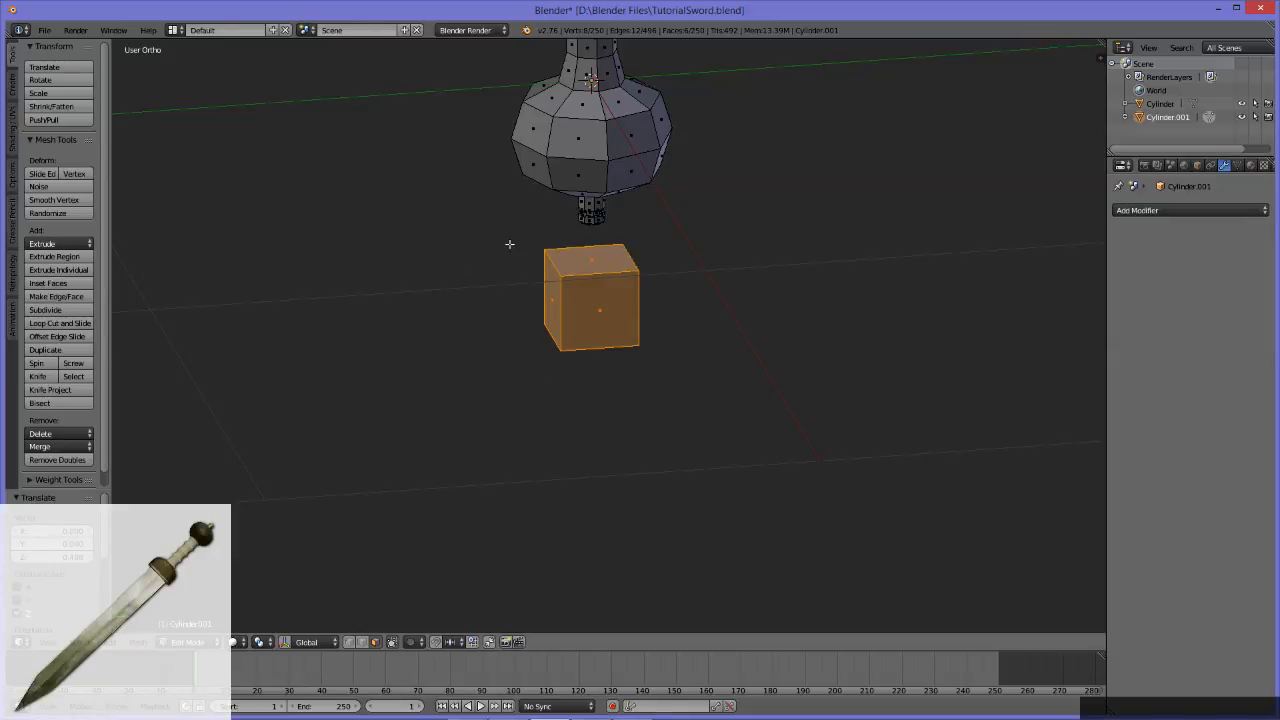
left_click(57, 312)
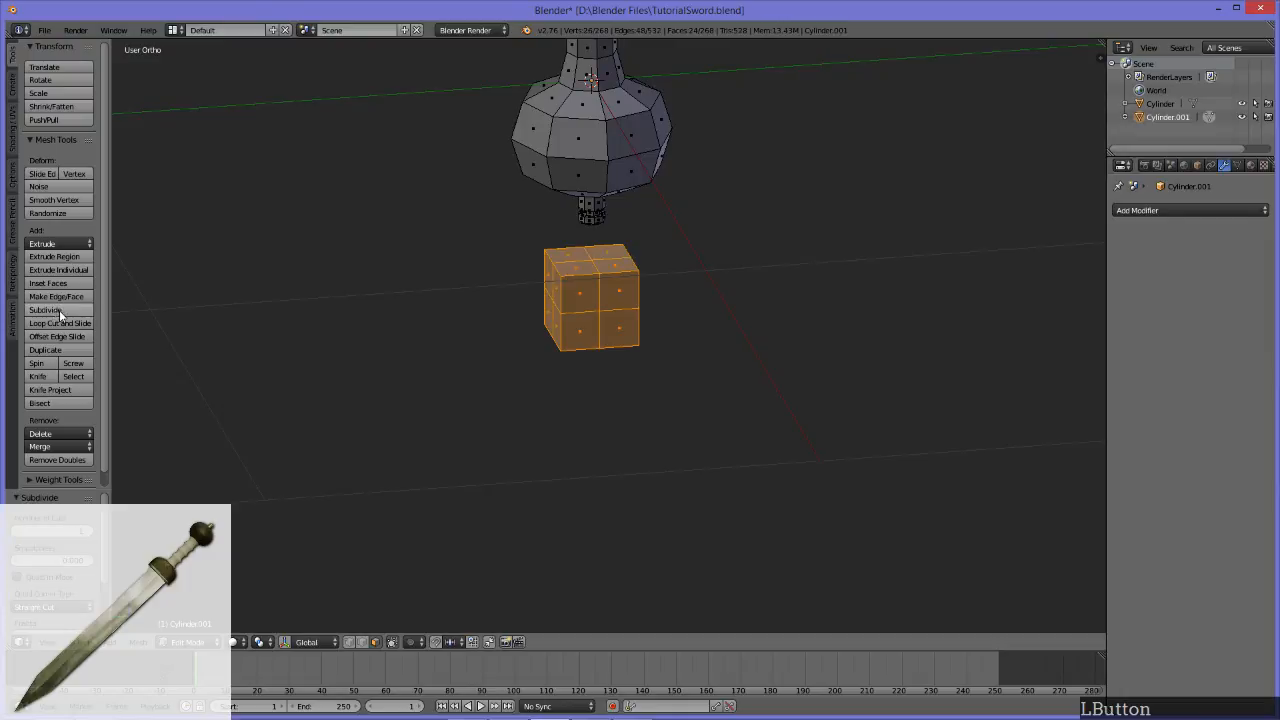
middle_click_drag(626, 329, 666, 431)
middle_click_drag(603, 331, 675, 296, "alt")
scroll(691, 349, "up", 4)
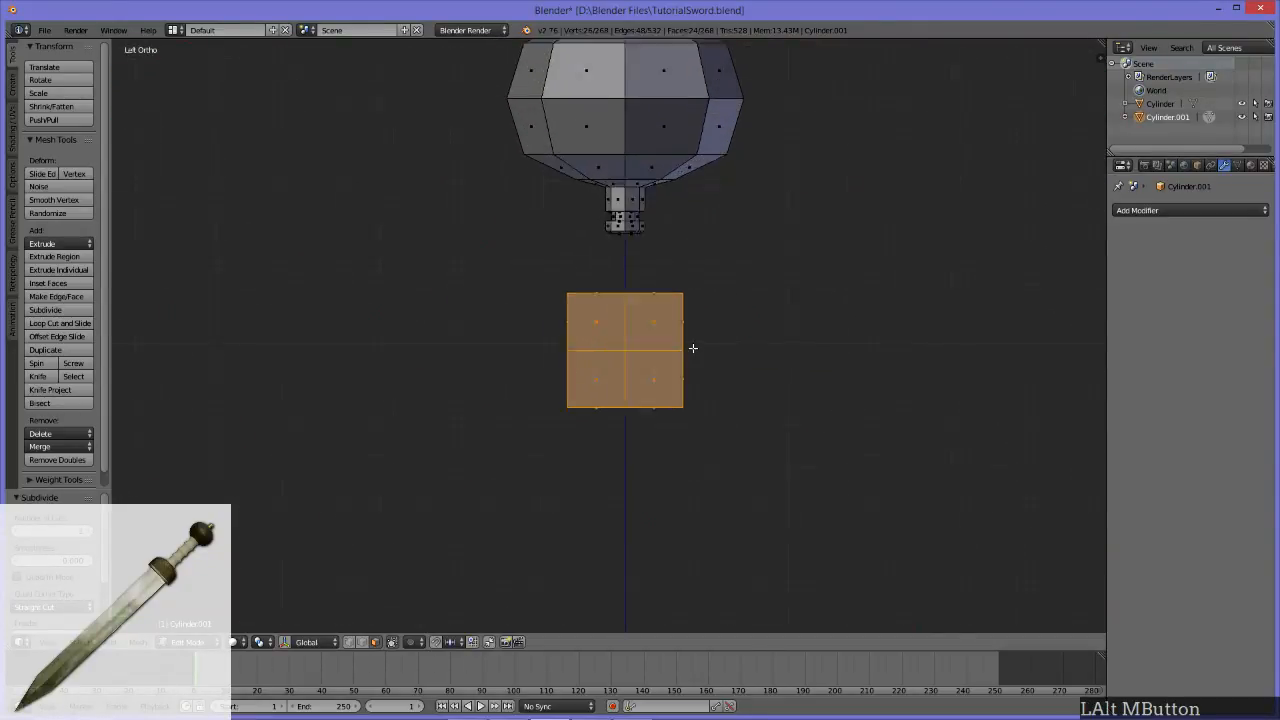
Step: Round the subdivided cube into a ball using To Sphere with a factor of 1
left_click(140, 642)
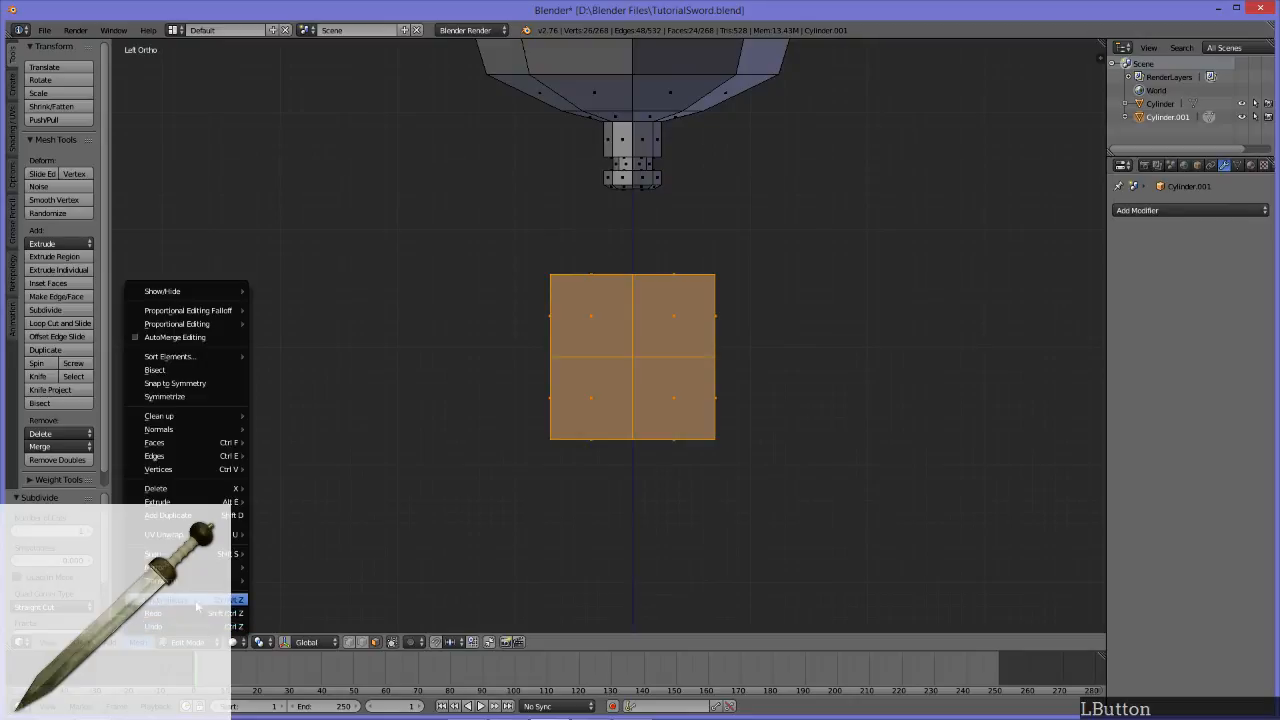
mouse_move(236, 581)
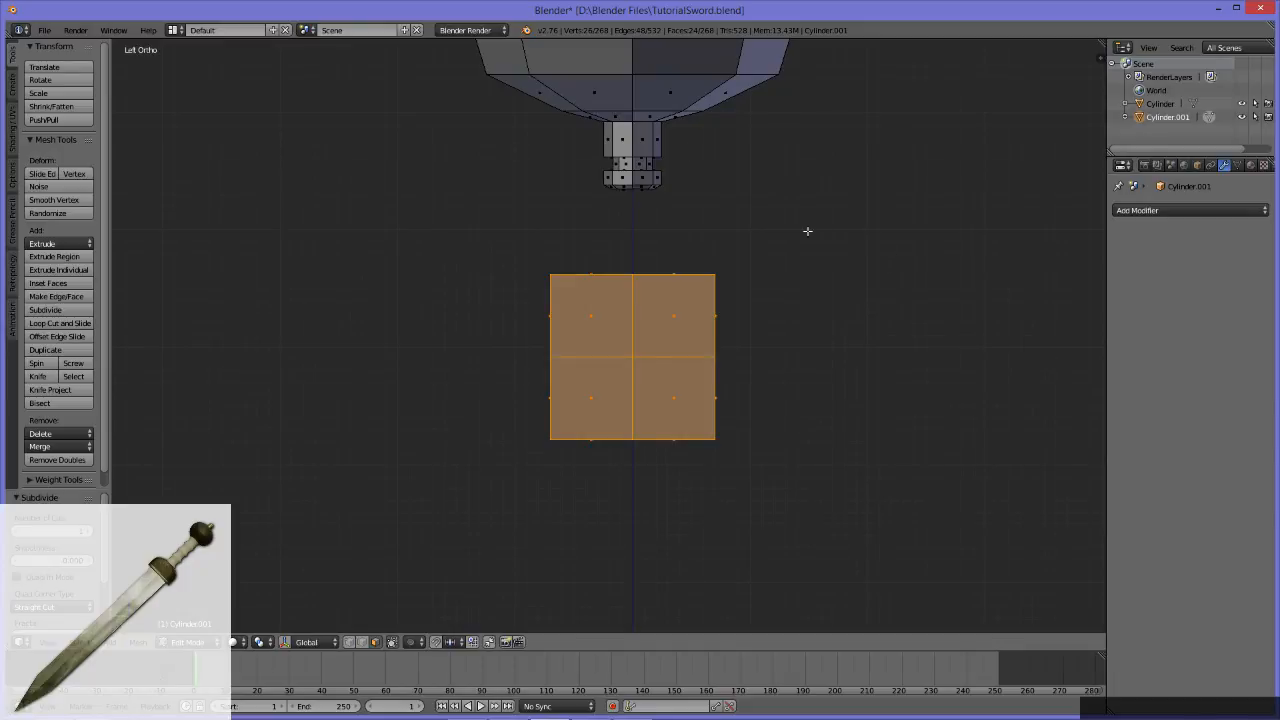
key("shift+alt+s")
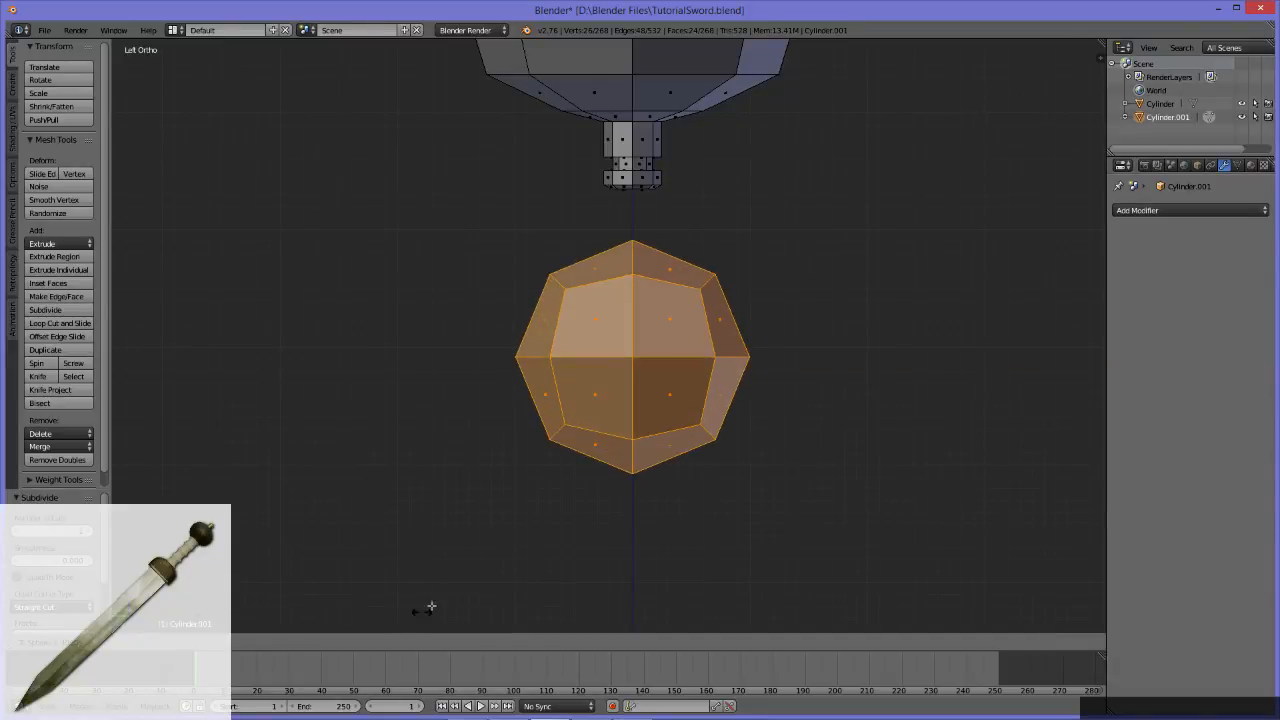
left_click(884, 245)
middle_click_drag(522, 370, 489, 383)
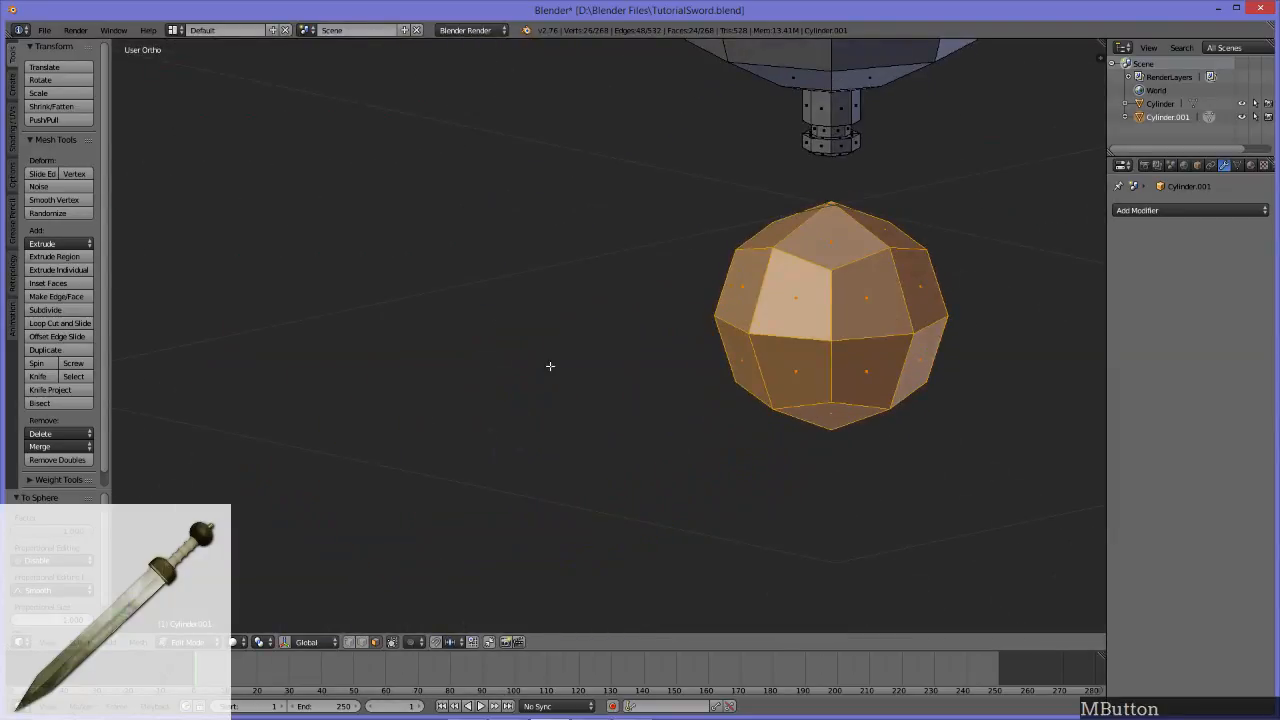
middle_click_drag(623, 313, 698, 290, "alt")
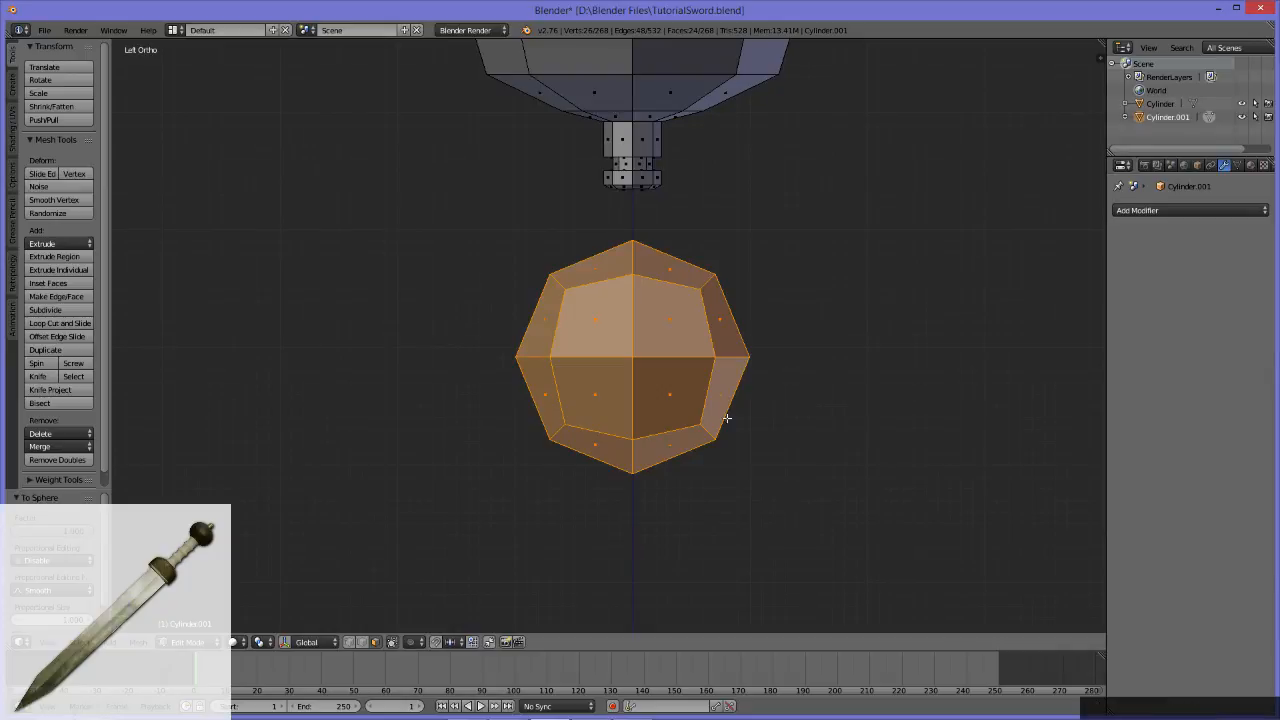
Step: Examine the low-poly ball from several sides and compare it with the round studs on the finished sword's guard and pommel
middle_click_drag(328, 343, 539, 357)
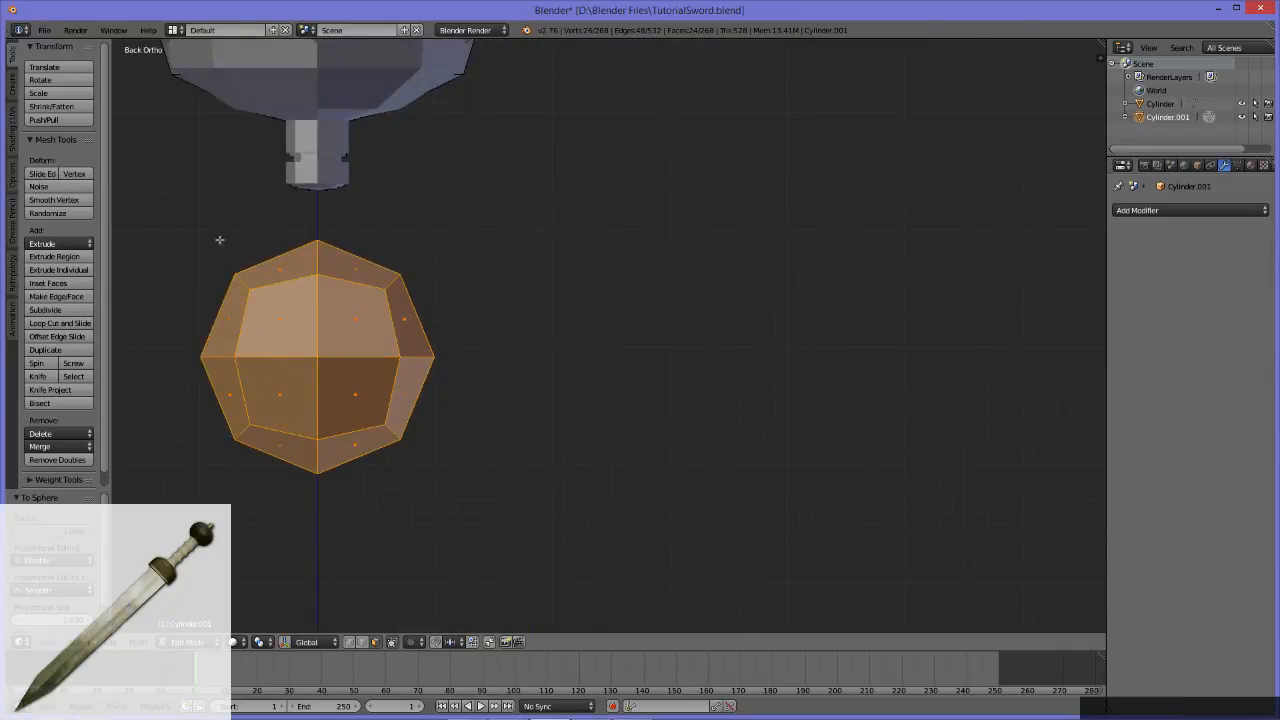
middle_click_drag(786, 441, 638, 432)
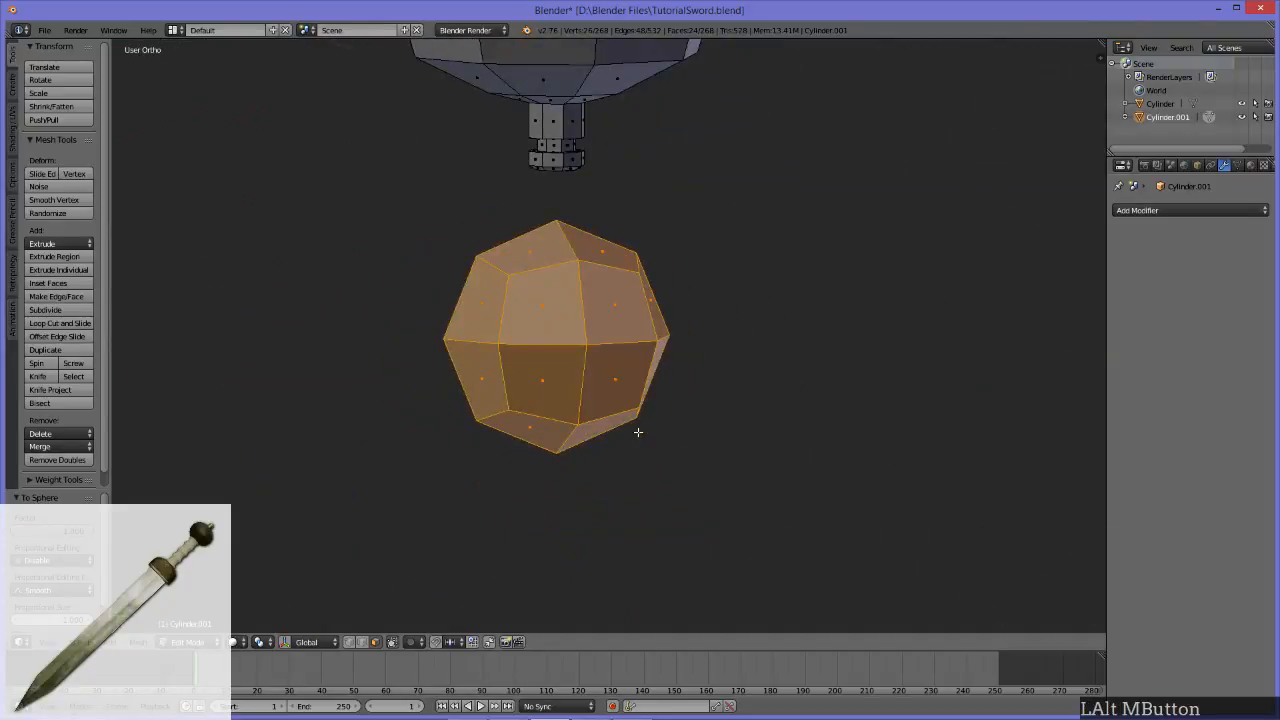
scroll(739, 412, "down", 12)
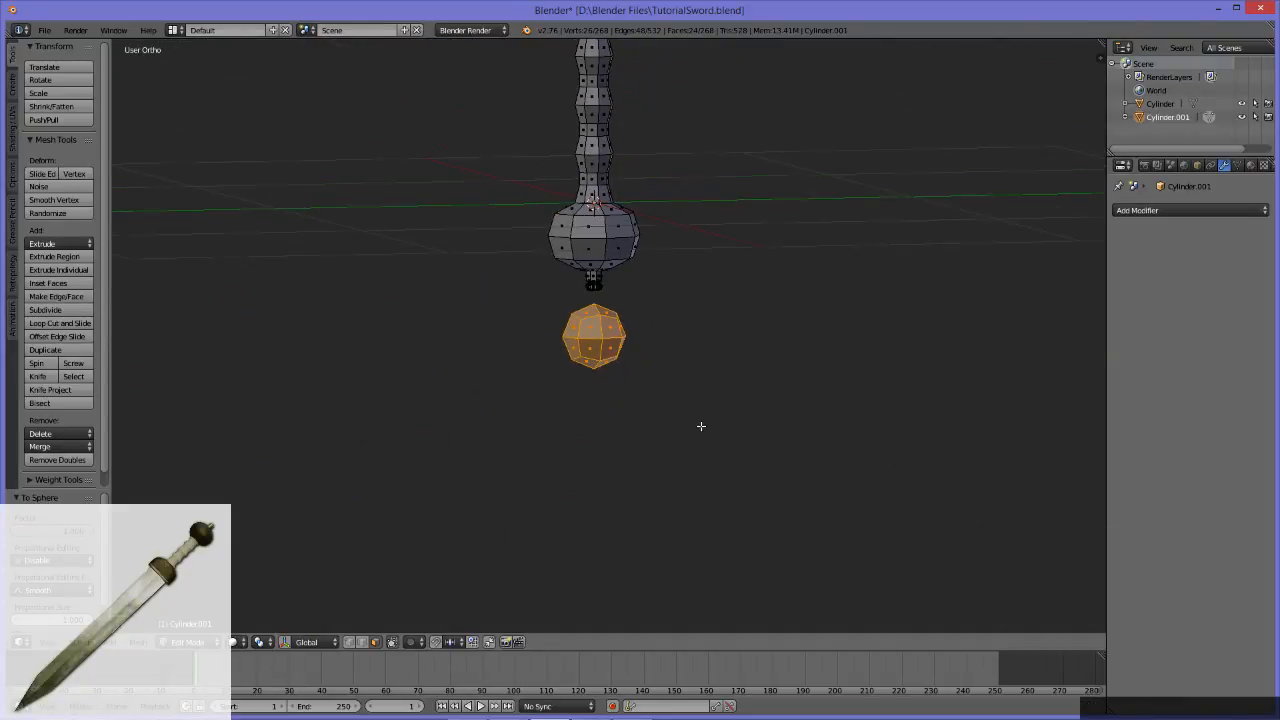
middle_click_drag(394, 344, 720, 429, "alt")
scroll(683, 351, "up", 11)
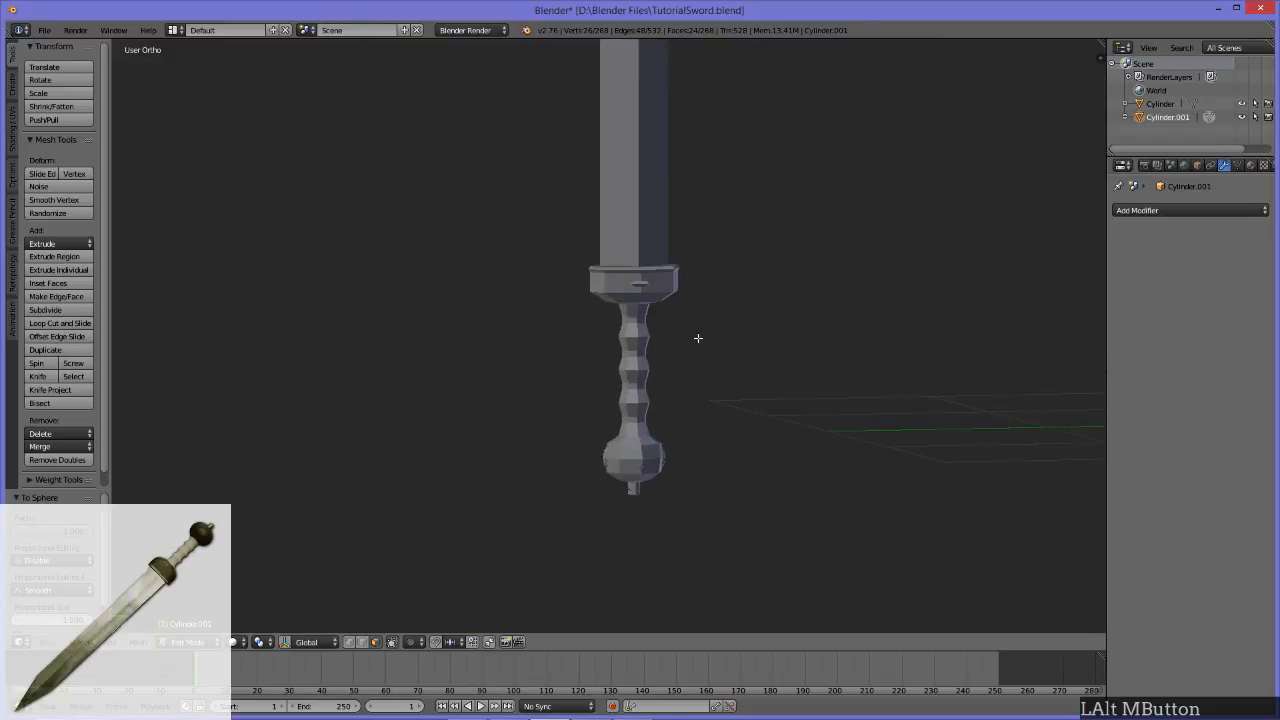
middle_click_drag(745, 224, 574, 380, "alt")
scroll(820, 410, "down", 10)
middle_click_drag(740, 502, 495, 418, "alt")
scroll(697, 471, "up", 8)
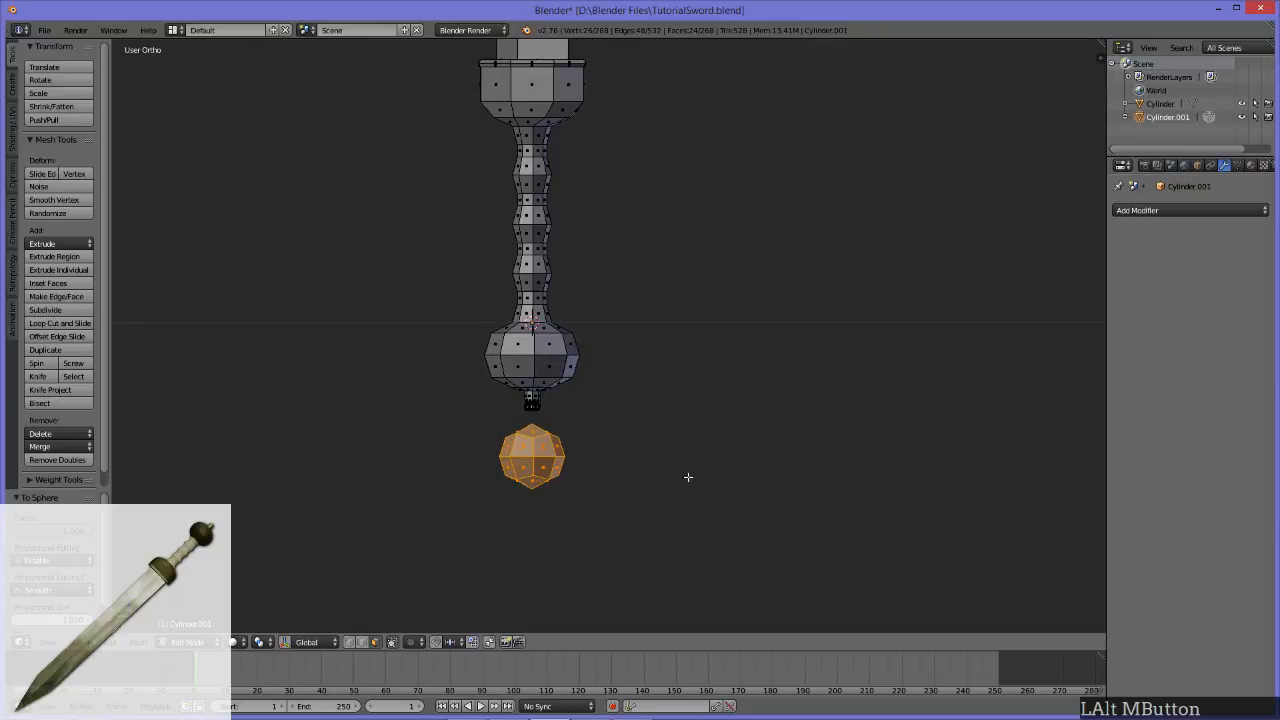
middle_click_drag(667, 471, 730, 420)
key("KP_Decimal")
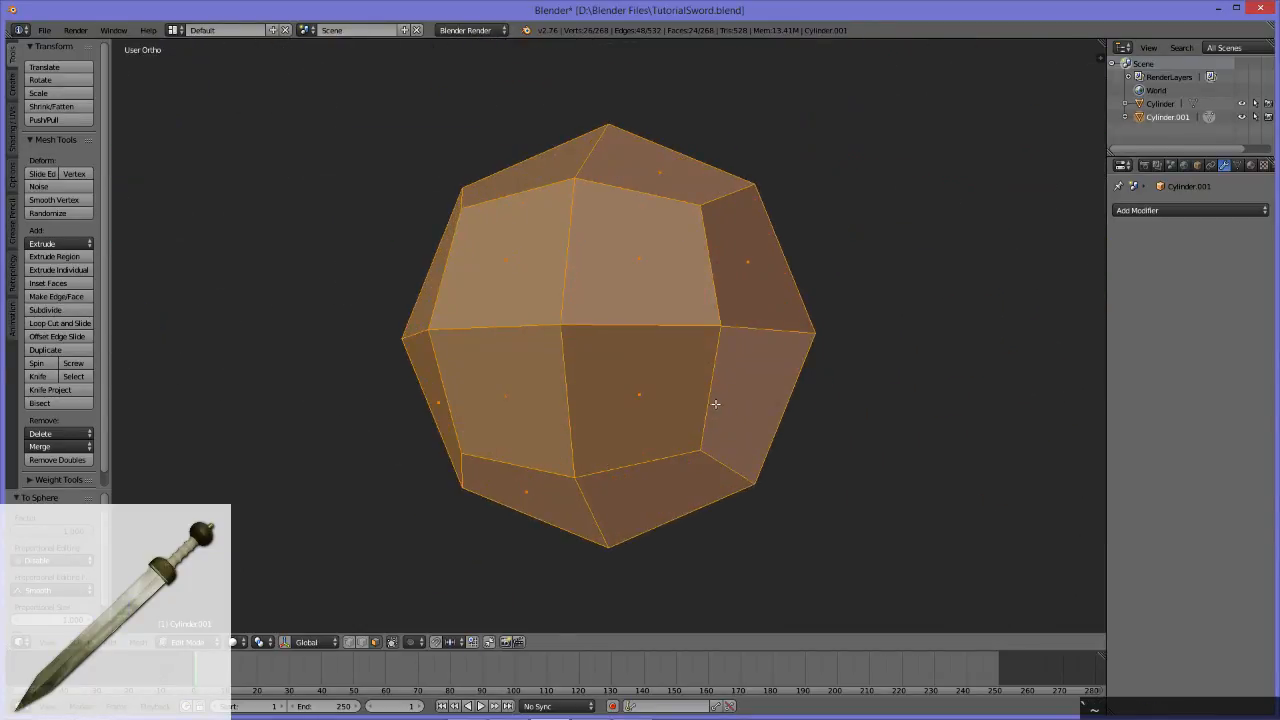
scroll(708, 403, "down", 7)
middle_click_drag(594, 338, 621, 463)
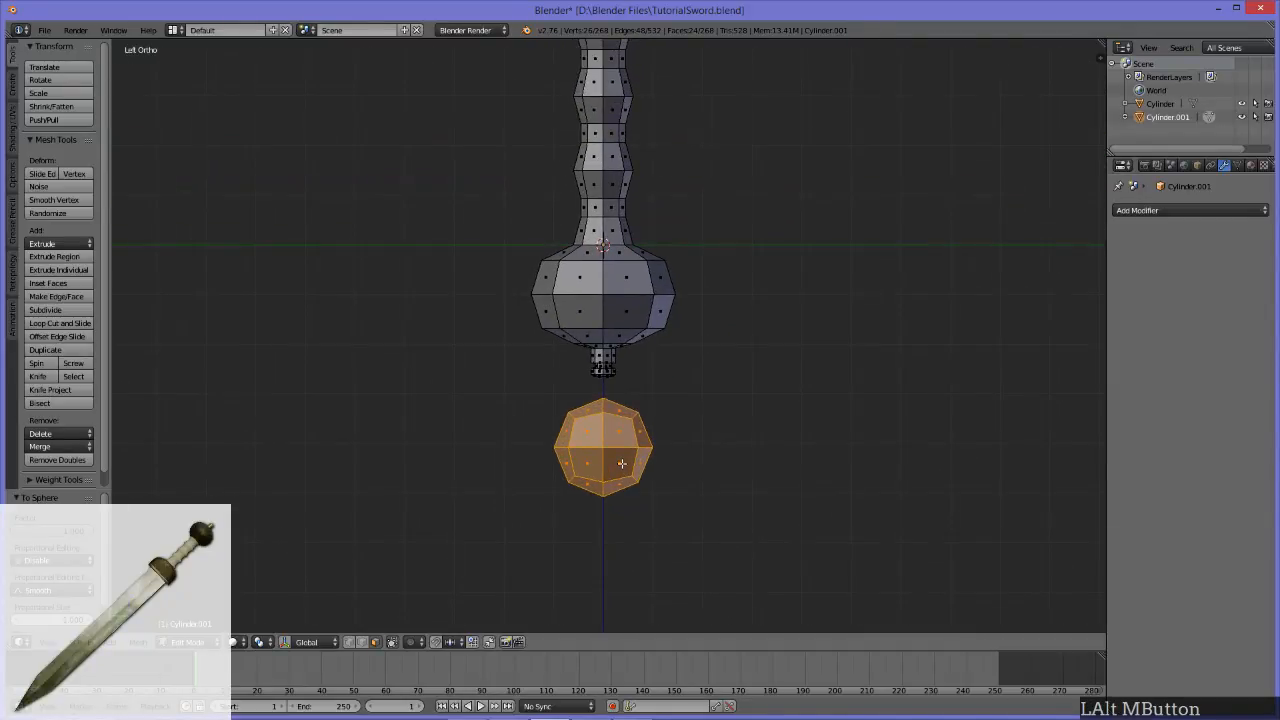
middle_click_drag(516, 433, 571, 400)
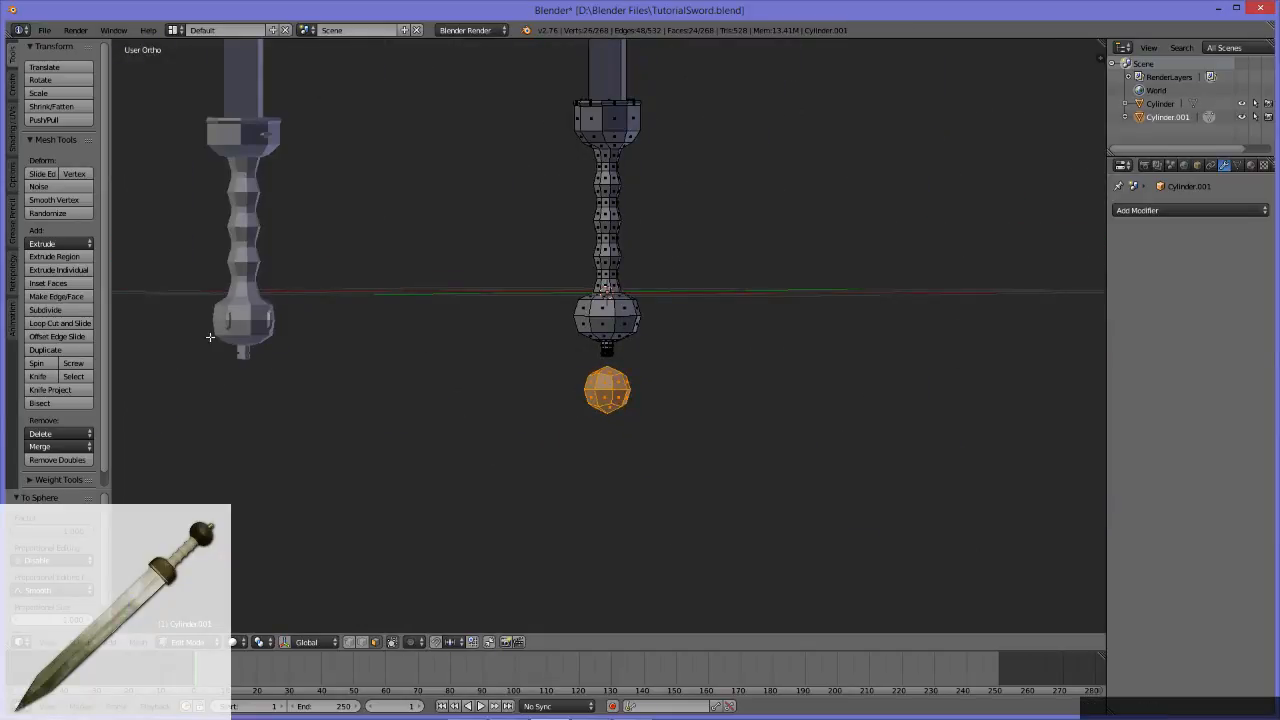
scroll(752, 383, "up", 4)
middle_click_drag(700, 382, 595, 371)
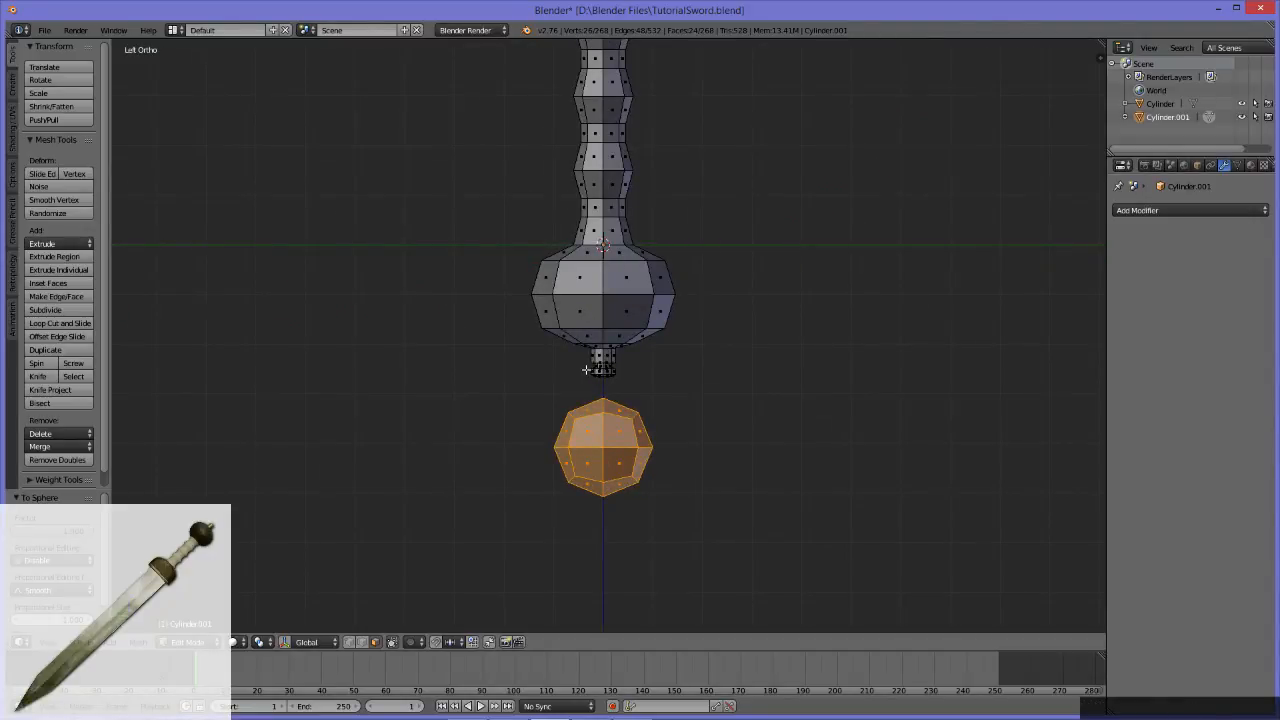
Step: Select one vertical half of the ball below the pommel and delete its faces
middle_click_drag(587, 370, 668, 415)
left_click_drag(506, 366, 599, 553)
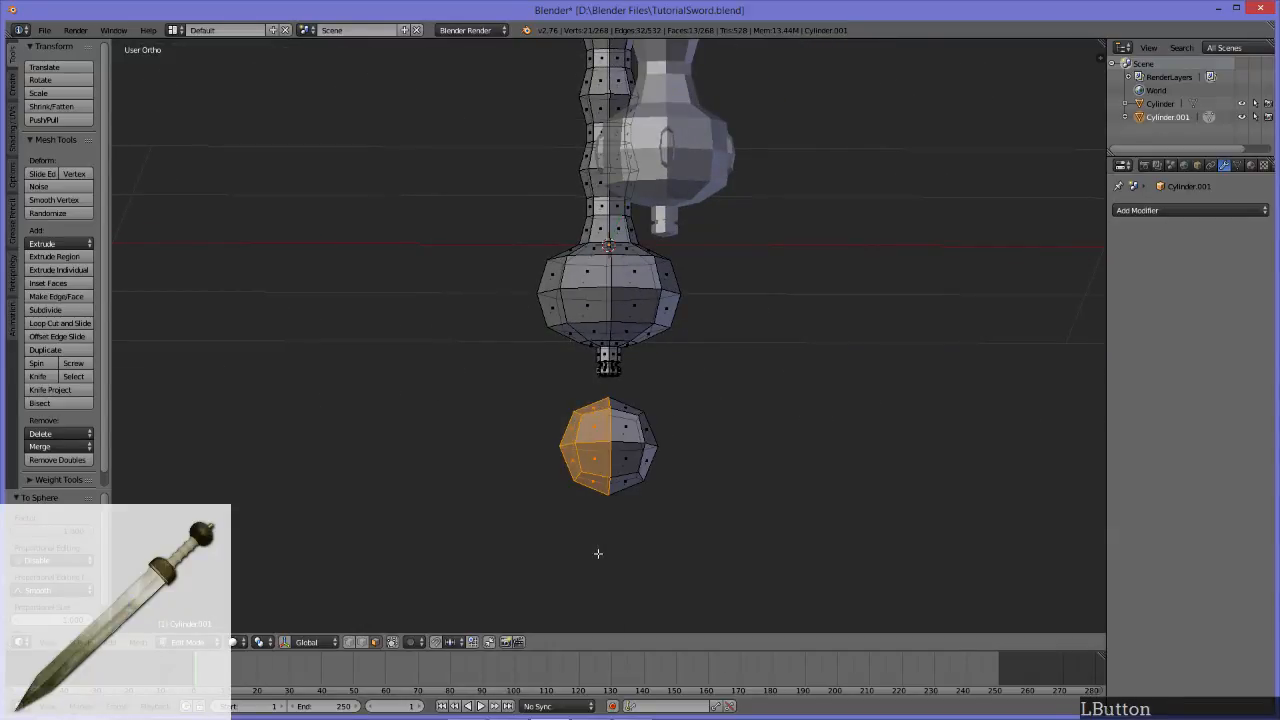
key("x")
left_click(590, 483)
middle_click_drag(592, 486, 668, 476)
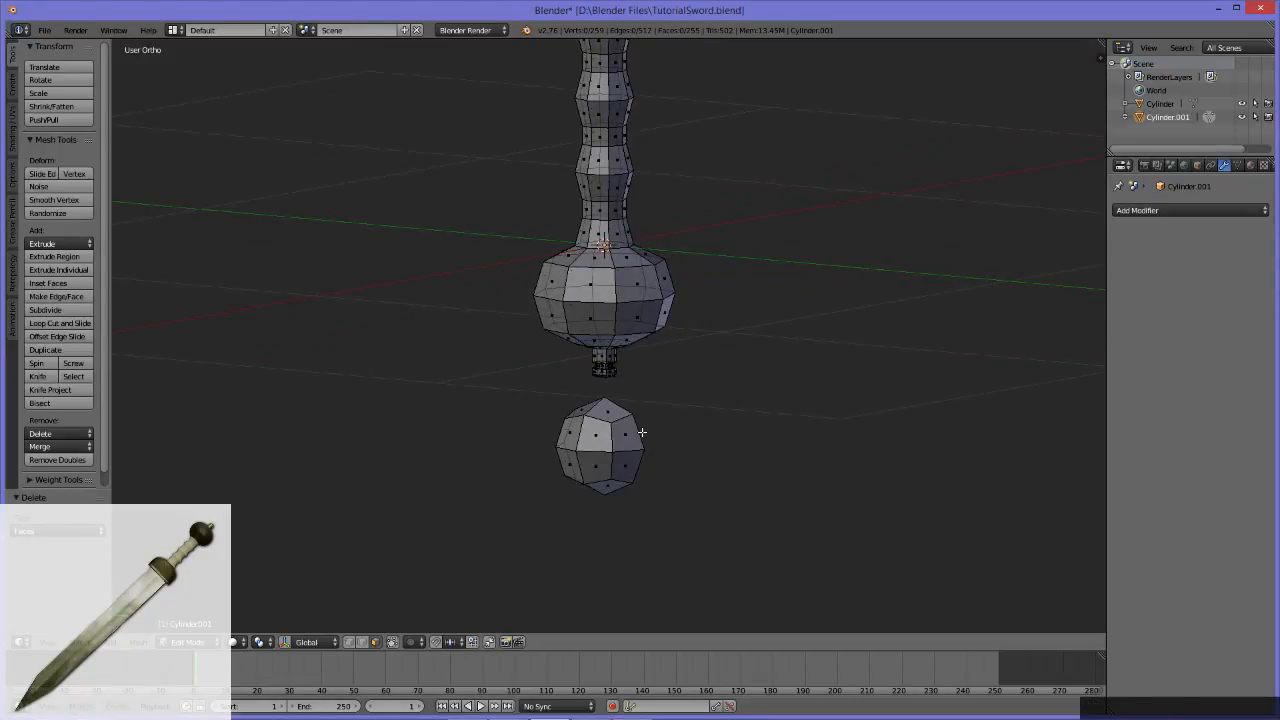
Step: Select all faces of the half ball below the pommel and face it straight on from the side
middle_click_drag(640, 432, 605, 435)
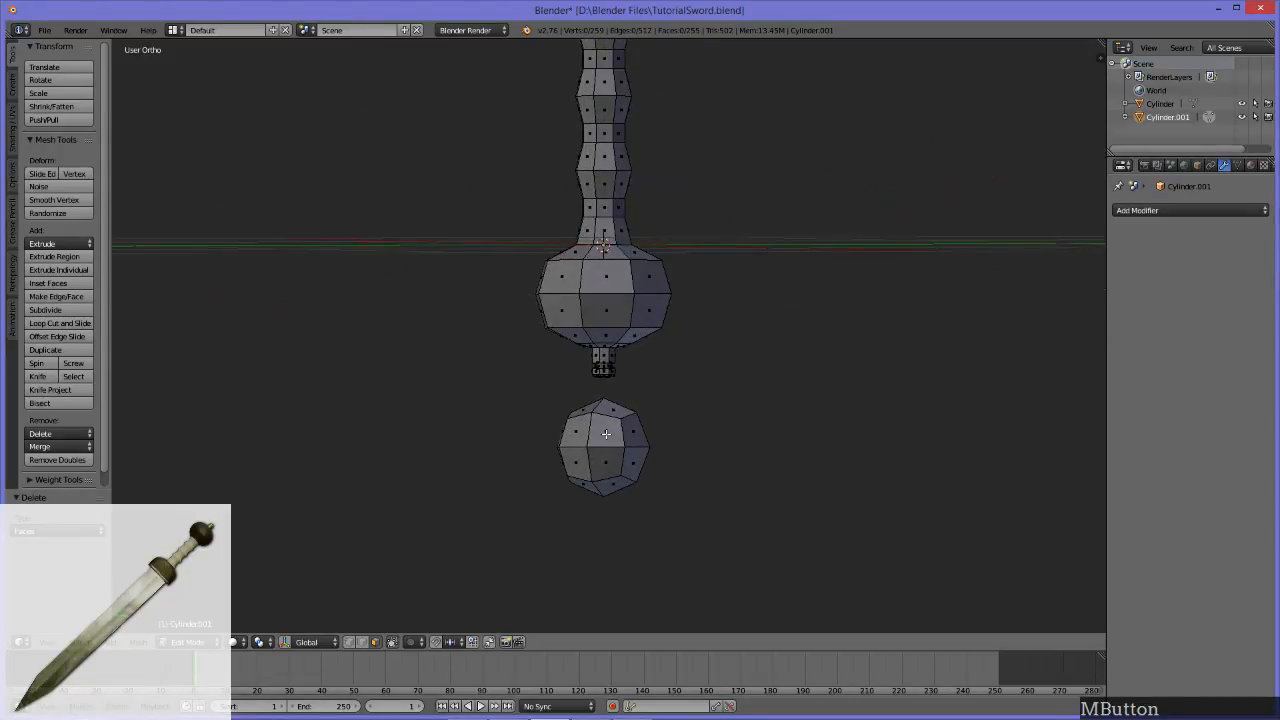
key("b")
left_click_drag(728, 538, 495, 406)
middle_click_drag(480, 403, 540, 433)
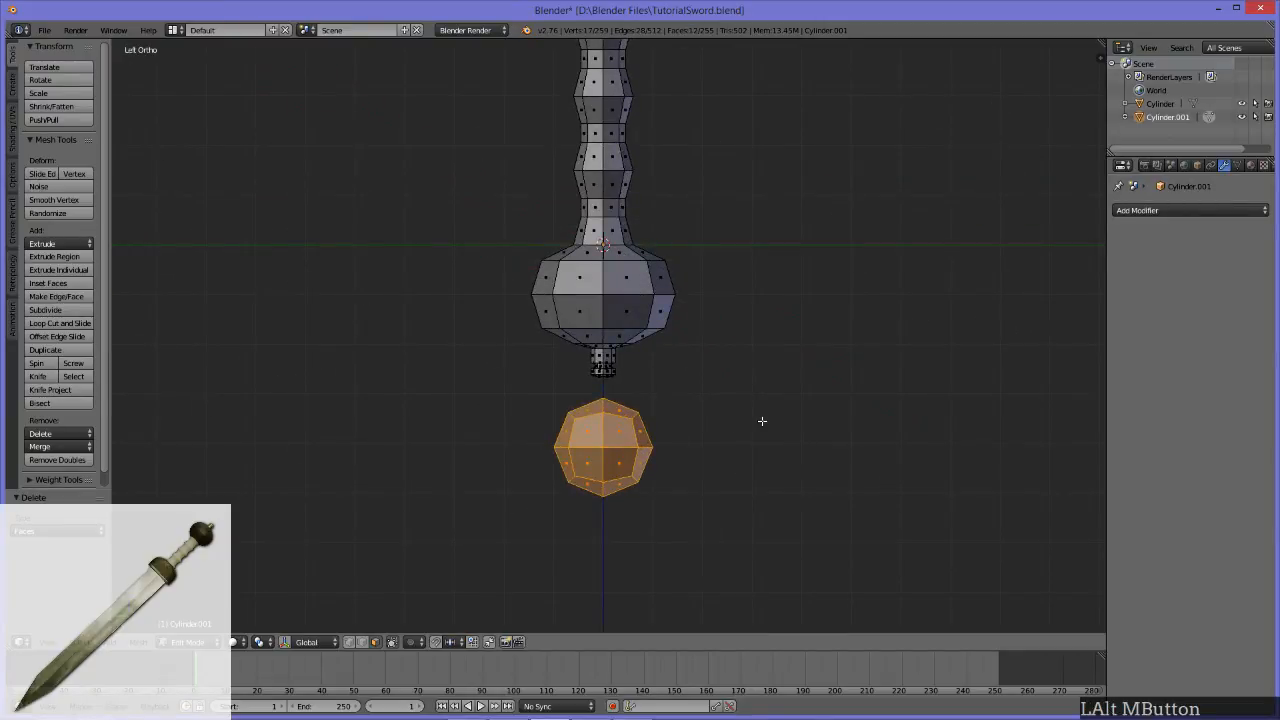
key("g")
key("z")
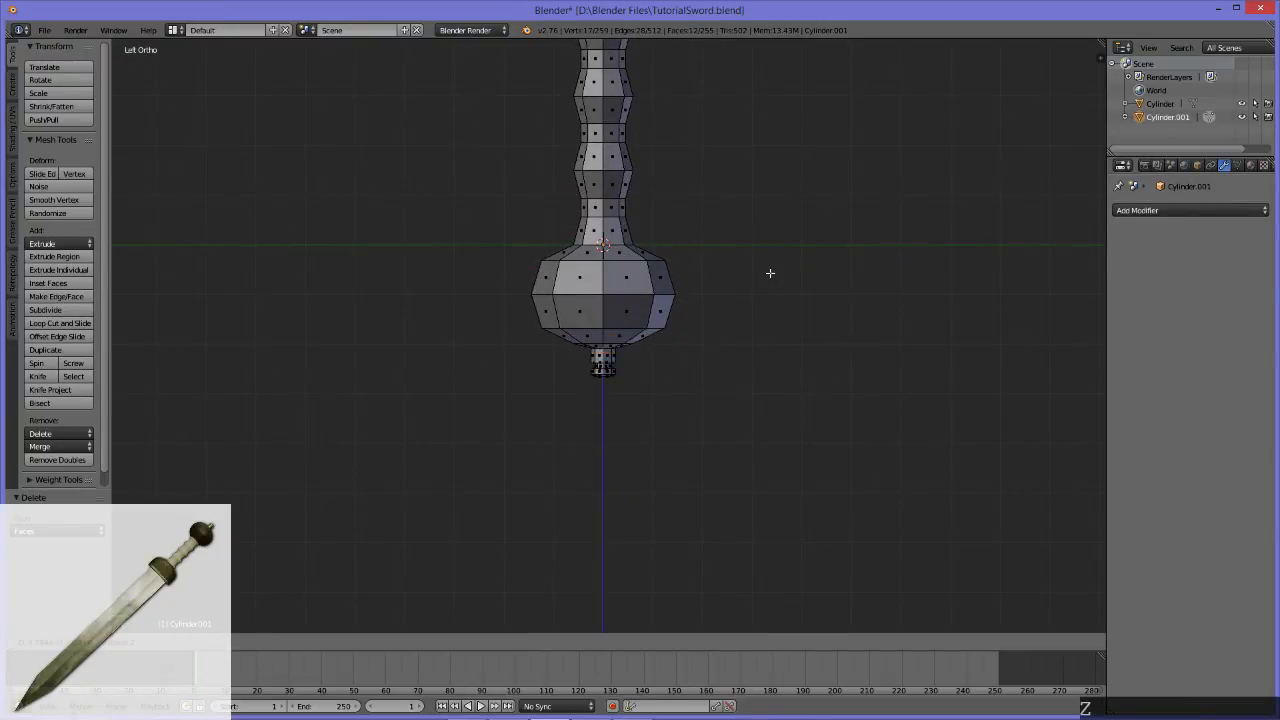
key("Escape")
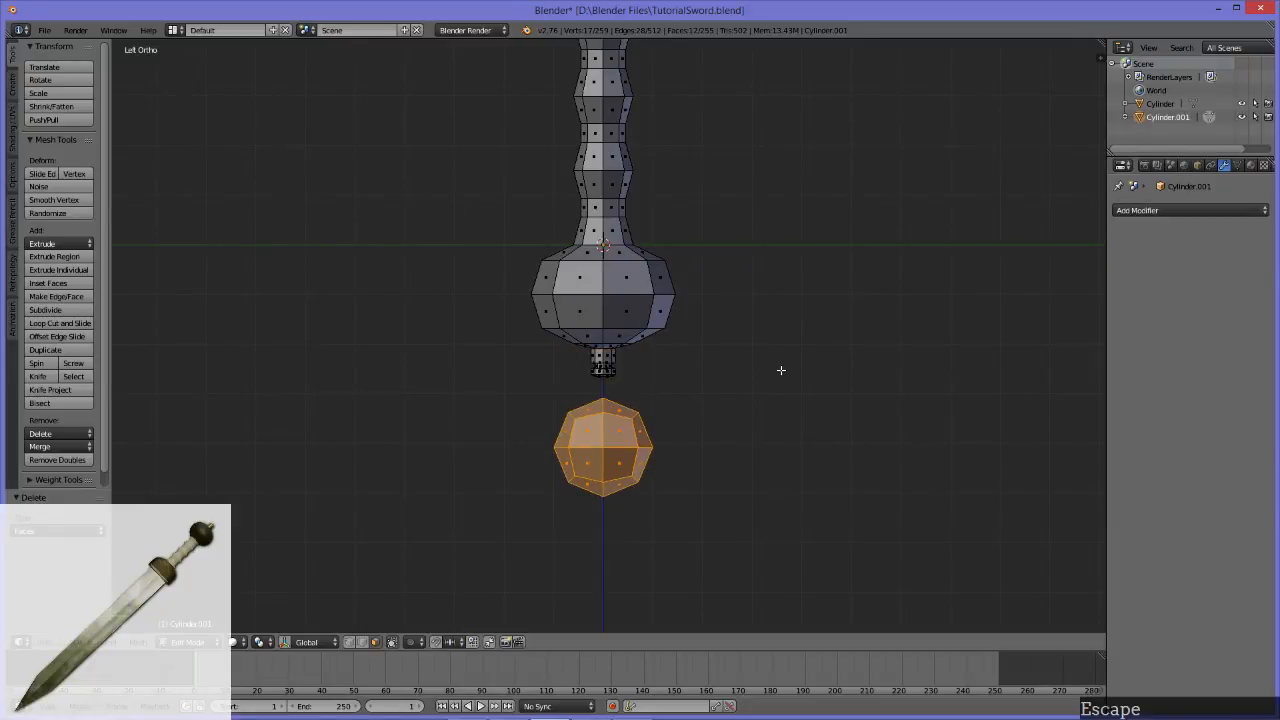
Step: Move the half ball up along Z into the pommel until its middle edge lines up with the pommel's widest edge loop
key("q")
key("g")
key("z")
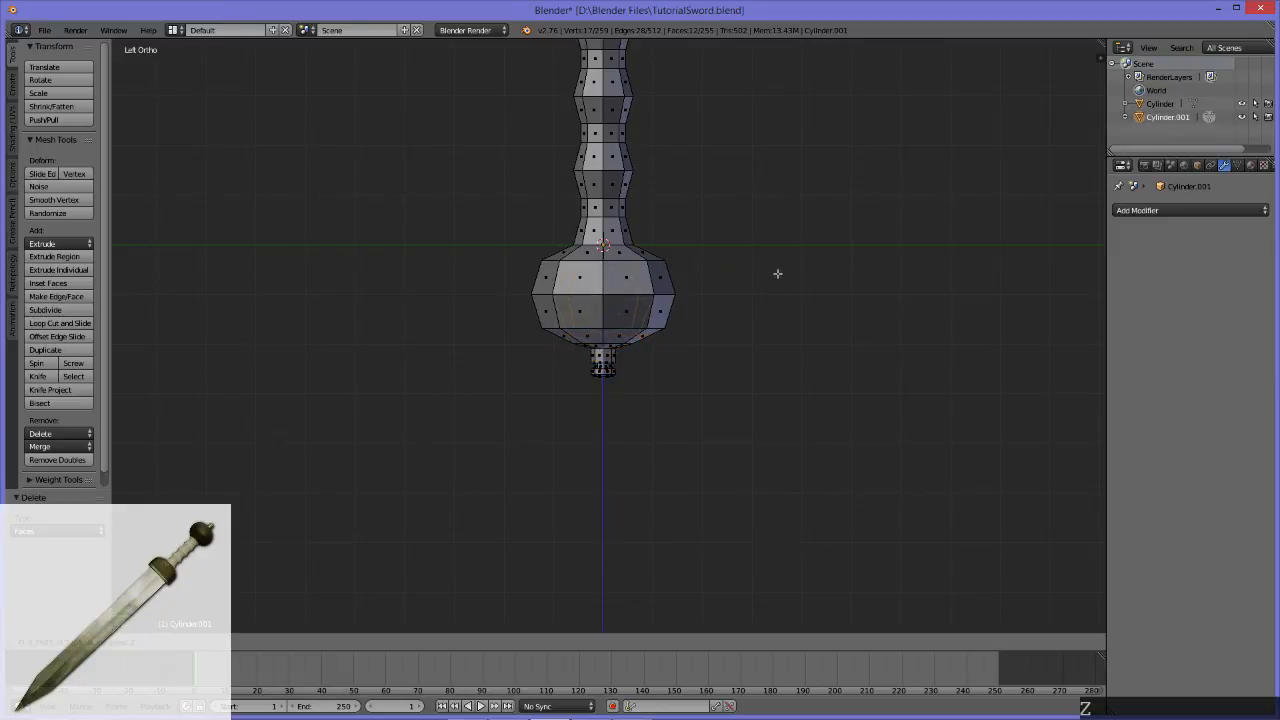
left_click(777, 265)
scroll(766, 320, "up", 5)
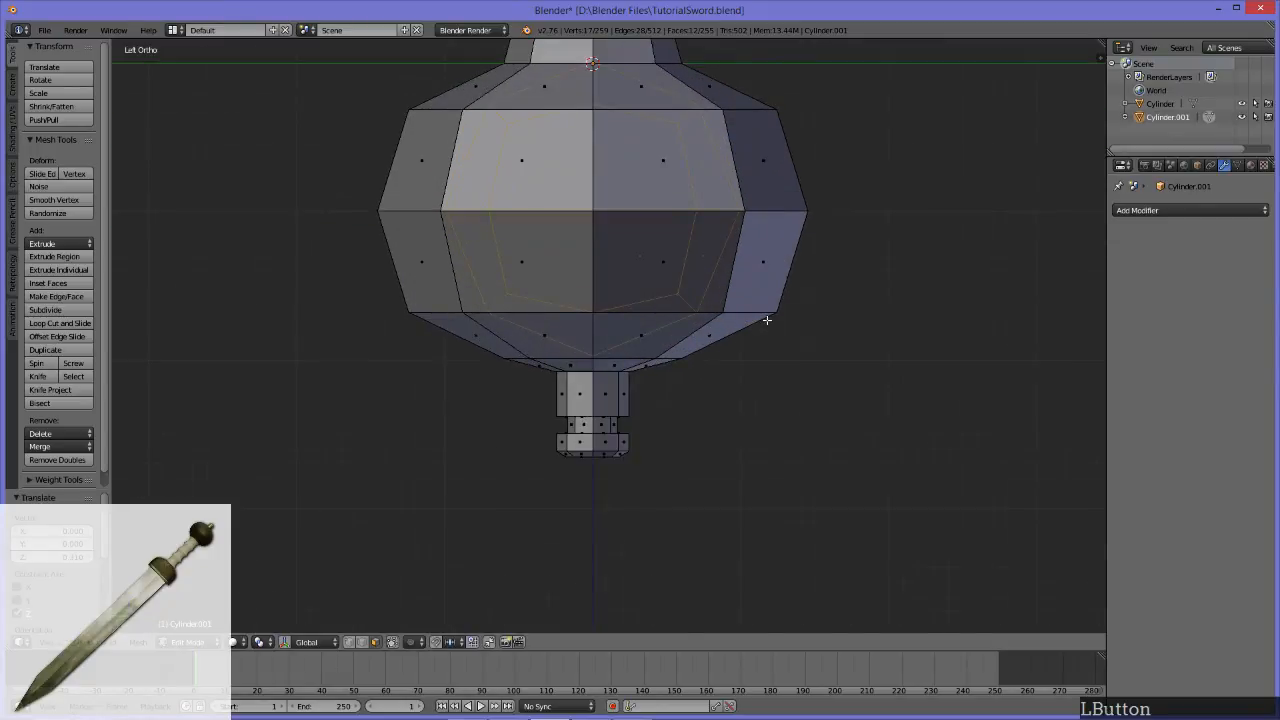
scroll(644, 293, "up", 4)
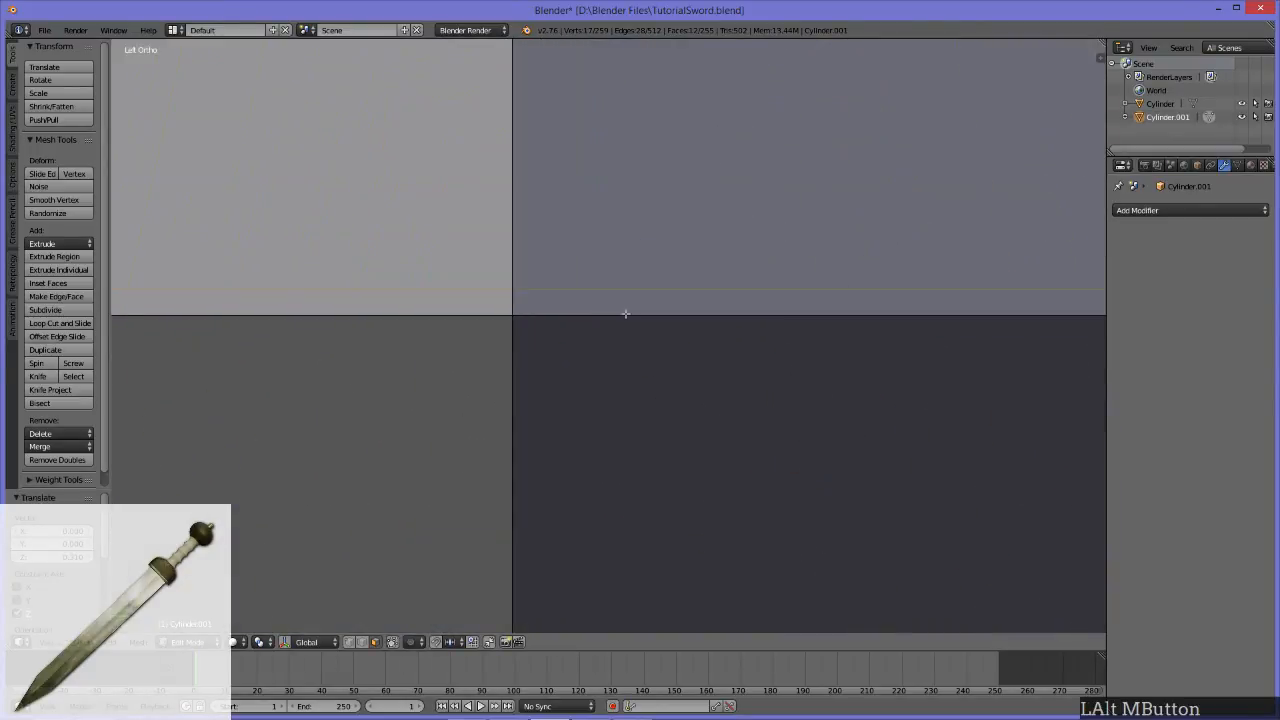
key("g")
key("z")
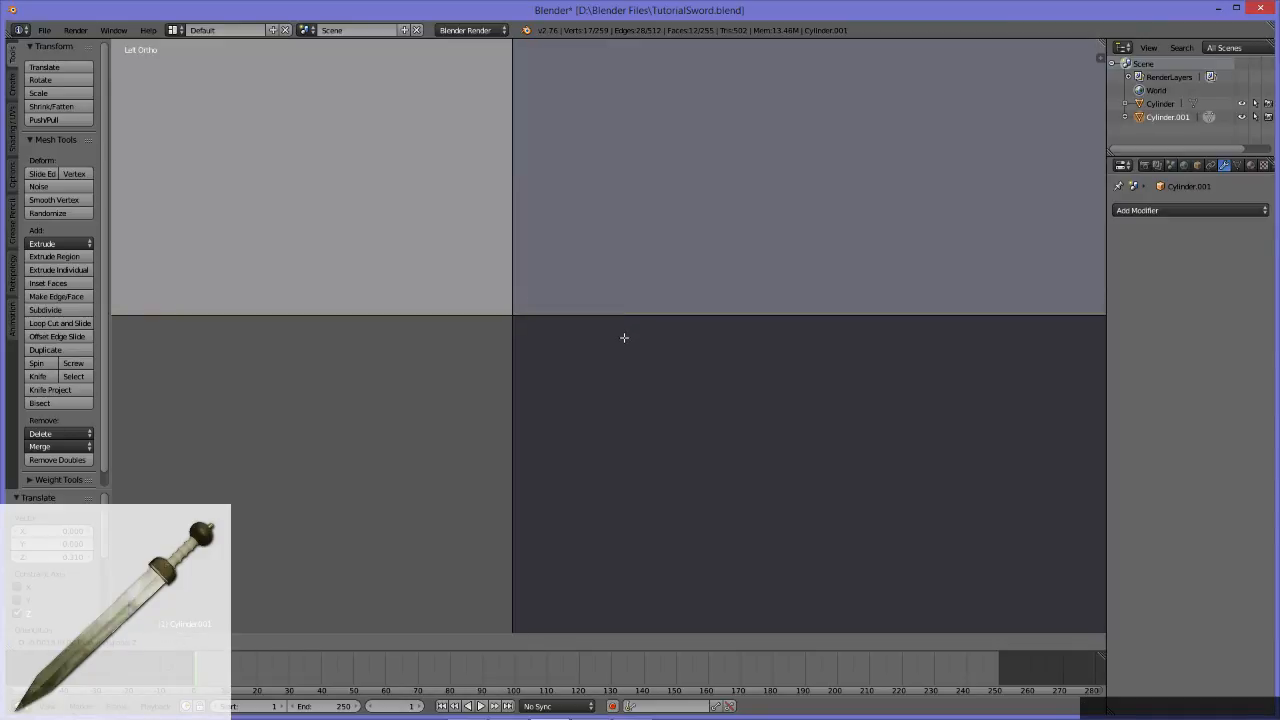
left_click(624, 340)
scroll(631, 332, "down", 14)
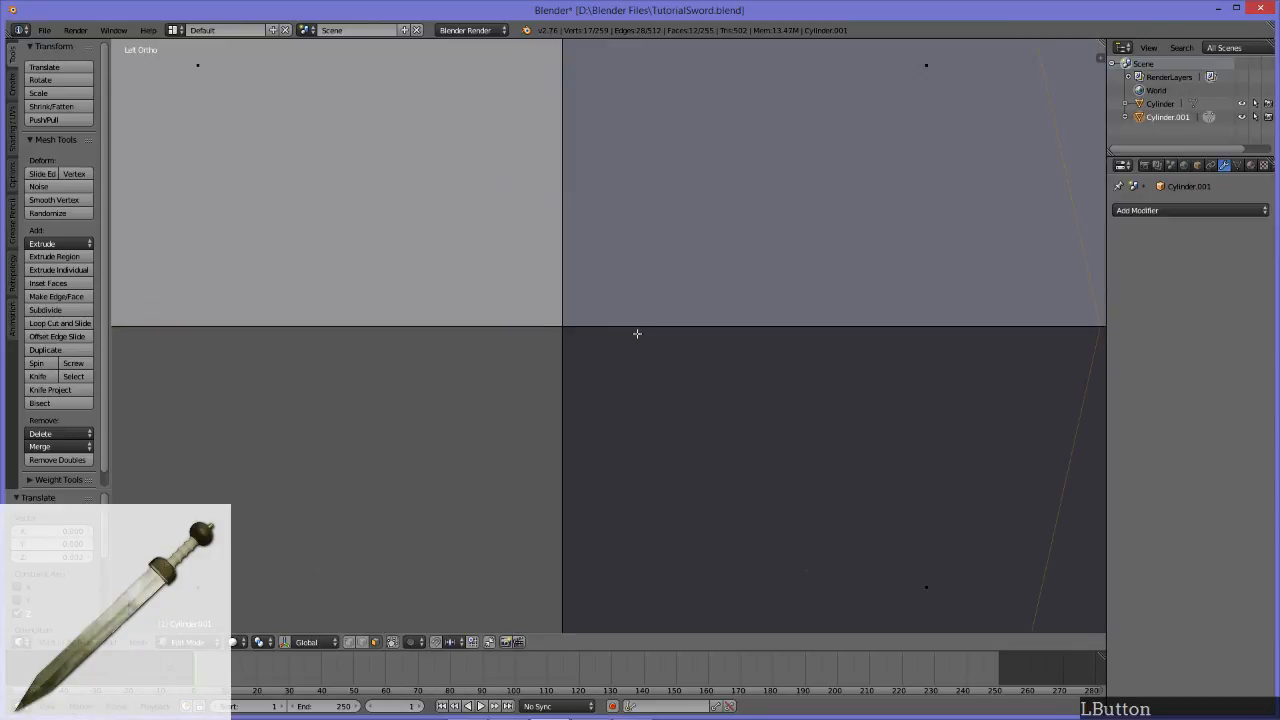
Step: Move the half ball outward along X so that it bulges out of the pommel's side
middle_click_drag(984, 418, 807, 414)
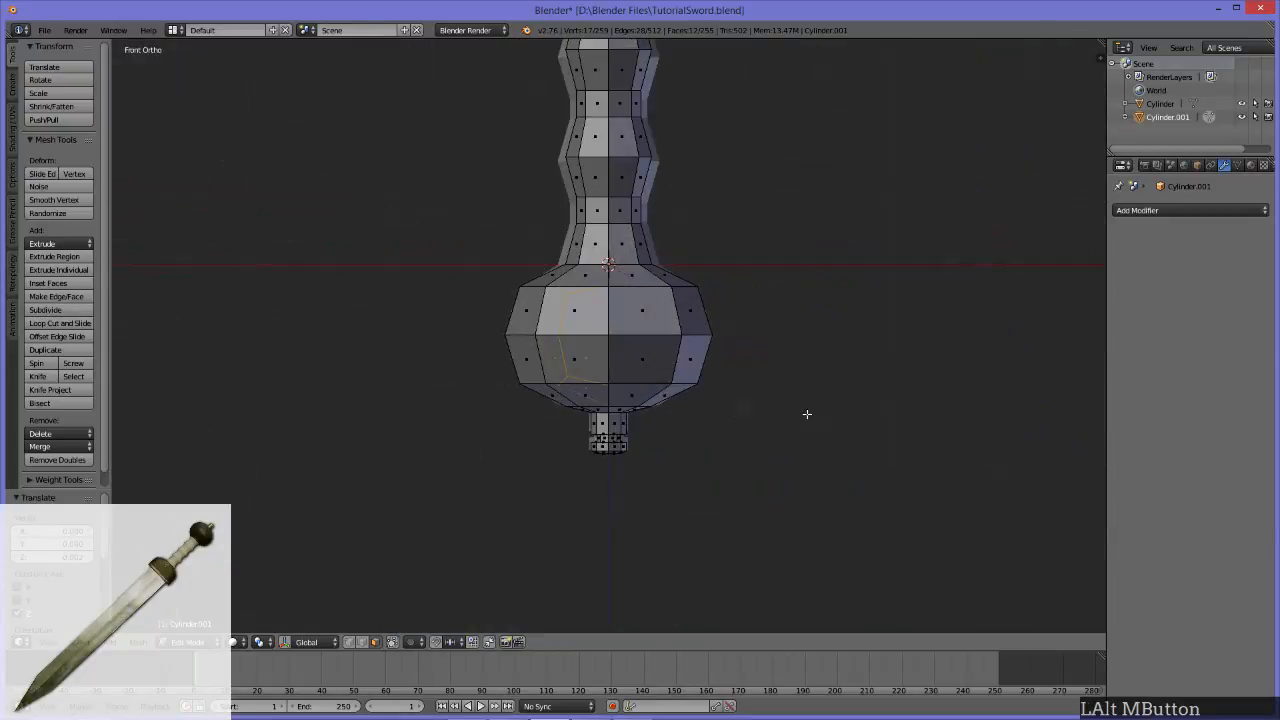
scroll(807, 414, "up", 2)
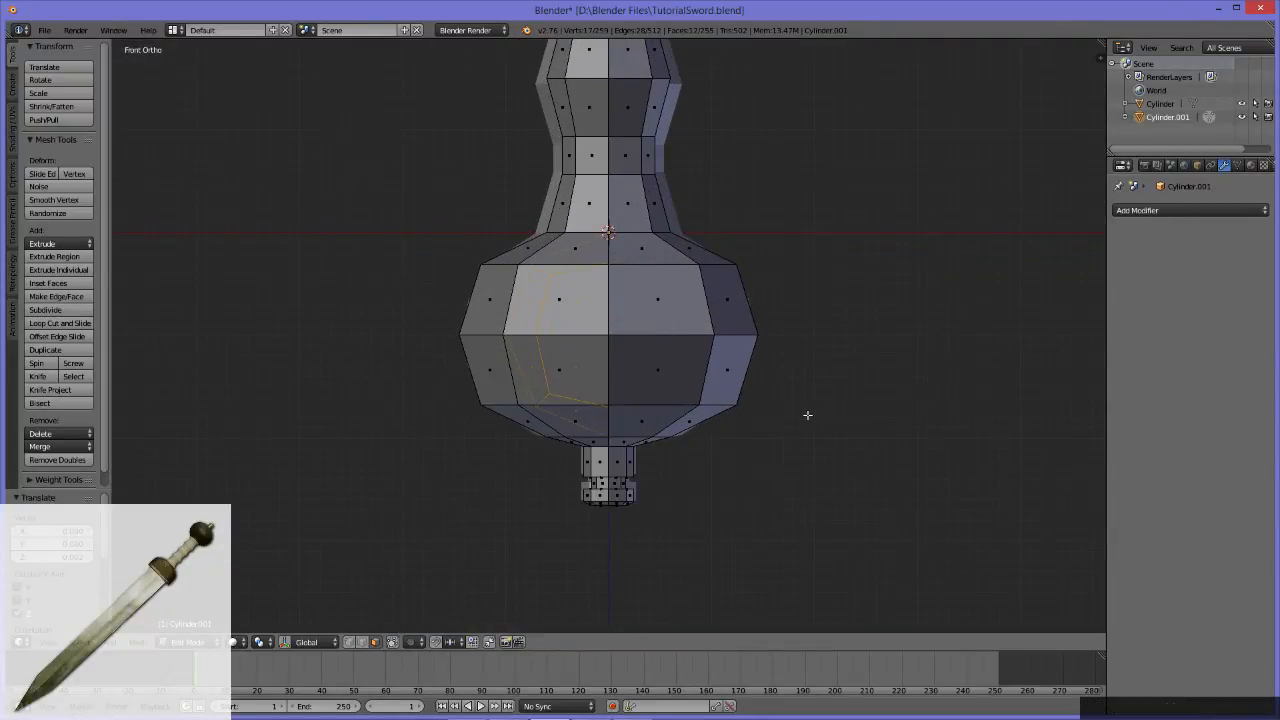
key("g")
key("x")
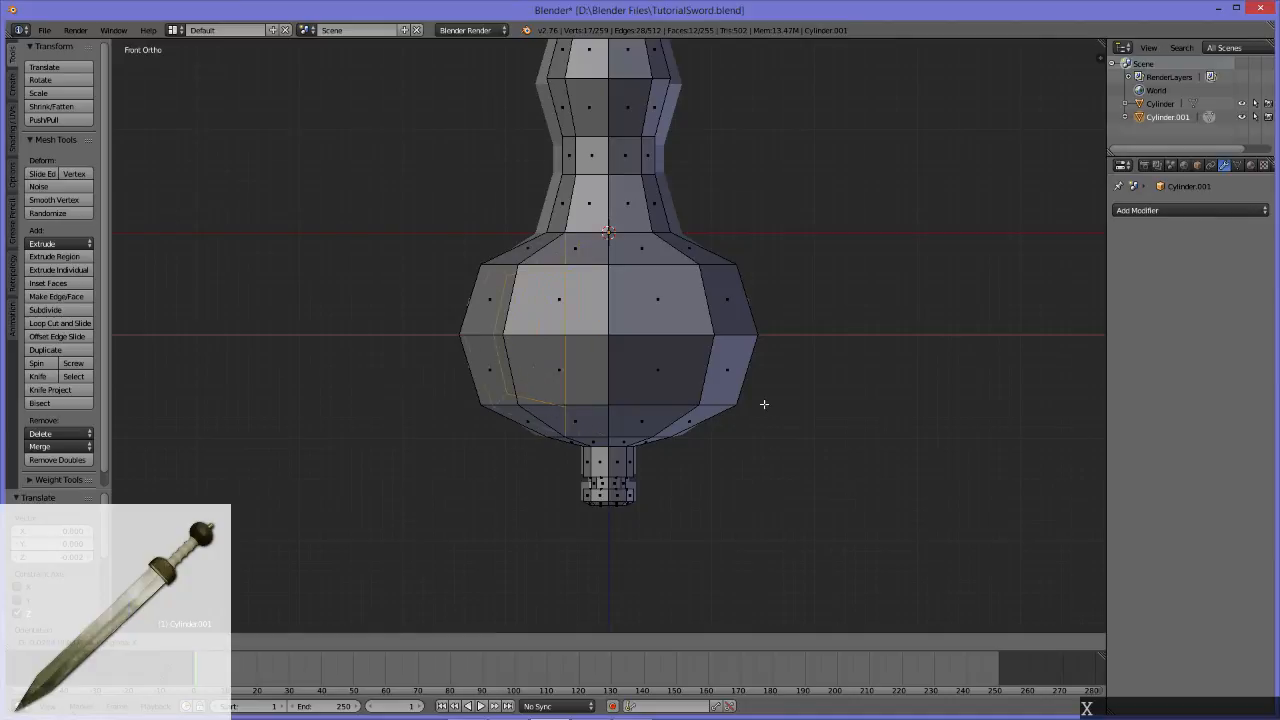
left_click(704, 398)
Step: Scale the half ball down uniformly into a small stud centred on the pommel's side
middle_click_drag(468, 403, 609, 381)
middle_click_drag(695, 364, 697, 383)
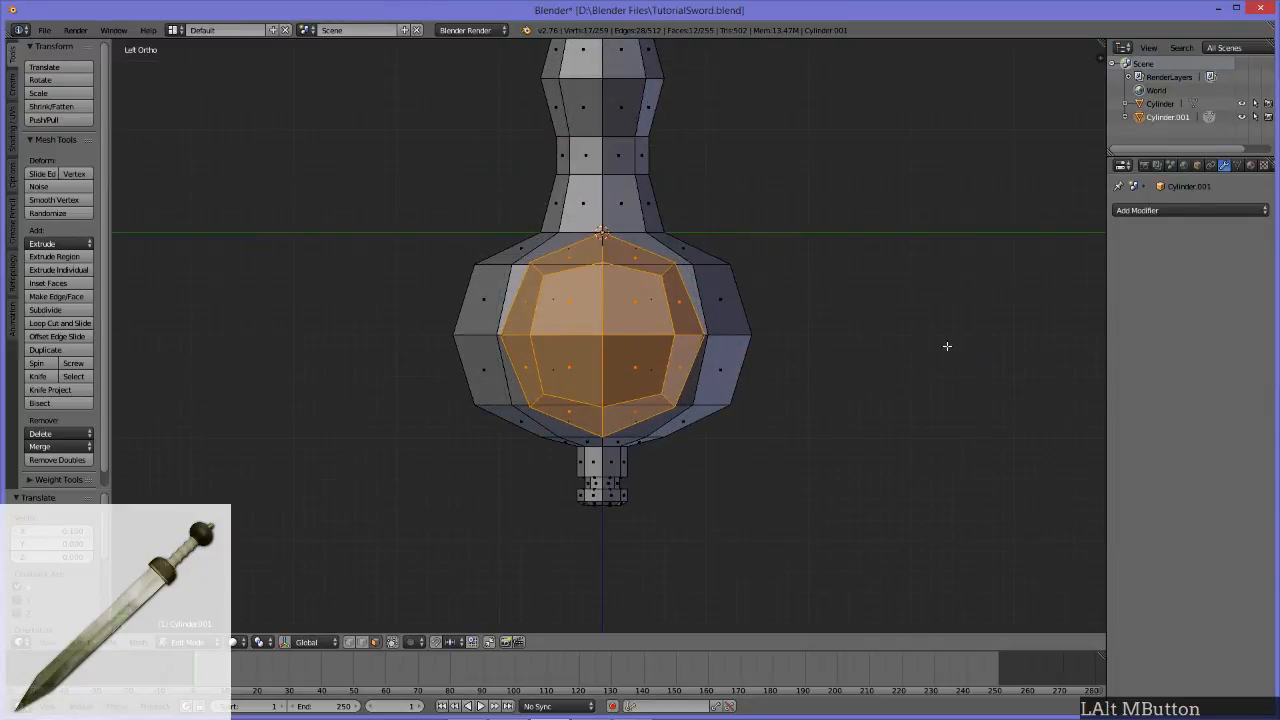
key("s")
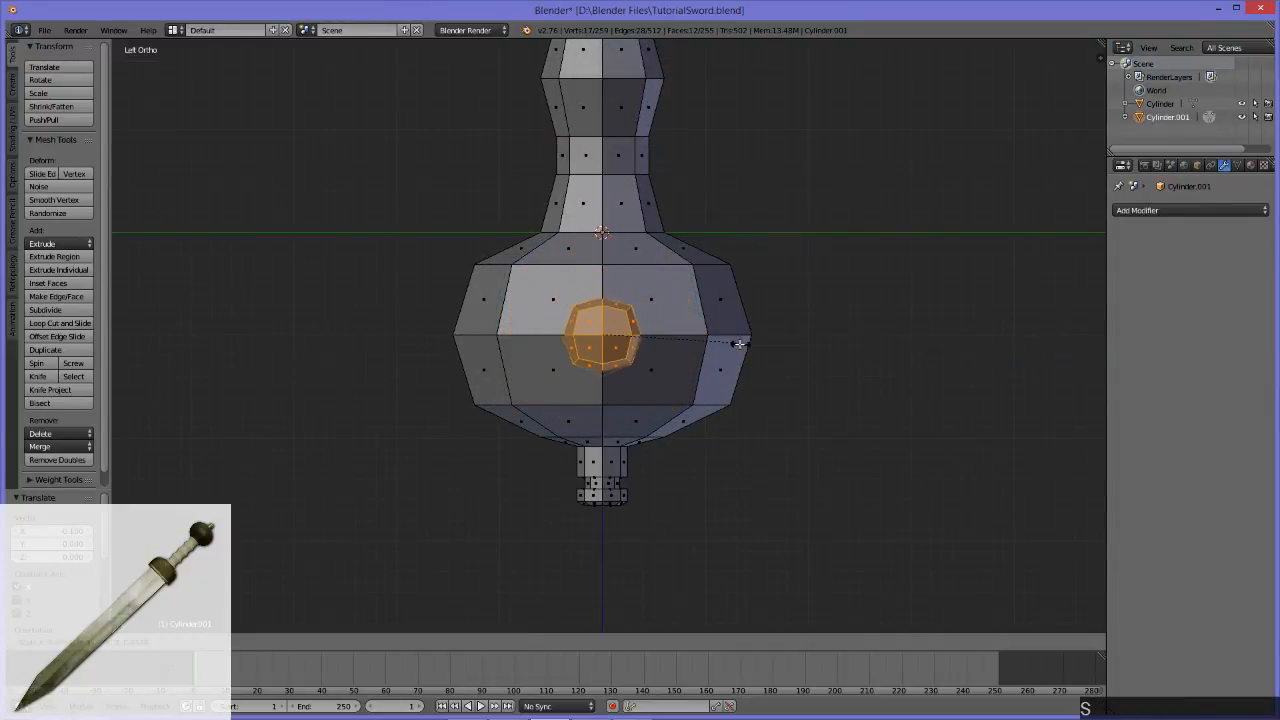
left_click(696, 352)
scroll(698, 352, "down", 5)
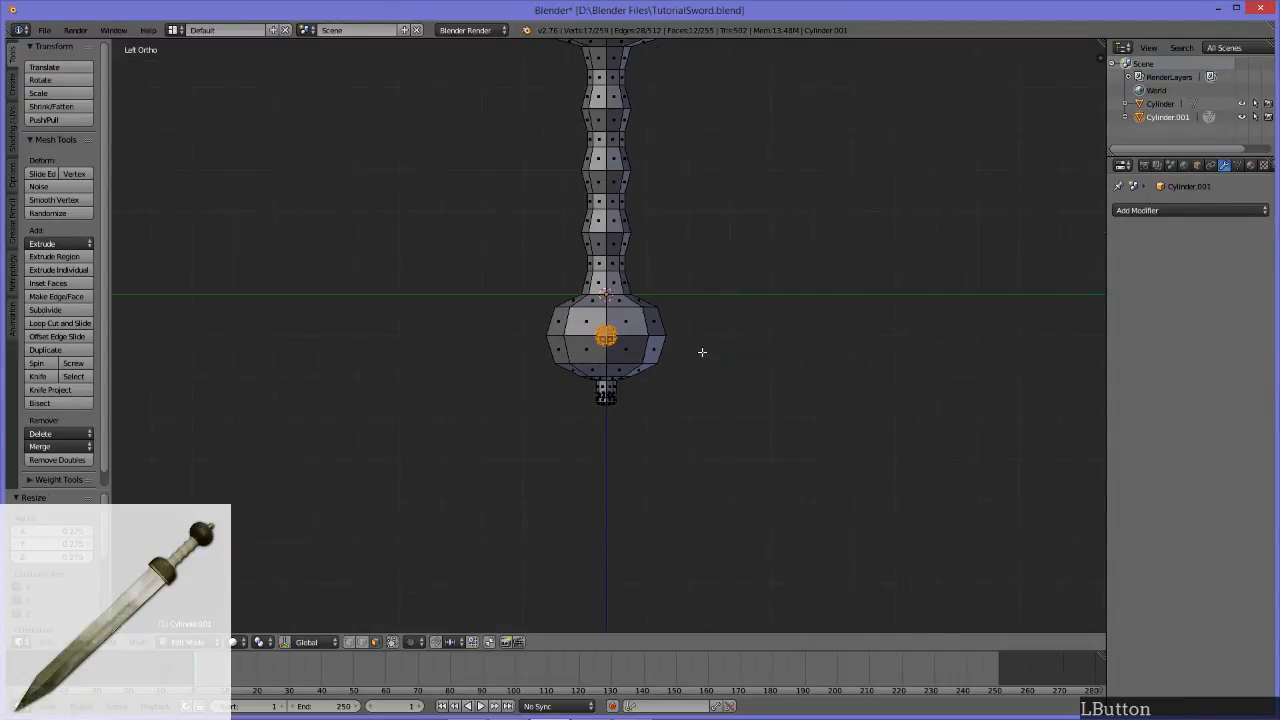
mouse_move(313, 399)
middle_mouse_down("alt")
mouse_move(923, 434)
mouse_move(513, 431)
mouse_move(651, 397)
mouse_move(386, 397)
middle_mouse_up("alt")
scroll(774, 326, "up", 5)
middle_click_drag(723, 347, 611, 414, "alt")
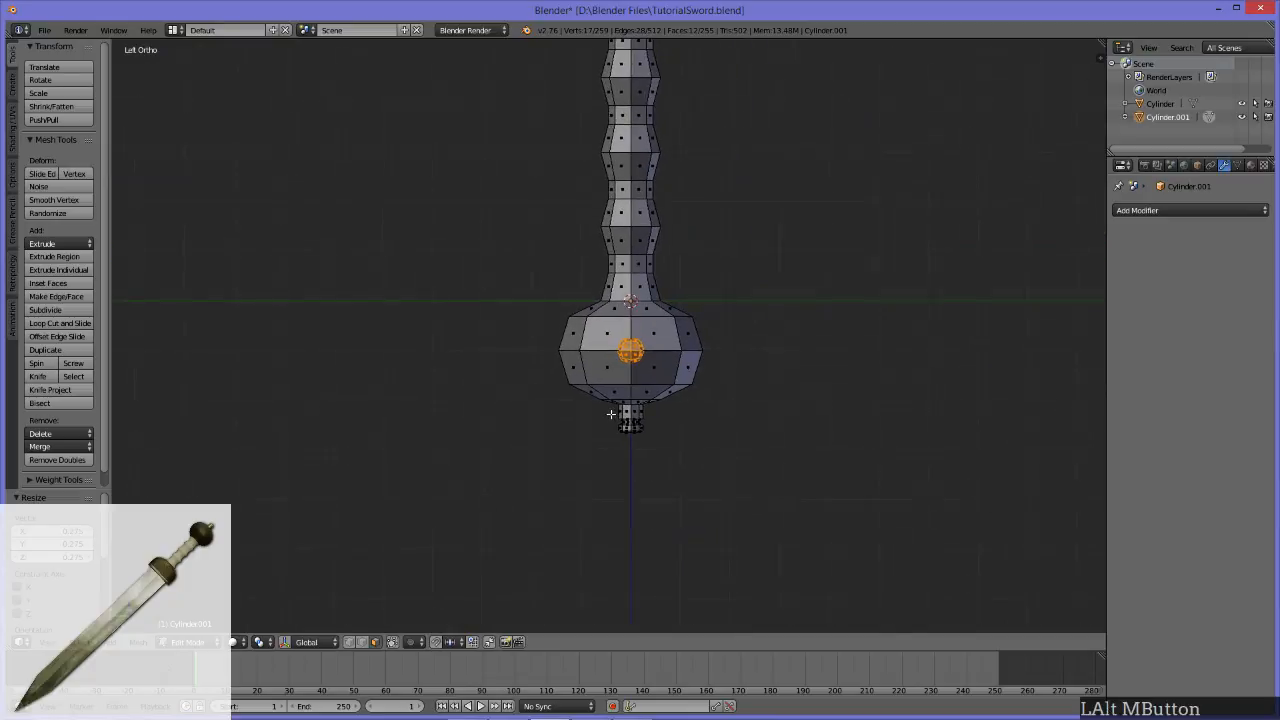
key("s")
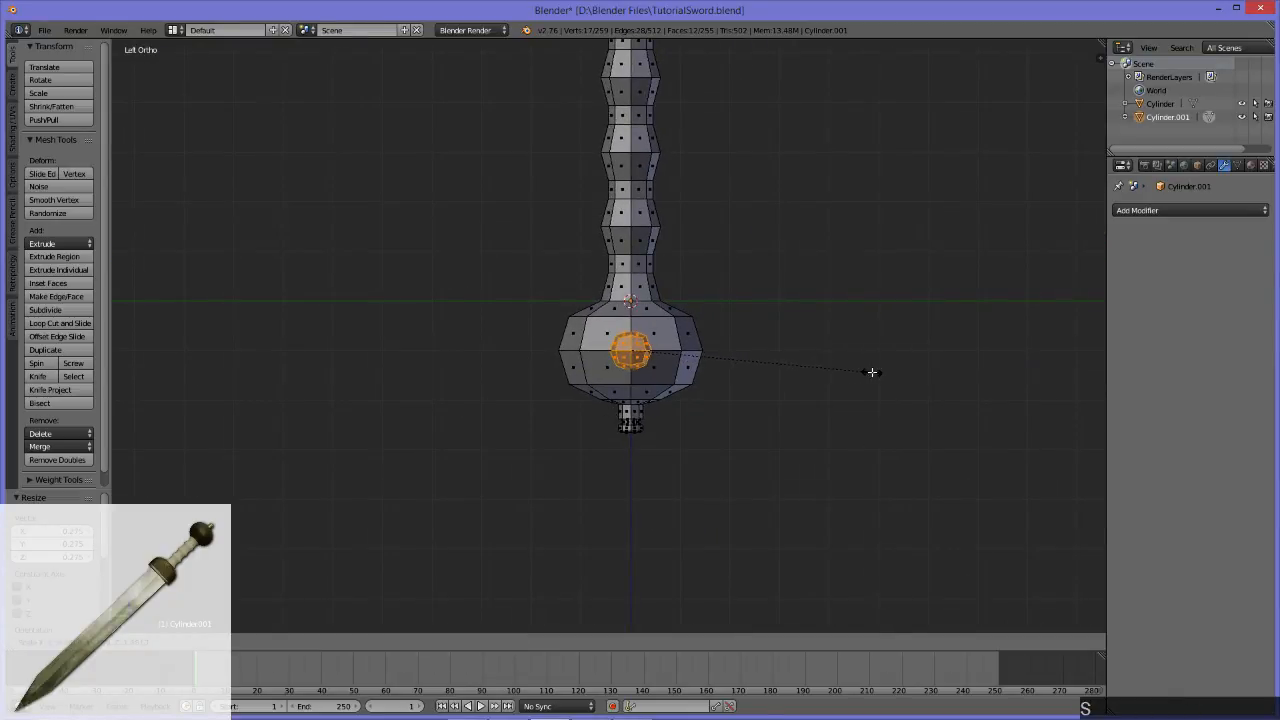
left_click(880, 374)
scroll(790, 398, "up", 3)
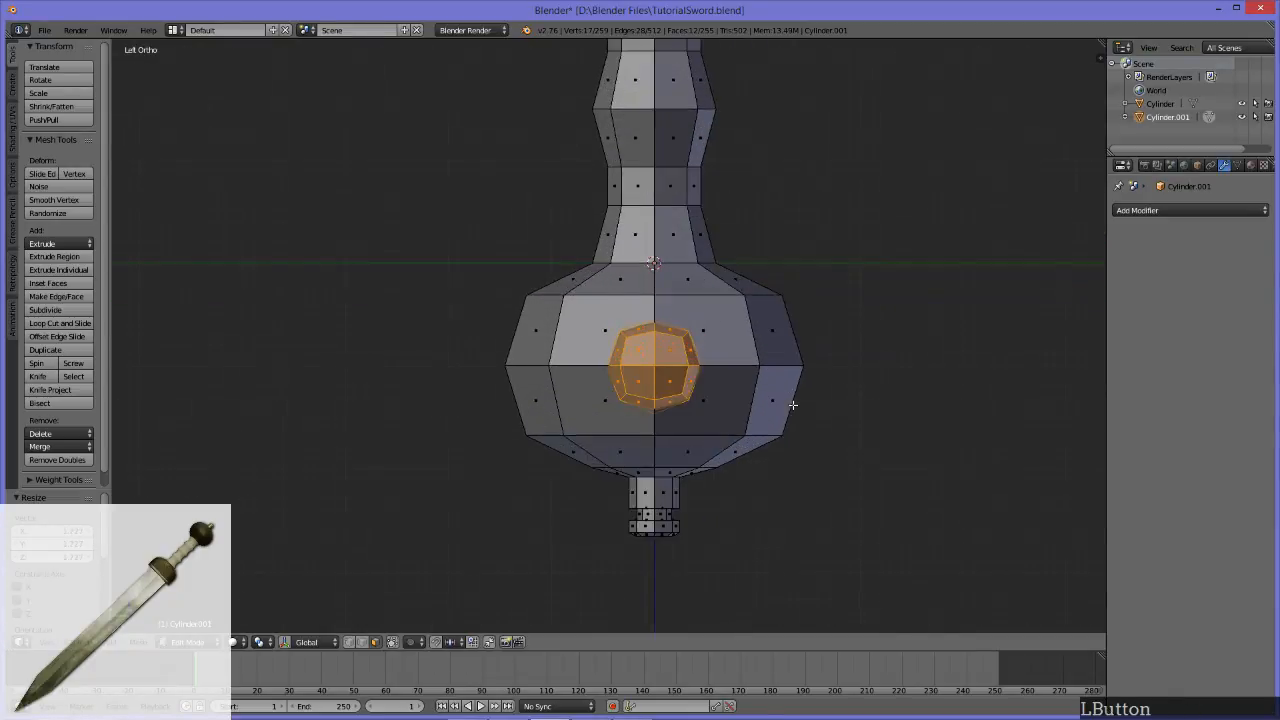
Step: Split the stud's faces off and narrow it along Y with a scale factor of about 0.47
key("y")
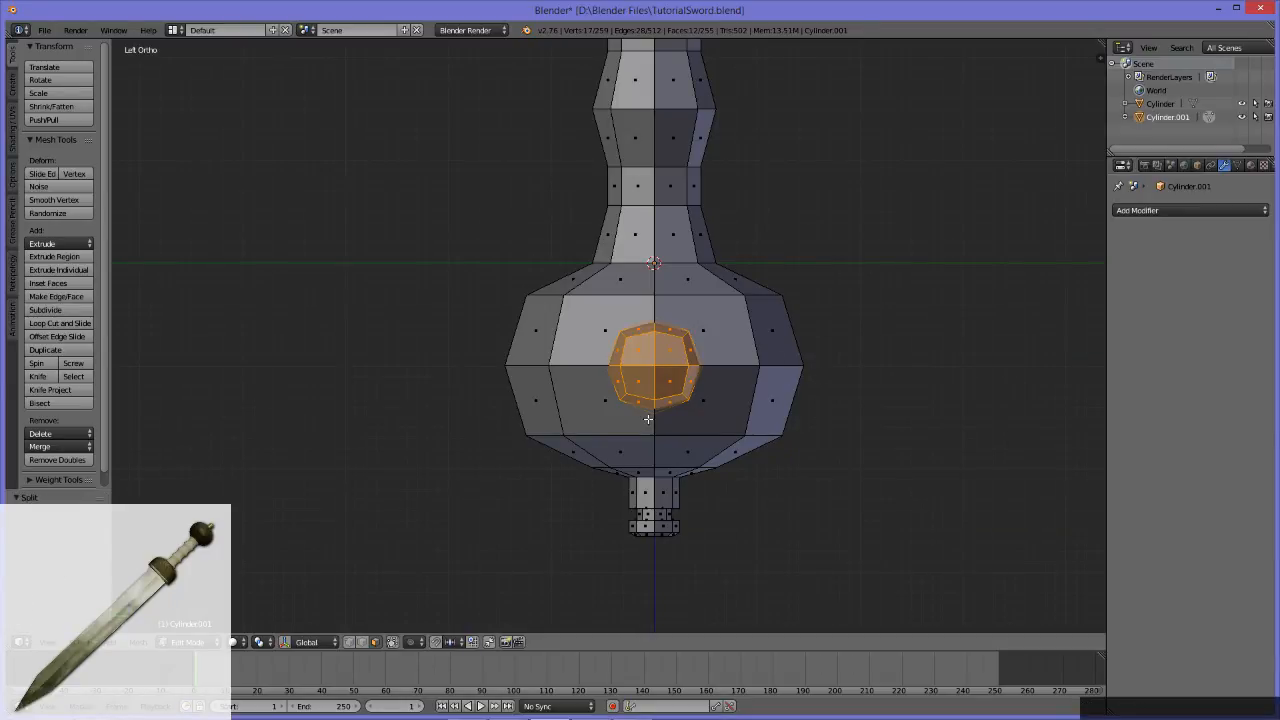
key("s")
key("y")
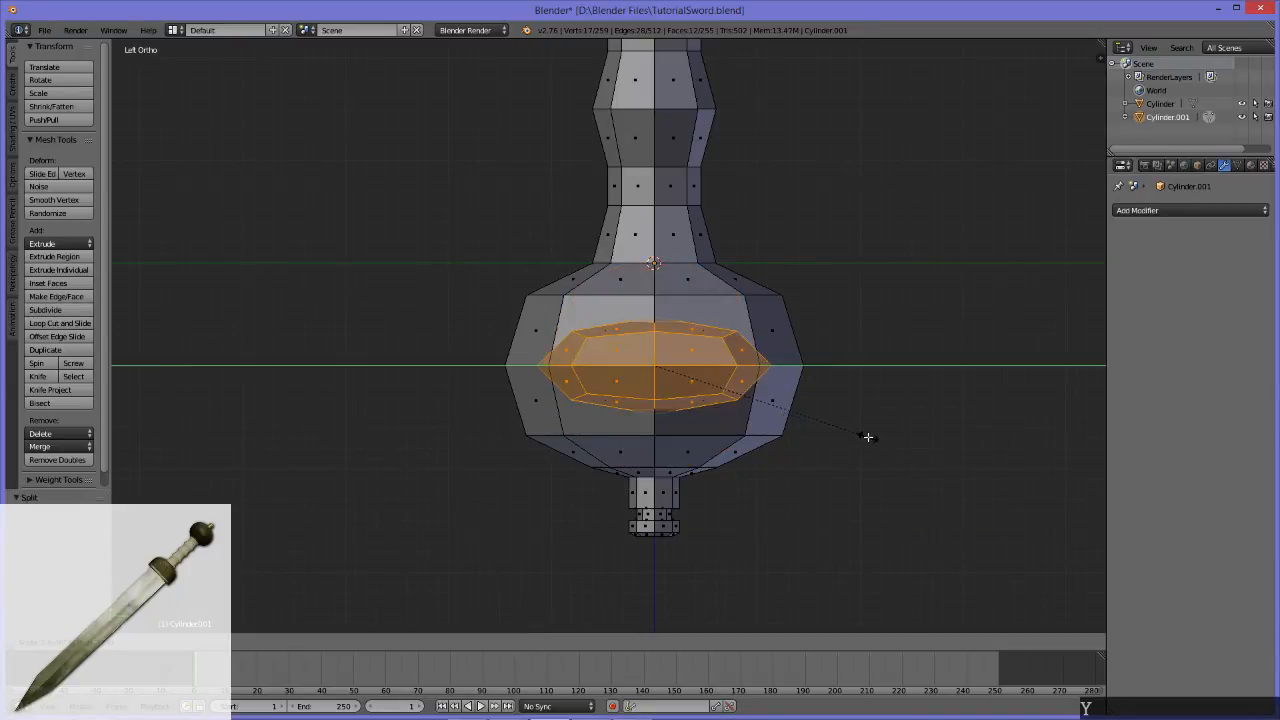
left_click(686, 389)
Step: Flatten the stud along X so that it protrudes less from the pommel's side
middle_click_drag(688, 382, 731, 383)
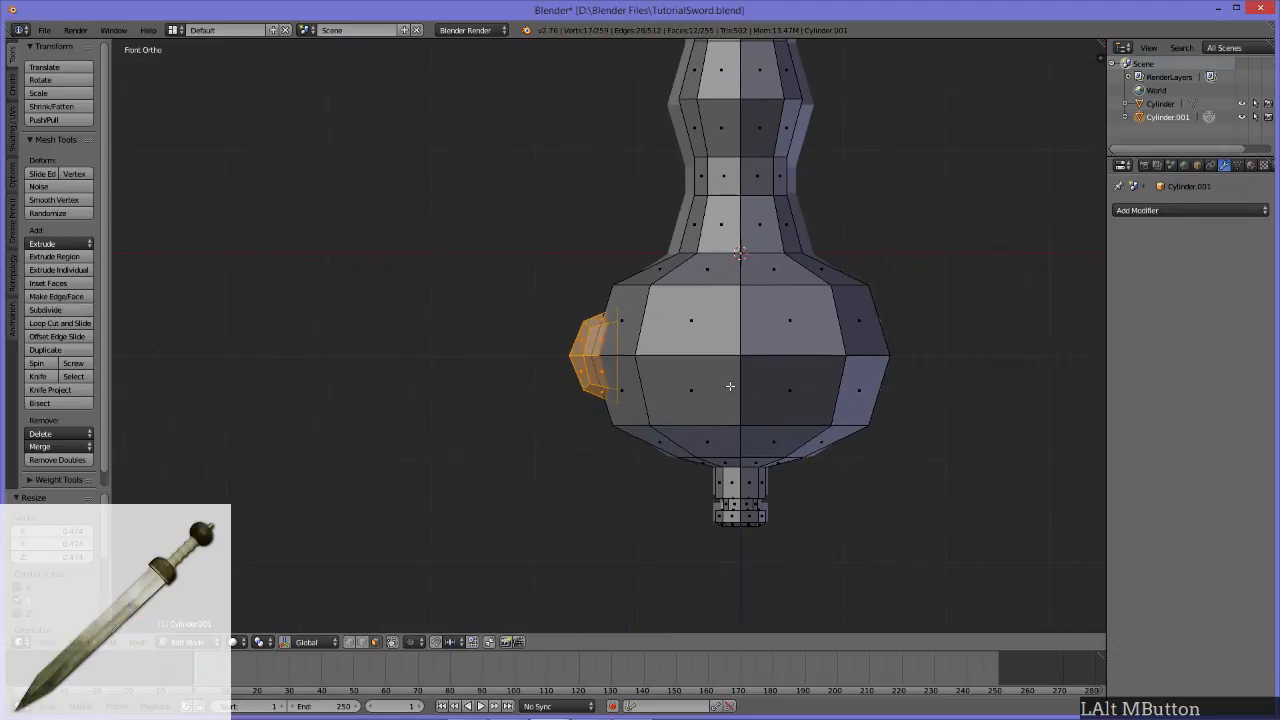
scroll(680, 454, "up", 3)
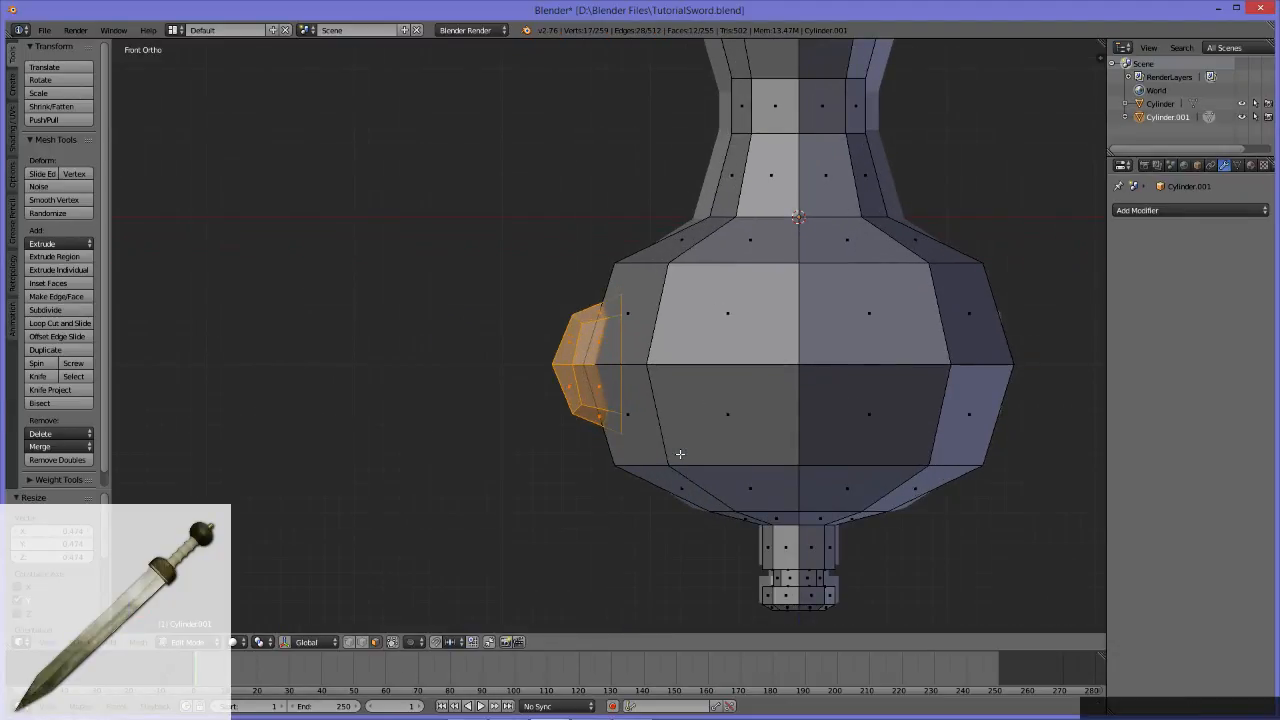
key("s")
key("x")
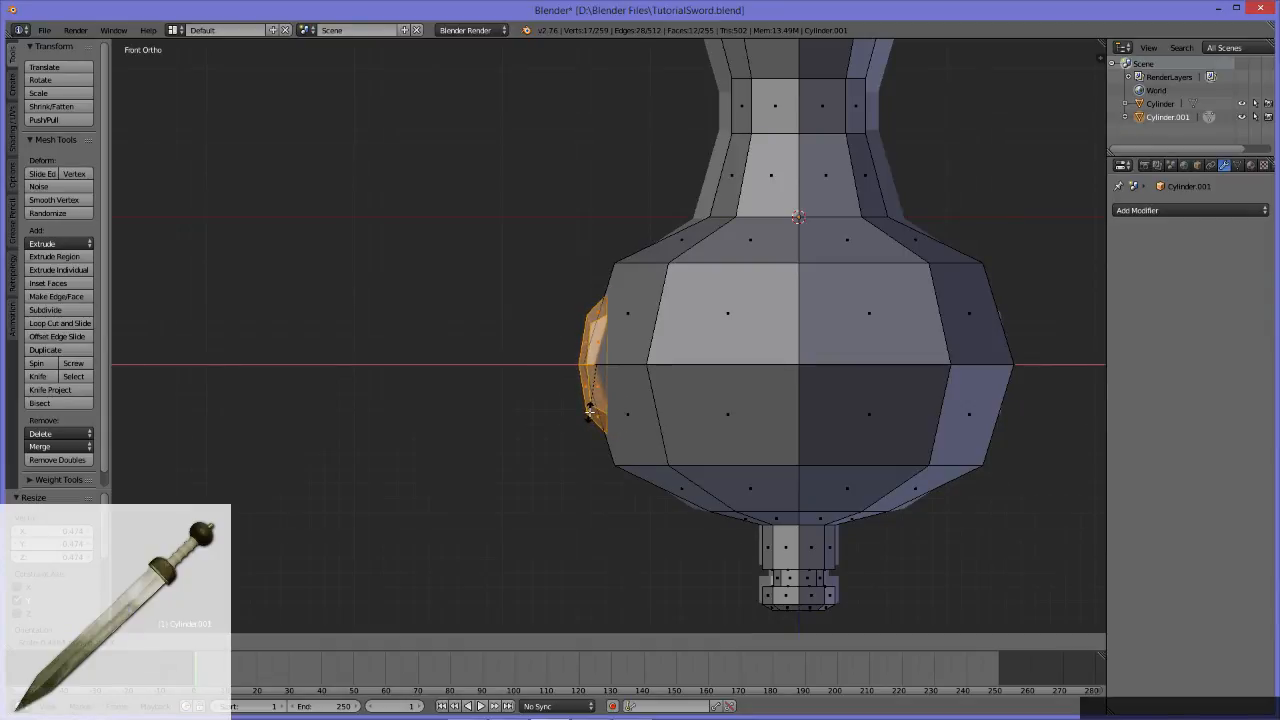
left_click(589, 410)
Step: Thicken the stud along X with a scale factor of about 1.48 so its open edge sinks into the pommel
middle_click_drag(457, 391, 713, 460)
key("Tab")
mouse_move(814, 434)
middle_mouse_down()
mouse_move(763, 354)
mouse_move(740, 434)
mouse_move(660, 368)
mouse_move(734, 317)
mouse_move(706, 260)
mouse_move(580, 289)
mouse_move(811, 389)
mouse_move(570, 371)
middle_mouse_up()
scroll(790, 388, "down", 3)
key("Tab")
scroll(588, 383, "up", 2)
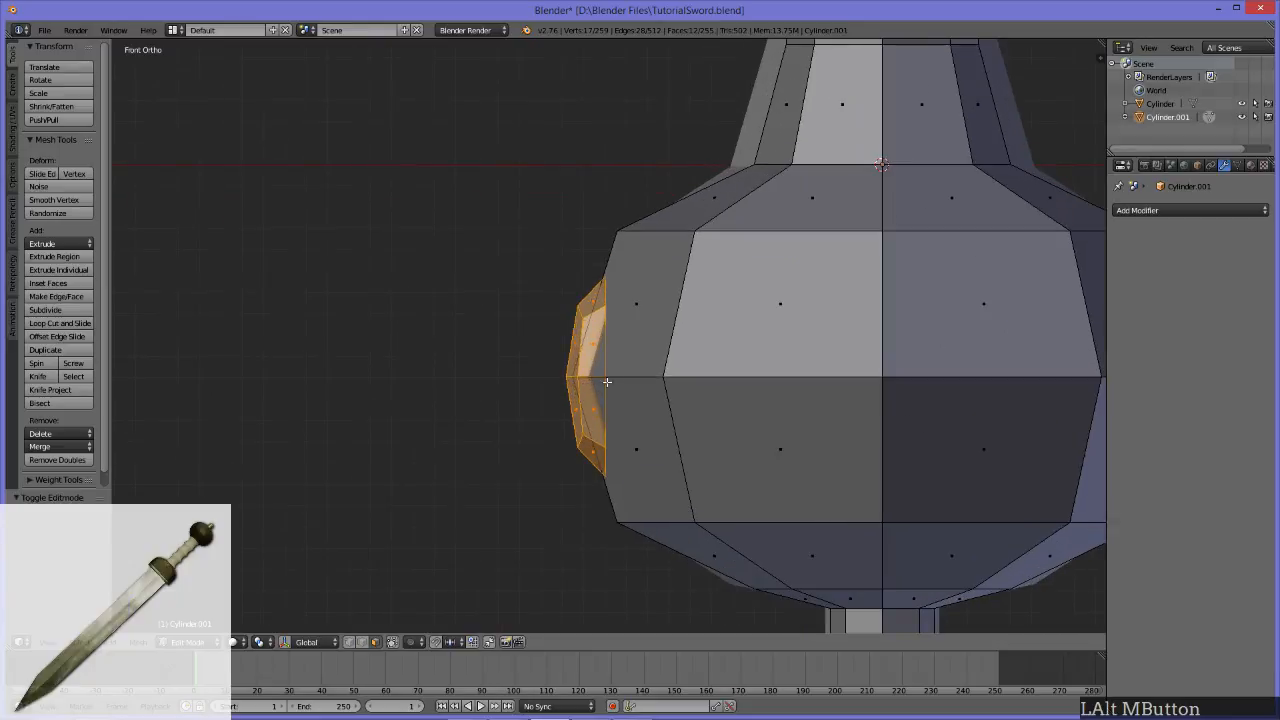
key("s")
key("x")
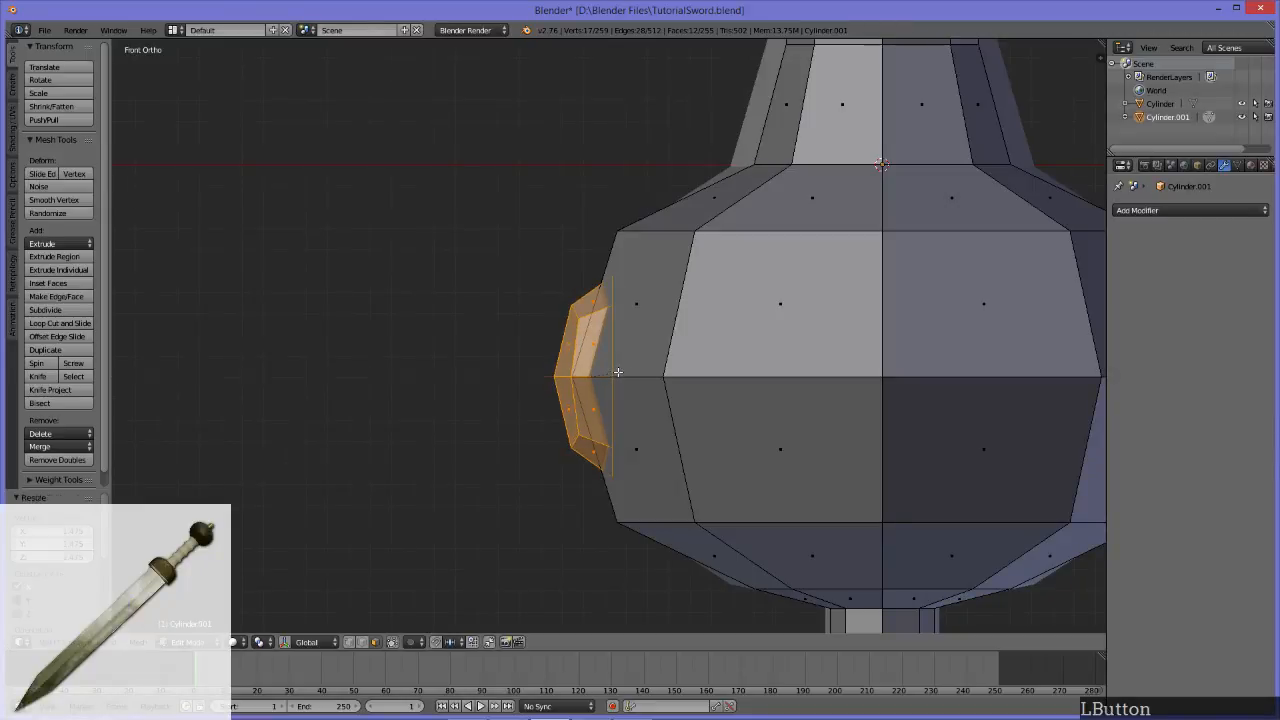
left_click(617, 372)
Step: Examine the stud's shape and fit on the pommel from several sides, in and out of edit mode
scroll(506, 380, "down", 1)
middle_click_drag(506, 380, 746, 322)
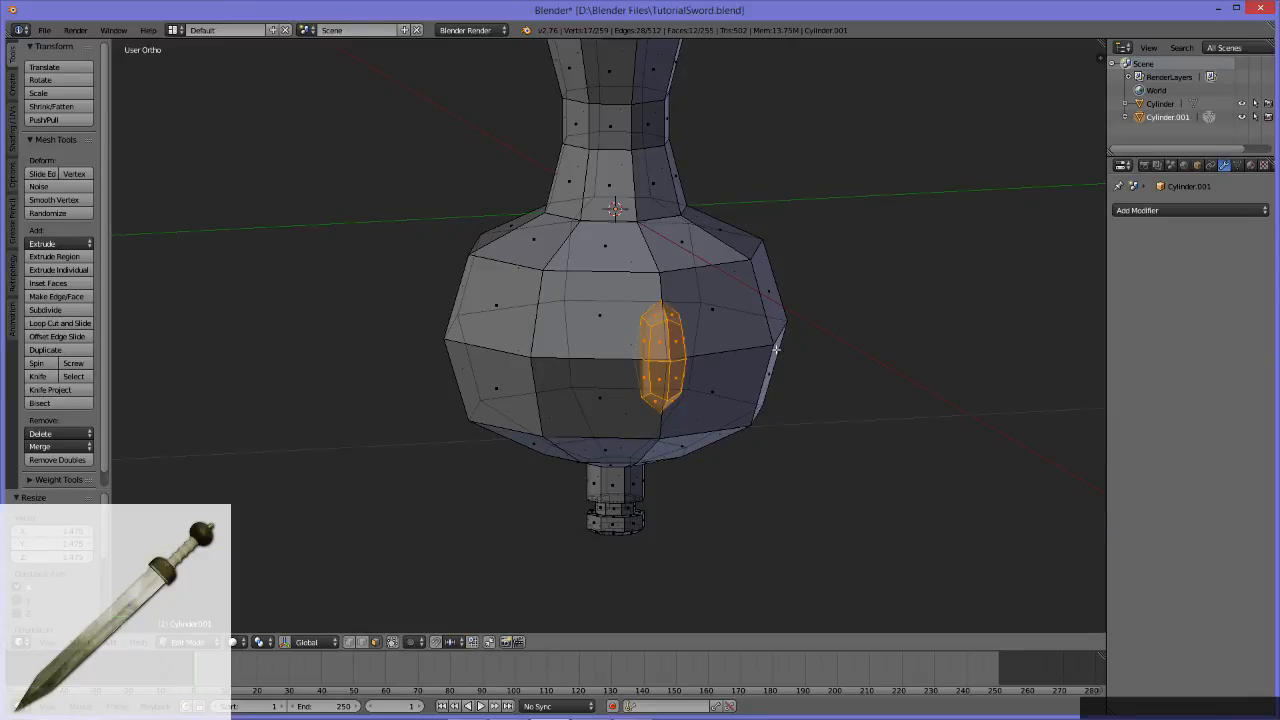
middle_click_drag(711, 432, 617, 449)
scroll(703, 437, "up", 5)
scroll(617, 449, "down", 6)
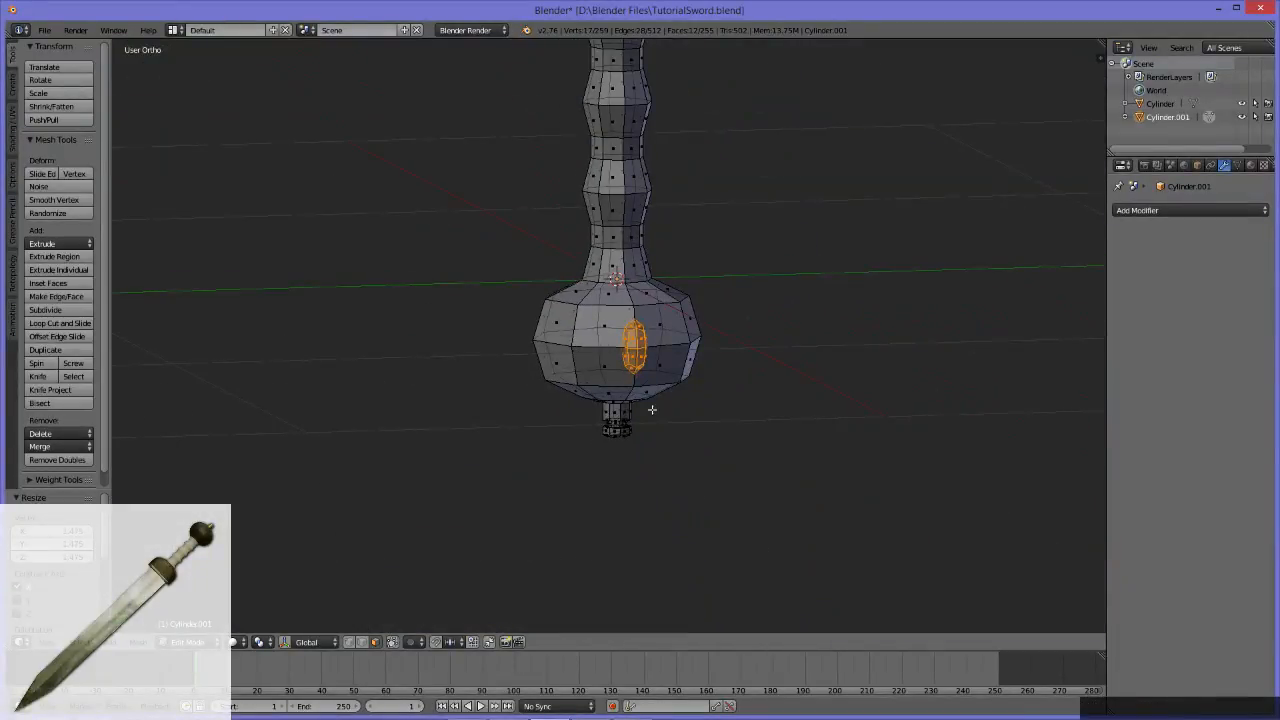
key("Tab")
key("Tab")
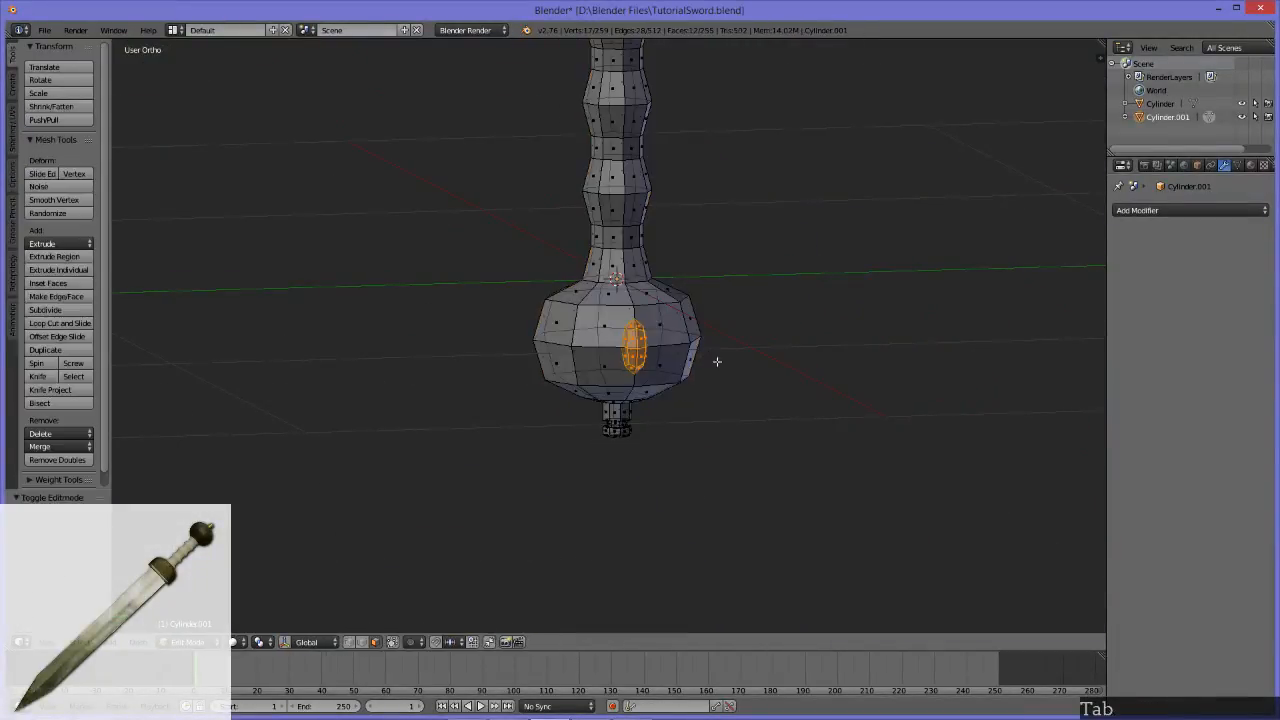
middle_click_drag(739, 398, 585, 375, "alt")
key("q")
middle_click_drag(598, 422, 708, 407)
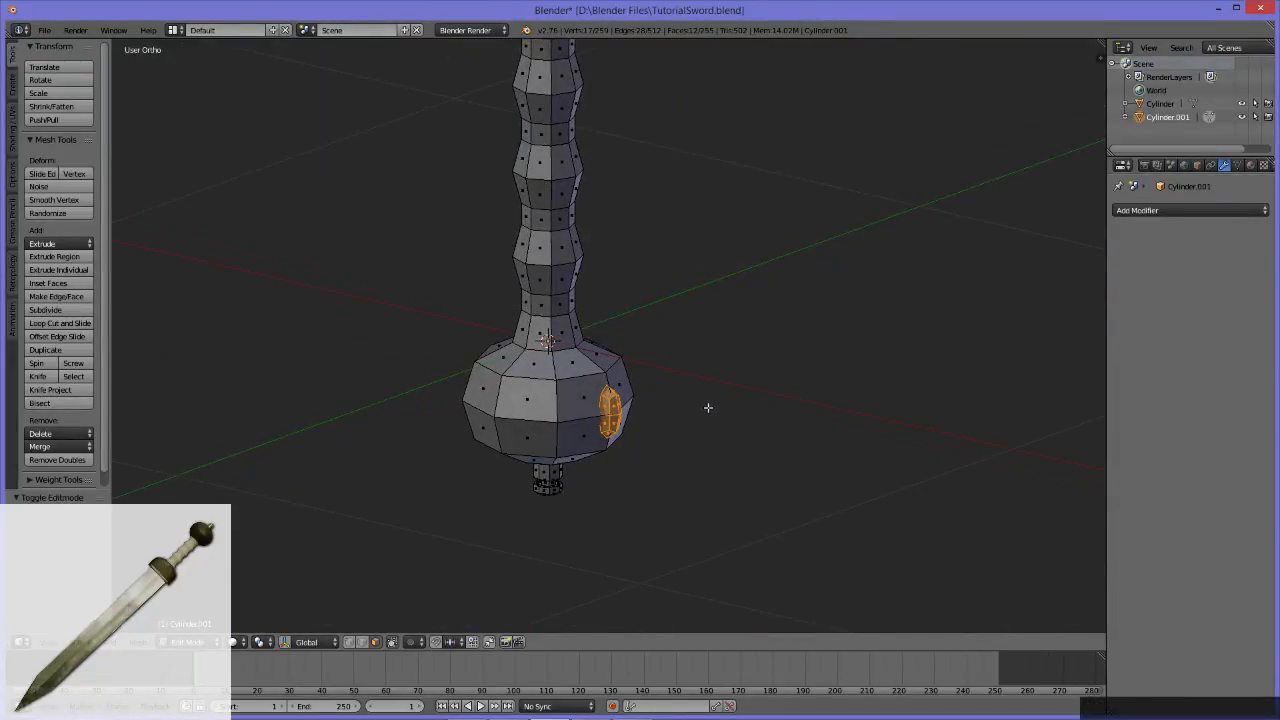
middle_click_drag(701, 402, 610, 421)
middle_click_drag(596, 404, 598, 403)
Step: Duplicate the pommel stud in place twice and try to rotate the last copy about its own centre
key("shift+d")
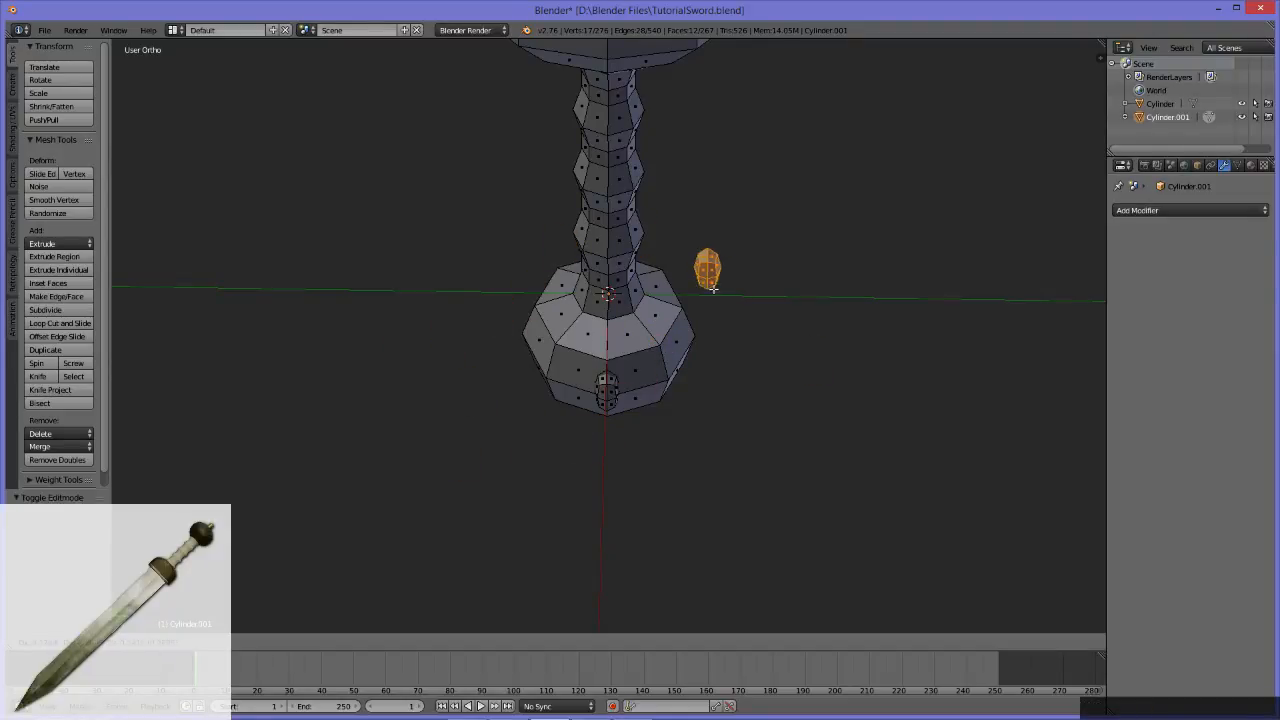
key("Escape")
middle_click_drag(646, 466, 488, 463)
middle_click_drag(609, 398, 643, 394)
key("shift+d")
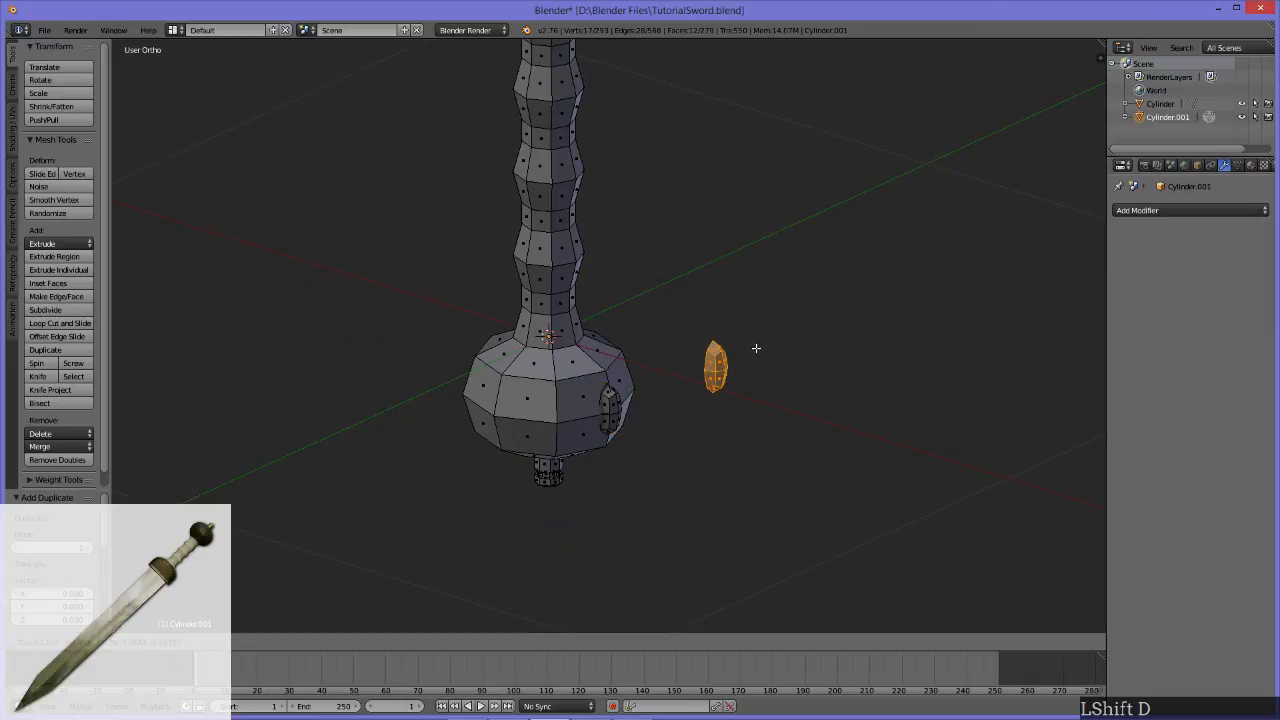
key("Escape")
key("r")
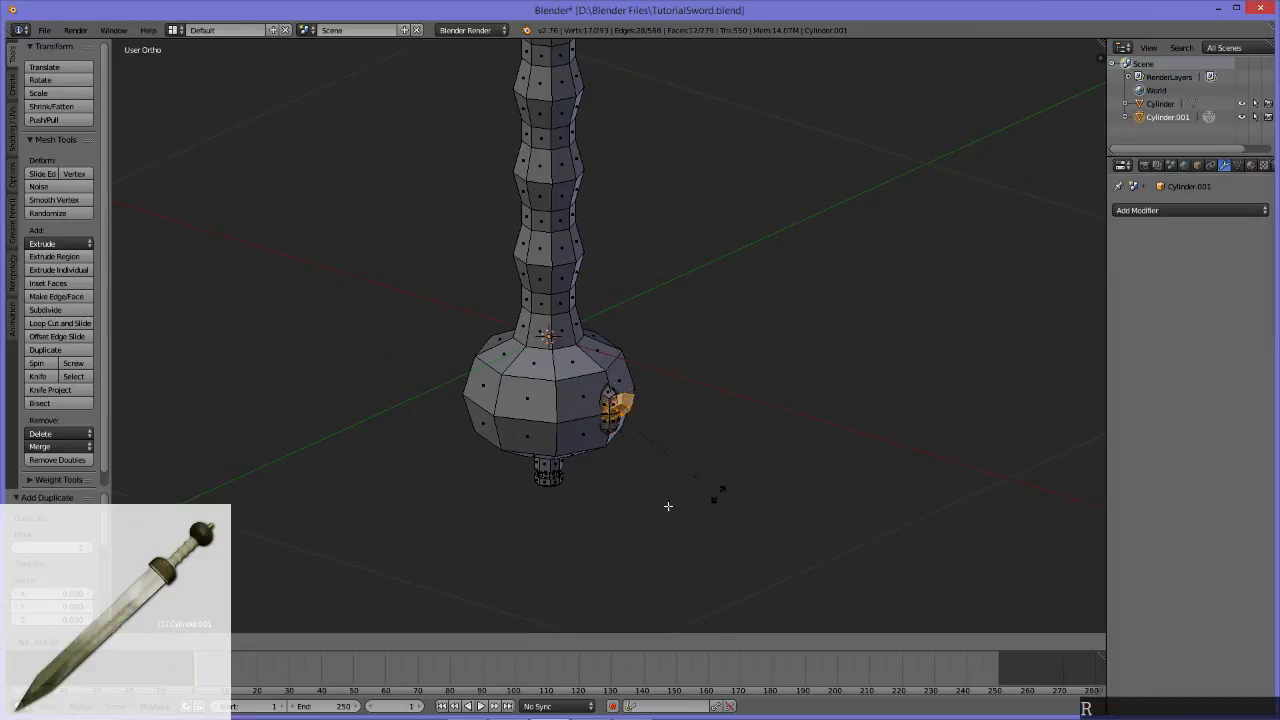
key("Escape")
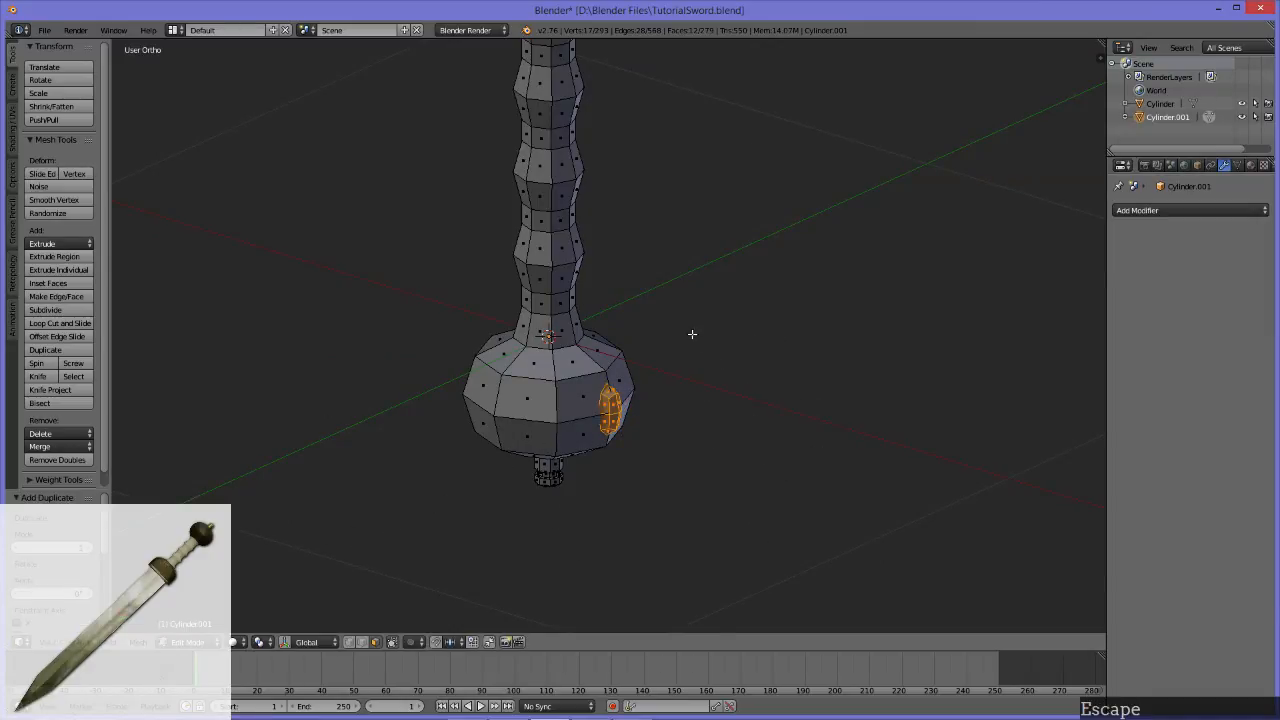
Step: Set the pivot point to the 3D Cursor and view the sword straight down its length
middle_click_drag(683, 300, 464, 494)
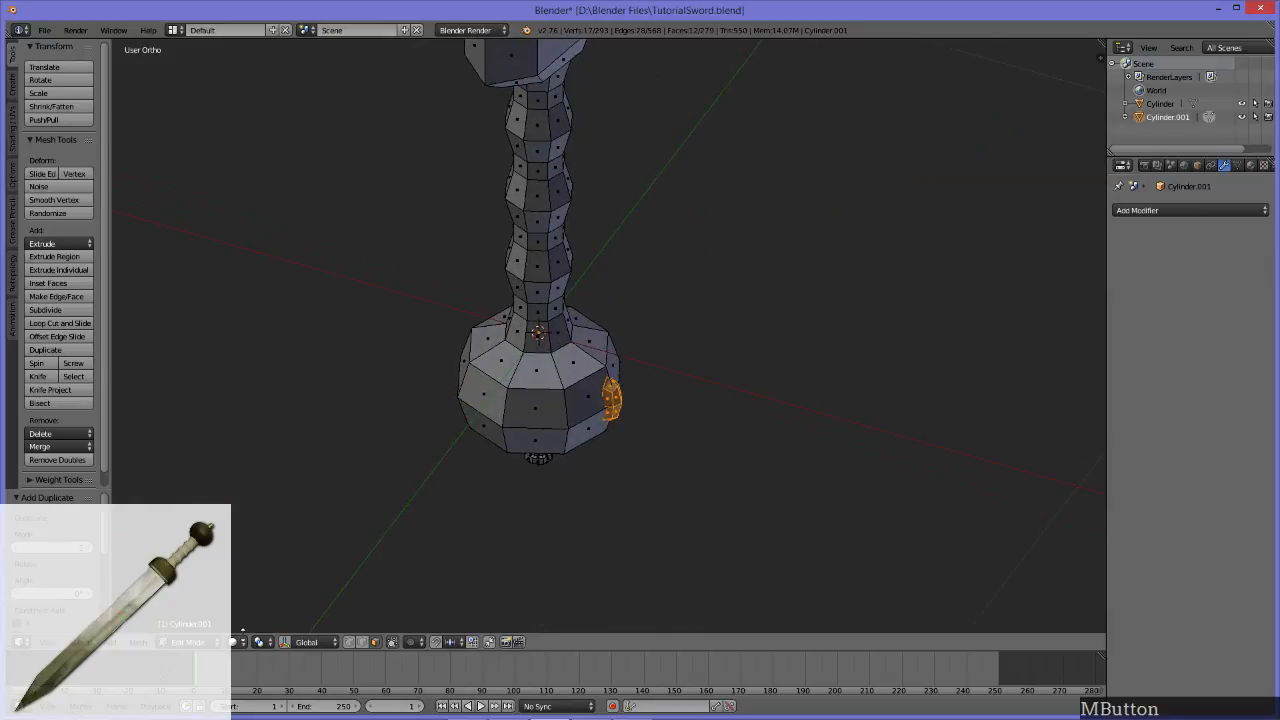
left_click(258, 643)
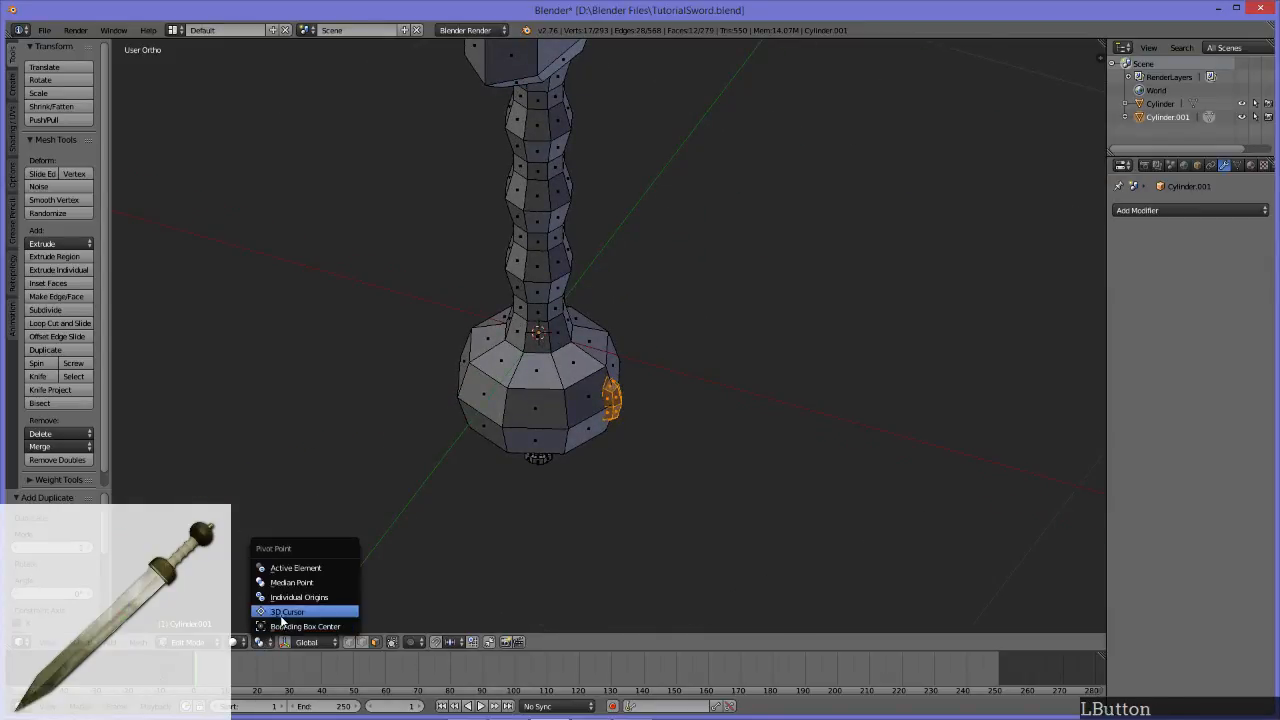
left_click(282, 612)
middle_click_drag(694, 349, 716, 448)
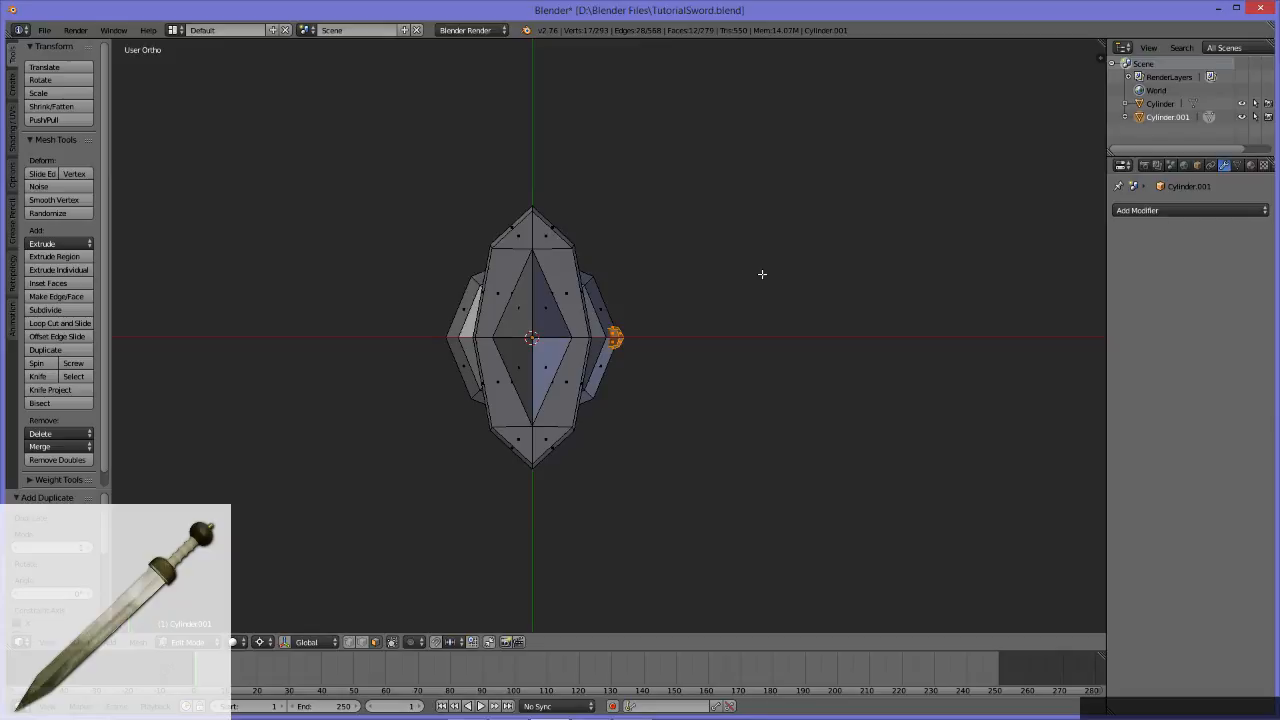
key("shift")
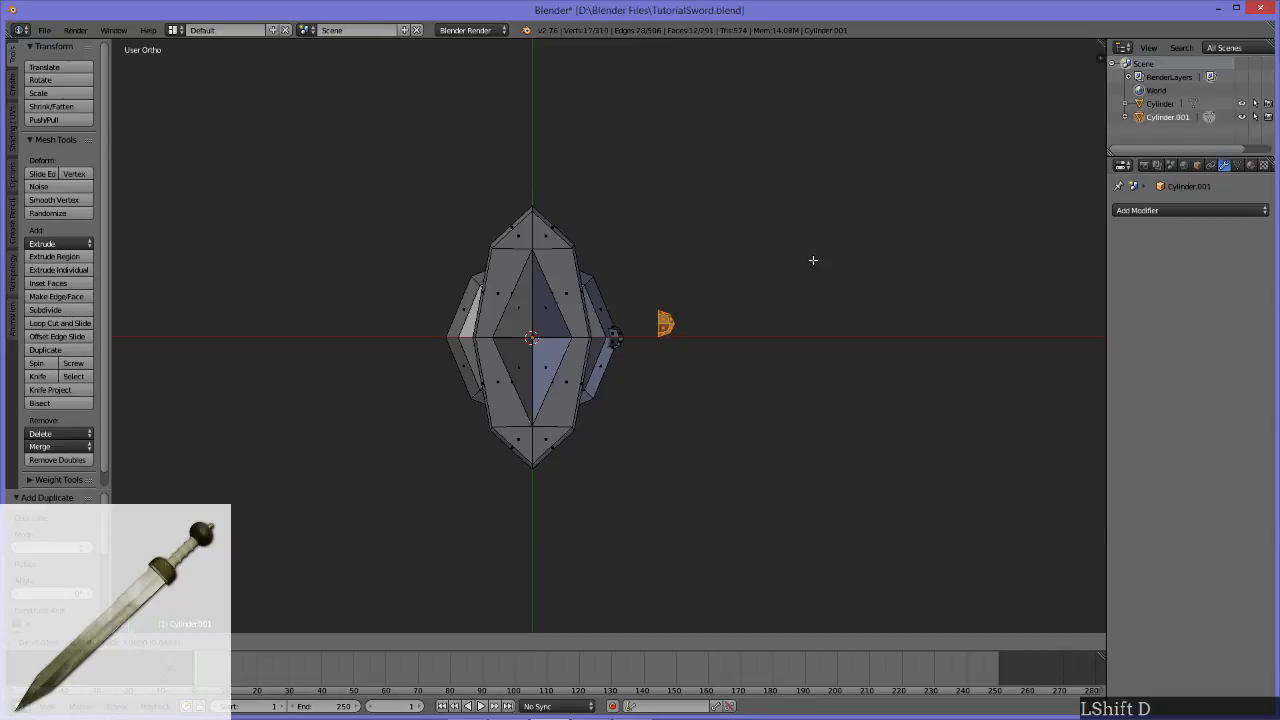
key("r")
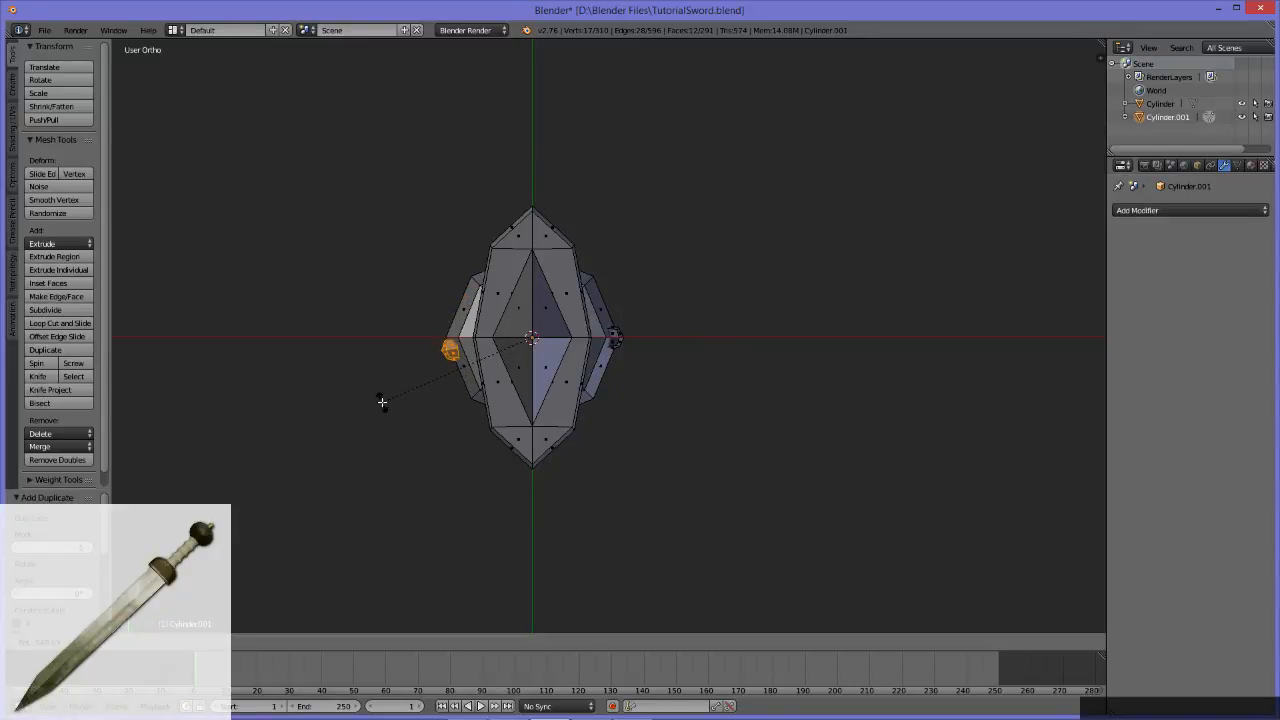
key("x")
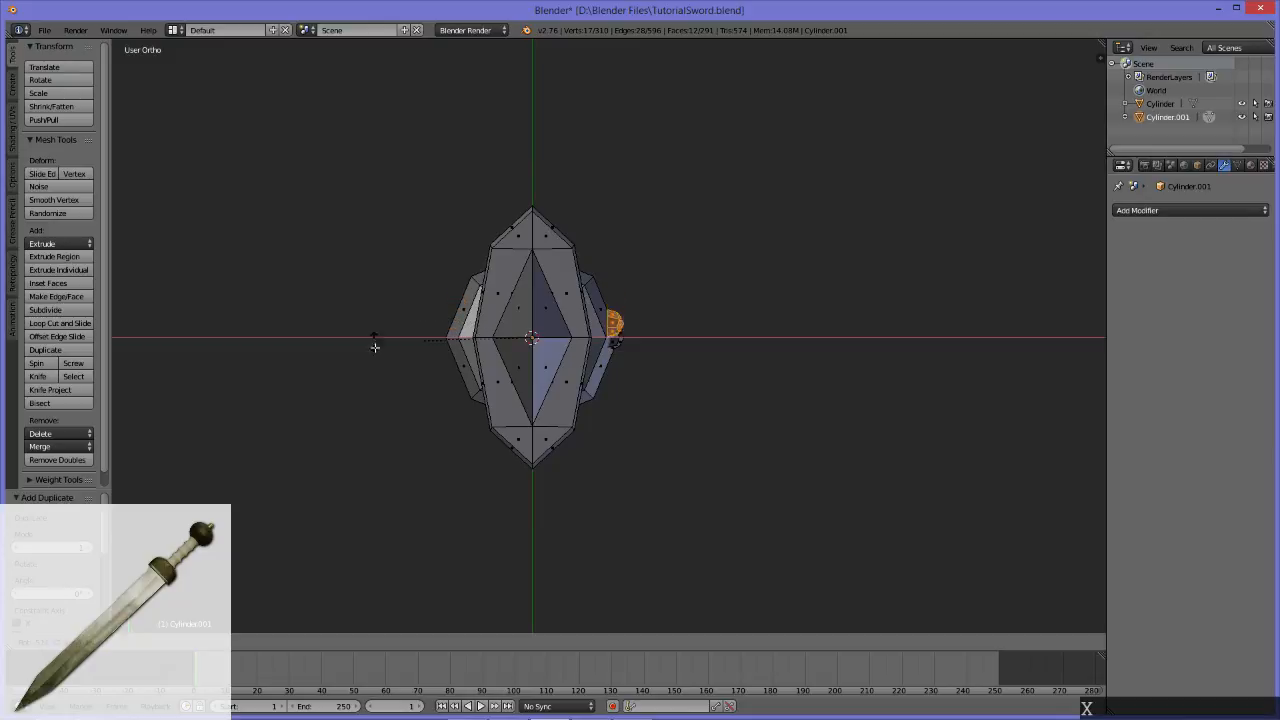
key("z")
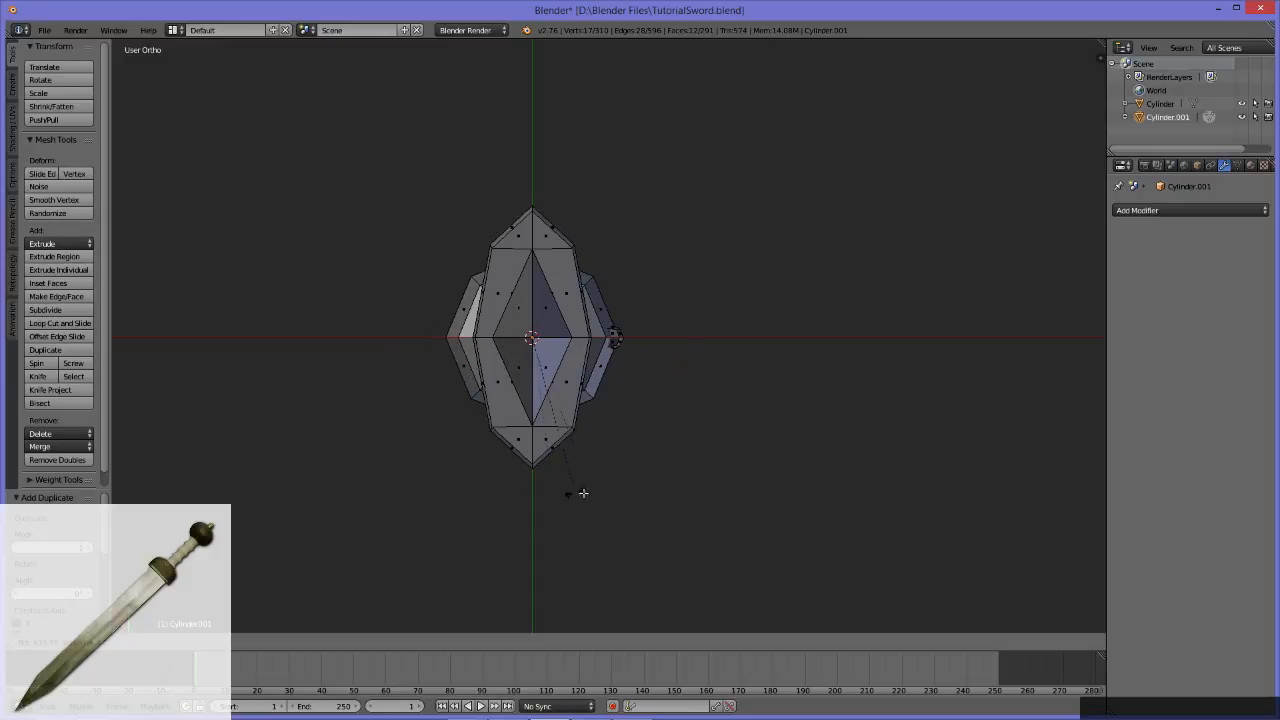
key("Escape")
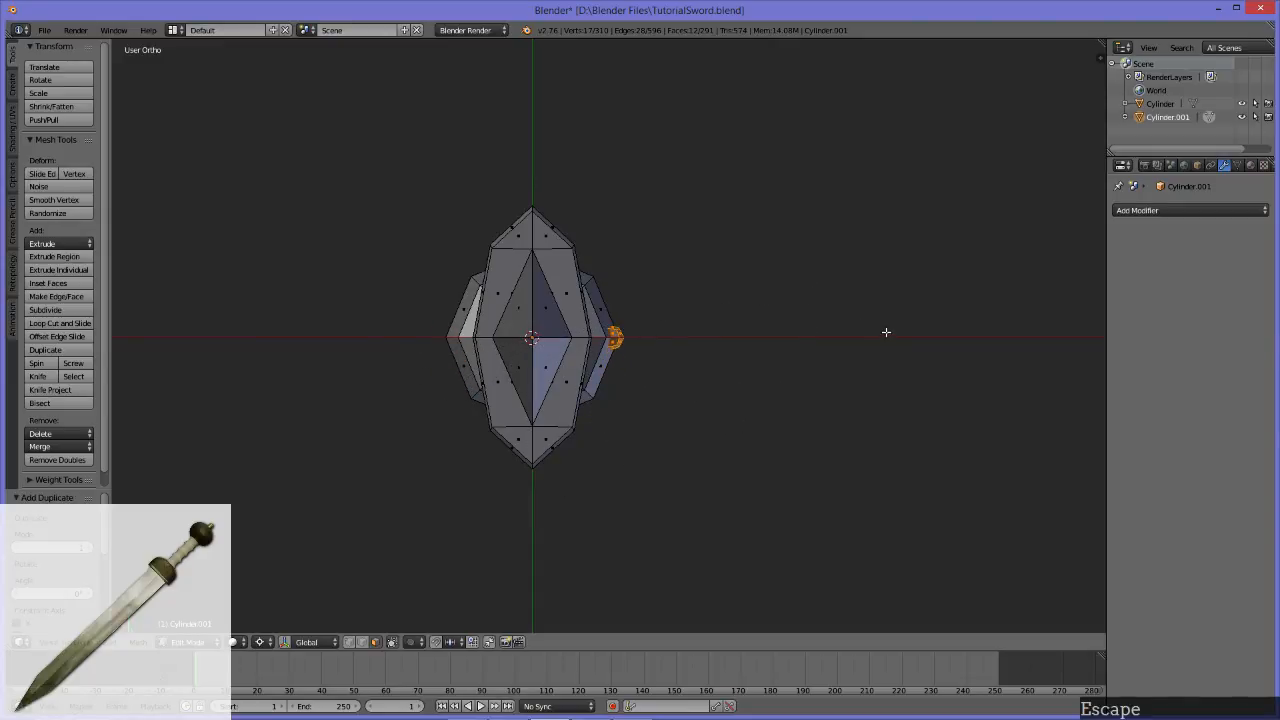
key("ctrl+z")
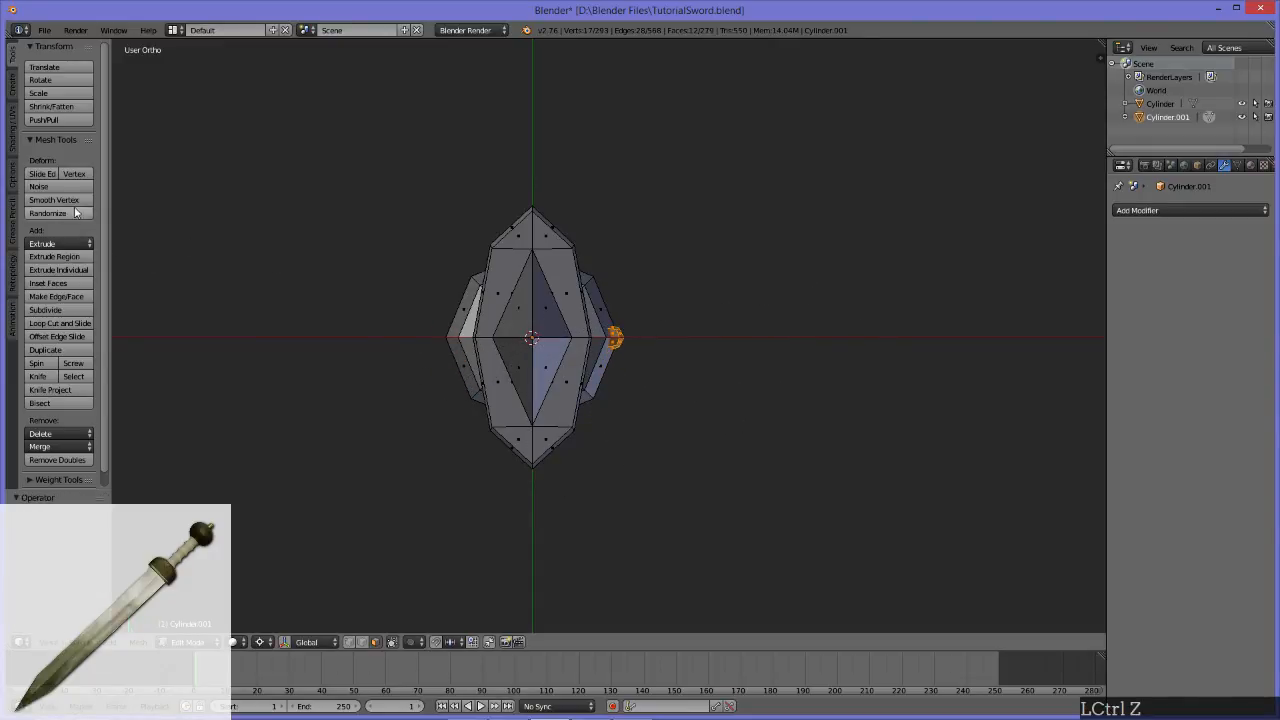
key("q")
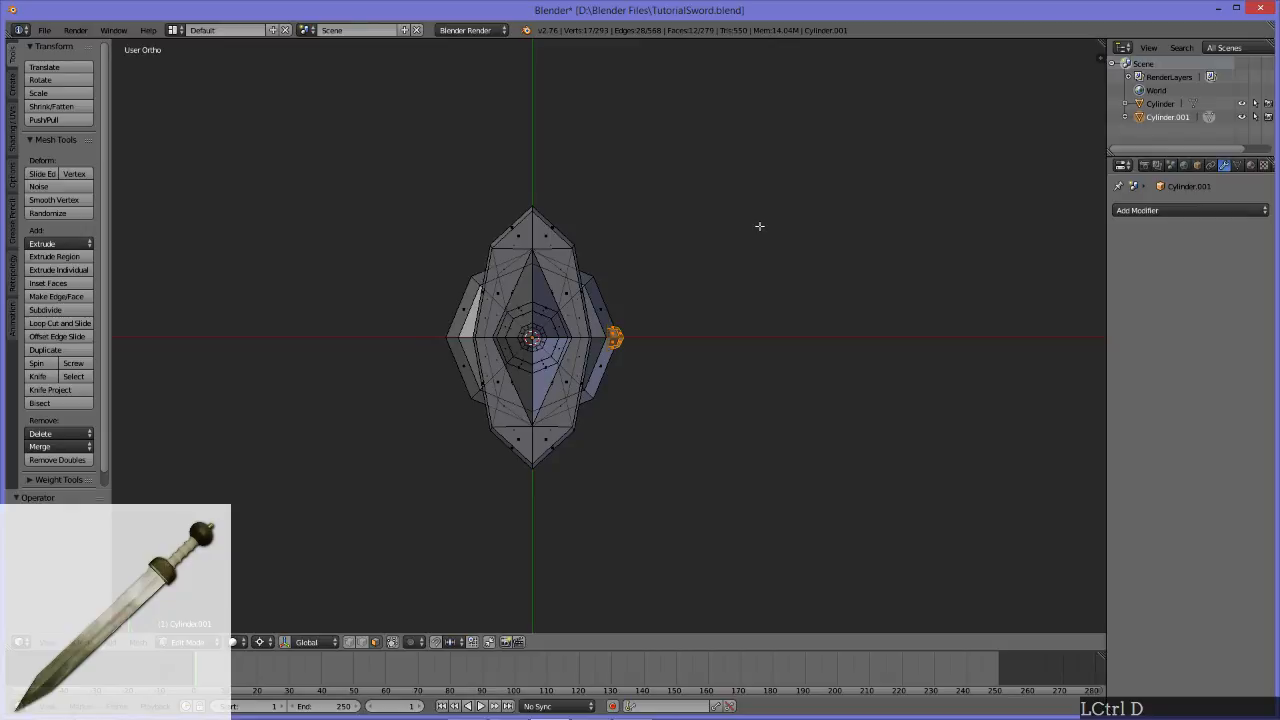
Step: Duplicate the pommel stud and rotate the copy 90° around the Z axis about the 3D cursor
key("shift")
key("shift+d")
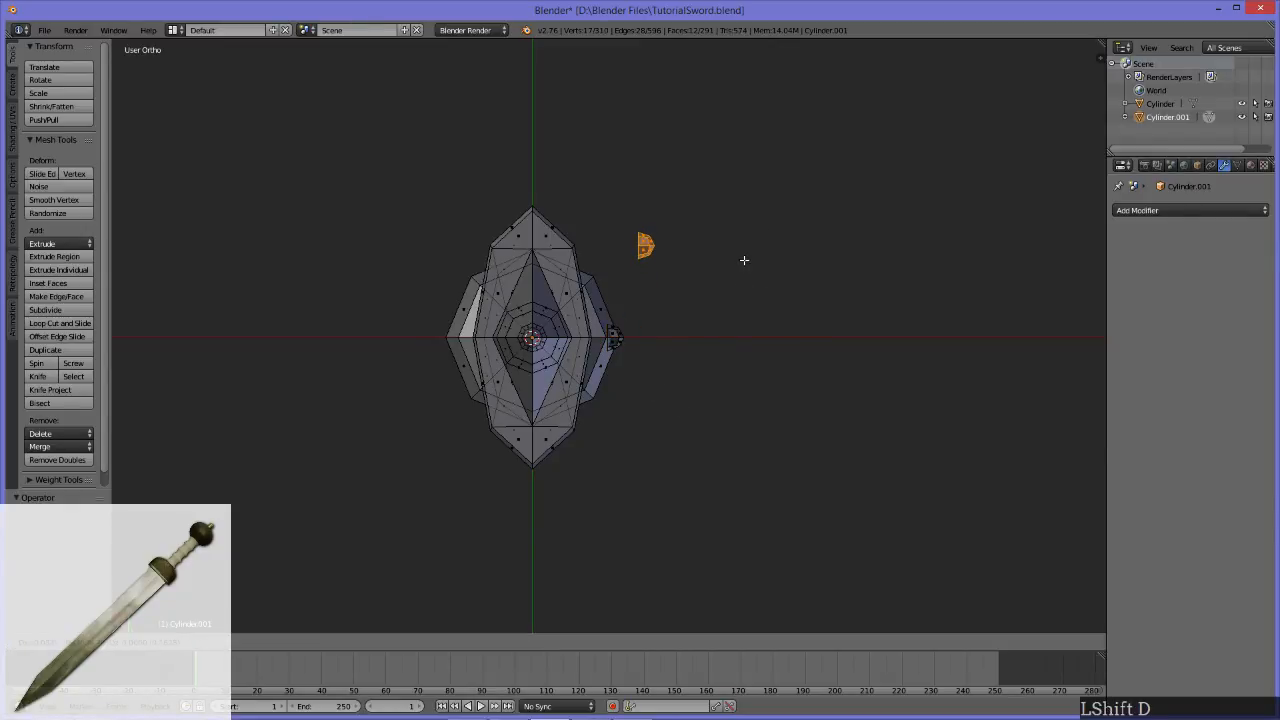
key("r")
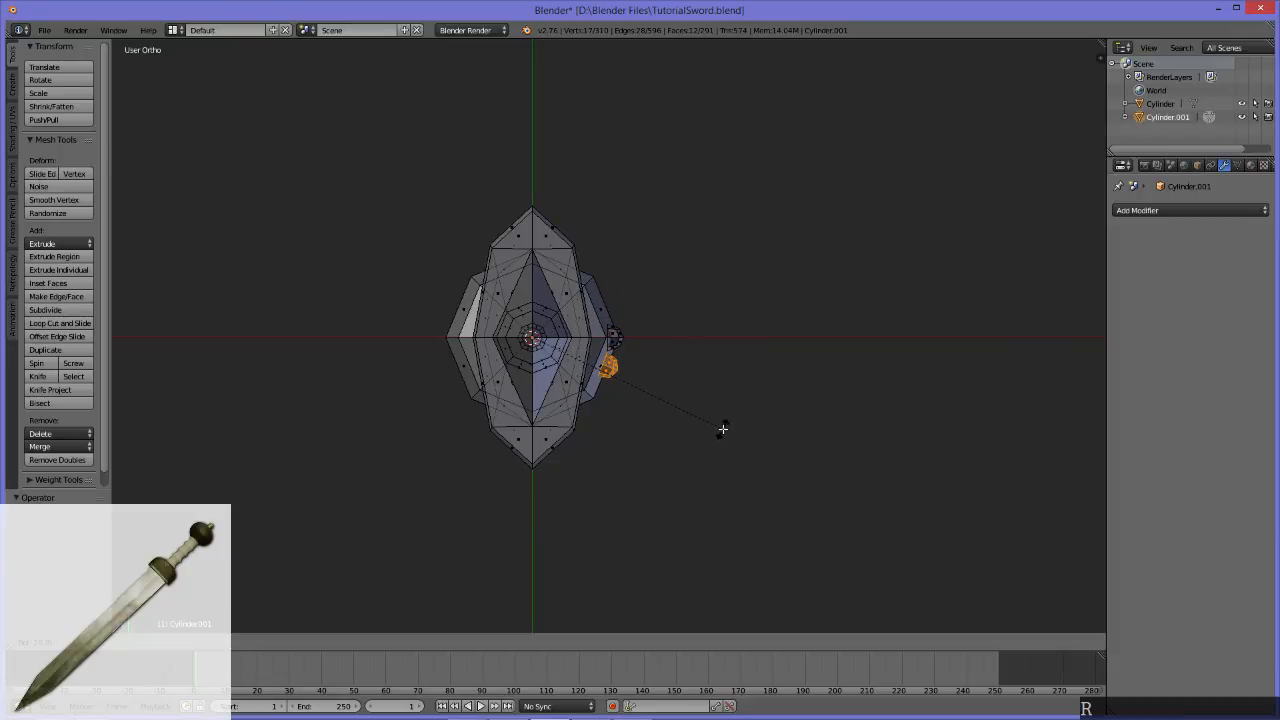
key("z")
key("ctrl")
left_click(520, 542, "ctrl")
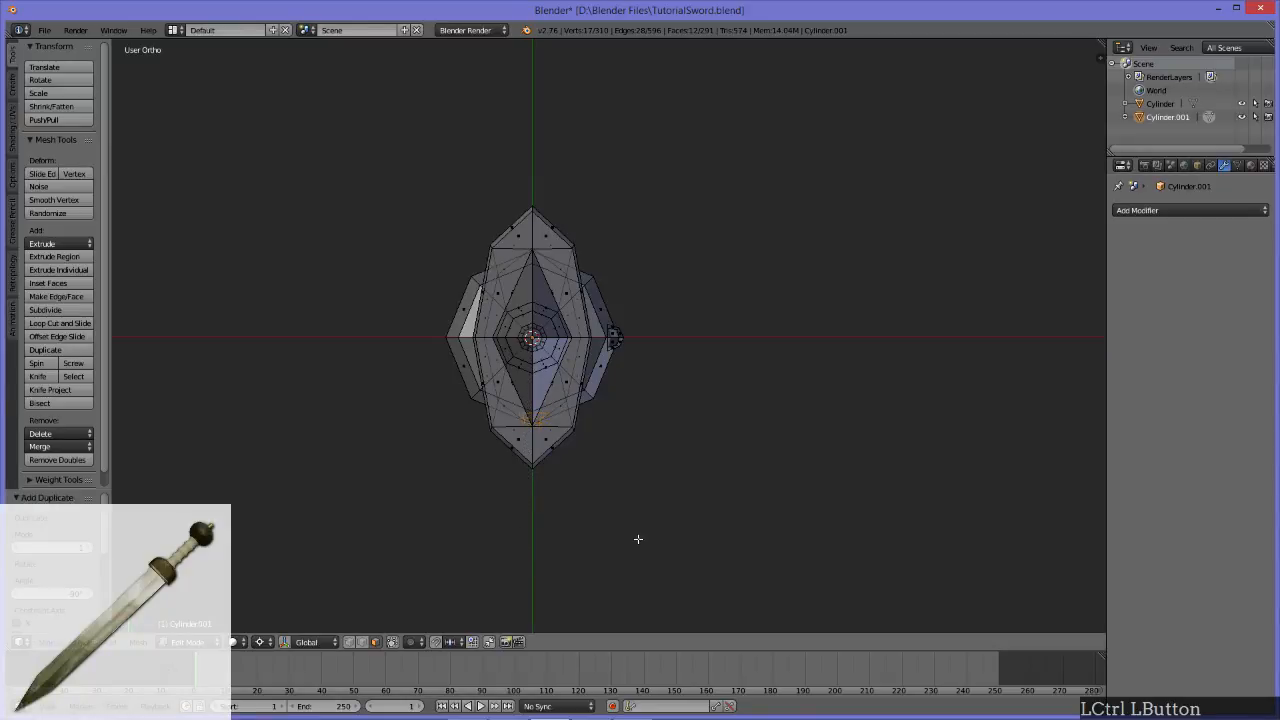
Step: Duplicate the newest stud twice more, rotating each copy a further 90° to complete the ring around the pommel
key("shift+d")
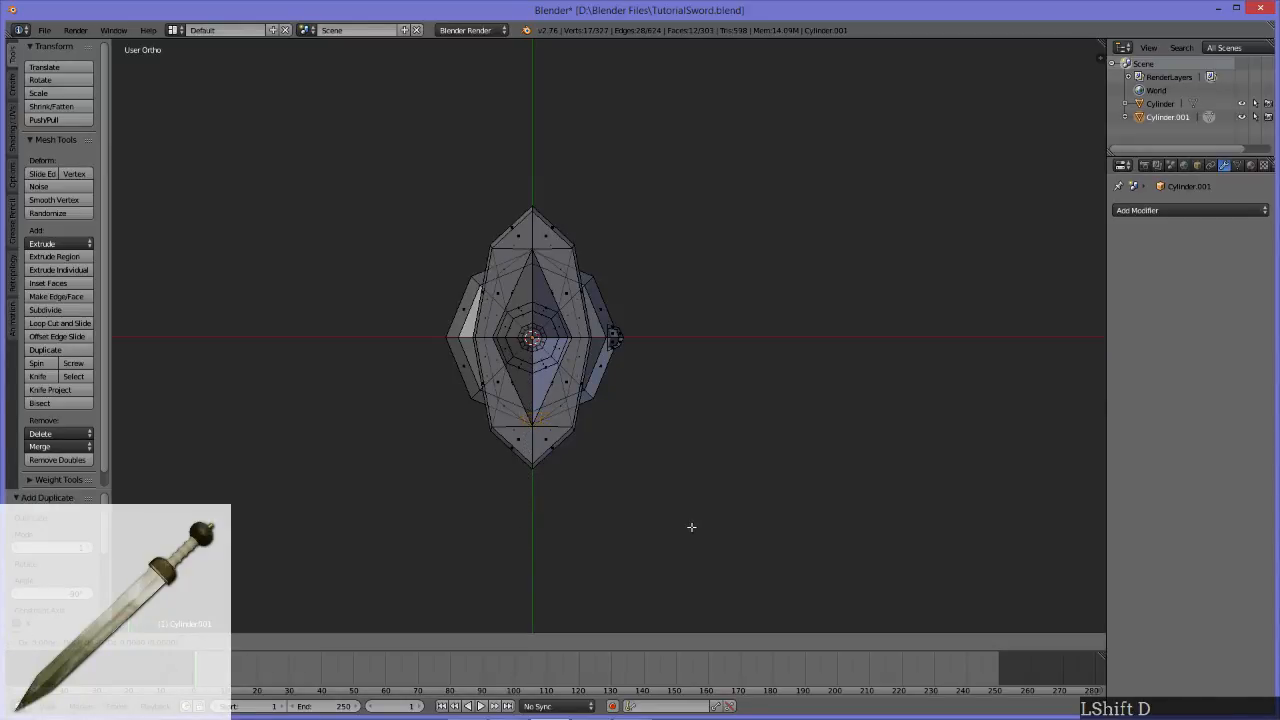
key("r")
left_click(425, 432, "ctrl")
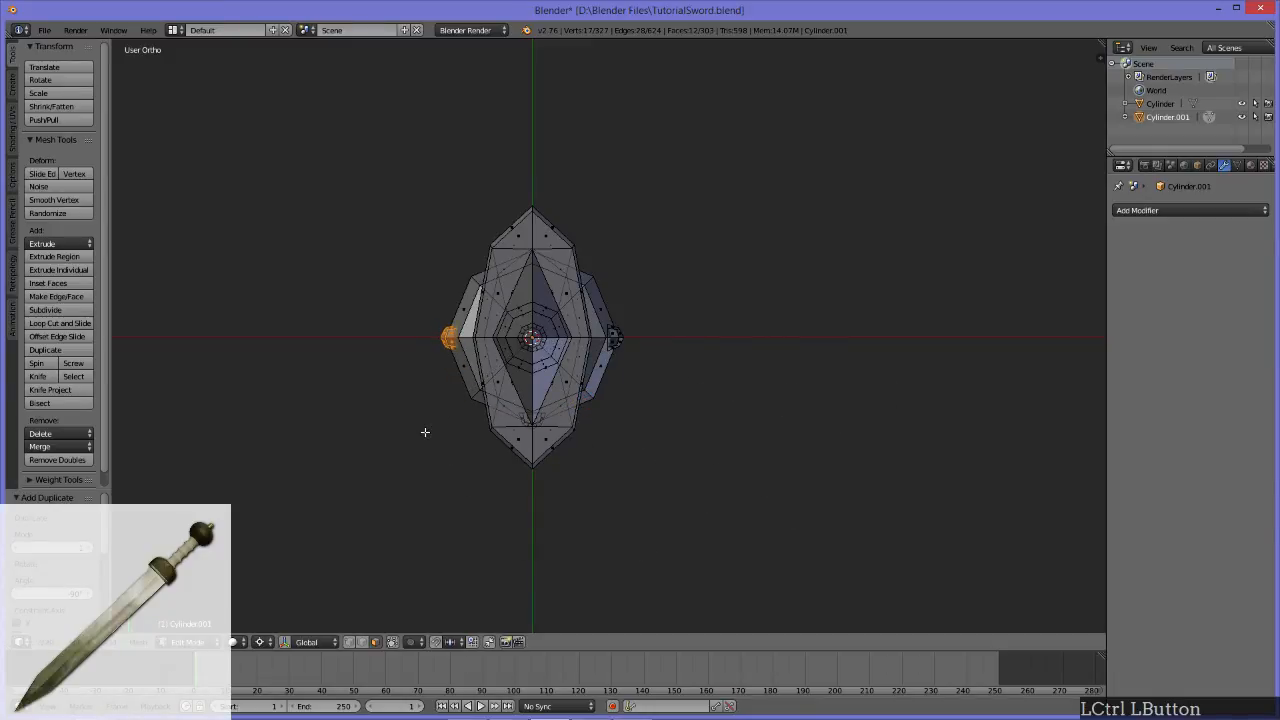
key("shift+d")
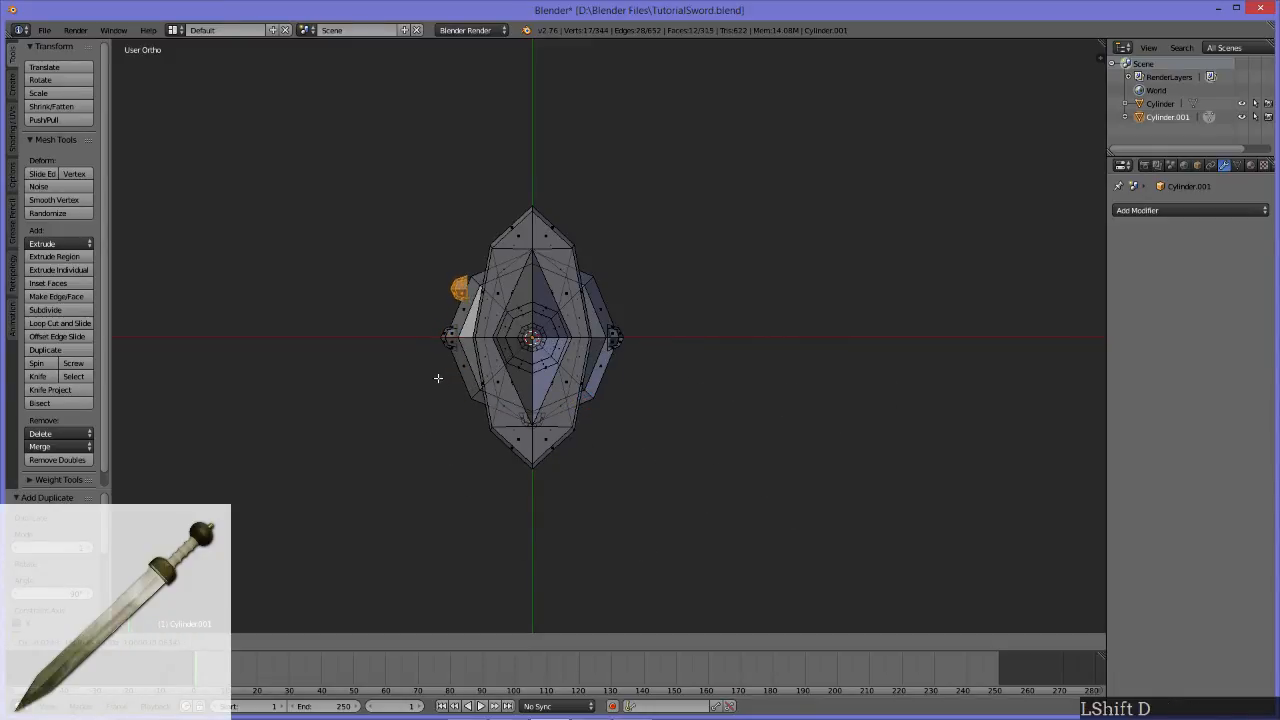
left_click(495, 292, "ctrl")
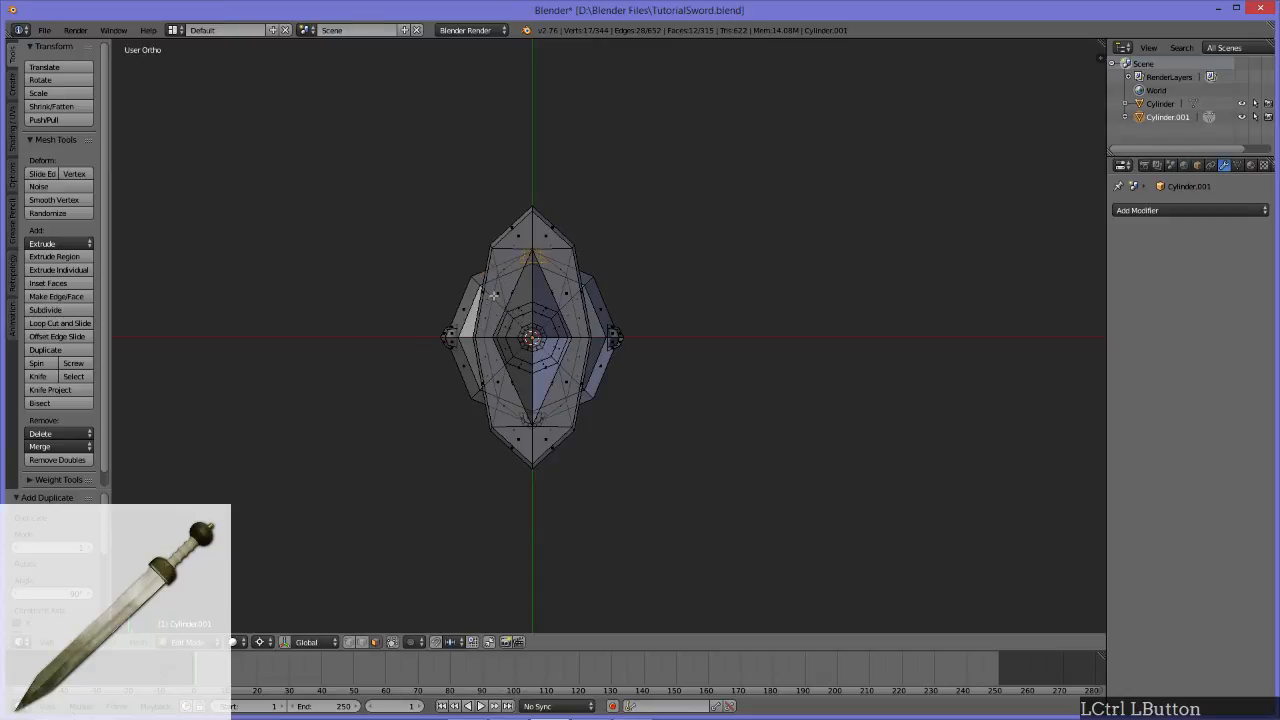
Step: Duplicate the whole stud on the pommel's negative X side and place the copy against the same side of the guard
middle_click_drag(831, 494, 453, 384)
middle_click_drag(543, 423, 697, 271)
scroll(653, 481, "down", 6)
scroll(647, 463, "up", 3)
scroll(650, 459, "up", 2)
scroll(750, 298, "up", 5)
left_click(679, 318)
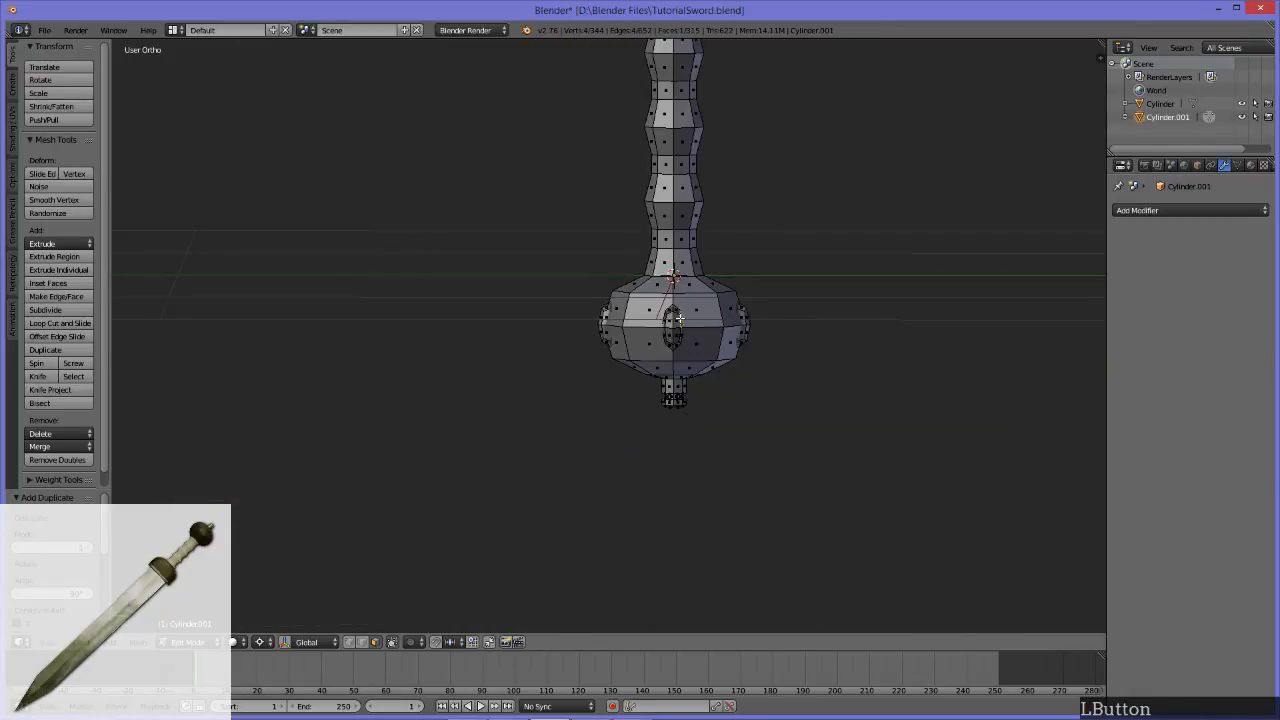
key("ctrl+KP_Add")
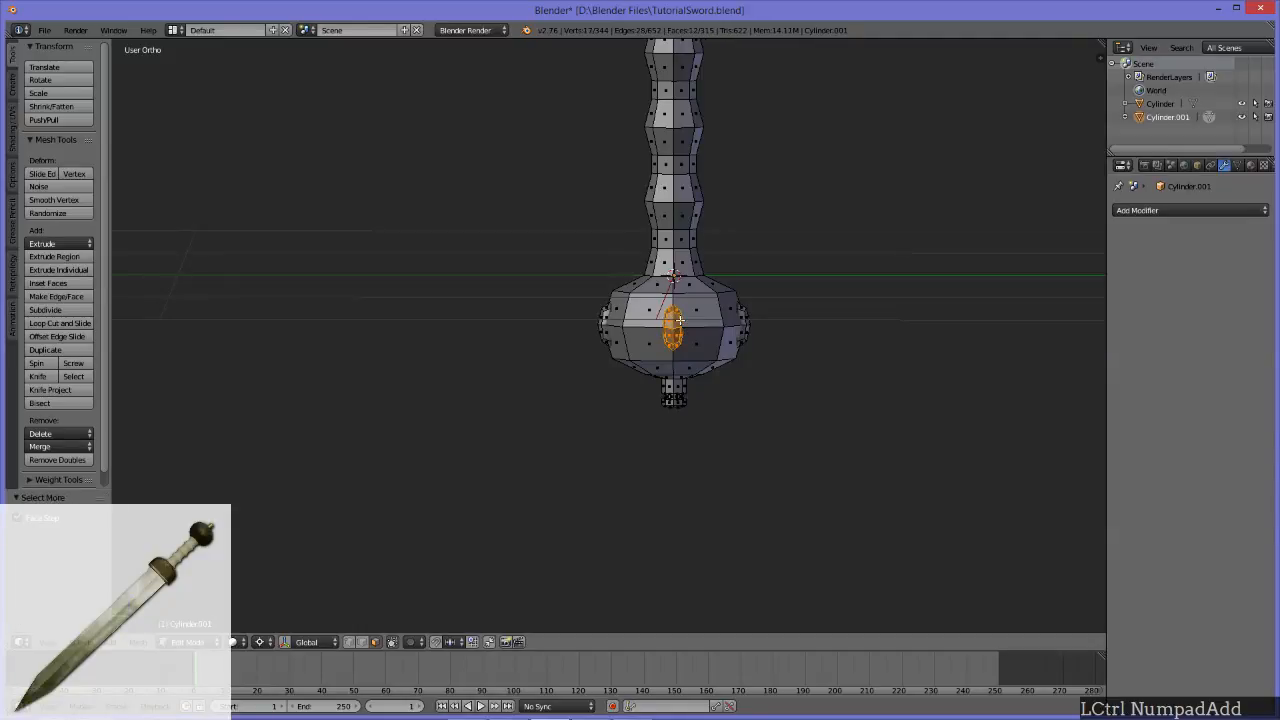
scroll(728, 297, "down", 5)
middle_click_drag(877, 363, 664, 472)
scroll(665, 430, "up", 4)
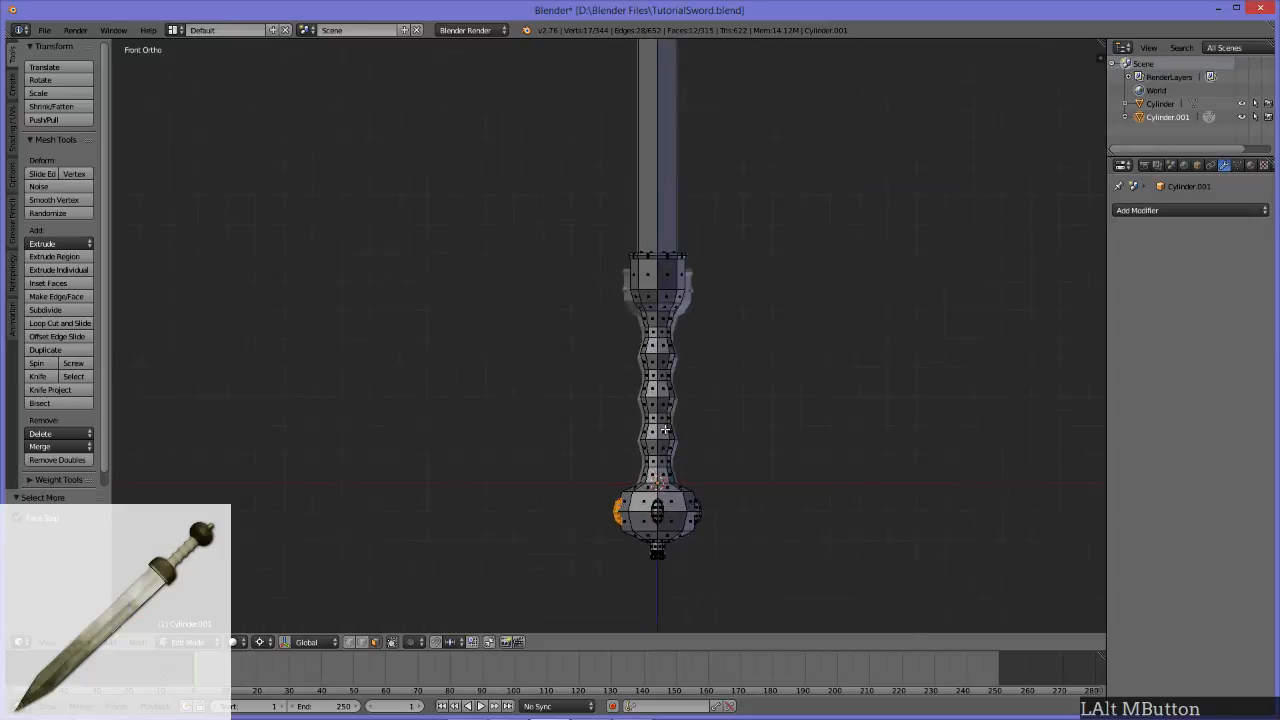
key("shift+d")
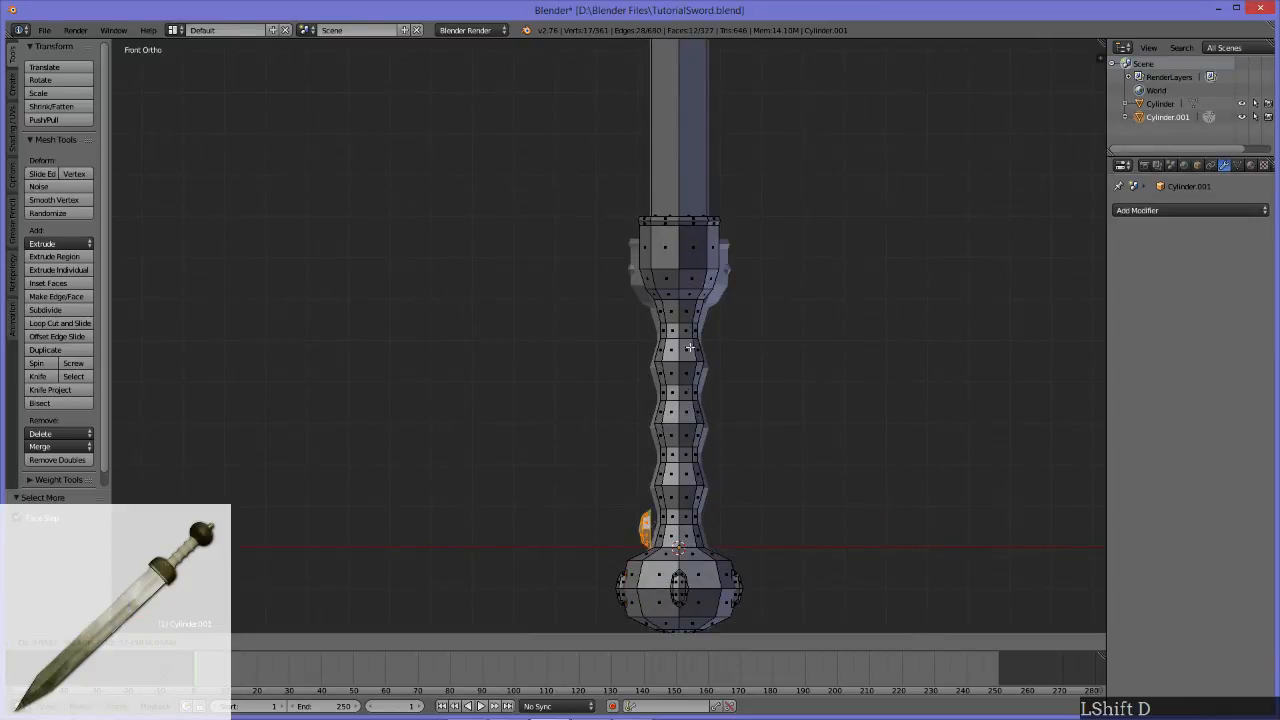
left_click(678, 86)
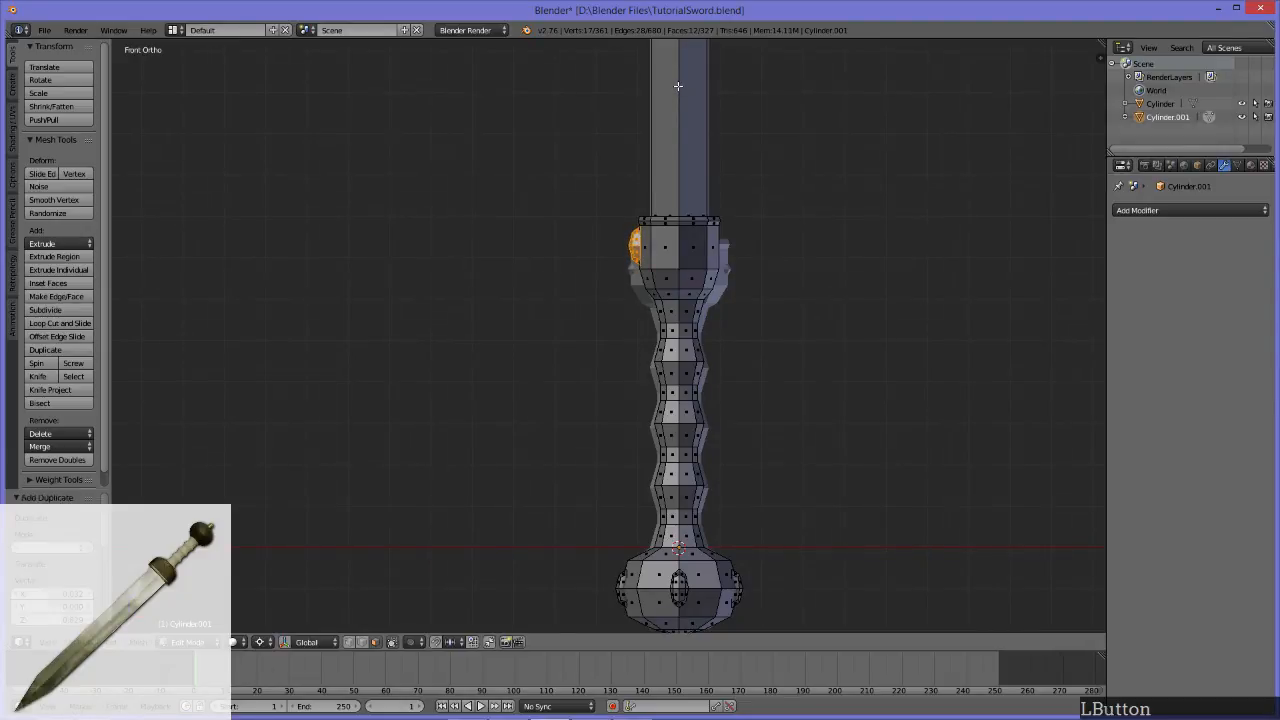
Step: Move the copied stud slightly so that its flat side meets the guard's side face
scroll(698, 261, "up", 5)
middle_click_drag(705, 257, 628, 462, "alt")
scroll(639, 374, "up", 5)
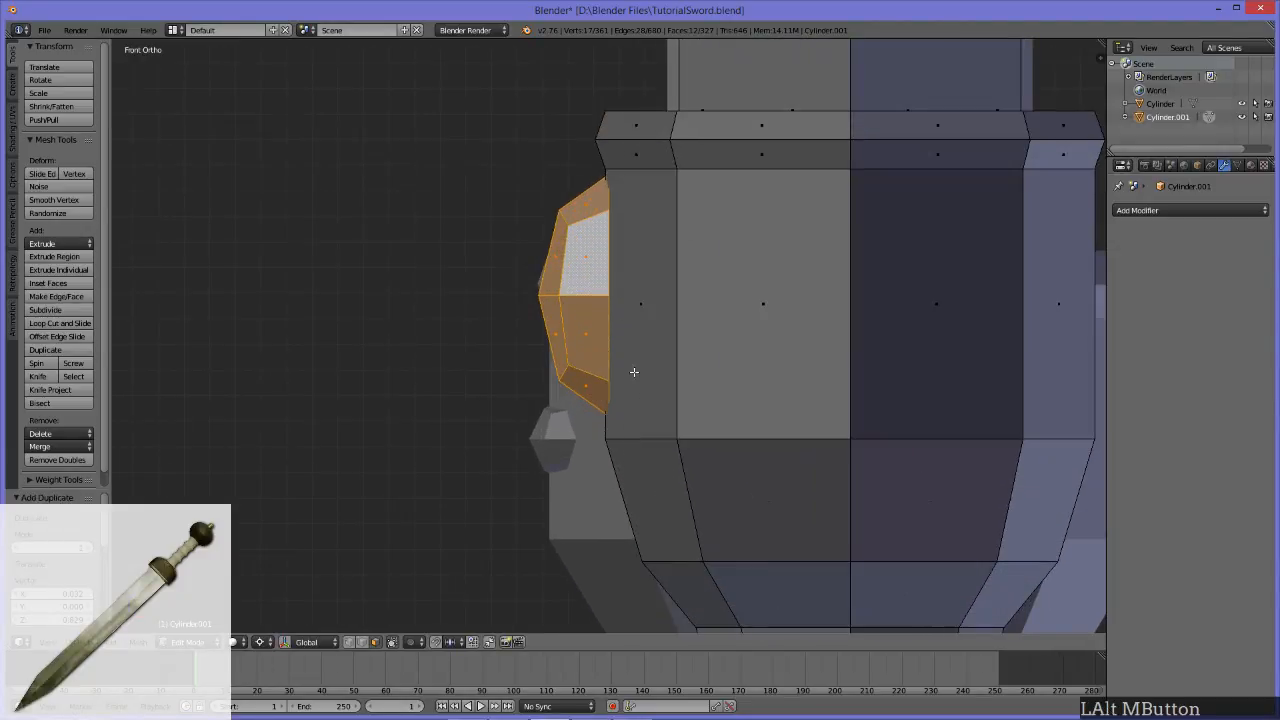
middle_click_drag(639, 374, 637, 442, "alt")
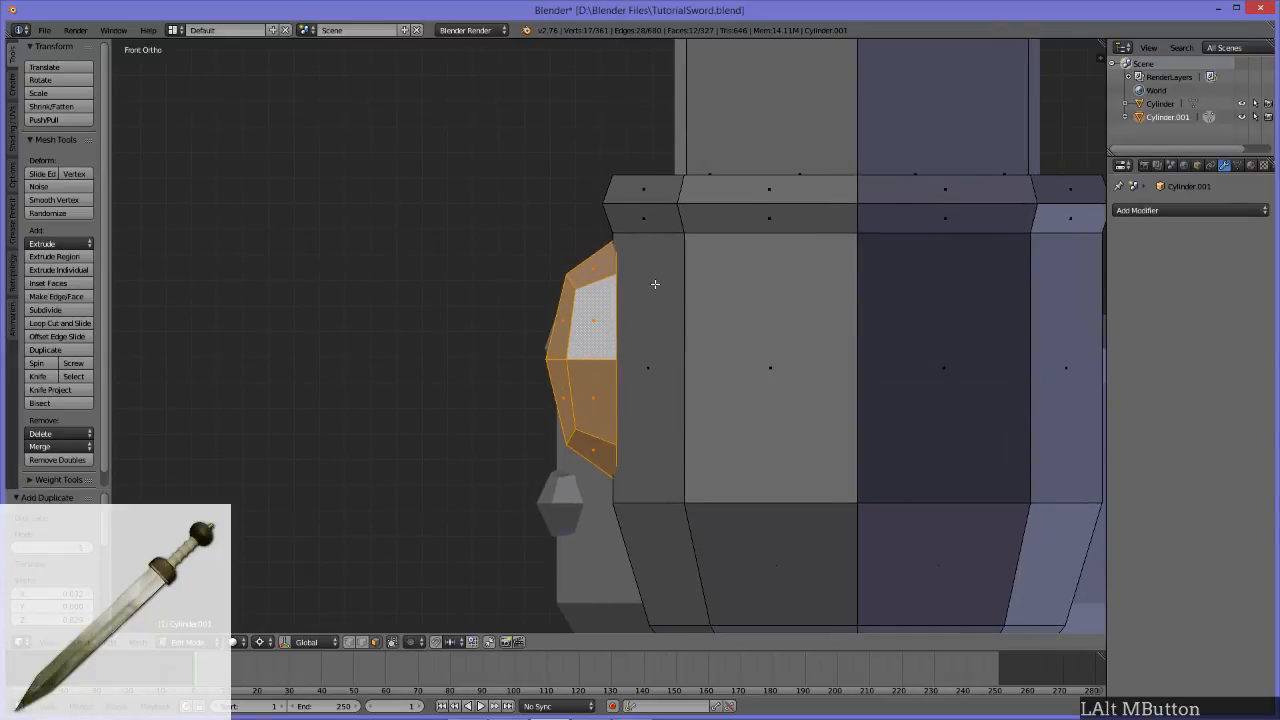
key("g")
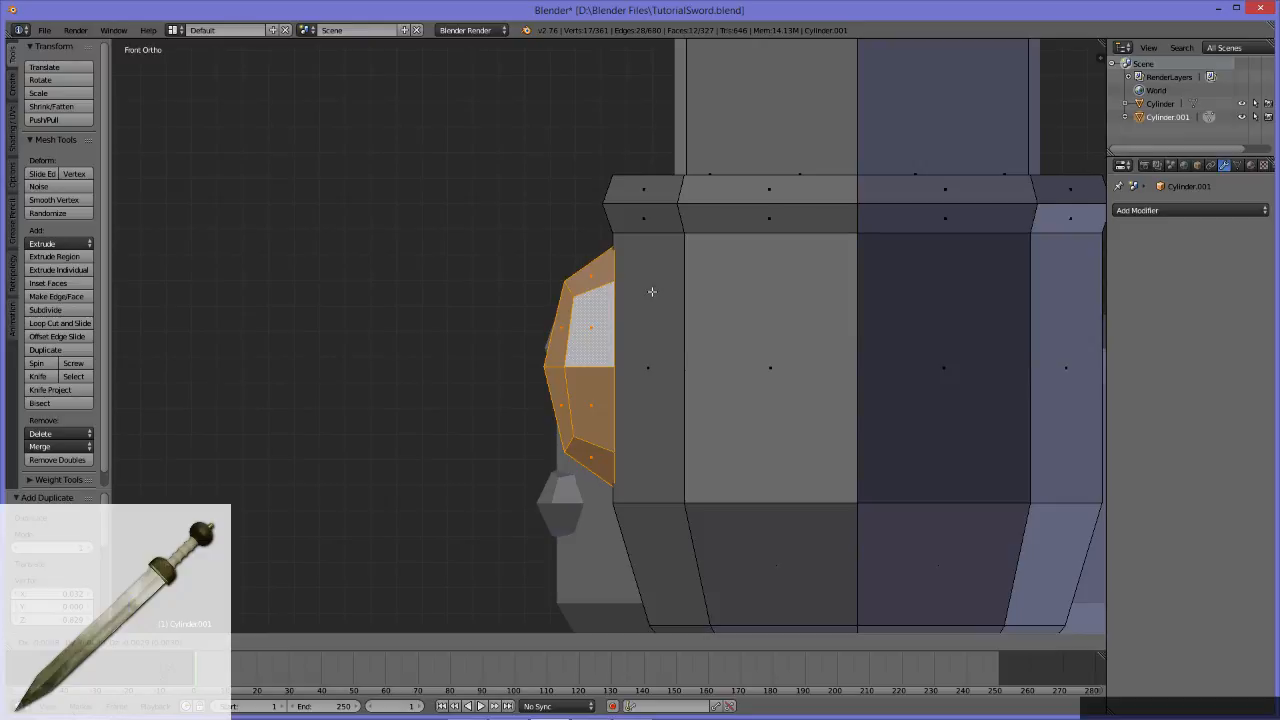
left_click(652, 291)
Step: Switch the pivot point to Median Point and rotate the guard stud 90° in the side view so it lies horizontally
scroll(652, 291, "down", 3)
middle_click_drag(652, 291, 615, 392)
scroll(746, 385, "down", 2)
middle_click_drag(708, 395, 615, 412, "alt")
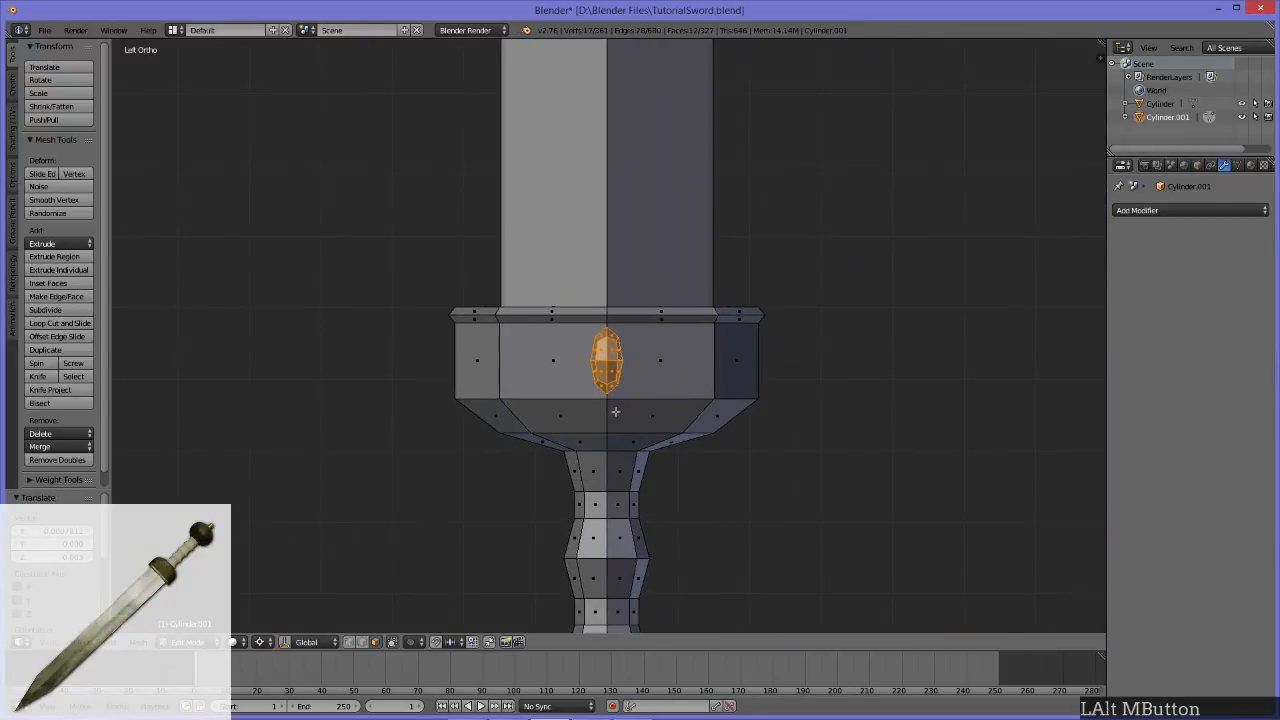
key("r")
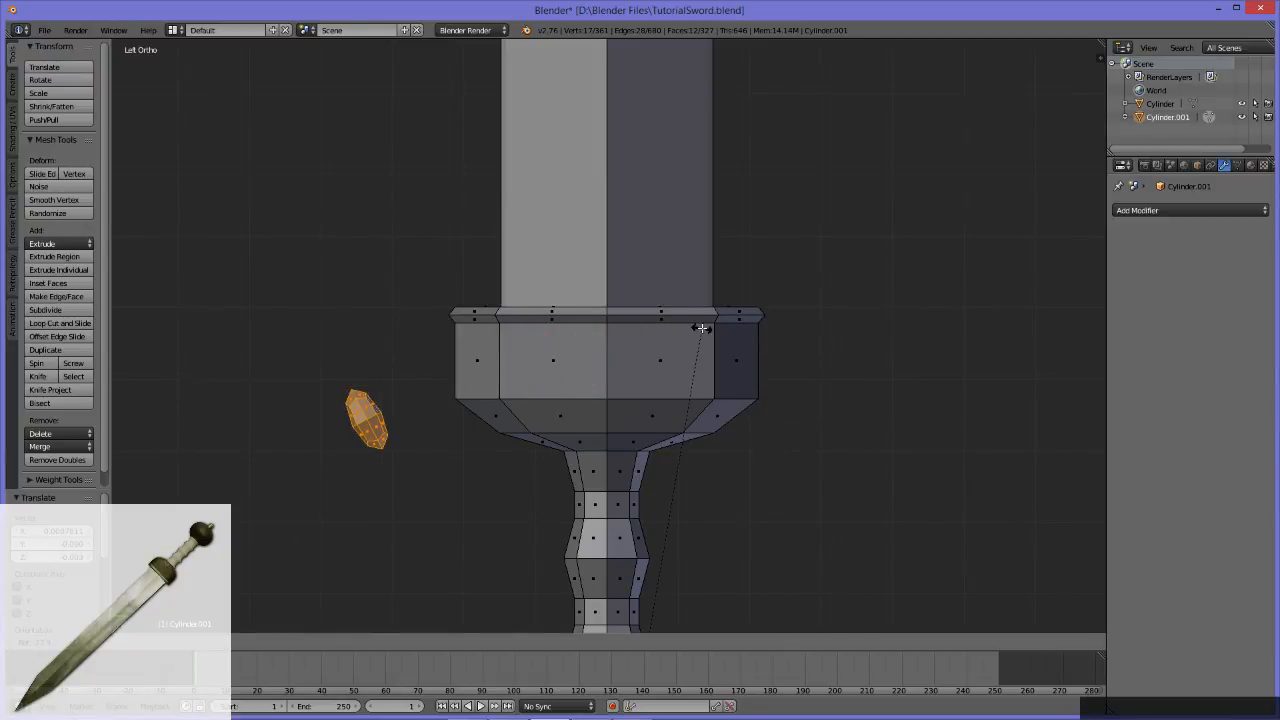
key("Escape")
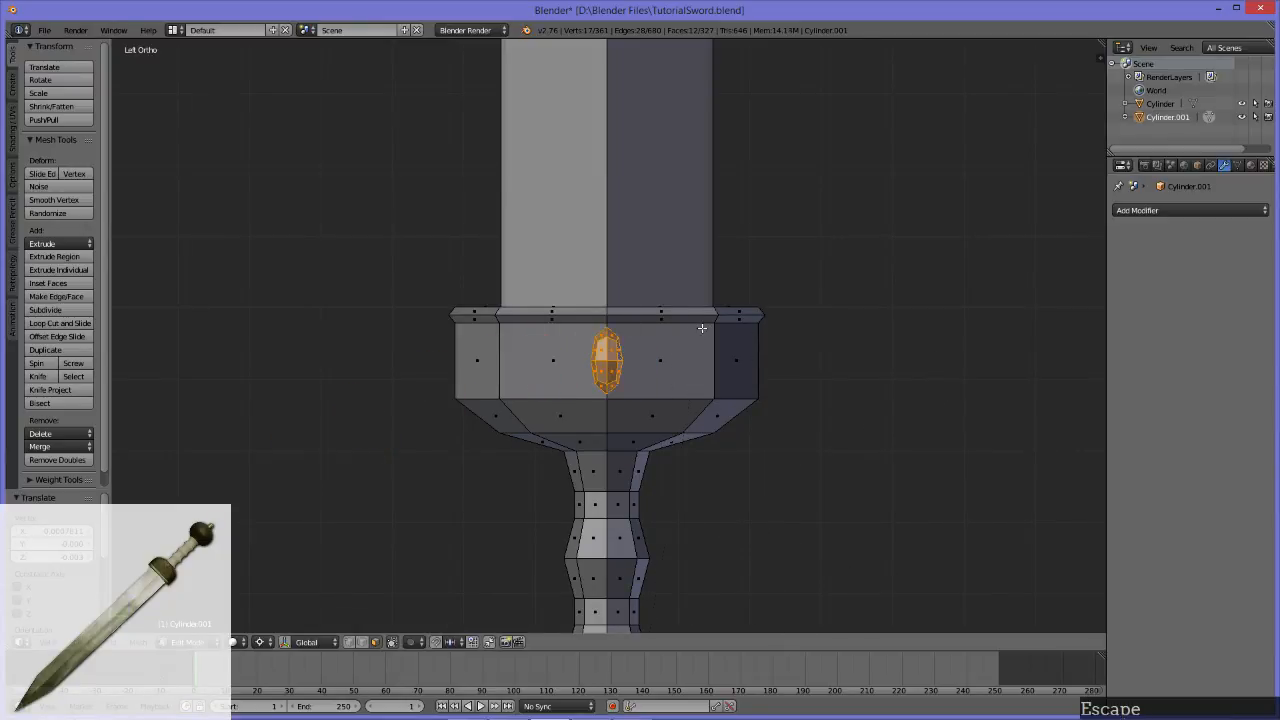
left_click(271, 643)
left_click(330, 583)
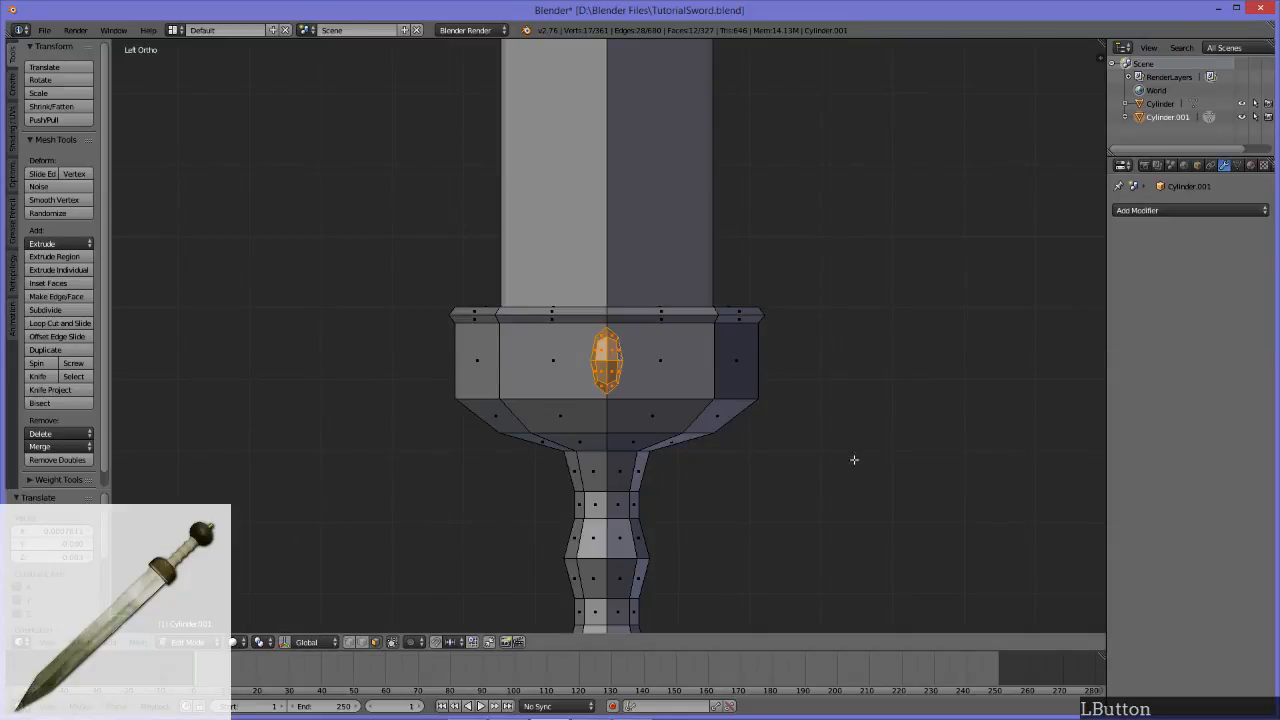
key("r")
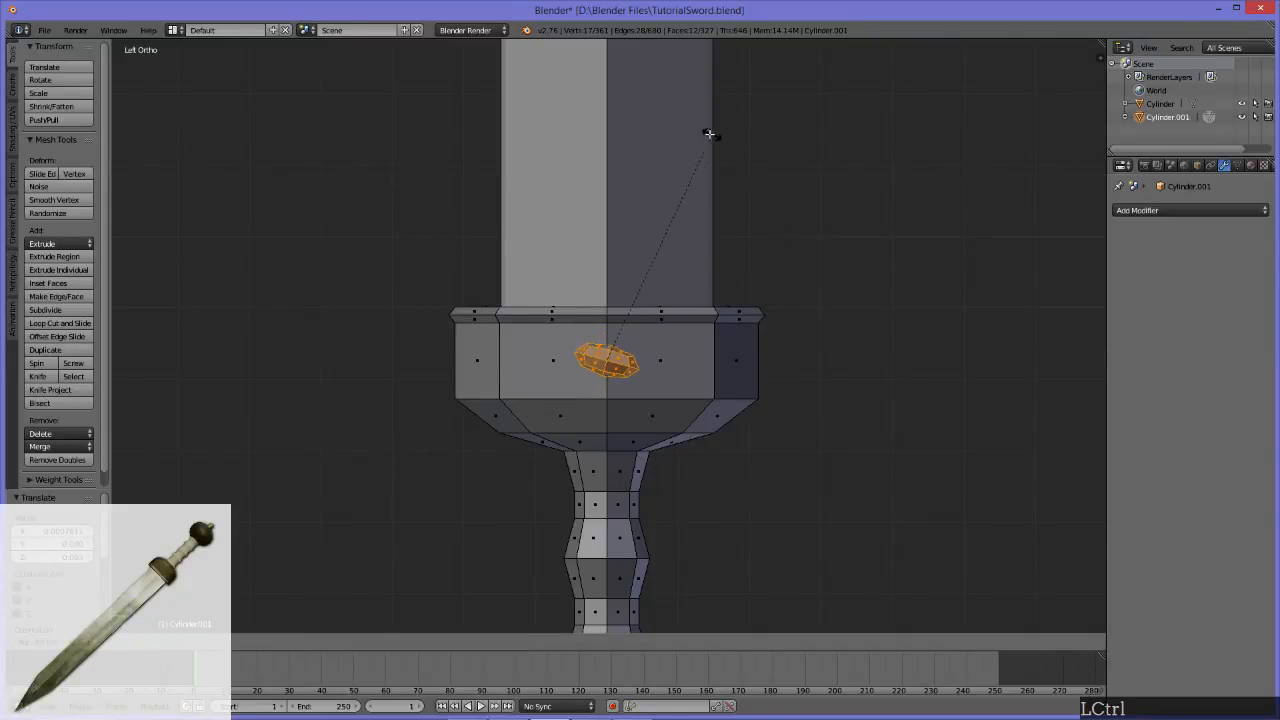
left_click(649, 128)
Step: Move the horizontal stud about 0.010 along X so that its open edge sinks into the guard
scroll(745, 467, "down", 8)
scroll(745, 467, "up", 6)
middle_click_drag(745, 467, 648, 440)
scroll(628, 440, "up", 6)
scroll(660, 430, "up", 3)
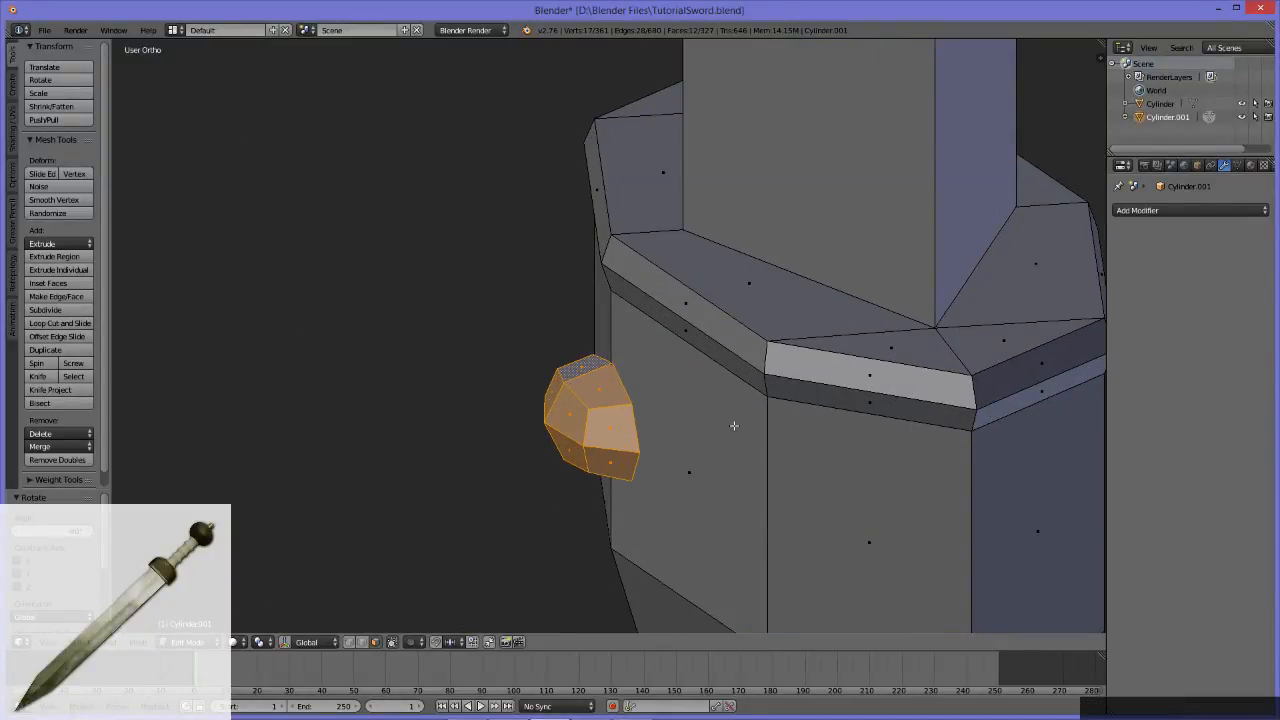
key("g")
key("x")
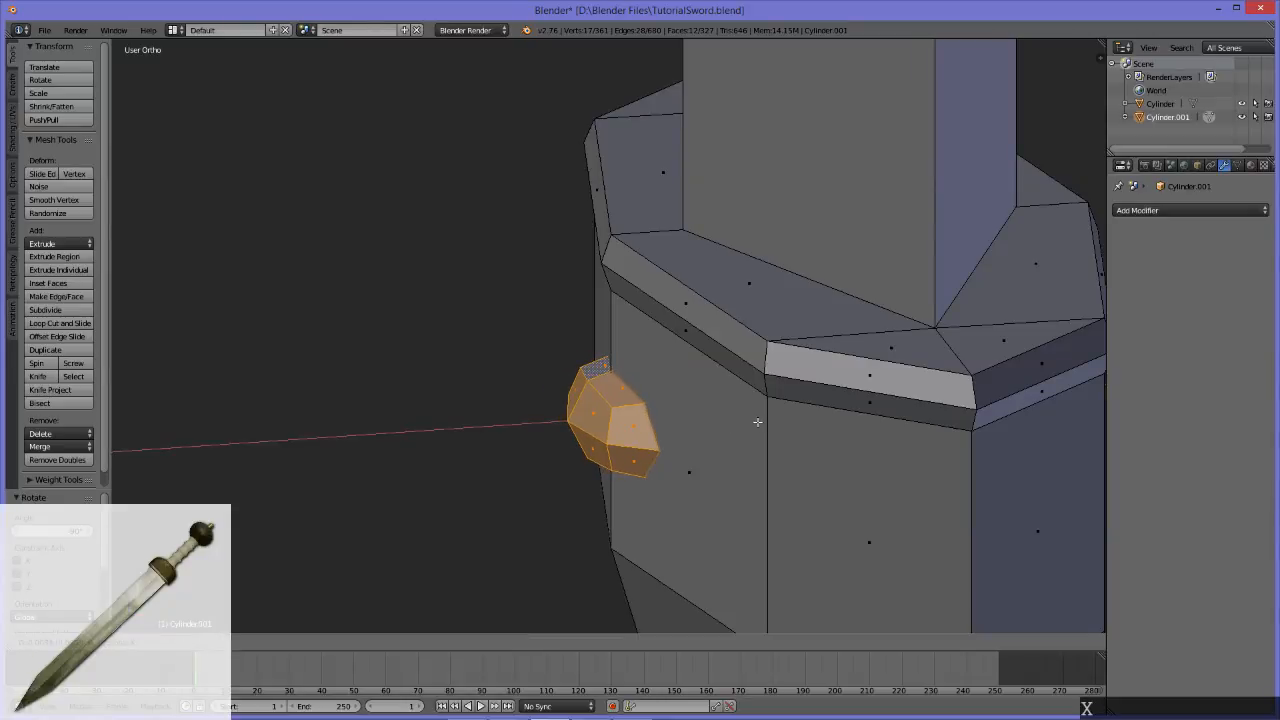
left_click(757, 422)
Step: Set the pivot point back to the 3D Cursor, duplicate the guard stud and rotate the copy 180° onto the opposite side
scroll(758, 422, "down", 6)
middle_click_drag(758, 422, 968, 569)
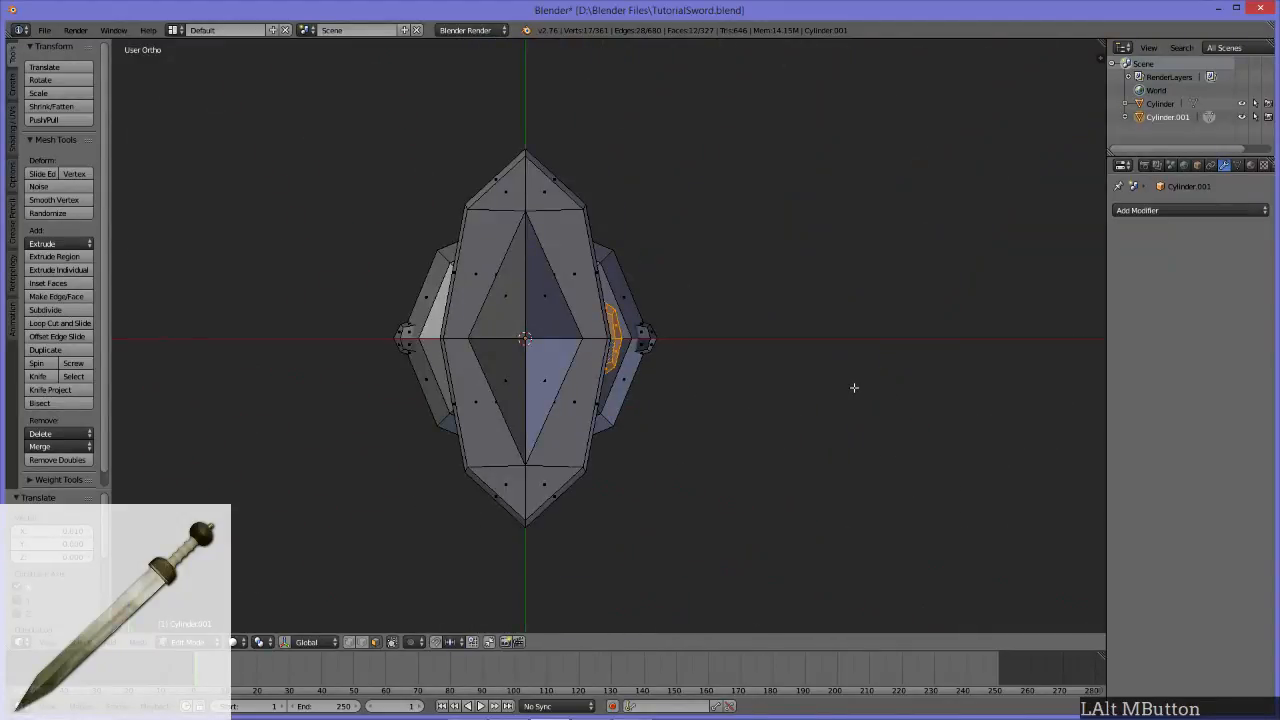
left_click(259, 642)
left_click(297, 612)
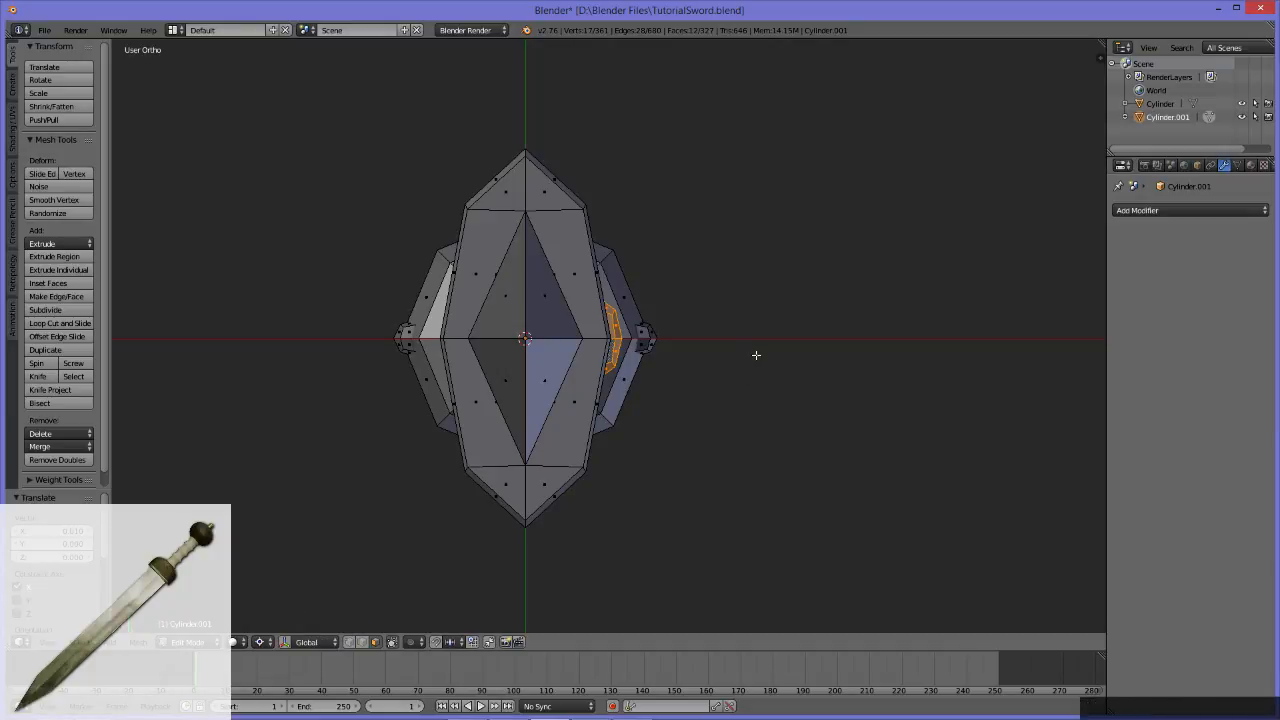
key("shift+d")
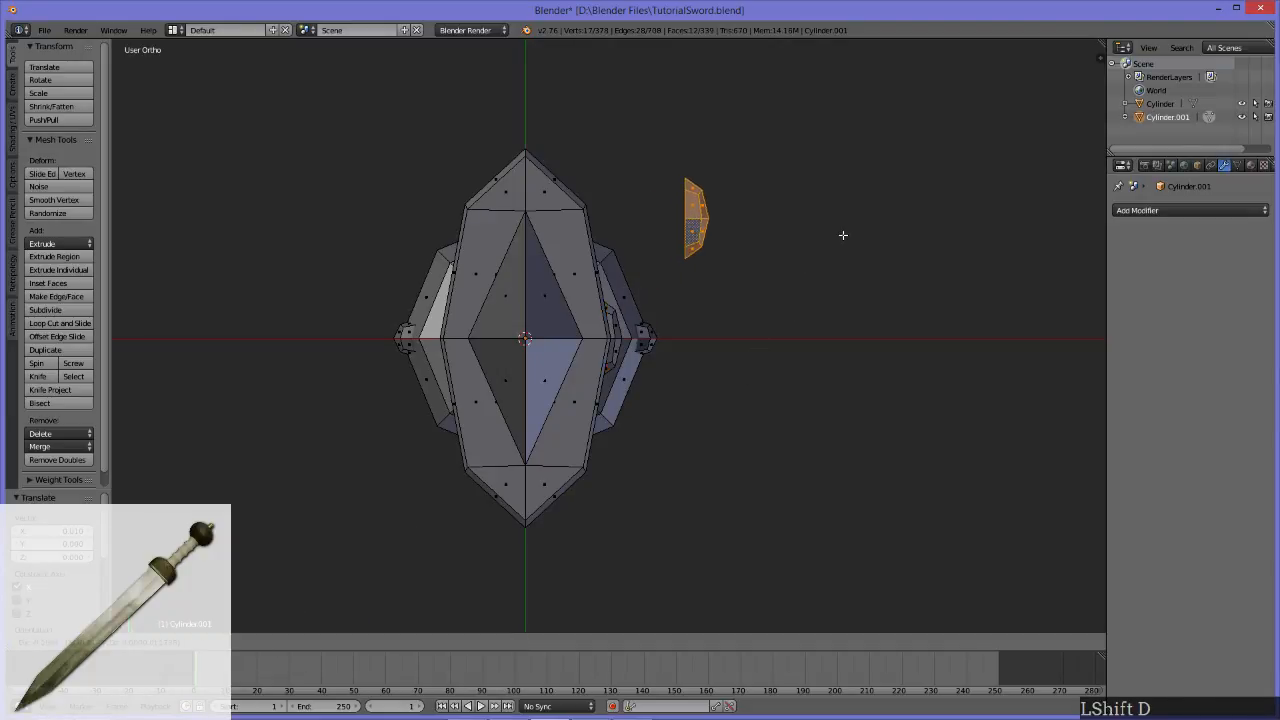
key("ctrl")
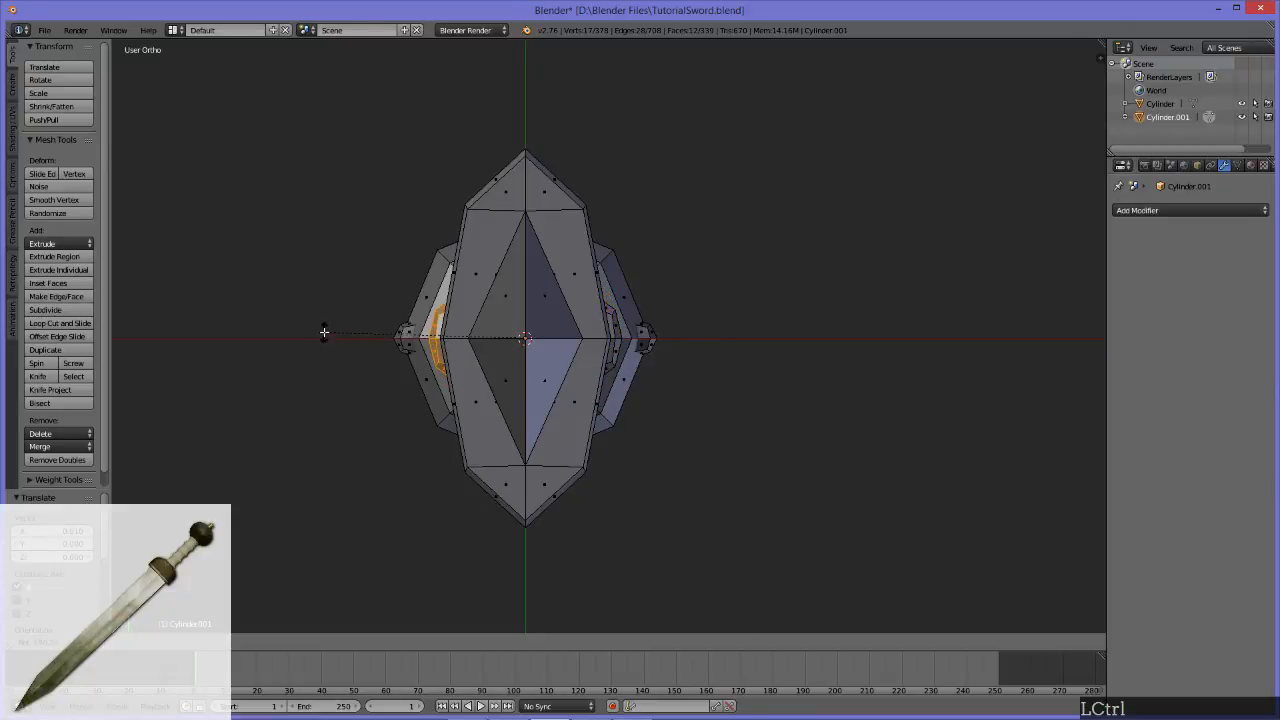
left_click(325, 329, "ctrl")
Step: Examine the studded guard and pommel from several sides and compare the whole sword with the plain sword beside it
middle_click_drag(874, 404, 703, 308)
scroll(703, 308, "down", 6)
middle_click_drag(810, 402, 843, 377)
scroll(843, 377, "down", 5)
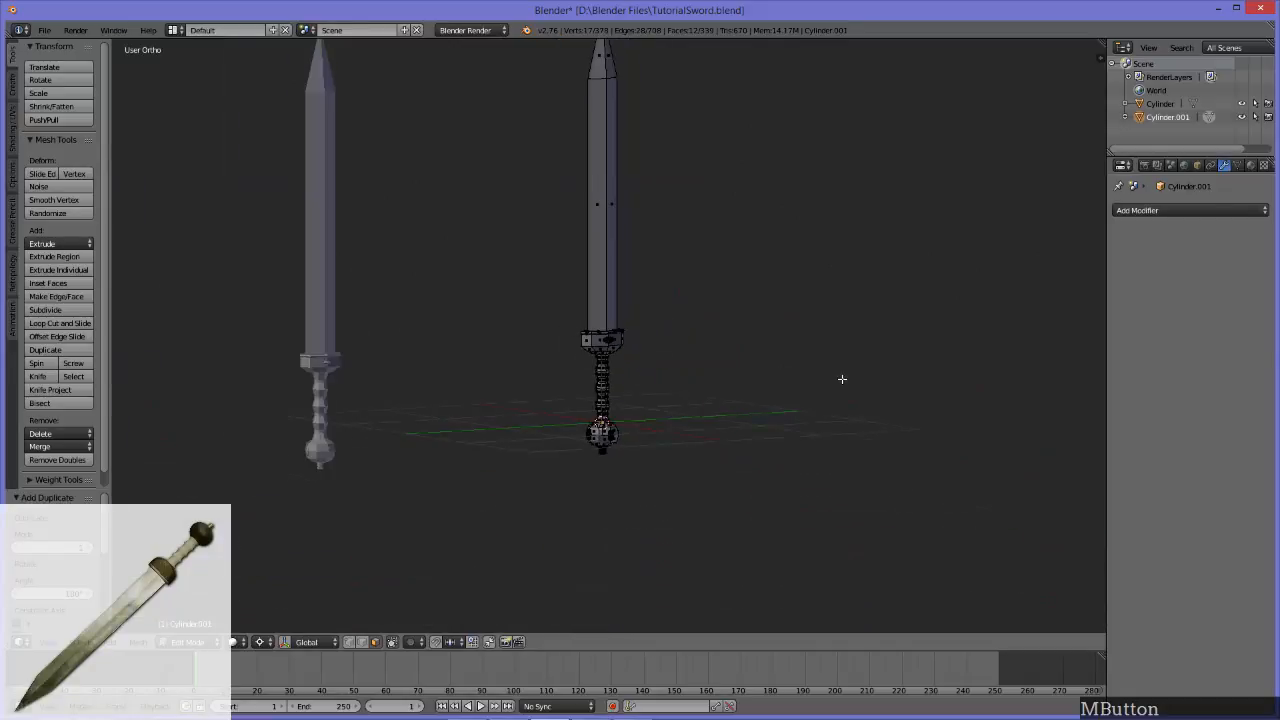
middle_click_drag(763, 372, 684, 473)
scroll(684, 473, "up", 2)
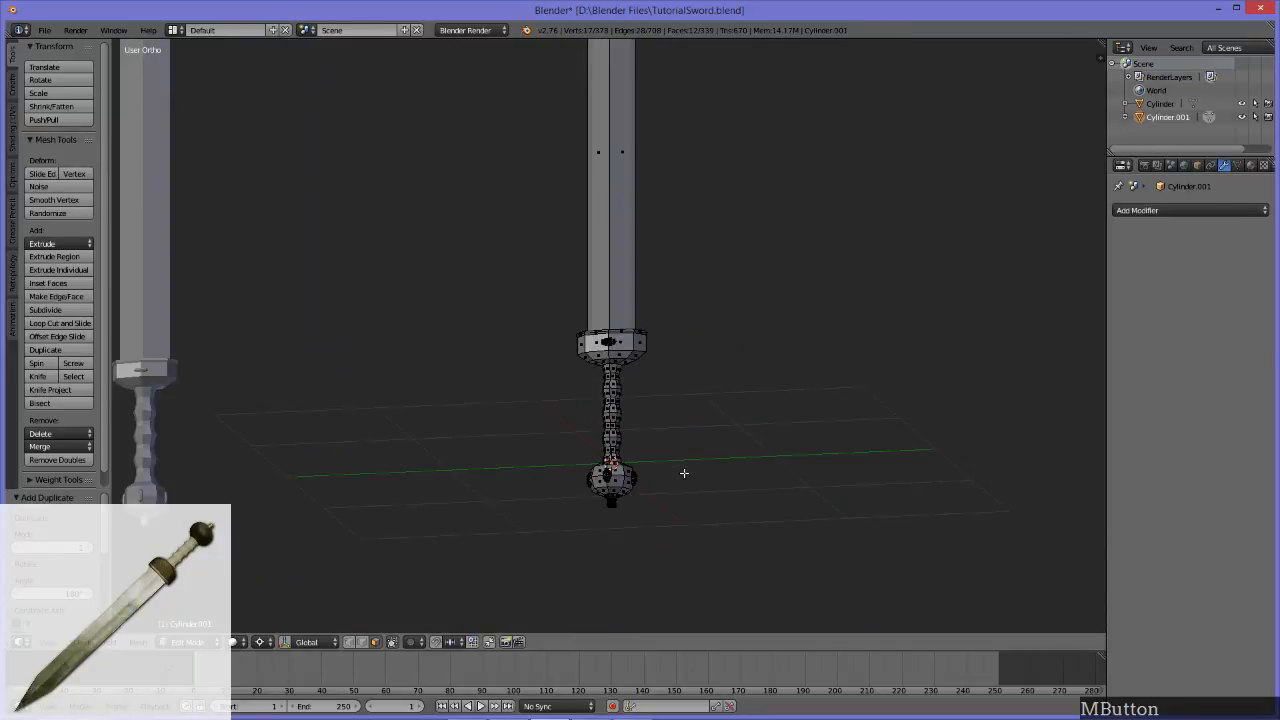
middle_click_drag(622, 431, 651, 461)
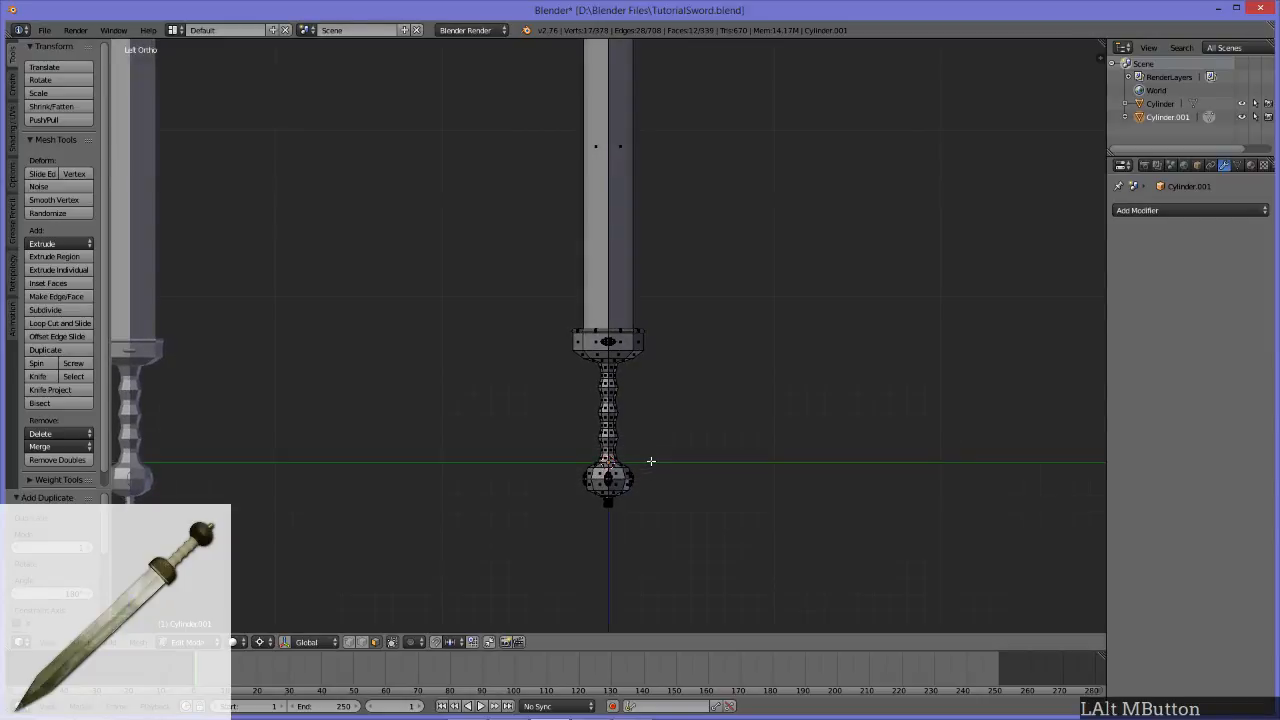
middle_click_drag(412, 360, 621, 371, "shift")
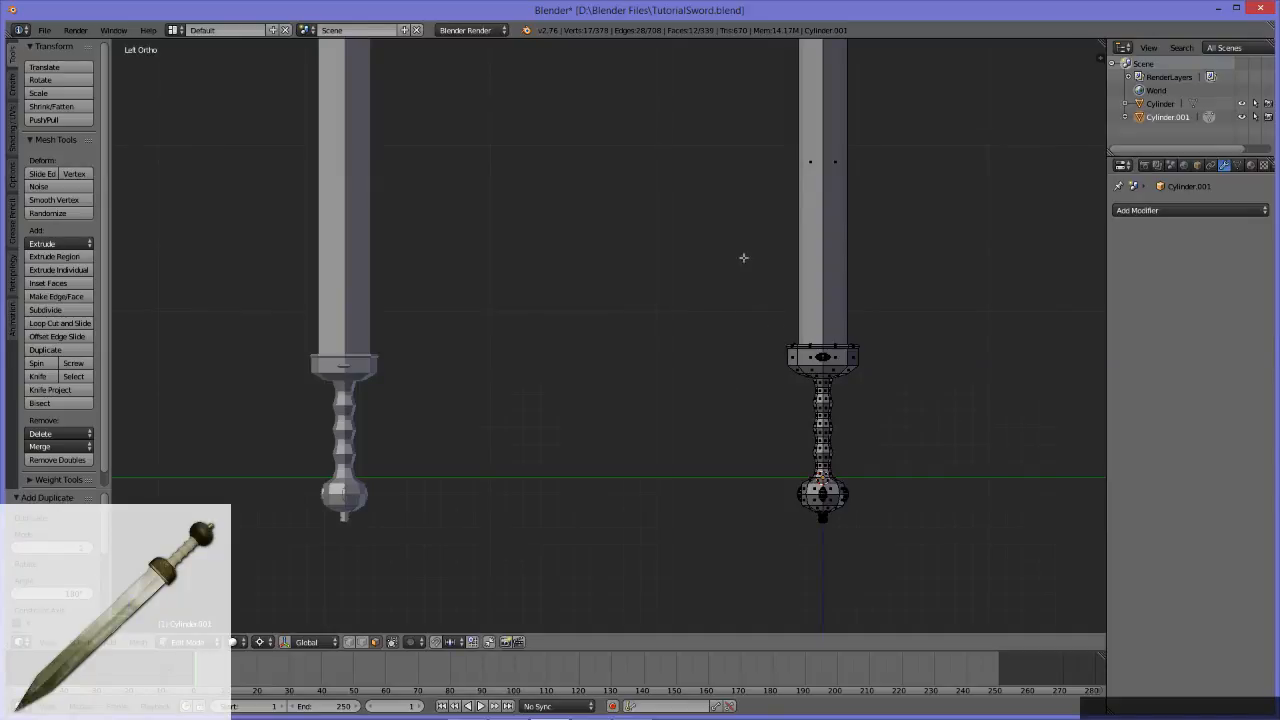
middle_click_drag(614, 243, 565, 340, "alt")
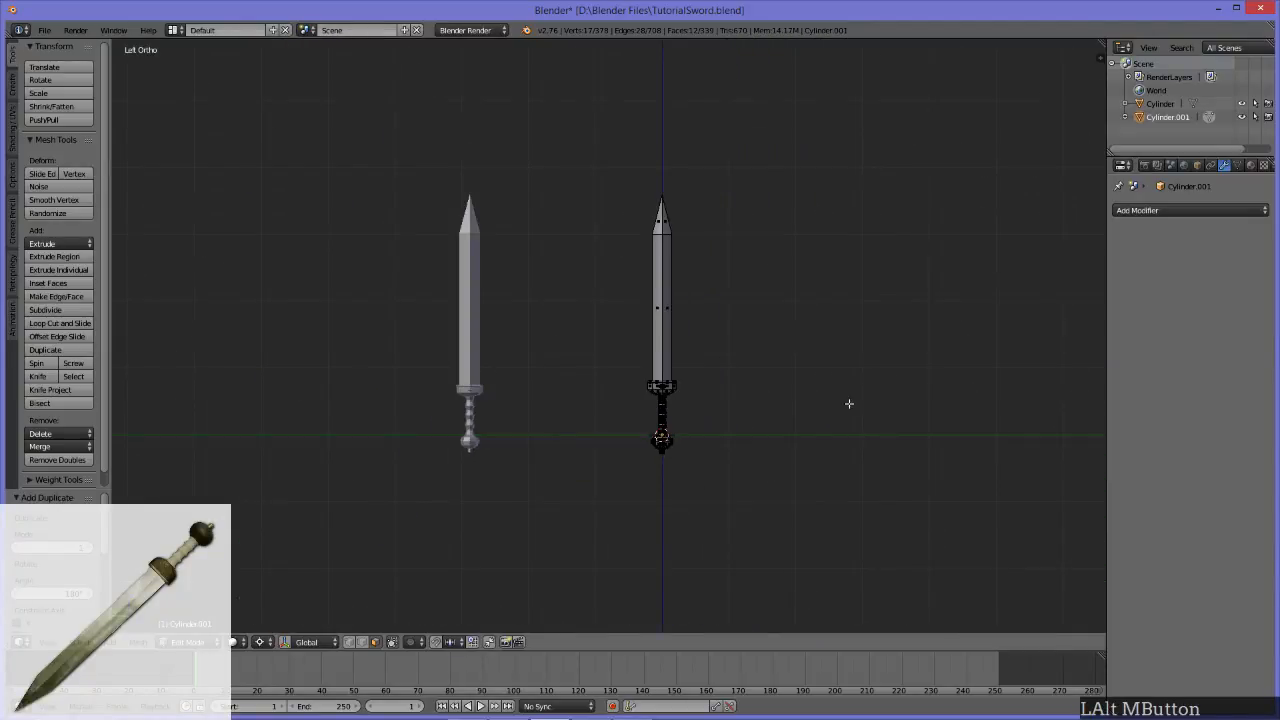
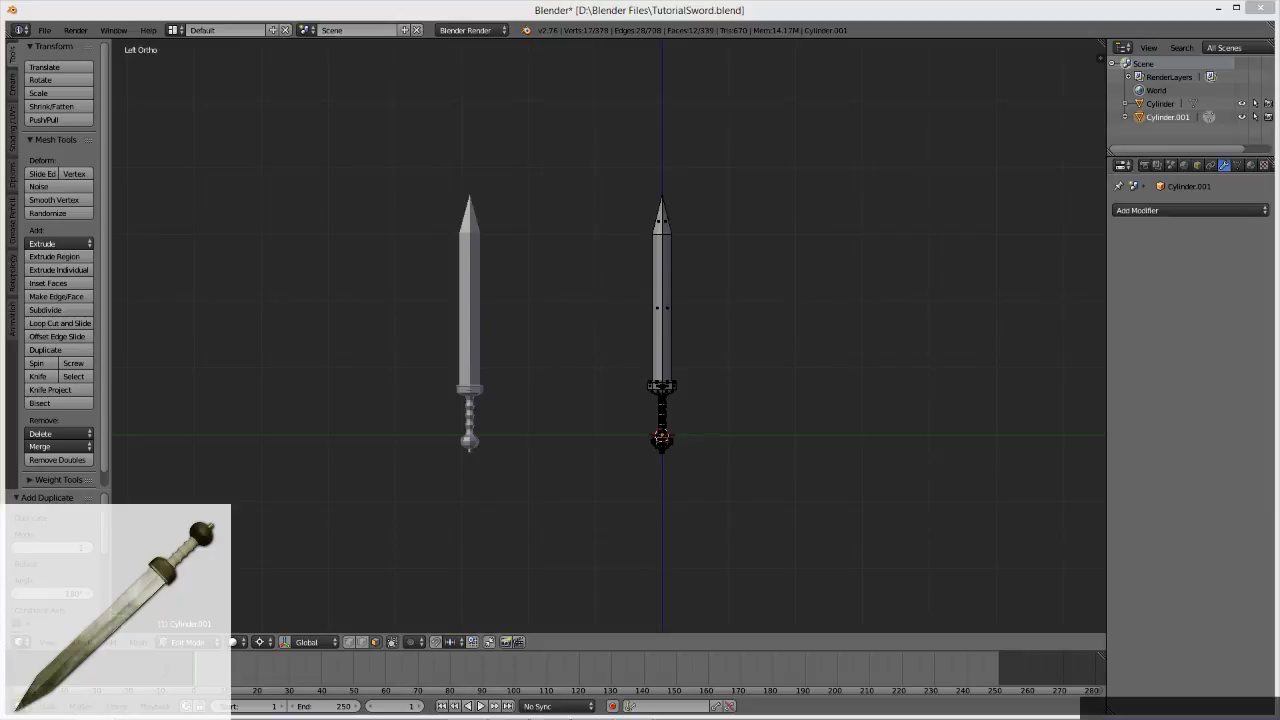
left_click(636, 718)
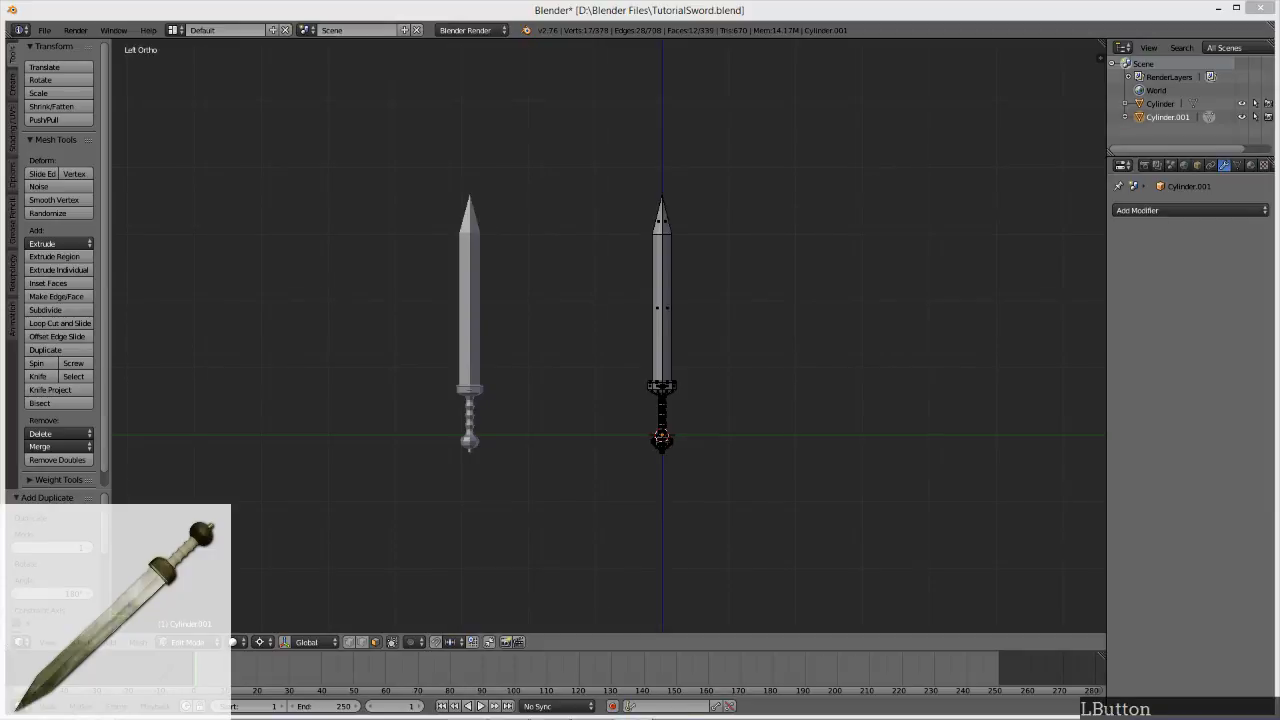